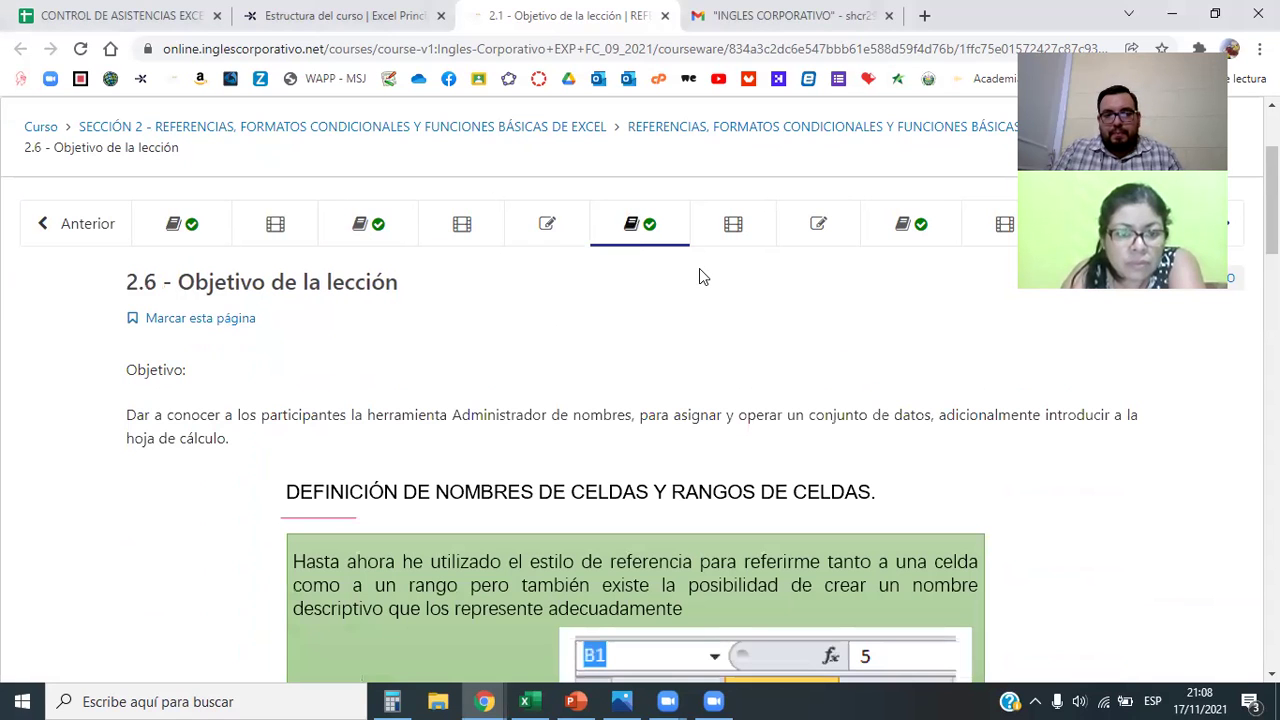
Switch to the Excel practice workbook and select the TOTAL values in F3:F17 on the Formato condicional sheet
scroll(667, 326, "down", 3)
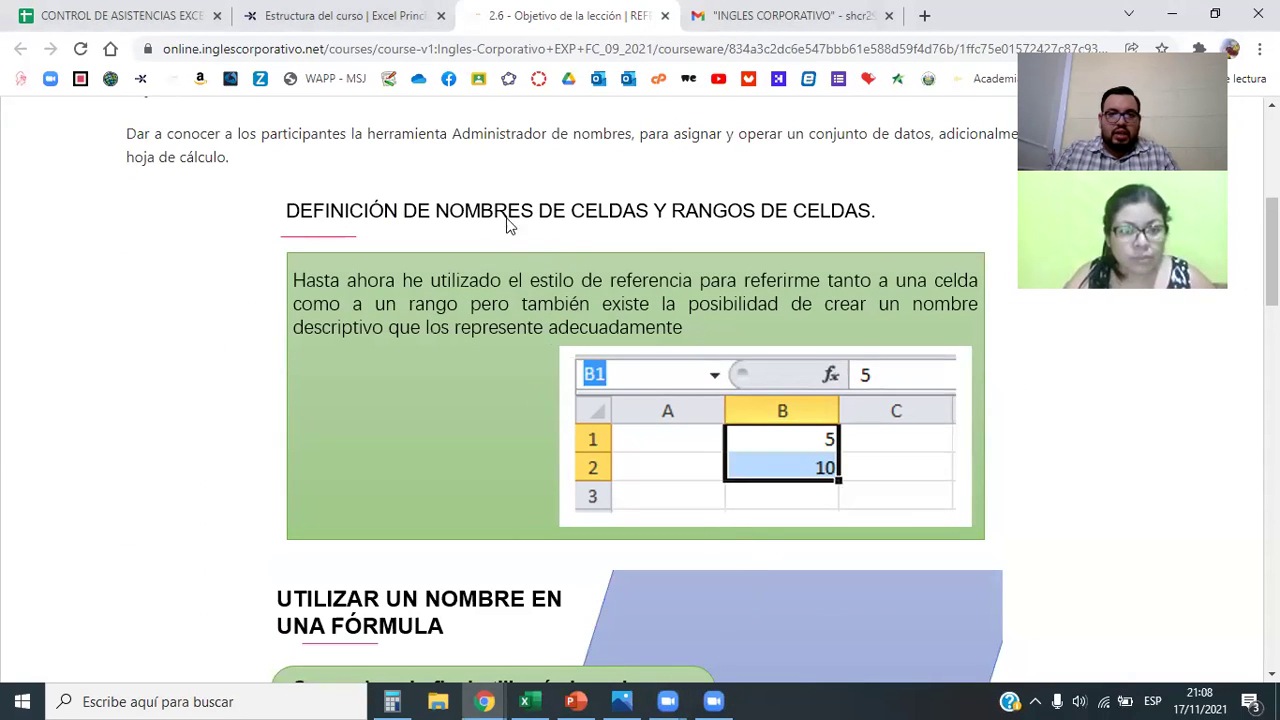
left_click(528, 700)
left_click(431, 648)
left_click_drag(654, 265, 645, 562)
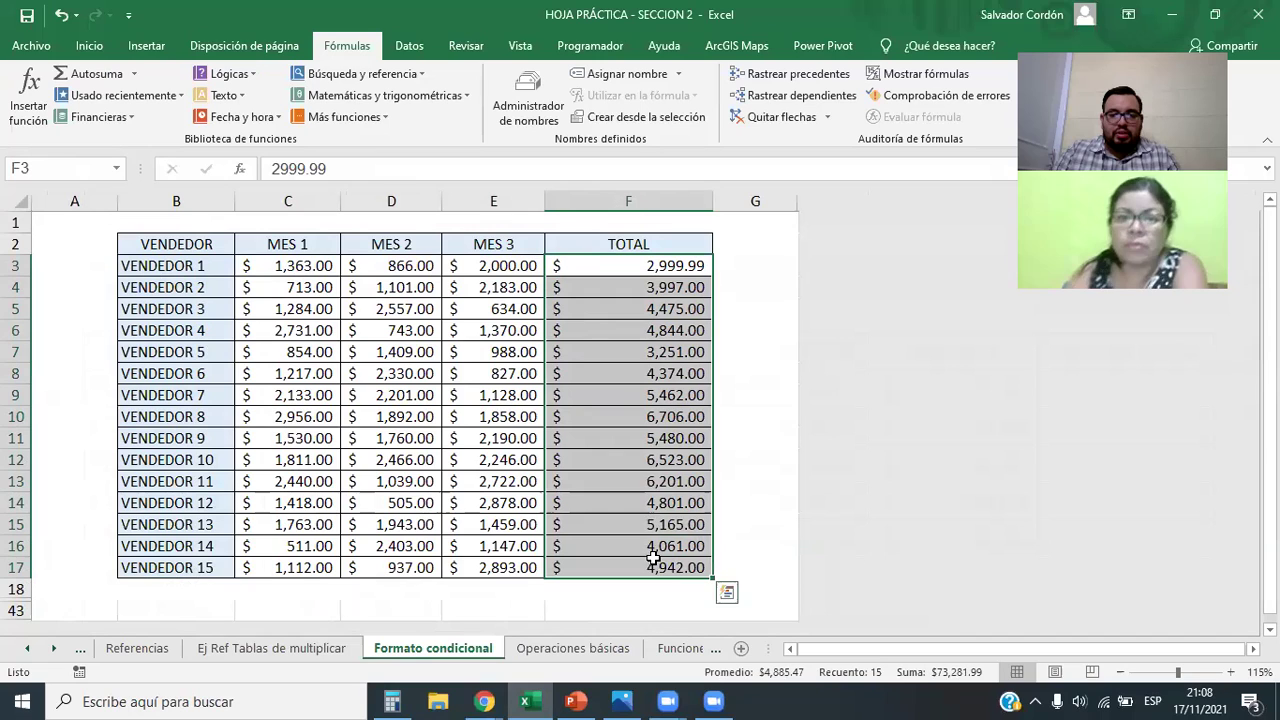
left_click(89, 46)
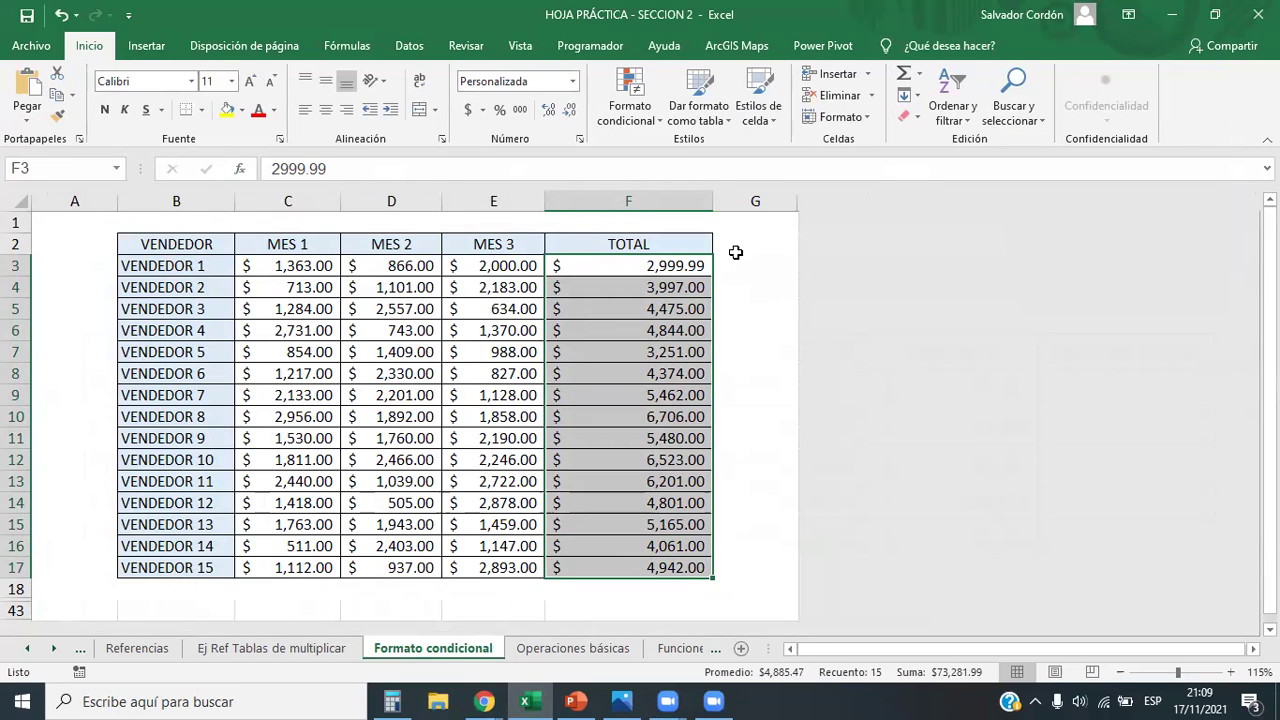
Replace the fixed total in F3 with =SUMA(C3:E3) and fill the row-sum formula down through F17
left_click(666, 371)
left_click(689, 311)
left_click_drag(707, 309, 711, 567)
left_click(699, 265)
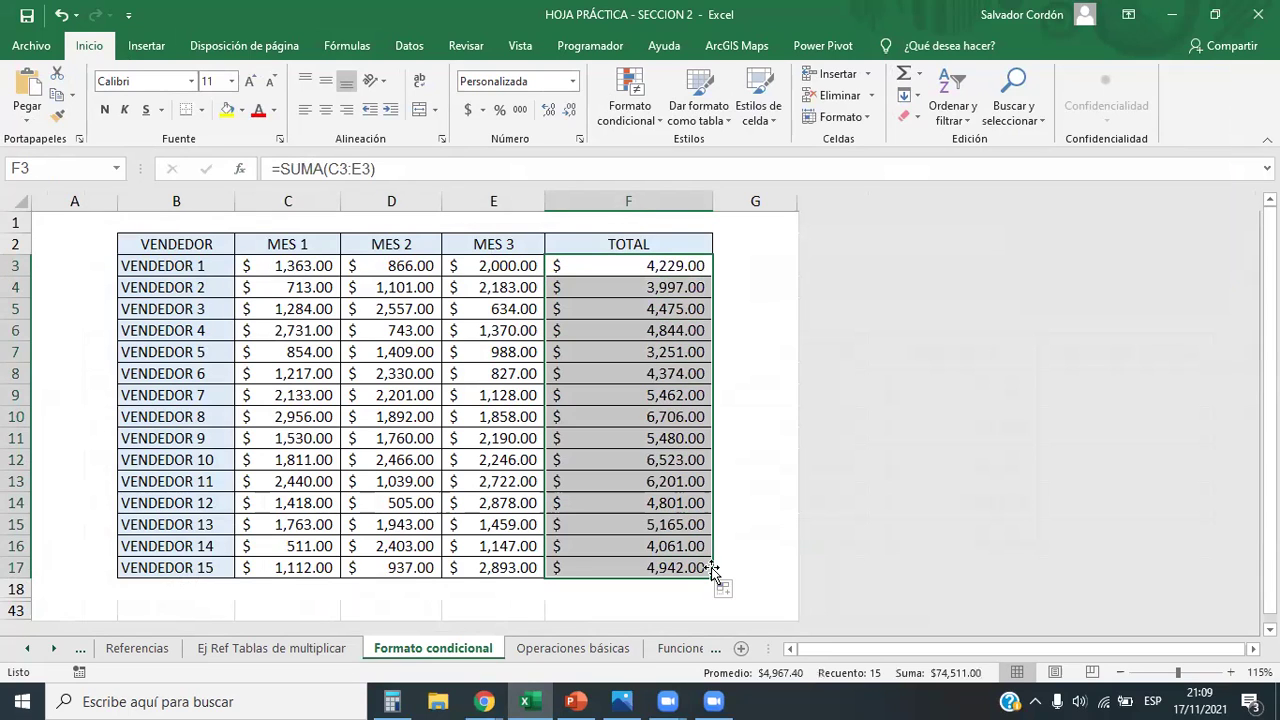
left_click(662, 396)
left_click_drag(314, 264, 490, 566)
left_click(707, 353)
left_click(638, 268)
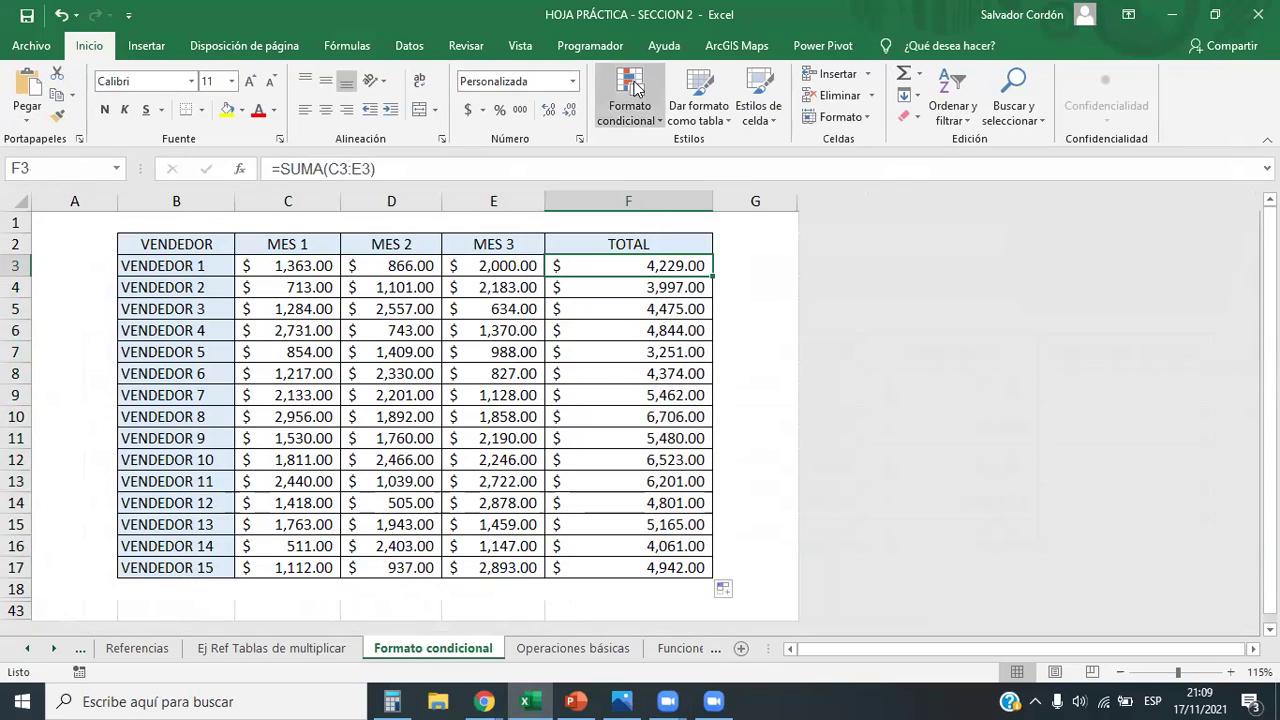
left_click(700, 350)
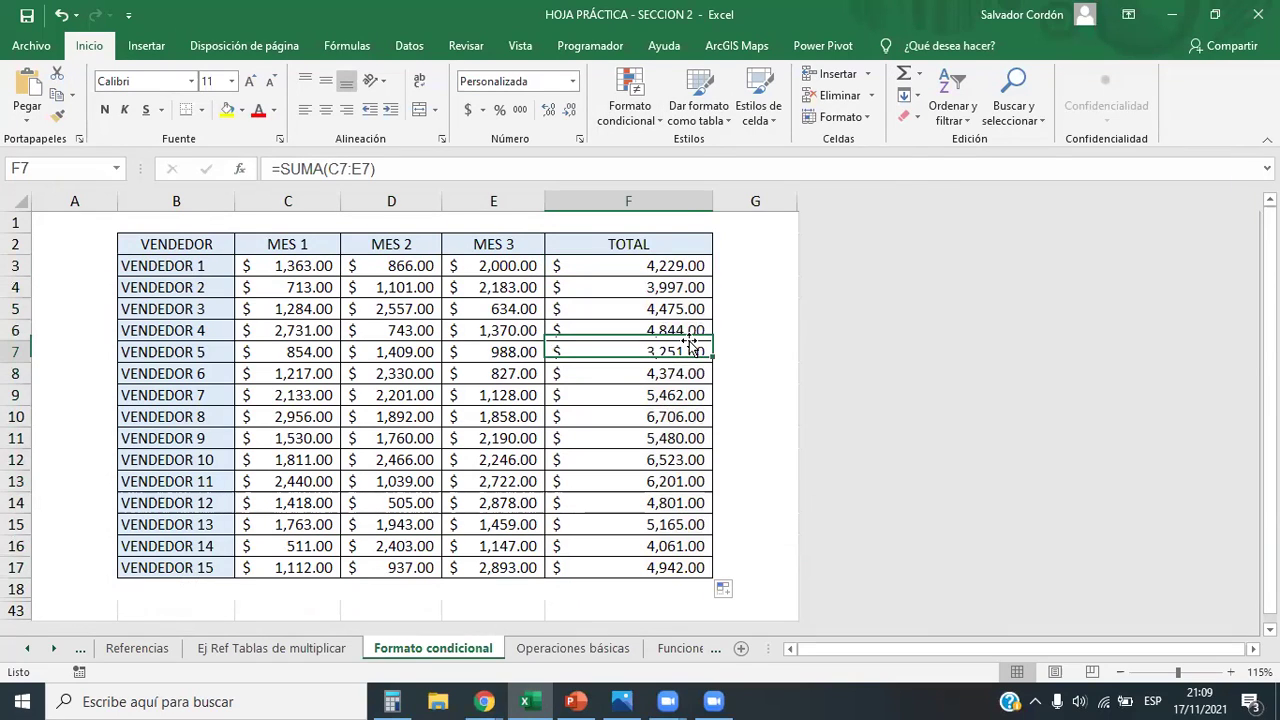
Check which conditional formatting rules exist for the TOTAL values in F3:F17, then close the rules manager
left_click_drag(663, 268, 685, 566)
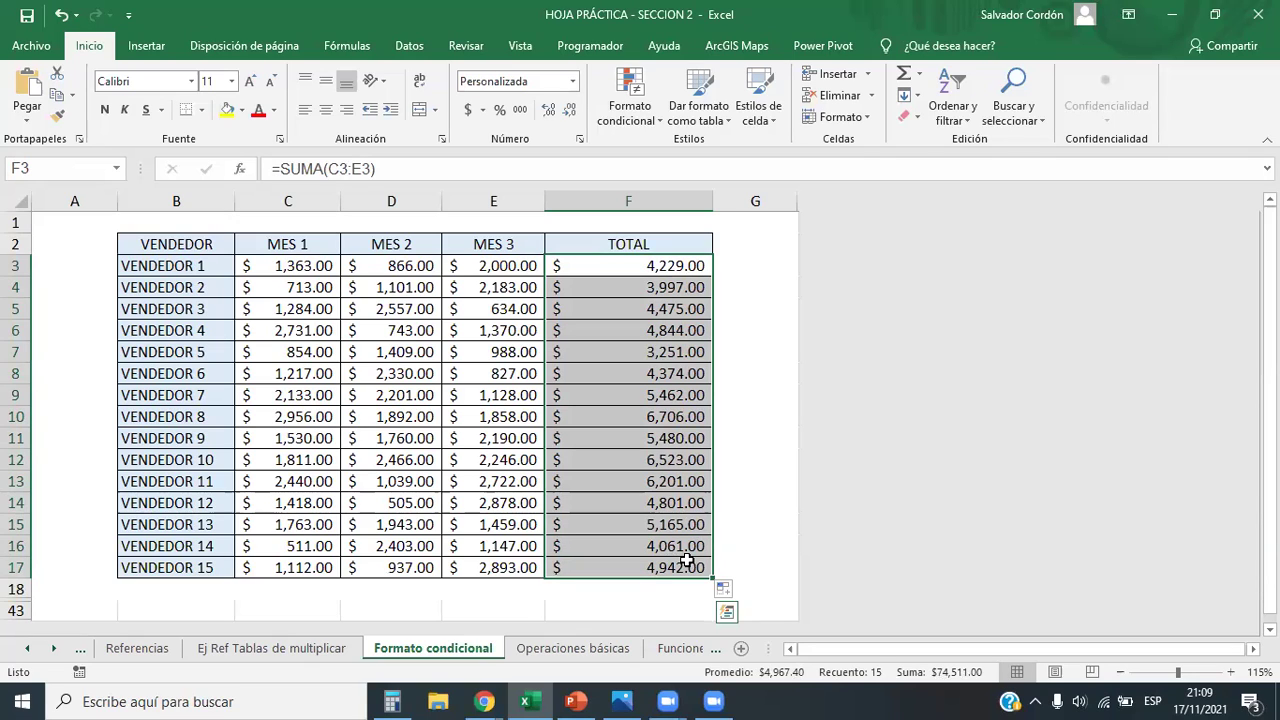
left_click(630, 108)
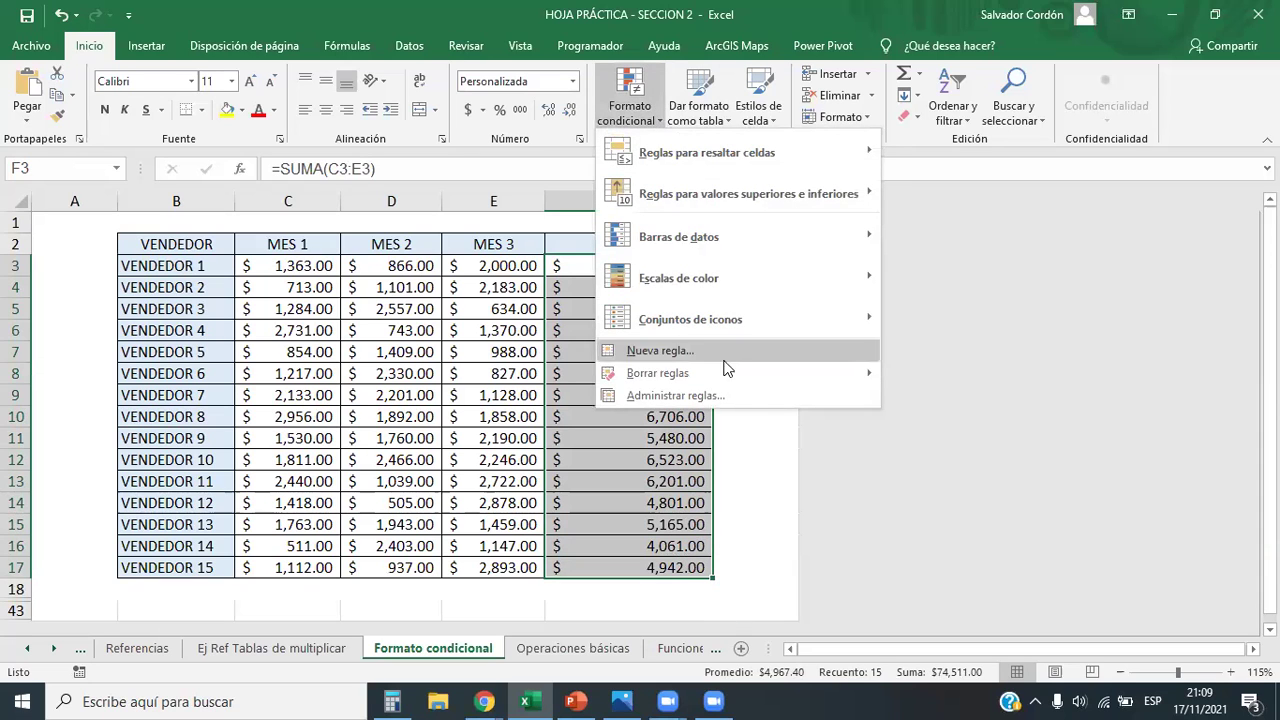
left_click(725, 401)
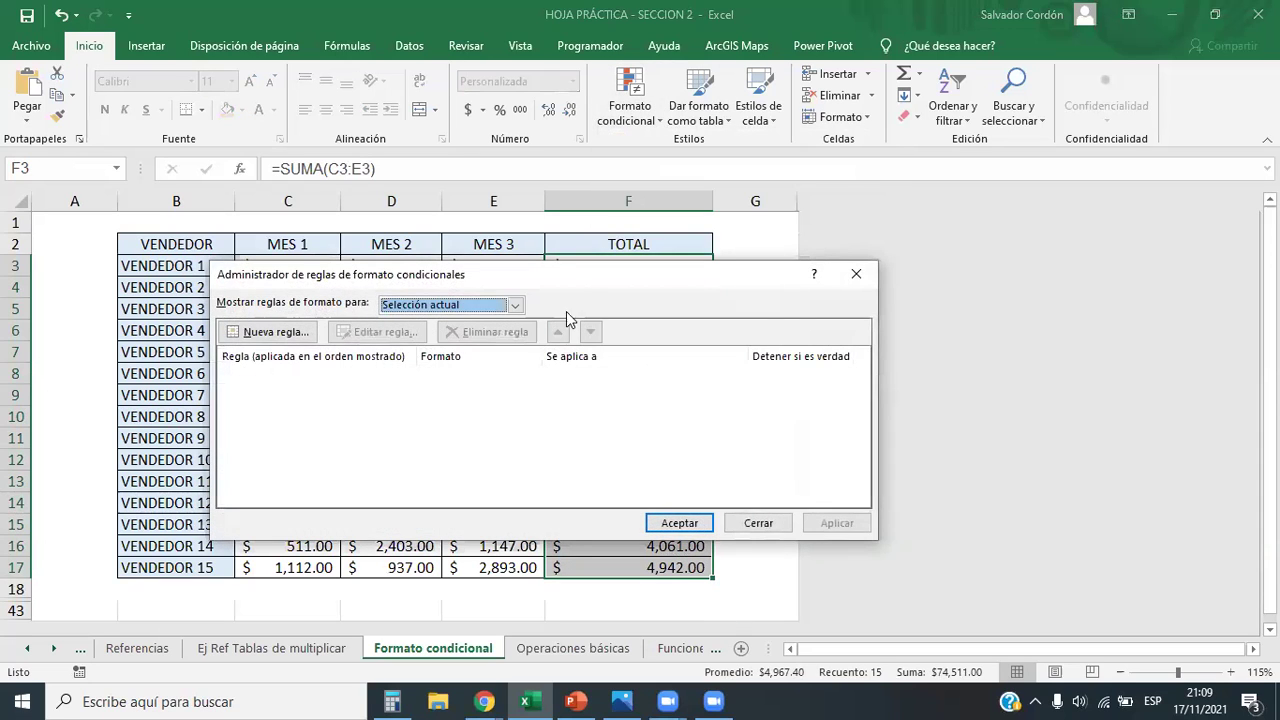
left_click_drag(589, 286, 806, 138)
left_click(757, 155)
left_click(757, 155)
left_click(757, 155)
left_click(757, 155)
left_click(1086, 126)
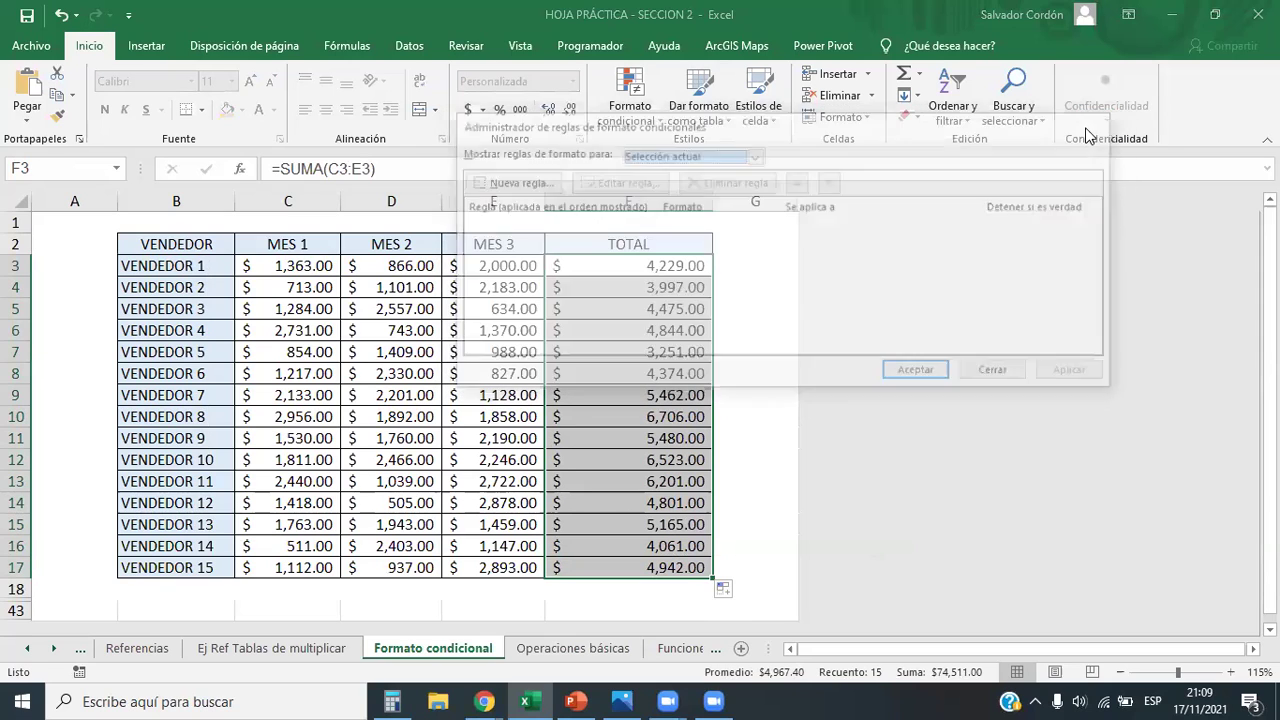
Add an Es igual a highlight rule to F3:F17 for the value 3251, using Relleno rojo claro con texto rojo oscuro
left_click(630, 100)
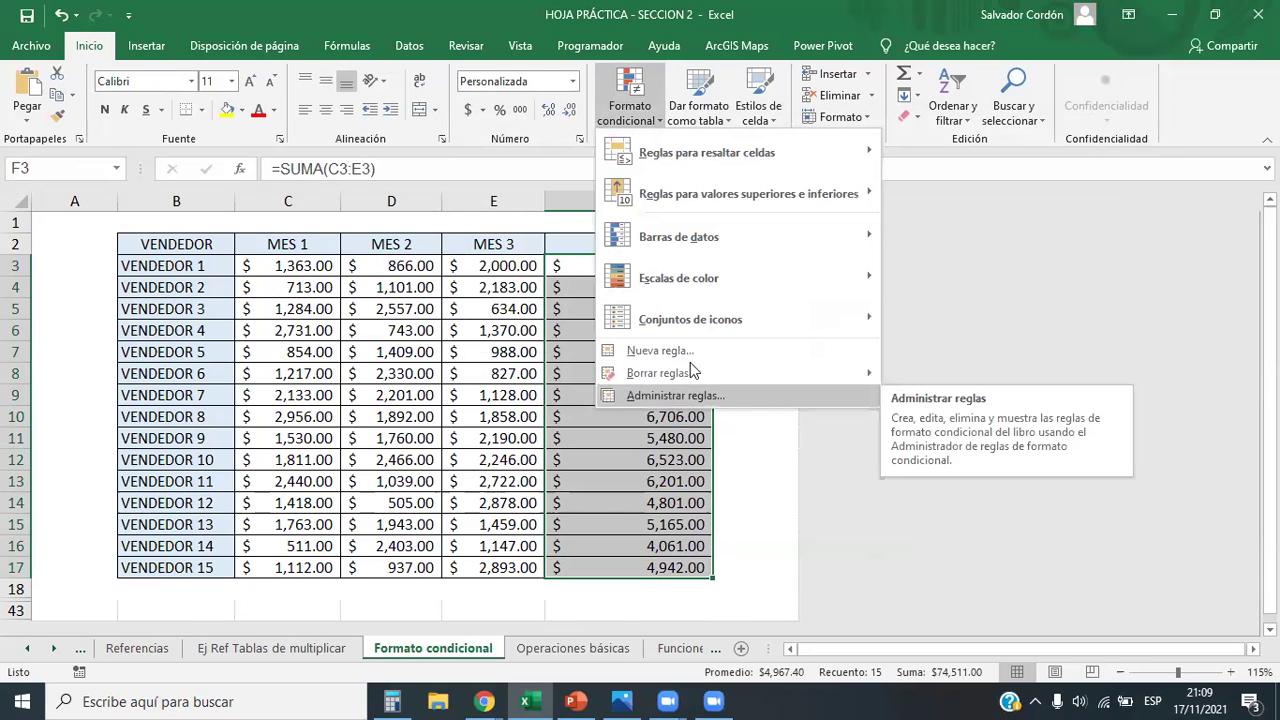
mouse_move(737, 163)
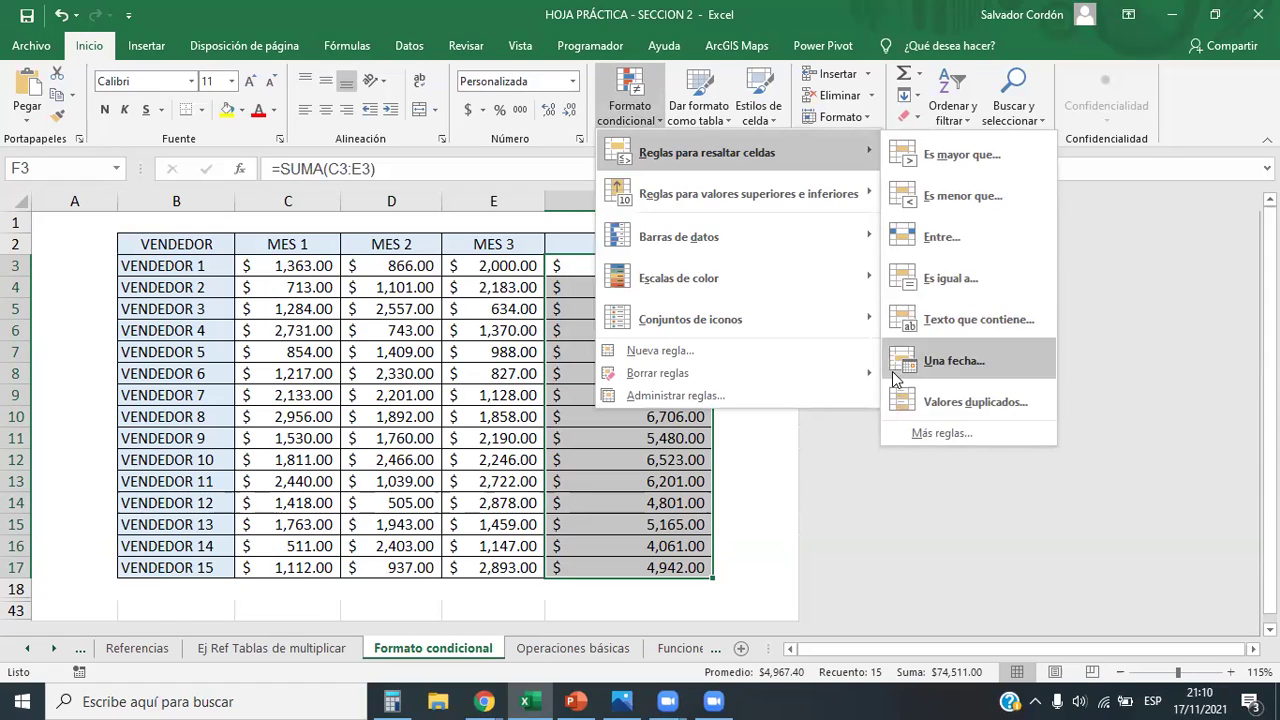
left_click(945, 277)
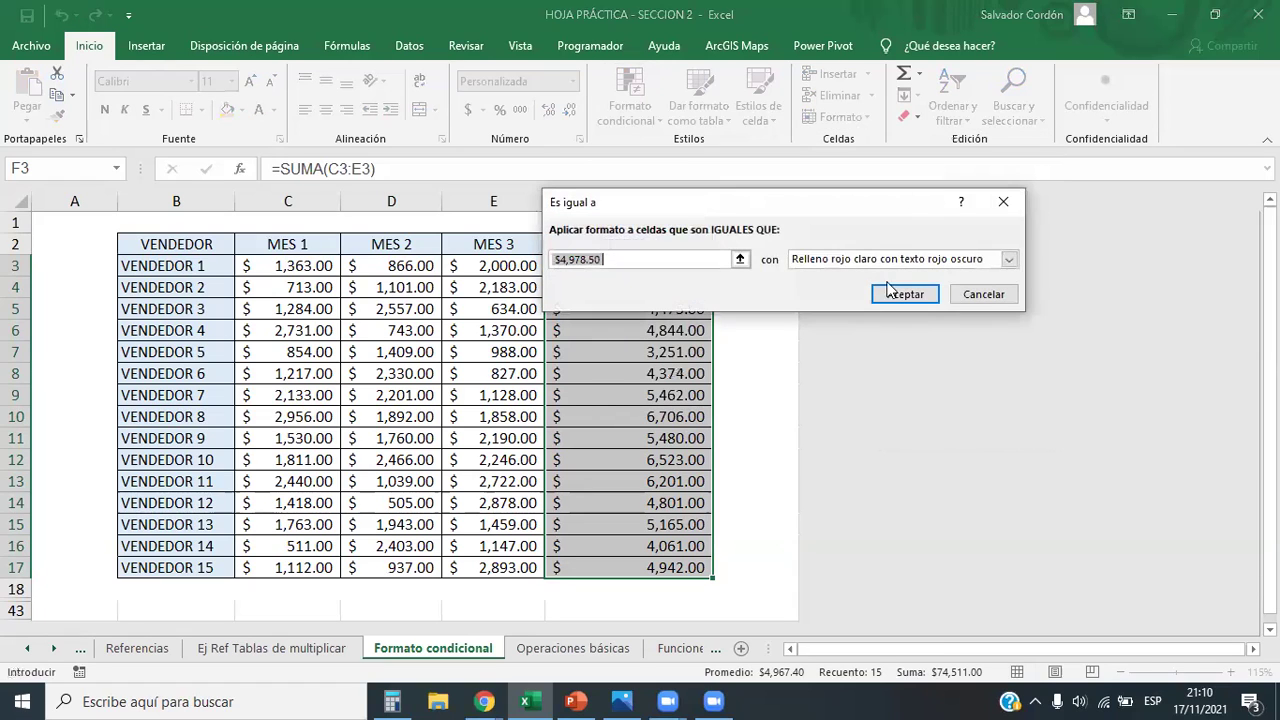
left_click_drag(805, 206, 1010, 282)
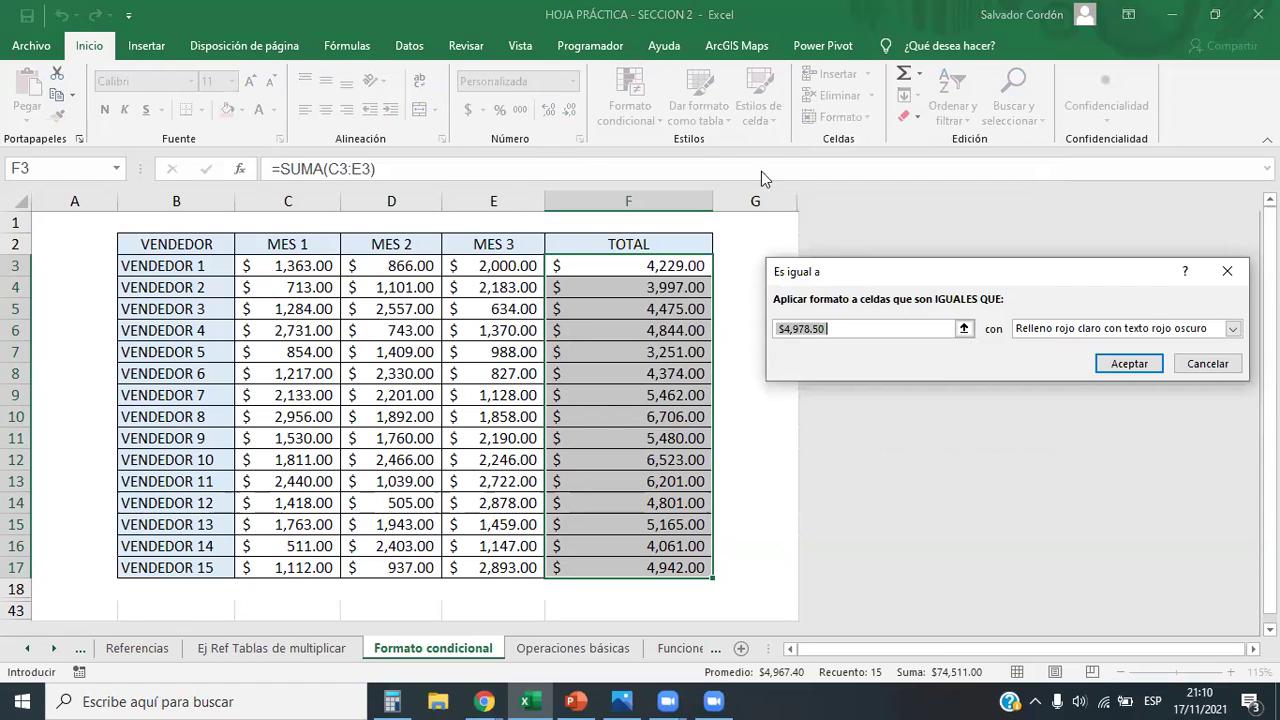
left_click(853, 330)
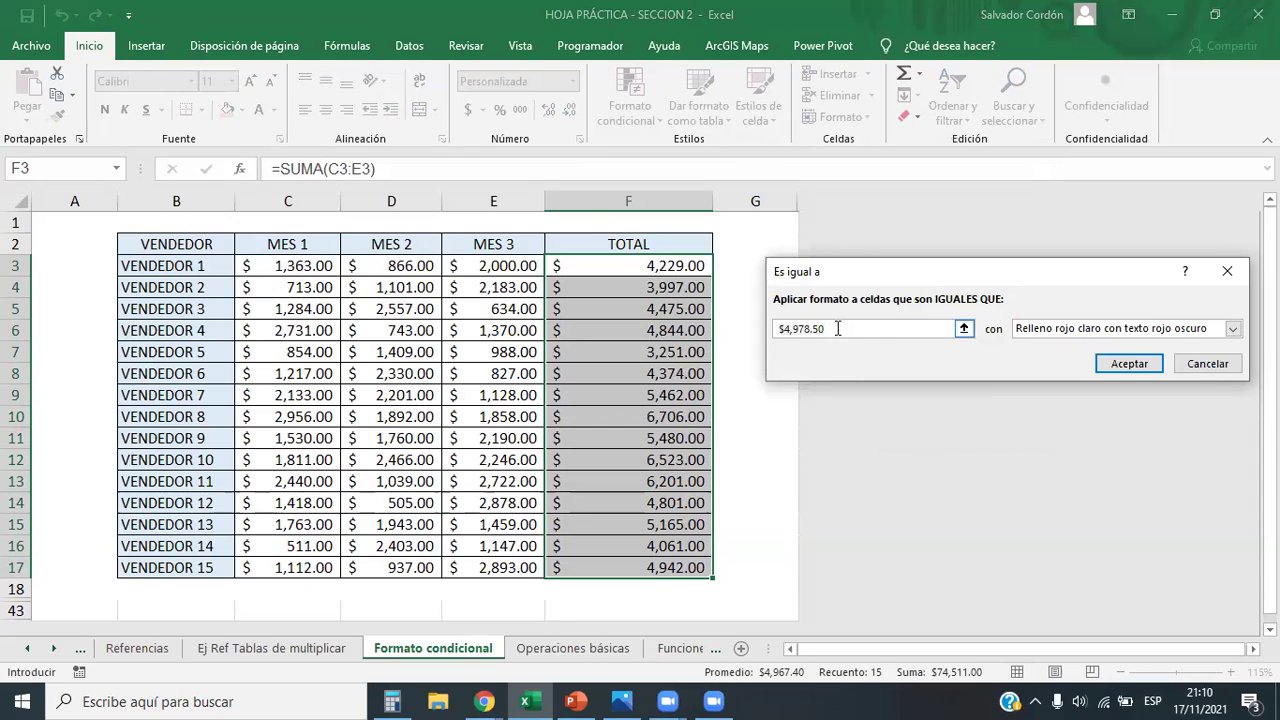
key("BackSpace")
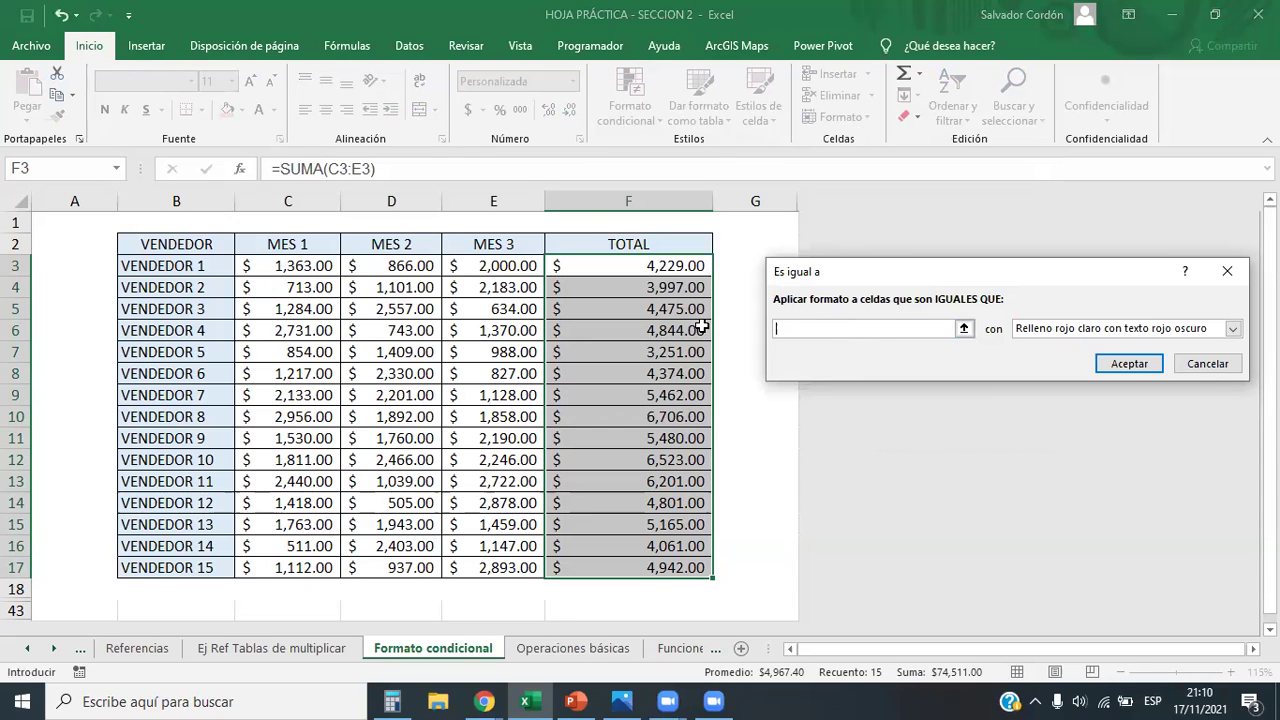
left_click(670, 90)
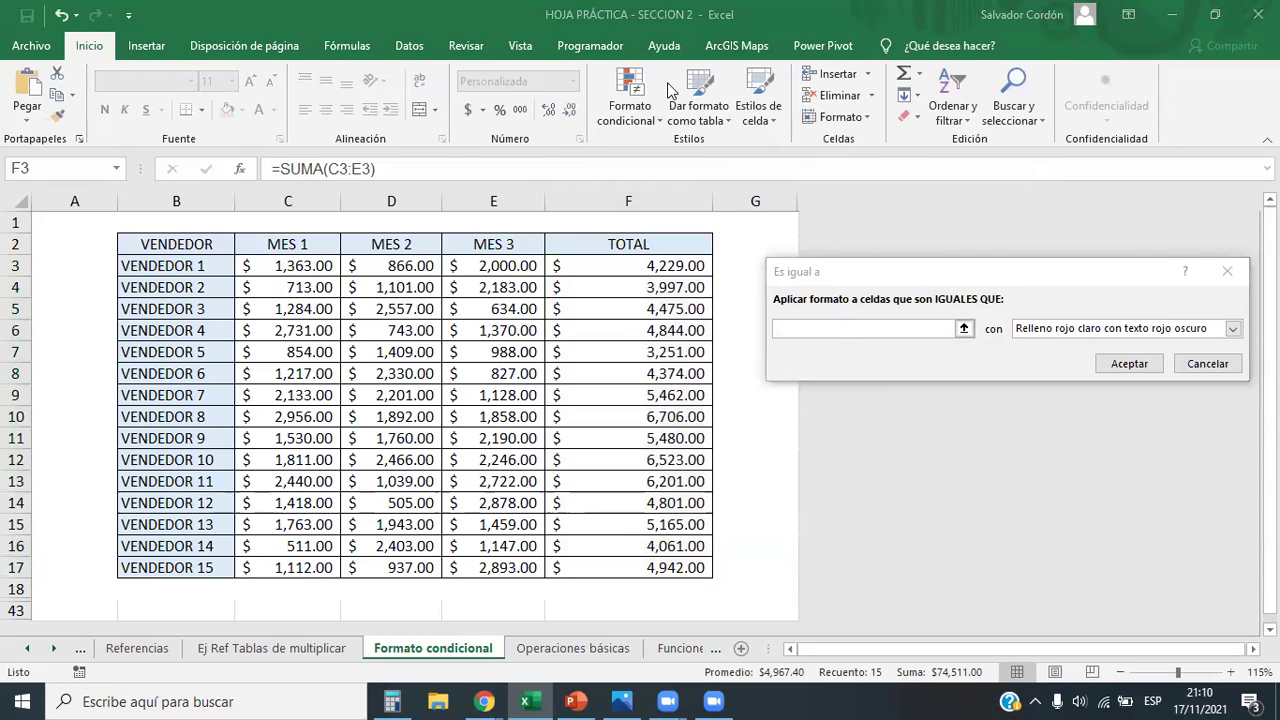
left_click(873, 331)
type("3251")
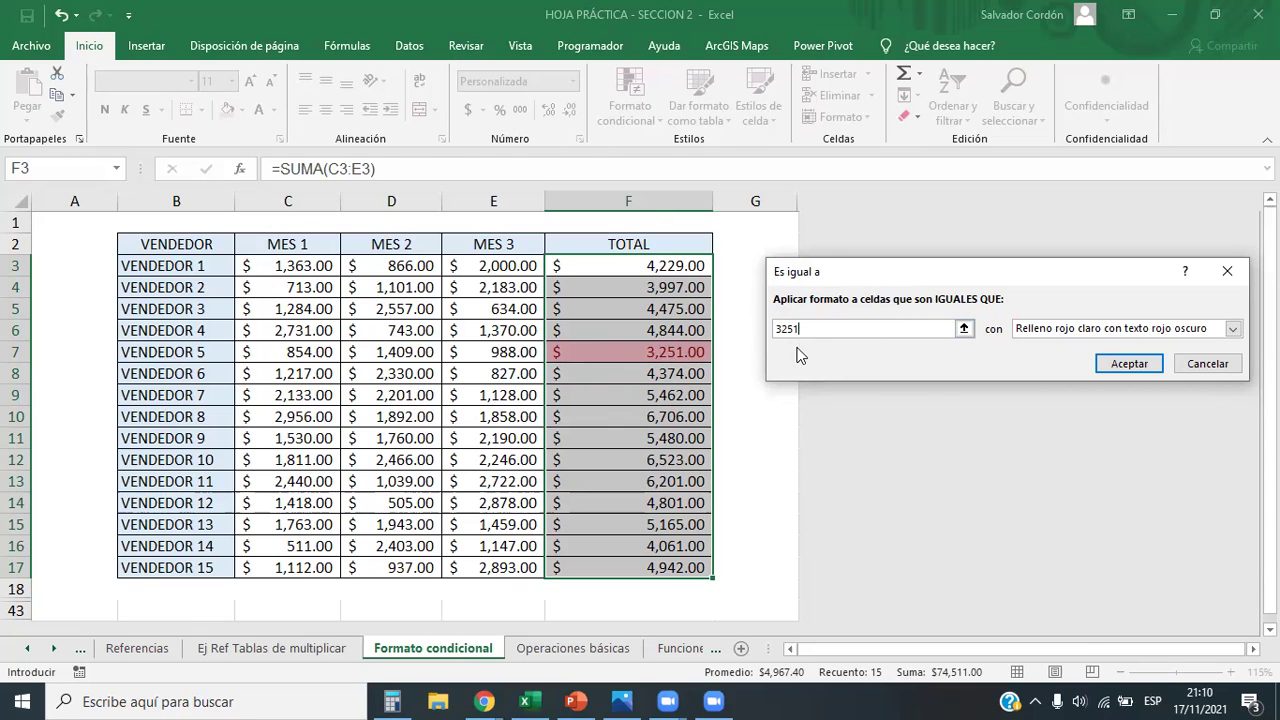
left_click(1130, 364)
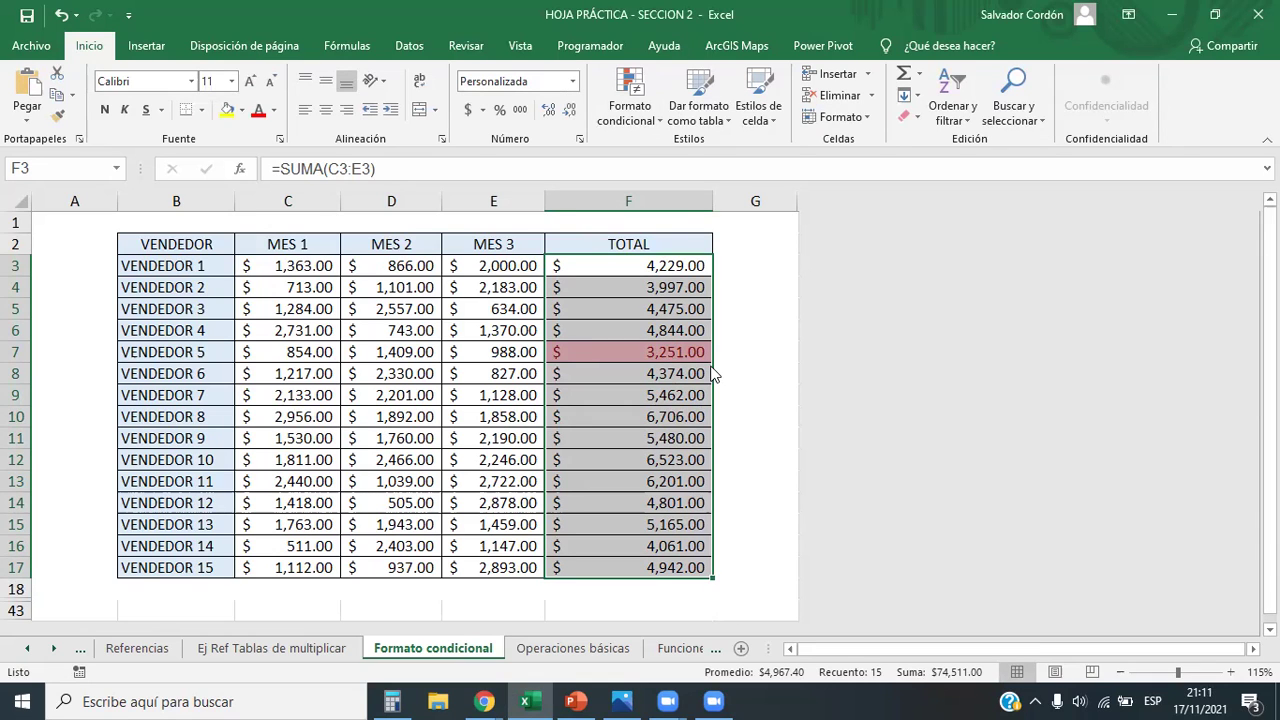
Edit the conditional formatting rule on F3:F17 so it formats cells whose value is no igual a 3251
left_click(713, 400)
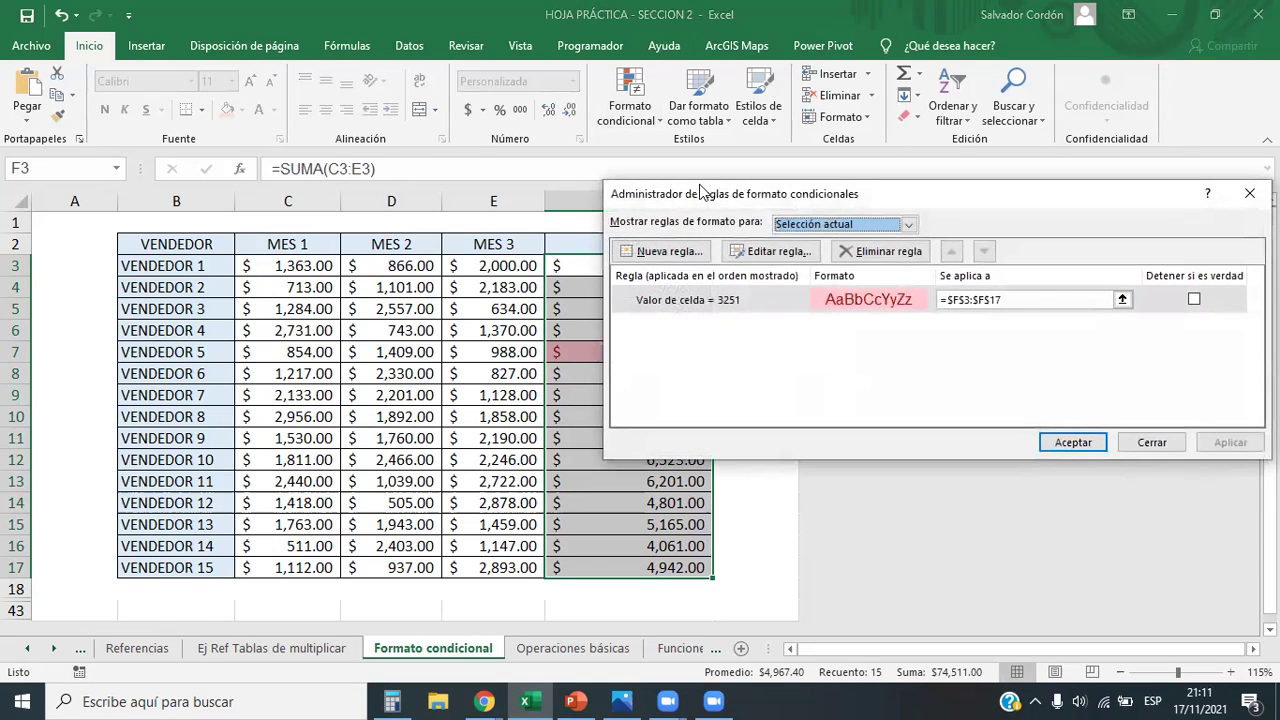
left_click_drag(703, 190, 843, 147)
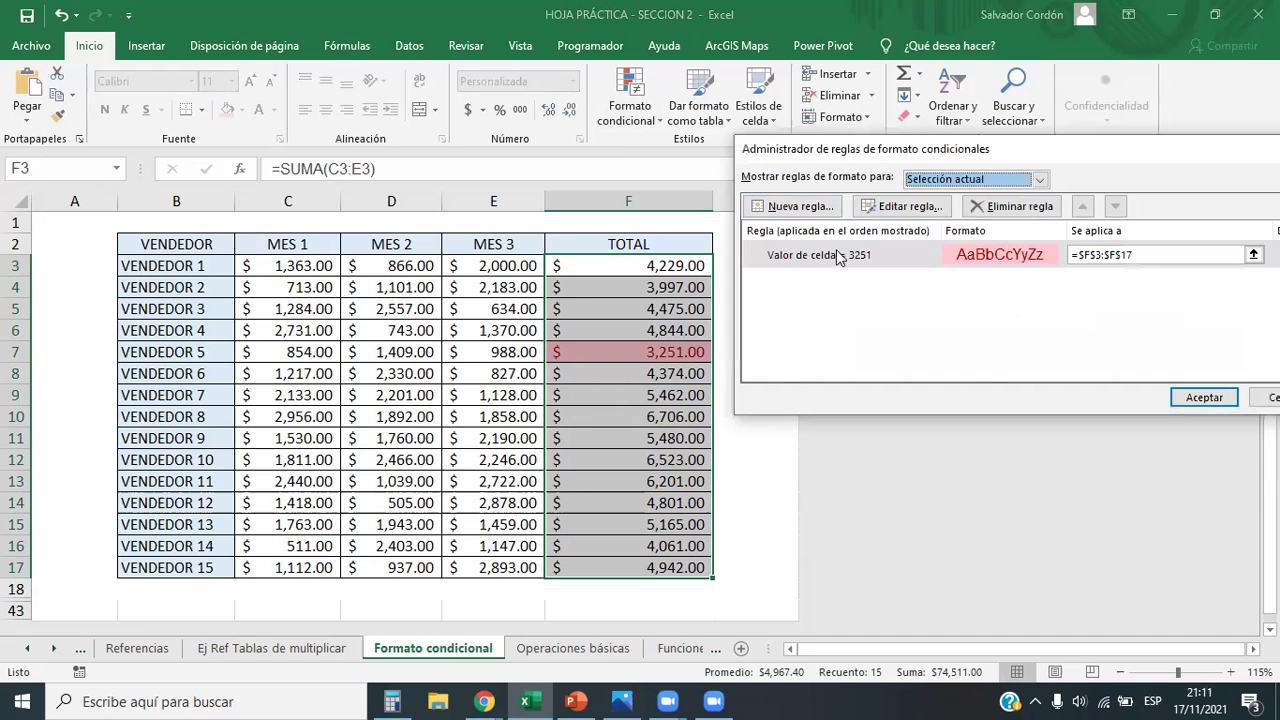
double_click(836, 250)
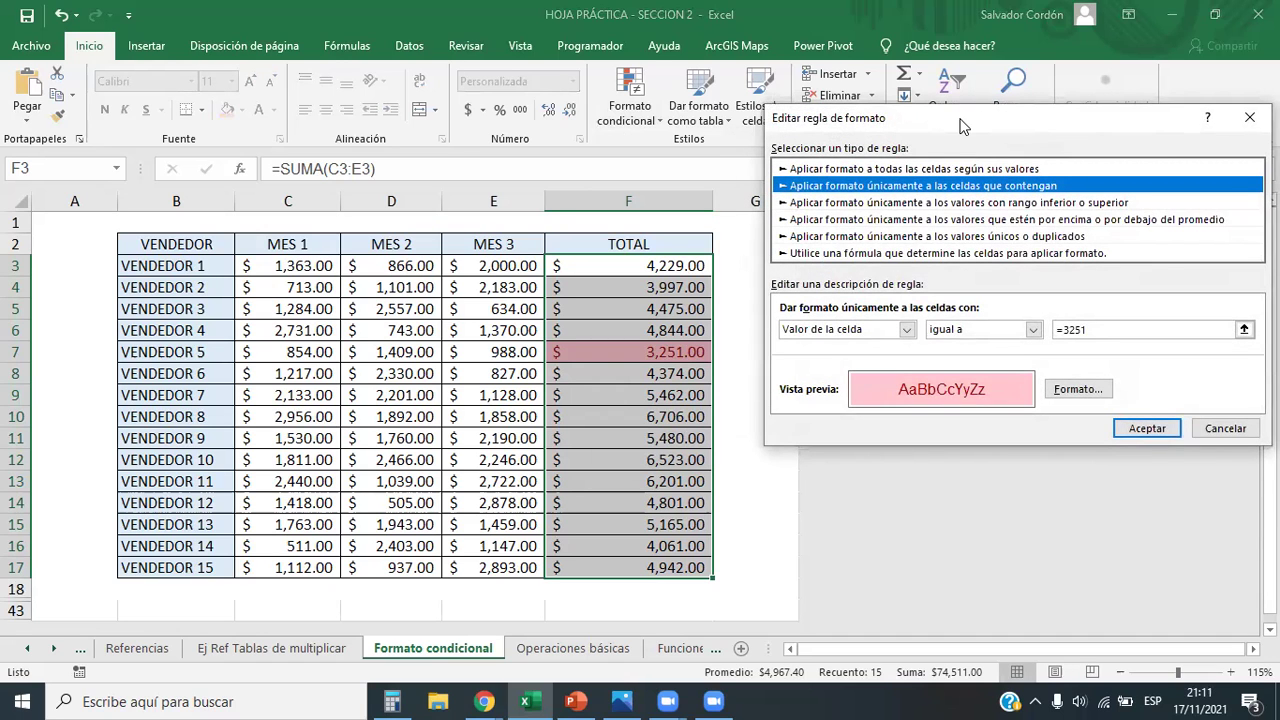
left_click_drag(962, 125, 921, 166)
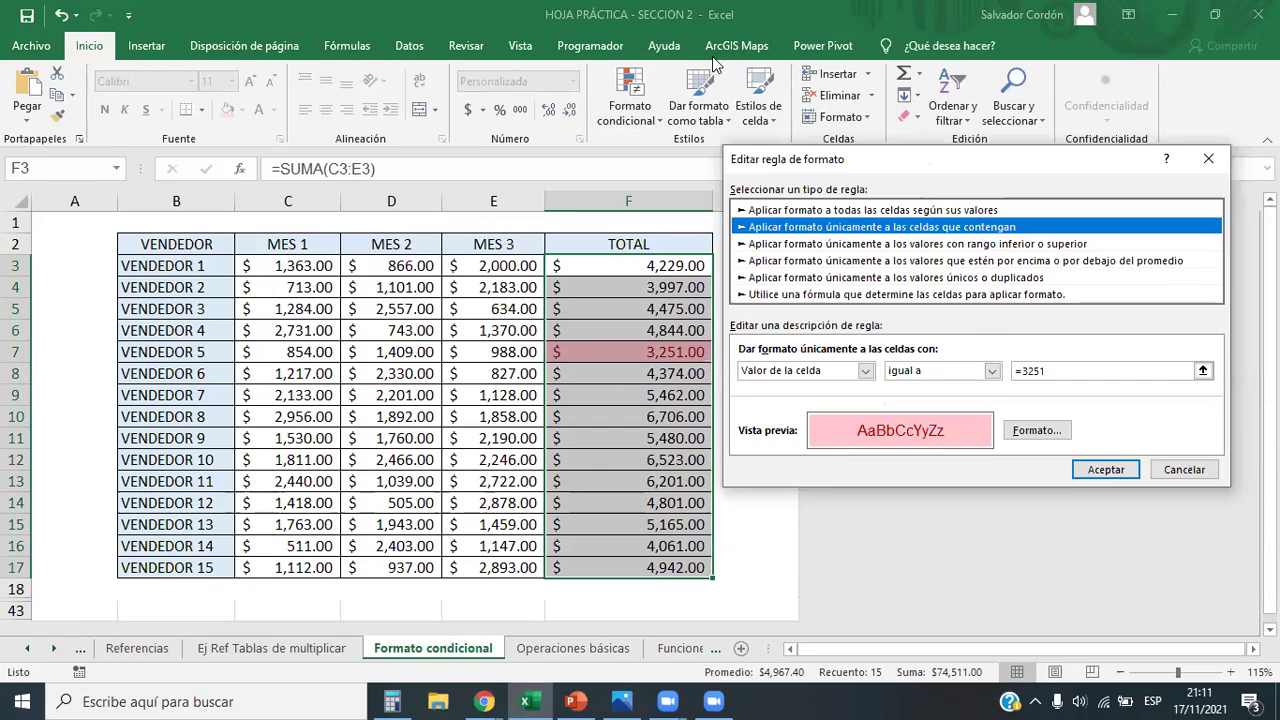
left_click(991, 370)
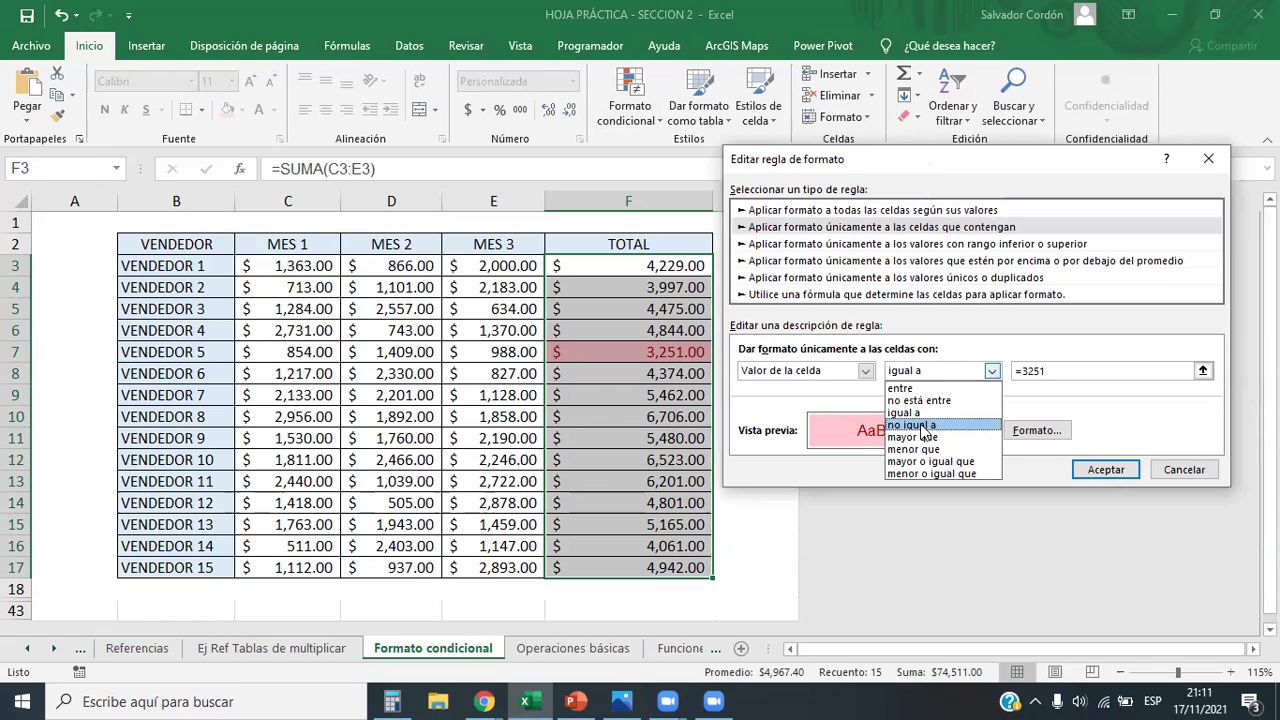
left_click(921, 428)
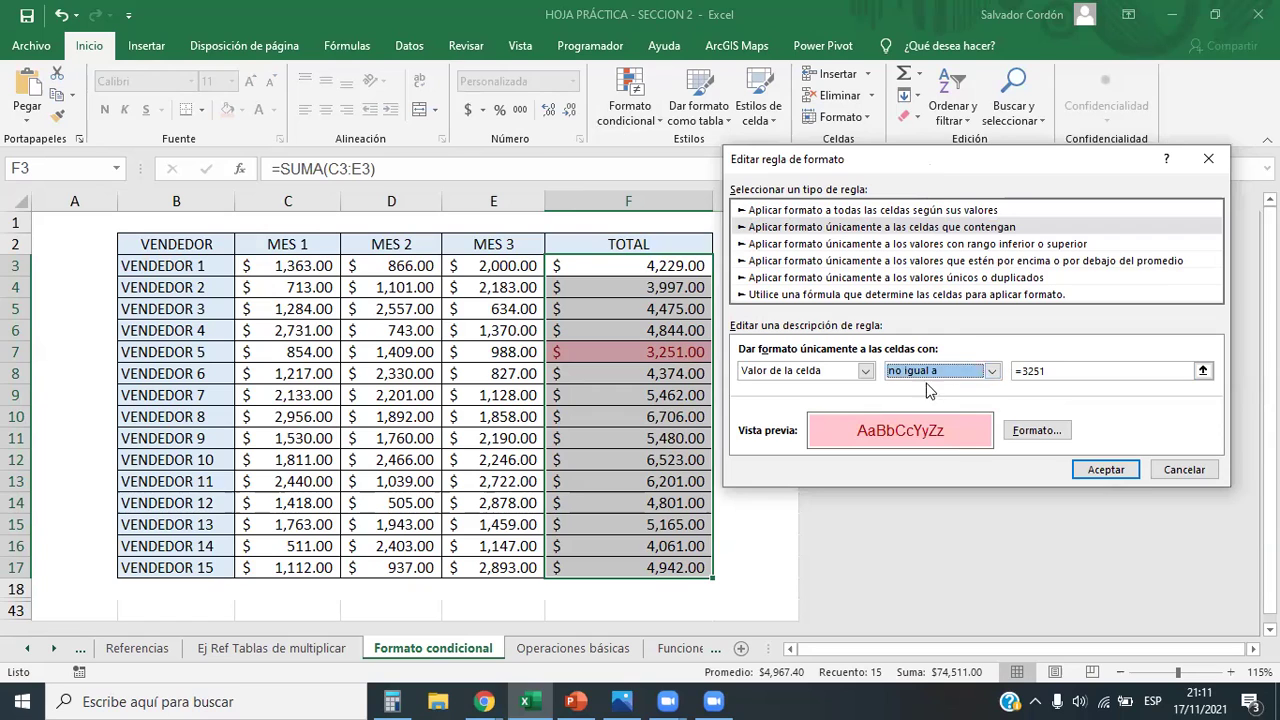
left_click(1100, 472)
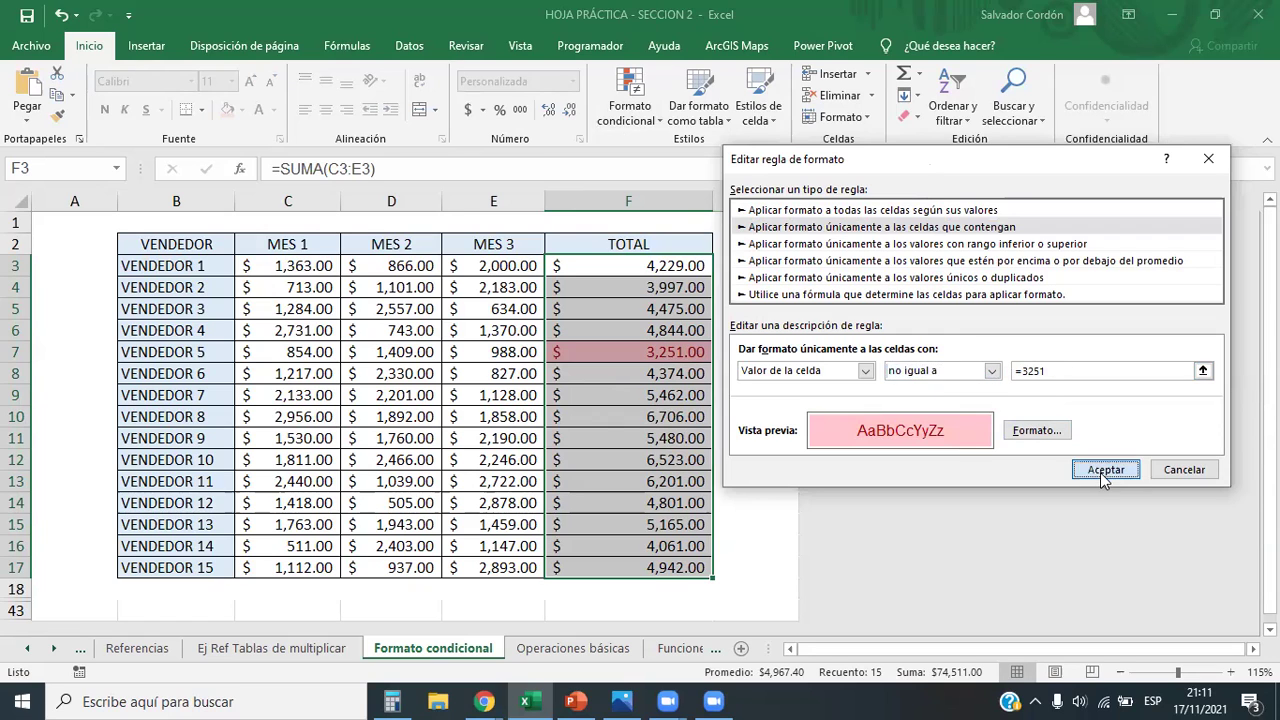
left_click(1180, 398)
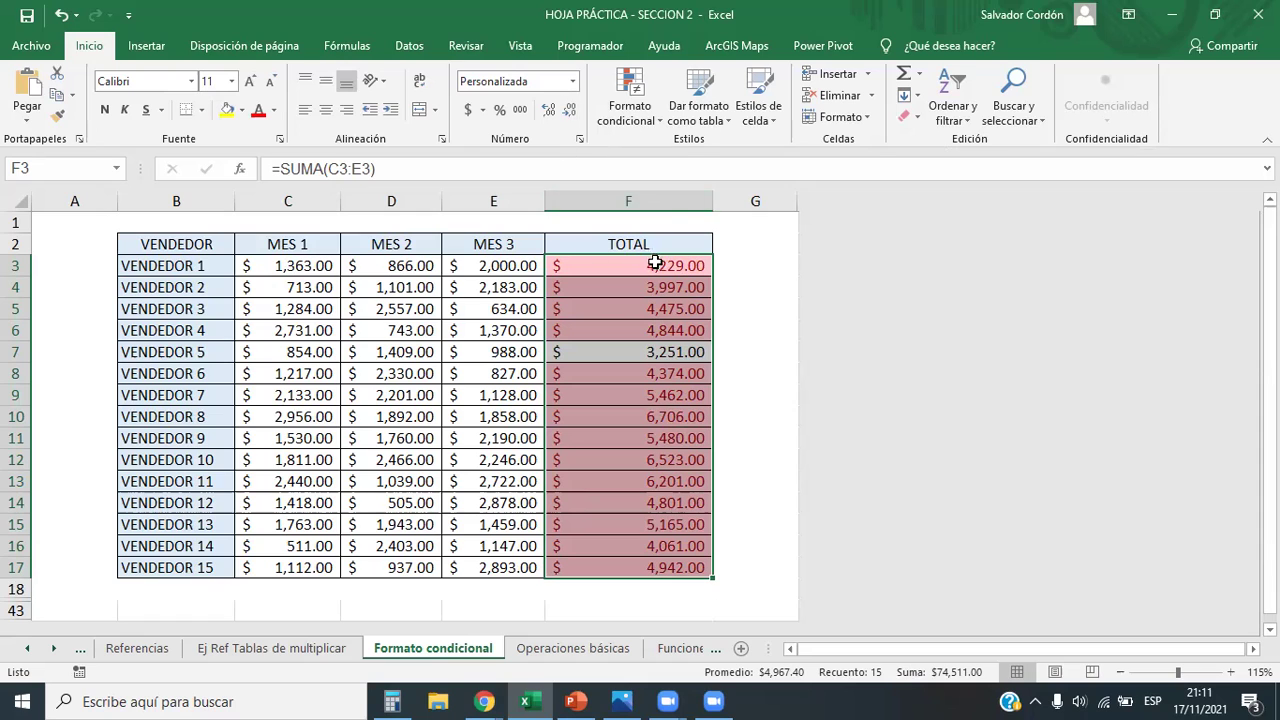
Open the conditional formatting rule on F3:F17 for editing and change its comparison to entre
left_click(630, 100)
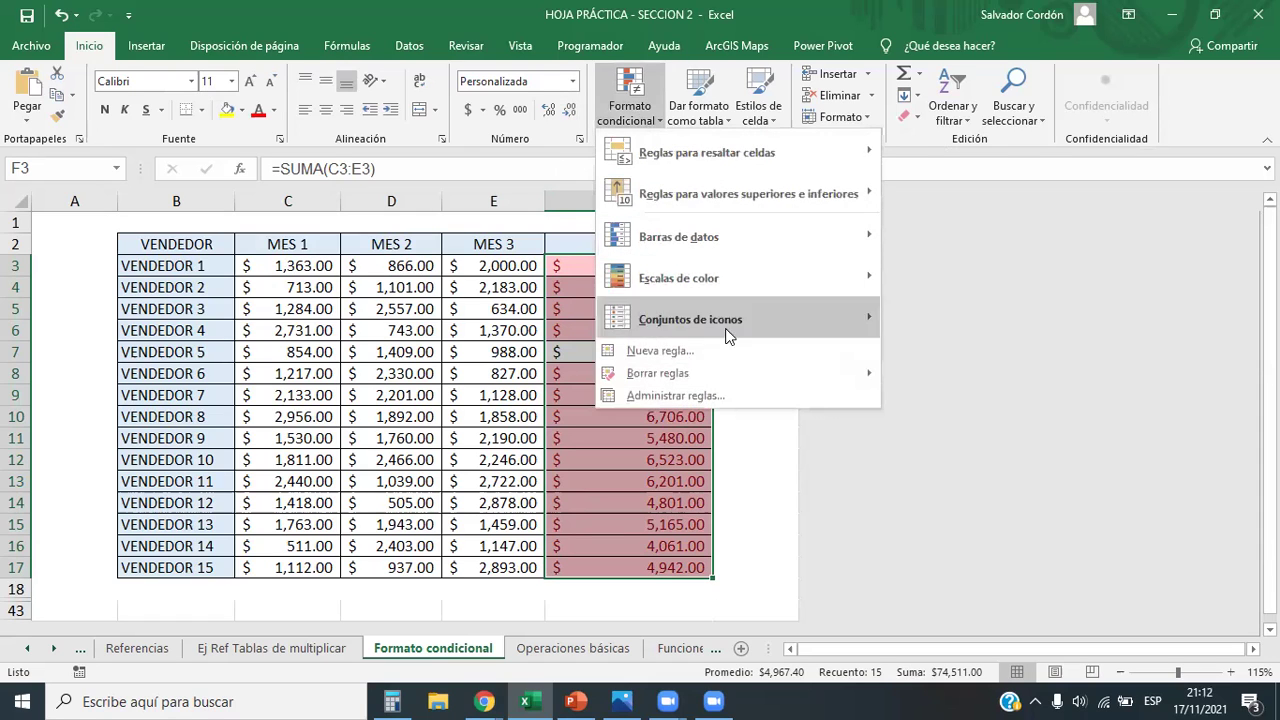
left_click(701, 393)
left_click_drag(950, 150, 1090, 159)
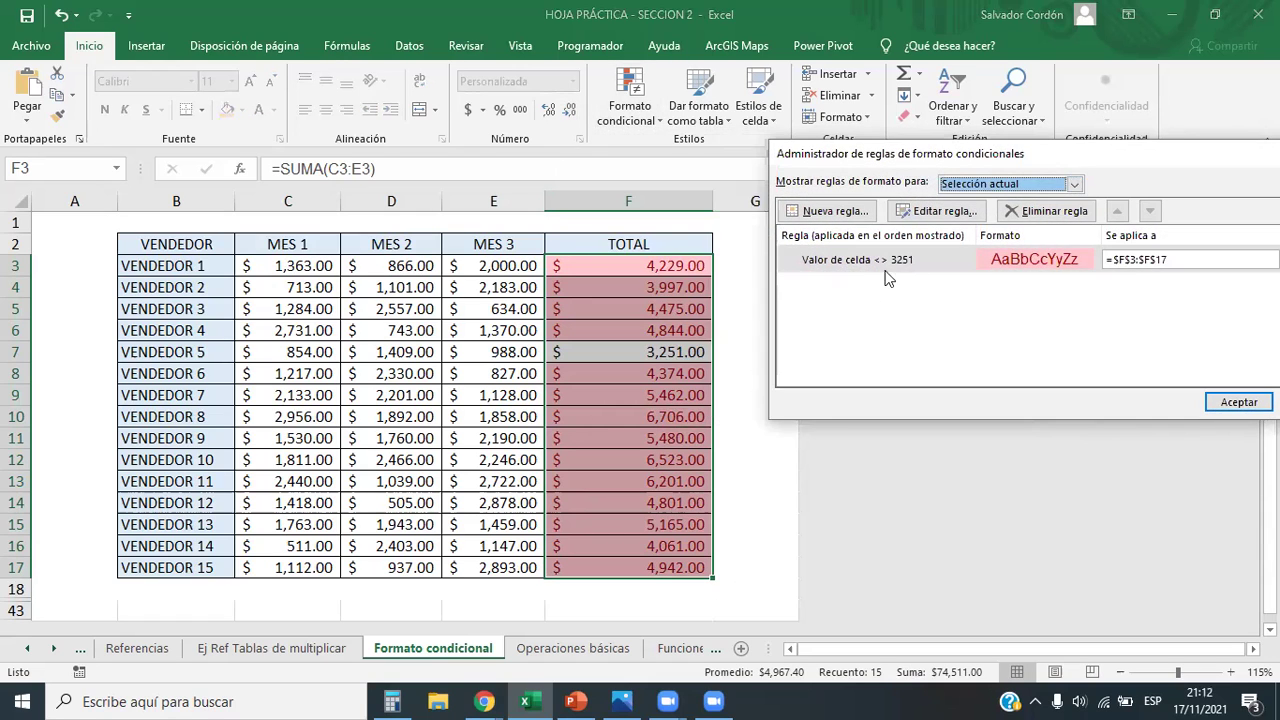
double_click(843, 262)
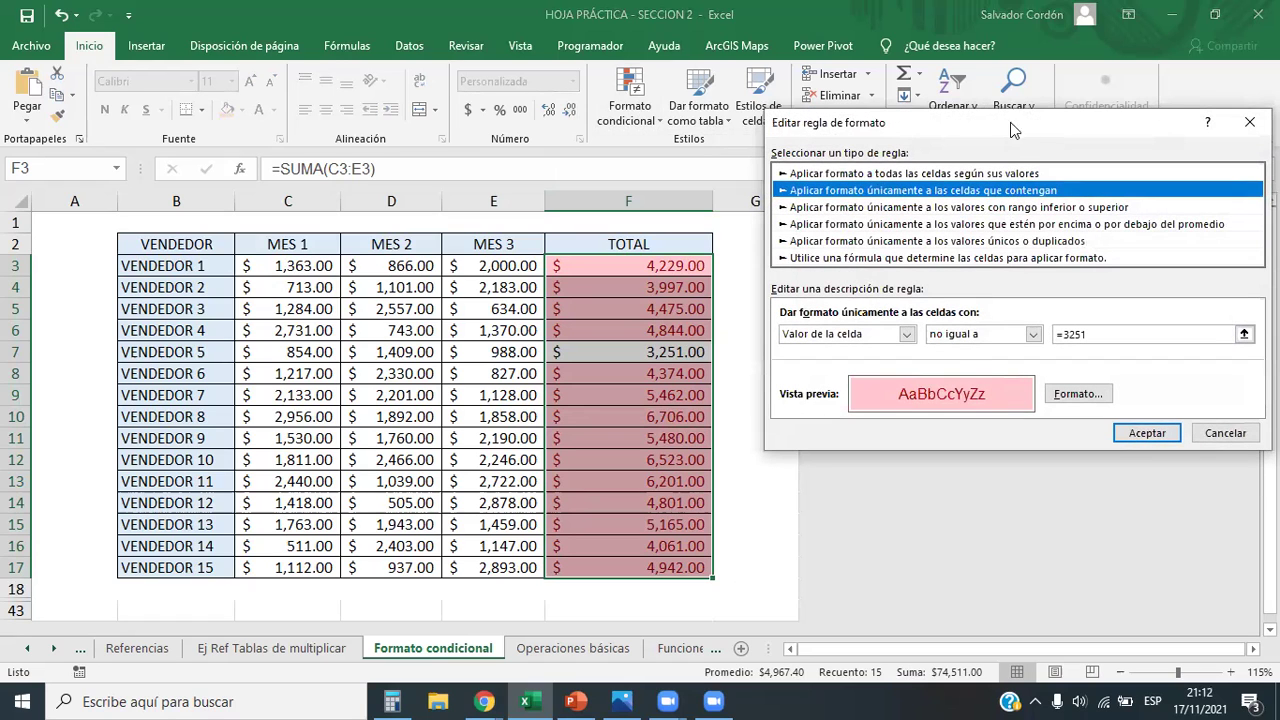
left_click(1033, 336)
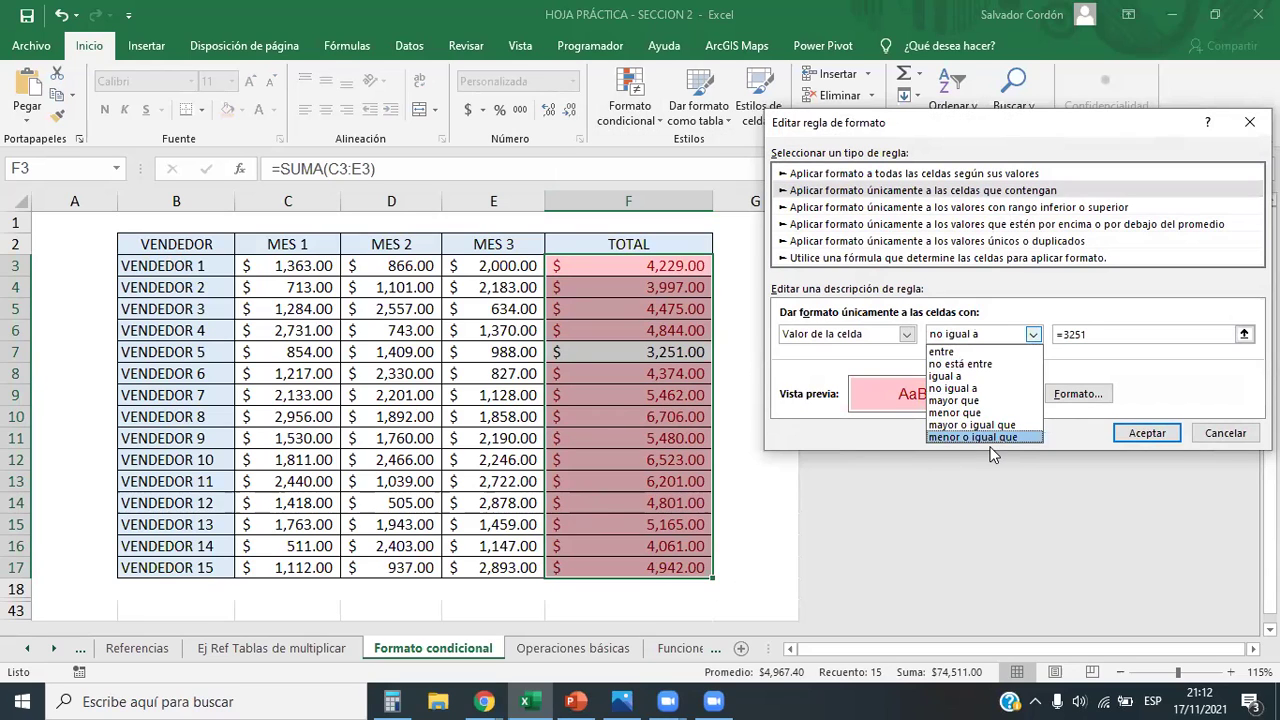
left_click(976, 352)
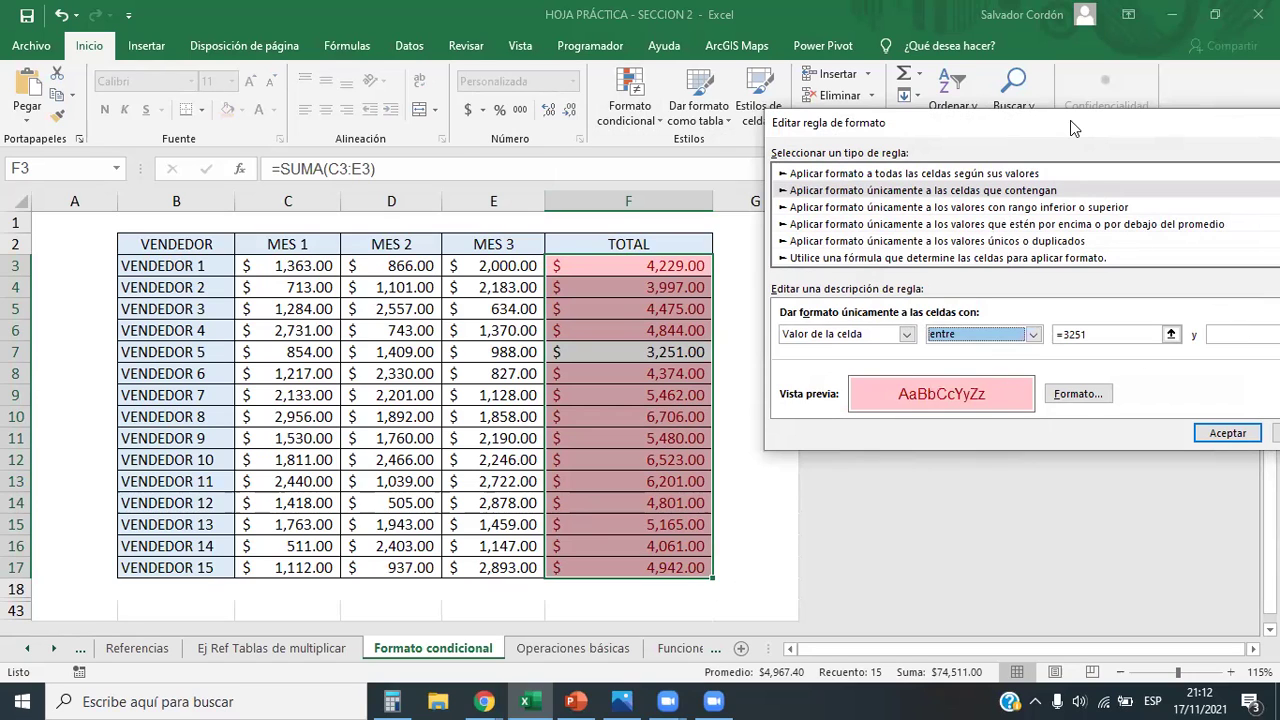
Try the no está entre comparison in the rule being edited
left_click_drag(1070, 120, 855, 184)
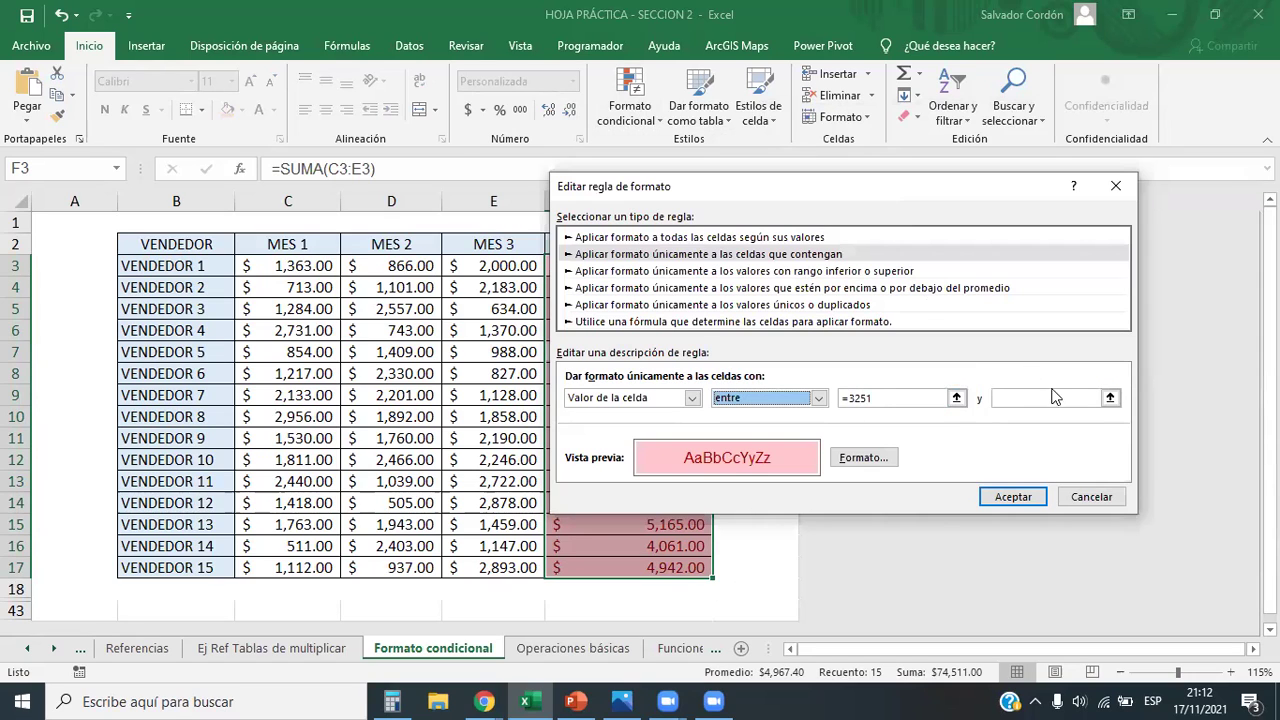
left_click(820, 398)
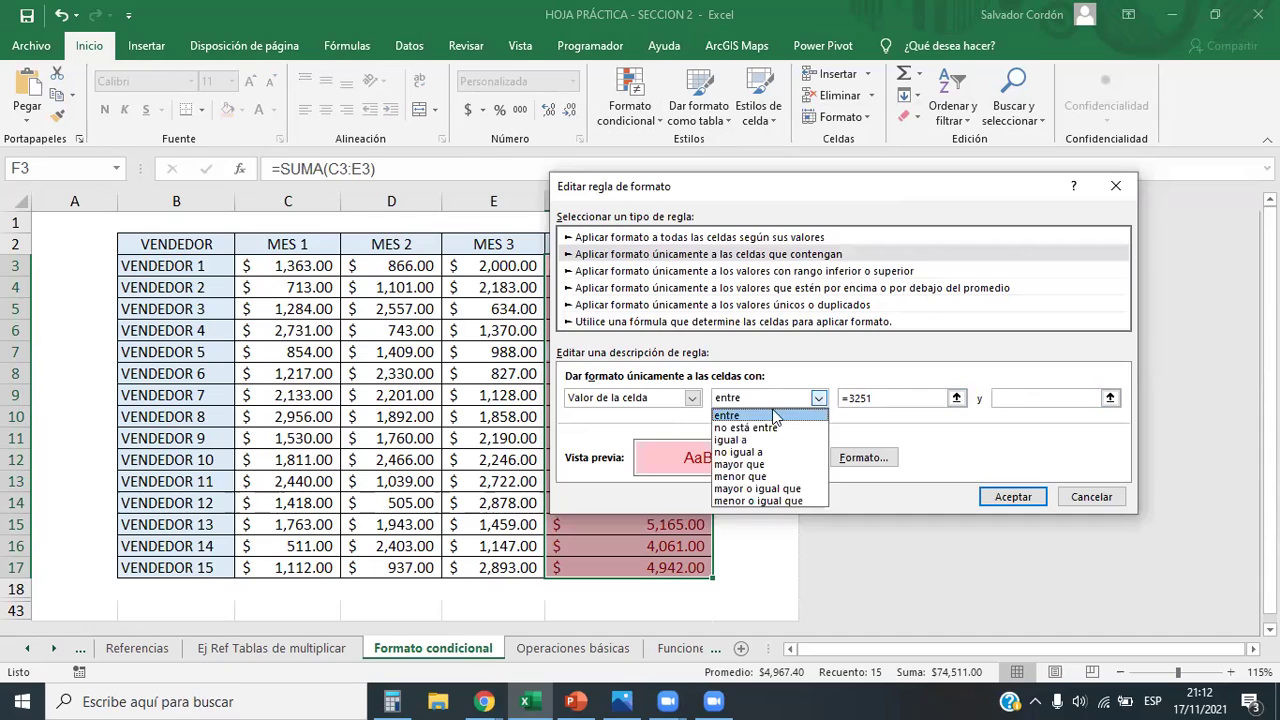
left_click(765, 425)
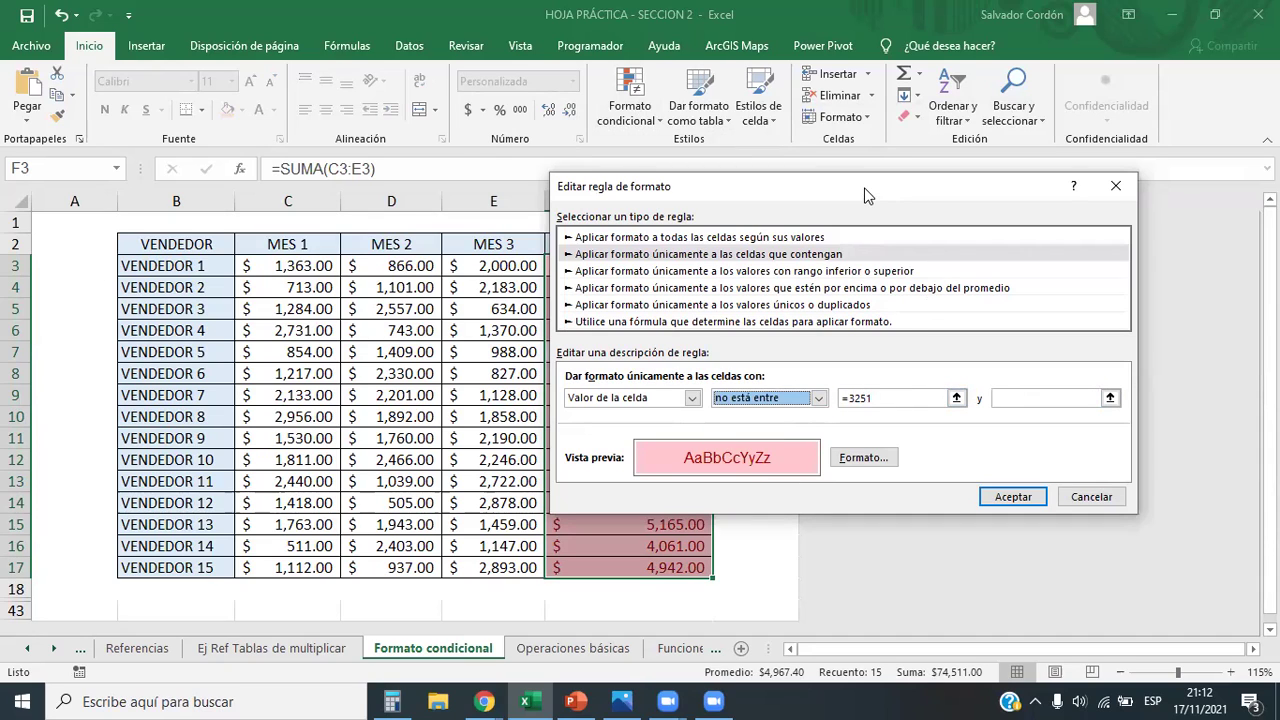
left_click_drag(866, 195, 978, 196)
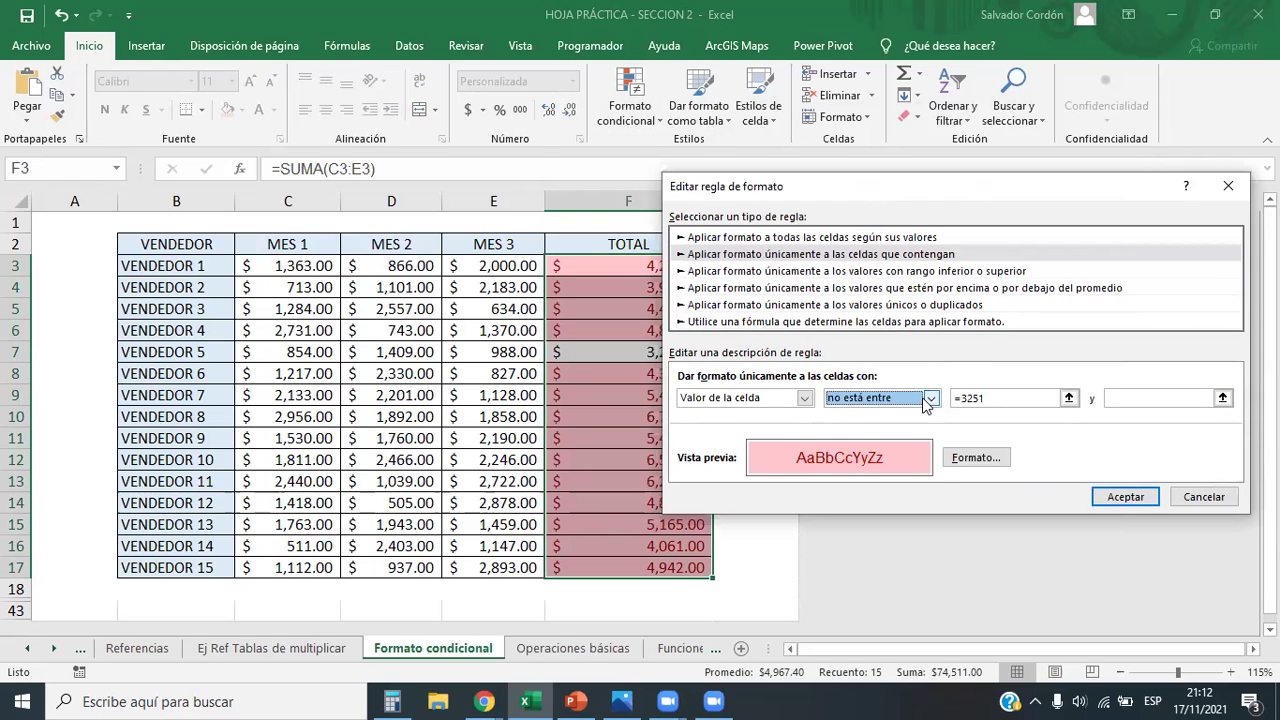
Set the rule to format cell values entre 3000 and 5000, and apply it to the totals
left_click(930, 398)
left_click(866, 416)
key("Tab")
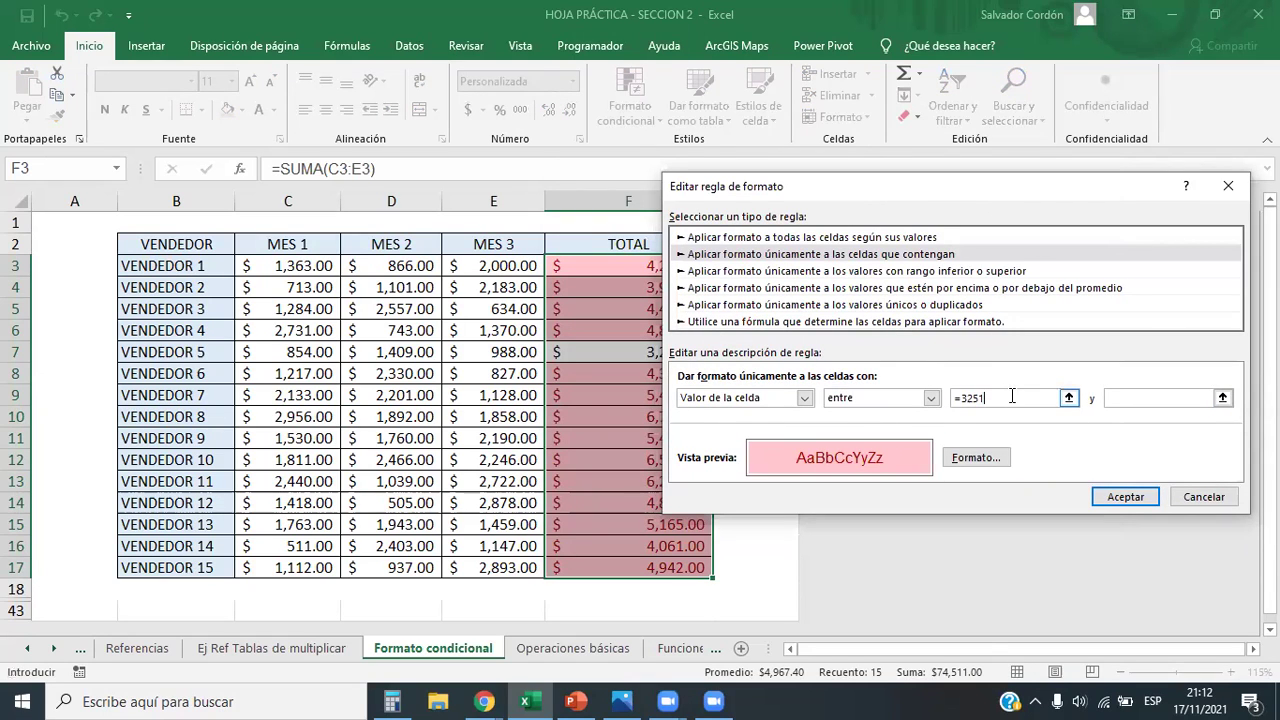
type("3000")
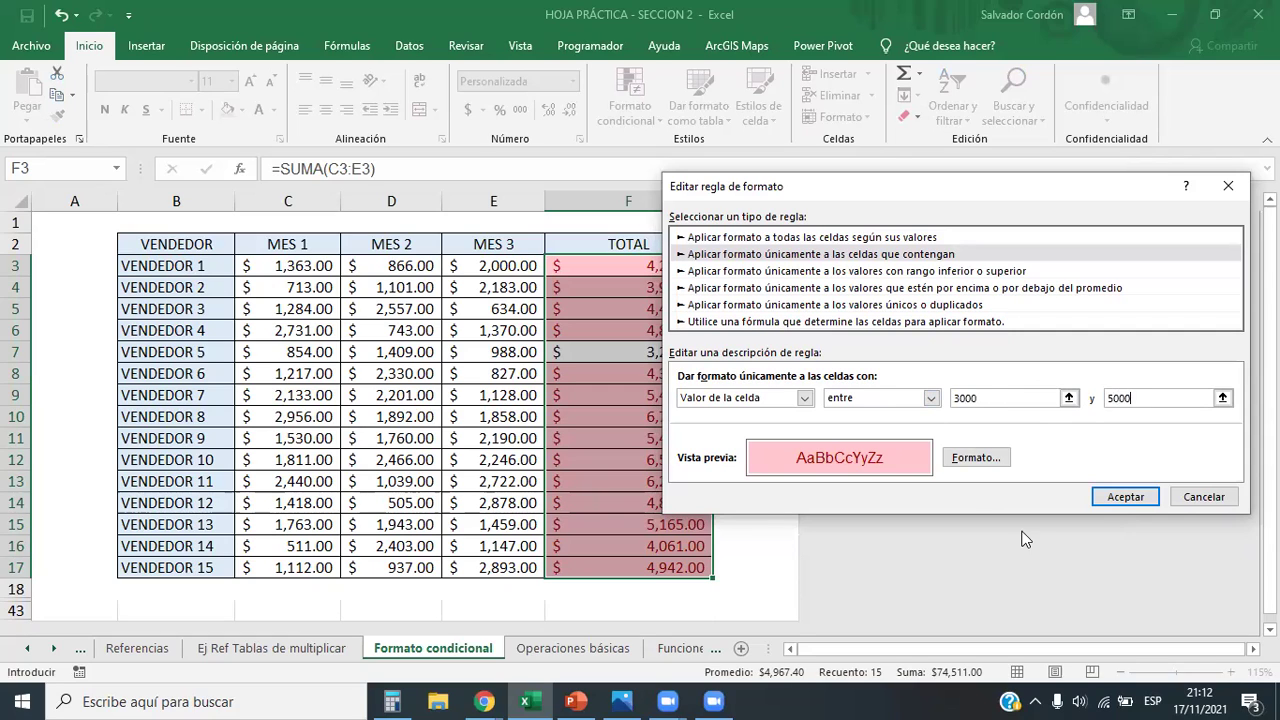
left_click(1117, 496)
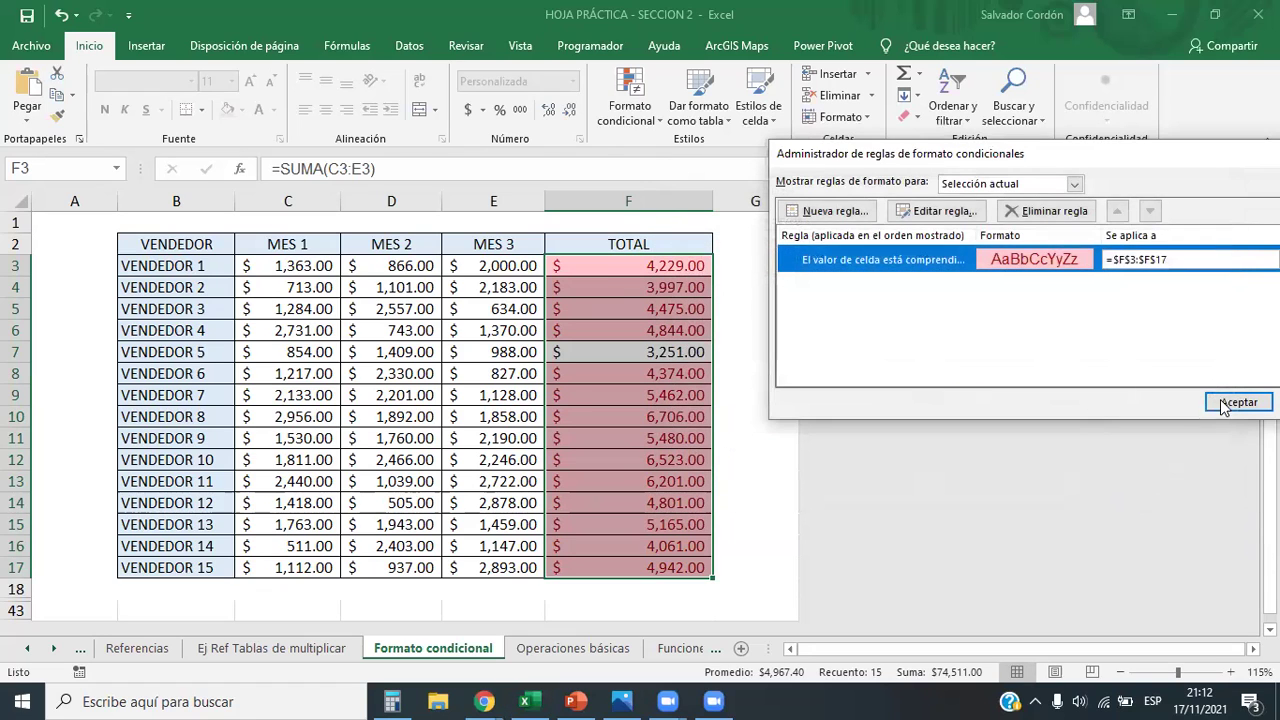
left_click(1148, 481)
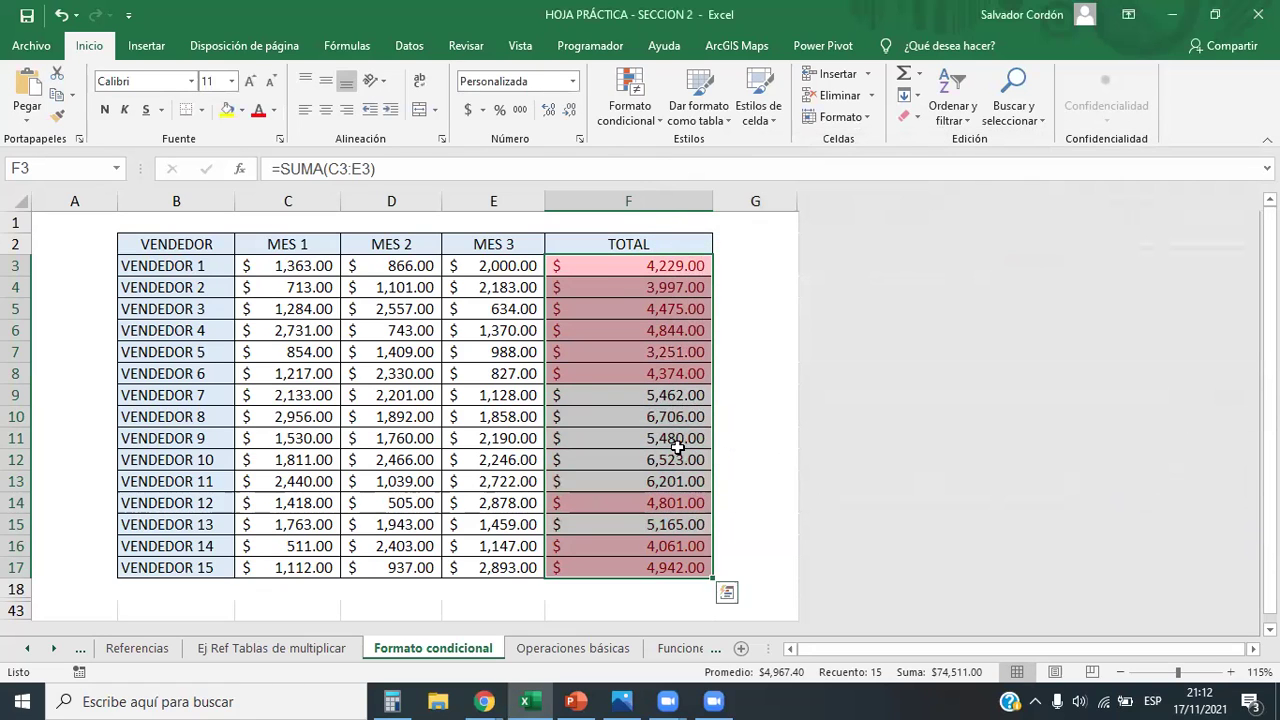
left_click_drag(653, 395, 145, 480)
left_click(164, 525)
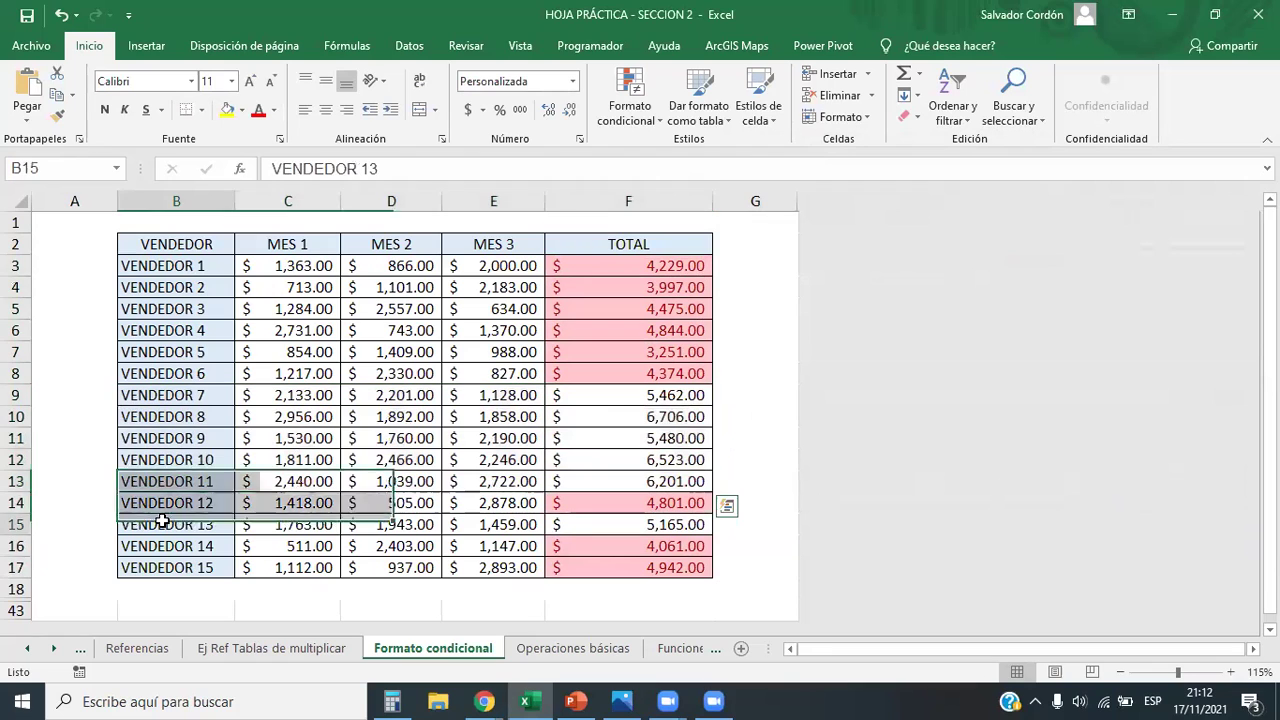
Edit the rule on F3:F17 so it formats cell values no está entre 3000 and 5000, and apply it
left_click_drag(651, 265, 663, 568)
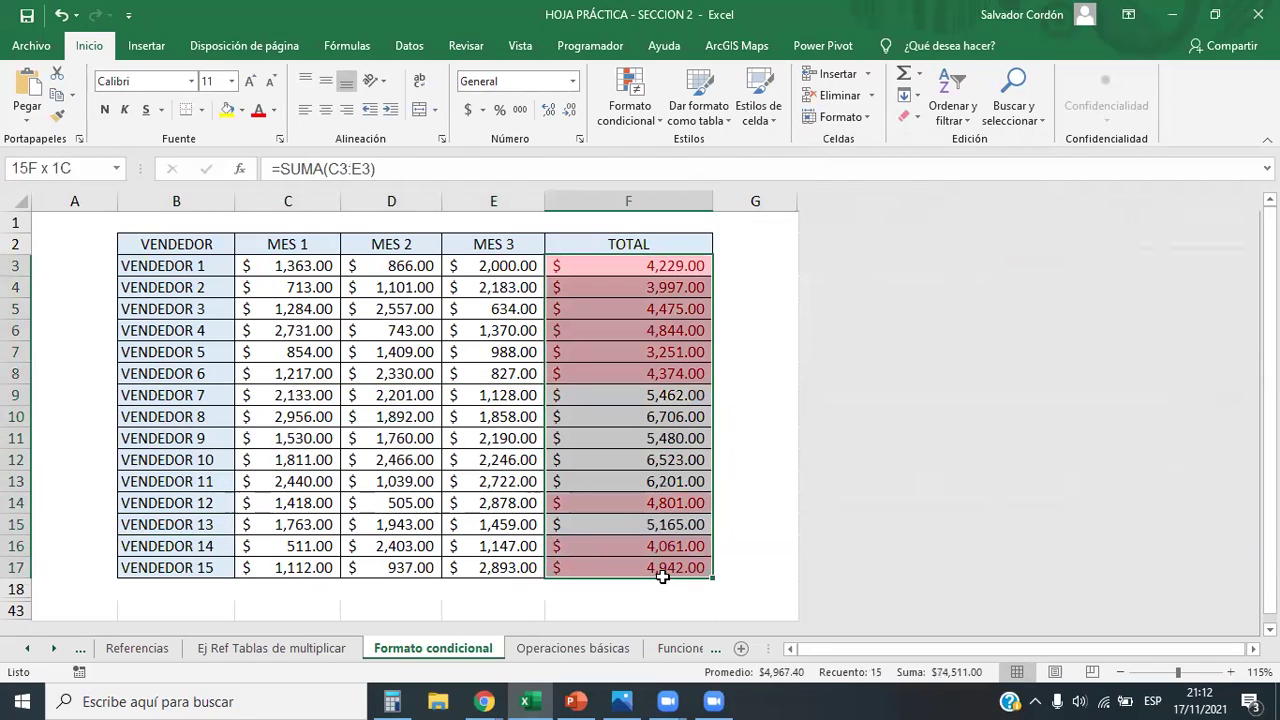
left_click(628, 95)
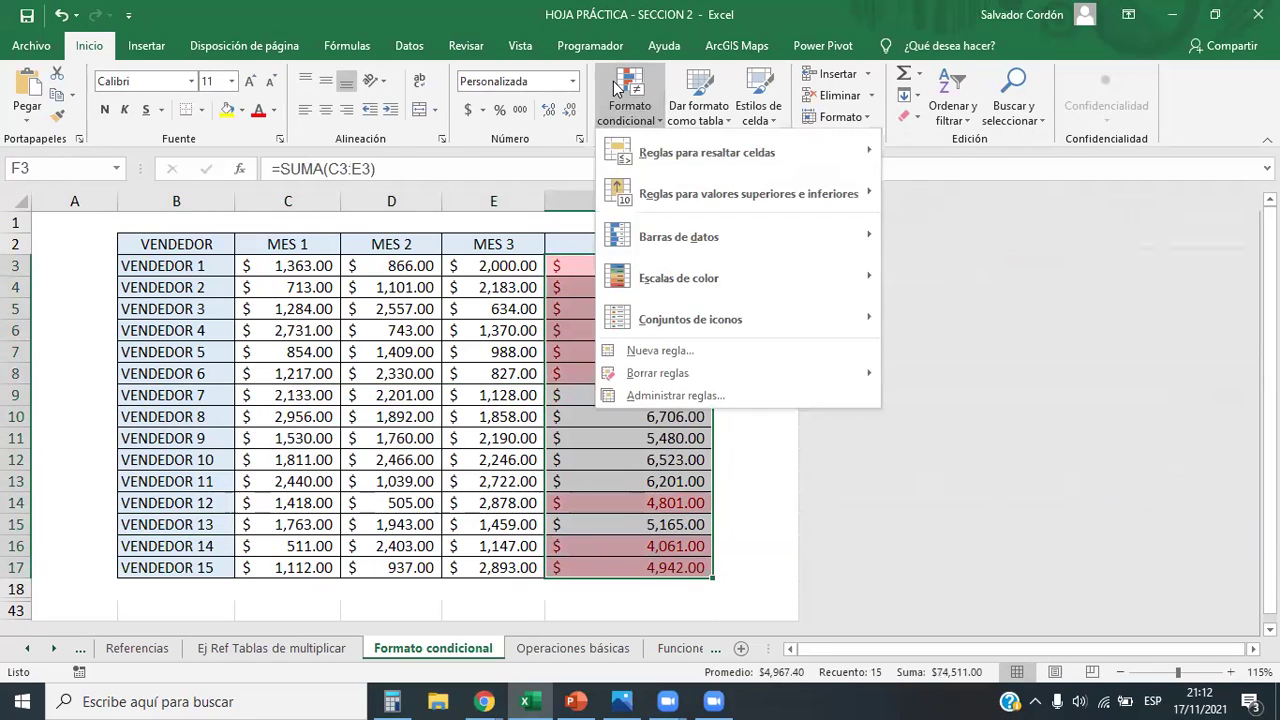
left_click(720, 392)
double_click(712, 259)
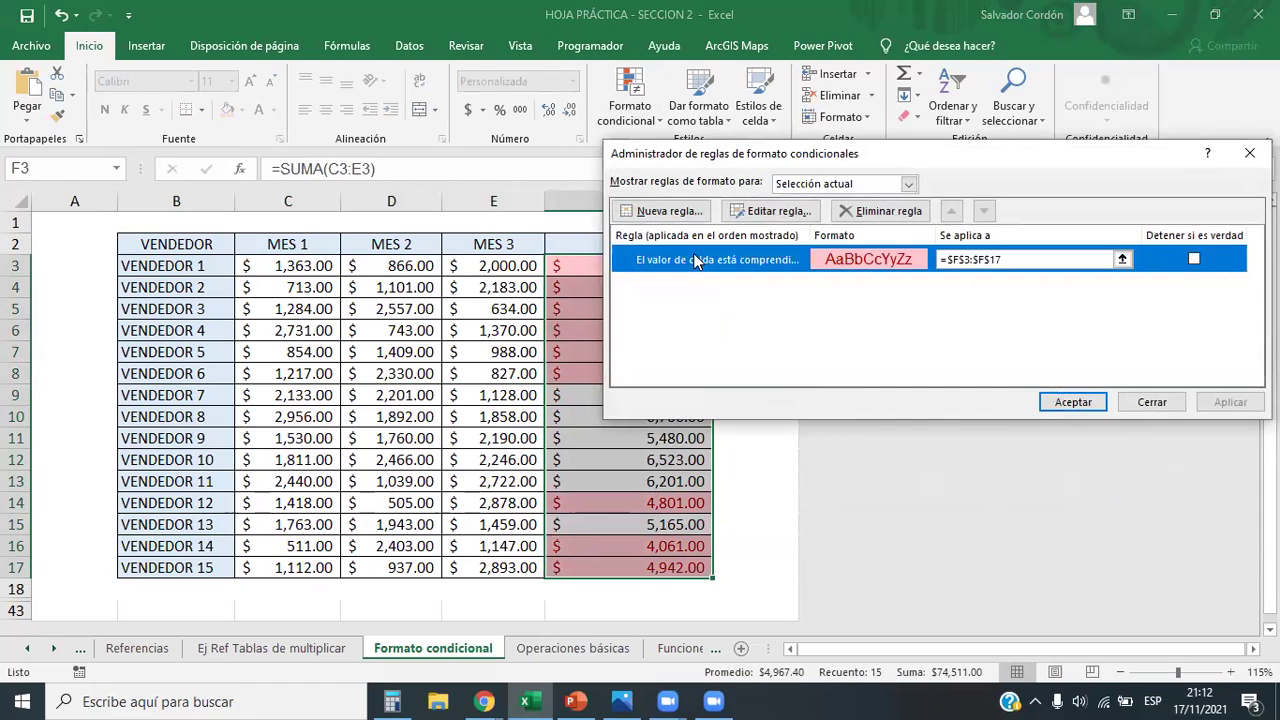
left_click(912, 334)
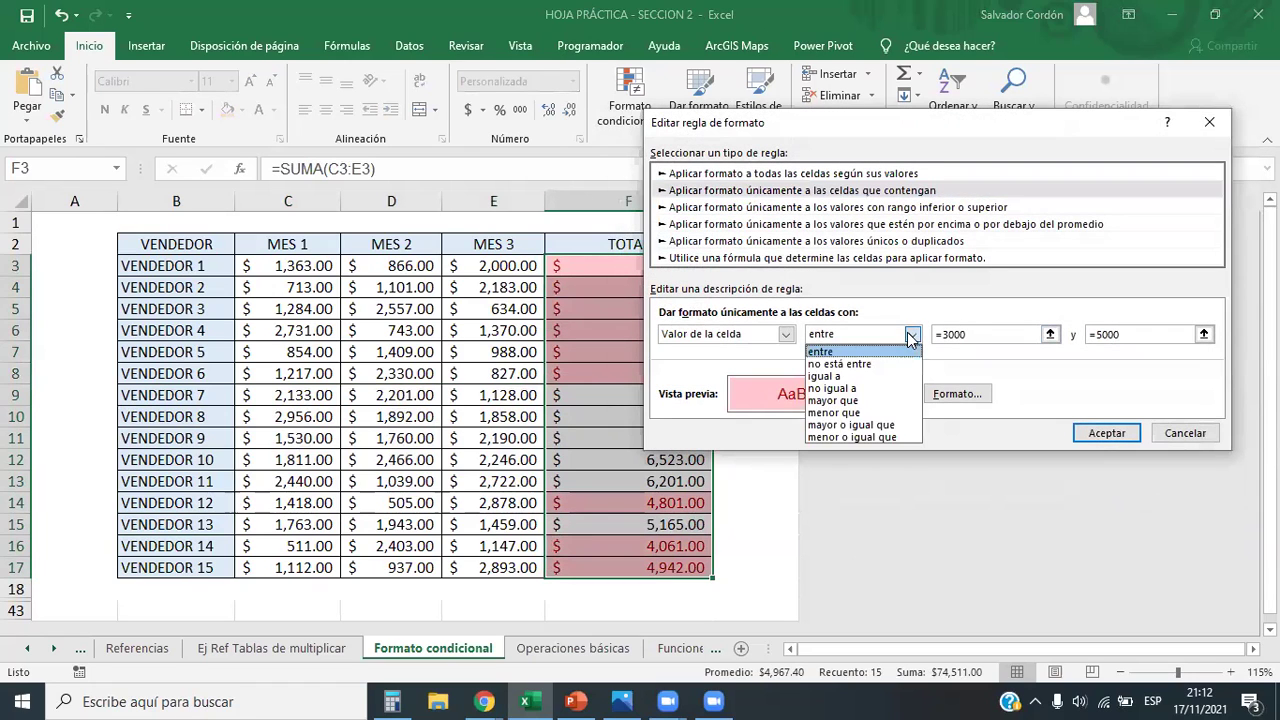
left_click(840, 364)
left_click(1113, 433)
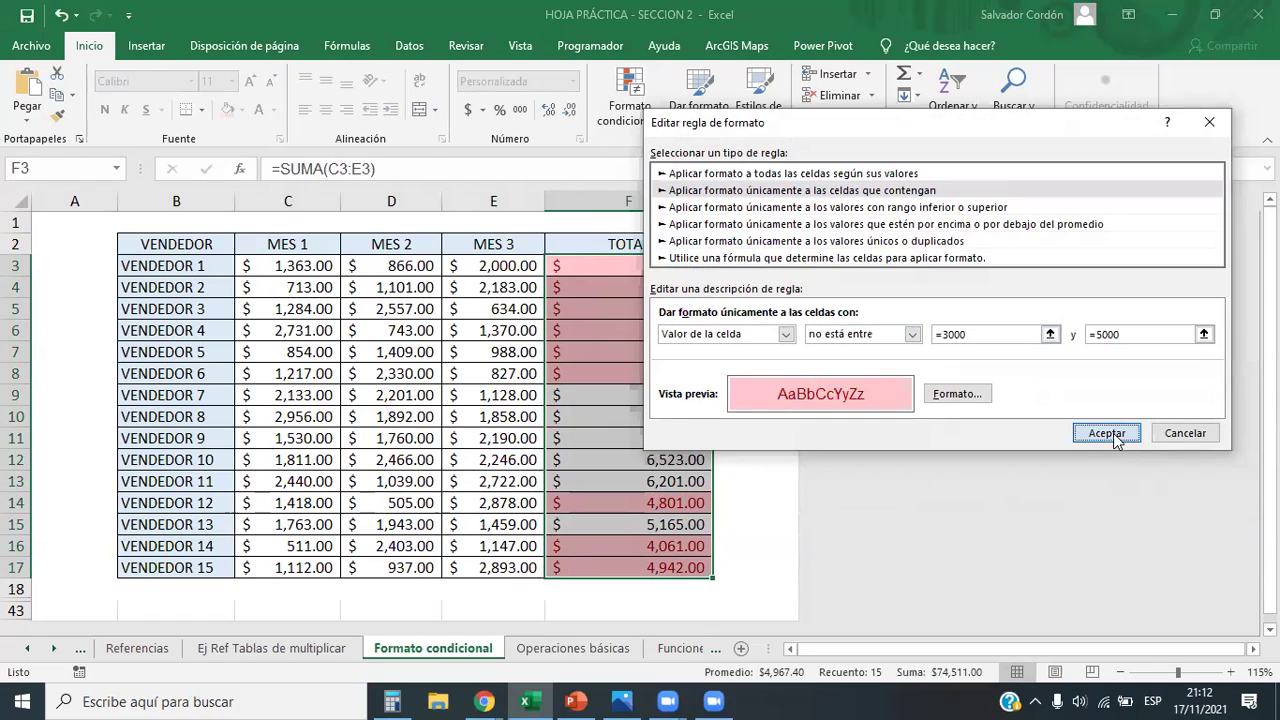
left_click(1071, 403)
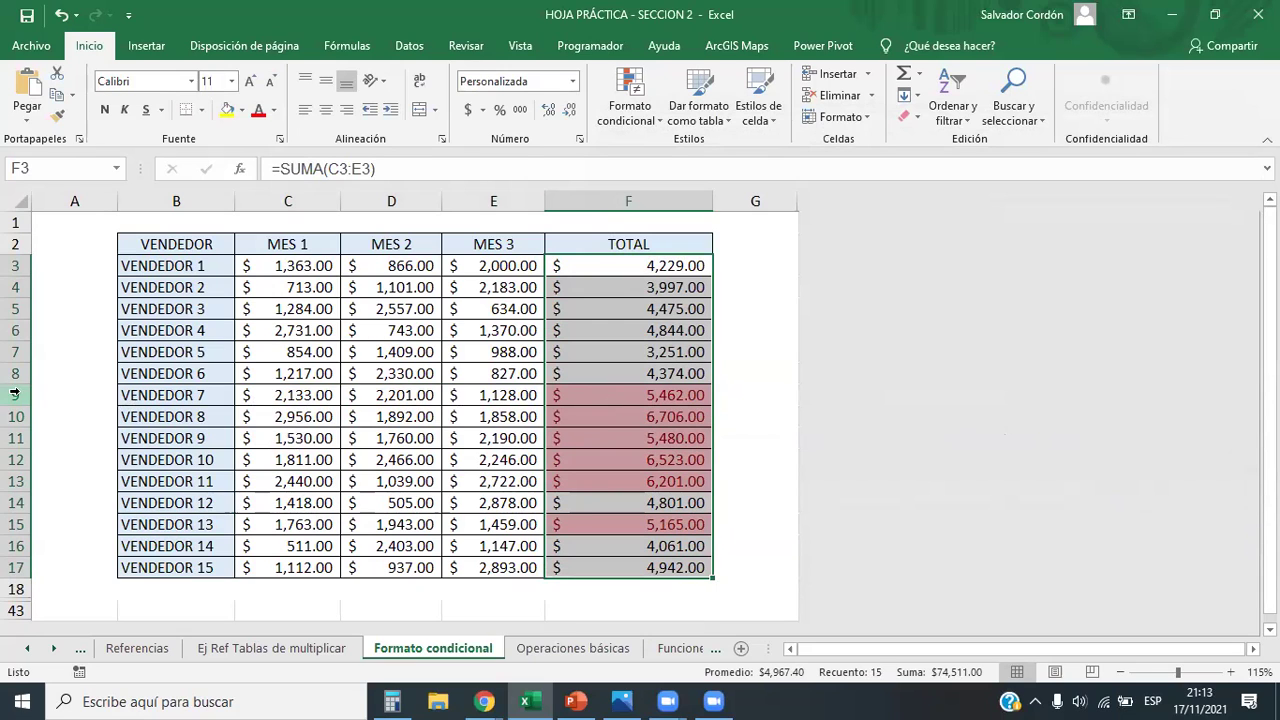
left_click_drag(15, 395, 24, 480)
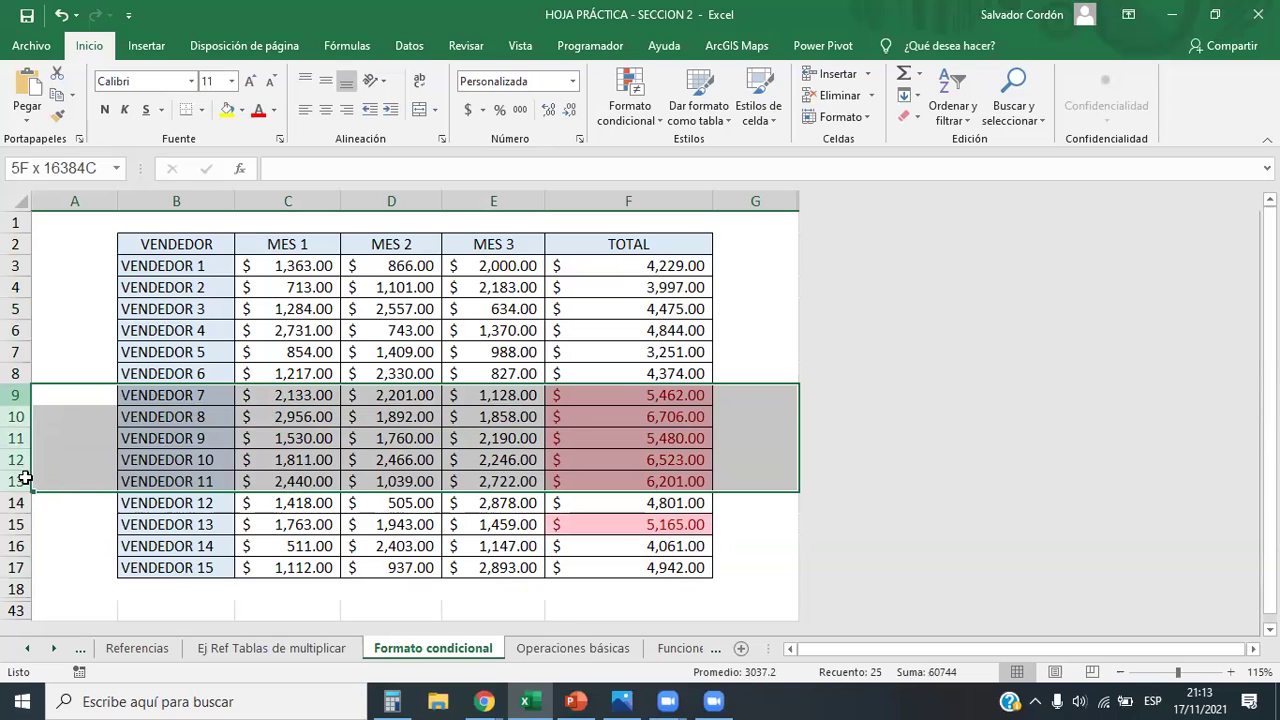
left_click(16, 524)
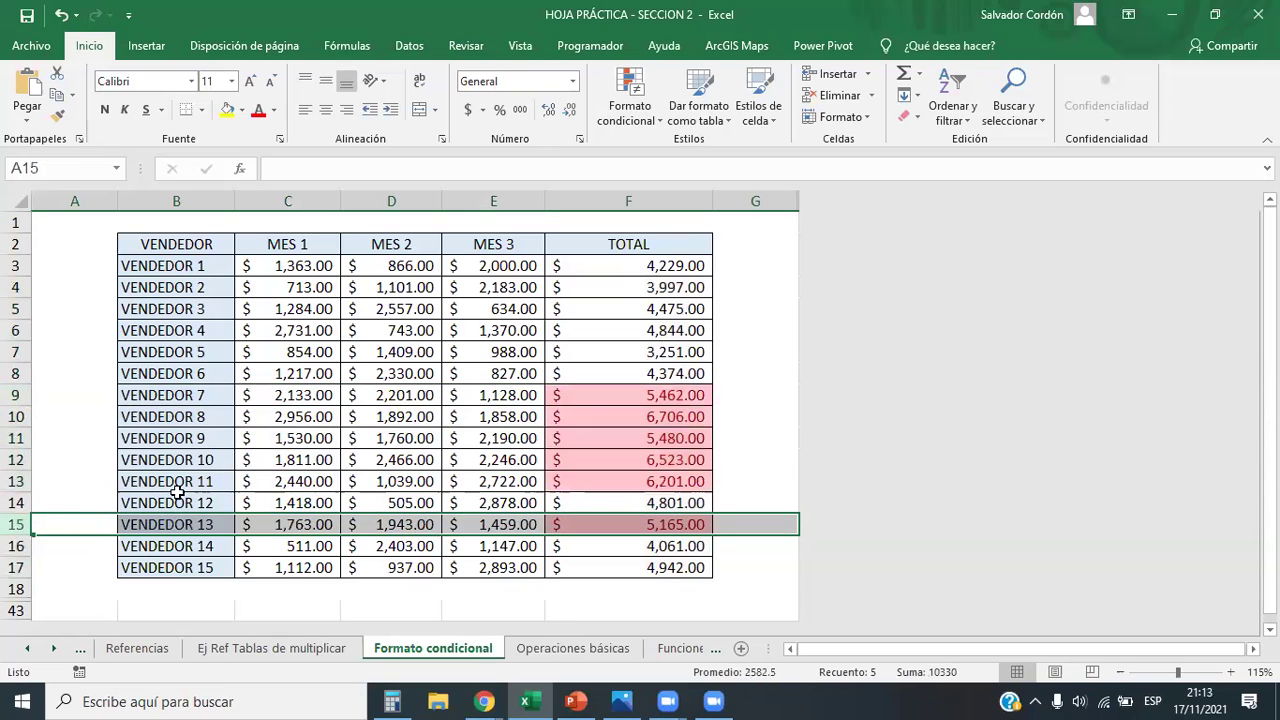
Start a new conditional formatting rule for F3:F17 that formats only cells whose value is mayor que 5000
left_click_drag(651, 400, 655, 568)
left_click_drag(672, 245, 673, 560)
left_click_drag(666, 266, 673, 570)
left_click(630, 100)
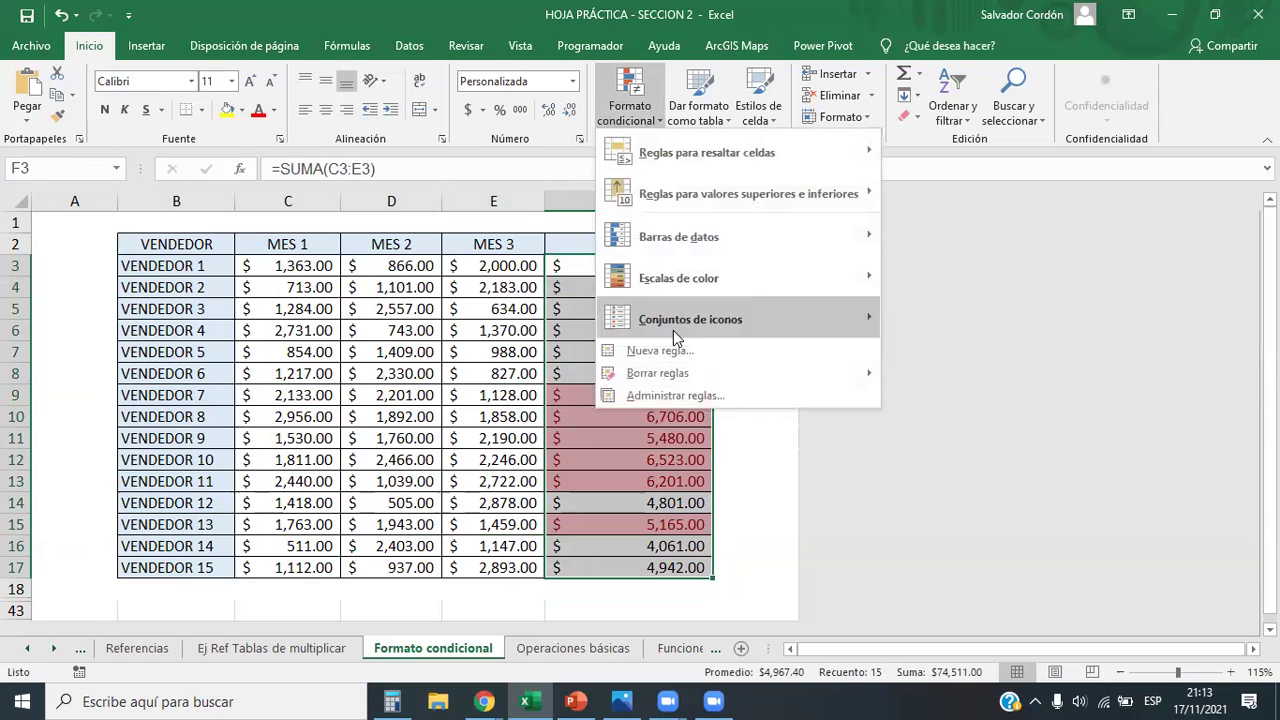
left_click(667, 397)
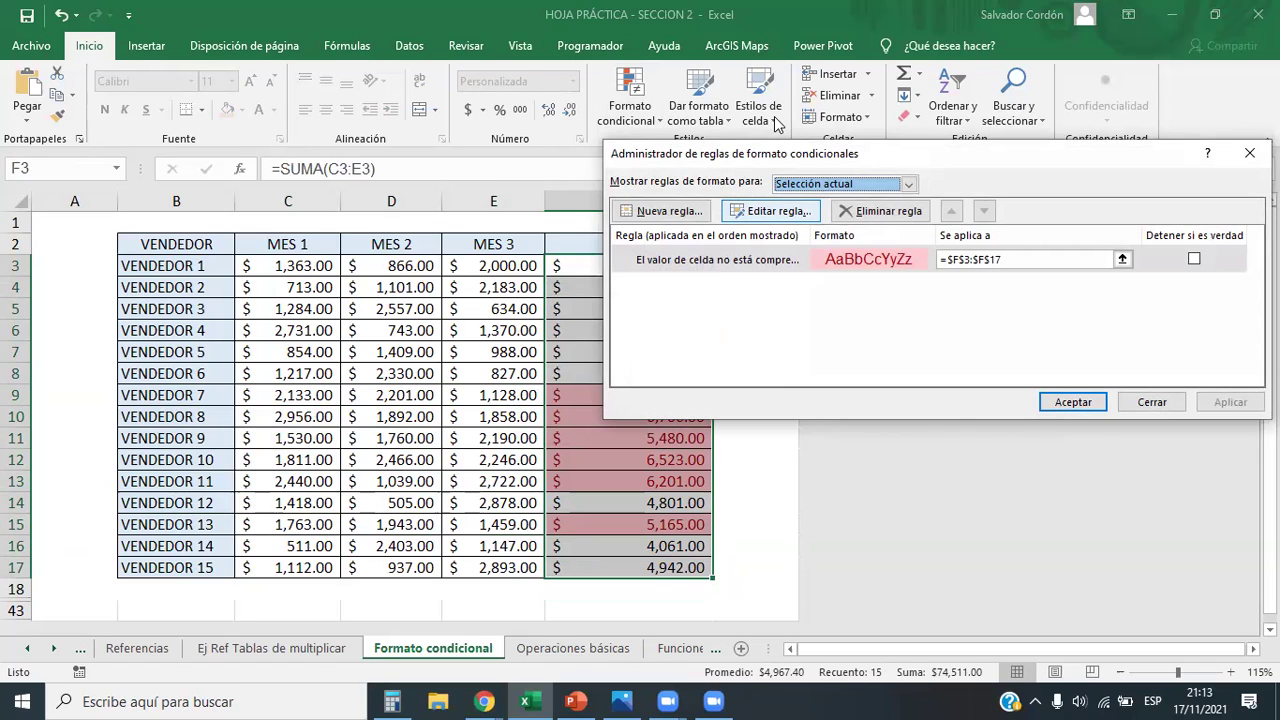
left_click(735, 268)
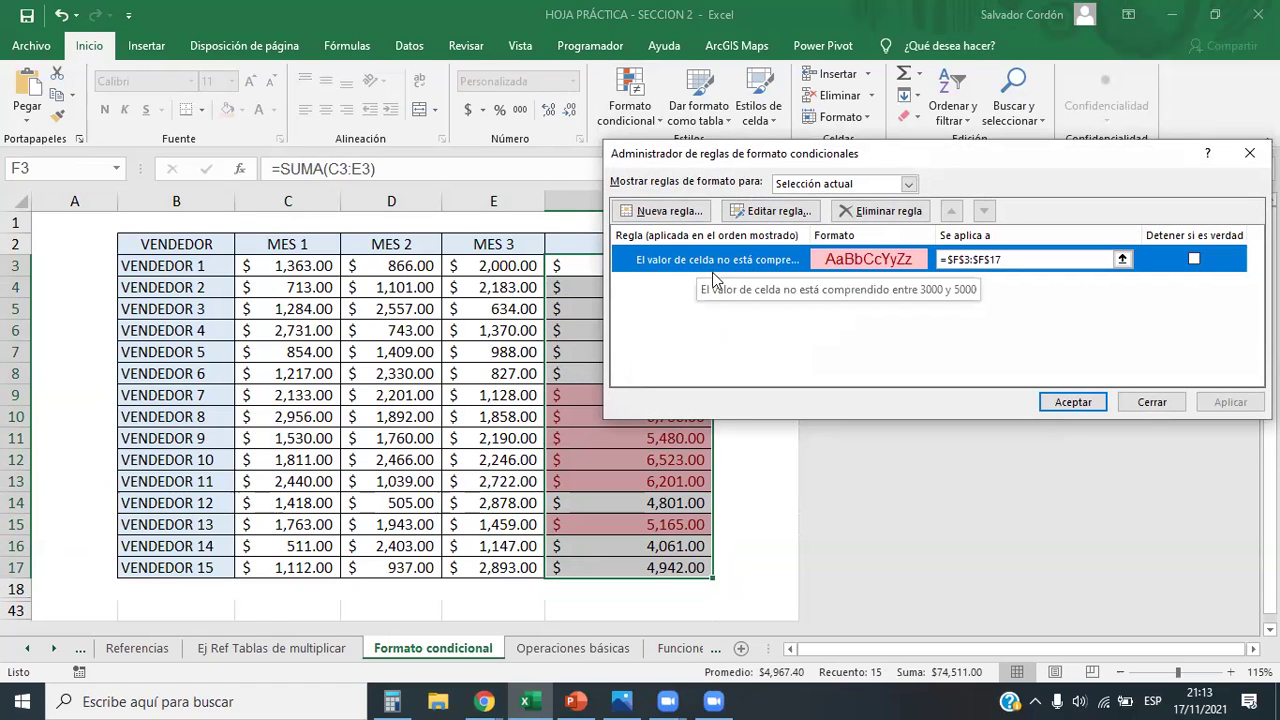
left_click(665, 211)
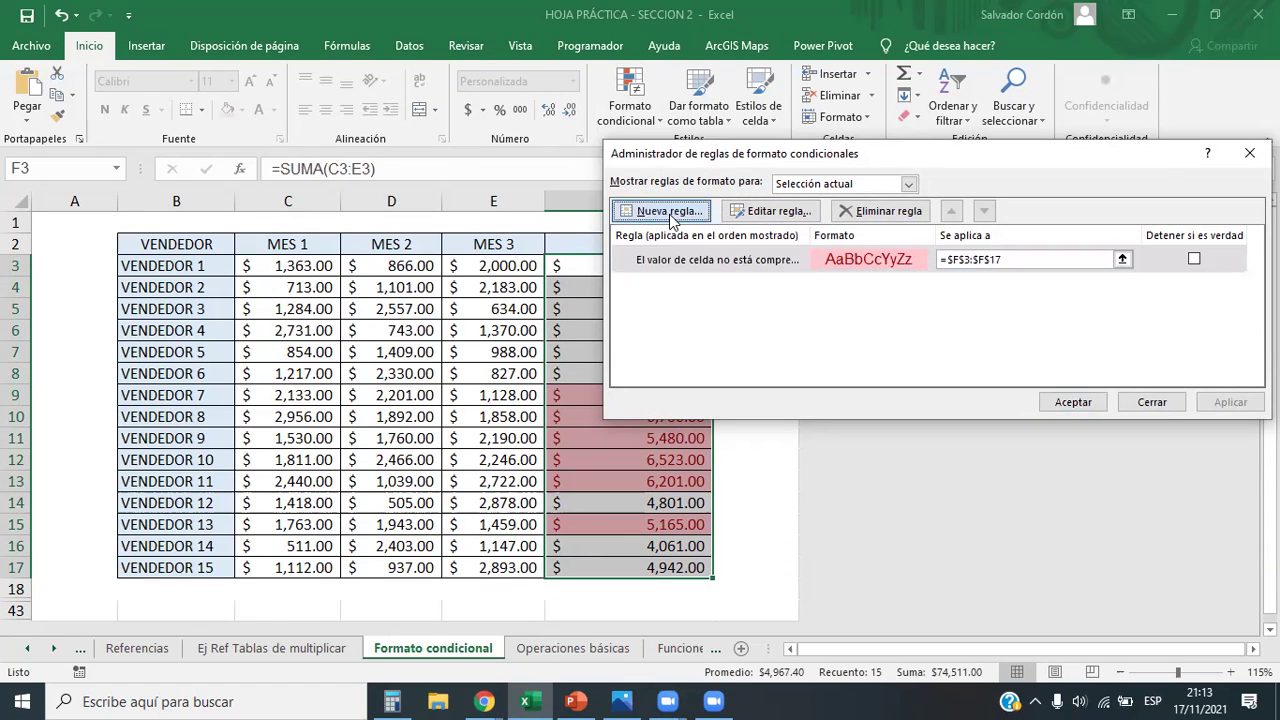
left_click(825, 170)
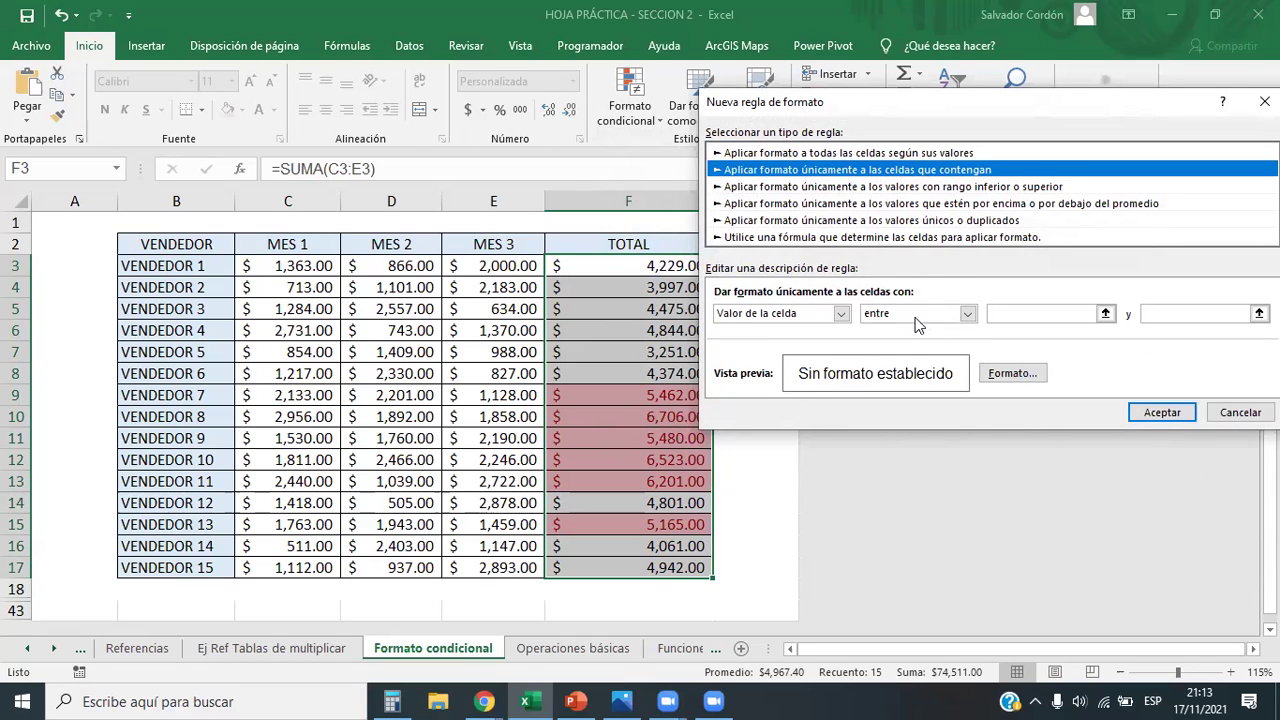
left_click(967, 313)
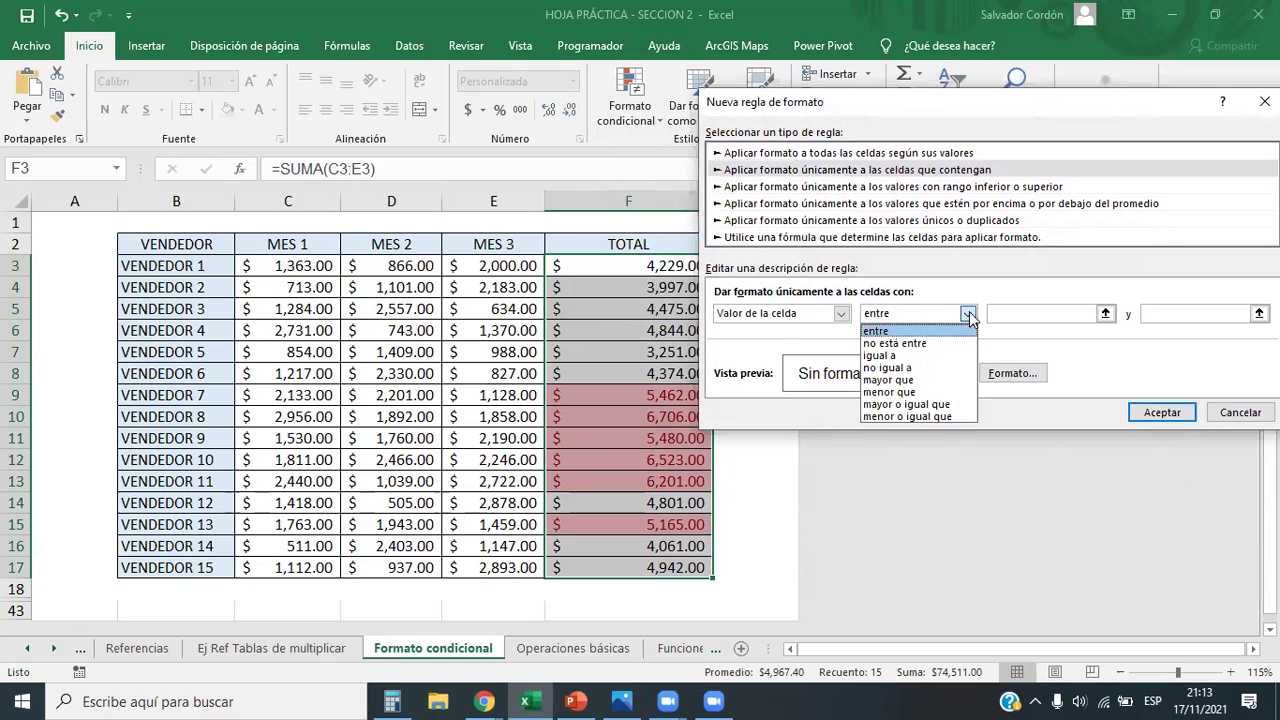
left_click(916, 381)
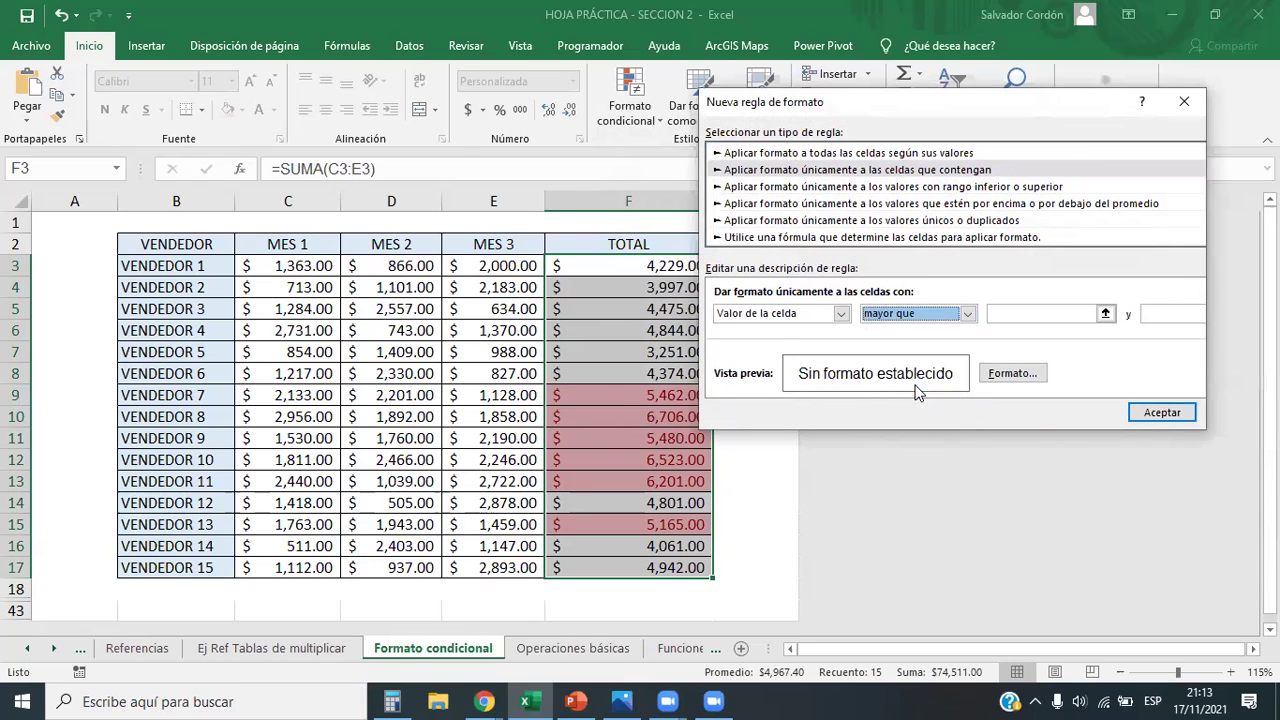
left_click(1045, 313)
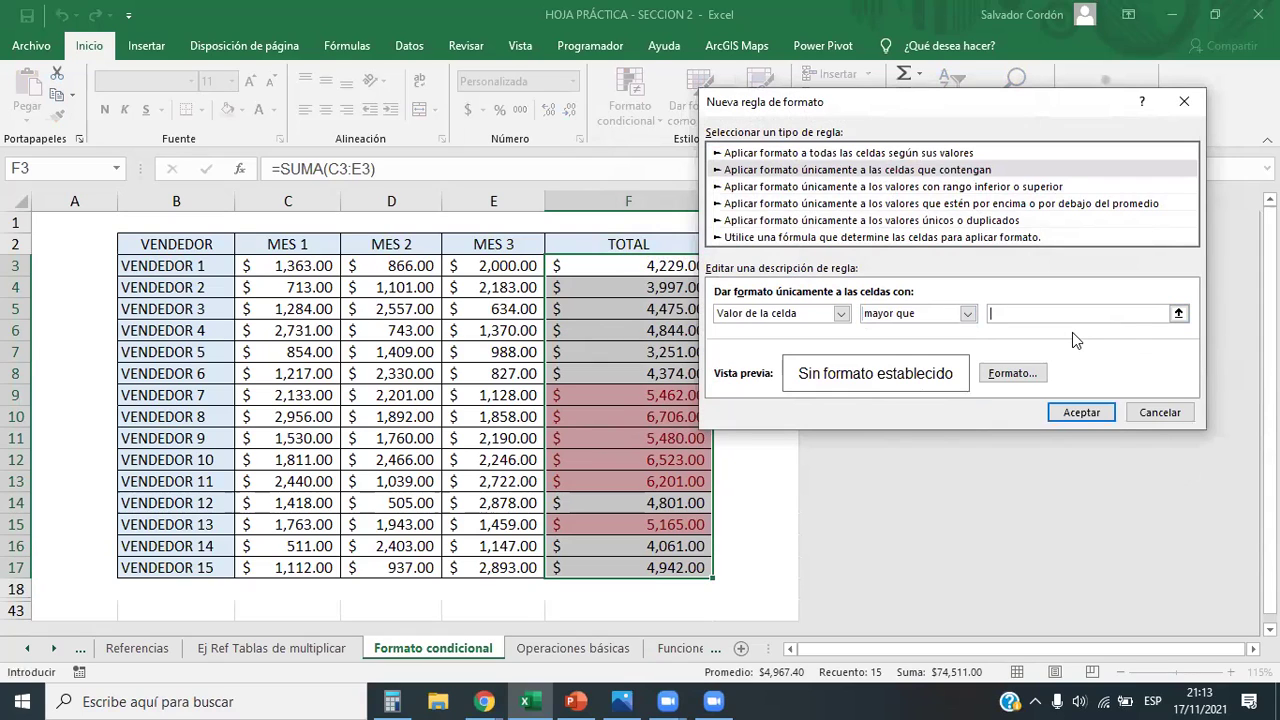
type("5000")
Give the new rule's format a light green background fill
left_click(1018, 377)
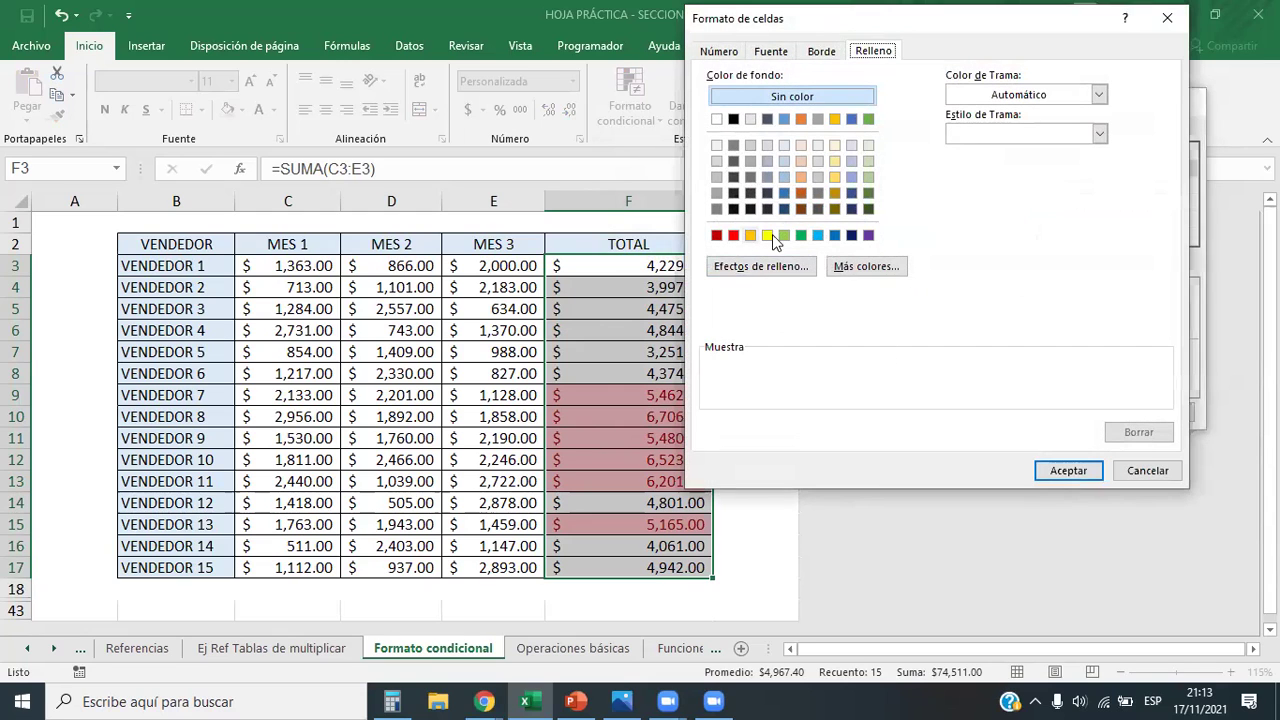
left_click(784, 235)
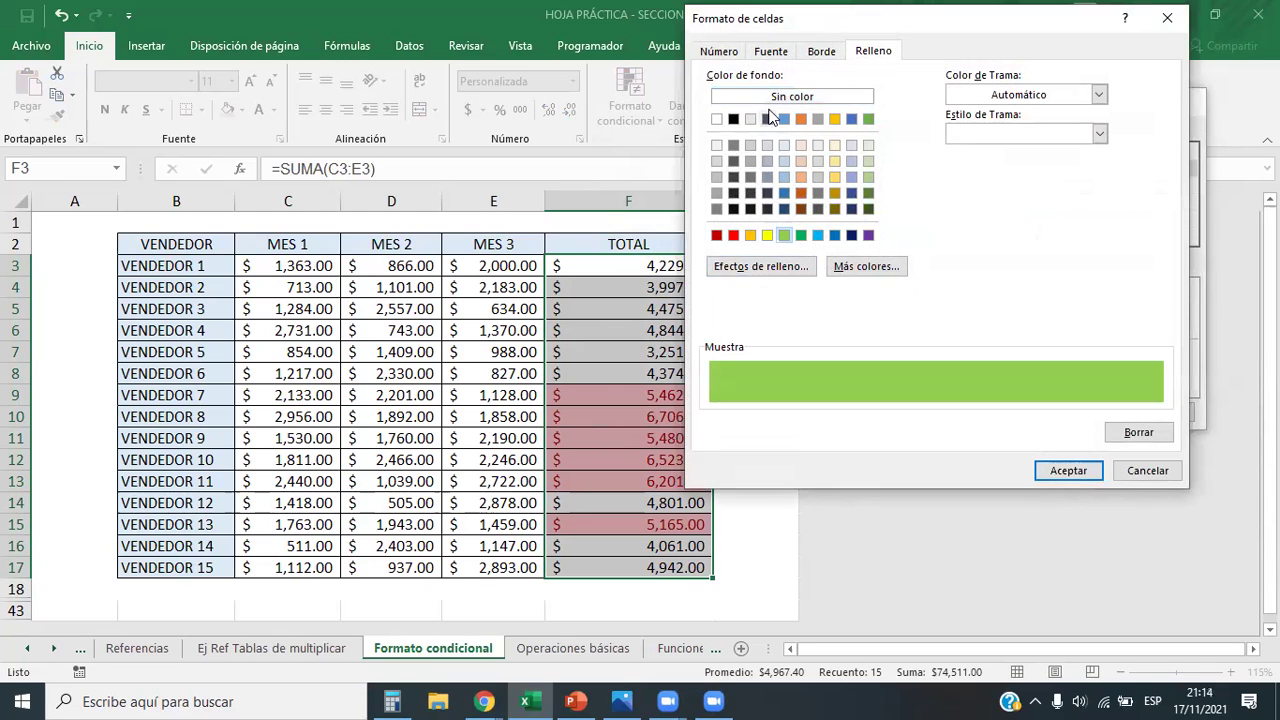
left_click(868, 162)
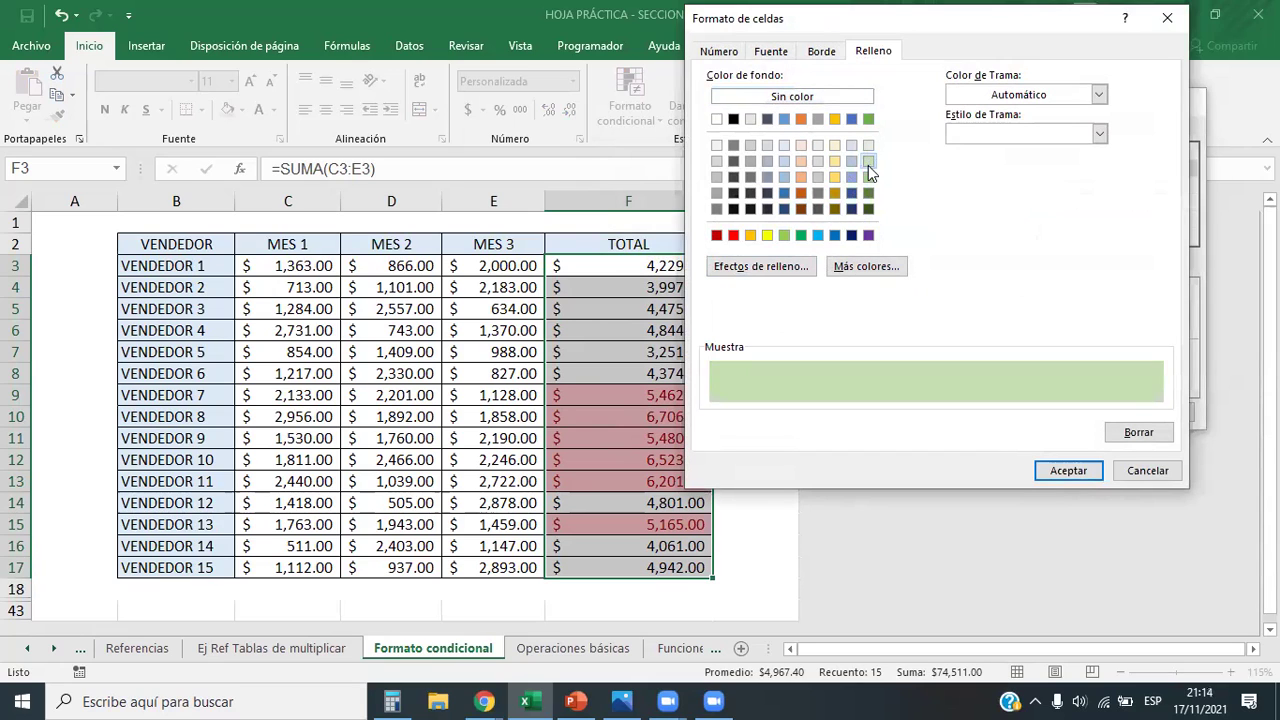
Set the new rule's font color to green and apply the rule to the totals
left_click(764, 54)
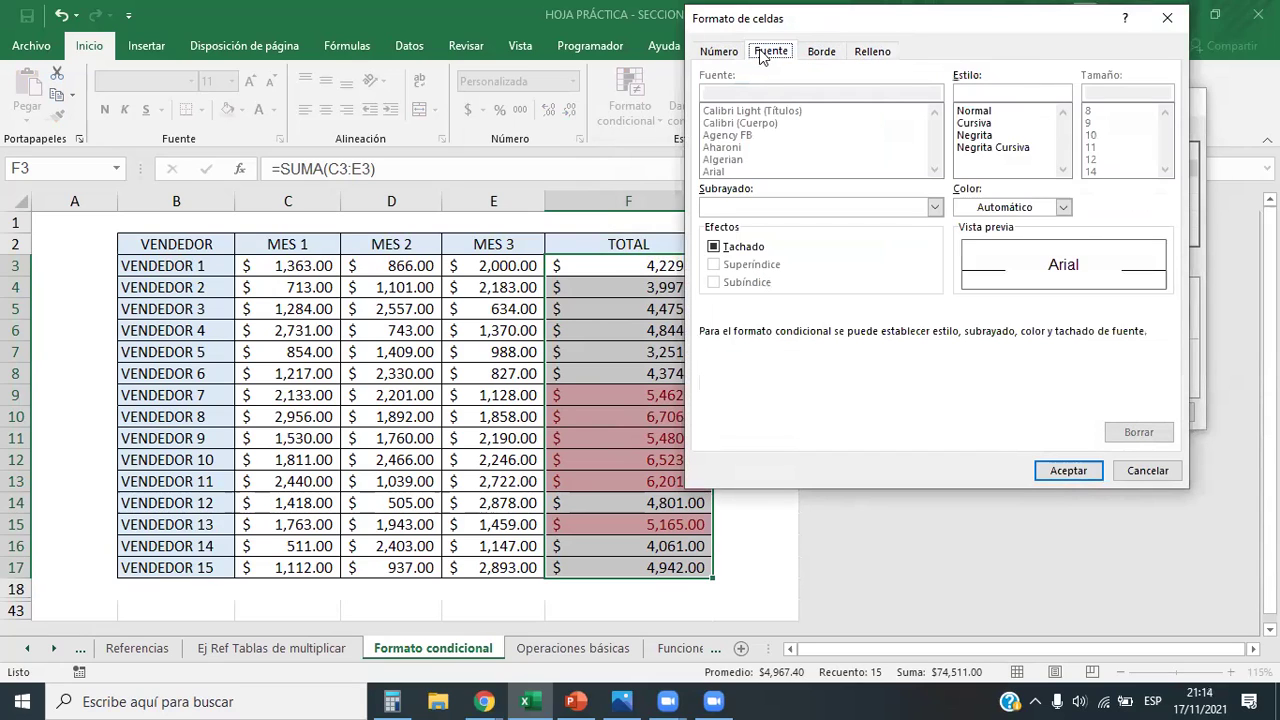
left_click(1063, 207)
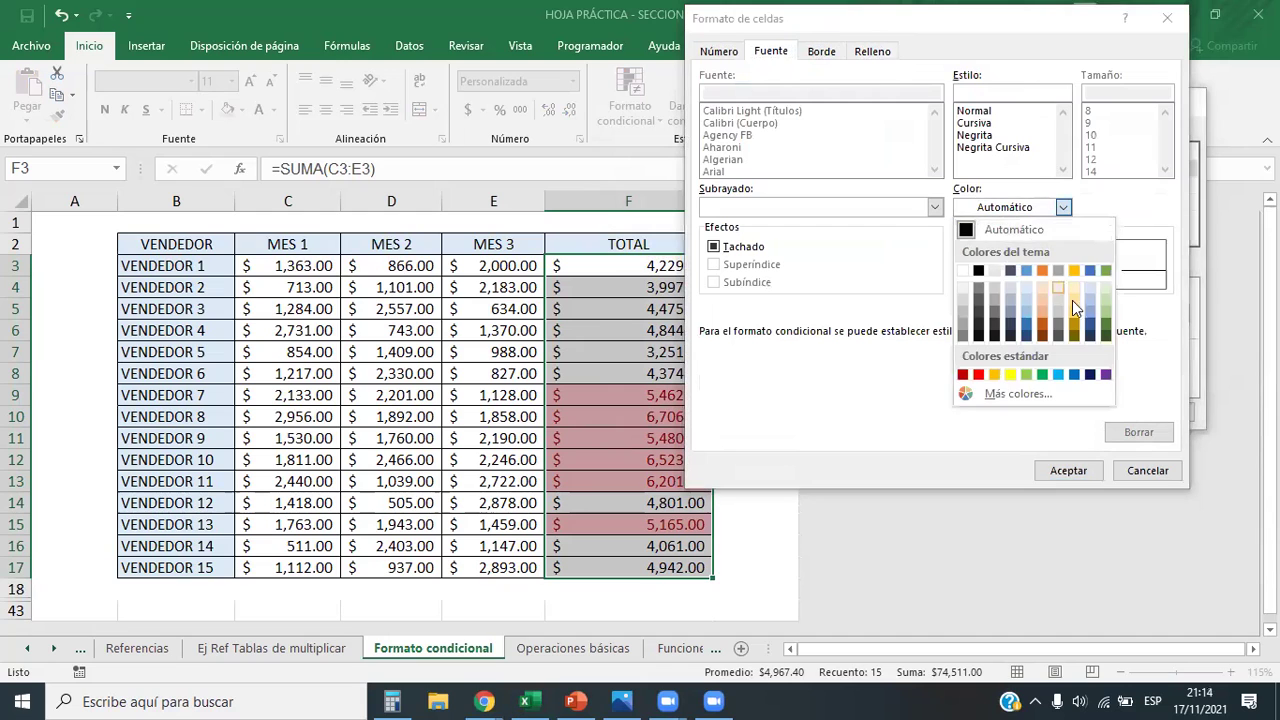
left_click(1105, 334)
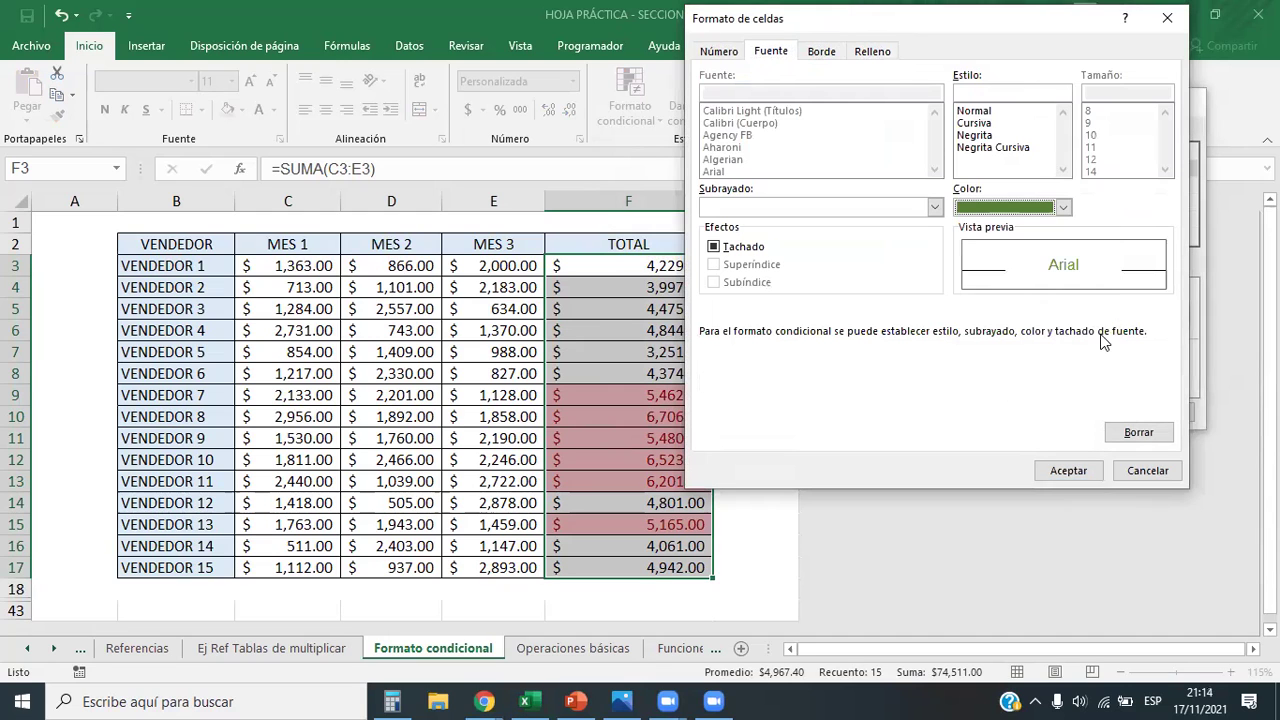
left_click(1068, 471)
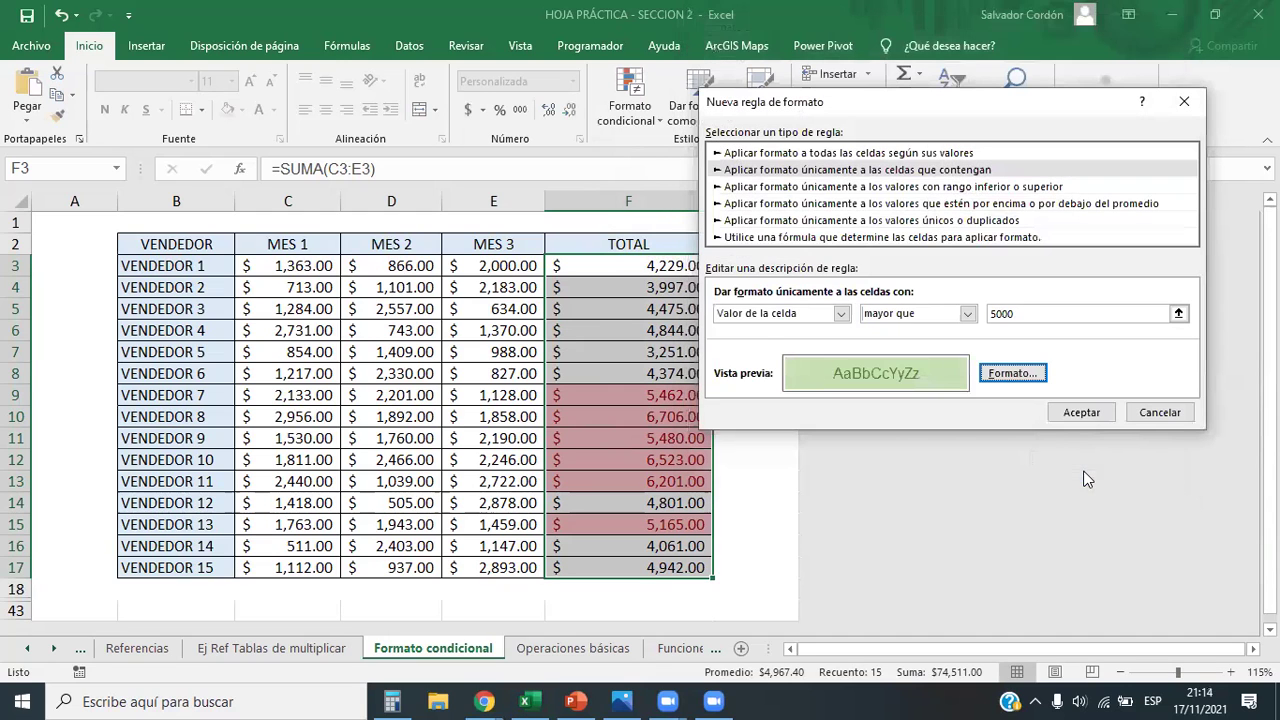
left_click(1077, 413)
left_click(1080, 401)
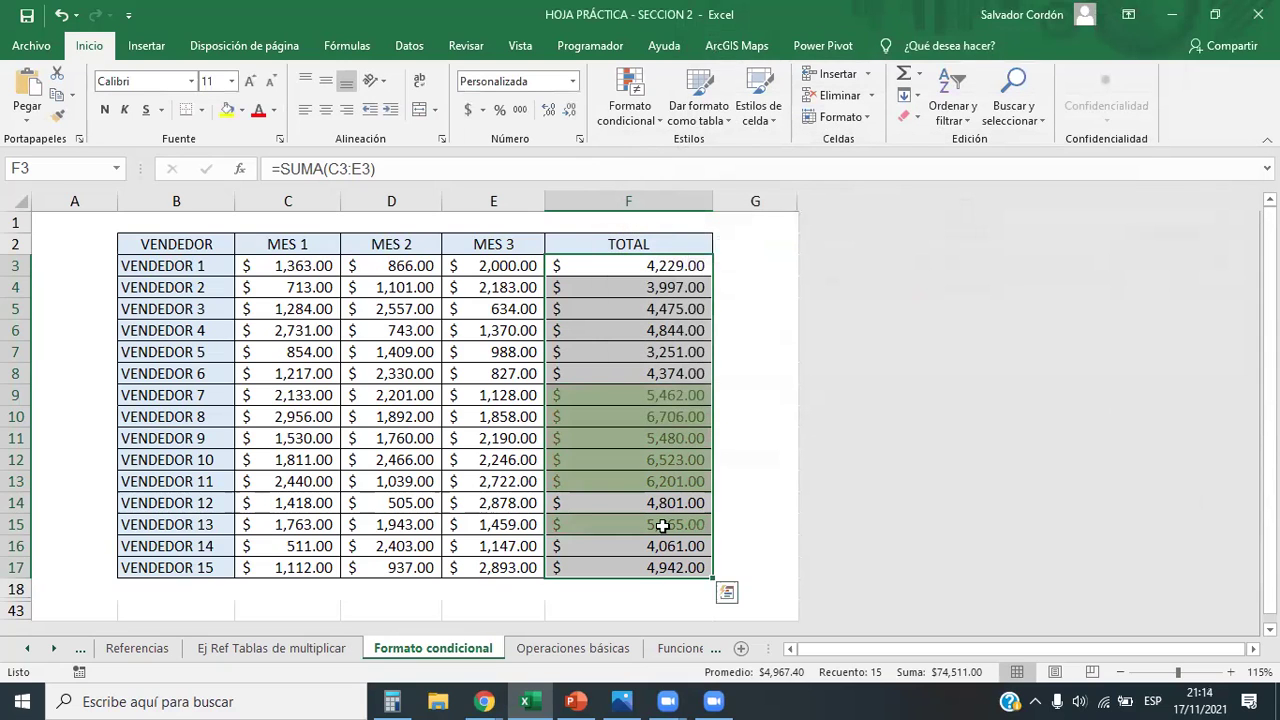
Select F9:F15 and examine the order of the two conditional formatting rules that apply to it
left_click(650, 438)
left_click_drag(650, 395, 663, 524)
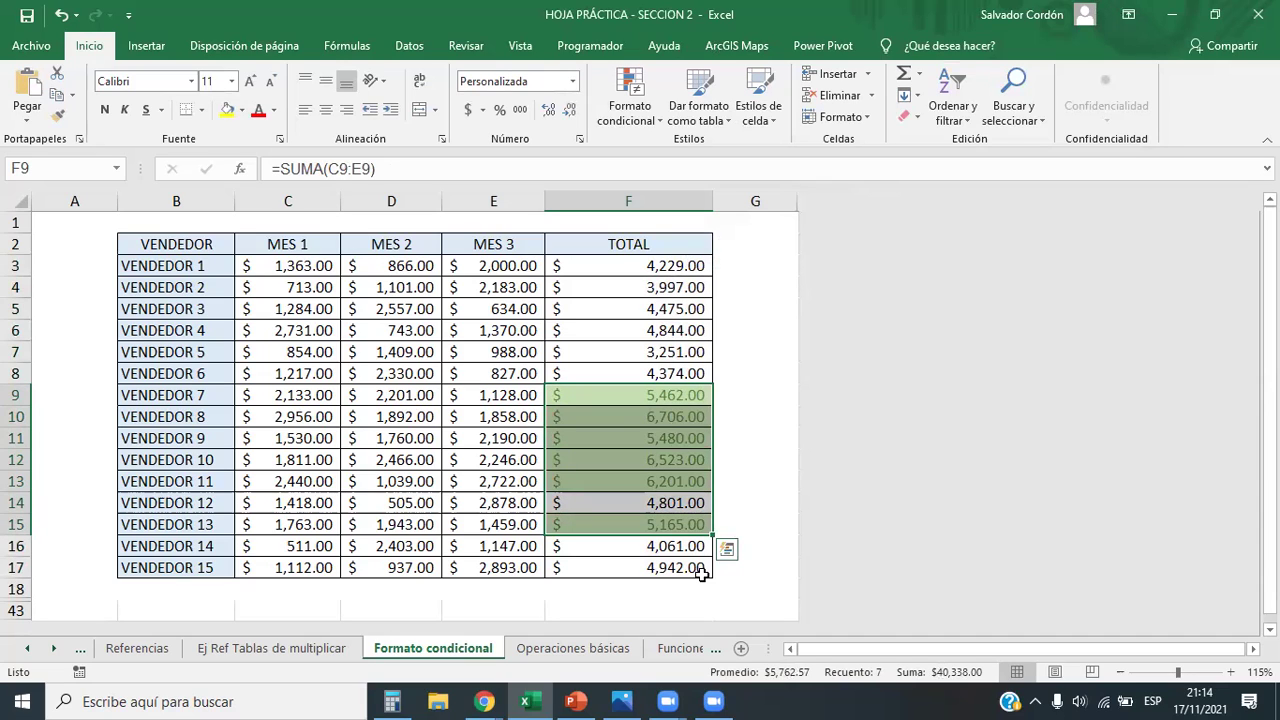
left_click(612, 90)
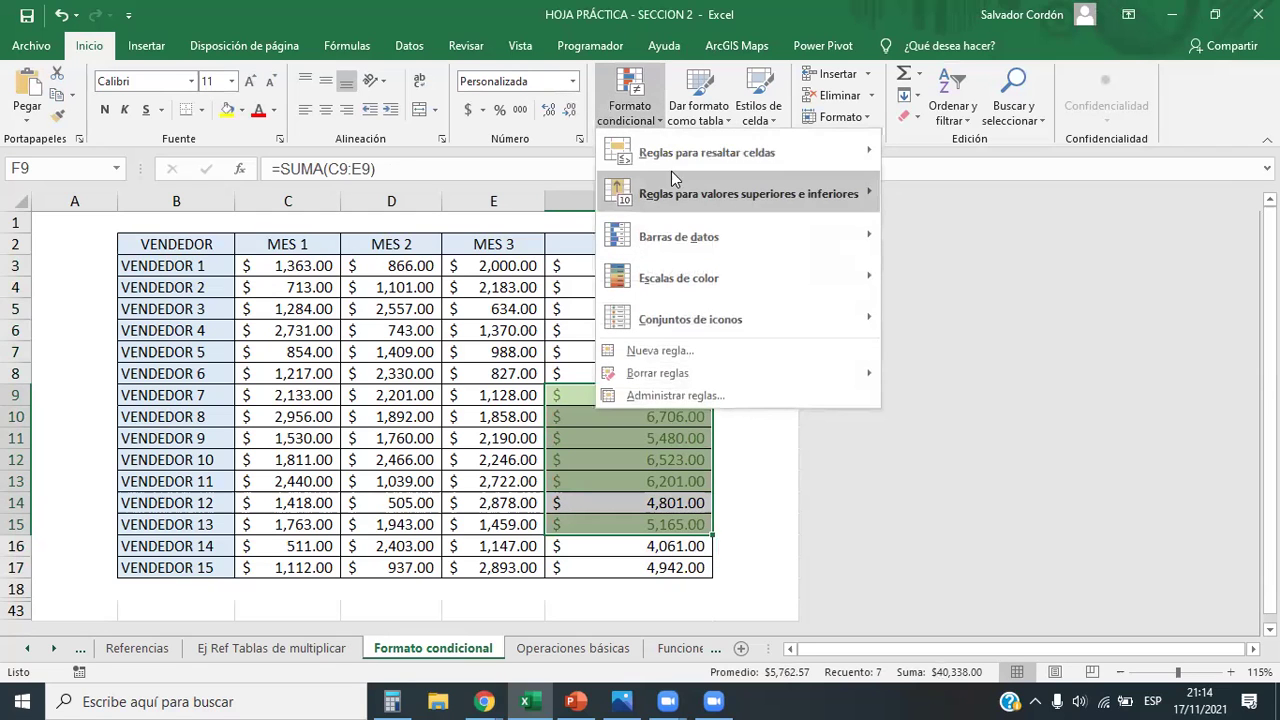
left_click(690, 396)
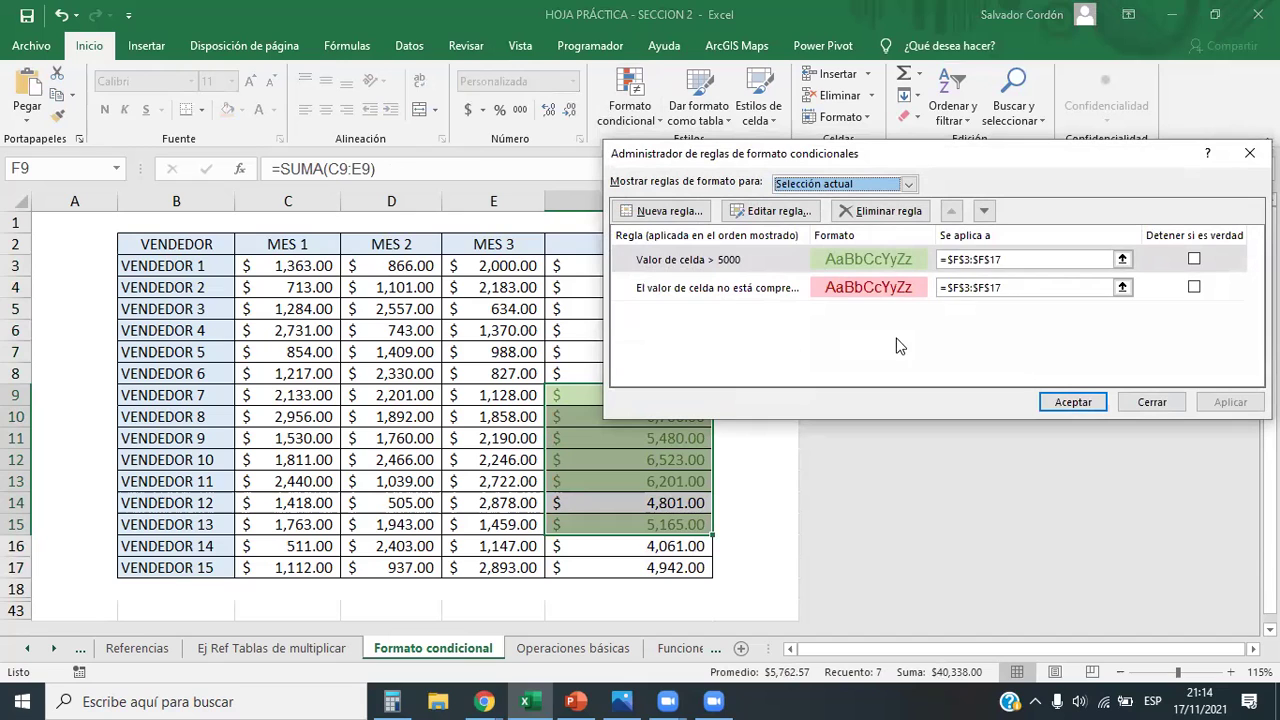
left_click(712, 288)
left_click(706, 262)
left_click(716, 288)
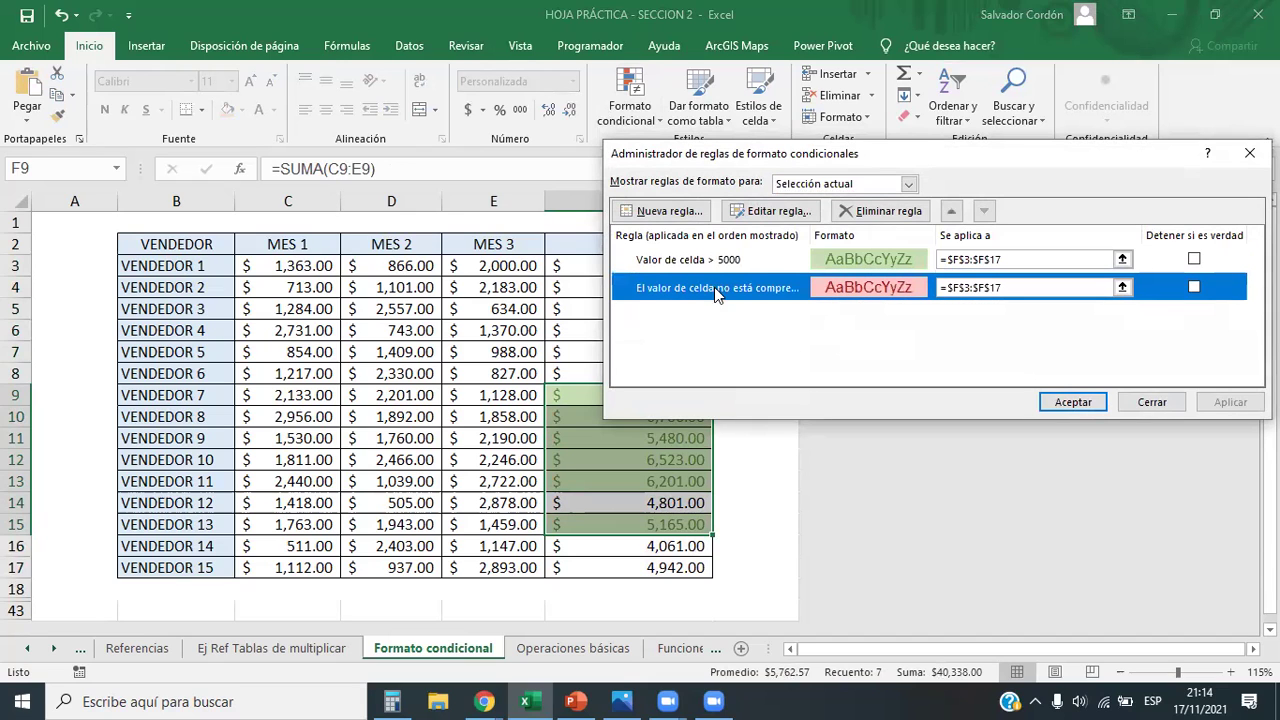
left_click_drag(790, 156, 762, 55)
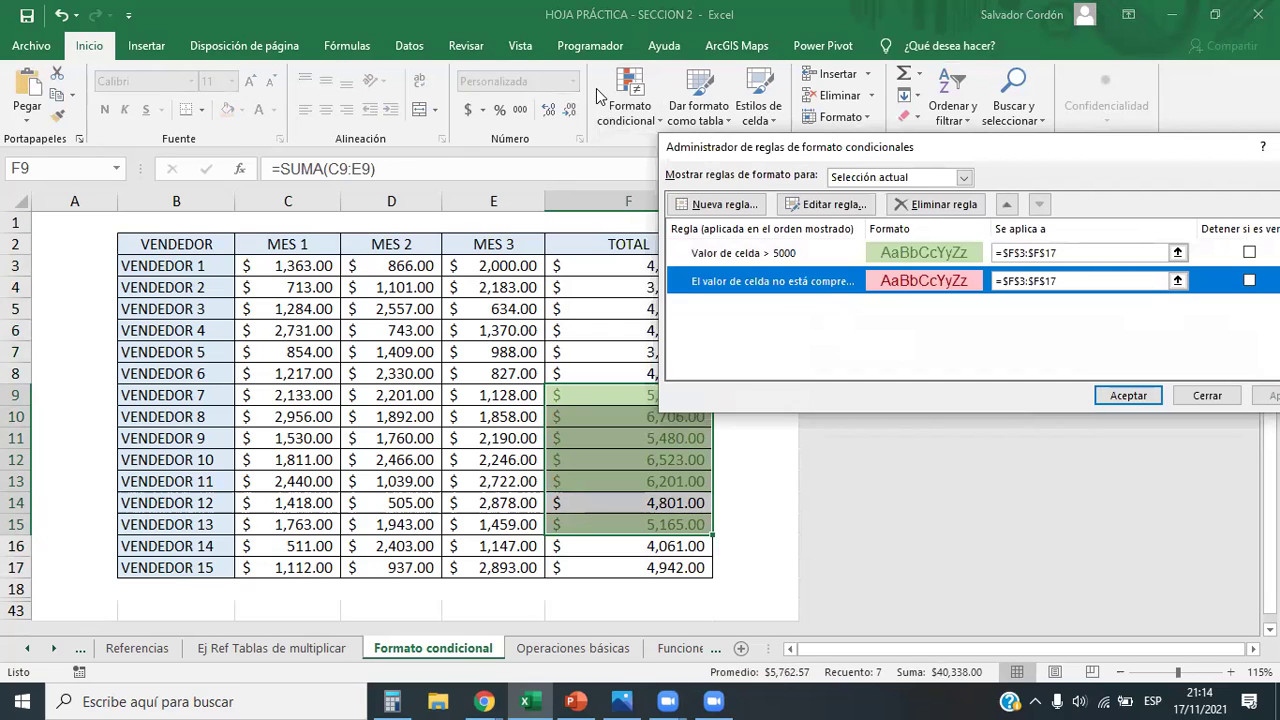
left_click(757, 254)
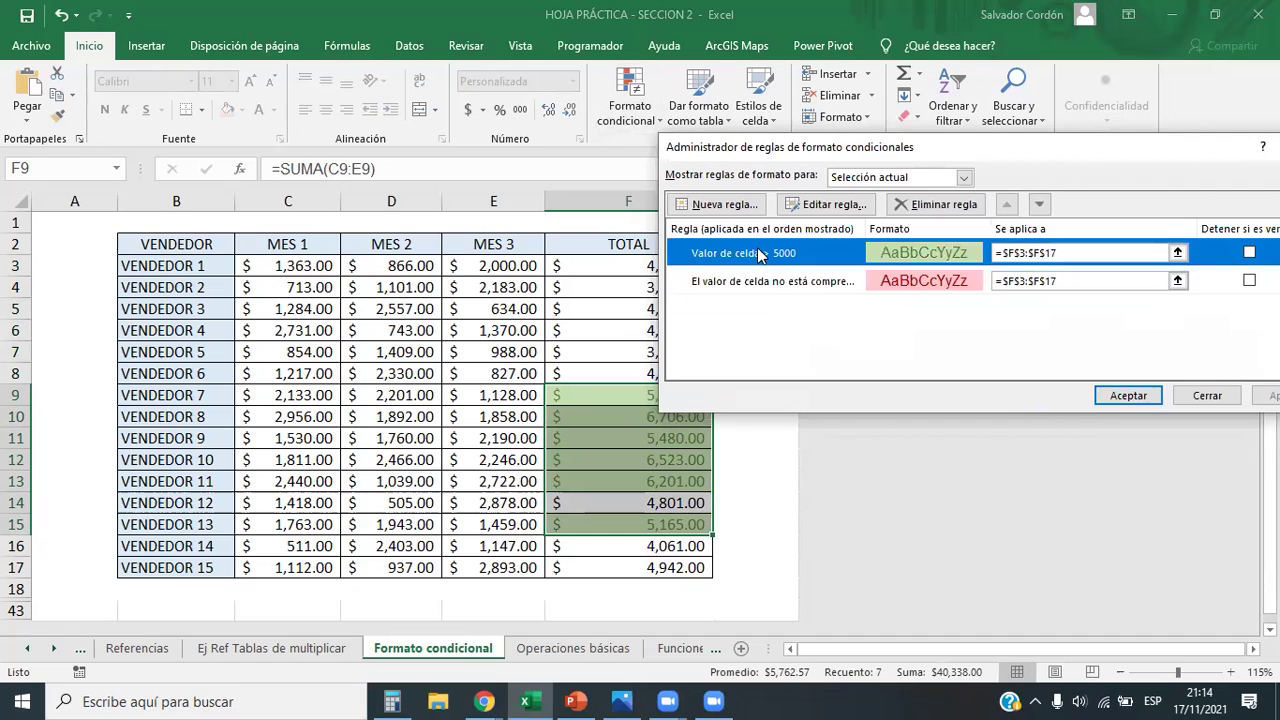
left_click(761, 287)
left_click(773, 256)
left_click(798, 286)
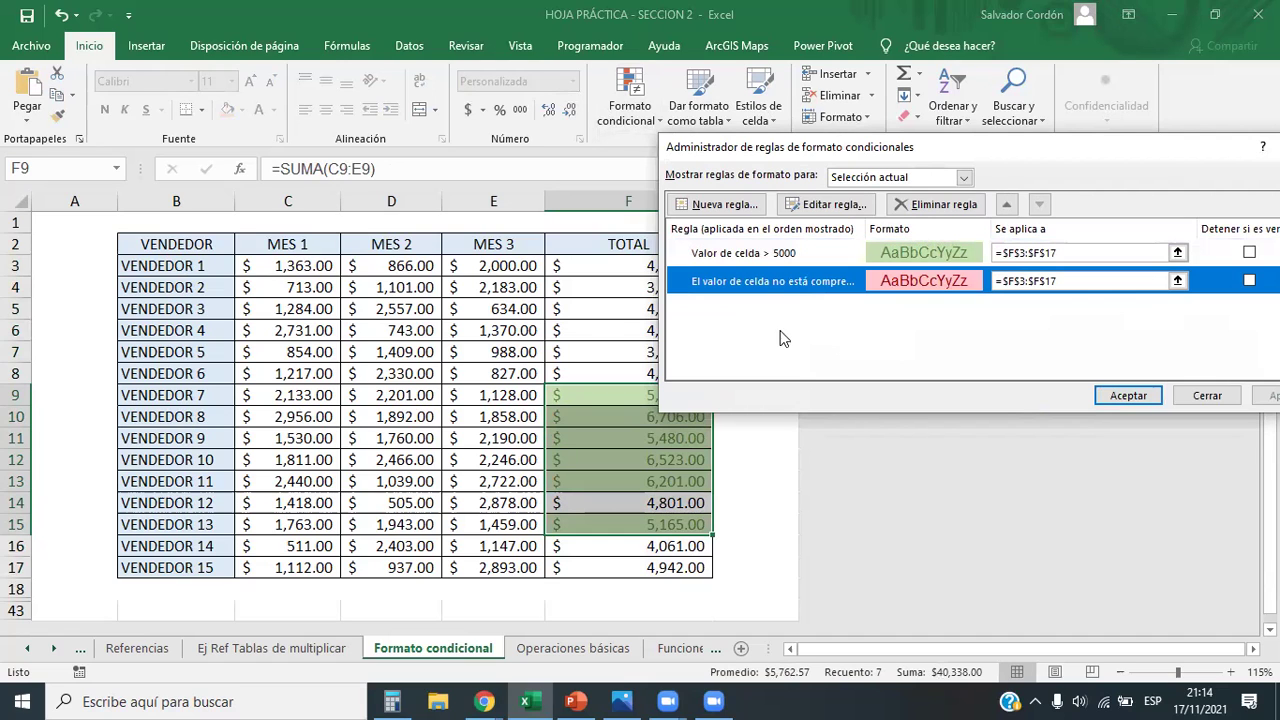
left_click(703, 255)
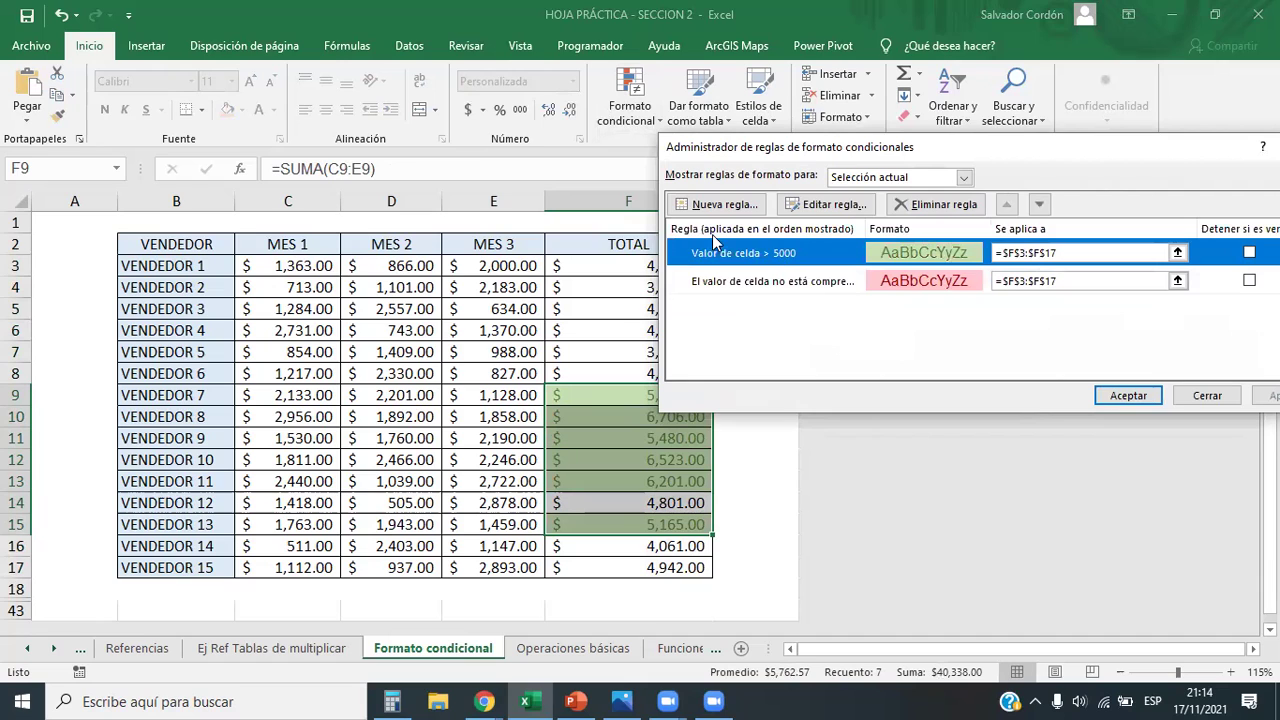
Move the red not-between rule above the green > 5000 rule, apply the order, and reselect F9:F15
left_click(797, 284)
left_click(1008, 204)
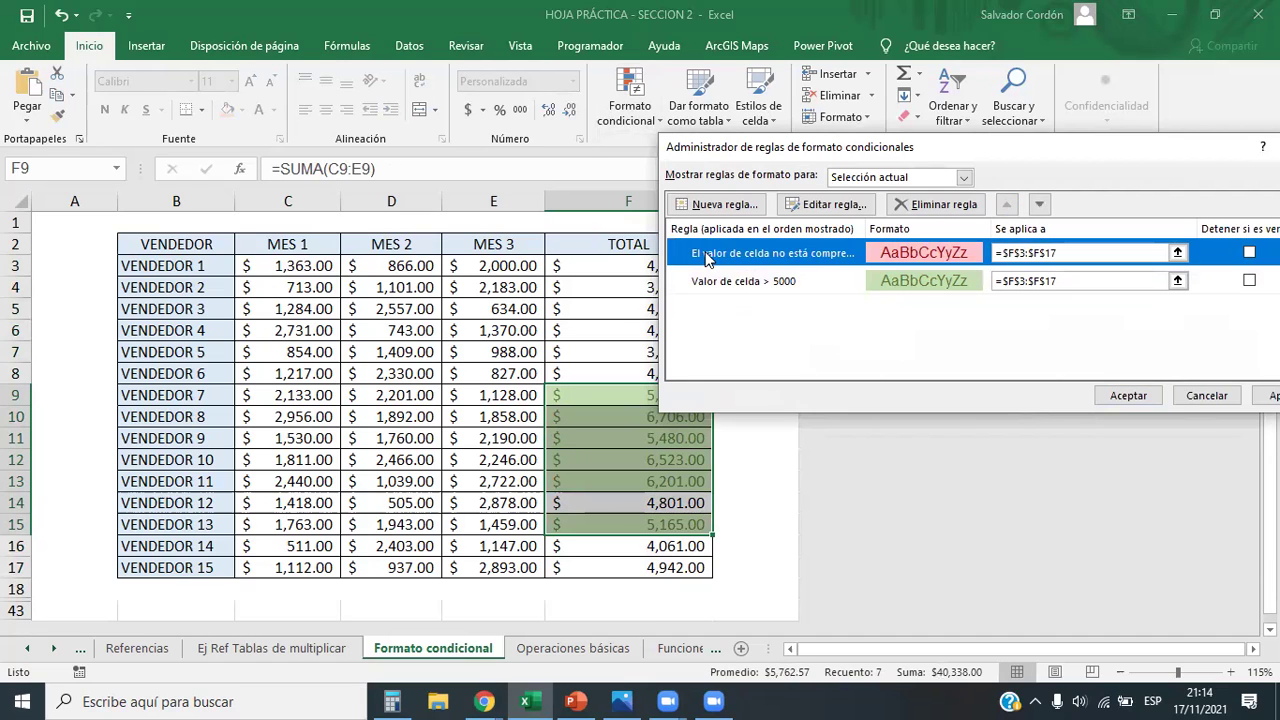
left_click(1150, 394)
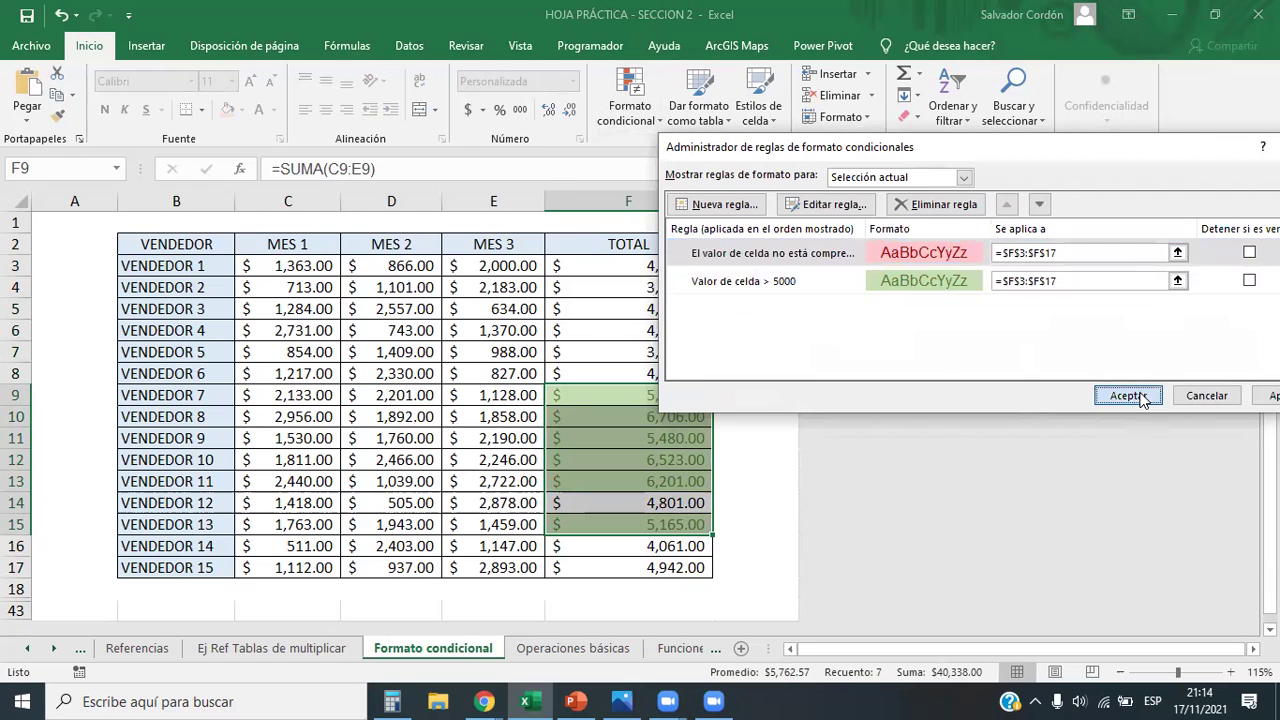
left_click(591, 486)
left_click_drag(606, 393, 620, 535)
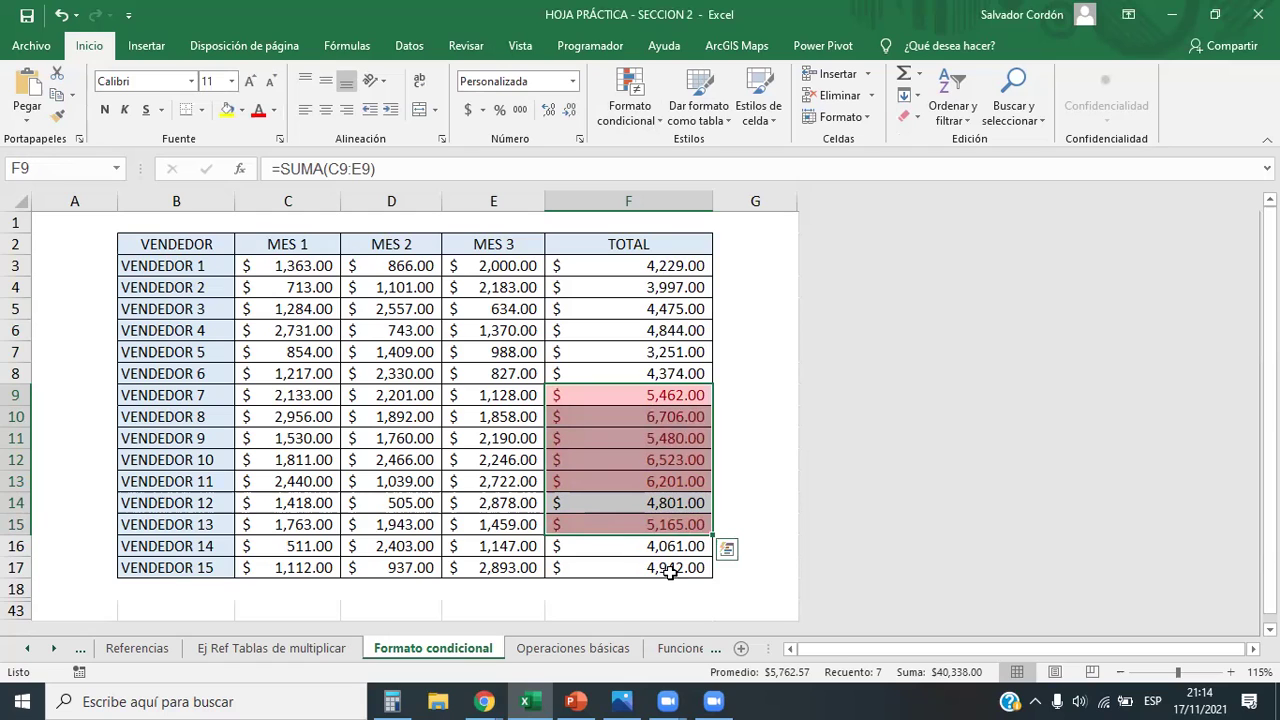
Edit the green rule to format values mayor que 6000, move it above the red rule, and apply the changes
left_click(630, 105)
left_click(718, 398)
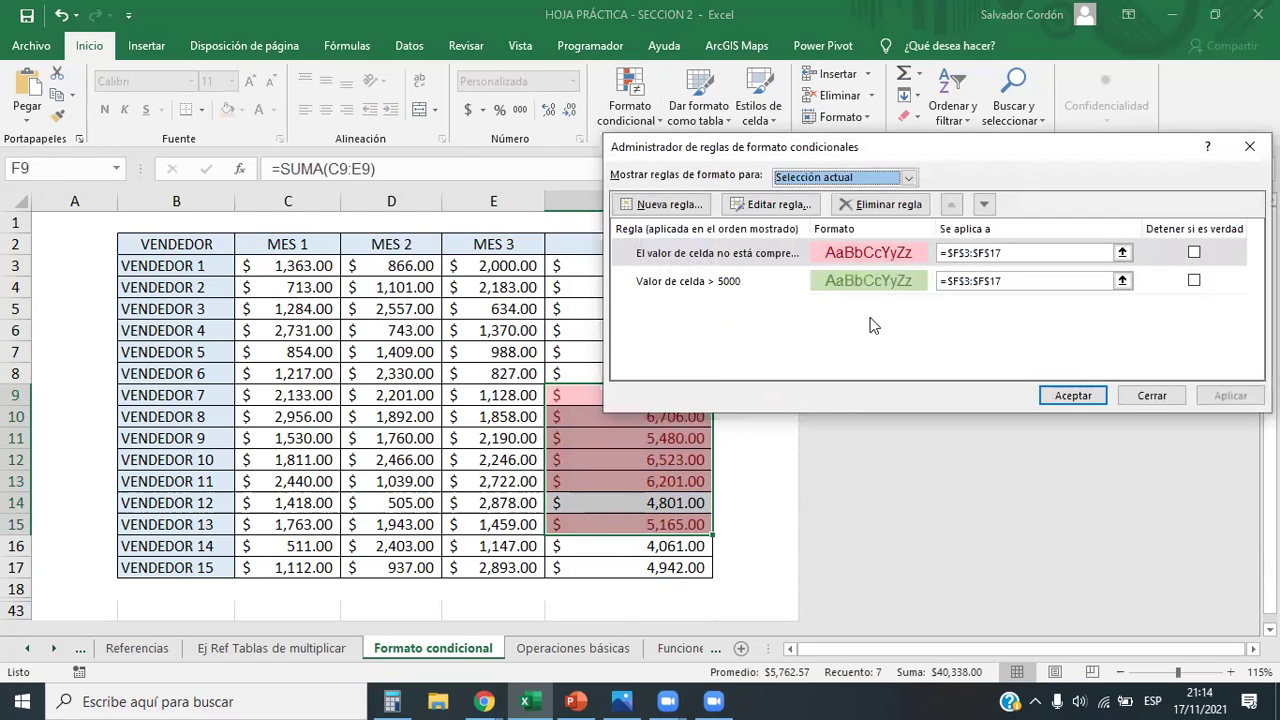
left_click_drag(904, 148, 1011, 176)
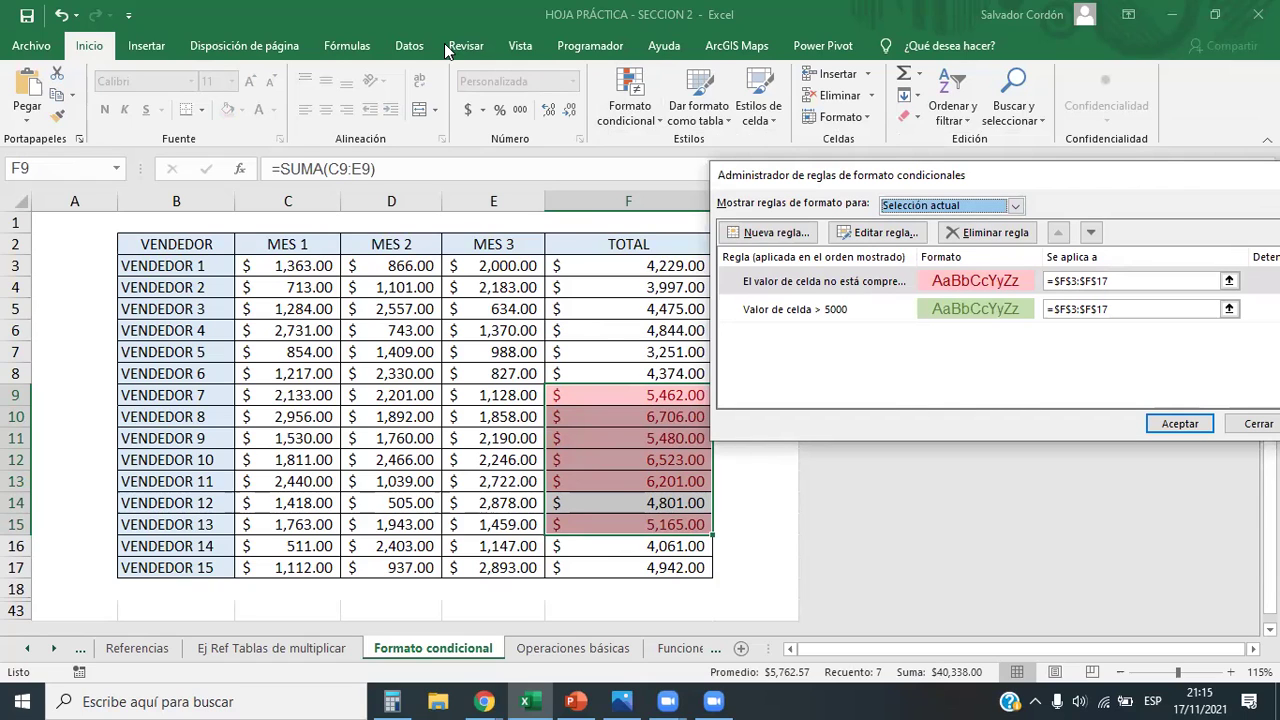
double_click(845, 312)
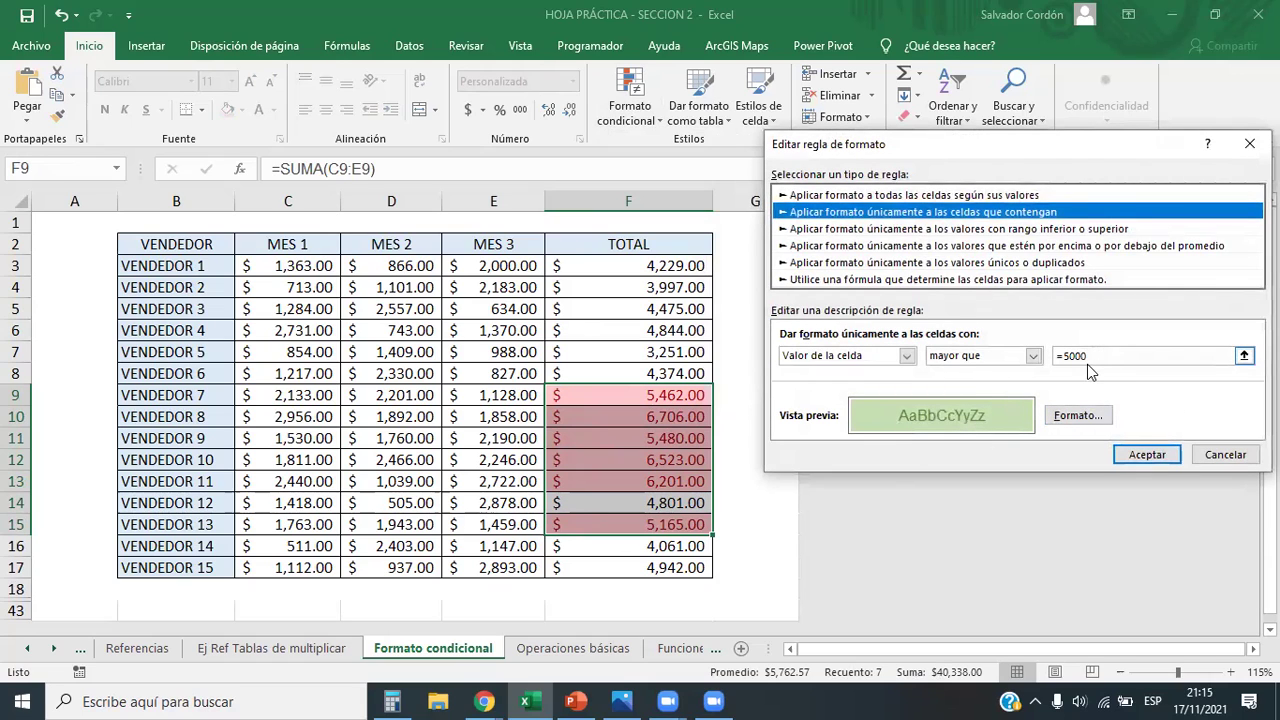
left_click(1063, 357)
type("6")
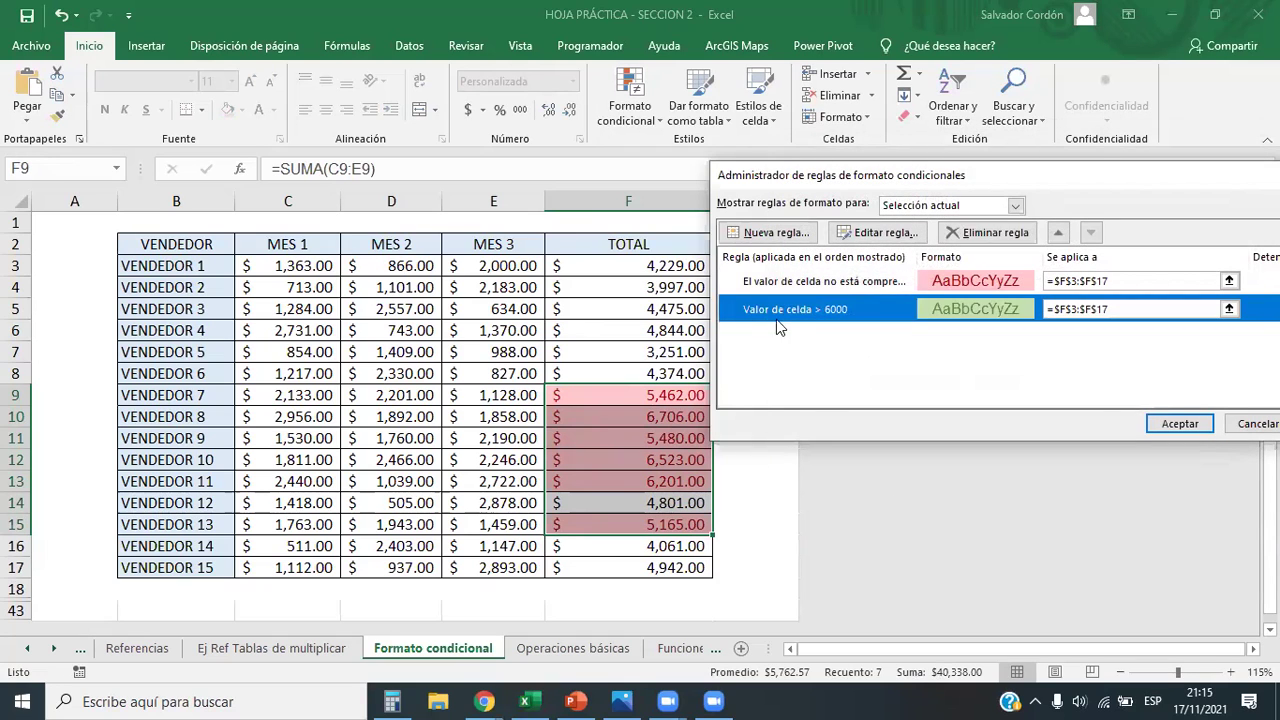
left_click(1059, 232)
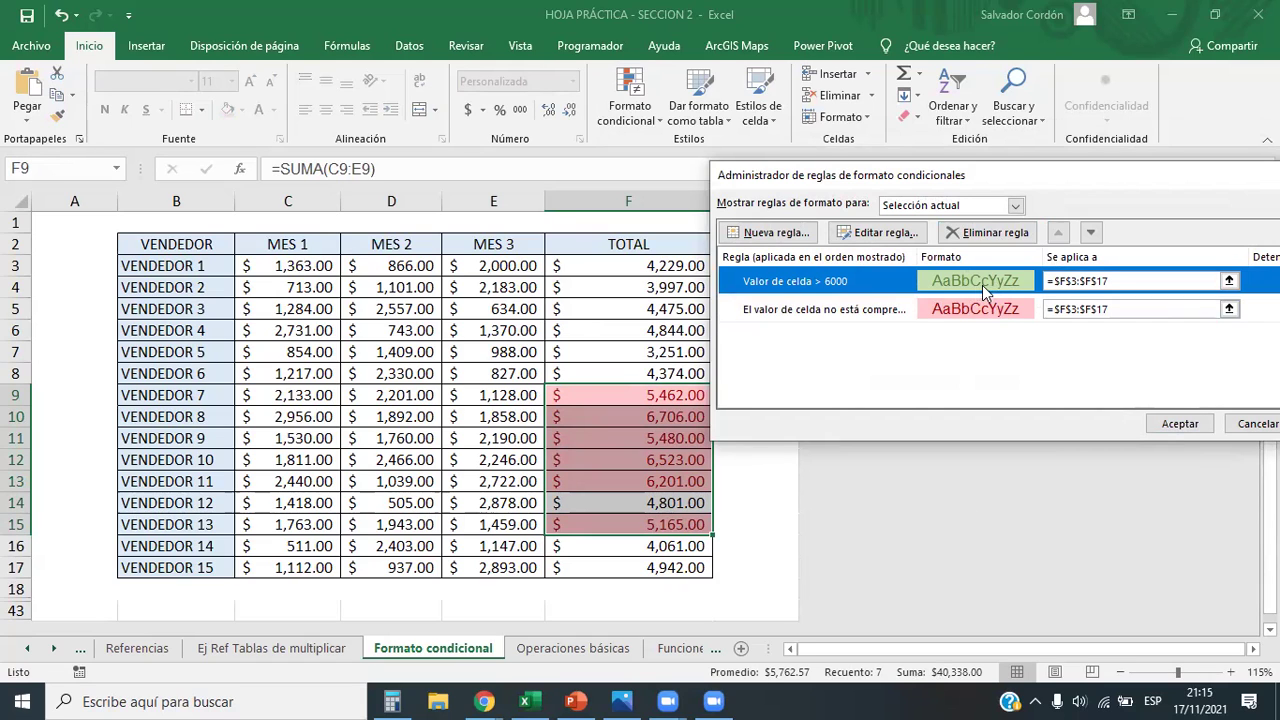
left_click(1180, 424)
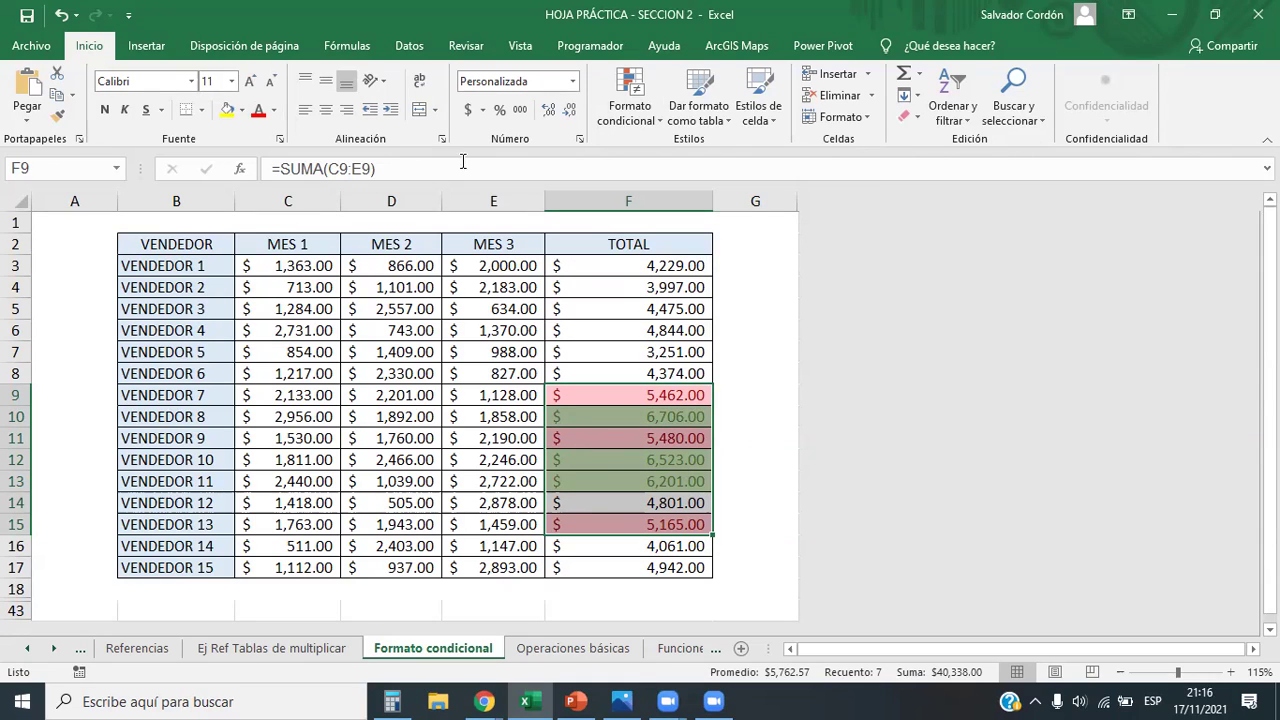
Delete both conditional formatting rules from the totals and apply the removal
left_click(637, 110)
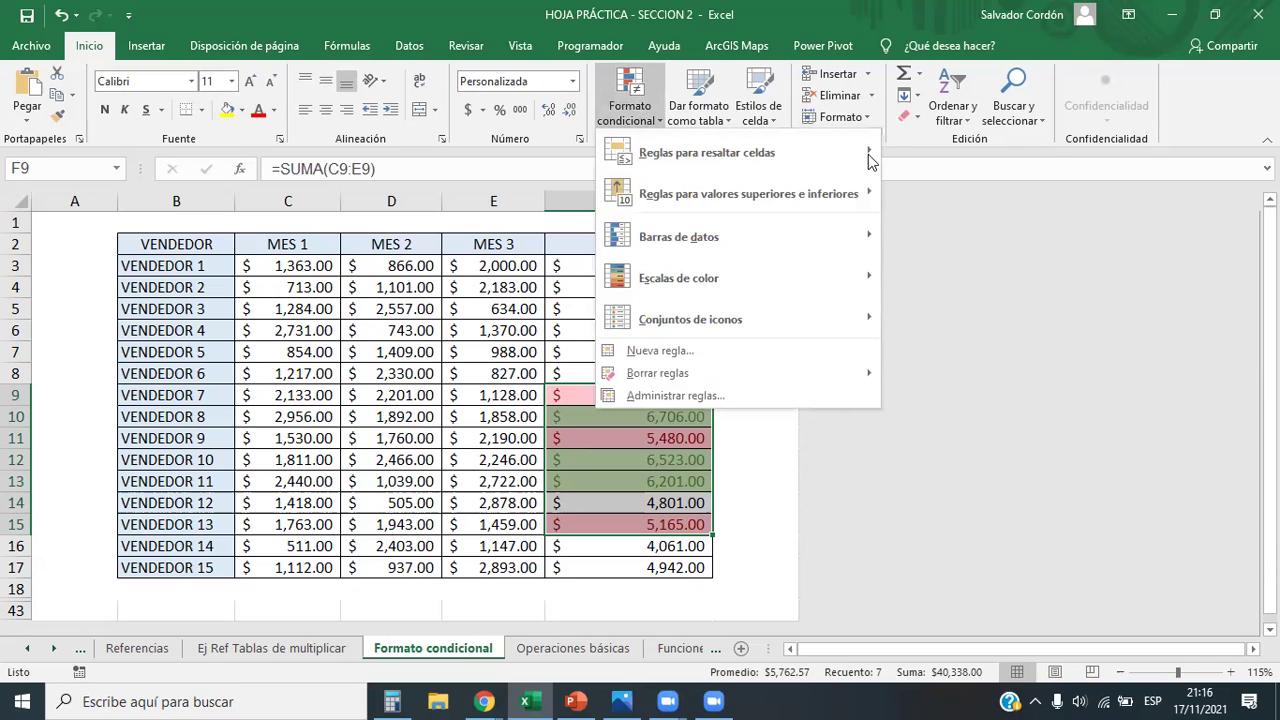
mouse_move(868, 154)
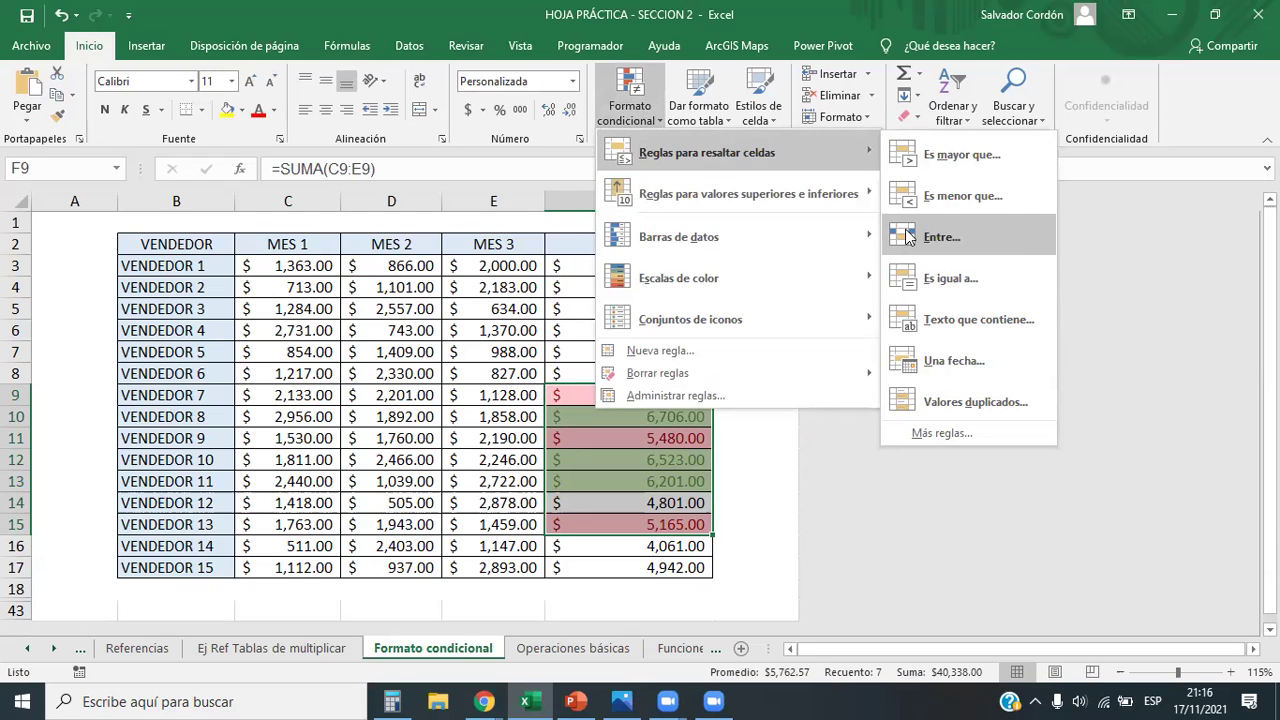
left_click(688, 394)
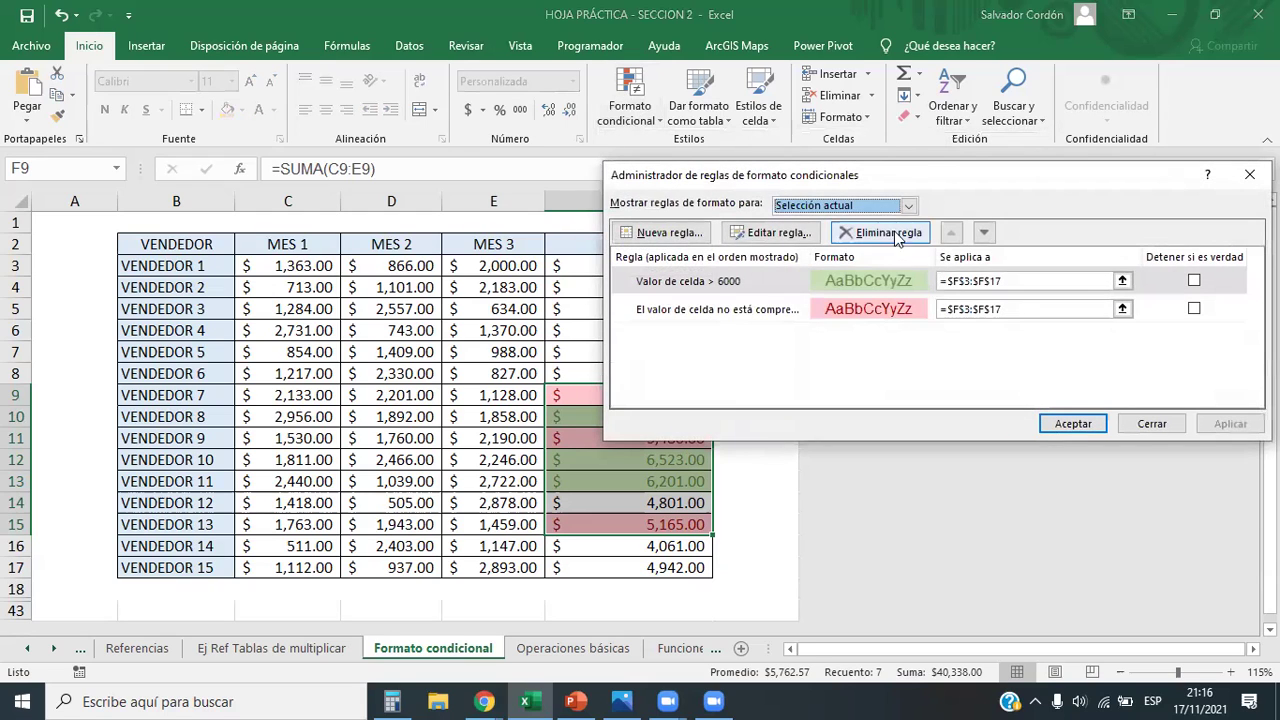
left_click_drag(922, 167, 732, 172)
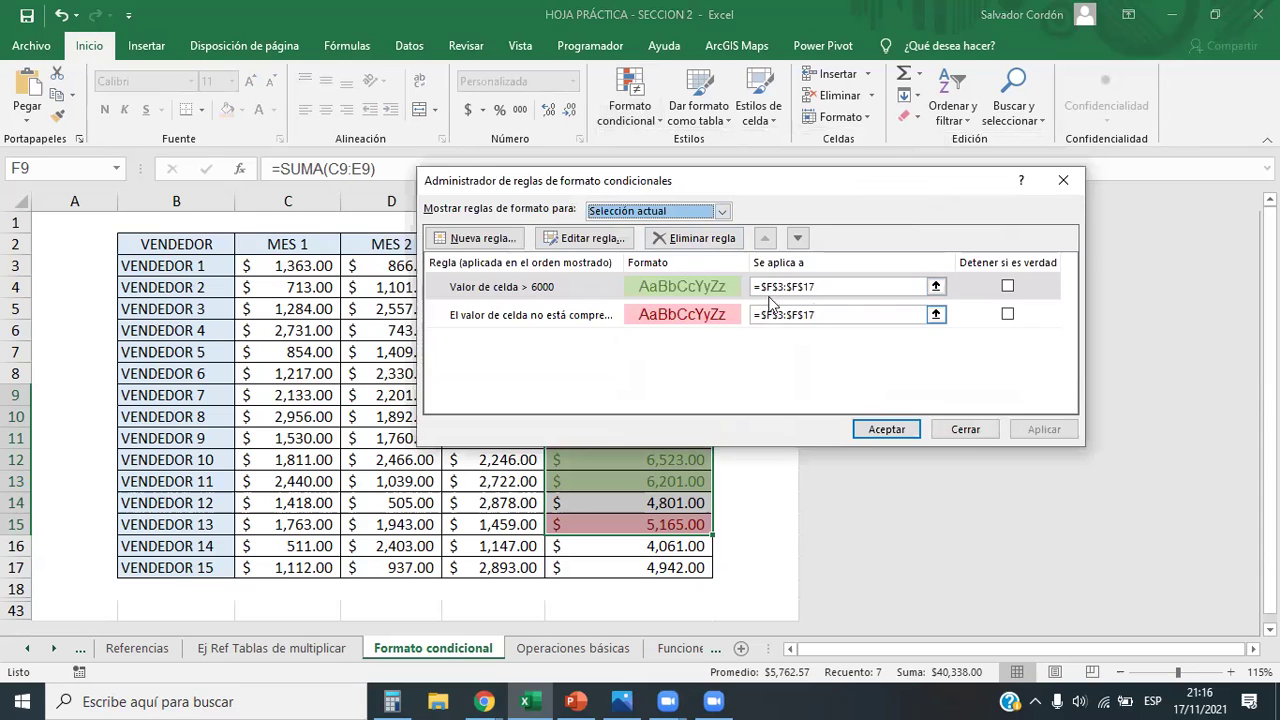
left_click(560, 312)
left_click(564, 286)
left_click(672, 238)
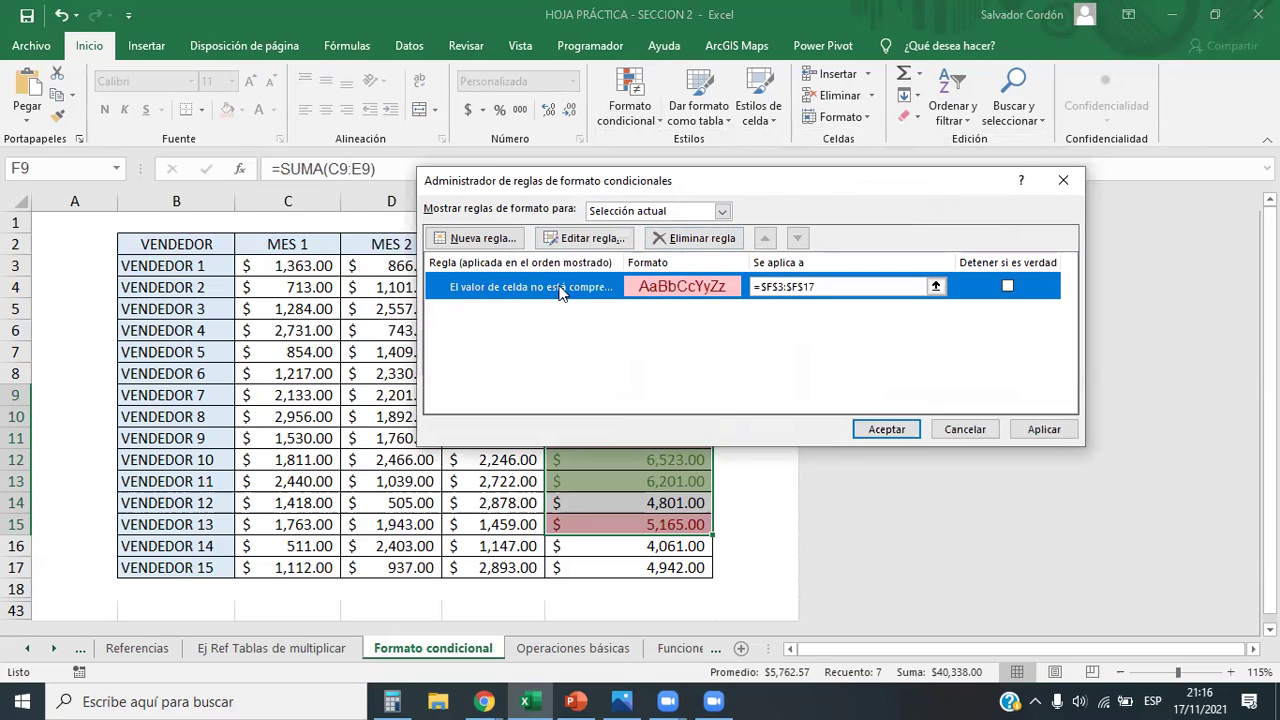
left_click(705, 239)
left_click(887, 430)
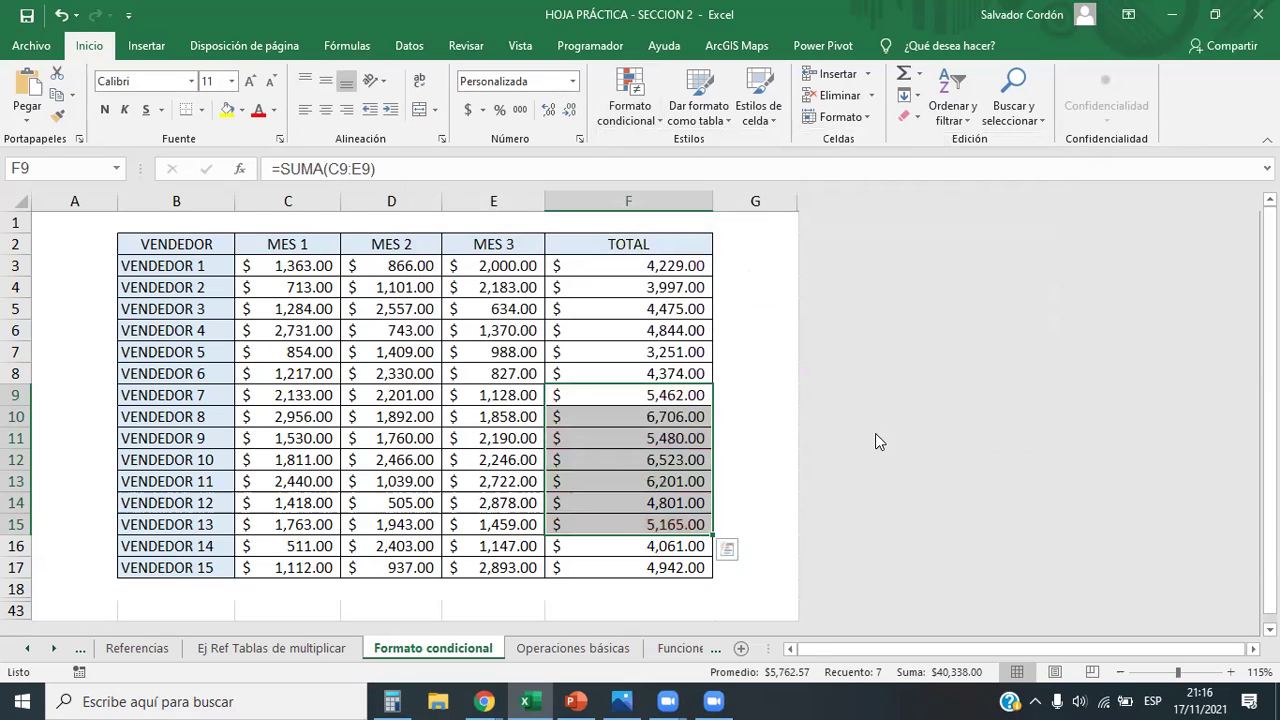
Apply a 10 superiores rule to F3:F17 for the top 5 values with Relleno verde con texto verde oscuro
key("Left")
left_click_drag(636, 277, 728, 506)
left_click_drag(665, 262, 666, 564)
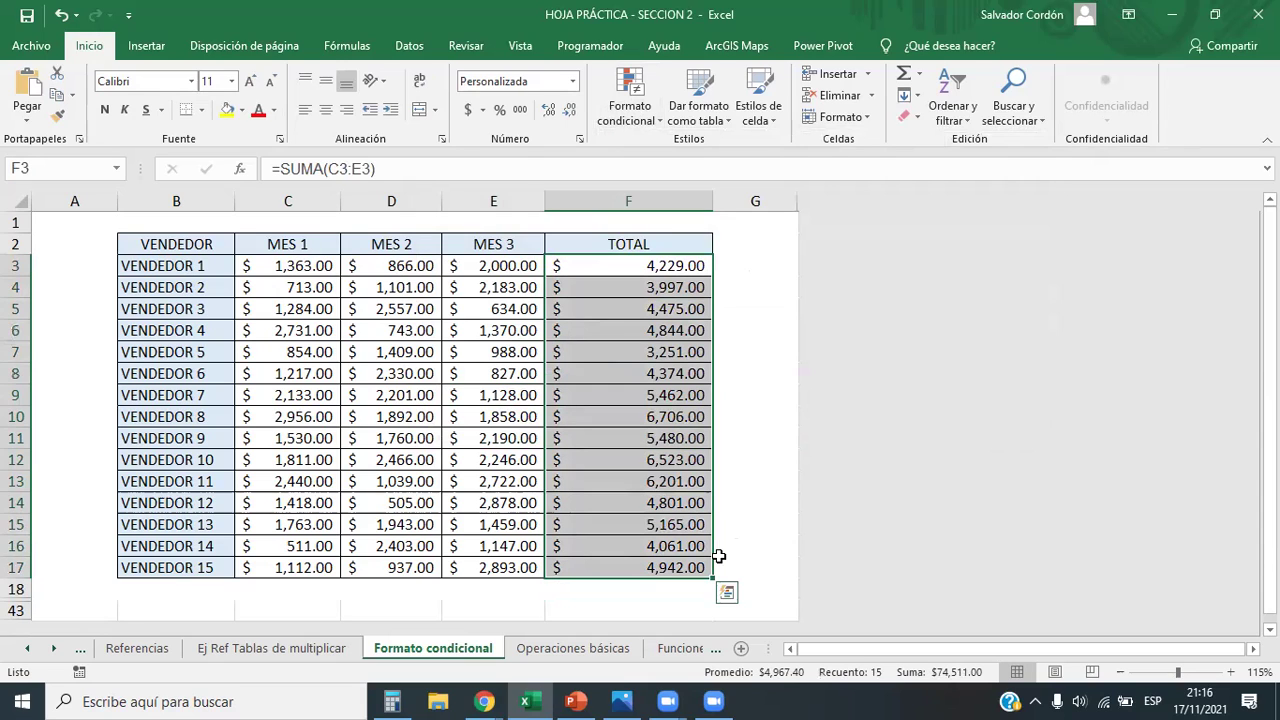
left_click(650, 122)
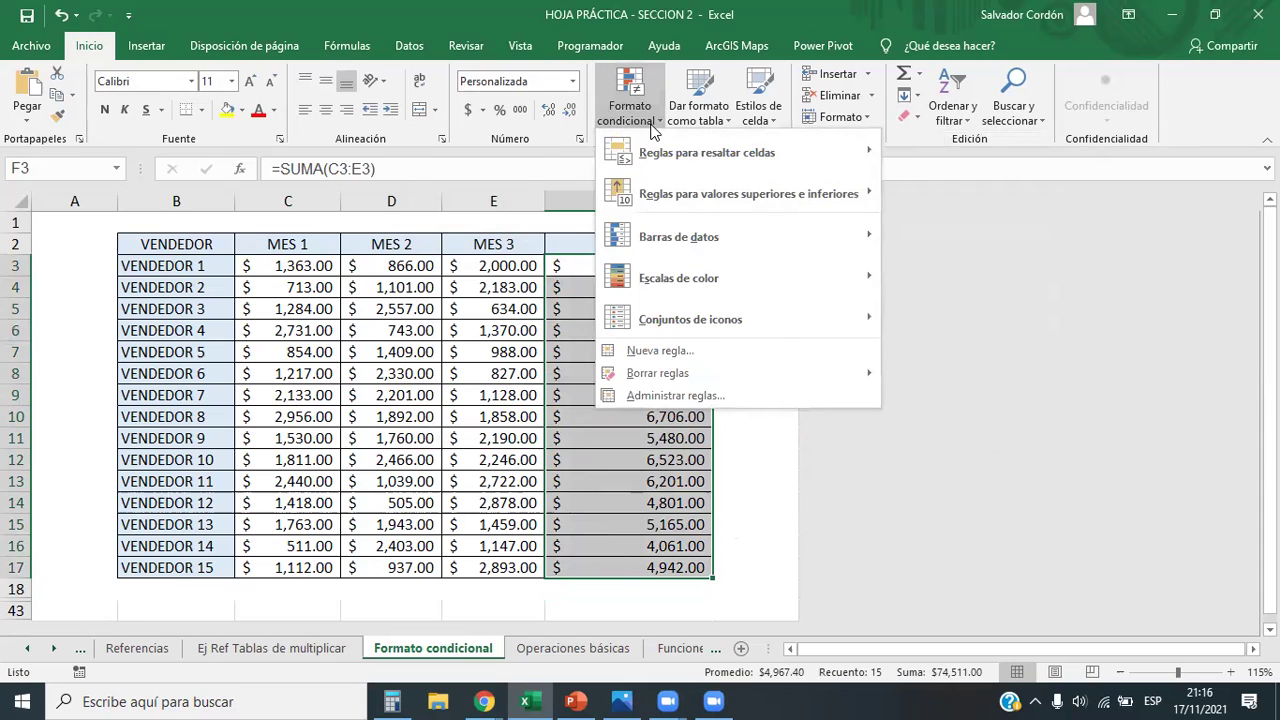
mouse_move(697, 142)
mouse_move(713, 200)
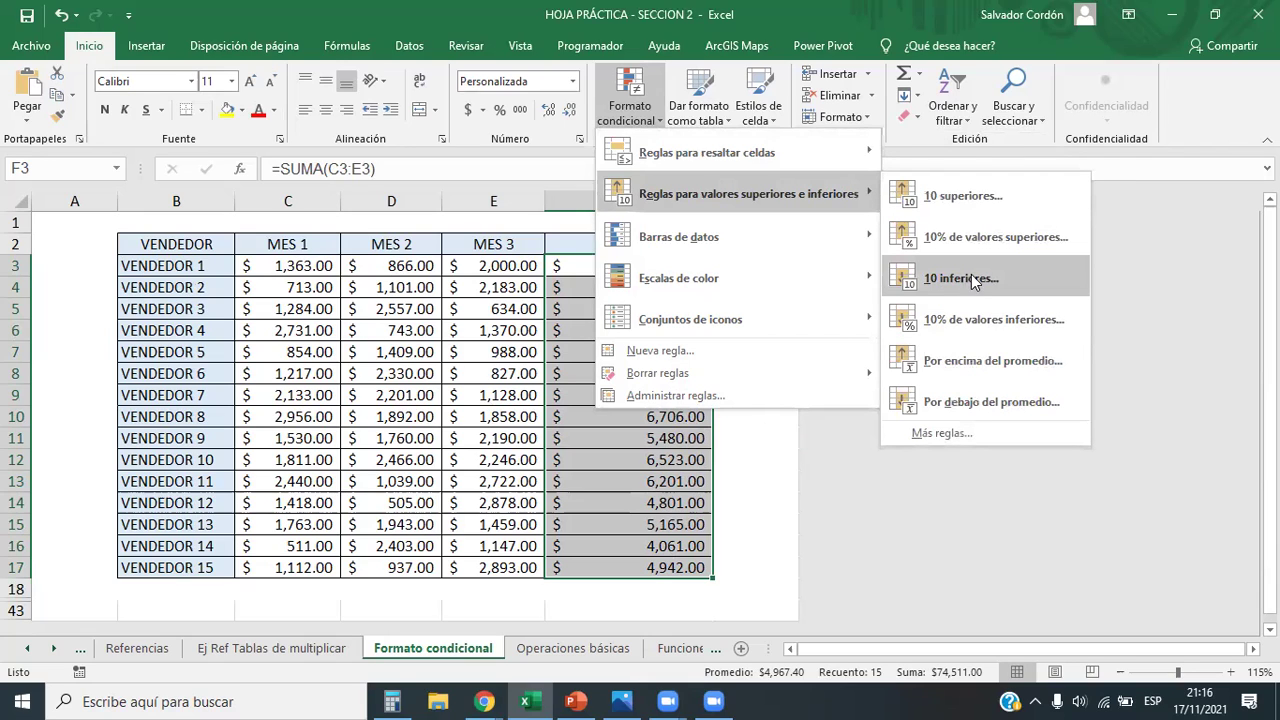
left_click(946, 193)
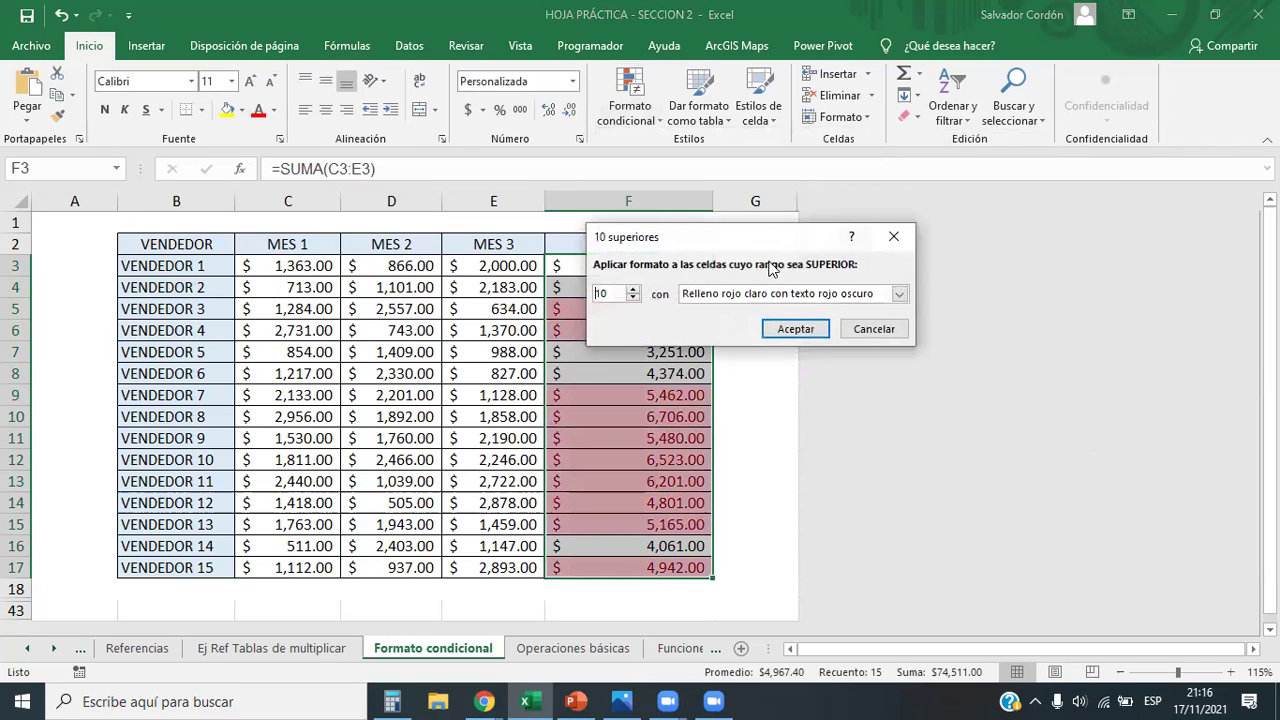
type("5")
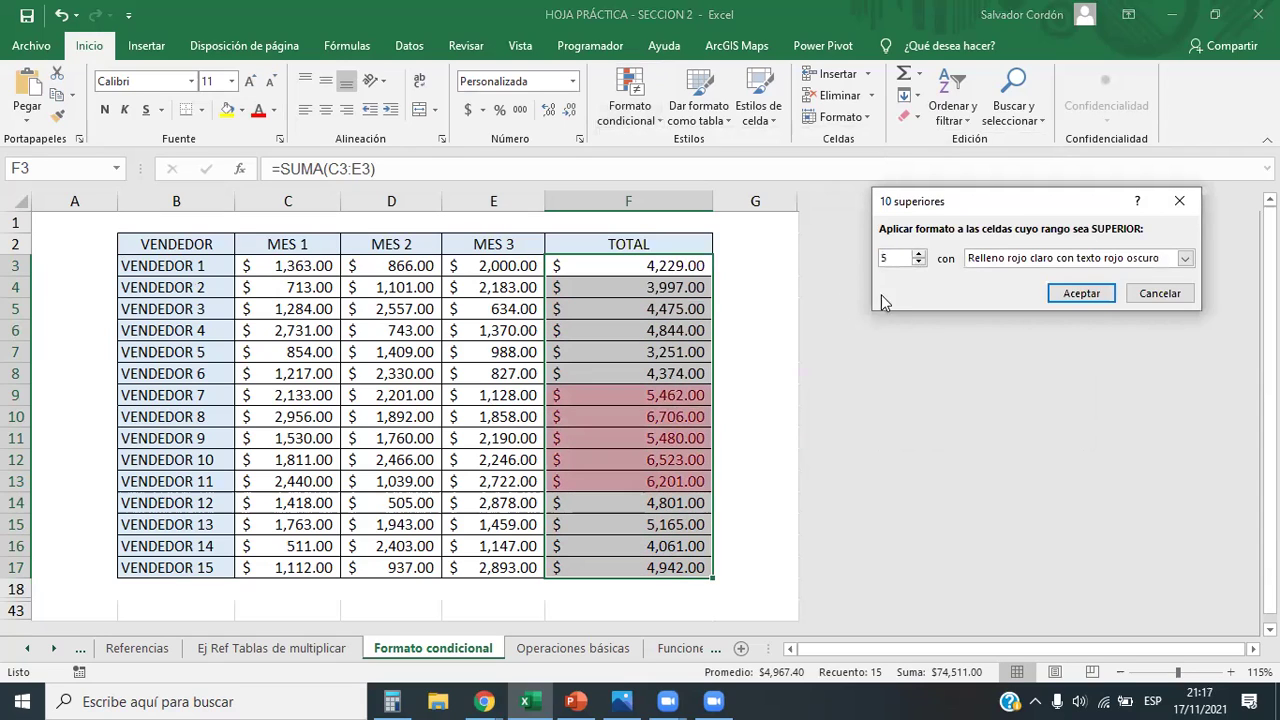
left_click(1185, 258)
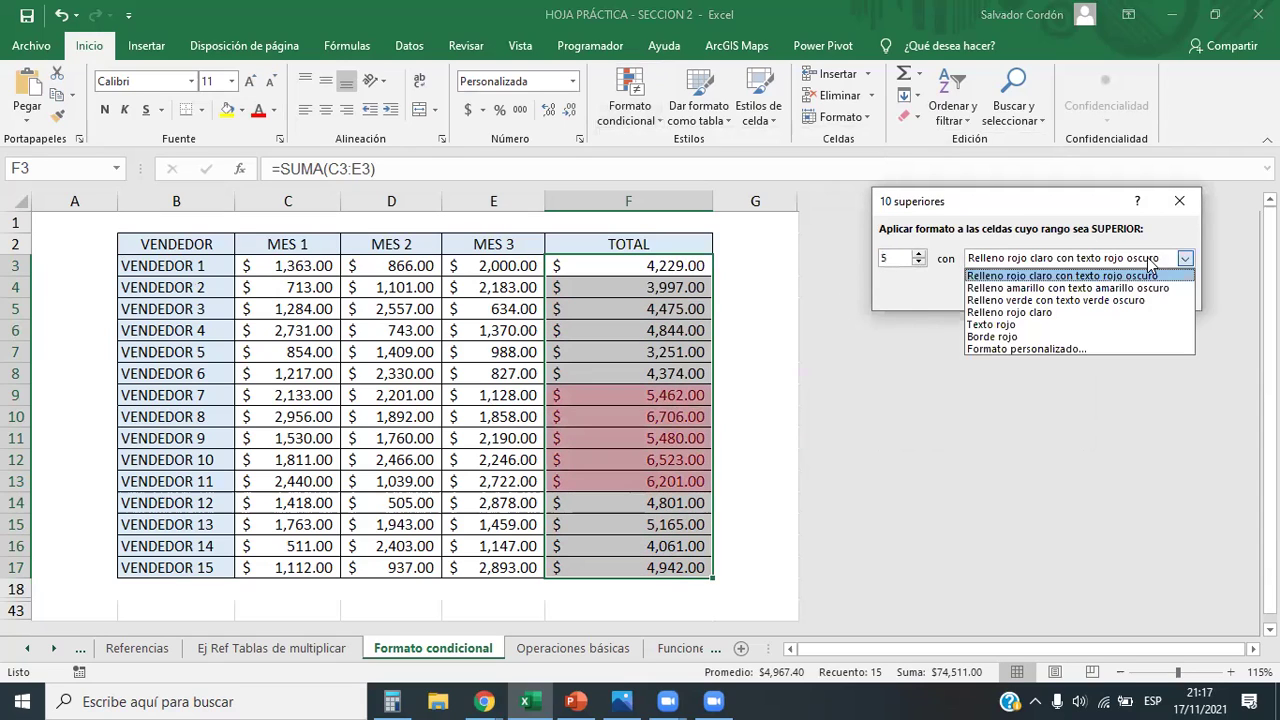
left_click(1040, 300)
left_click(1082, 293)
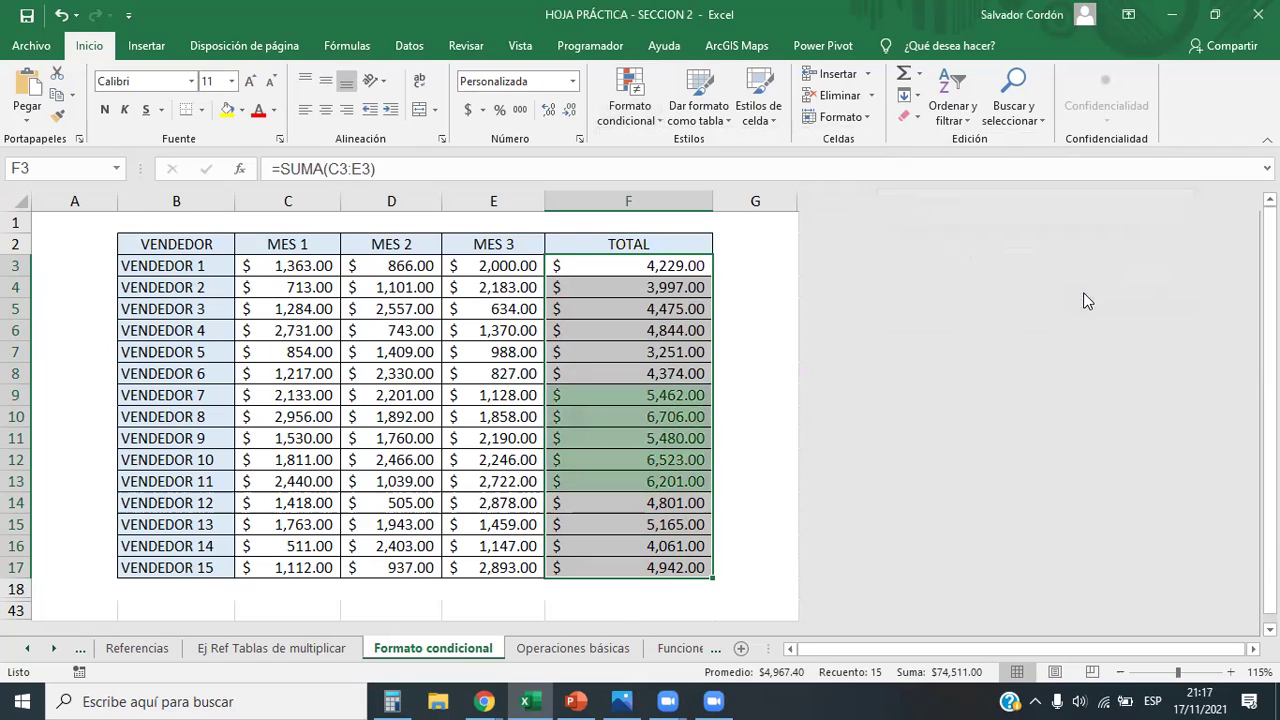
Apply a 10 inferiores rule to F3:F17 for the bottom 5 values with Relleno rojo claro con texto rojo oscuro
left_click(630, 100)
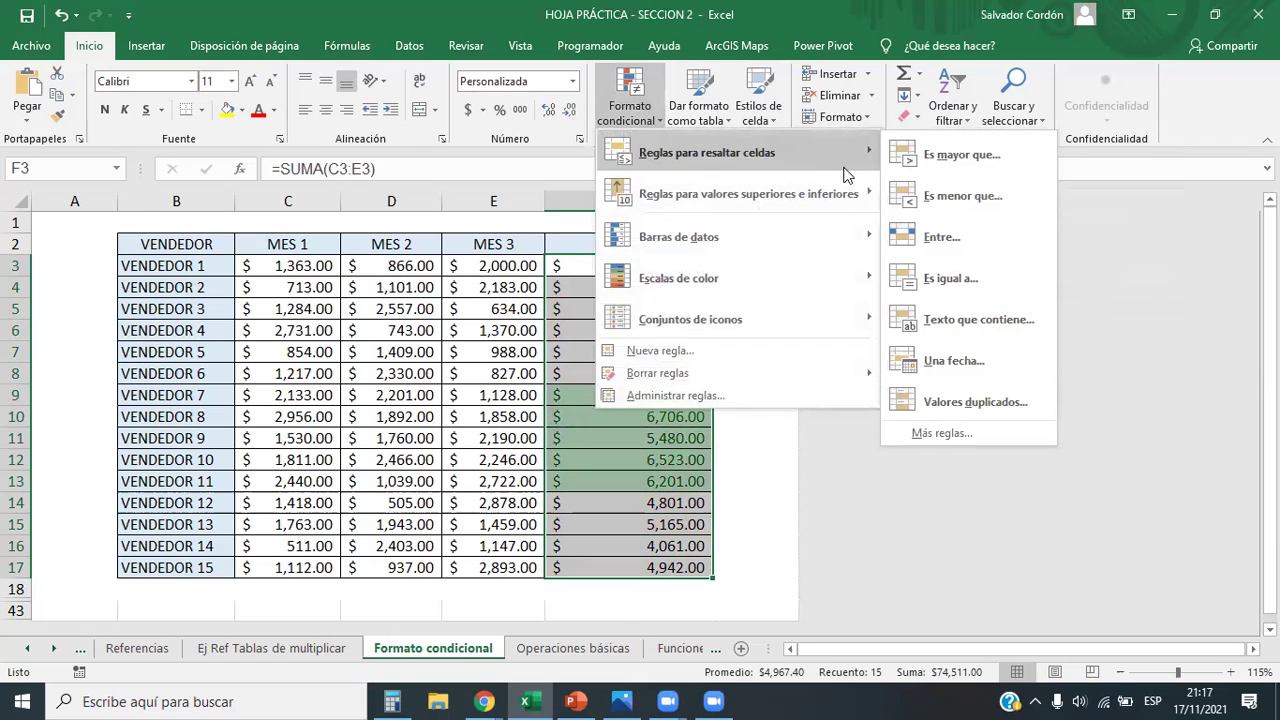
mouse_move(849, 194)
left_click(982, 277)
double_click(884, 258)
type("5")
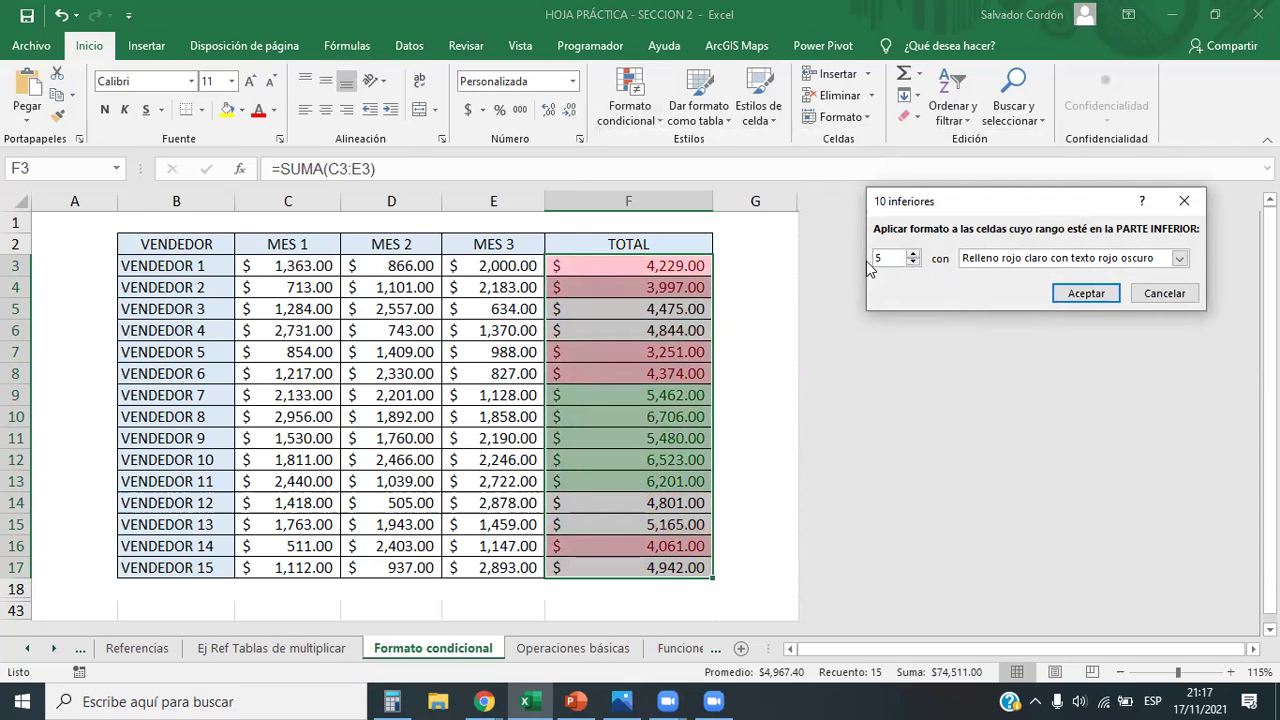
left_click(1097, 296)
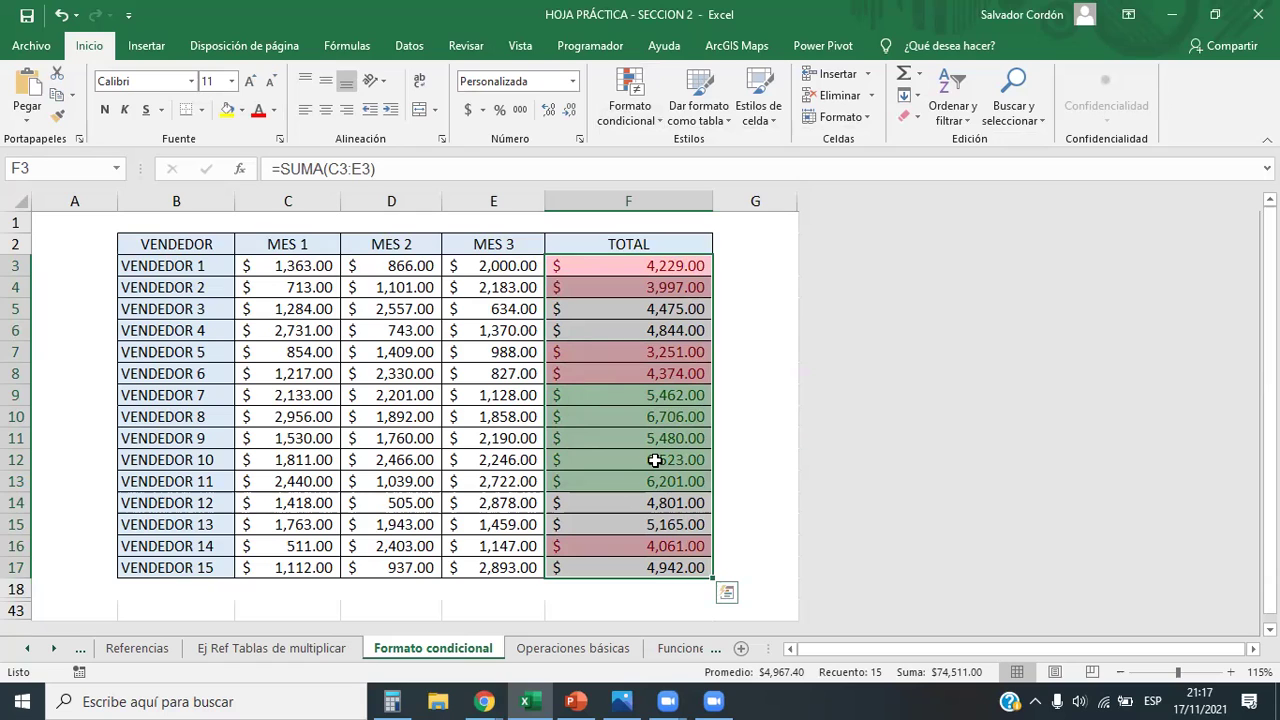
Move the 5 superior rule above the 5 inferior rule for the selected totals and accept the new order
left_click(629, 100)
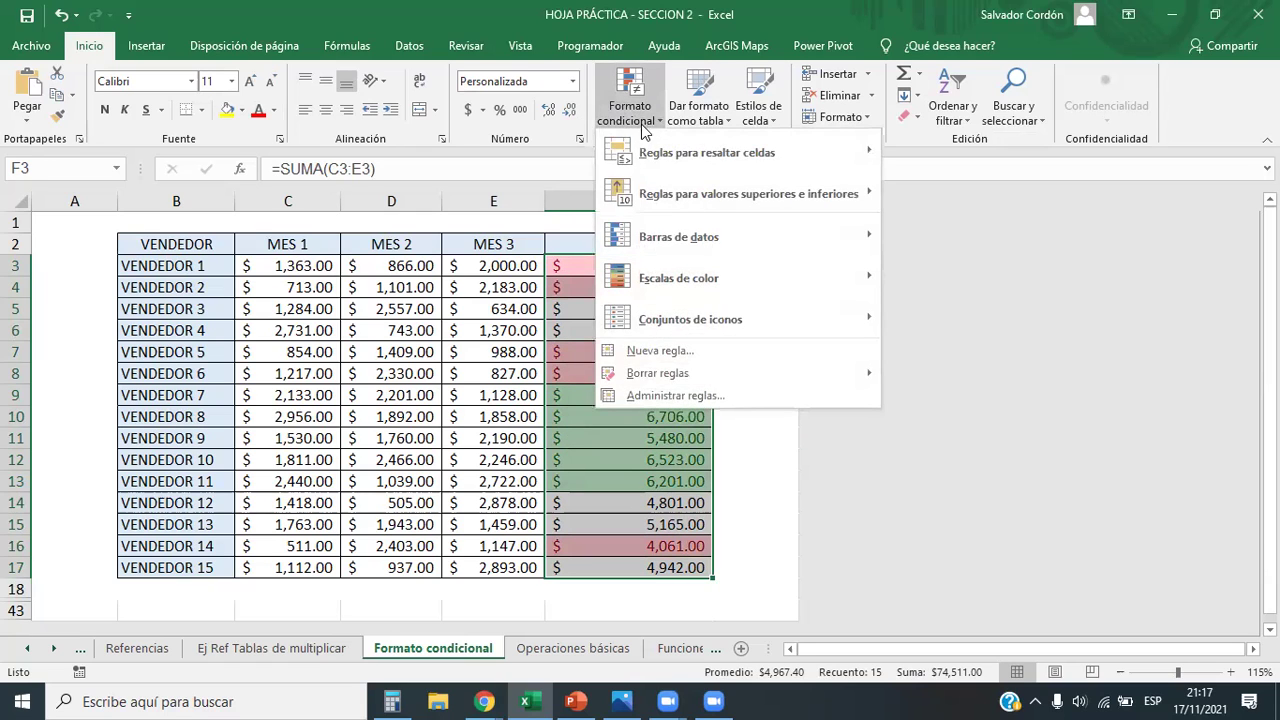
left_click(695, 396)
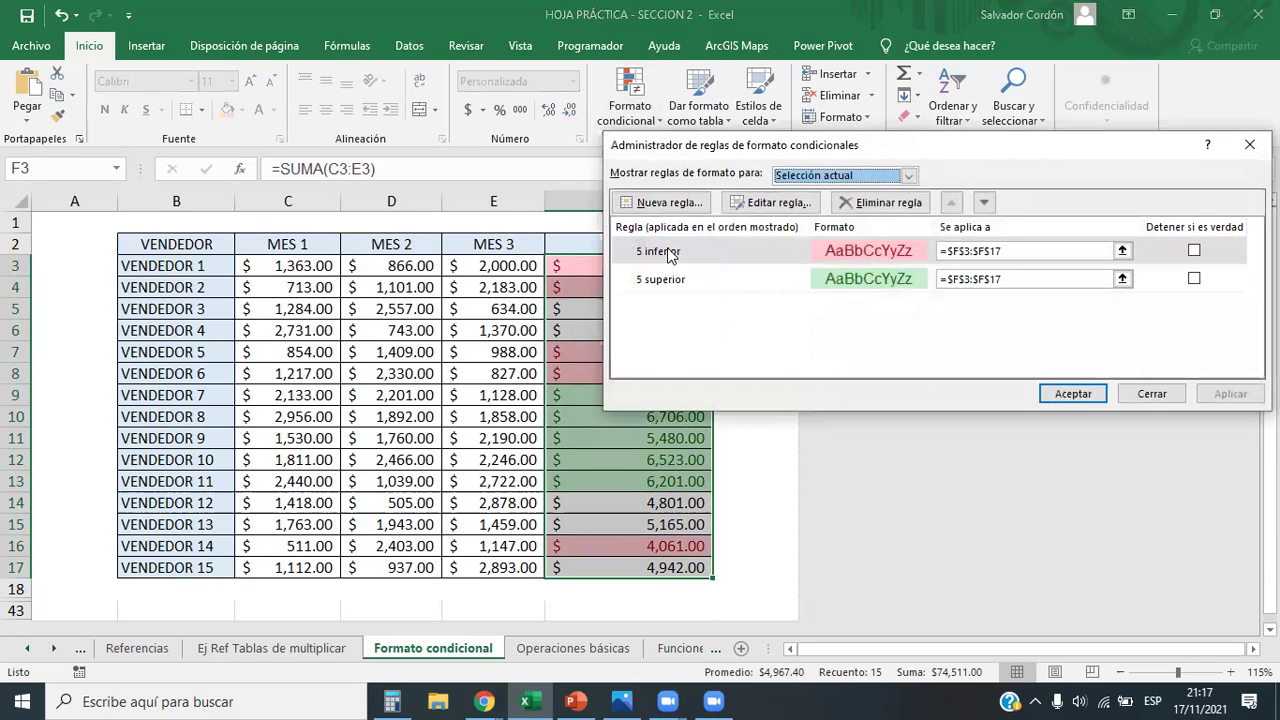
left_click(680, 278)
key("Up")
left_click(684, 280)
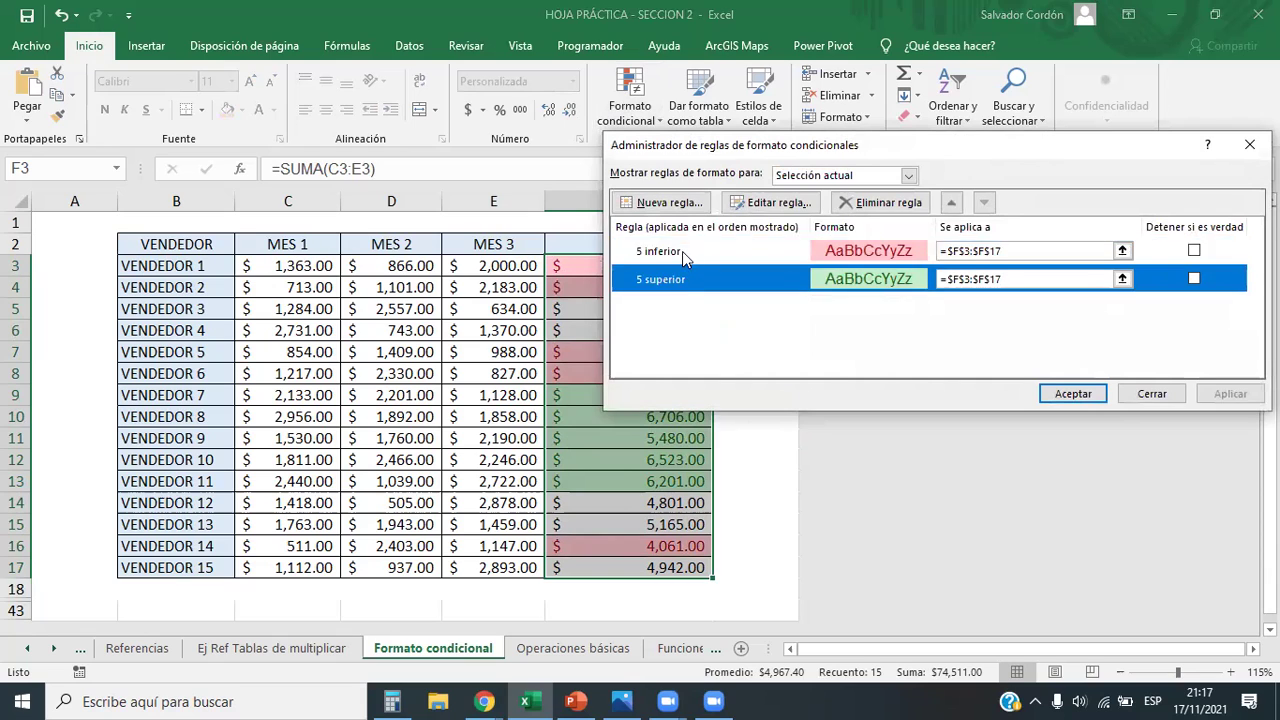
left_click(690, 252)
key("Down")
left_click(686, 251)
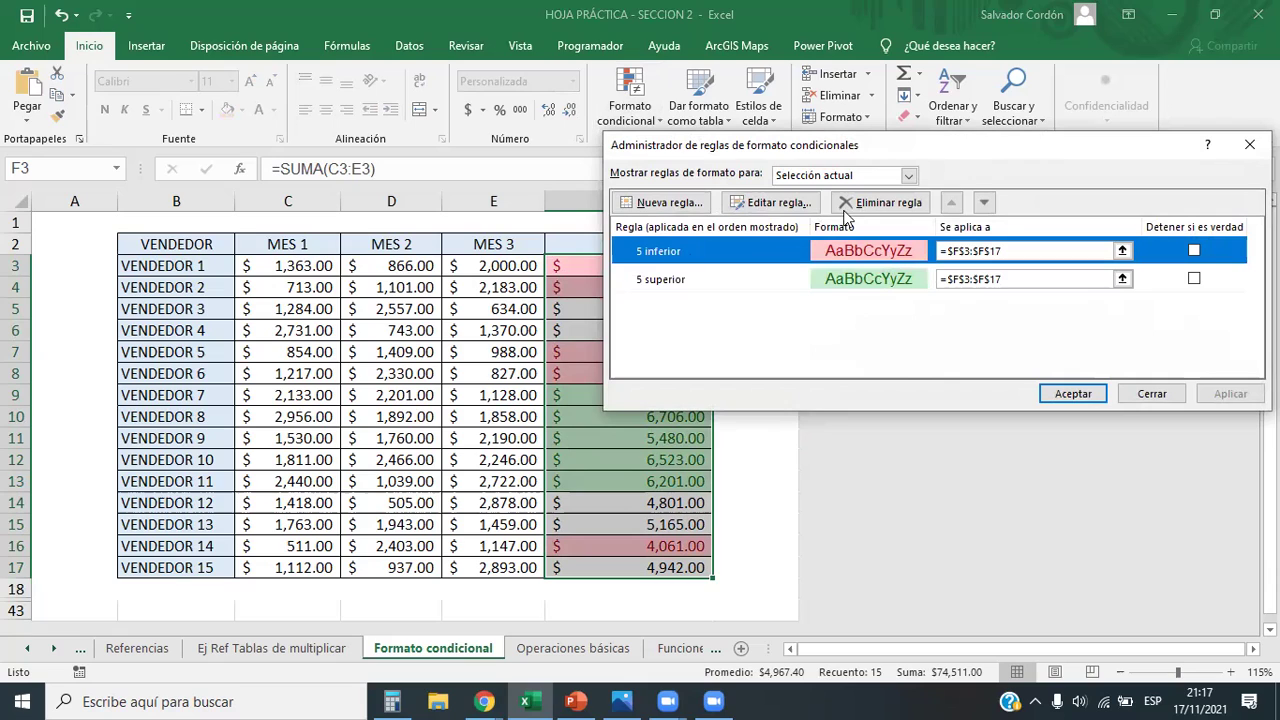
left_click(705, 278)
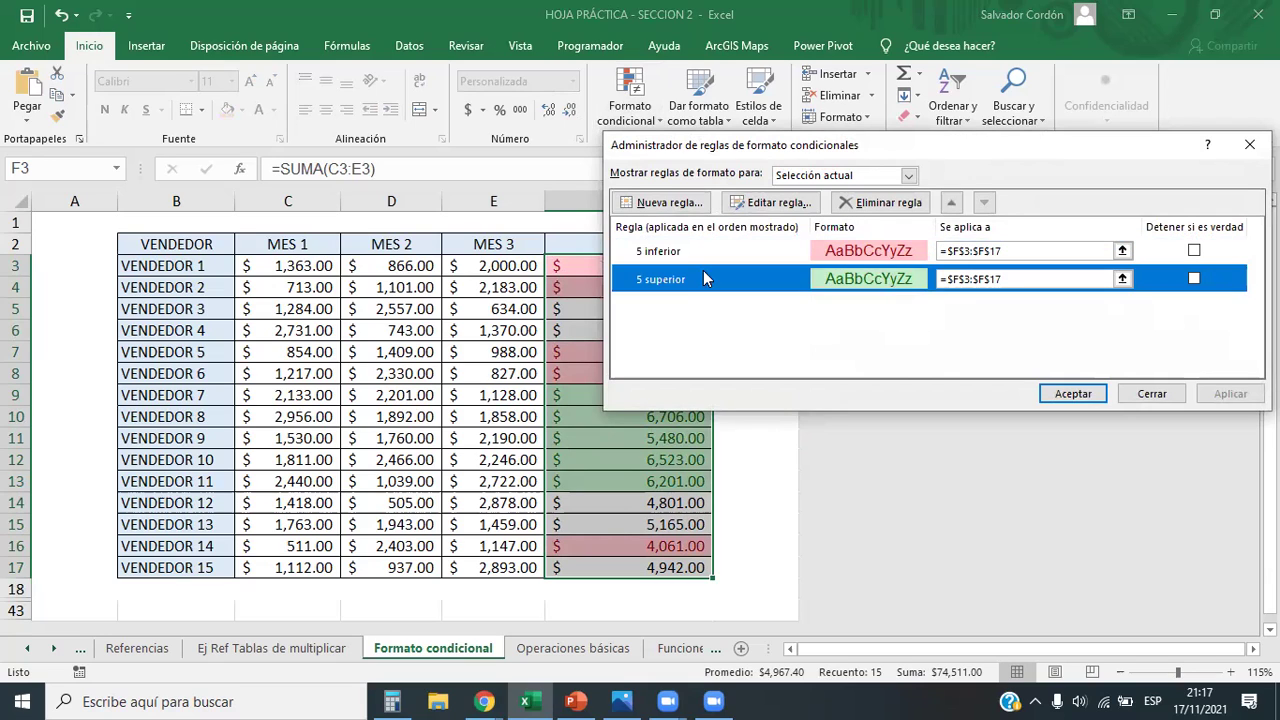
left_click(951, 204)
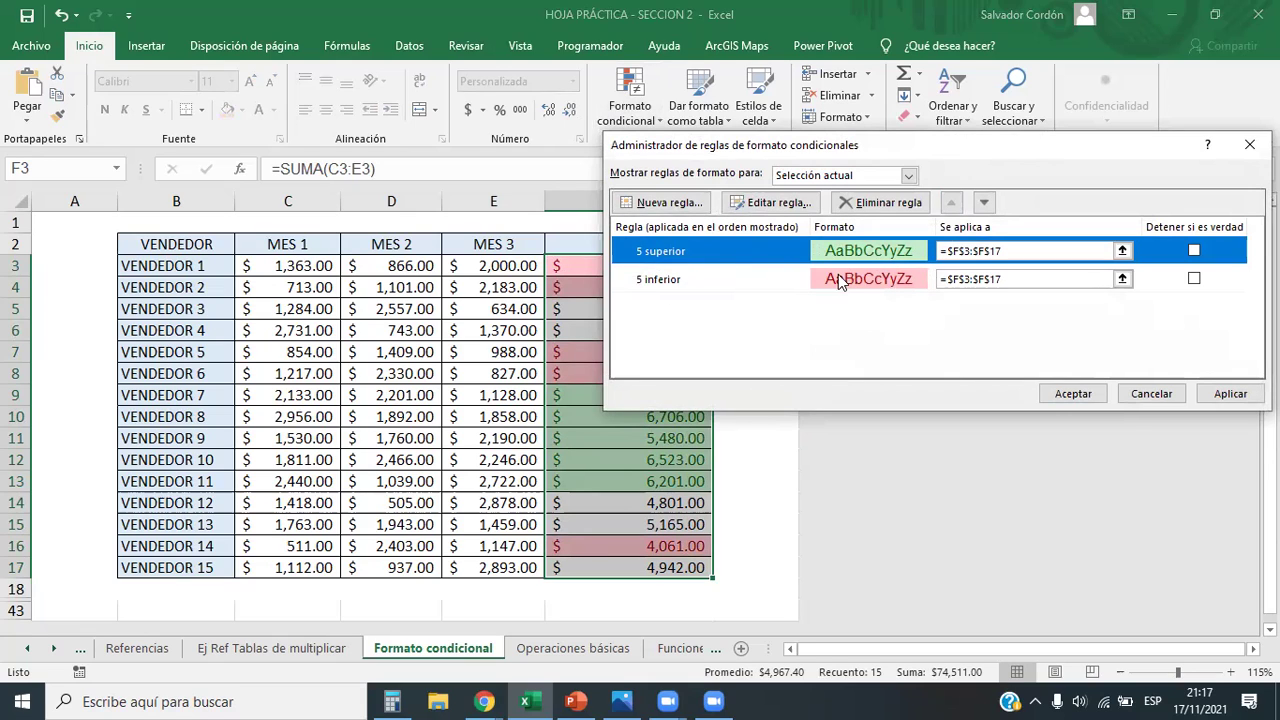
left_click(1097, 397)
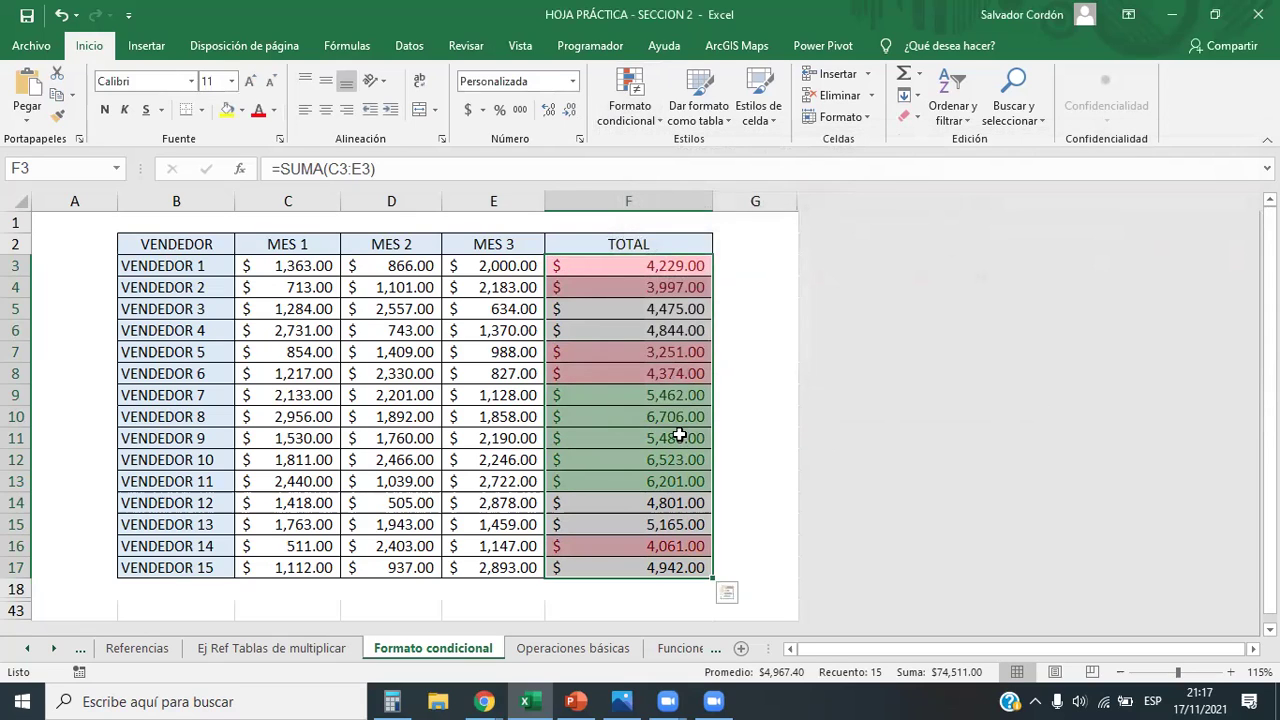
left_click(629, 100)
left_click(776, 355)
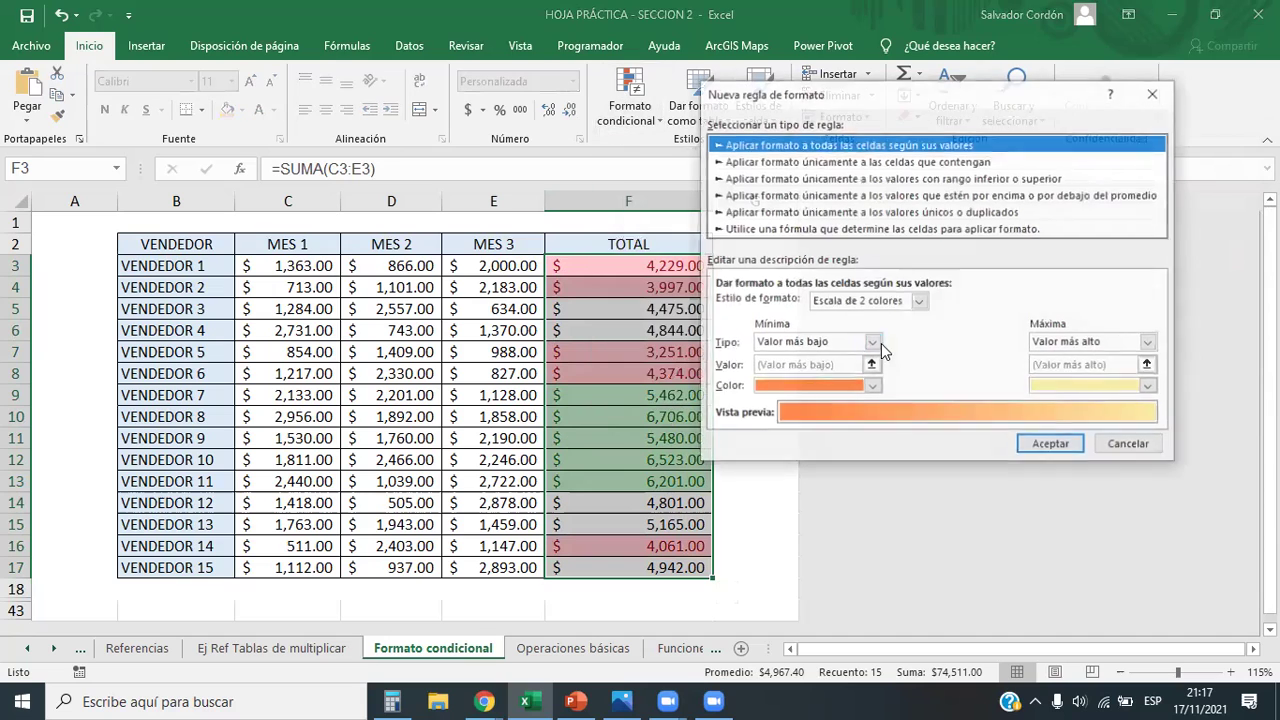
key("Escape")
Clear all conditional formatting rules from the selected totals F3:F17
left_click(629, 100)
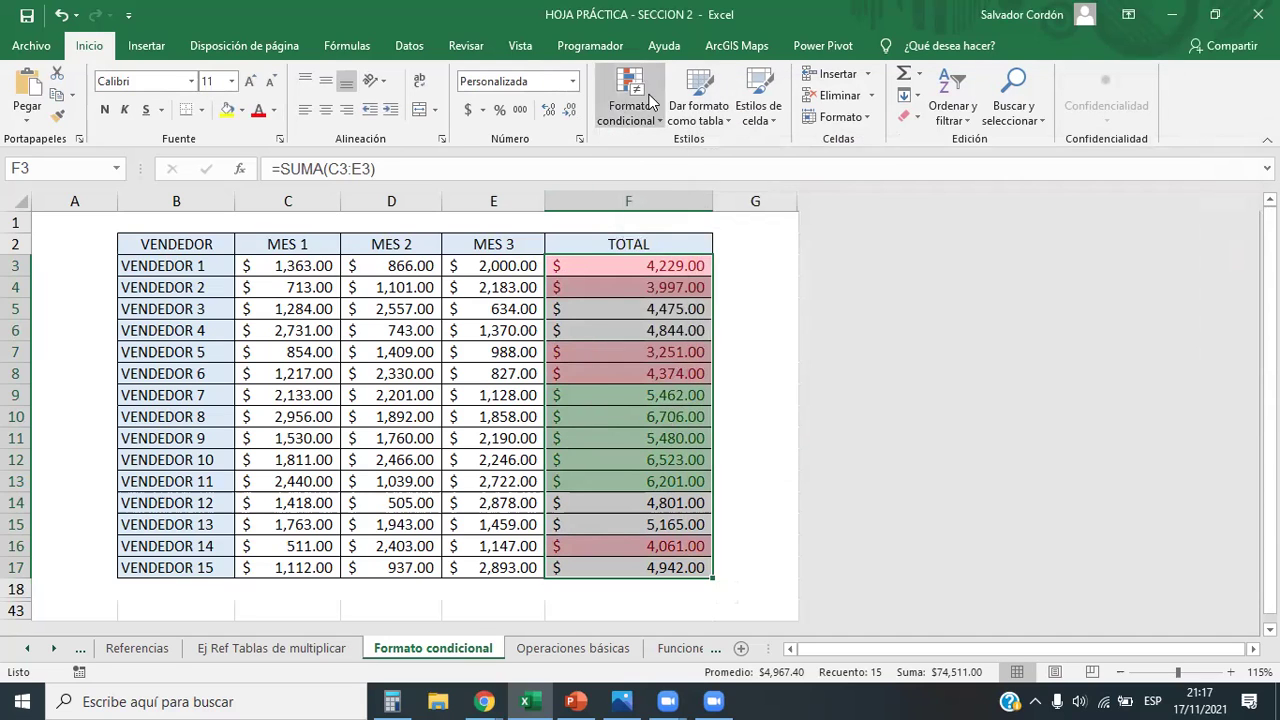
mouse_move(806, 372)
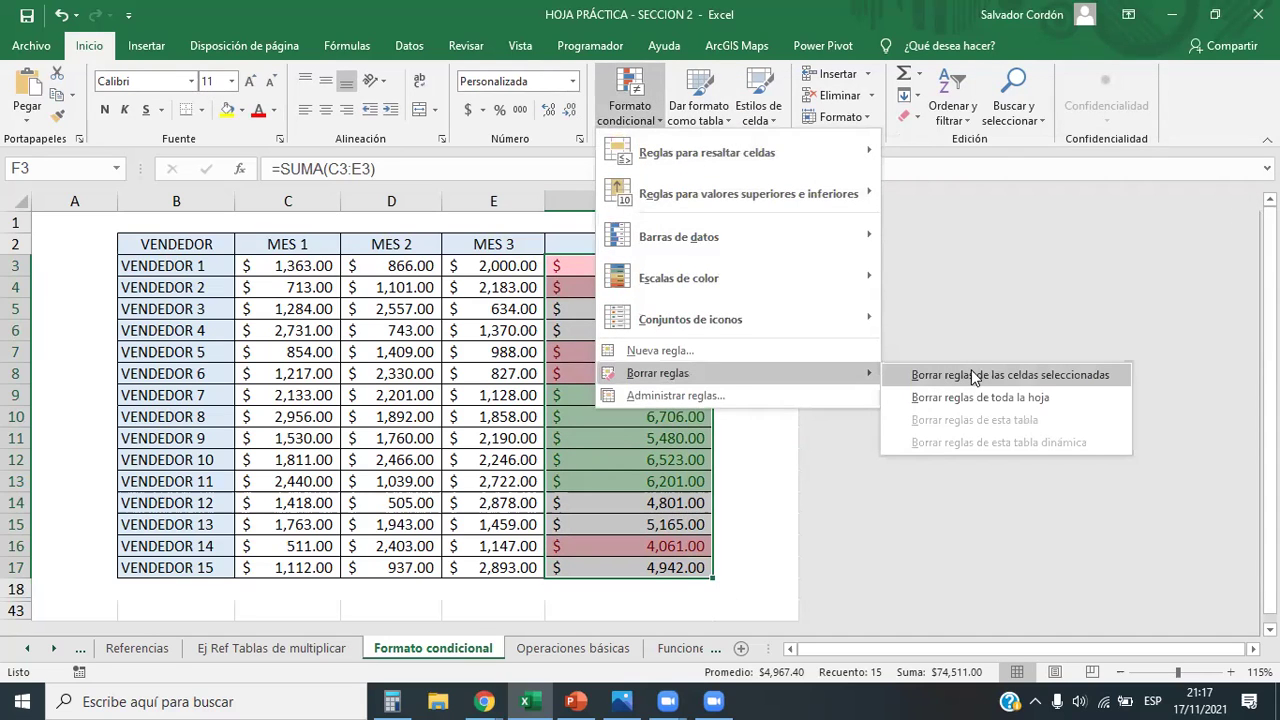
left_click(971, 371)
Apply solid blue data bars to the totals in F3:F17 and widen column F slightly
left_click_drag(677, 263, 663, 568)
left_click(622, 88)
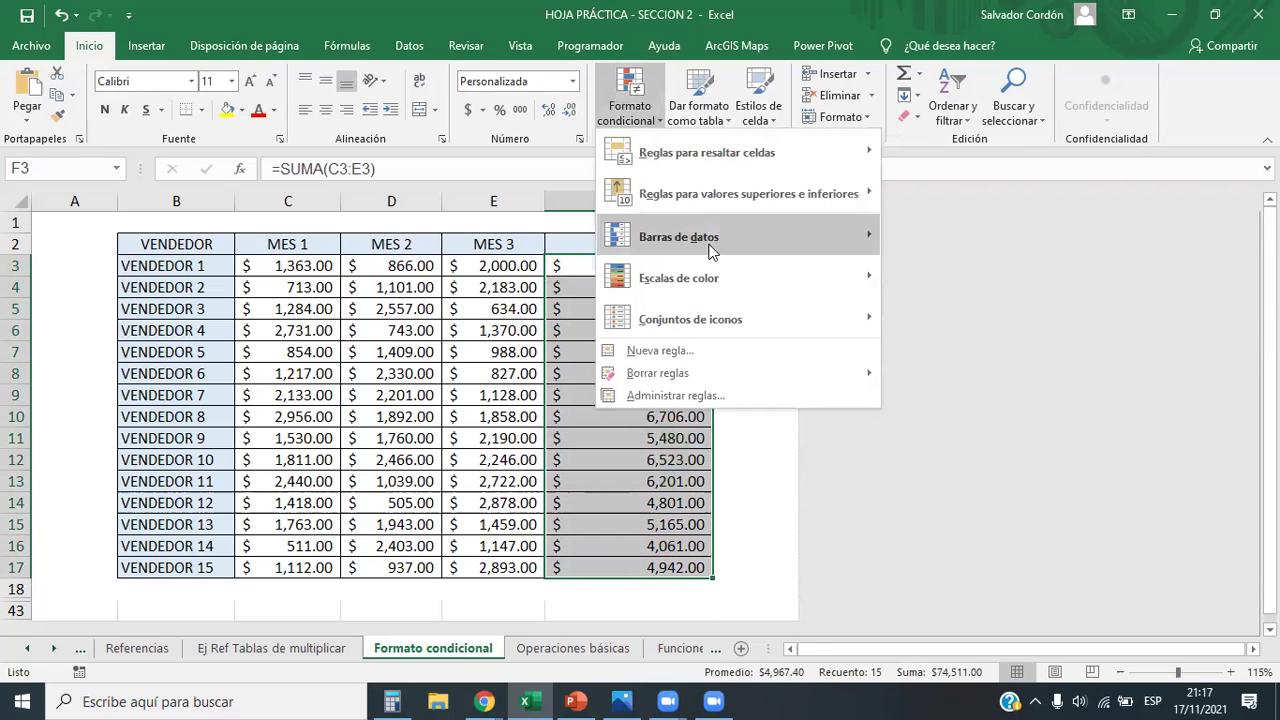
mouse_move(705, 240)
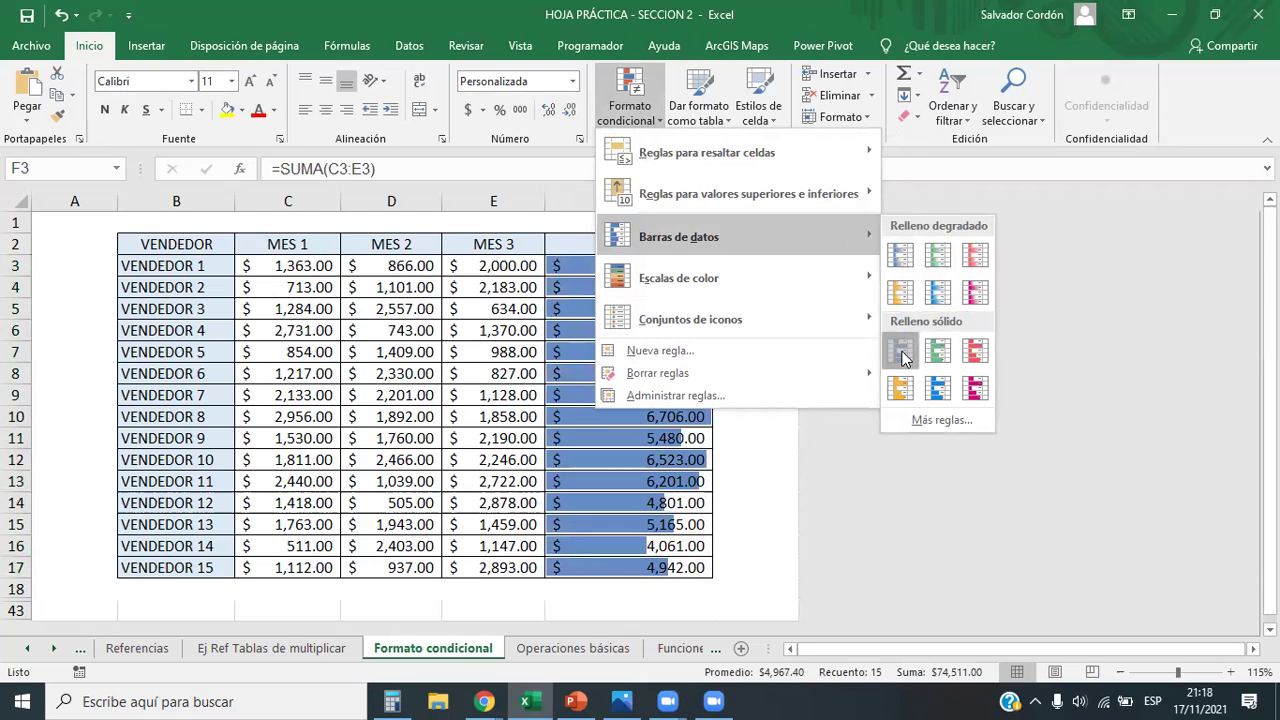
left_click(900, 350)
left_click(694, 463)
left_click_drag(712, 201, 741, 201)
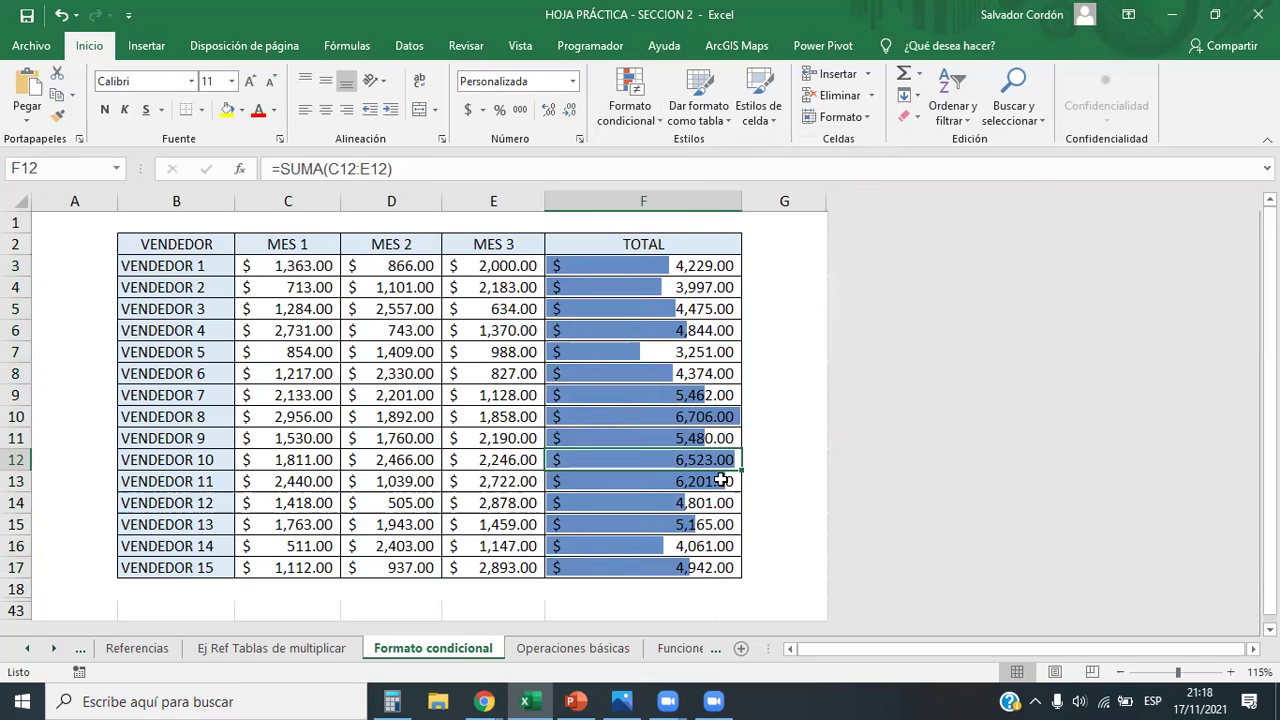
Replace VENDEDOR 2's total in F4 with 10000 and compare its data bar with VENDEDOR 8's
left_click(727, 418)
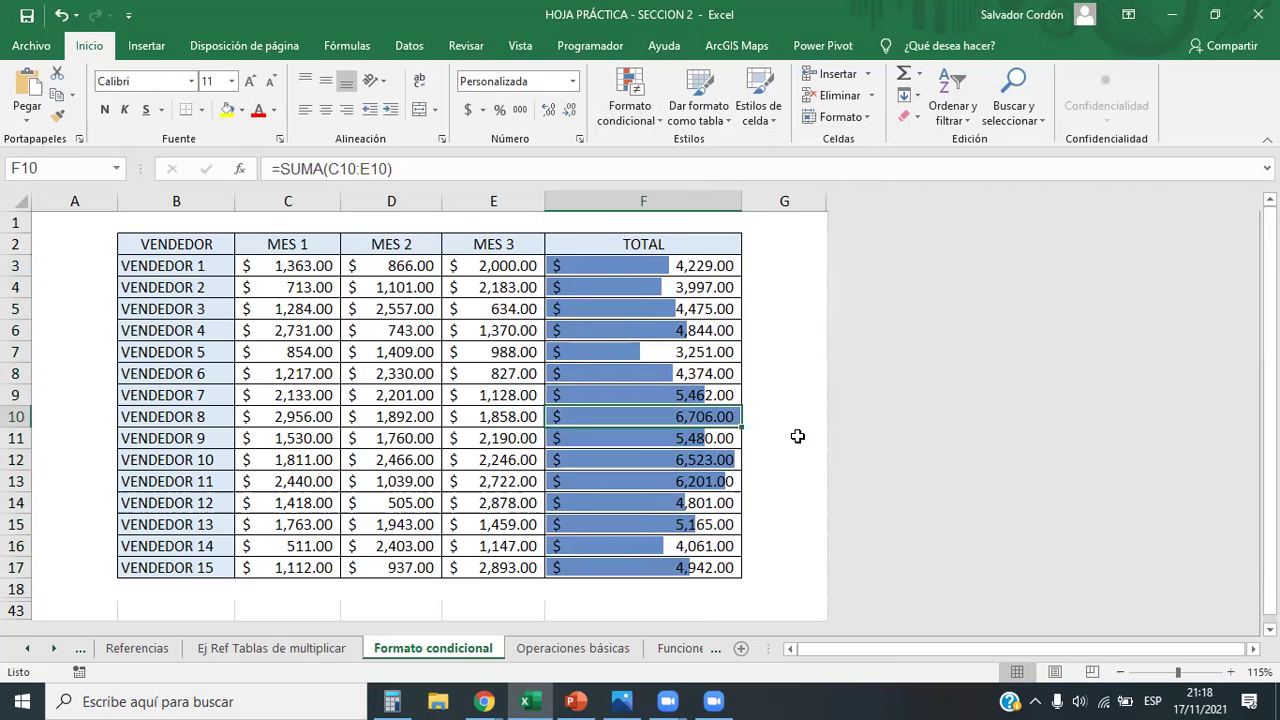
left_click(684, 287)
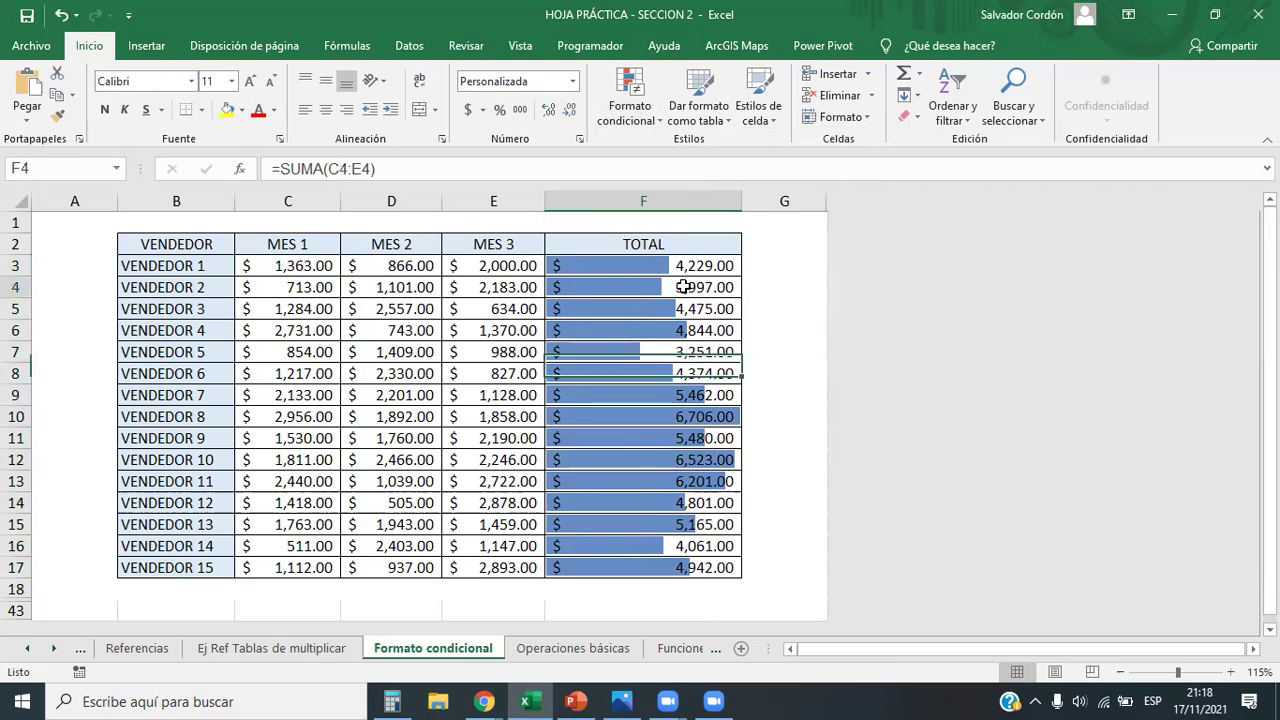
type("10000")
key("Return")
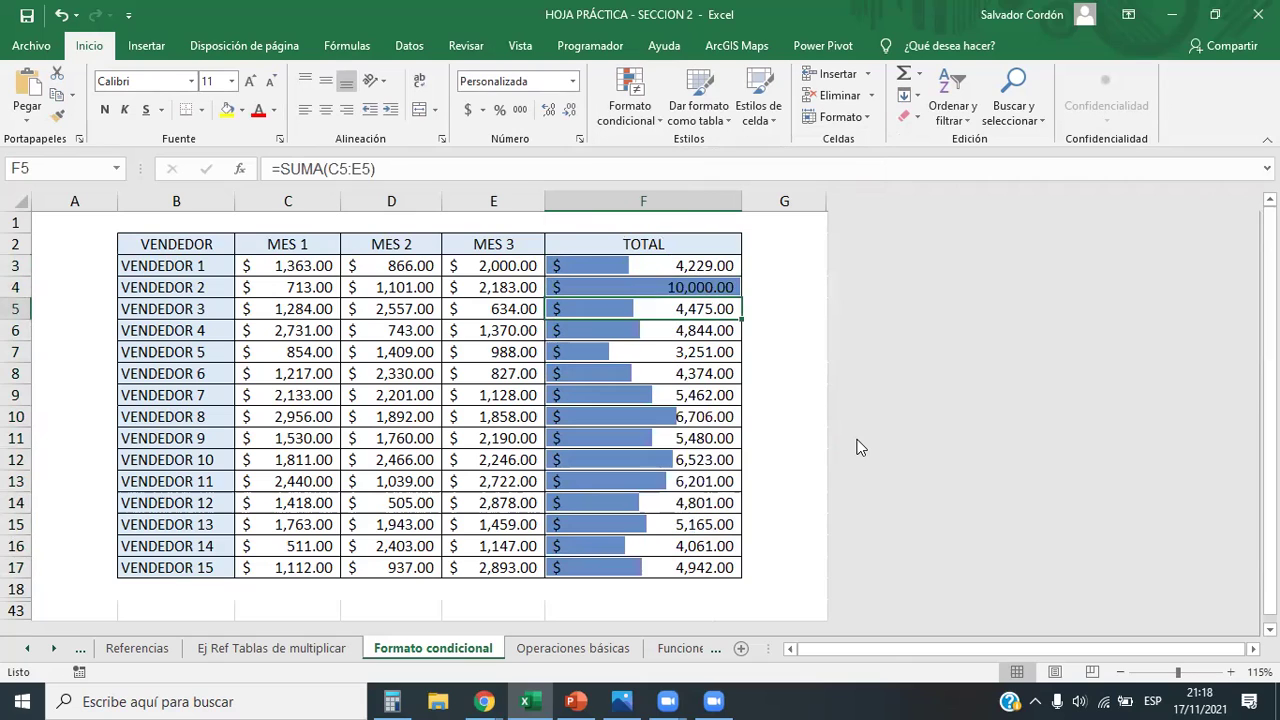
left_click(728, 292)
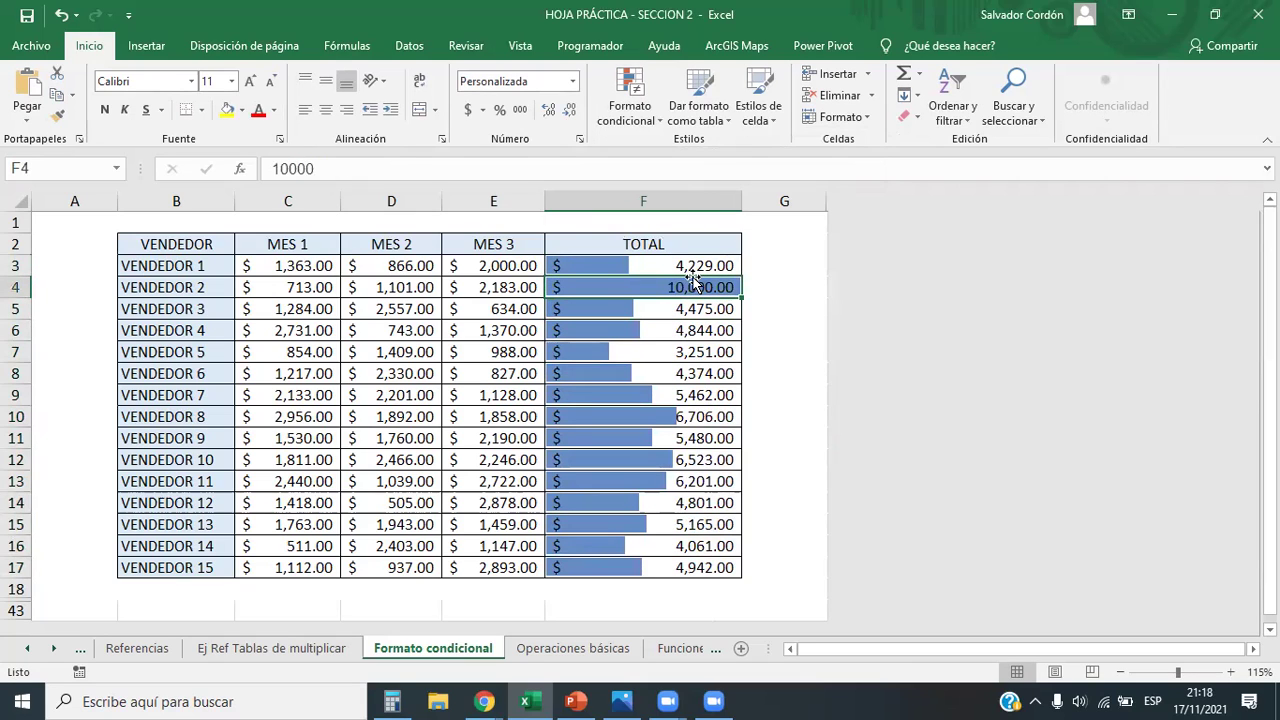
left_click(670, 415)
left_click(695, 288)
left_click(711, 417)
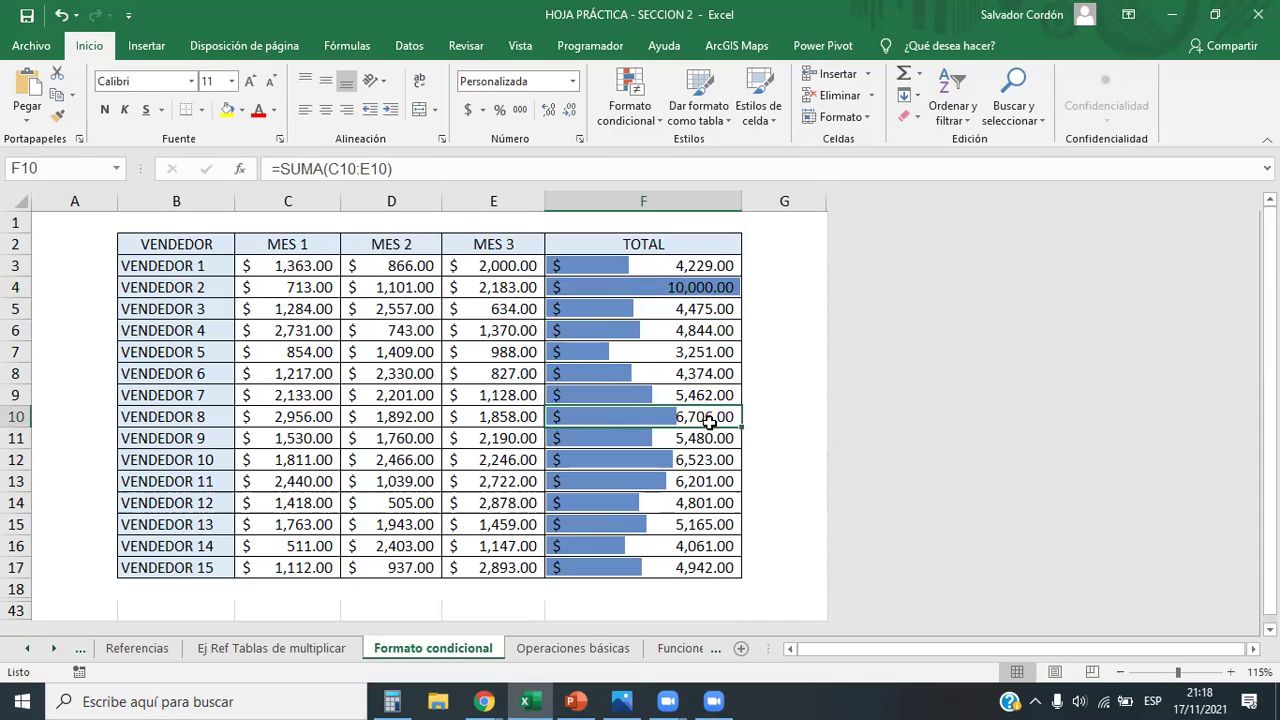
left_click(680, 290)
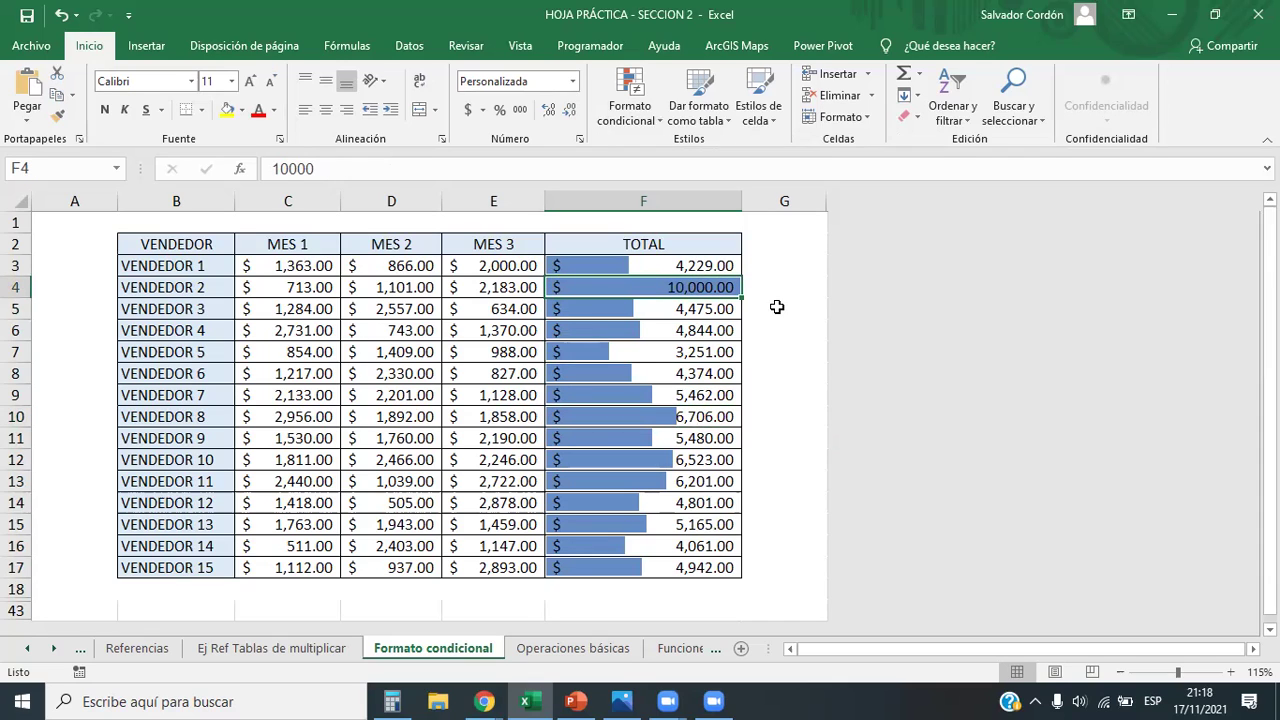
Replace VENDEDOR 1's total in F3 with 5000, then undo both test changes in the totals
left_click(645, 269)
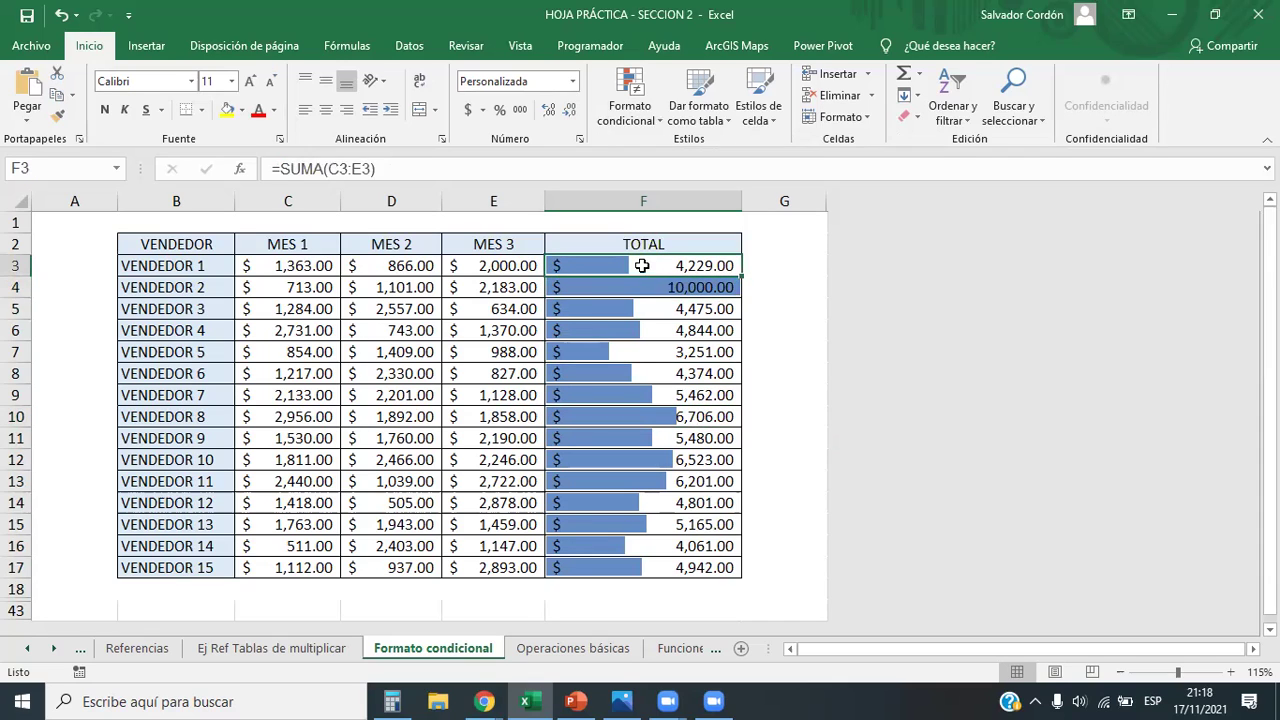
type("5000")
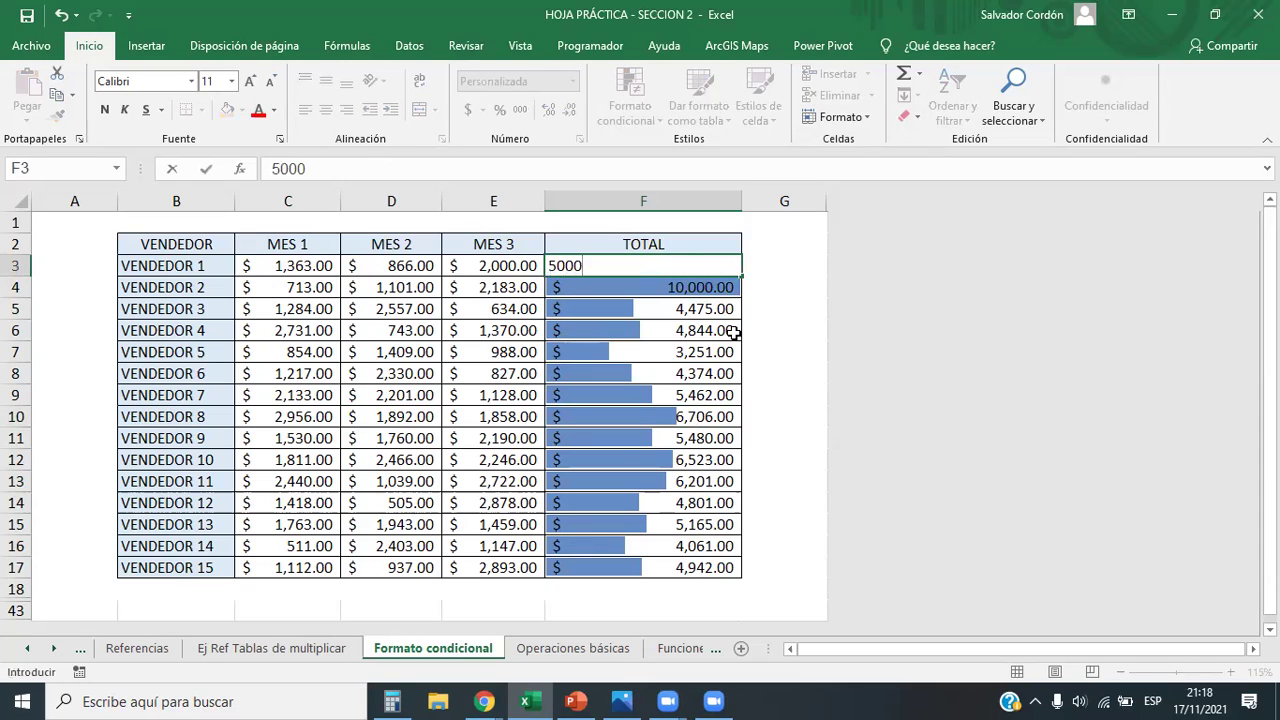
key("Return")
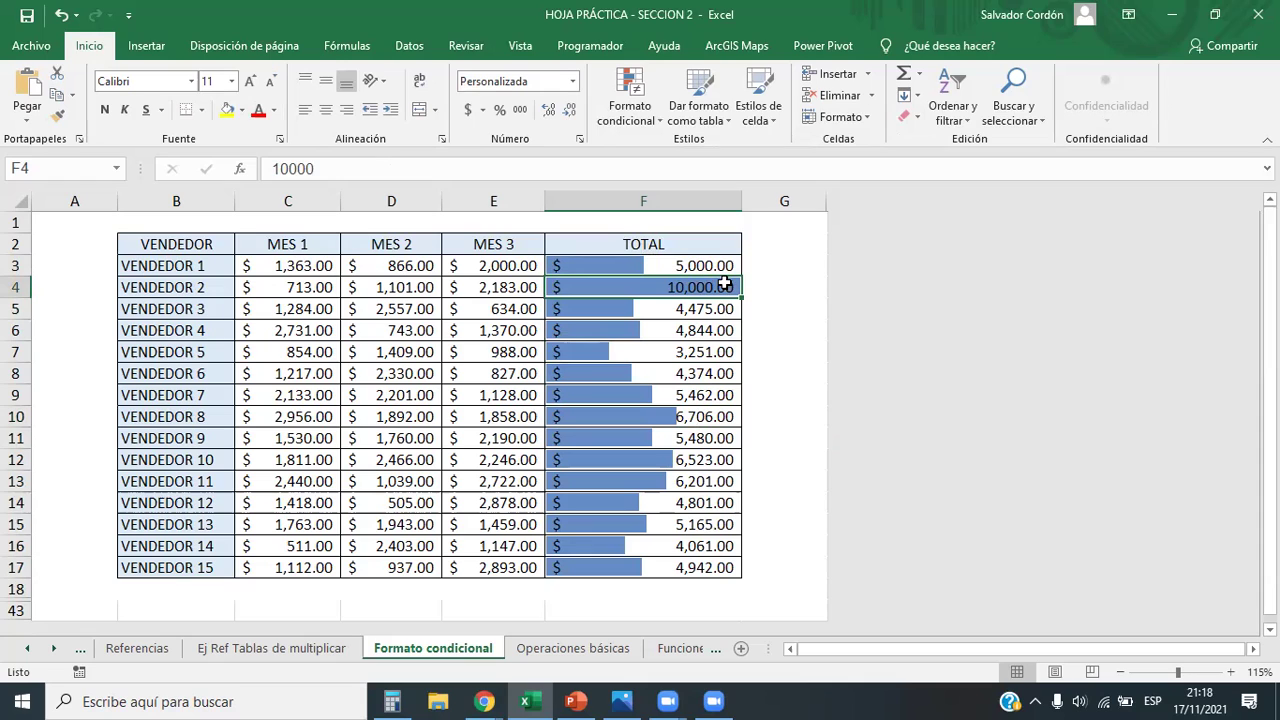
key("ctrl+z")
key("ctrl+z")
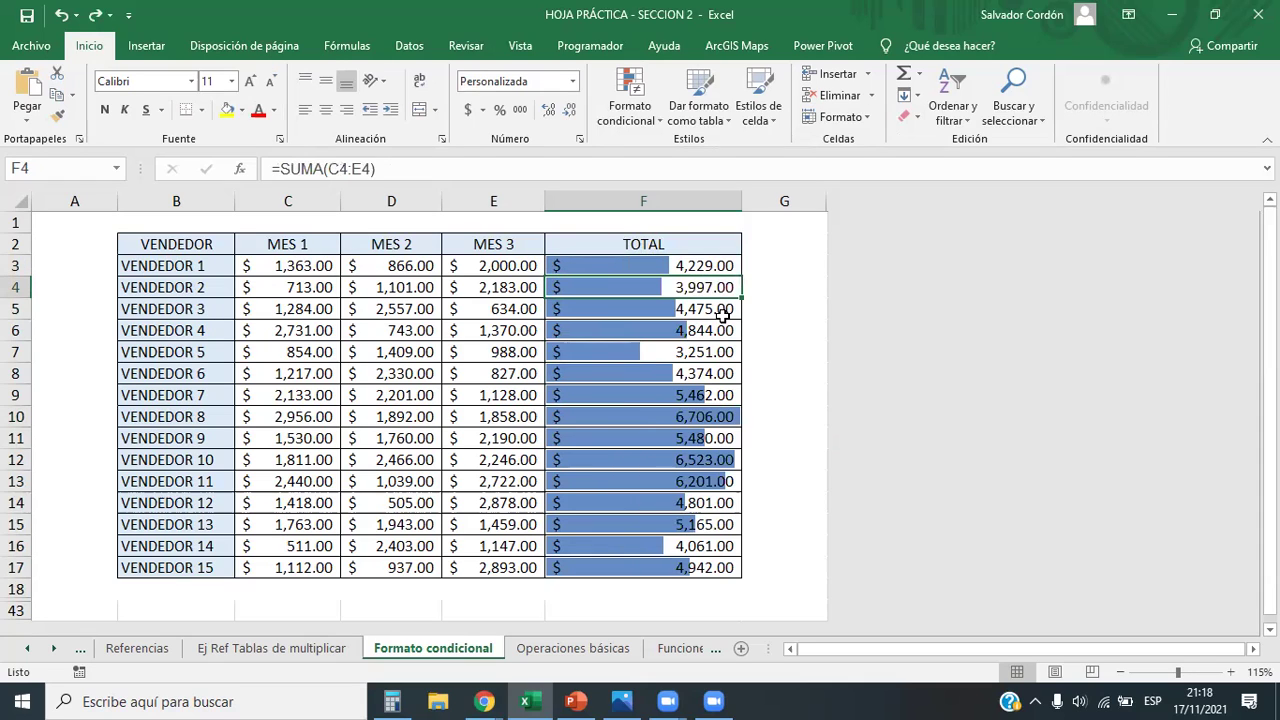
Clear the data bar formatting from the totals in F3:F17
left_click_drag(700, 265, 712, 568)
left_click(645, 108)
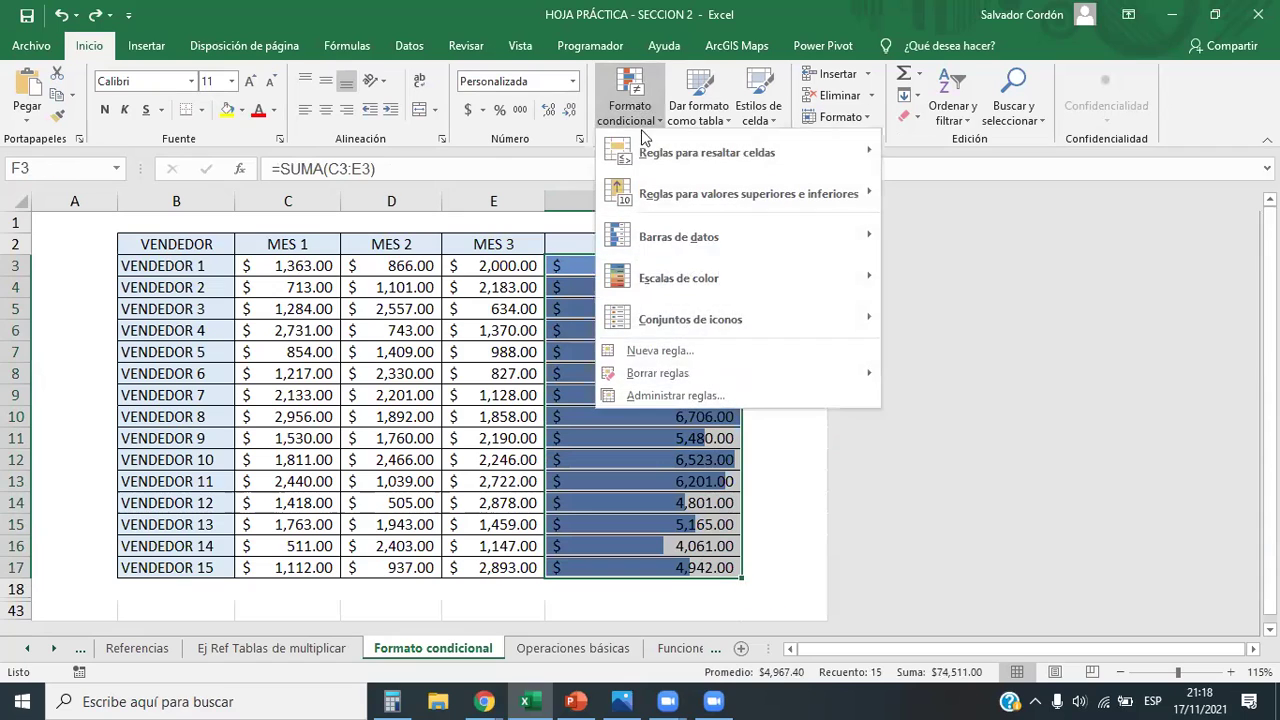
mouse_move(727, 369)
left_click(928, 375)
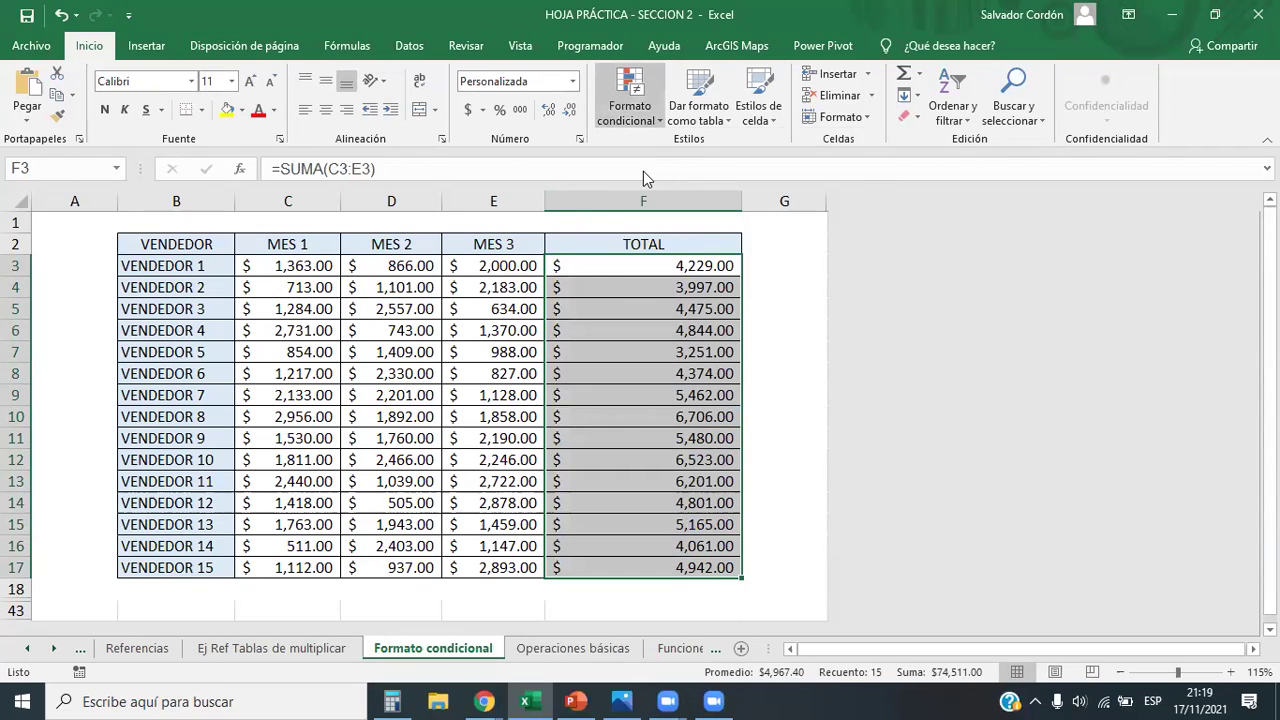
Apply the green, yellow and red color scale to the totals in F3:F17
left_click(630, 105)
mouse_move(862, 287)
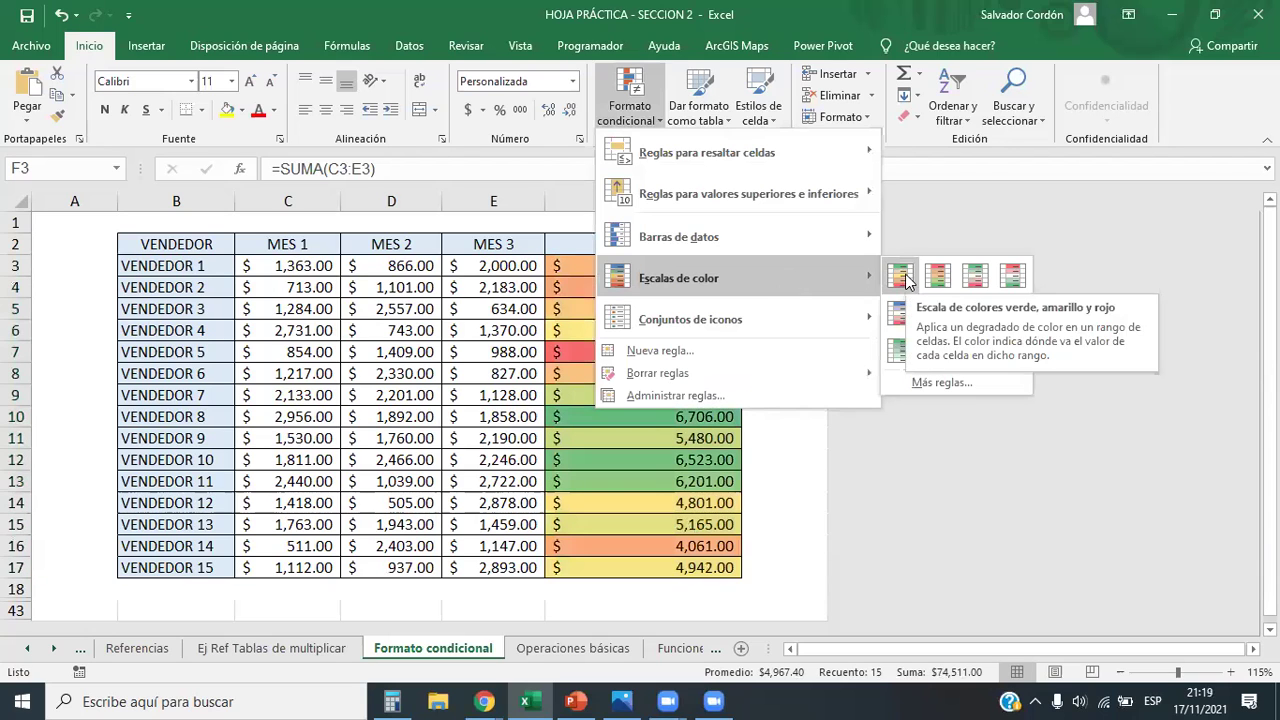
left_click(900, 279)
left_click(653, 323)
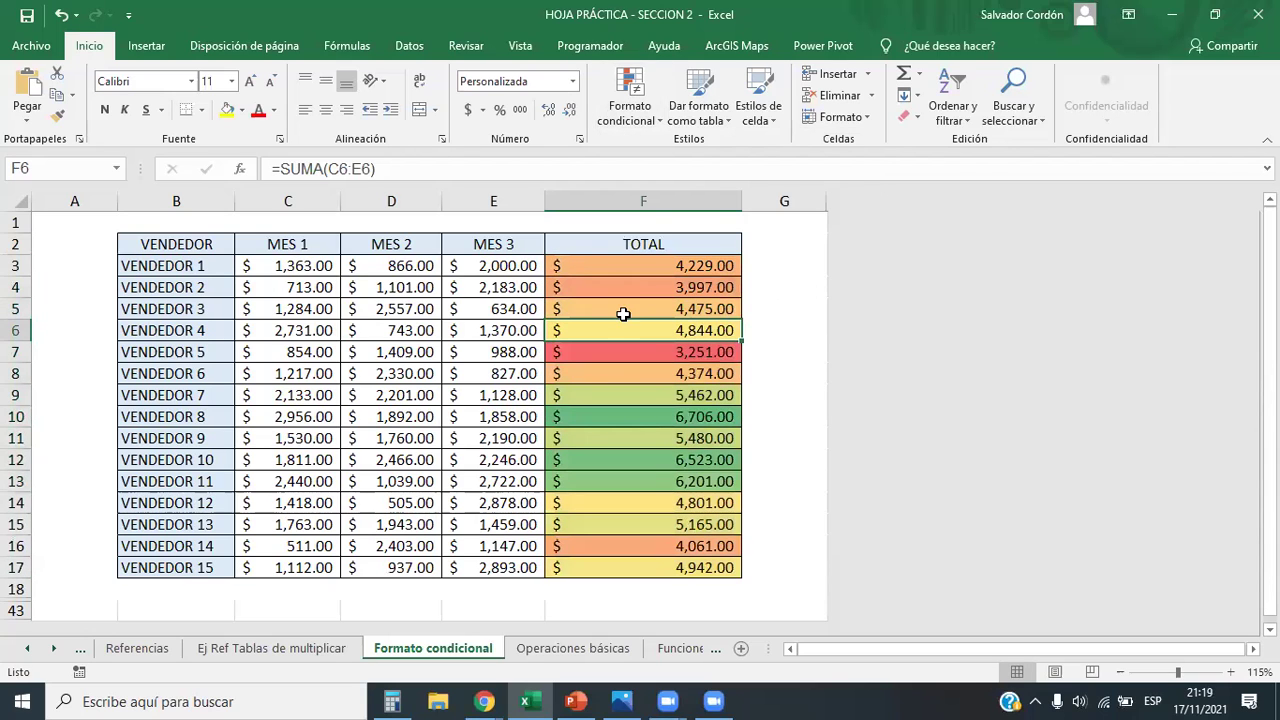
Sort the vendor table by TOTAL from largest to smallest, expanding the selection to the adjacent columns
left_click_drag(653, 268, 656, 567)
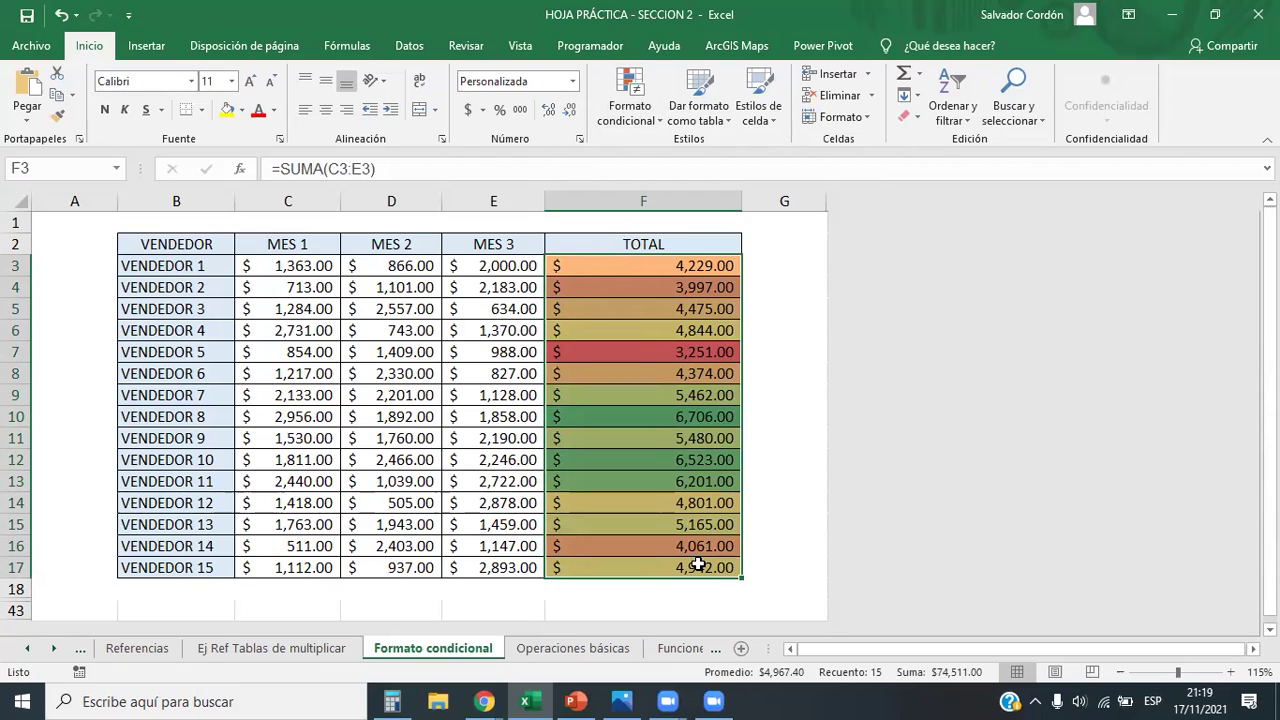
left_click(965, 108)
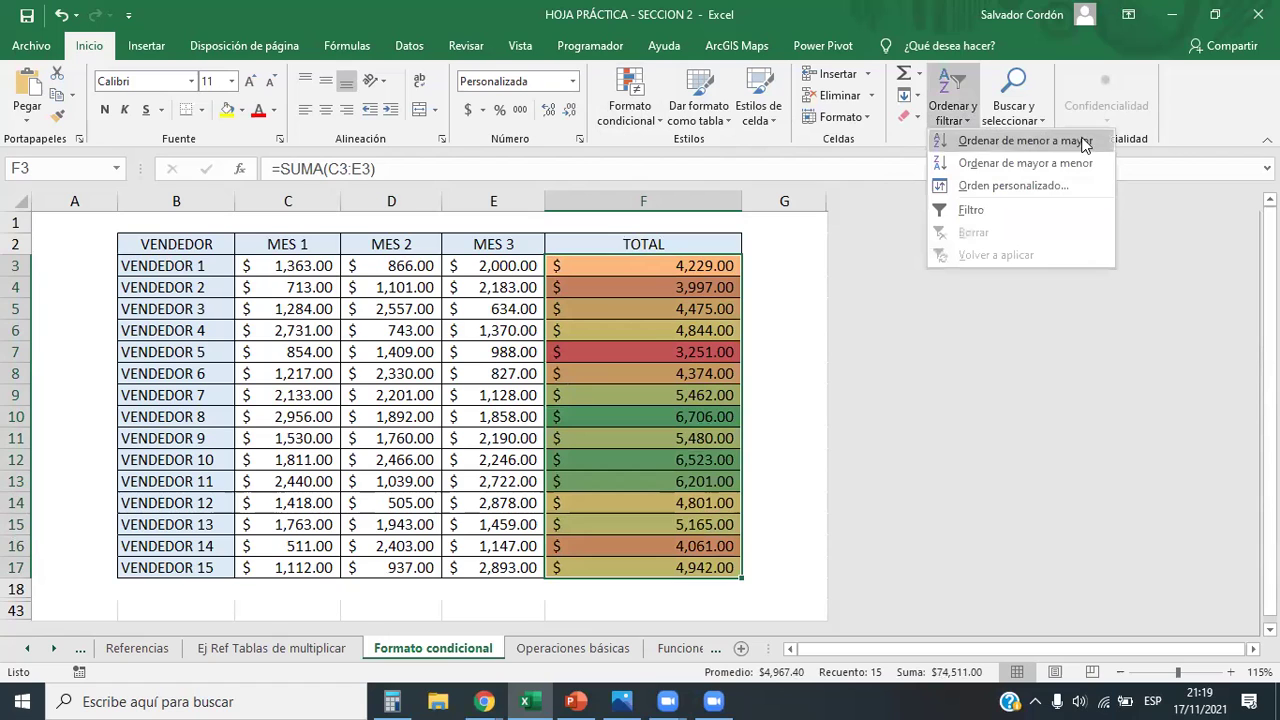
left_click(1044, 167)
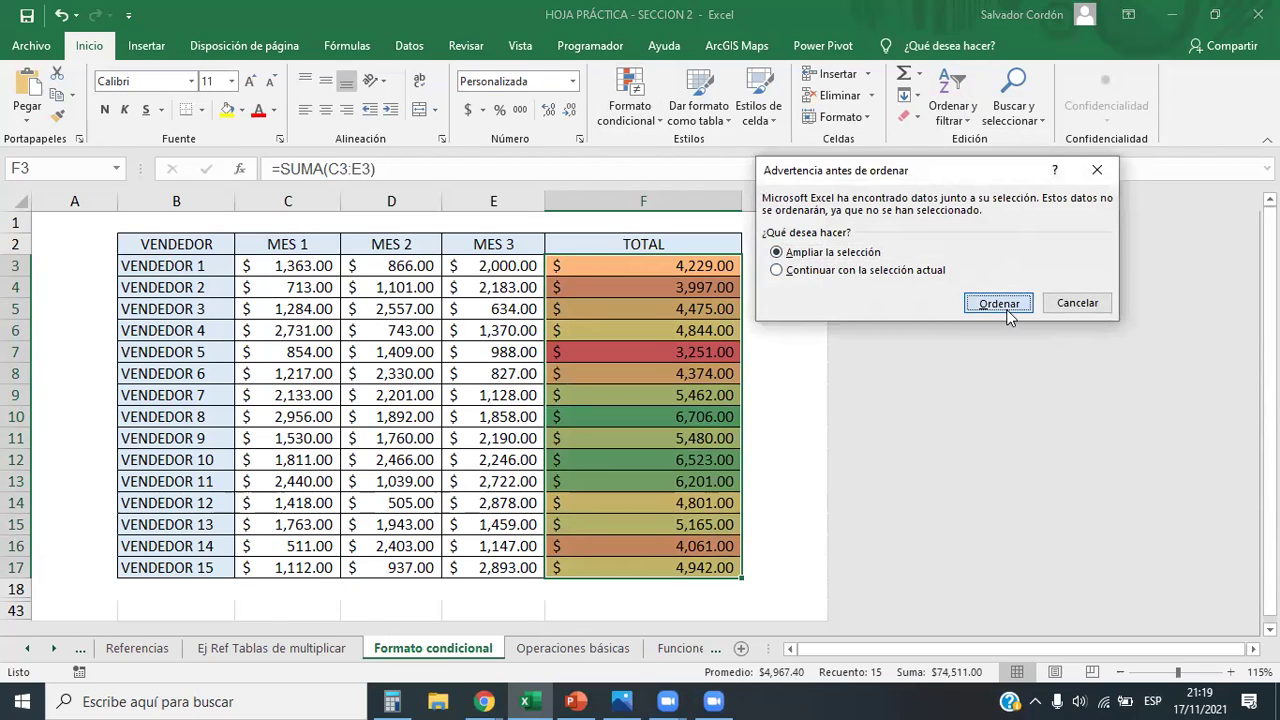
left_click(998, 303)
left_click(748, 400)
Review the color scale rule applied to the totals in F3:F17 in the rules manager, and close it without changes
left_click_drag(678, 268, 712, 568)
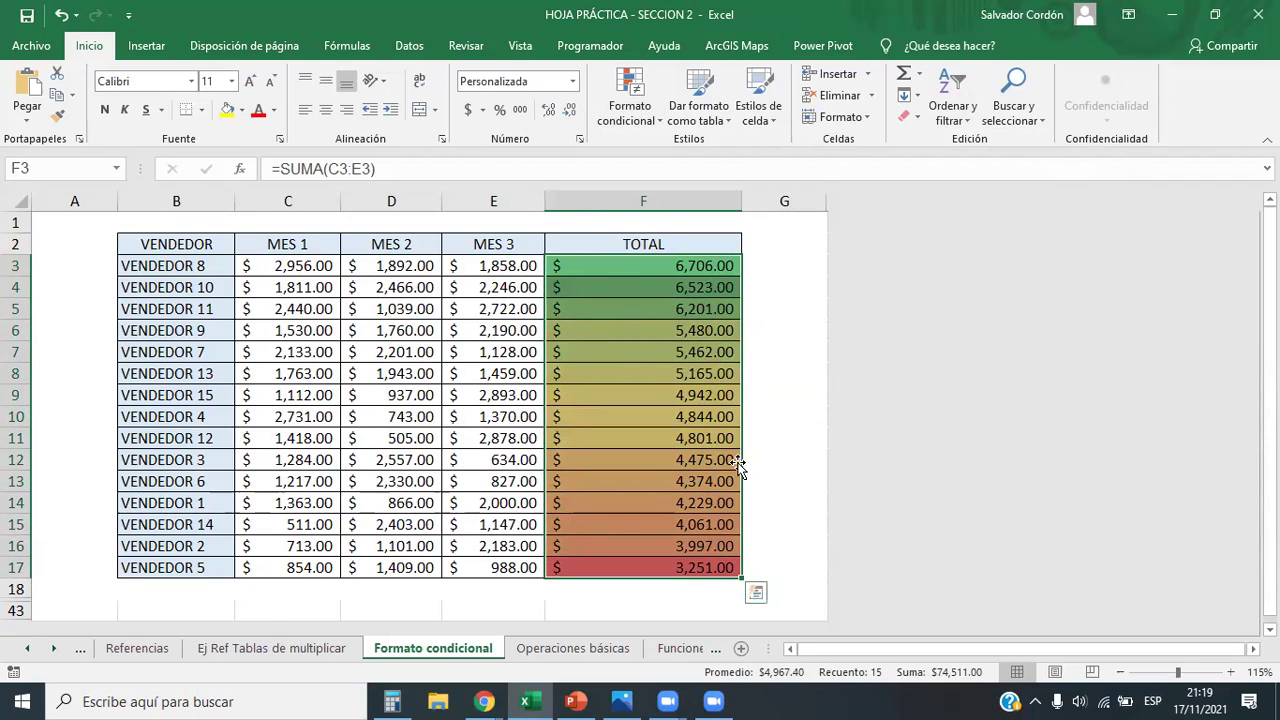
left_click(630, 100)
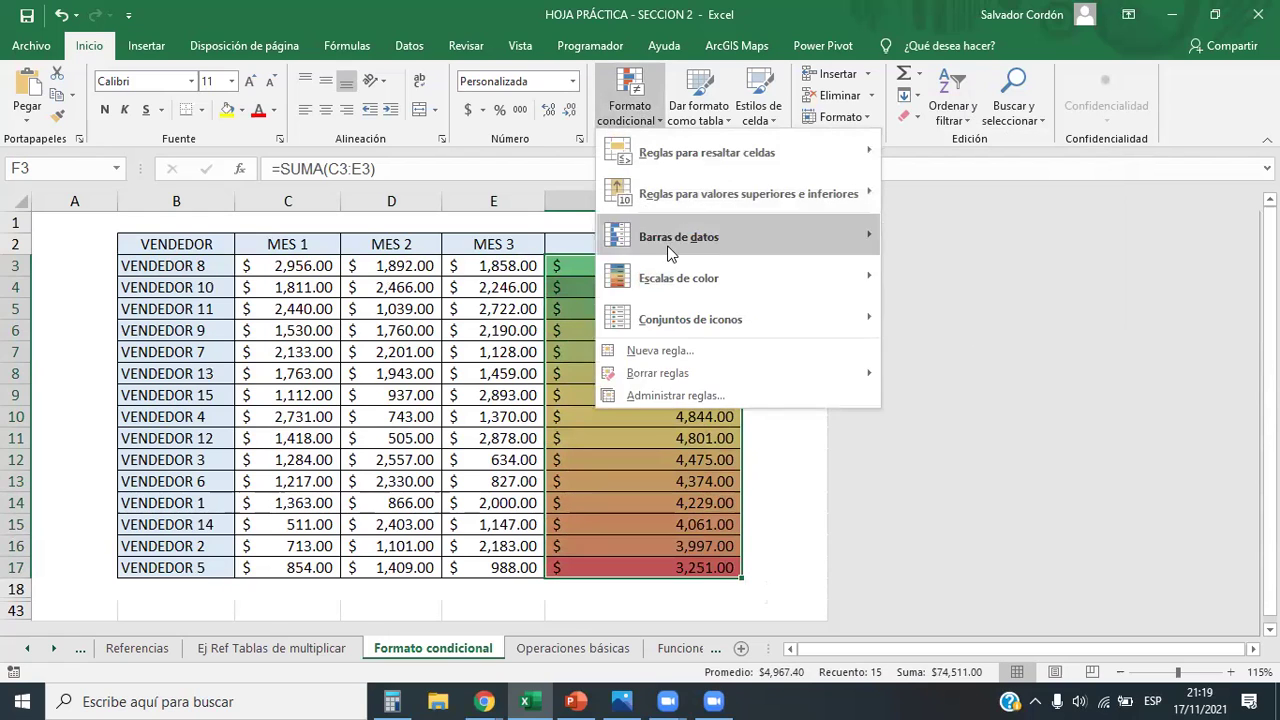
left_click(703, 396)
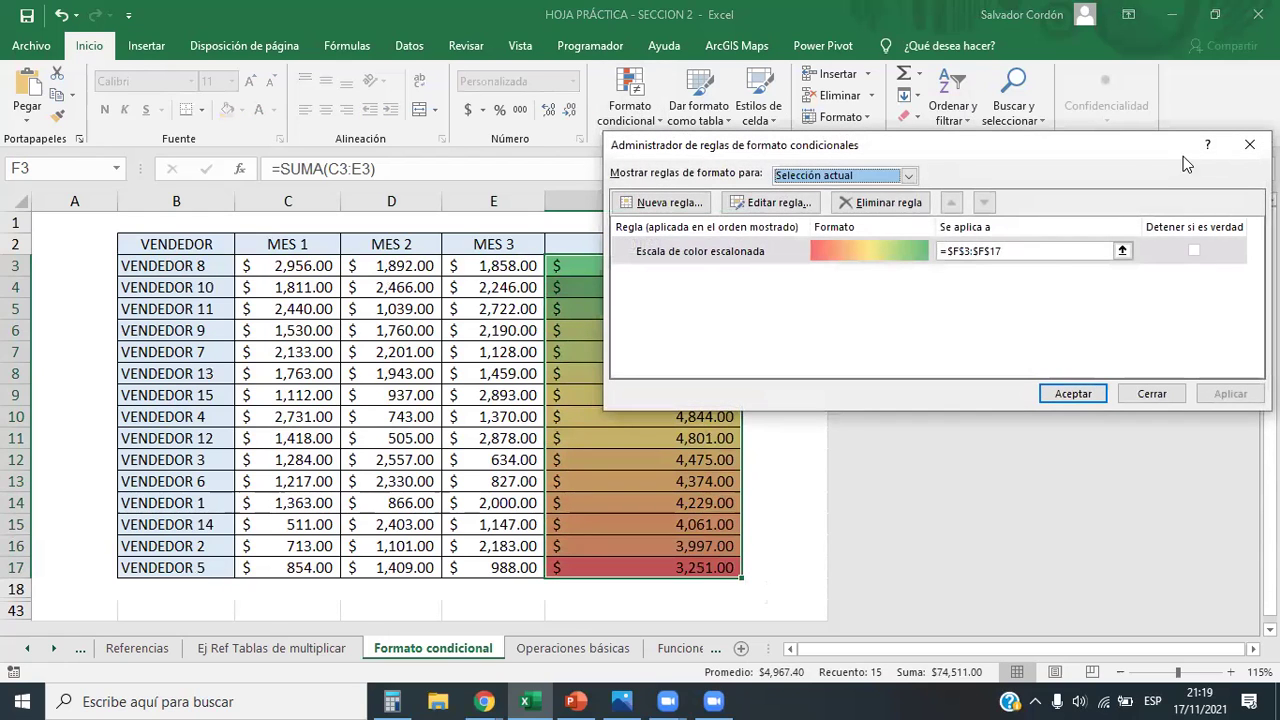
left_click_drag(1117, 148, 900, 187)
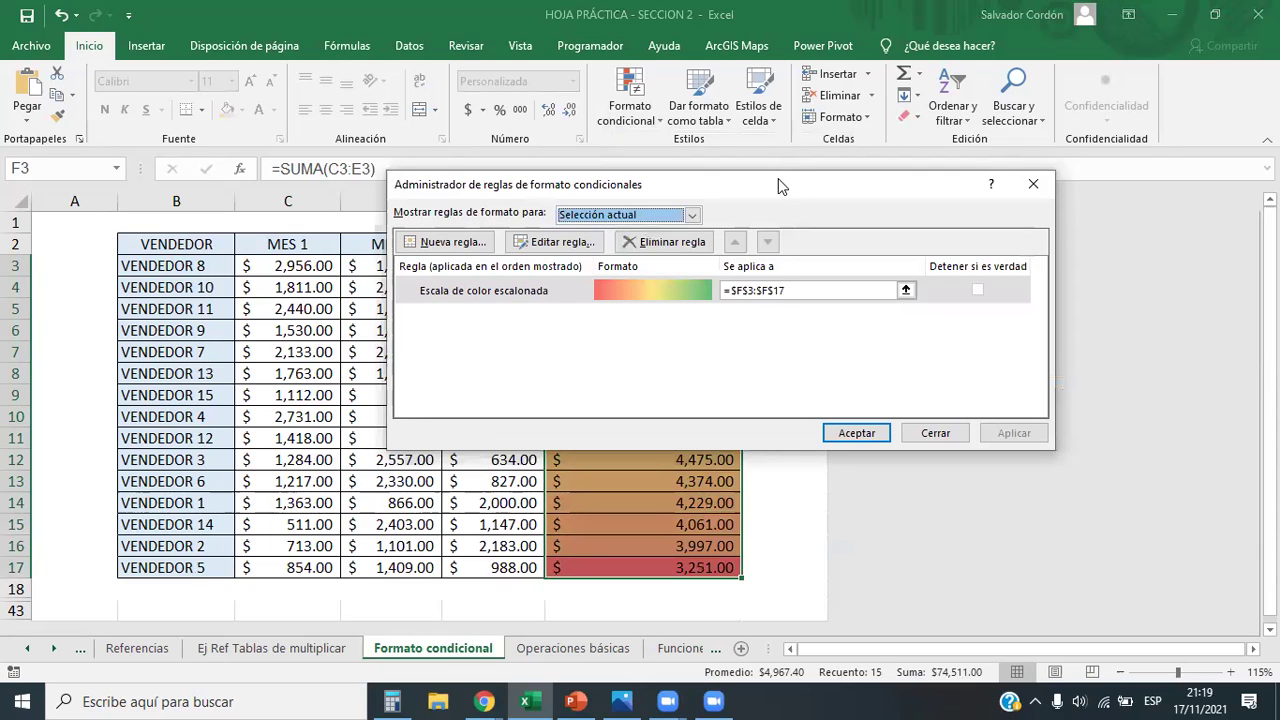
left_click_drag(778, 178, 732, 182)
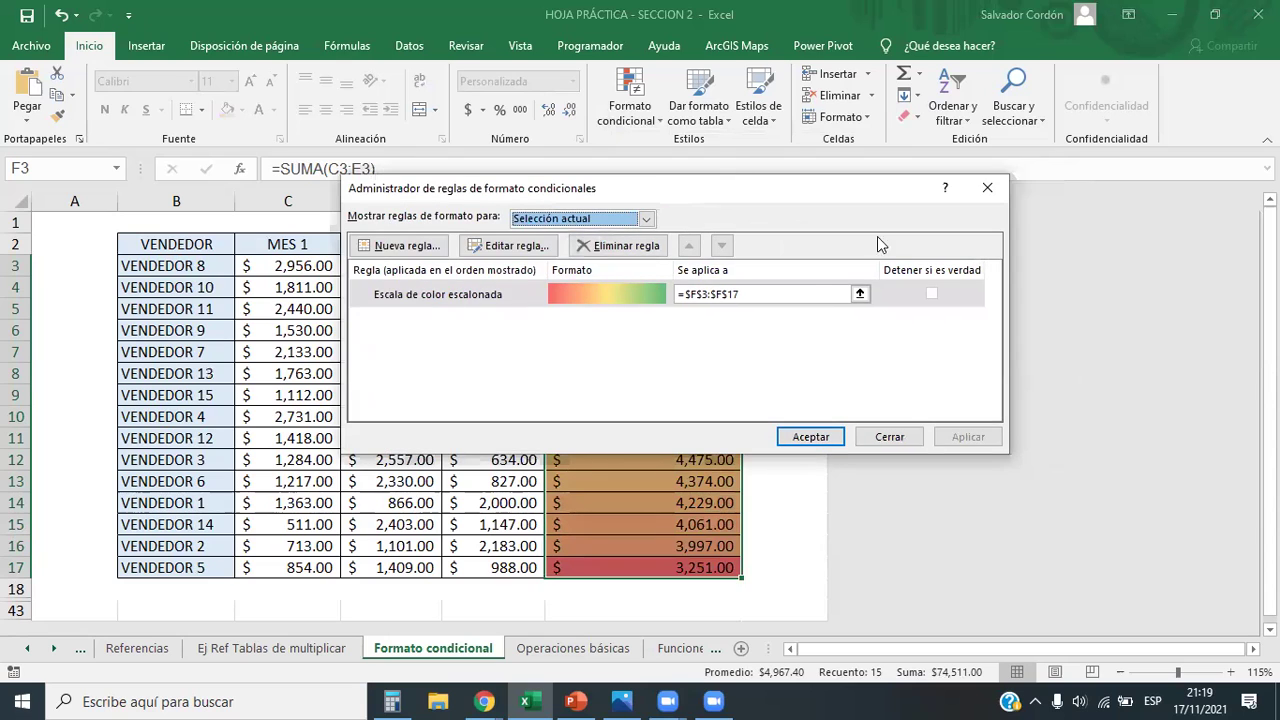
left_click(990, 192)
Clear the color scale formatting from the totals in F3:F17
left_click_drag(691, 260, 700, 572)
left_click(629, 105)
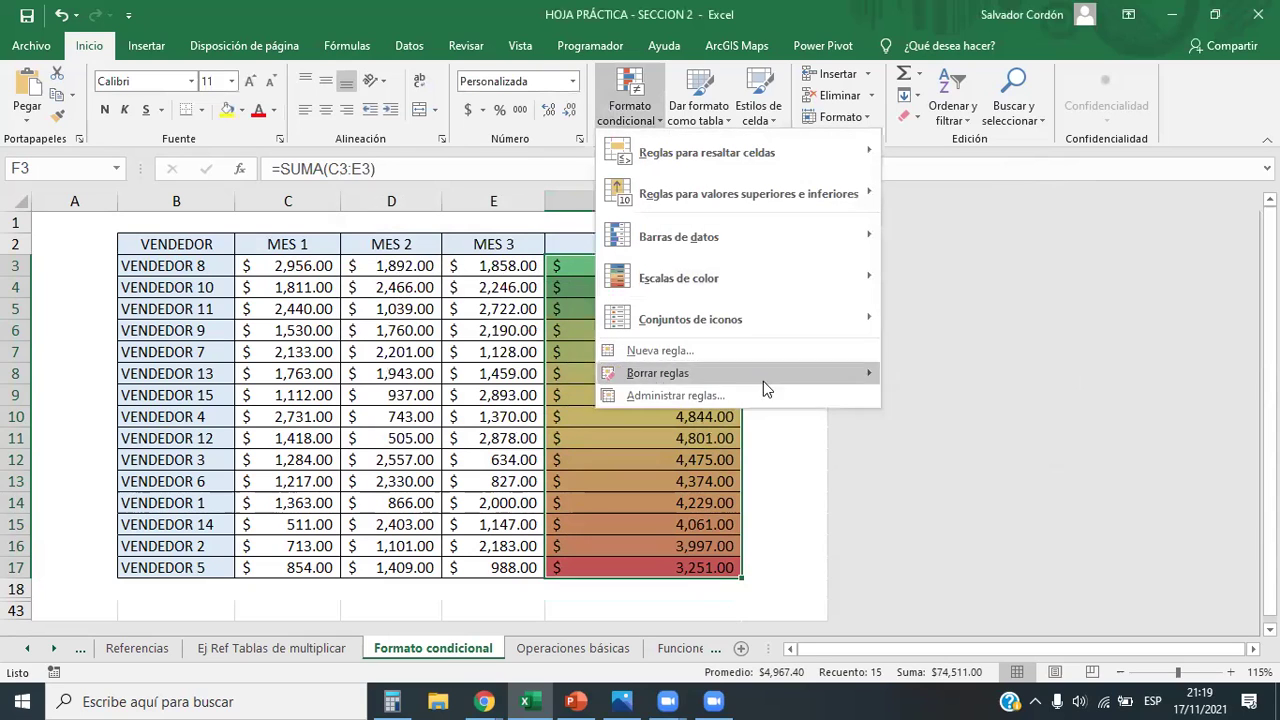
left_click(885, 371)
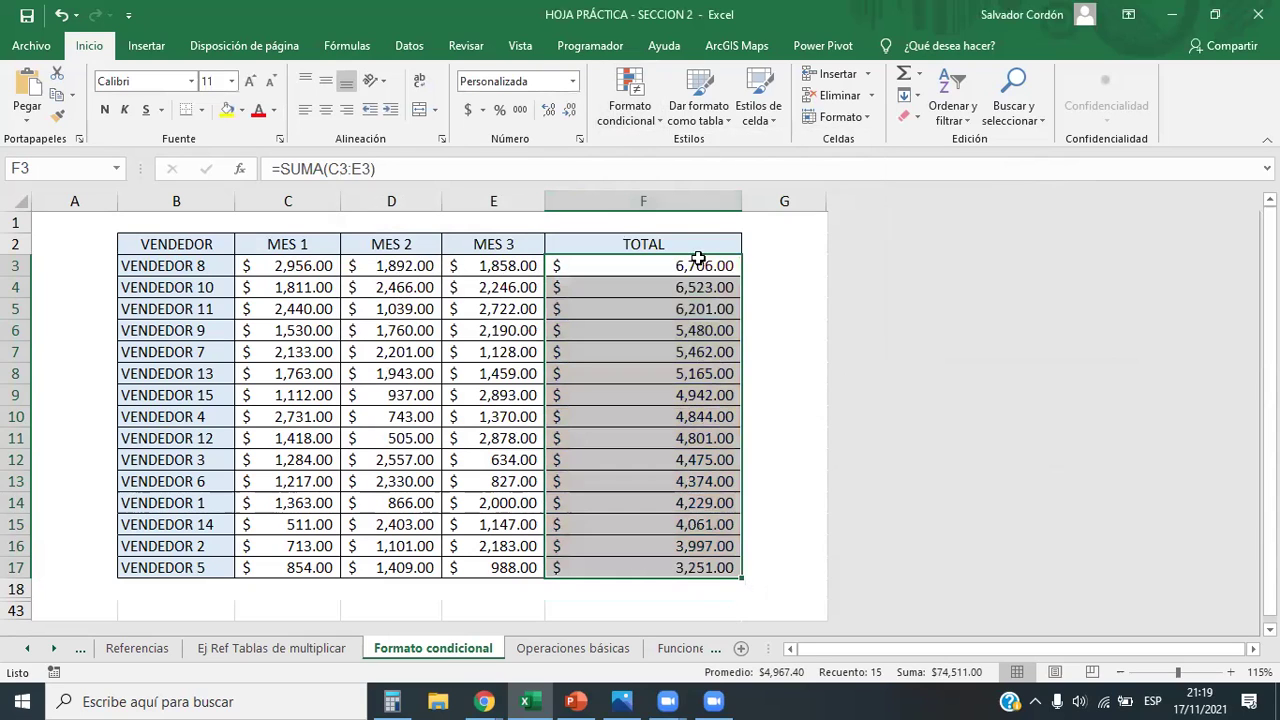
Apply the directional icon set with three colored arrows to the totals in F3:F17
left_click(625, 100)
mouse_move(771, 326)
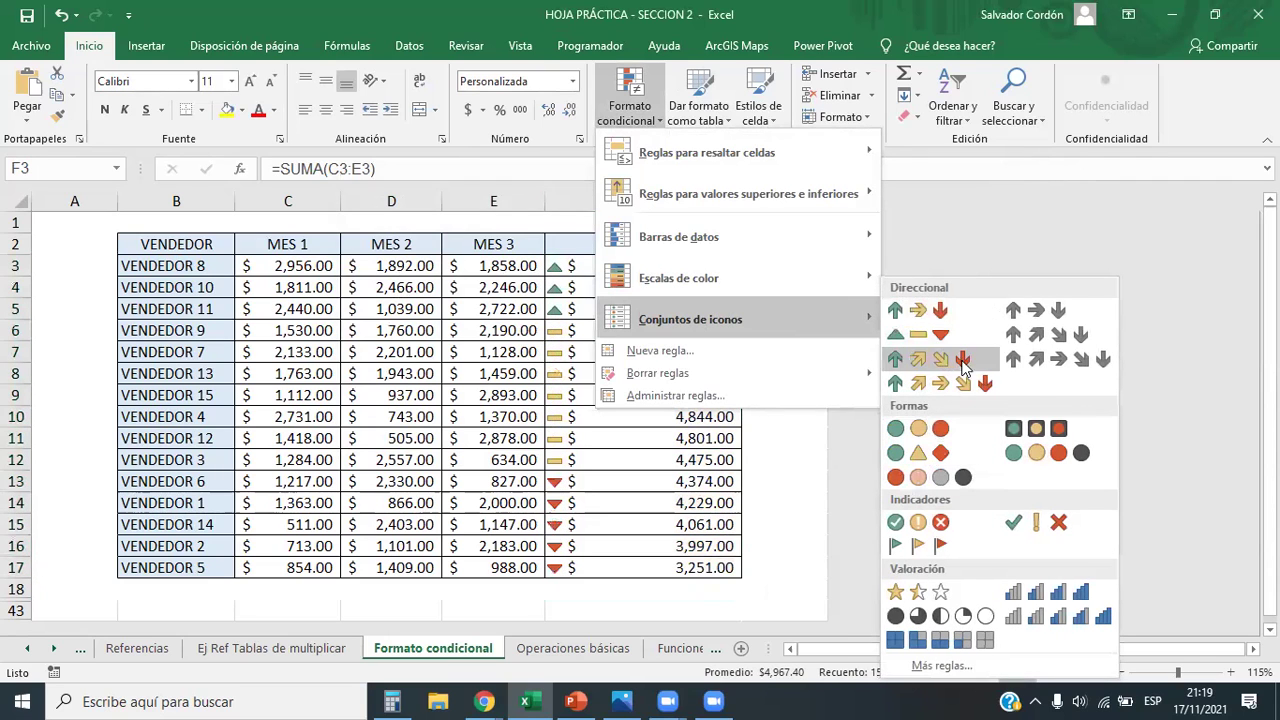
left_click(935, 312)
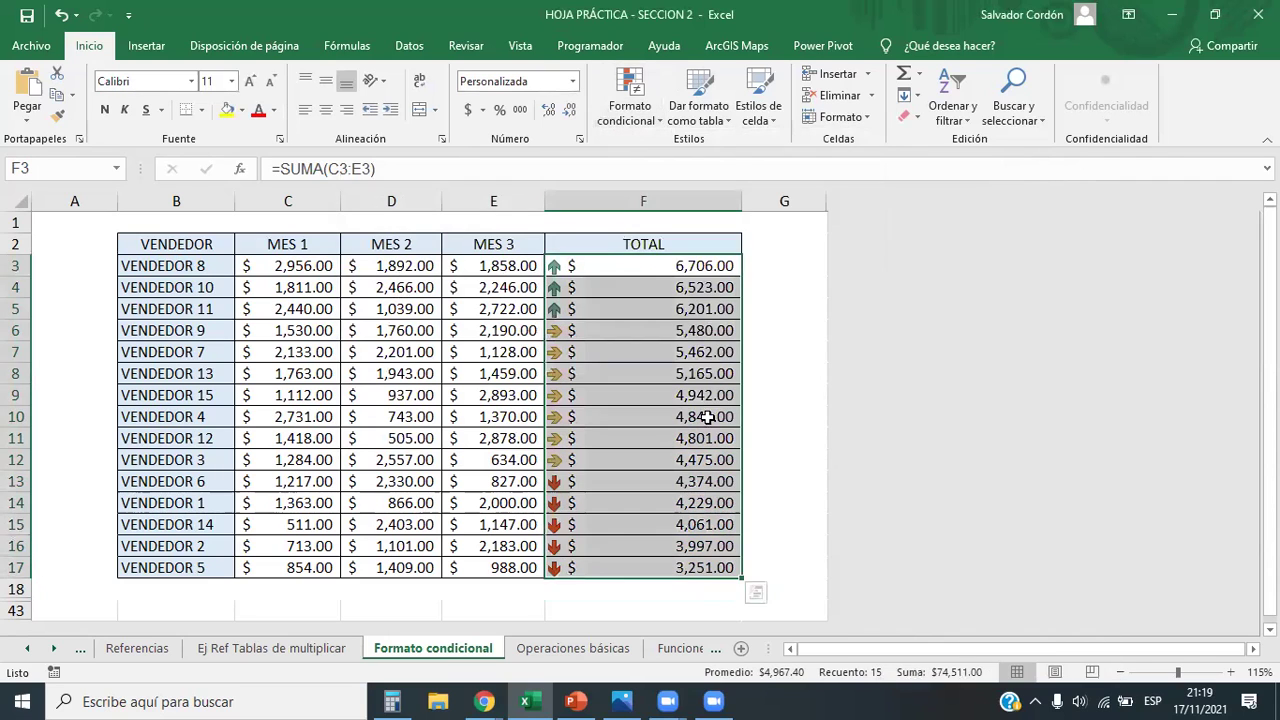
left_click(572, 312)
left_click_drag(595, 265, 605, 566)
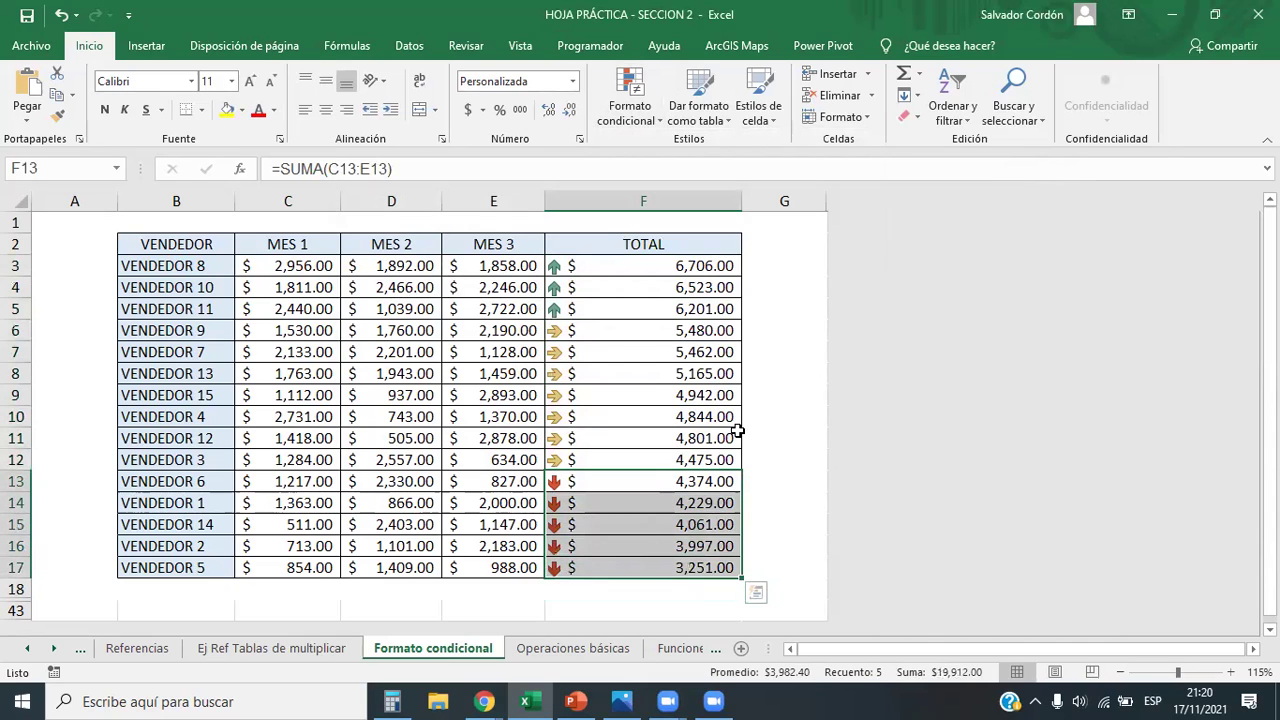
left_click_drag(614, 269, 595, 580)
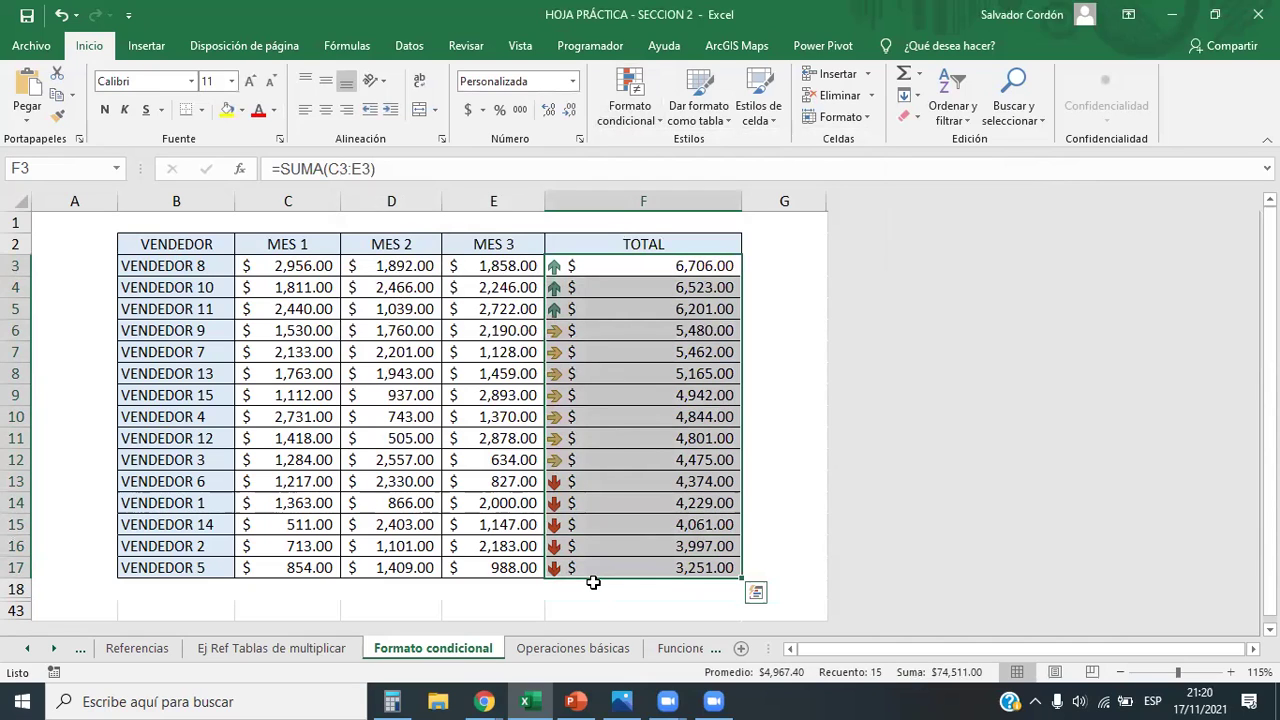
left_click_drag(586, 481, 612, 570)
Open the icon set rule for F3:F17 for editing and change both threshold types to Número
left_click_drag(644, 264, 646, 563)
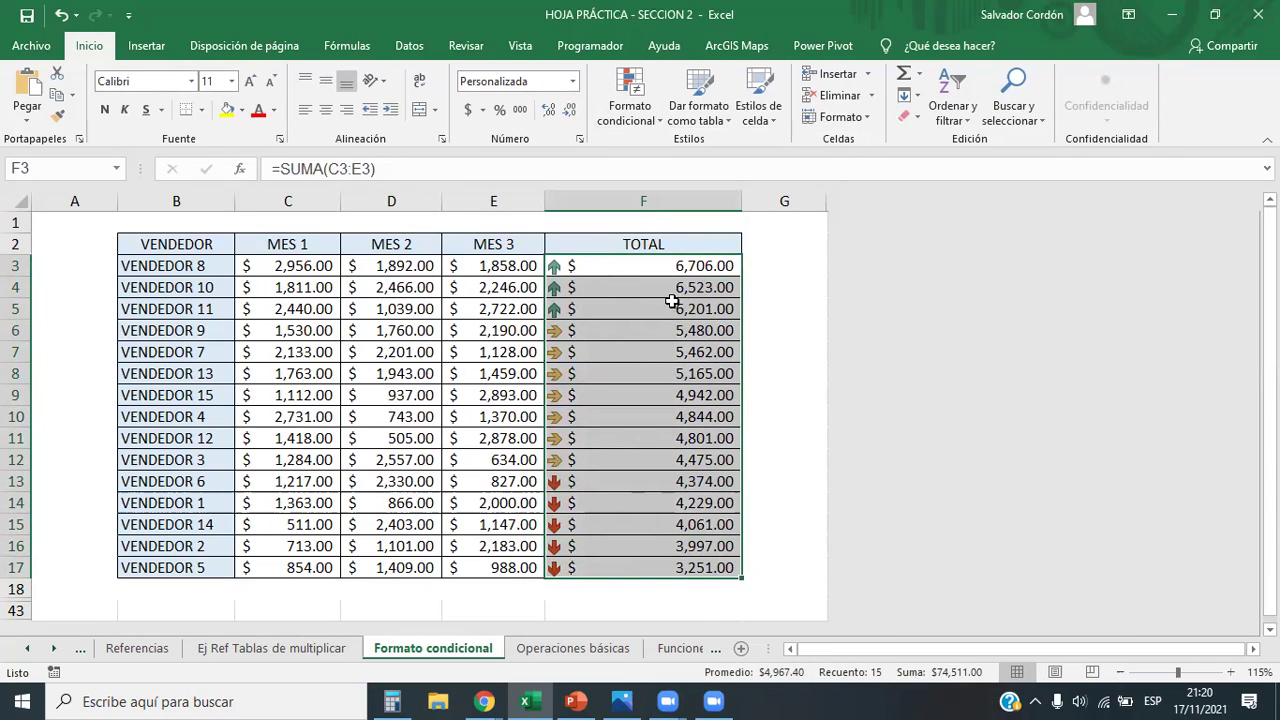
left_click(629, 105)
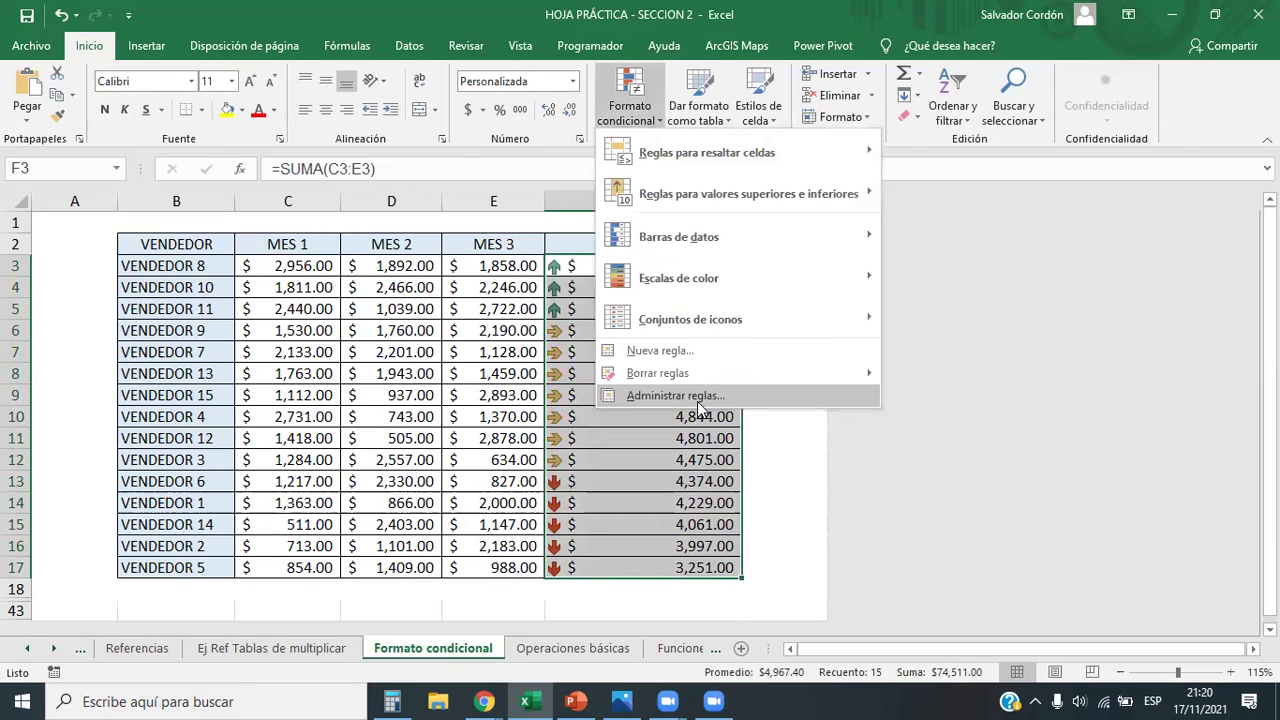
left_click(697, 401)
left_click_drag(627, 195, 837, 148)
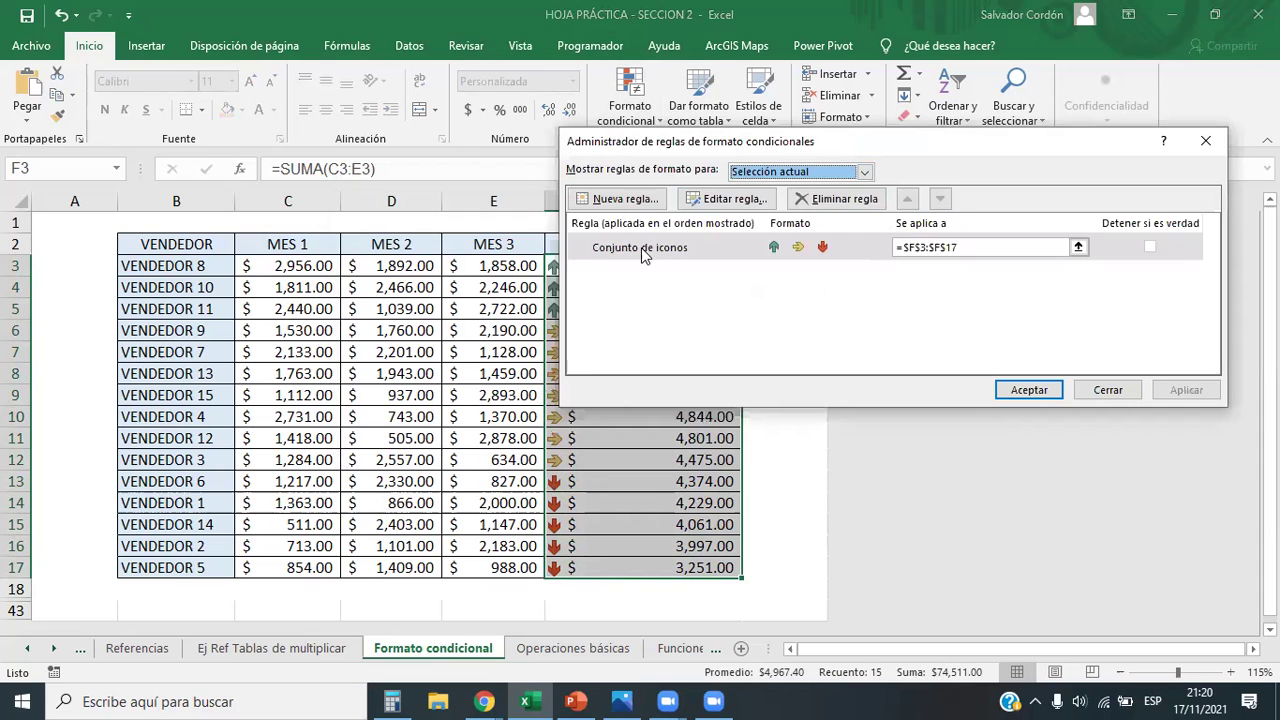
double_click(643, 251)
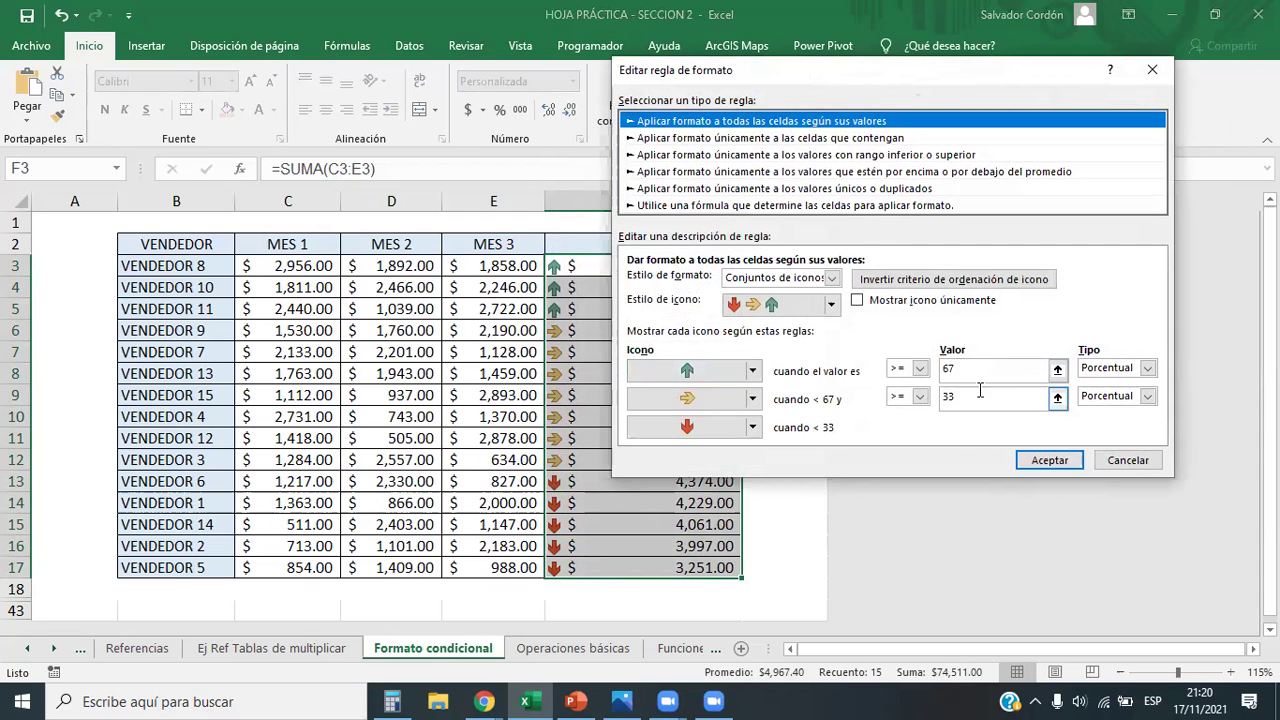
left_click(1147, 368)
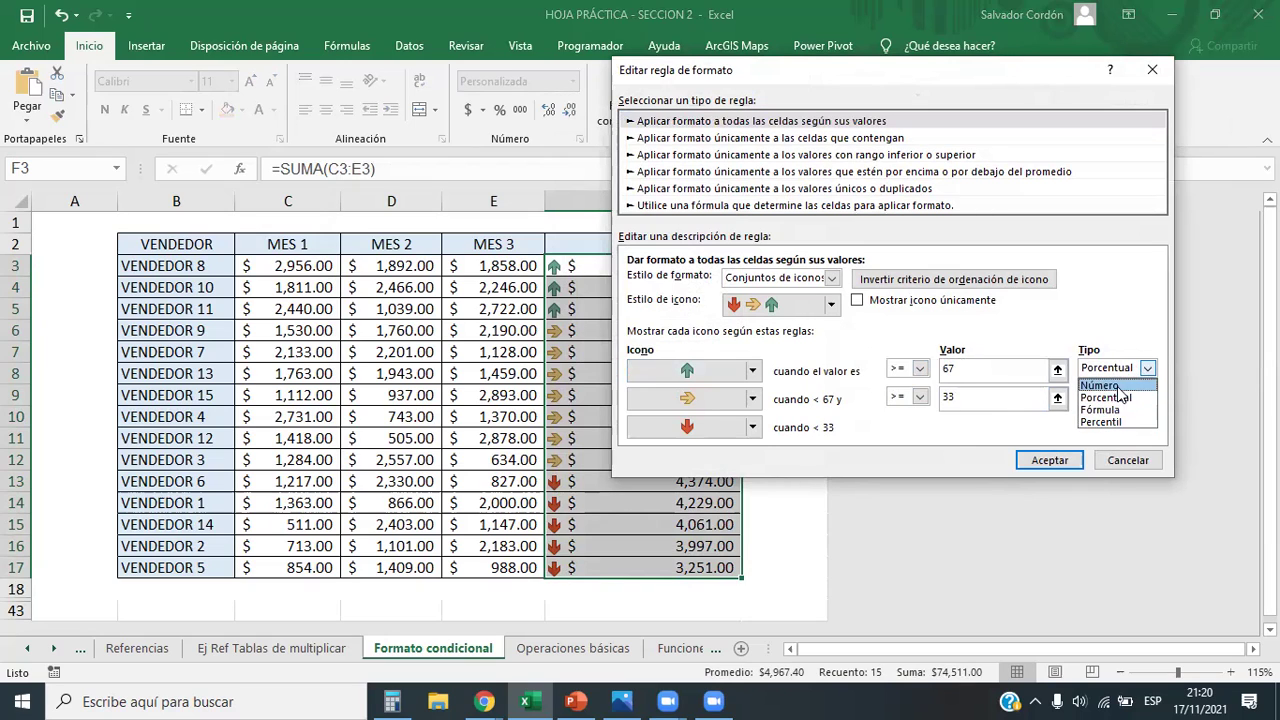
left_click(1100, 385)
left_click(1106, 396)
left_click(1104, 415)
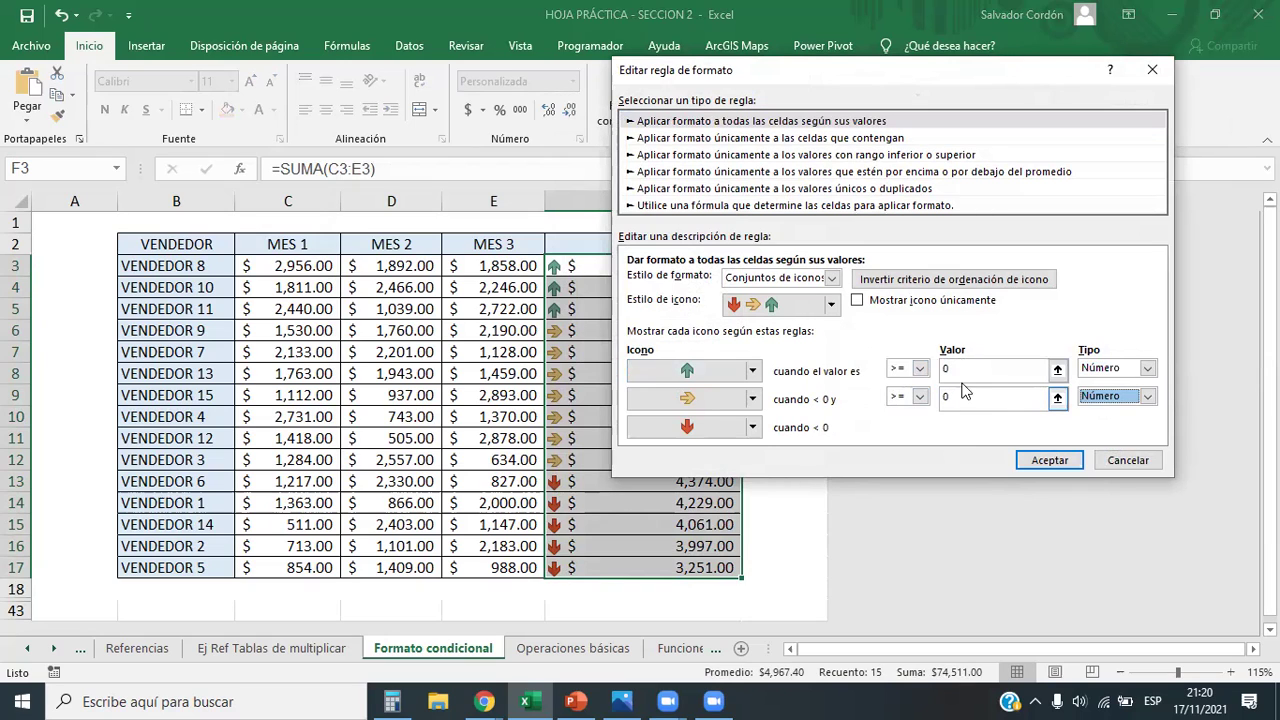
Set the green arrow threshold to >= 5000 and the yellow arrow threshold to >= 4100, and apply the edited rule
left_click(1025, 400)
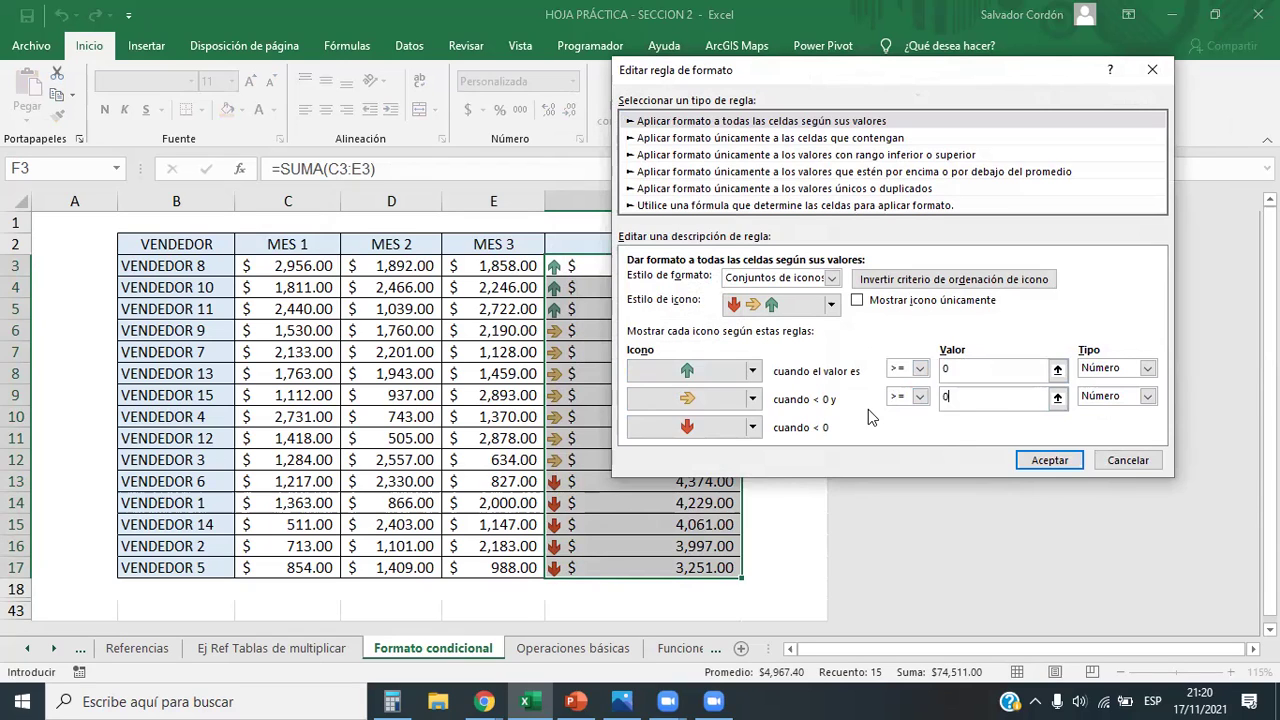
type("4")
key("BackSpace")
key("BackSpace")
type("4100")
left_click(985, 364)
left_click(946, 398)
left_click(958, 370)
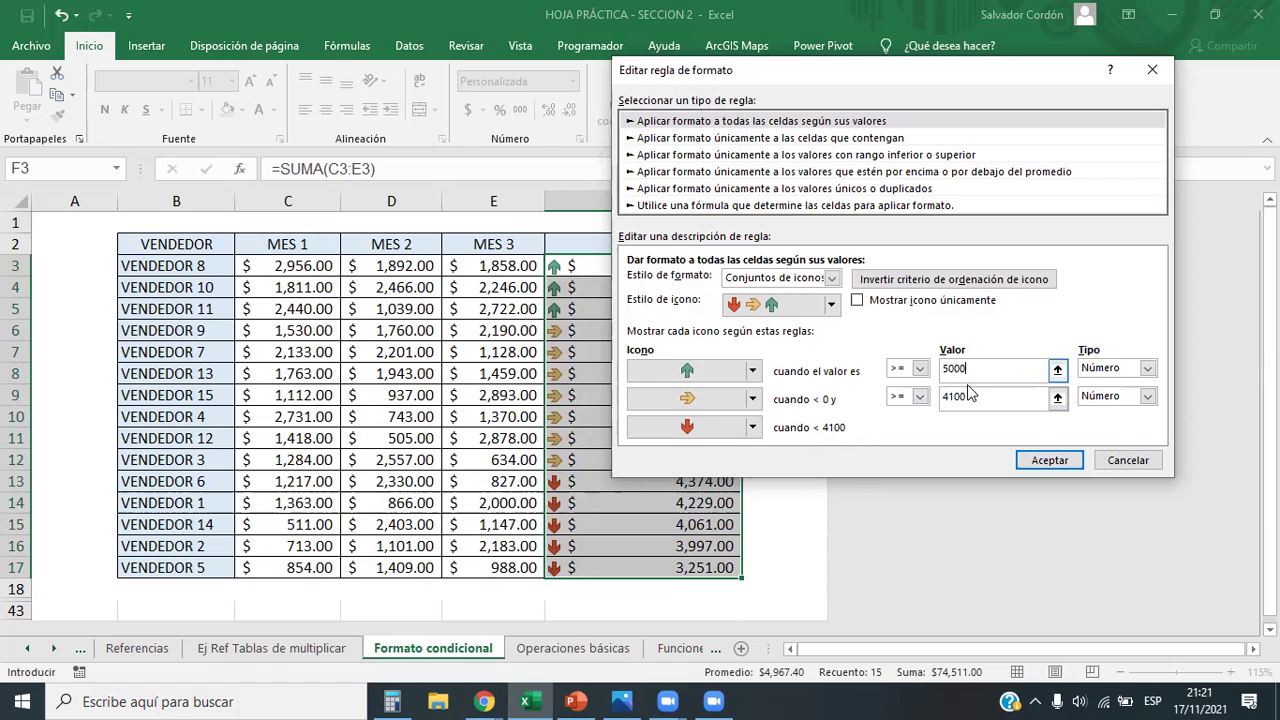
left_click(979, 402)
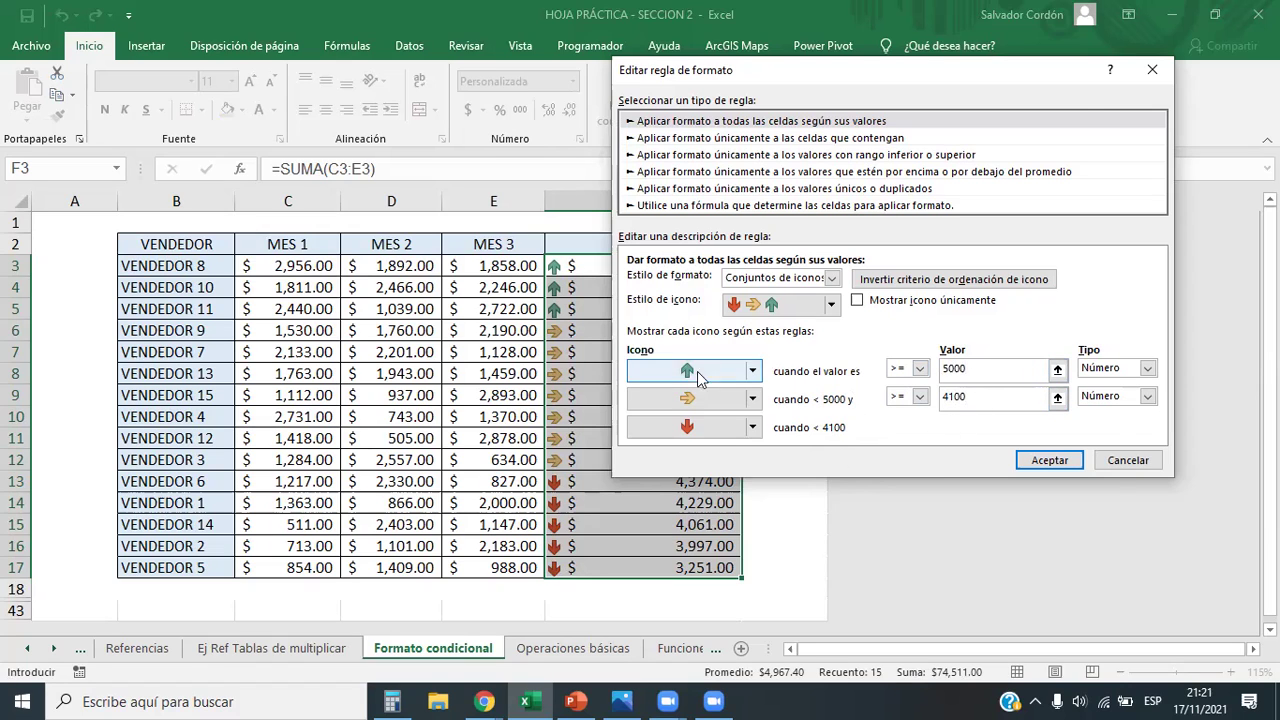
left_click(1045, 460)
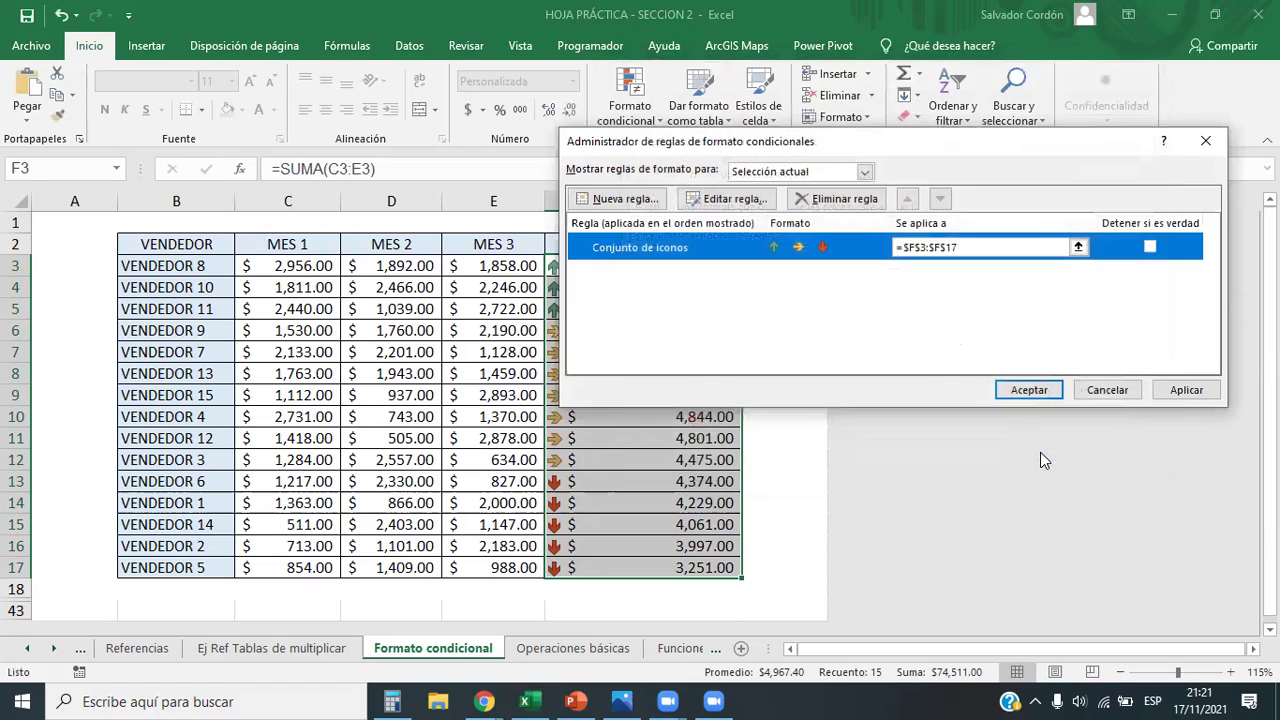
left_click(1048, 392)
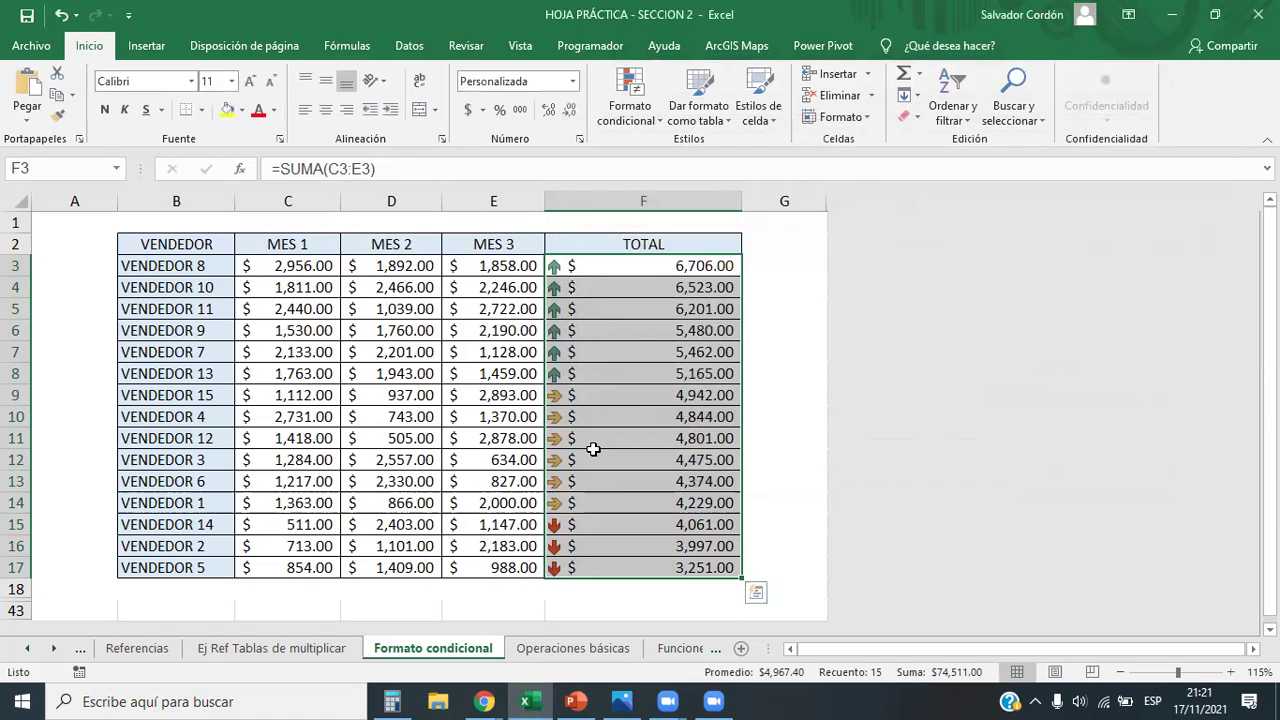
Examine which totals in column F fall into the green, yellow and red arrow groups
left_click(610, 458)
left_click(623, 279)
left_click_drag(623, 281, 640, 572)
left_click(604, 398)
left_click_drag(610, 427, 620, 497)
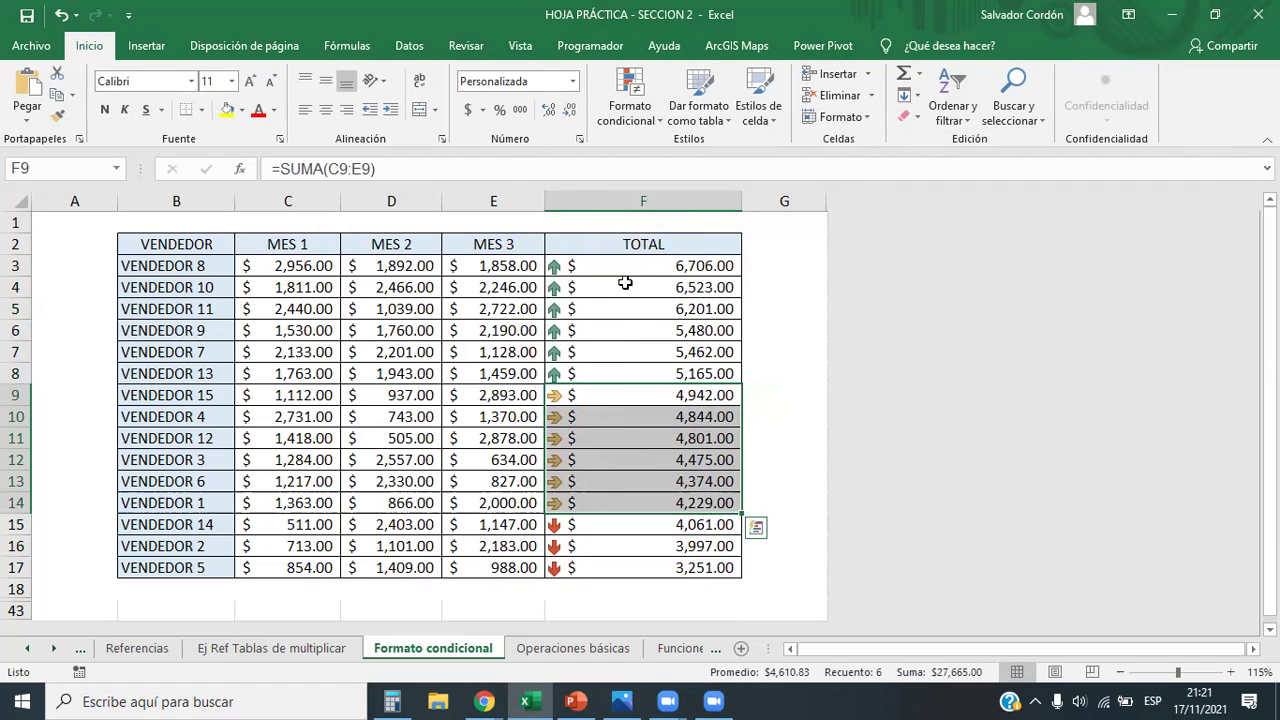
left_click_drag(613, 262, 607, 375)
left_click_drag(580, 523, 590, 567)
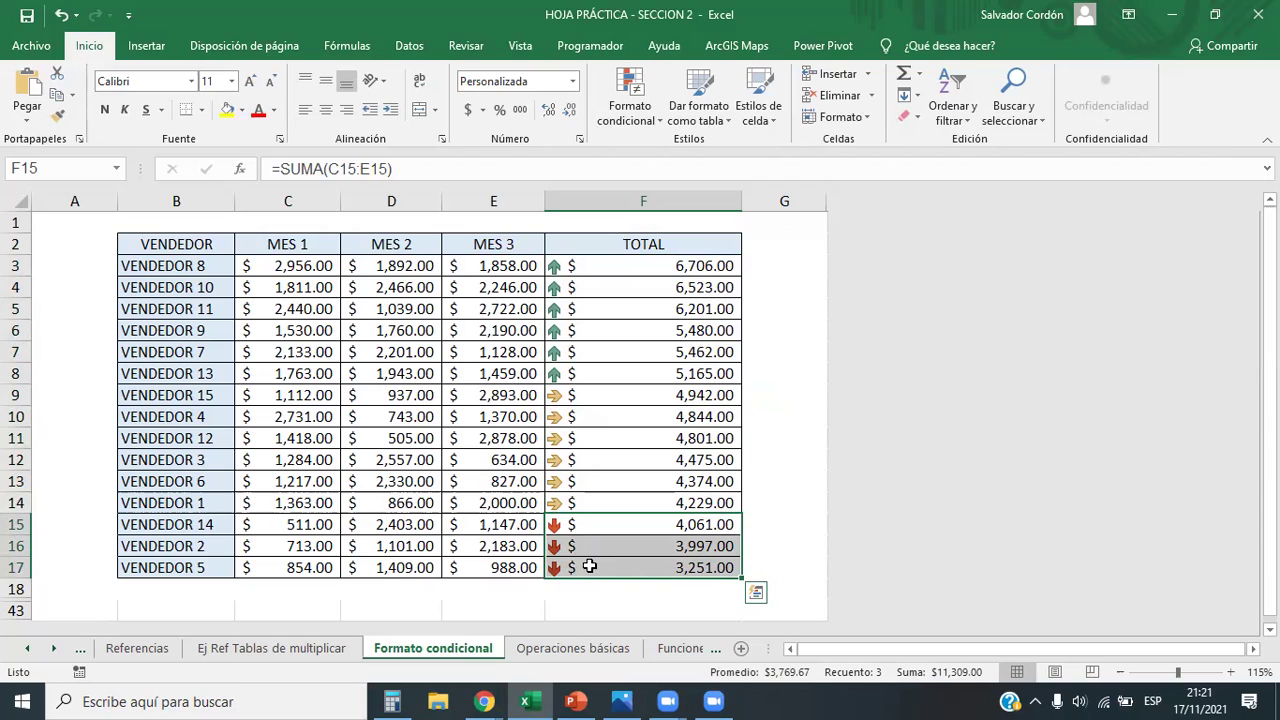
Replace VENDEDOR 1's total in F14 with 4100 to test the yellow arrow threshold
left_click(601, 497)
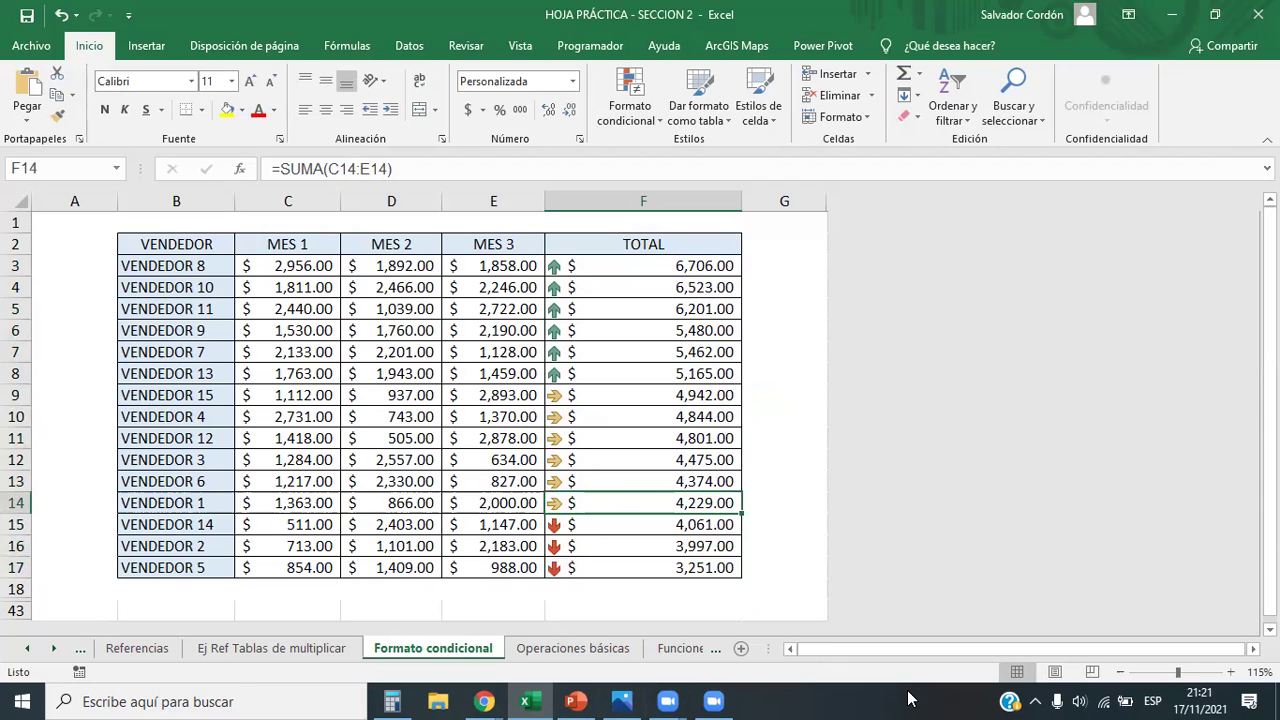
type("4100")
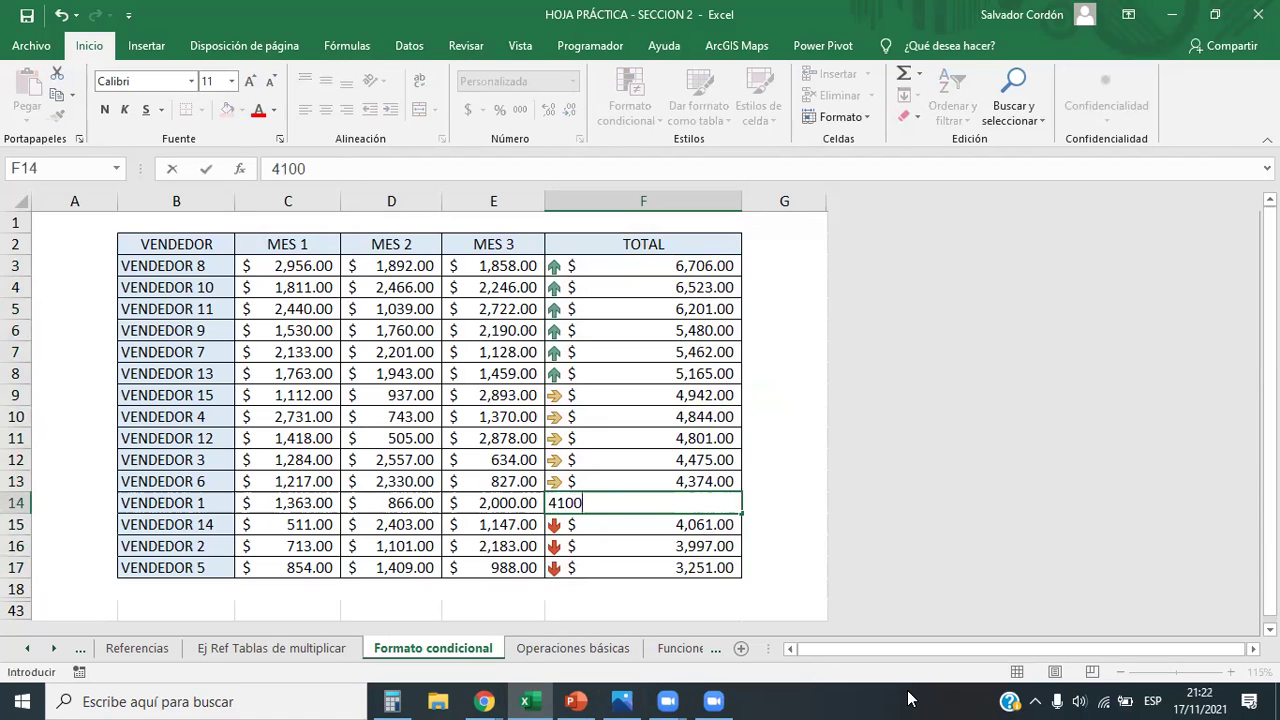
key("Return")
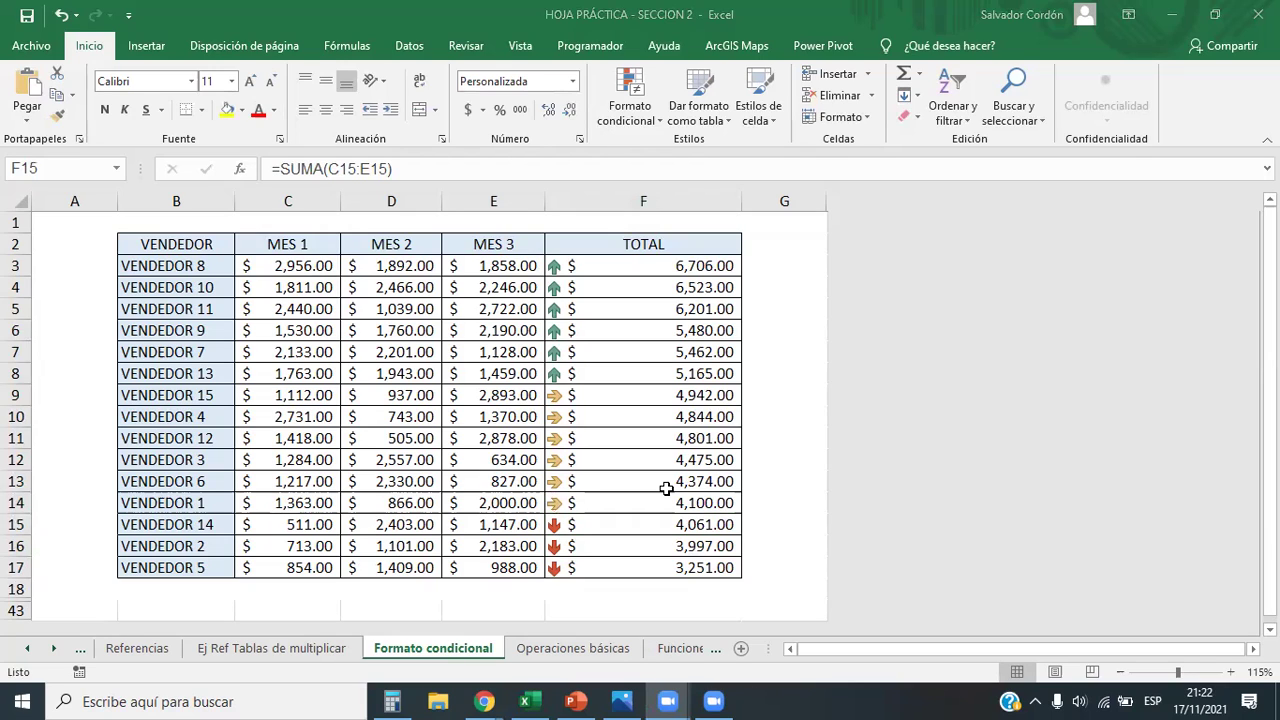
Set VENDEDOR 1's total in F14 to 4099.99 to test a value just below the yellow arrow threshold
left_click(720, 506)
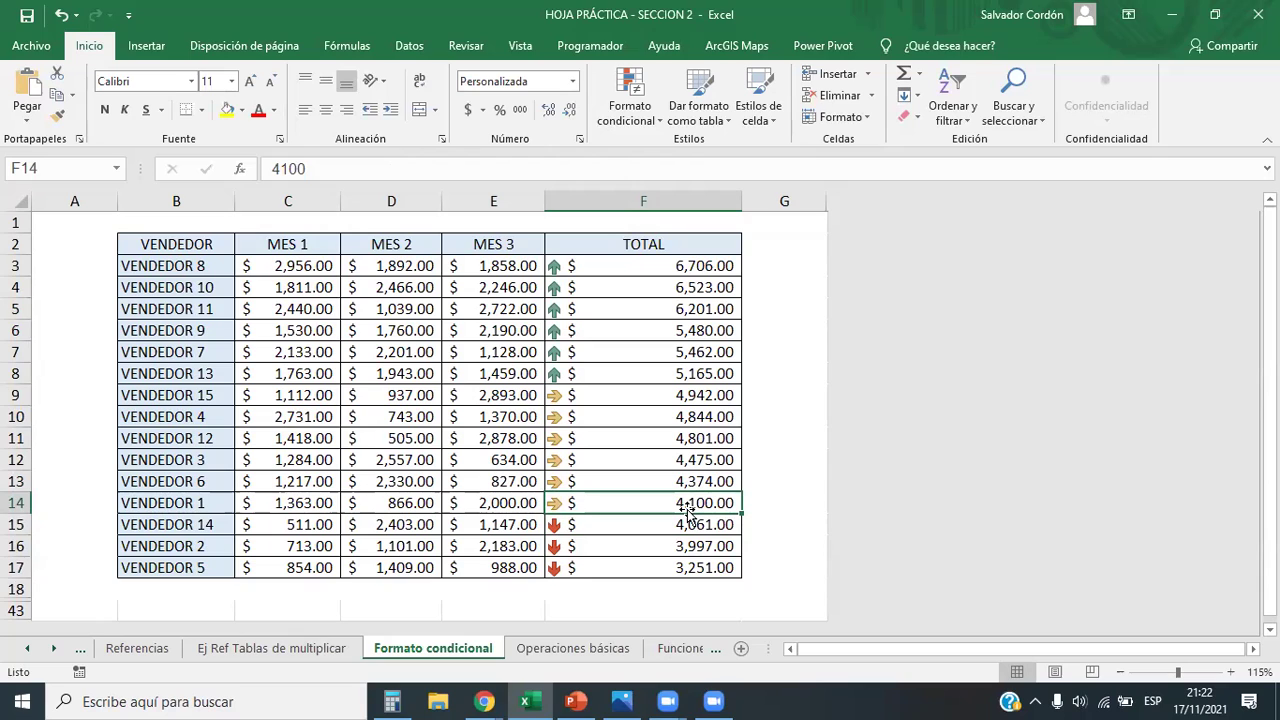
type("4")
type("9")
key("BackSpace")
key("BackSpace")
key("BackSpace")
type("099.99")
key("Return")
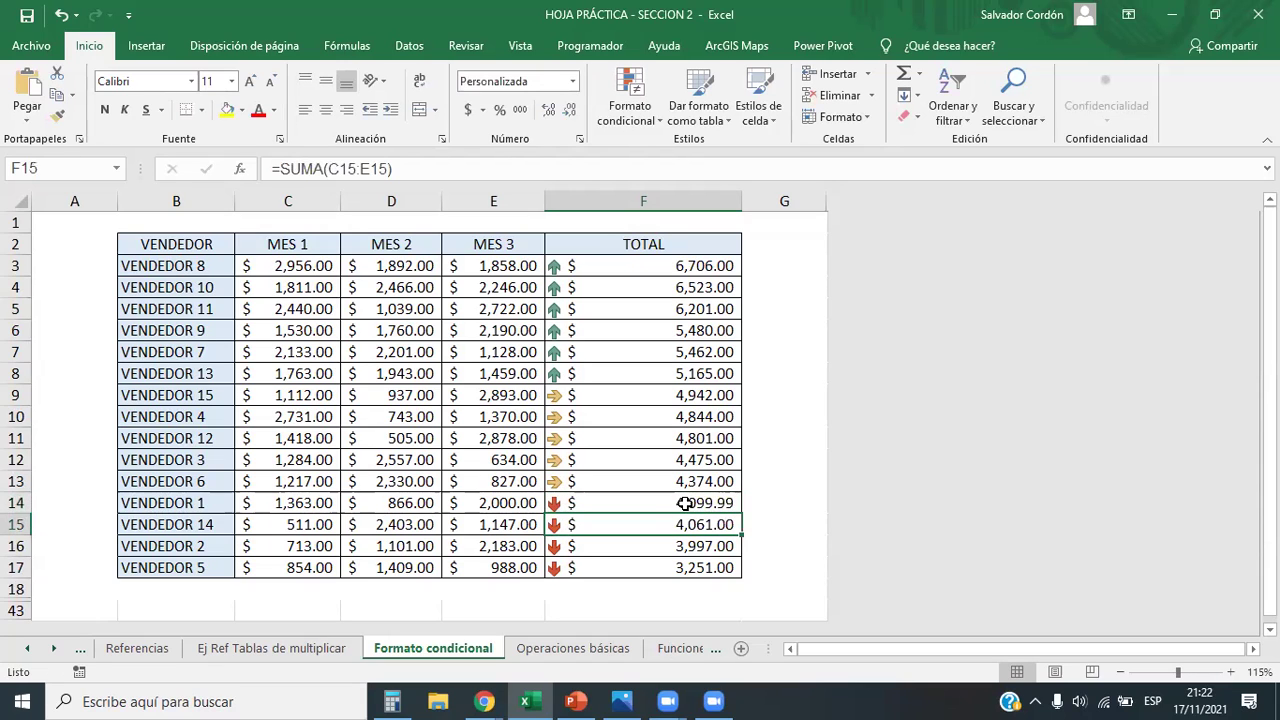
left_click(684, 503)
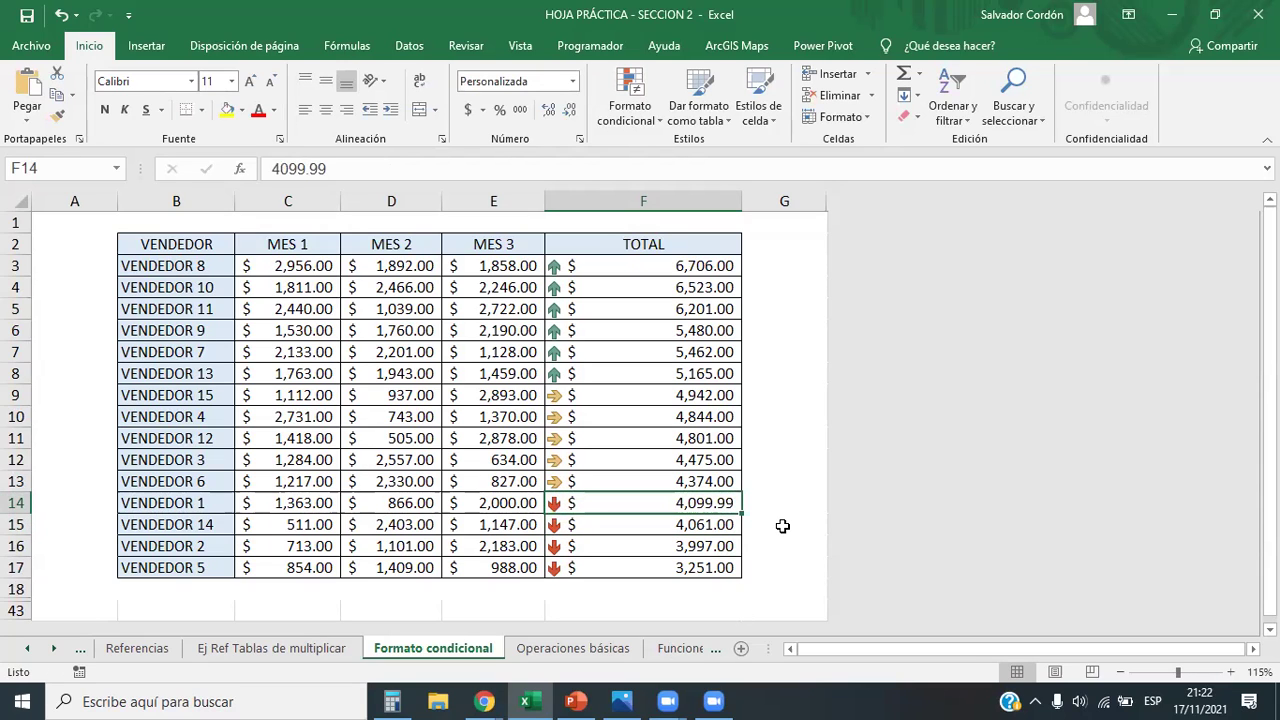
Change VENDEDOR 1's MES 3 value in E14 to 2000.01, undo that change, and reselect the total in F14
left_click(486, 500)
double_click(536, 503)
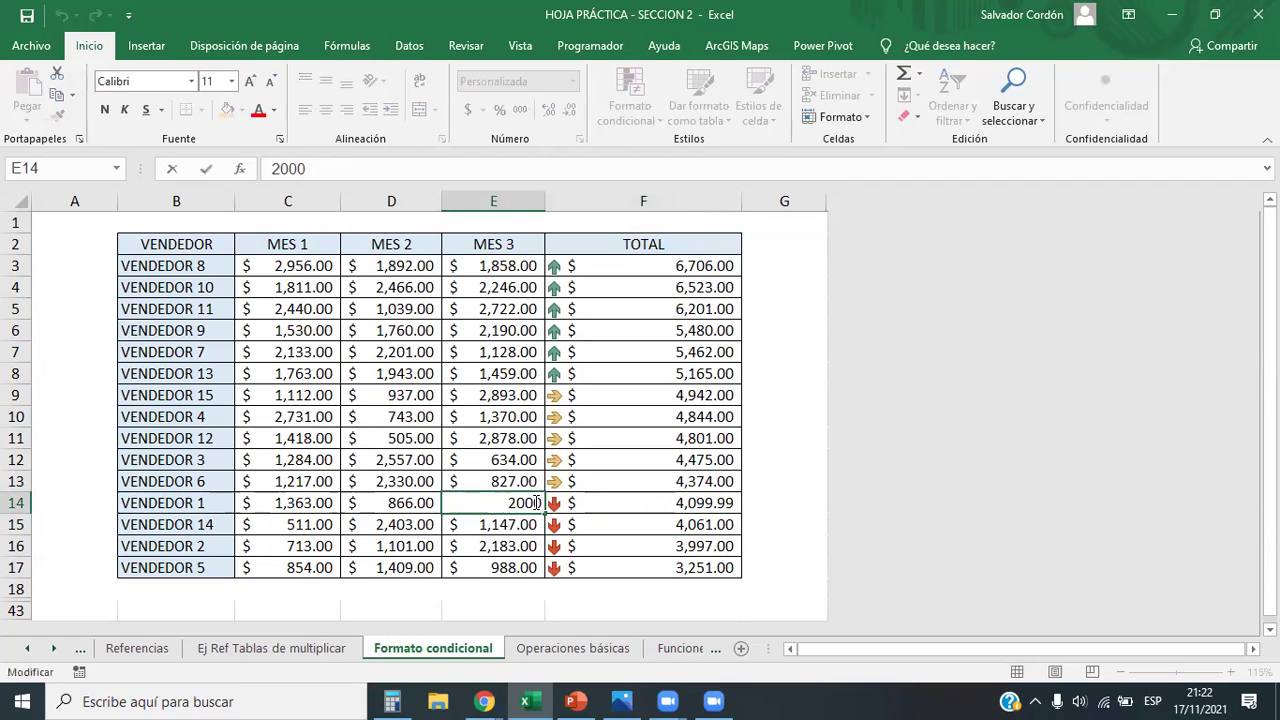
type(".01")
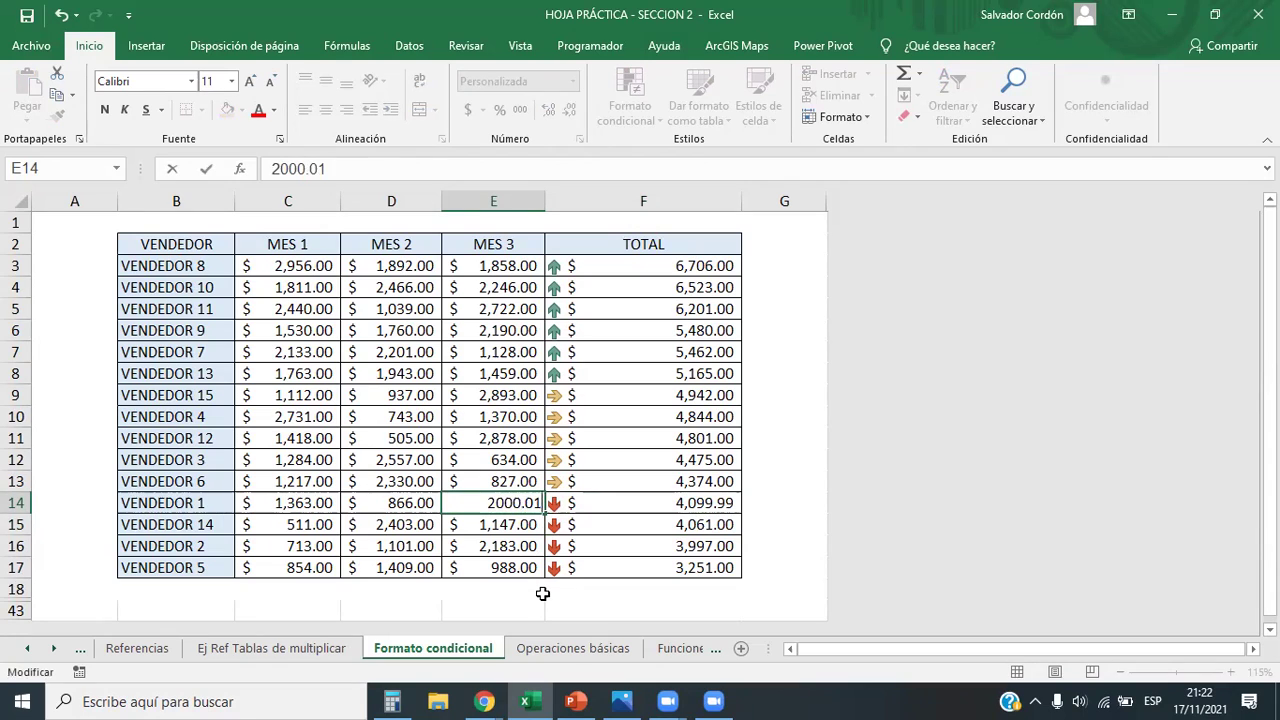
key("Return")
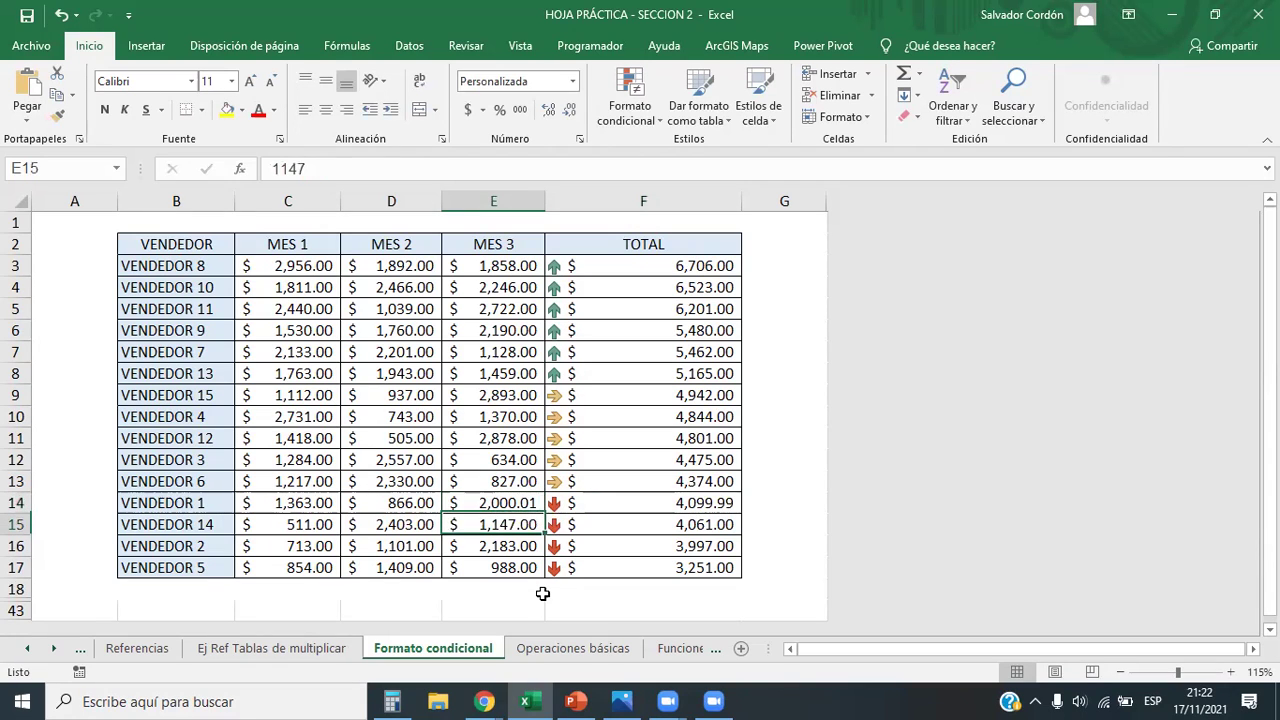
left_click(678, 507)
key("ctrl+z")
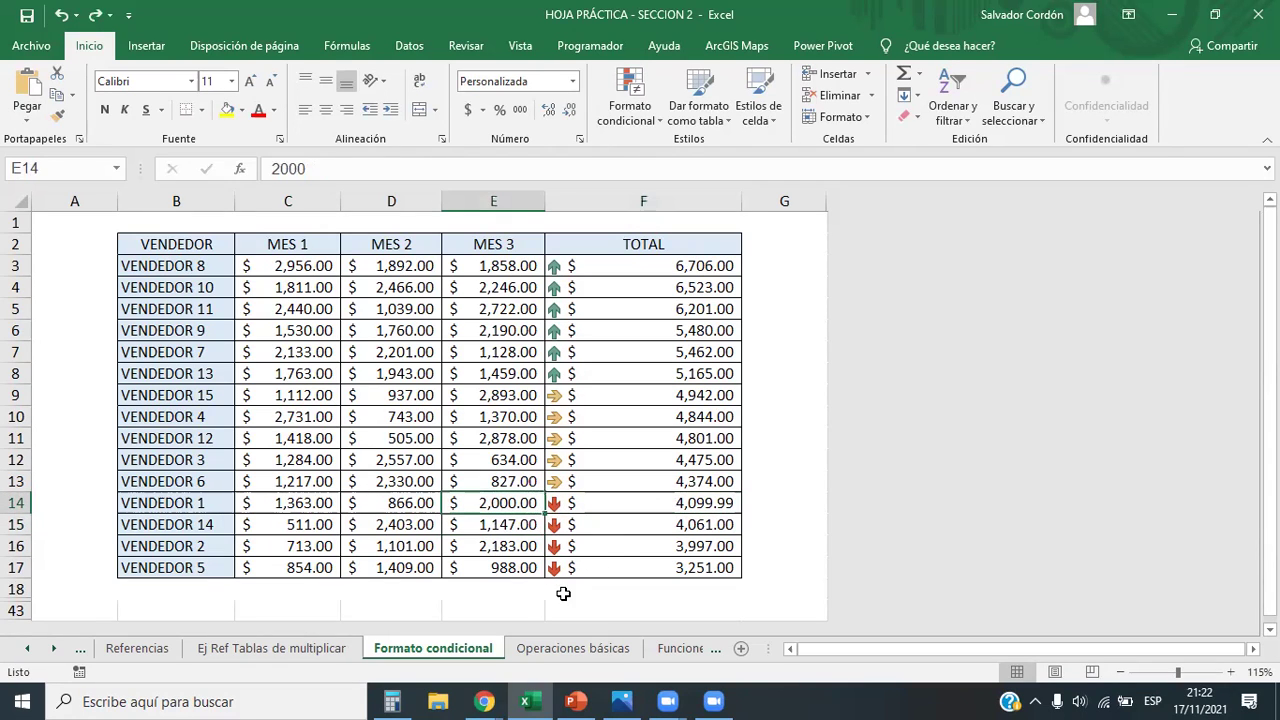
left_click(691, 502)
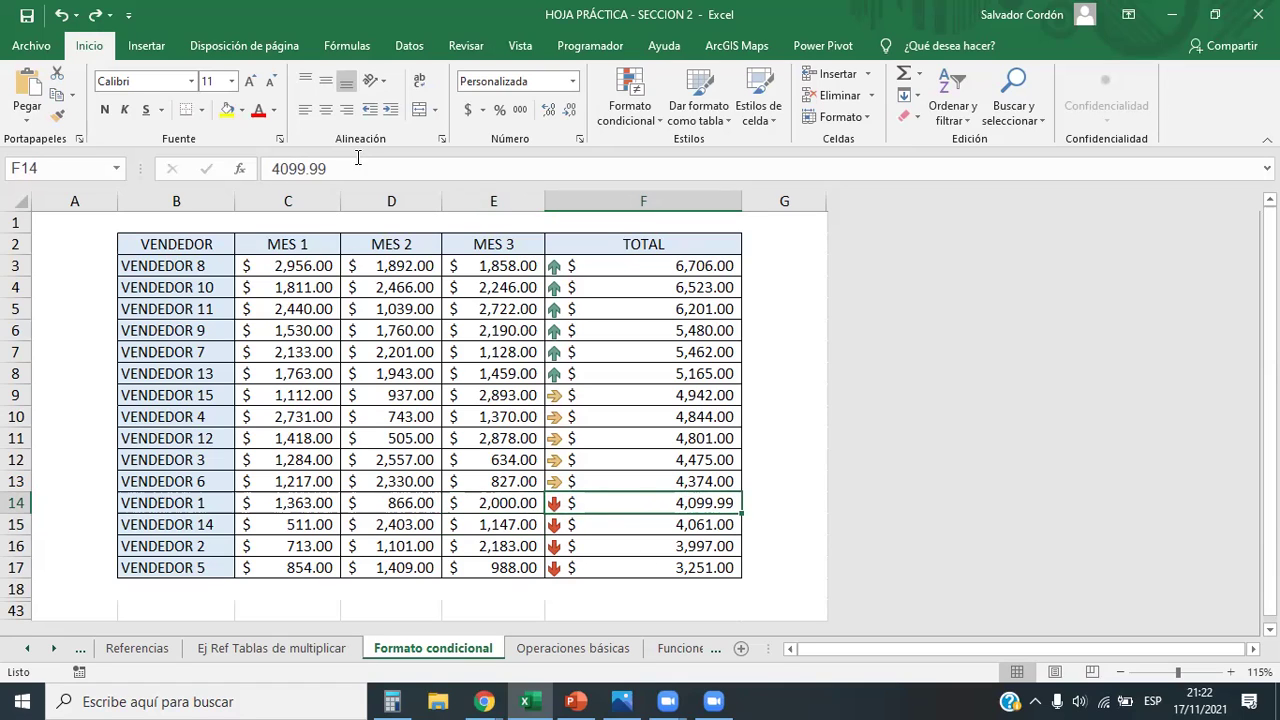
left_click_drag(356, 166, 227, 147)
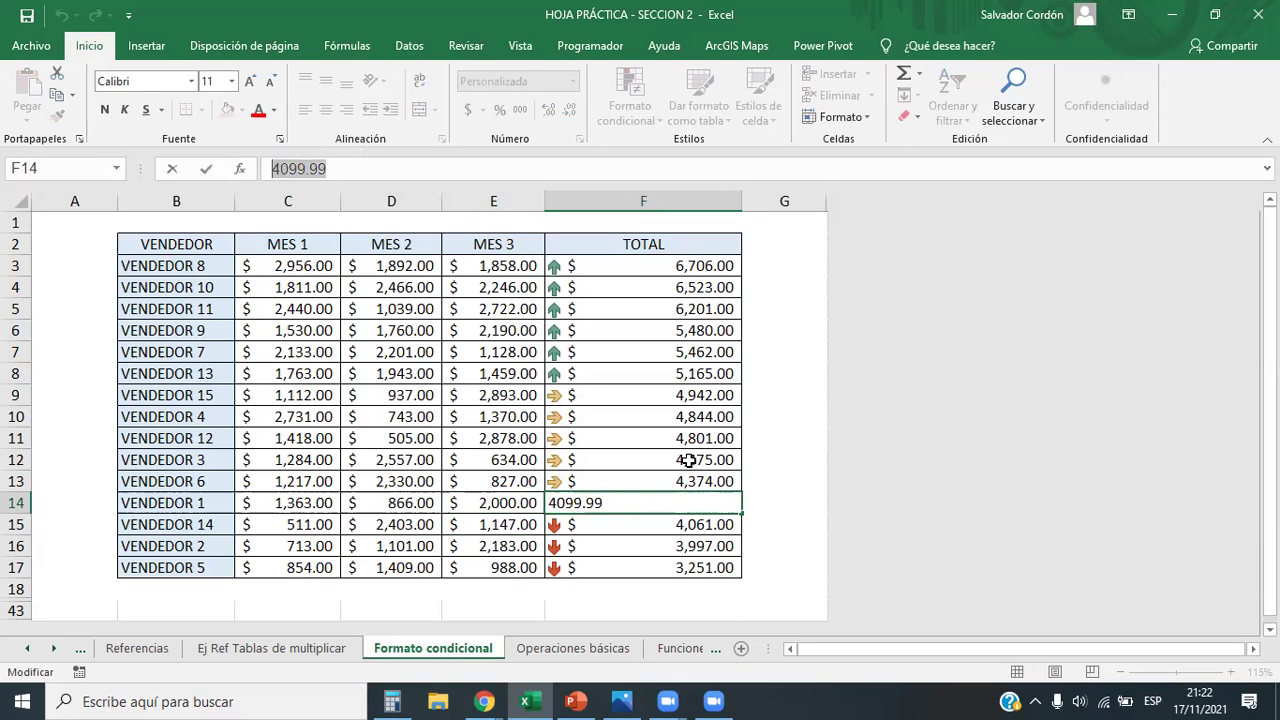
key("Return")
left_click(718, 503)
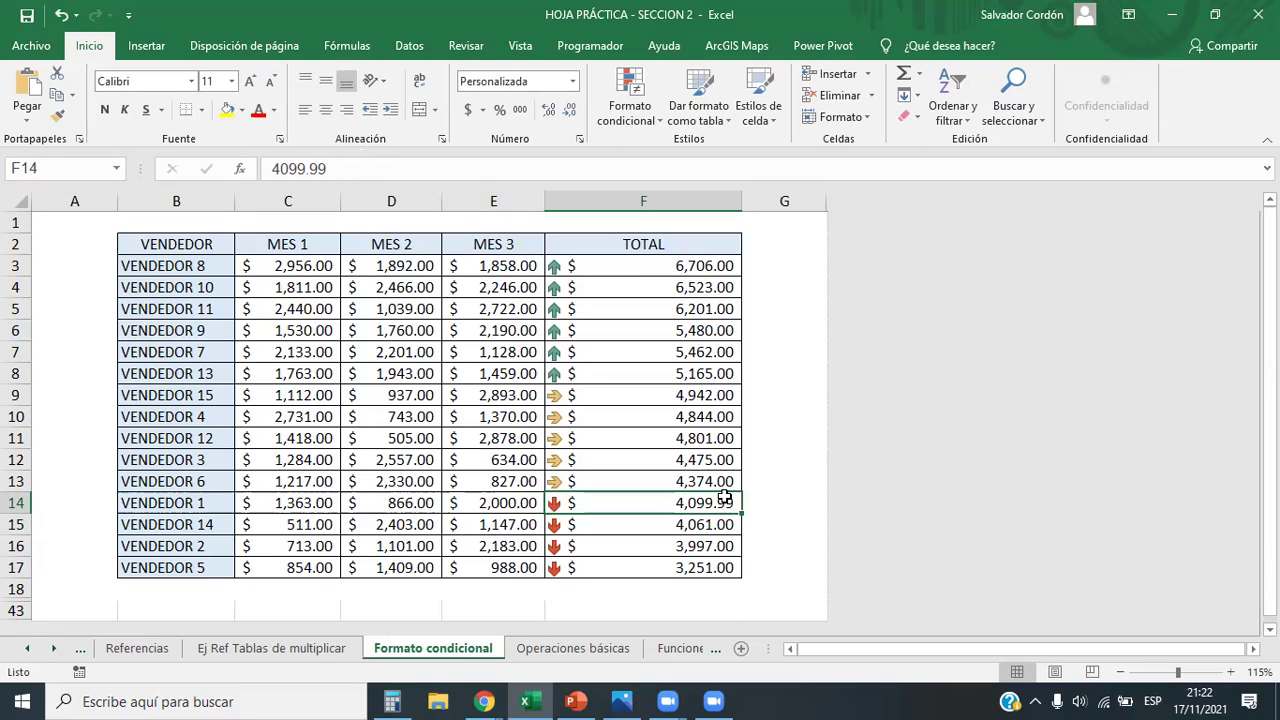
type("41000")
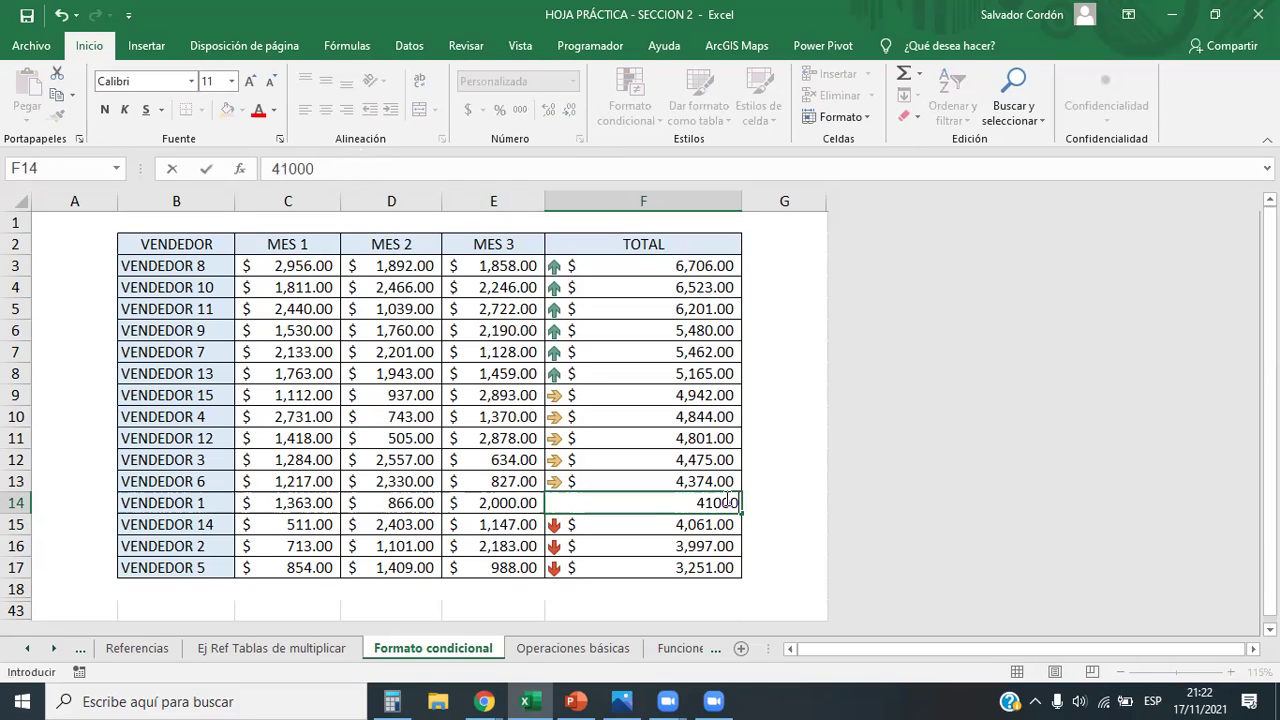
key("Escape")
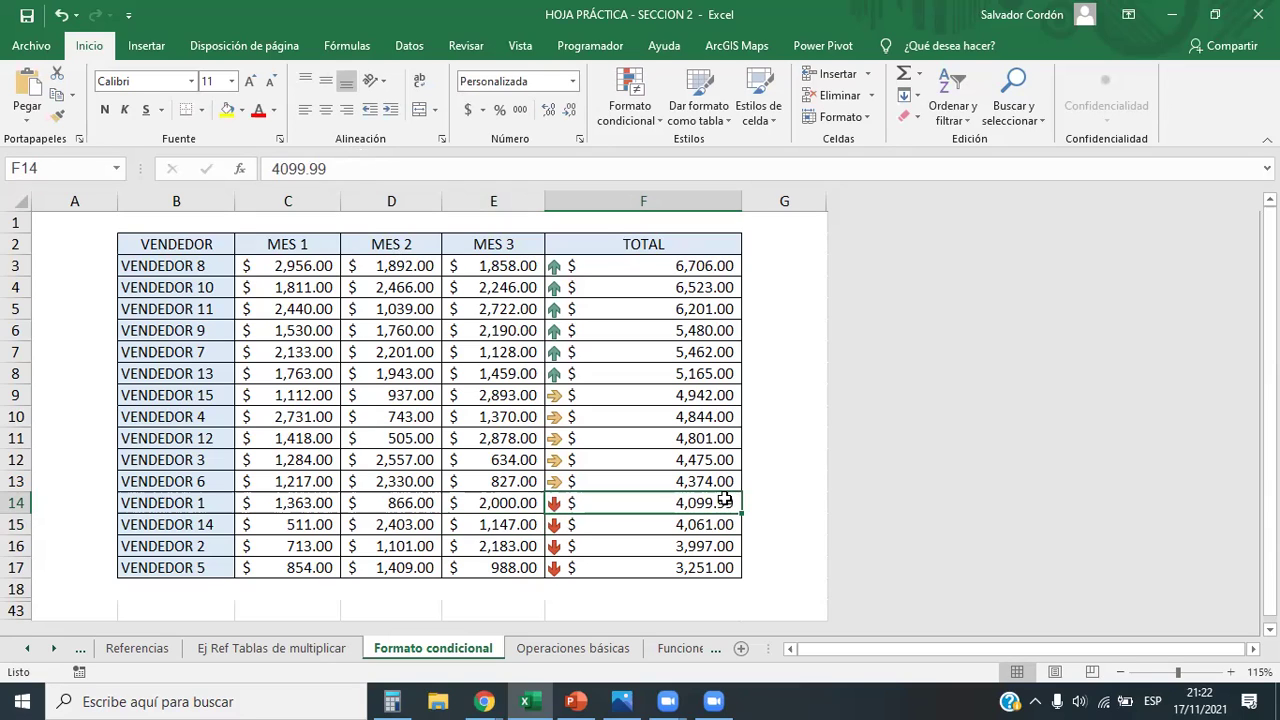
Change VENDEDOR 1's total in F14 to the formula =4099.99+0.1 to test the yellow arrow threshold
left_click(345, 169)
left_click(267, 168)
type("=")
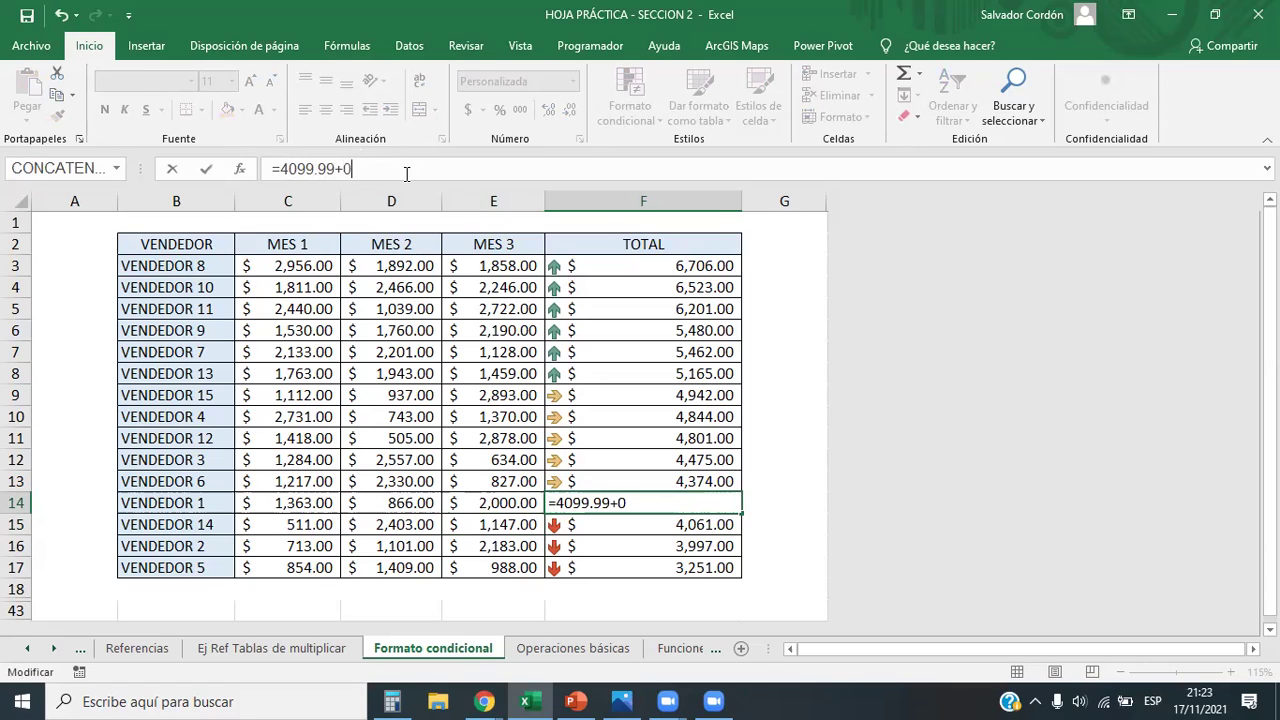
key("Return")
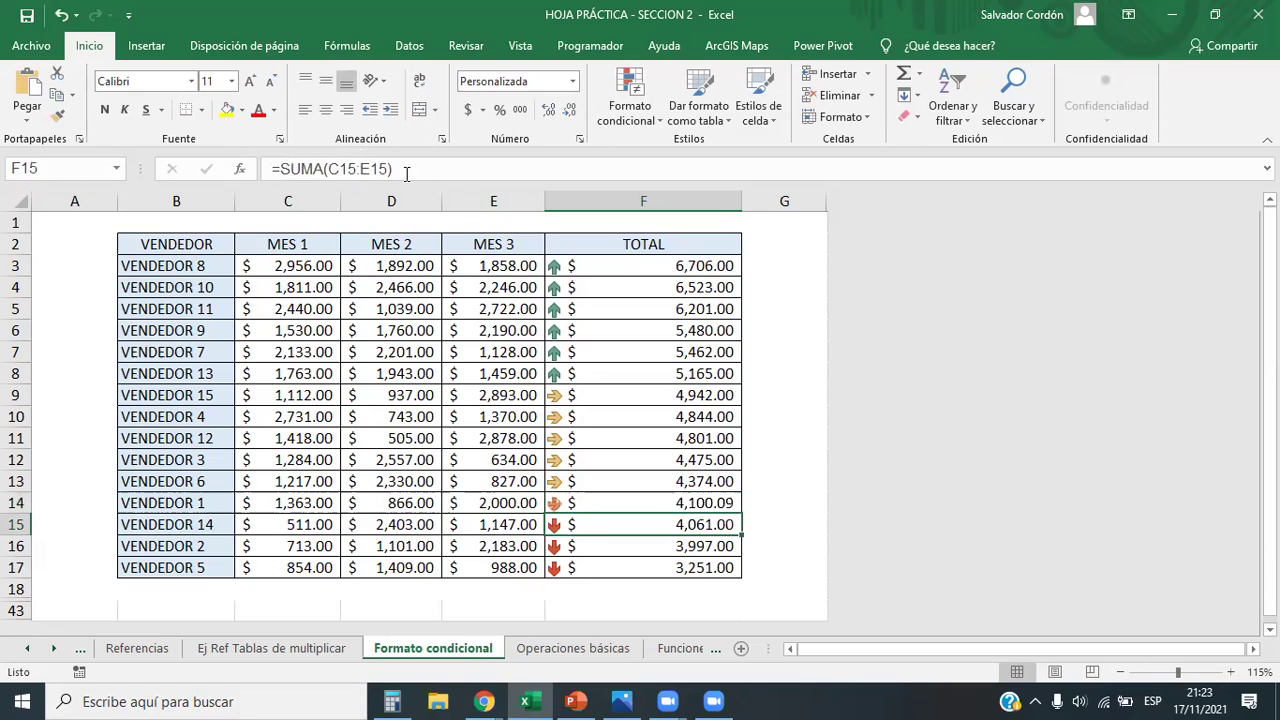
left_click(733, 502)
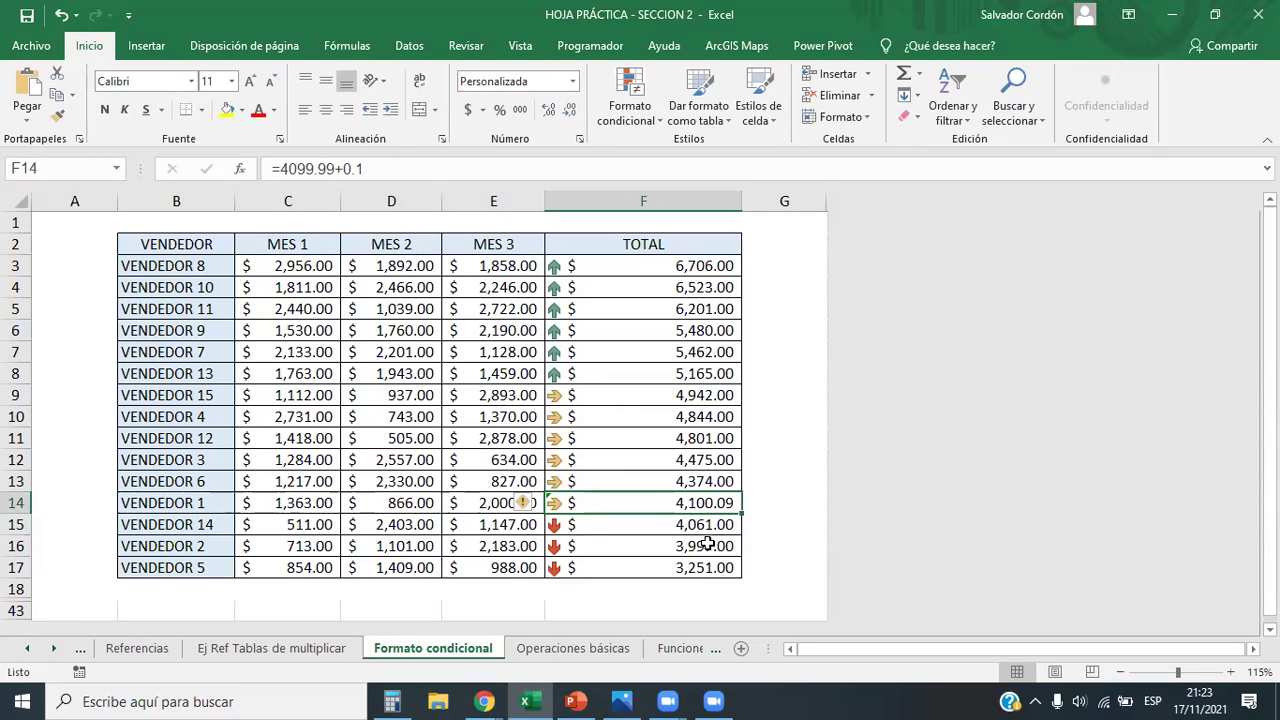
Change the addend in F14's formula so it reads =4099.99+0.01, and reselect the cell
left_click(357, 168)
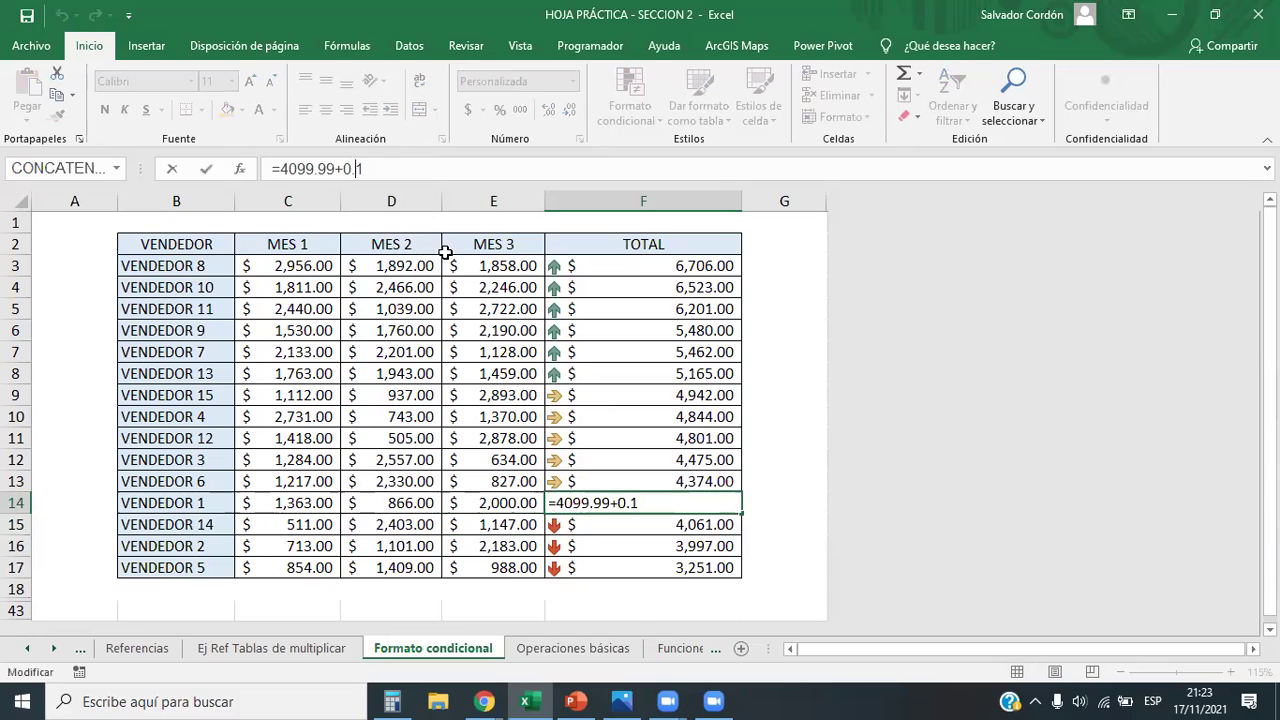
type("0")
key("Return")
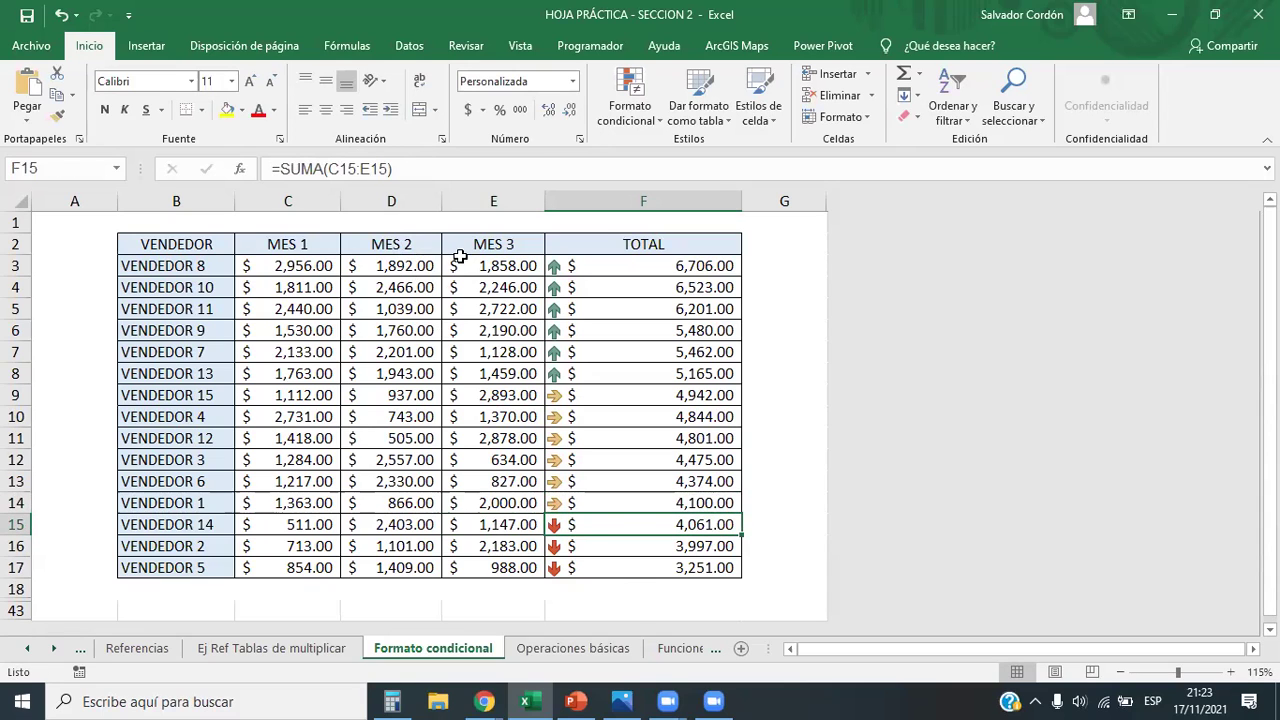
left_click(668, 500)
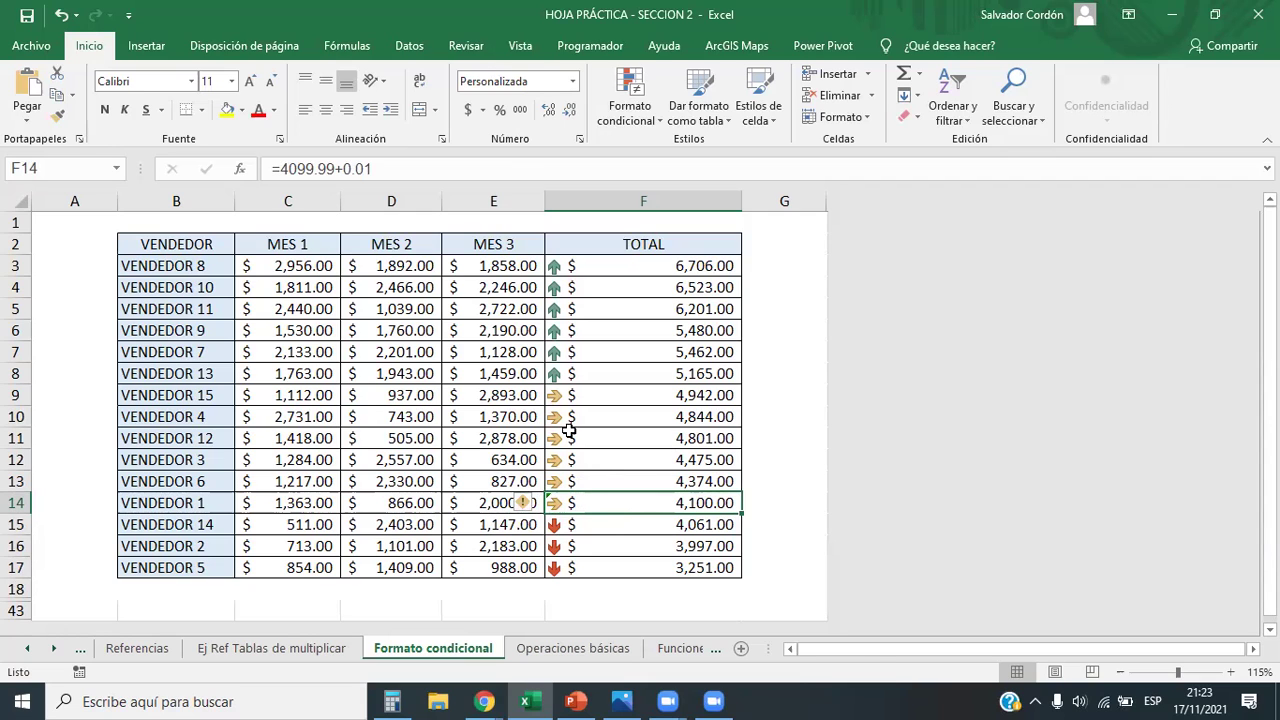
Clear the icon set conditional formatting from the totals in F3:F17
left_click_drag(643, 266, 643, 567)
left_click(620, 395)
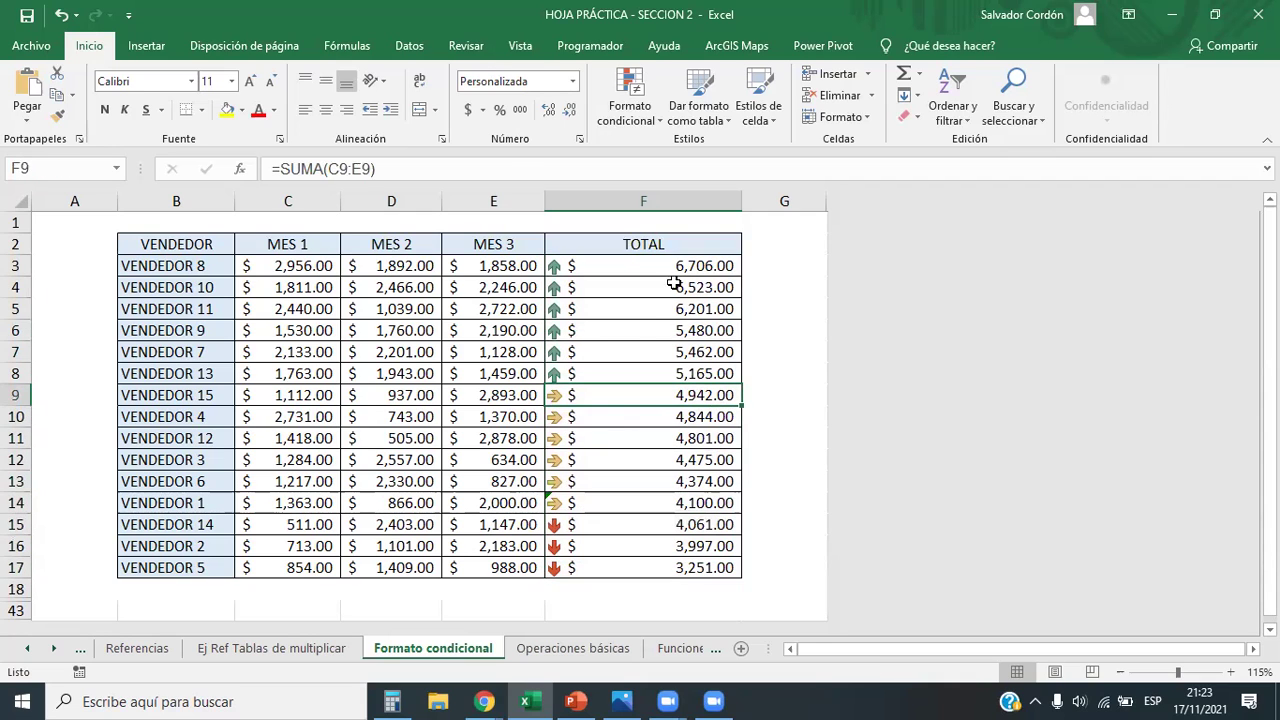
left_click_drag(564, 266, 582, 570)
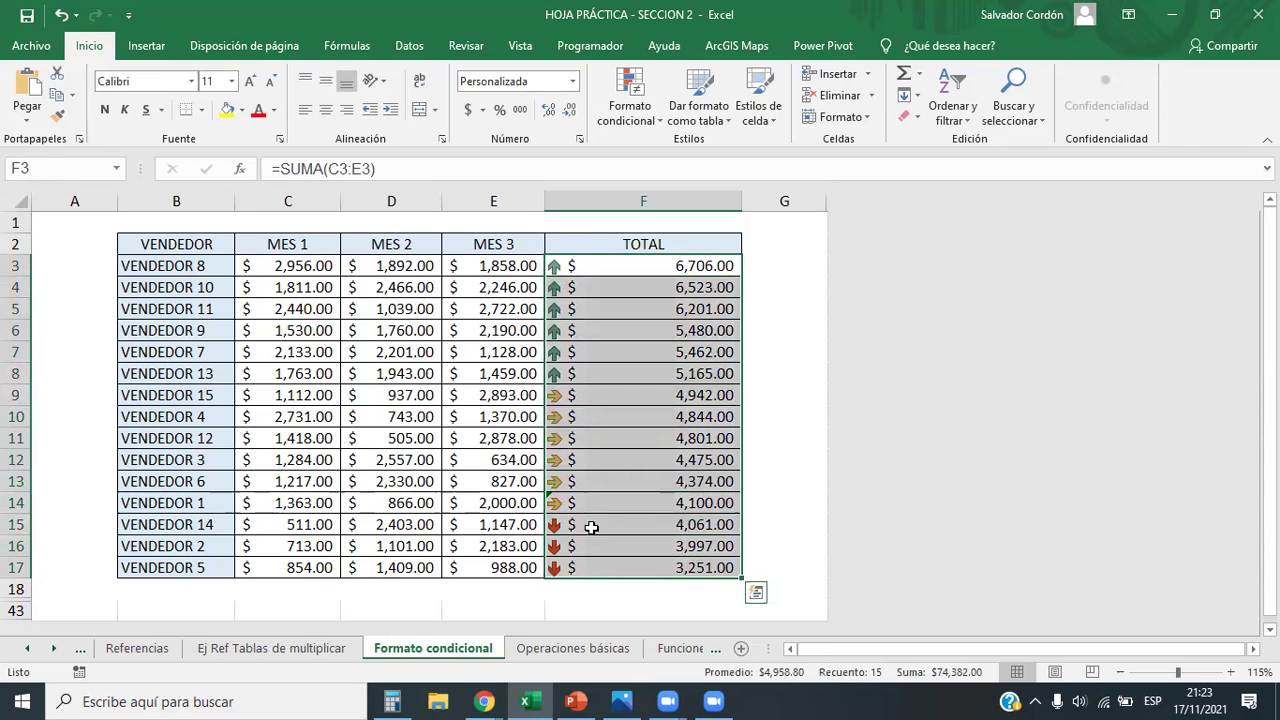
left_click(643, 112)
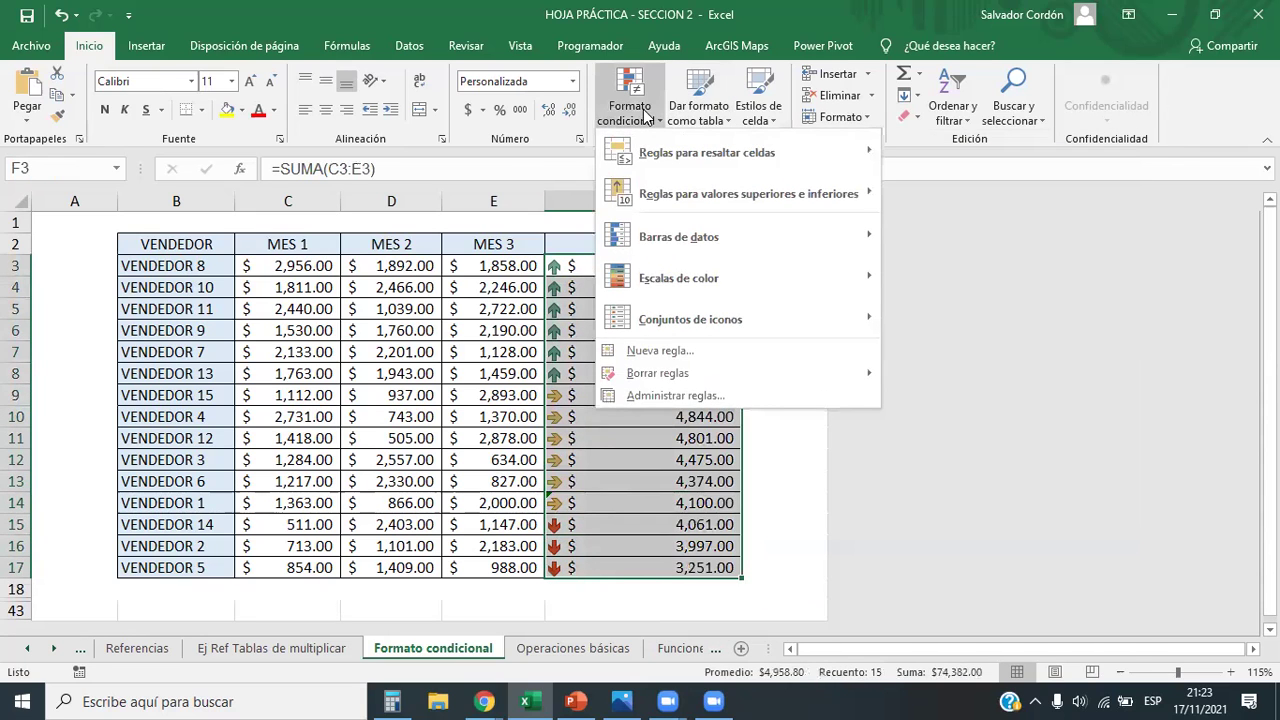
left_click(756, 592)
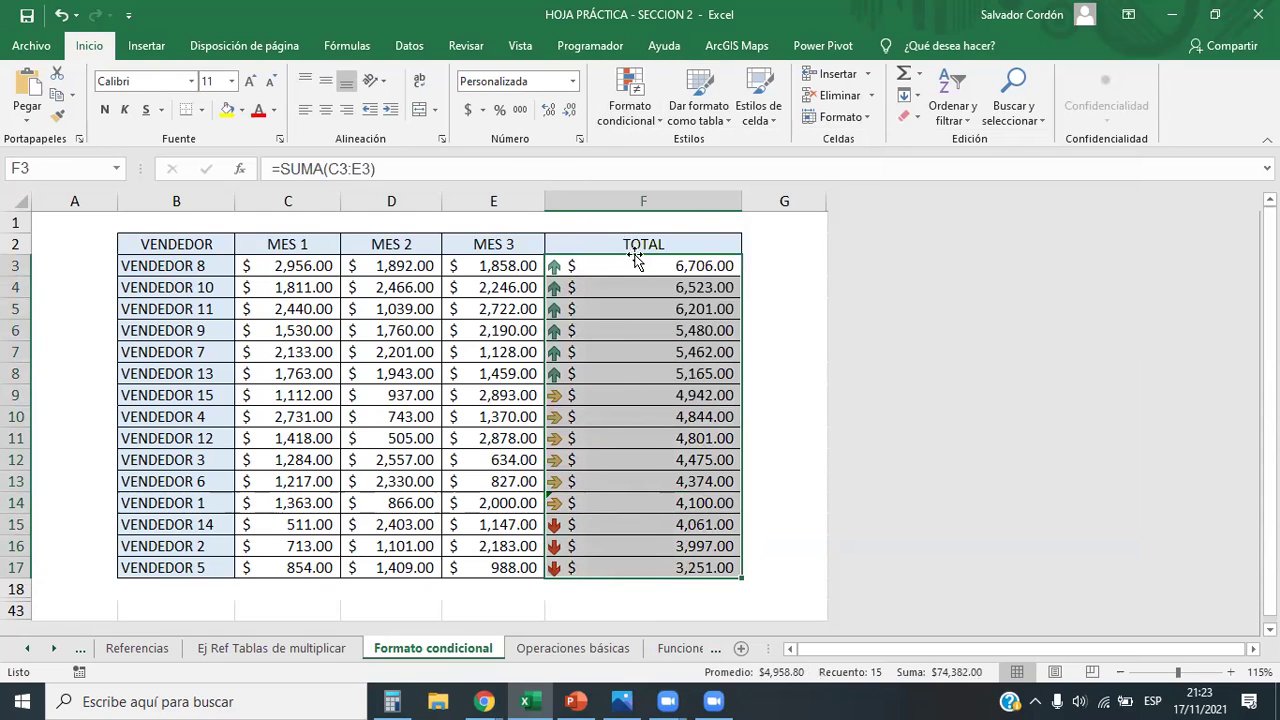
left_click_drag(640, 265, 634, 564)
left_click(941, 373)
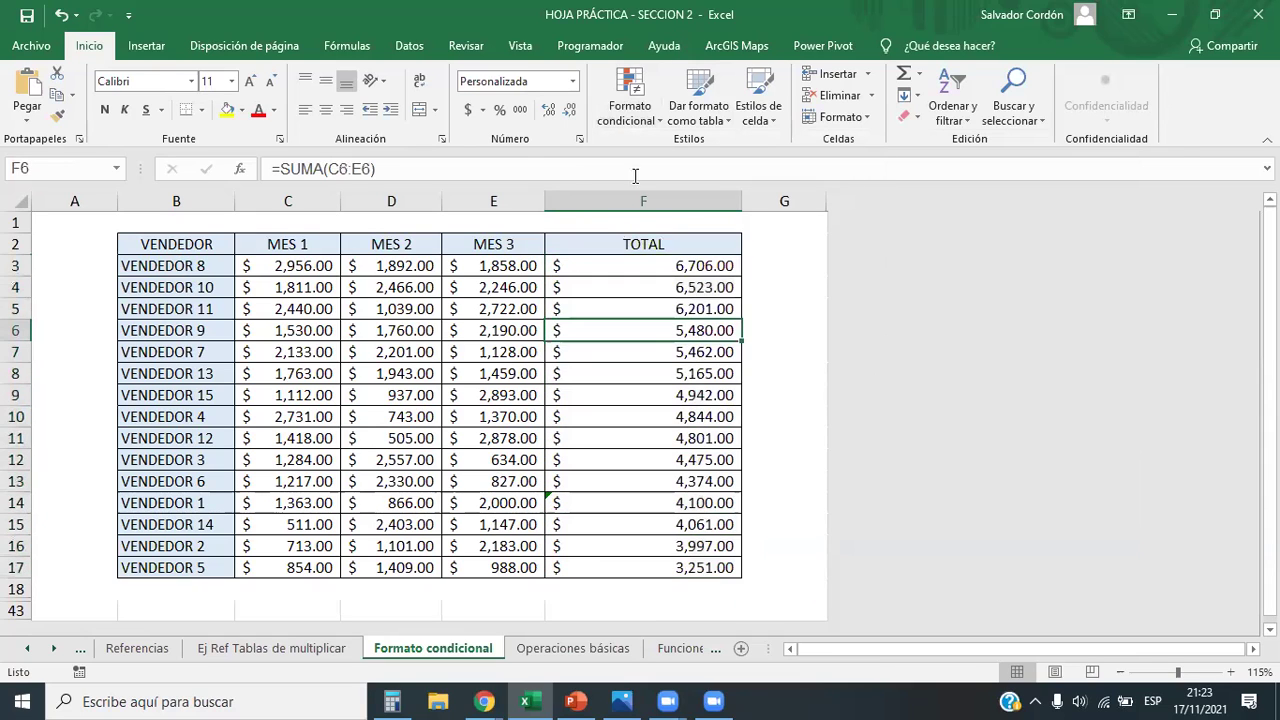
Check the conditional formatting rules manager for the totals in F3:F17, and close it without adding a rule
left_click_drag(664, 265, 680, 567)
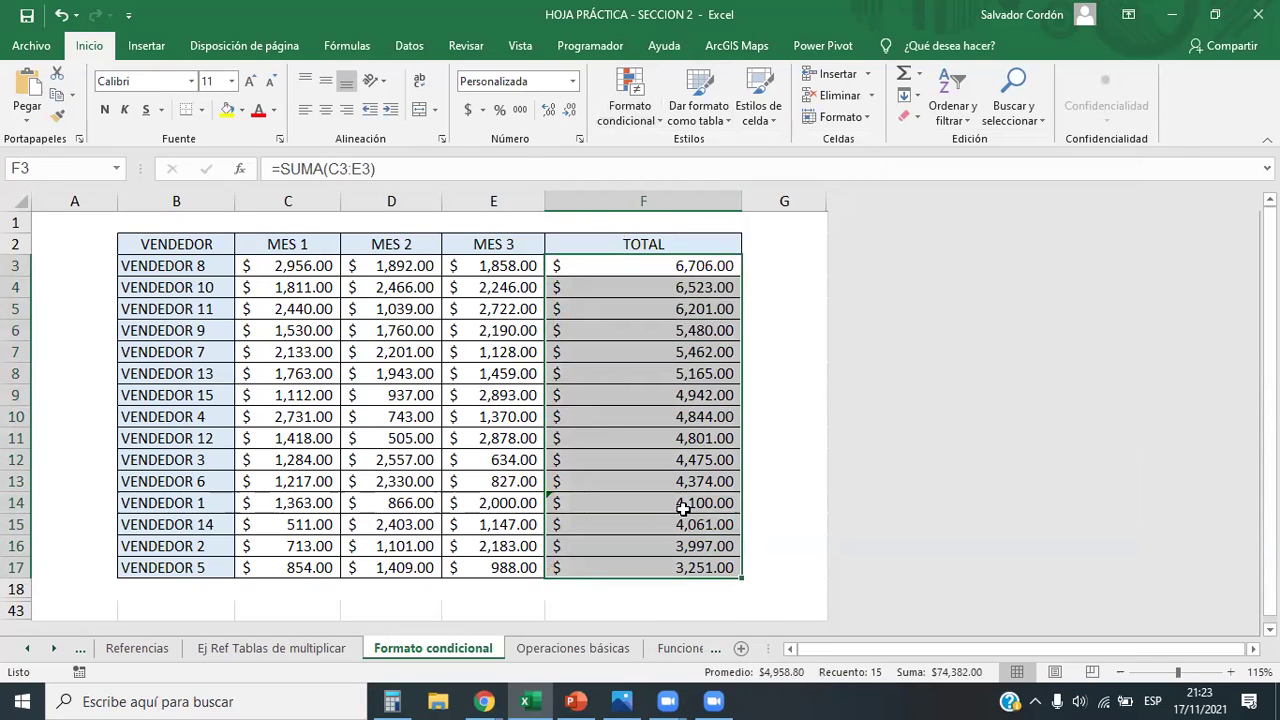
left_click(631, 118)
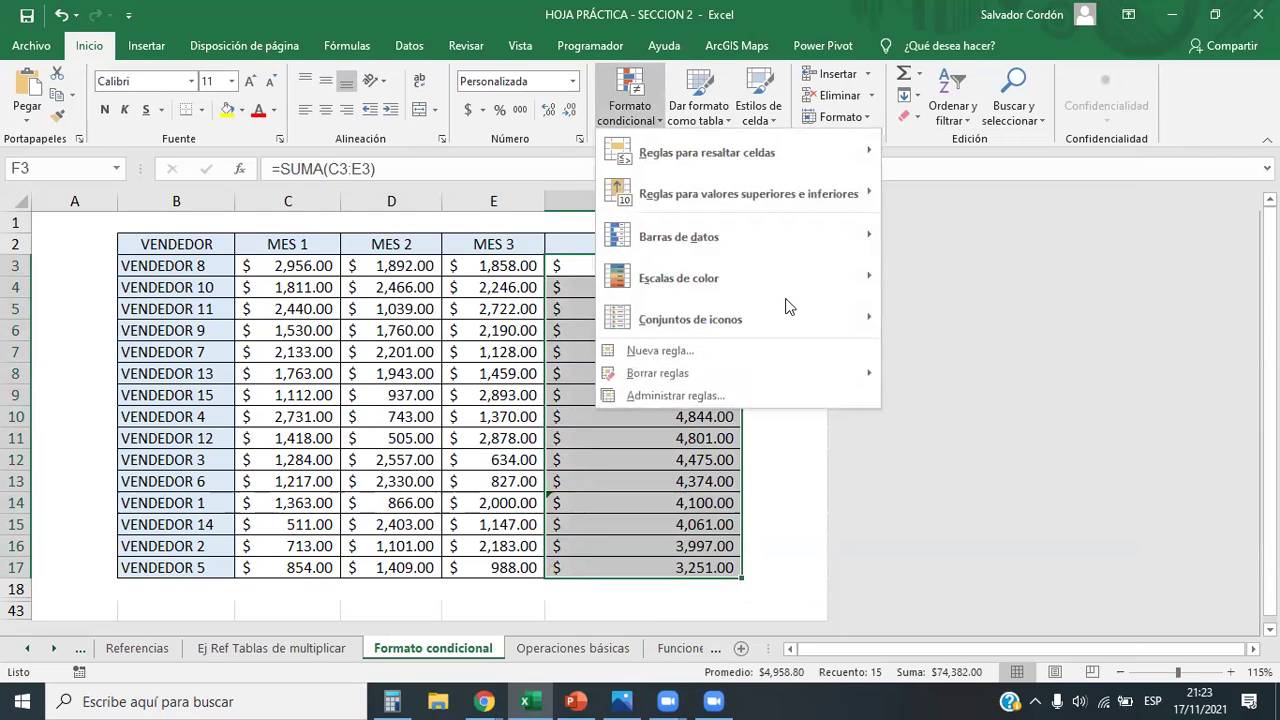
left_click(682, 395)
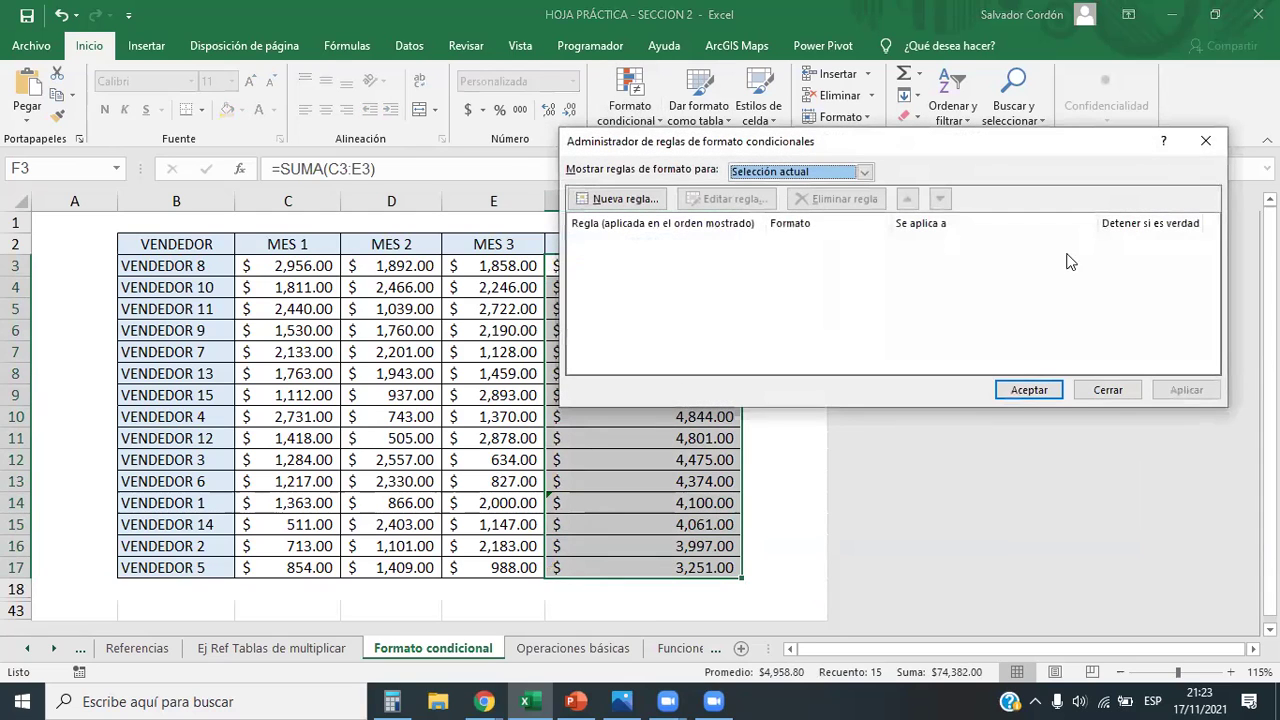
left_click_drag(819, 146, 646, 149)
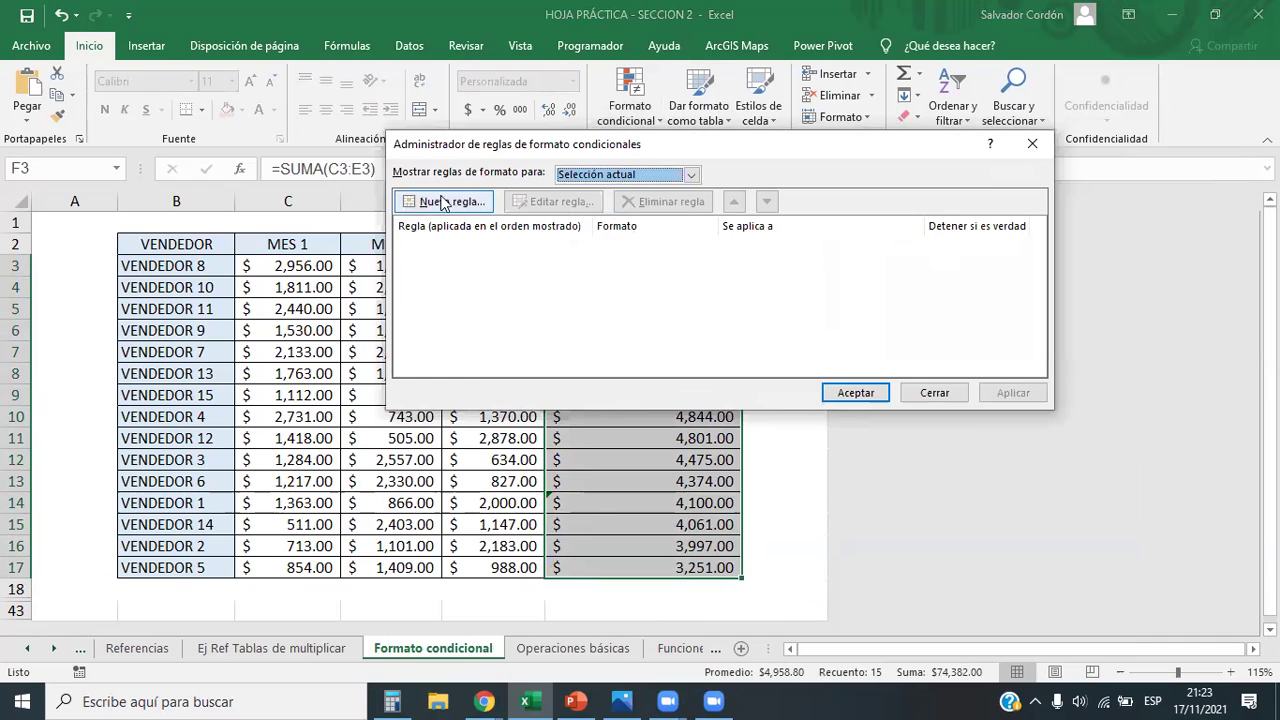
left_click(1030, 145)
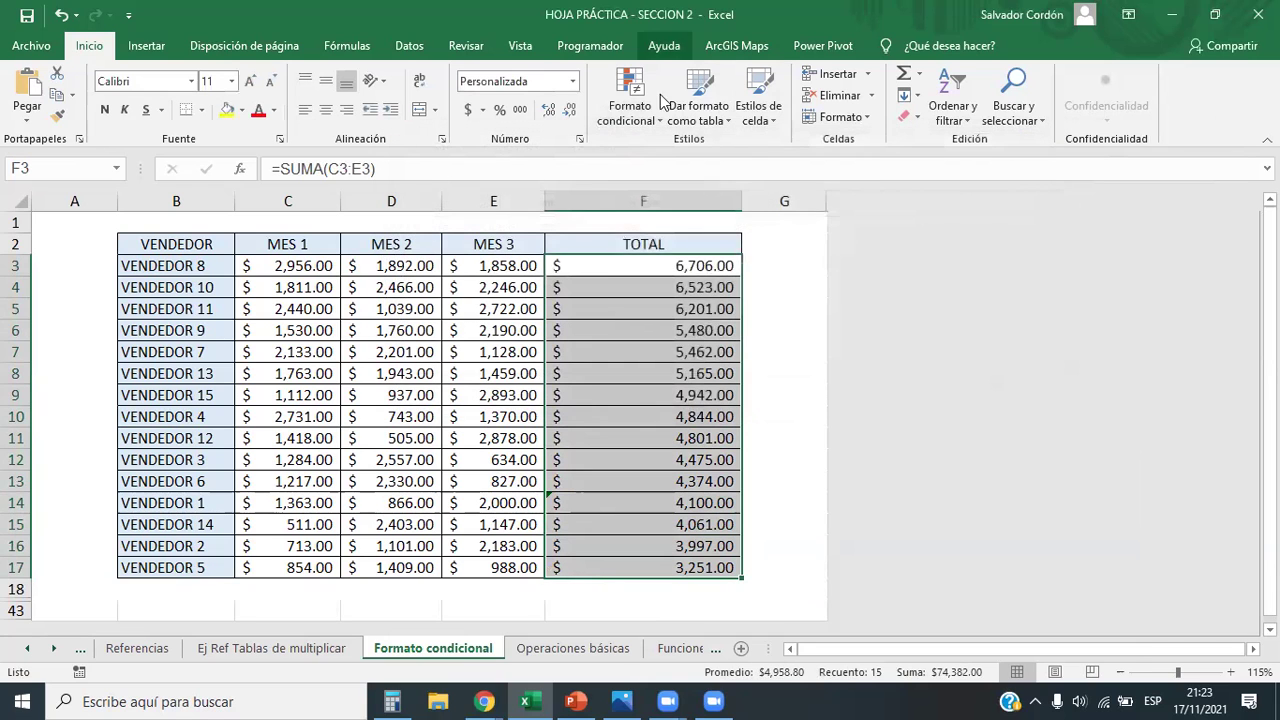
Examine the available rule types for a new formatting rule, including the formula-based type, and close the dialog without creating one
left_click(648, 118)
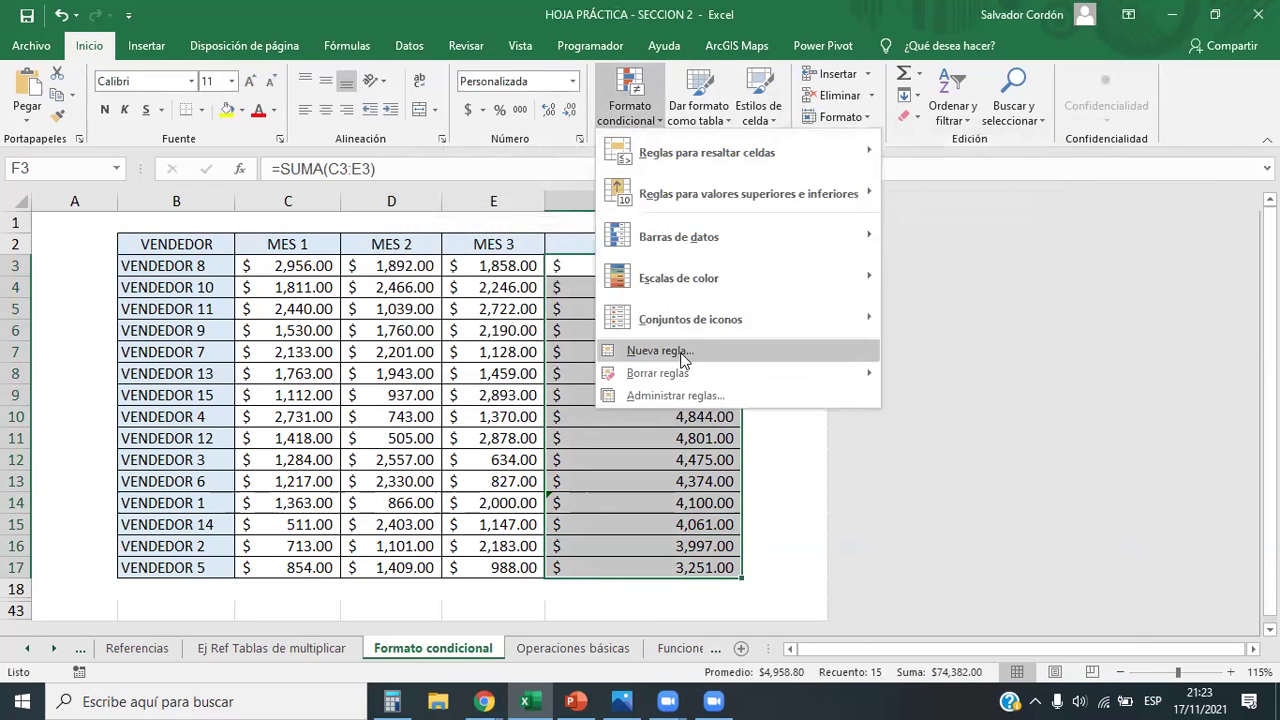
left_click(682, 352)
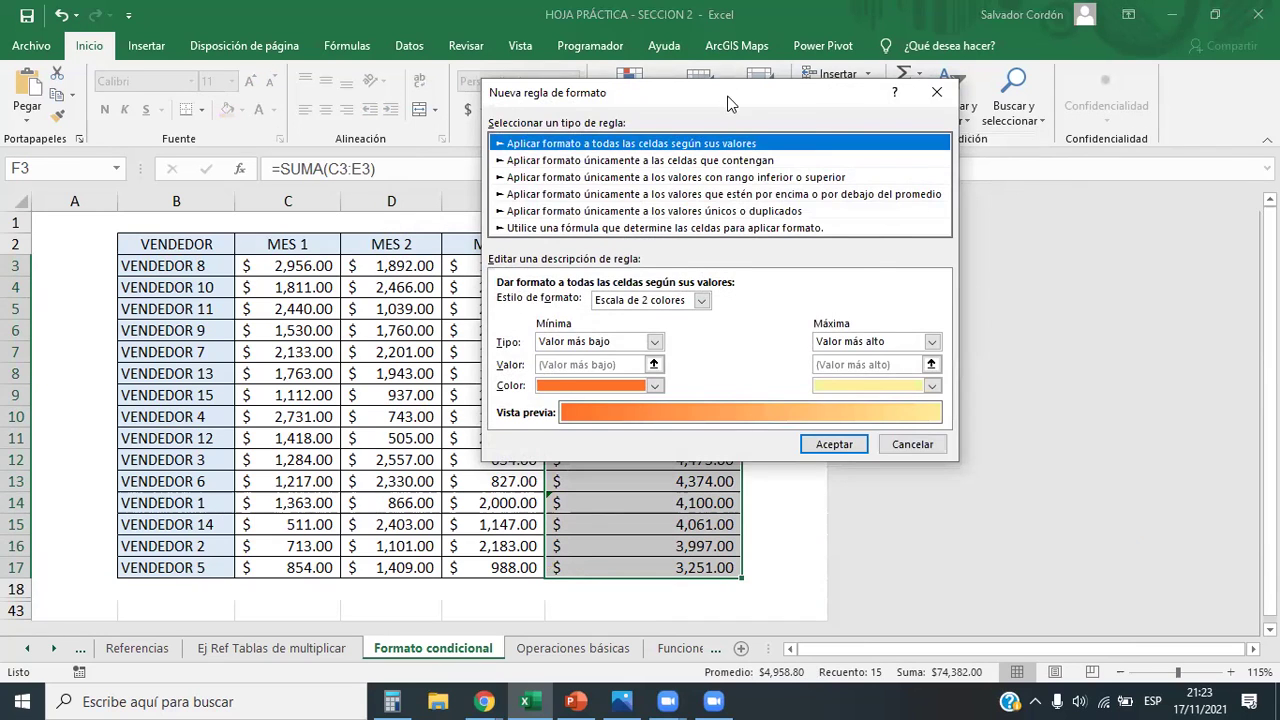
left_click_drag(728, 103, 1019, 174)
left_click(890, 231)
left_click(890, 248)
left_click(891, 265)
left_click(893, 282)
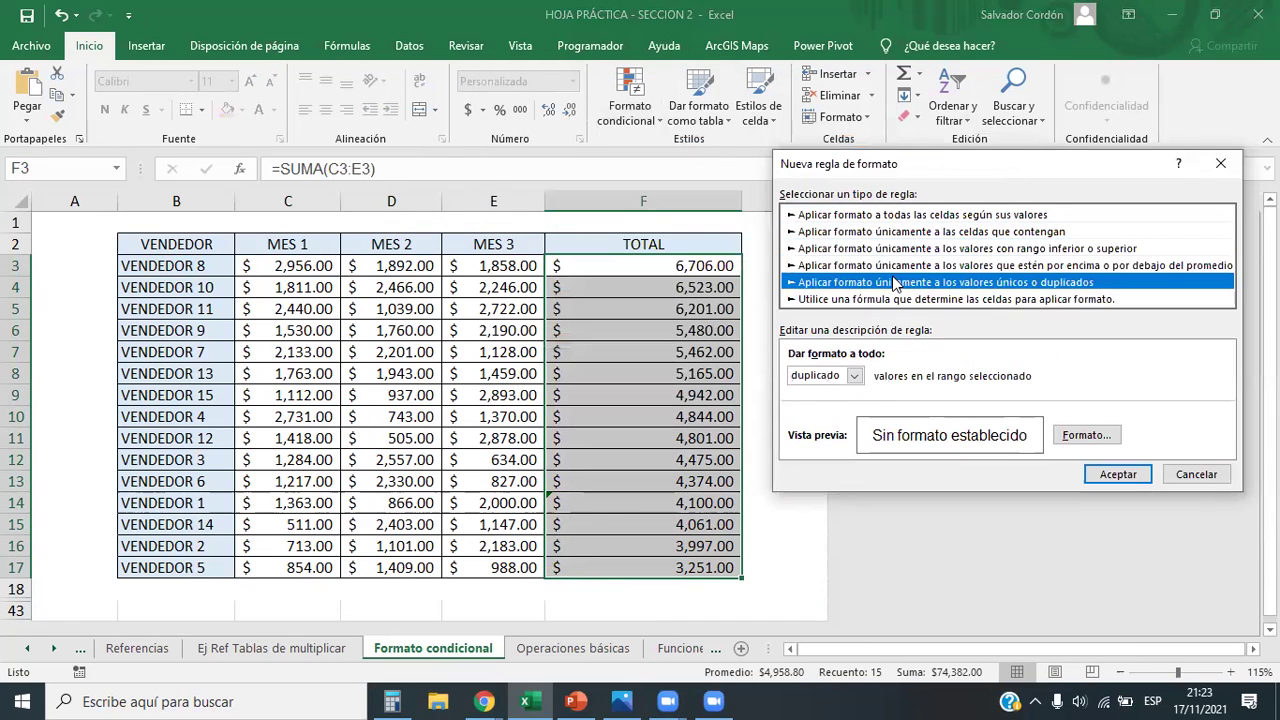
left_click(868, 299)
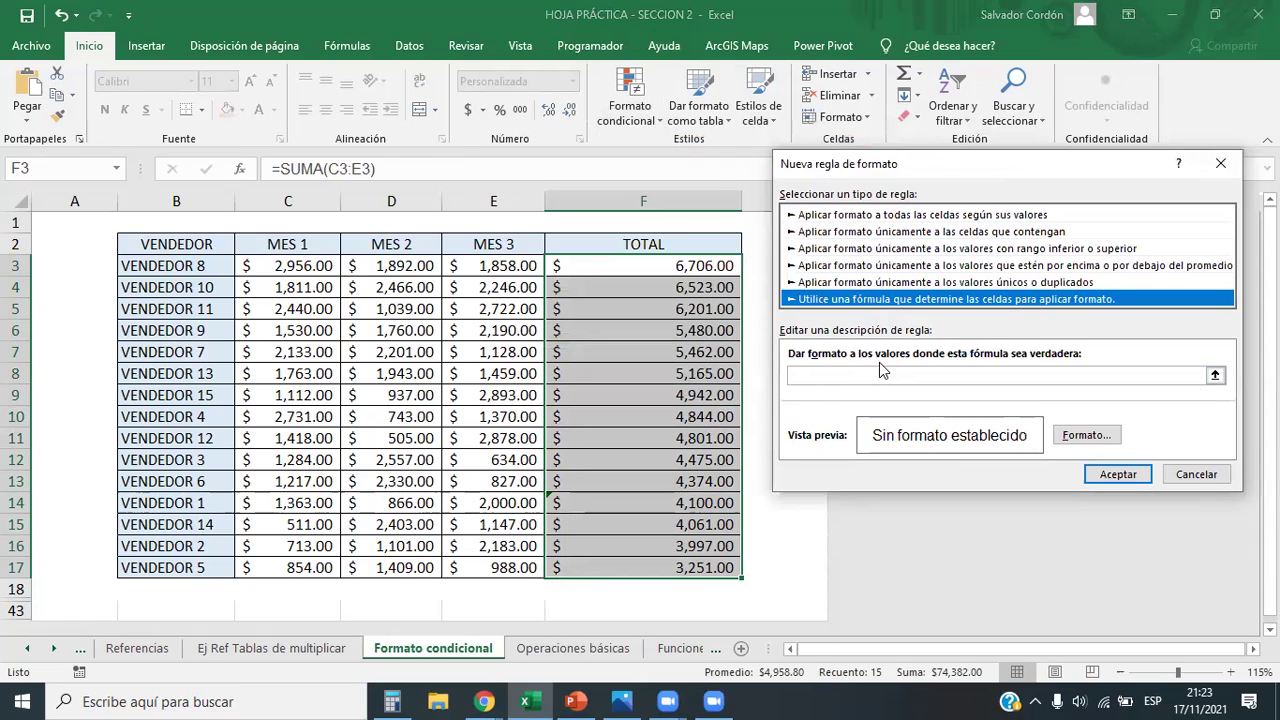
left_click(862, 376)
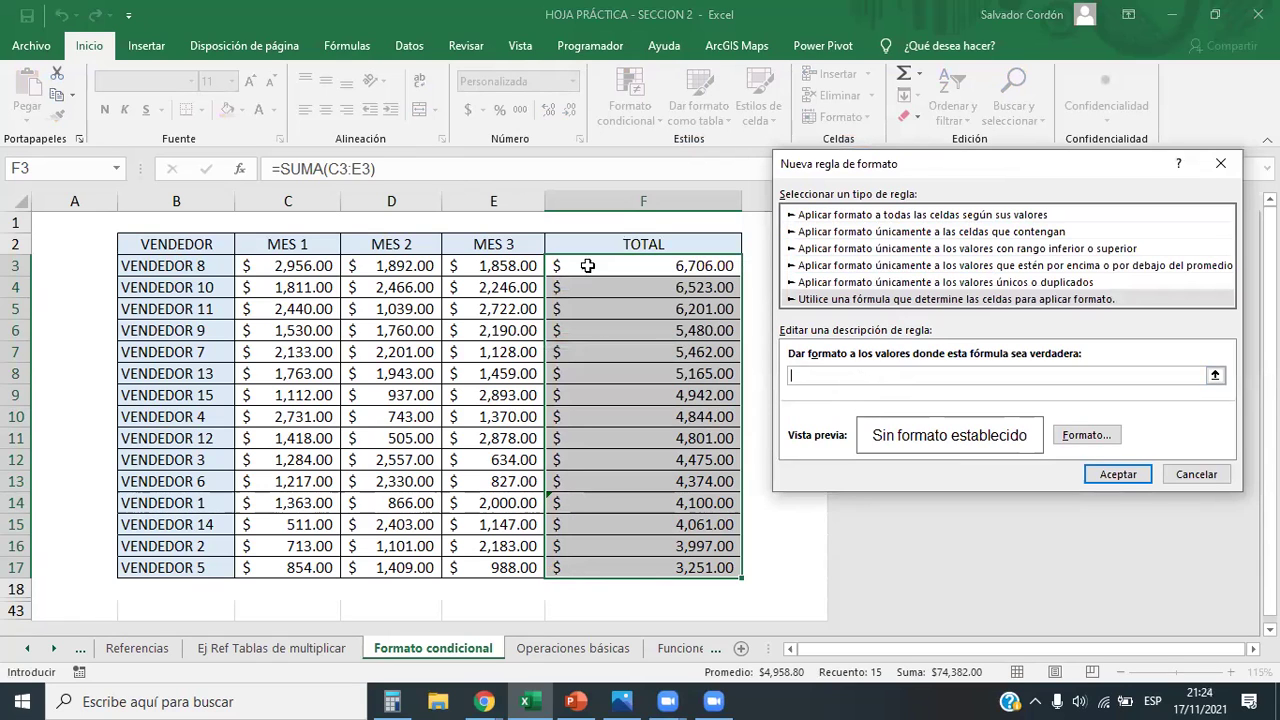
left_click(1220, 163)
Fill the SUMA formula from F3 down through F17 to restore the calculated total in F14
left_click(555, 286)
left_click_drag(508, 264, 520, 565)
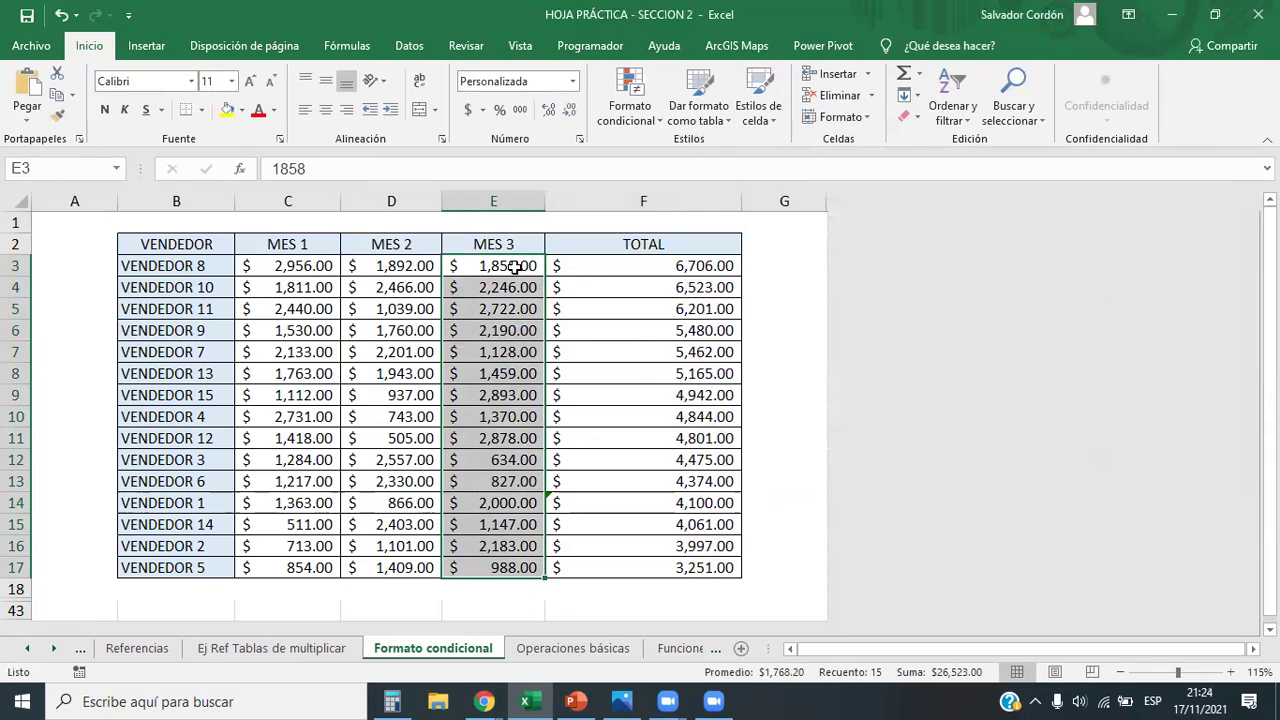
left_click(575, 267)
mouse_move(641, 258)
left_mouse_down()
mouse_move(646, 423)
mouse_move(631, 562)
left_mouse_up()
left_click_drag(710, 262, 710, 565)
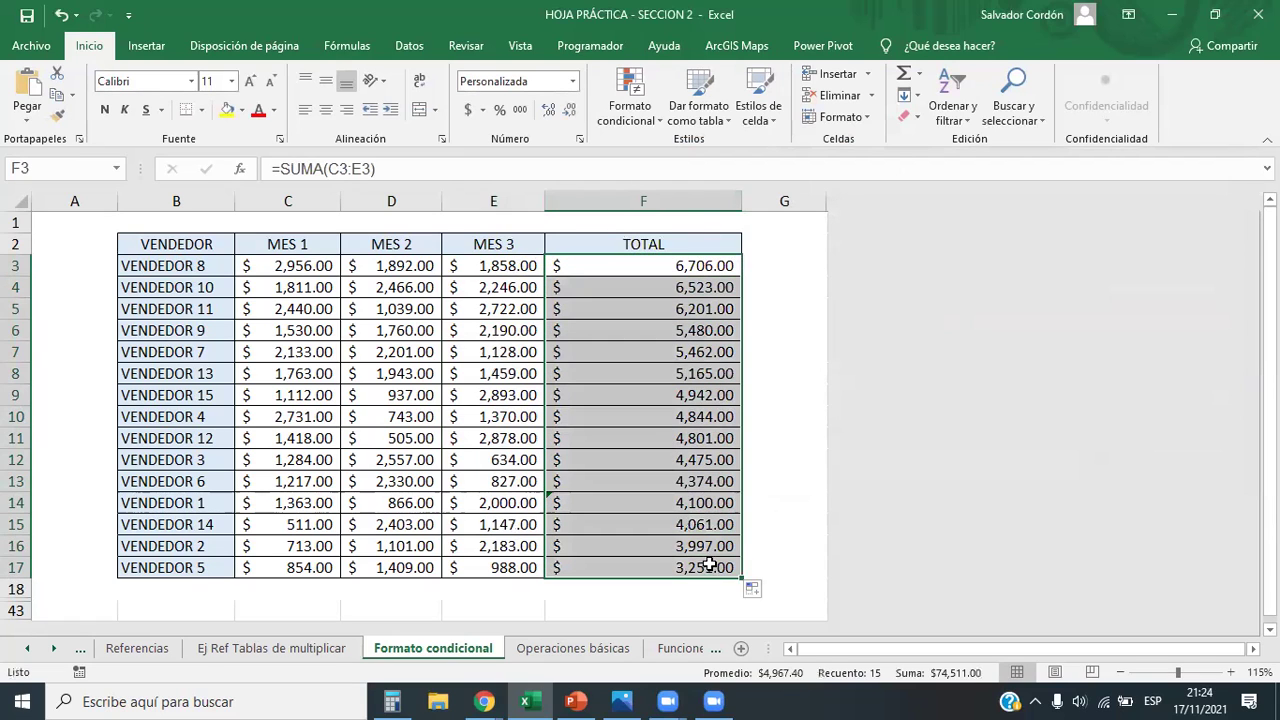
Start a formula-based conditional formatting rule for F3:F17 with the formula =$C$3>$D$3, comparing MES 1 with MES 2
left_click_drag(648, 265, 666, 566)
left_click(629, 95)
mouse_move(750, 150)
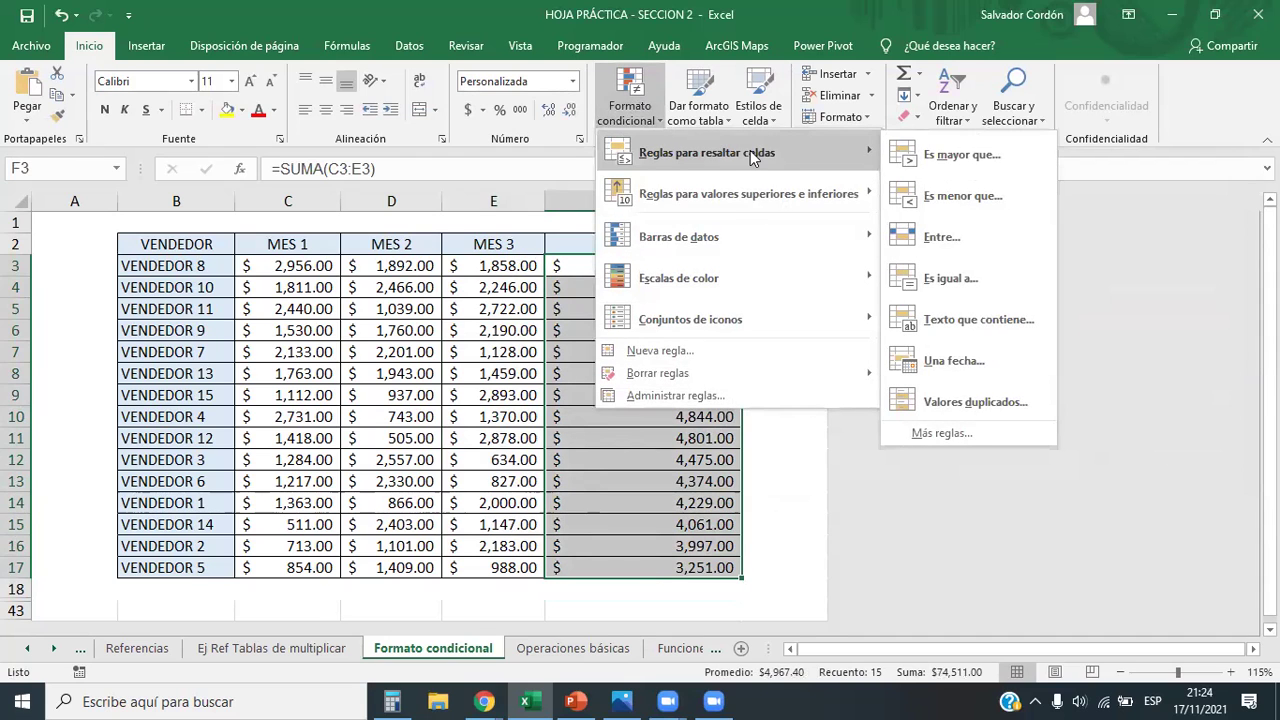
left_click(697, 344)
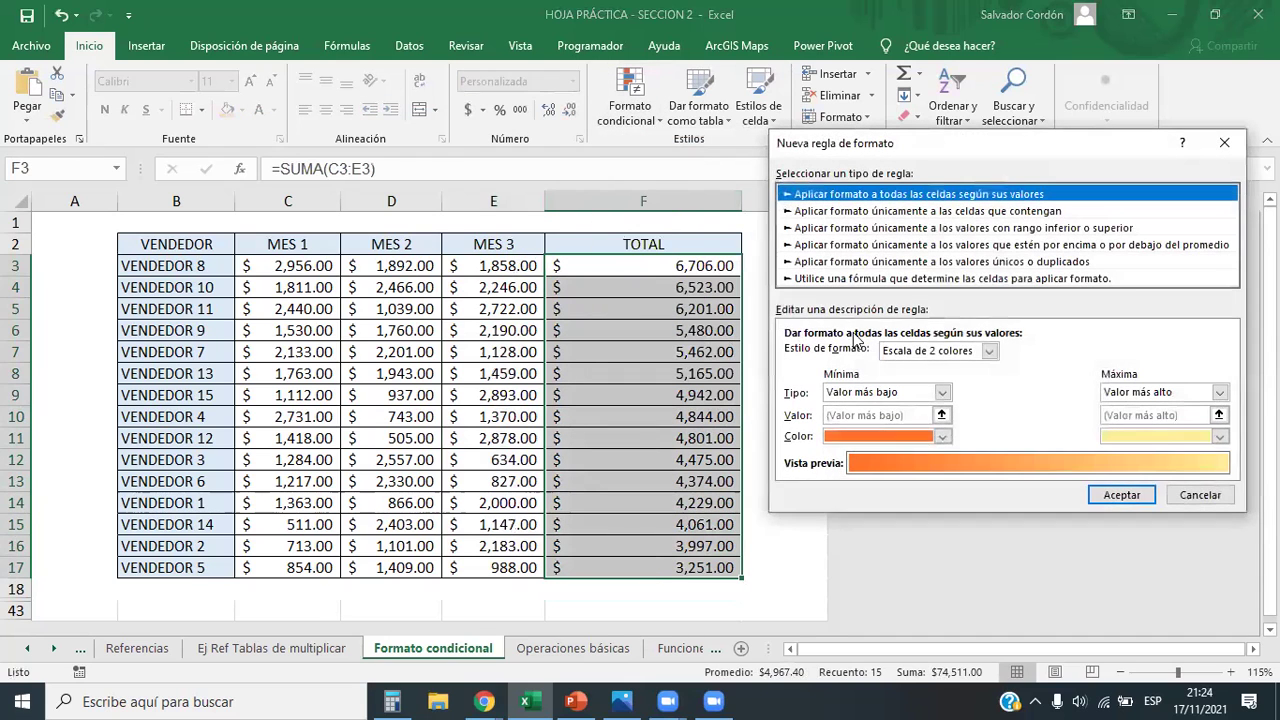
left_click(894, 279)
left_click(851, 356)
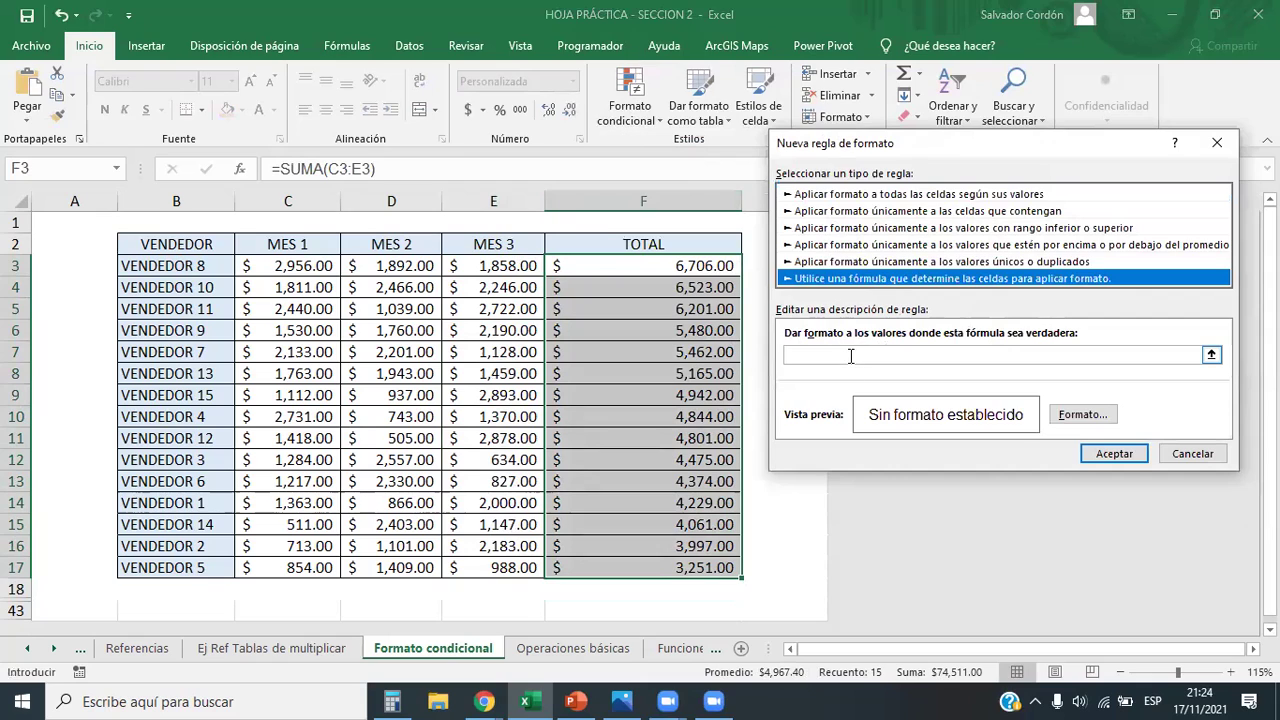
type("=")
left_click(314, 264)
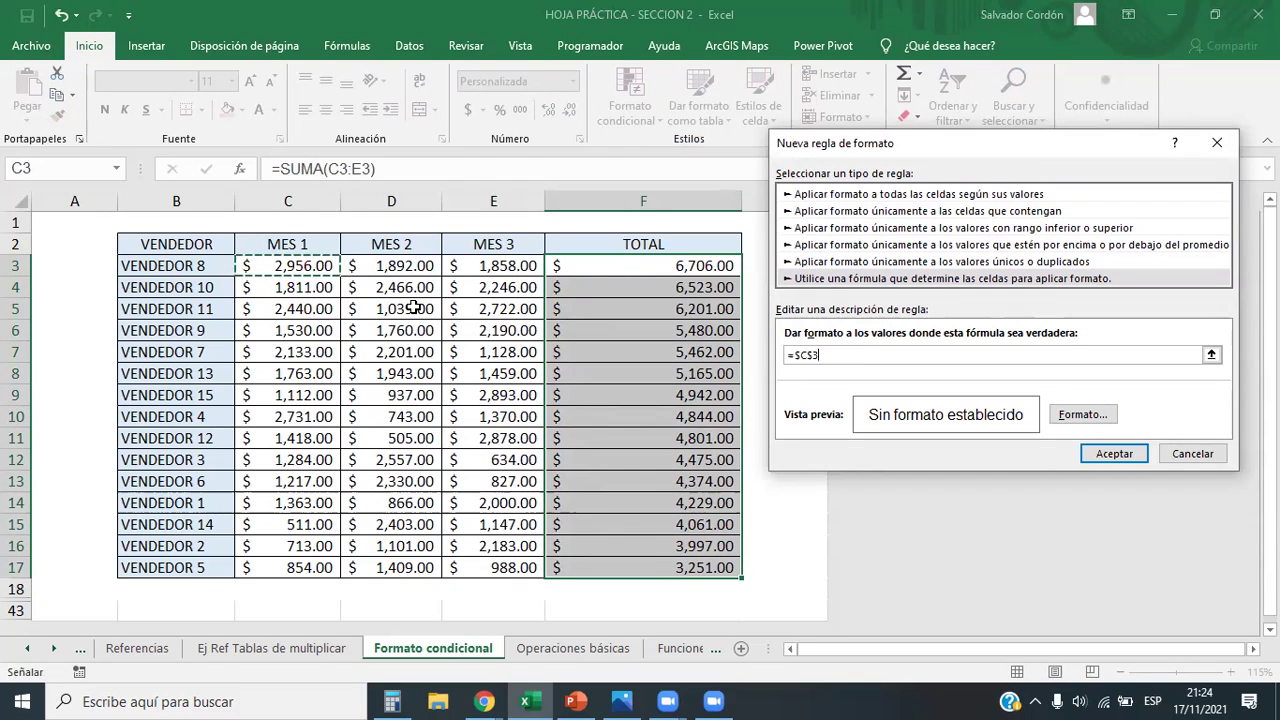
type(">")
left_click(405, 266)
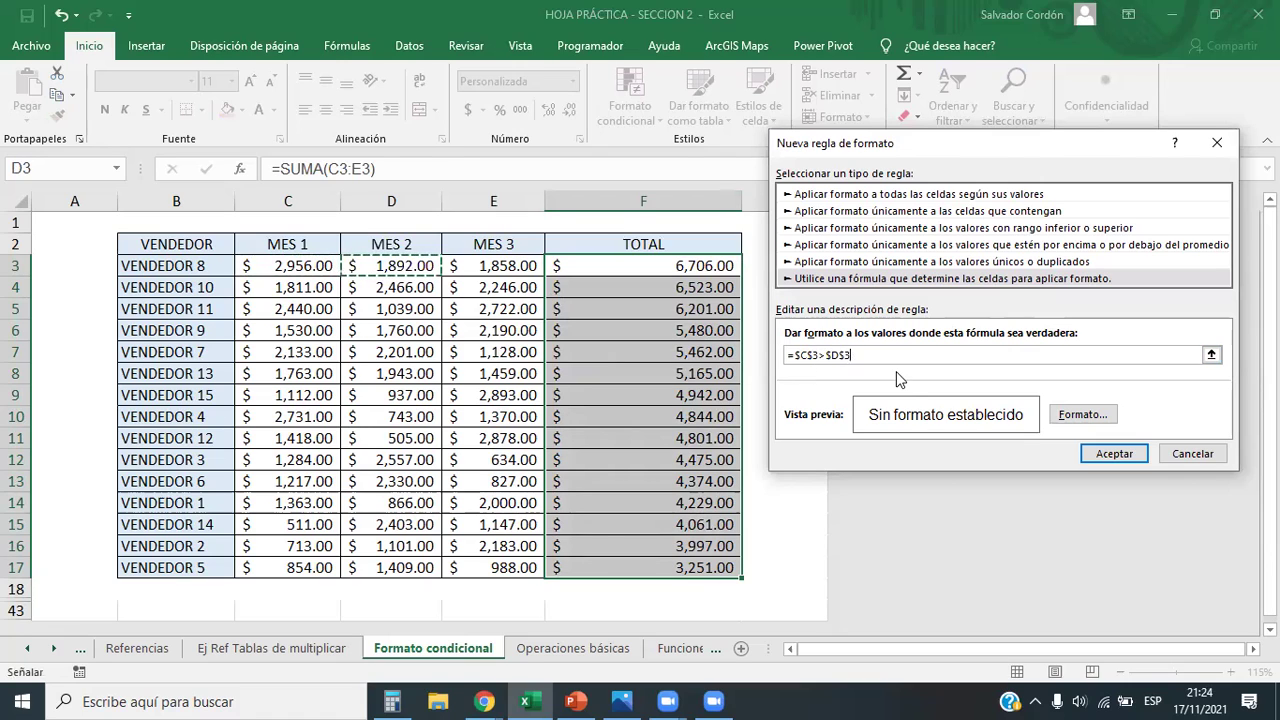
Change the new rule's formula to =C$3>D$3, keeping only the row references absolute
left_click_drag(797, 356, 852, 356)
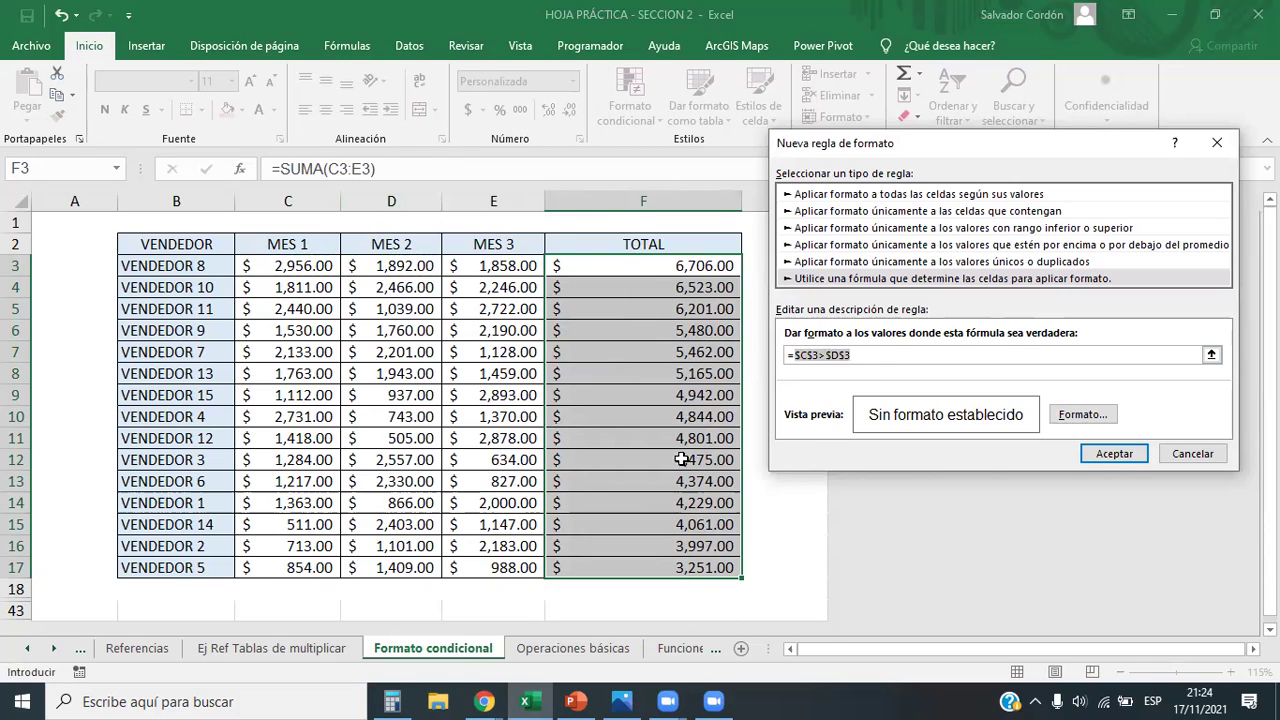
key("End")
left_click(797, 355)
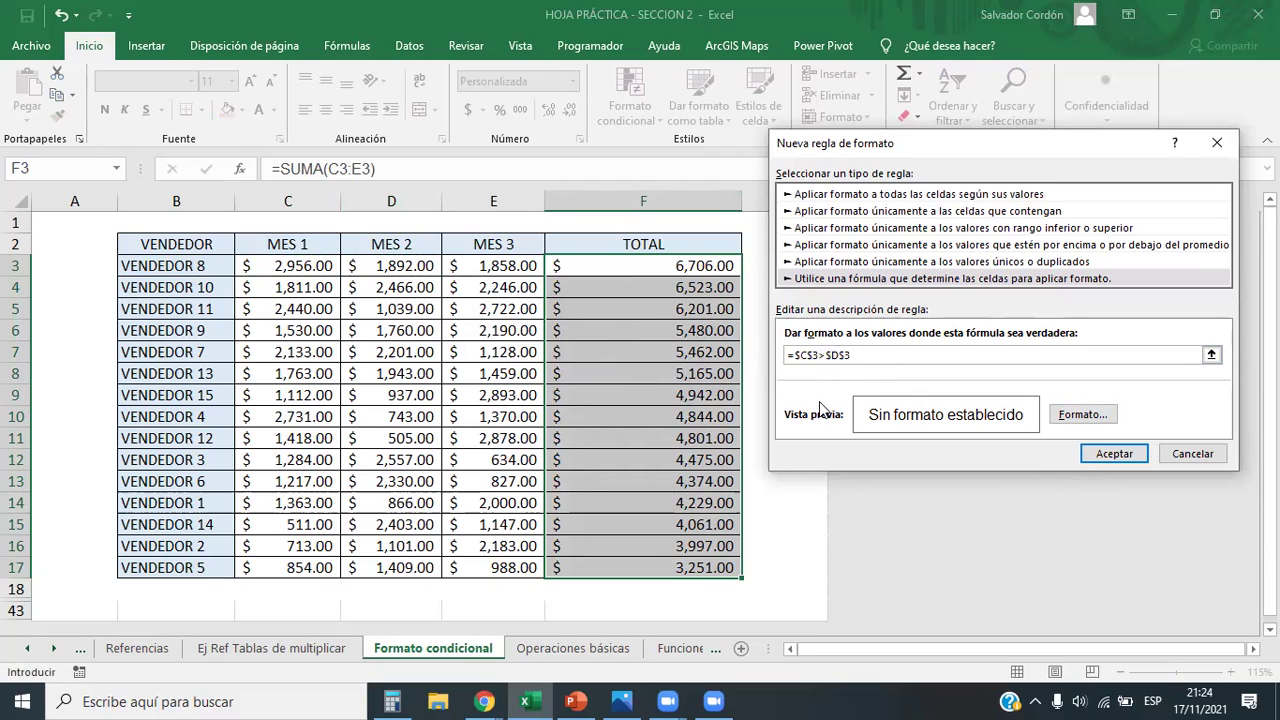
key("BackSpace")
left_click(823, 356)
Give matching cells a darker theme font color and a light green fill, and apply the formula rule to the totals
left_click(1085, 418)
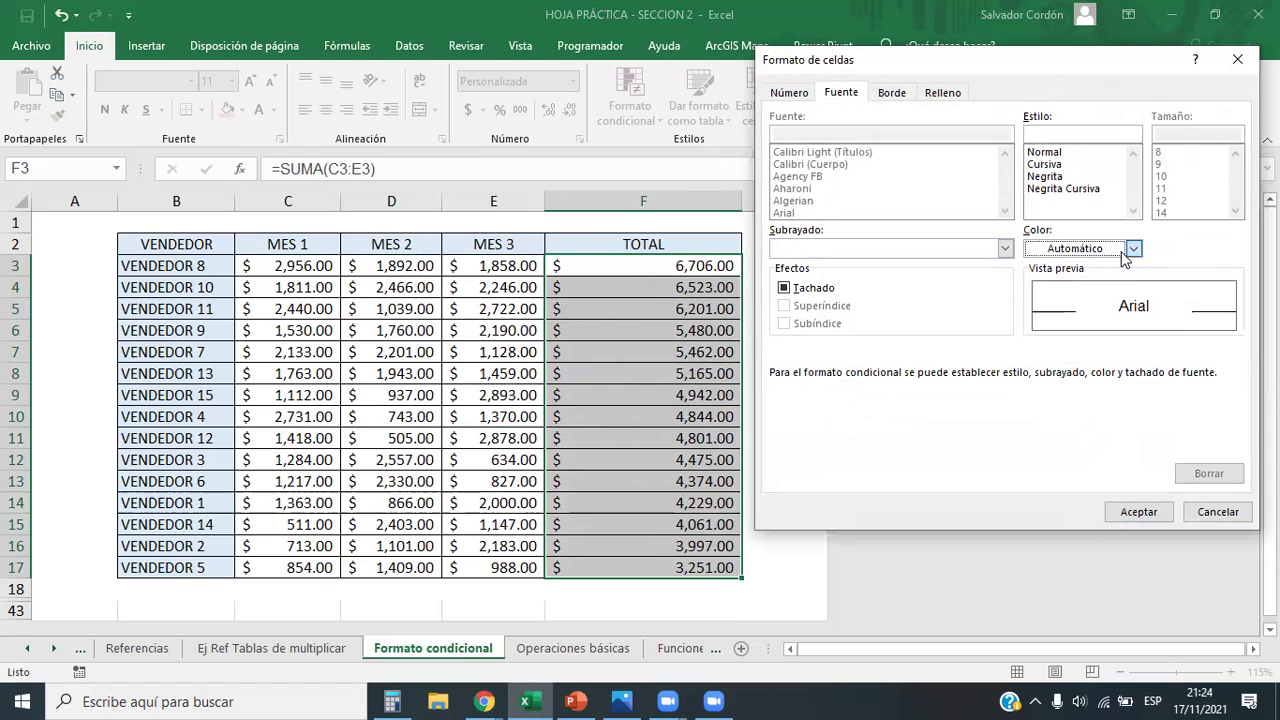
left_click(1132, 248)
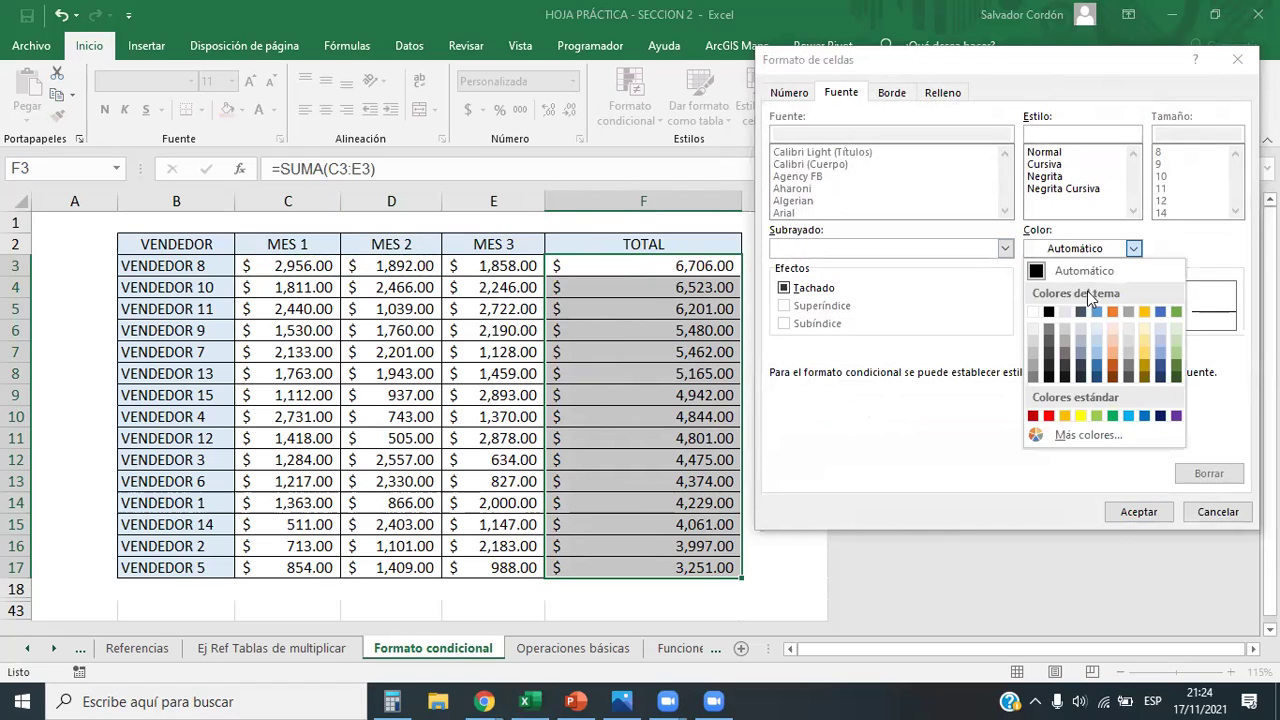
left_click(1161, 370)
left_click(930, 94)
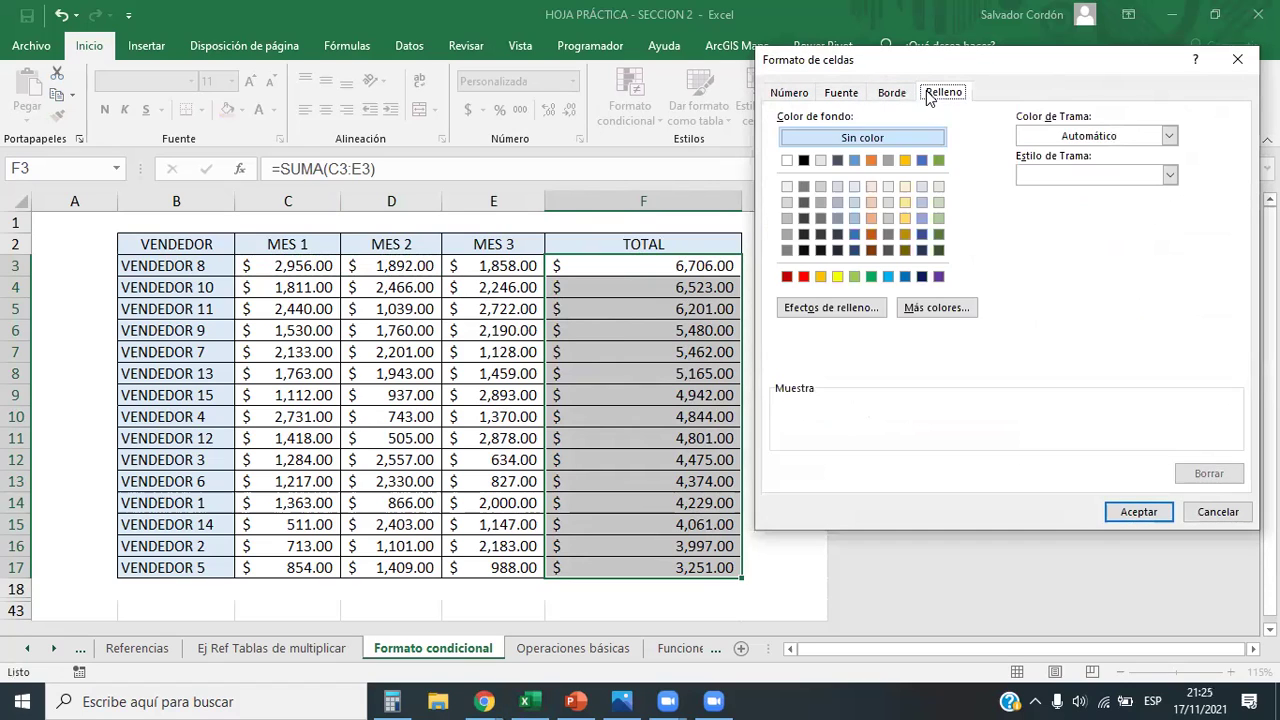
left_click(855, 277)
left_click(1136, 510)
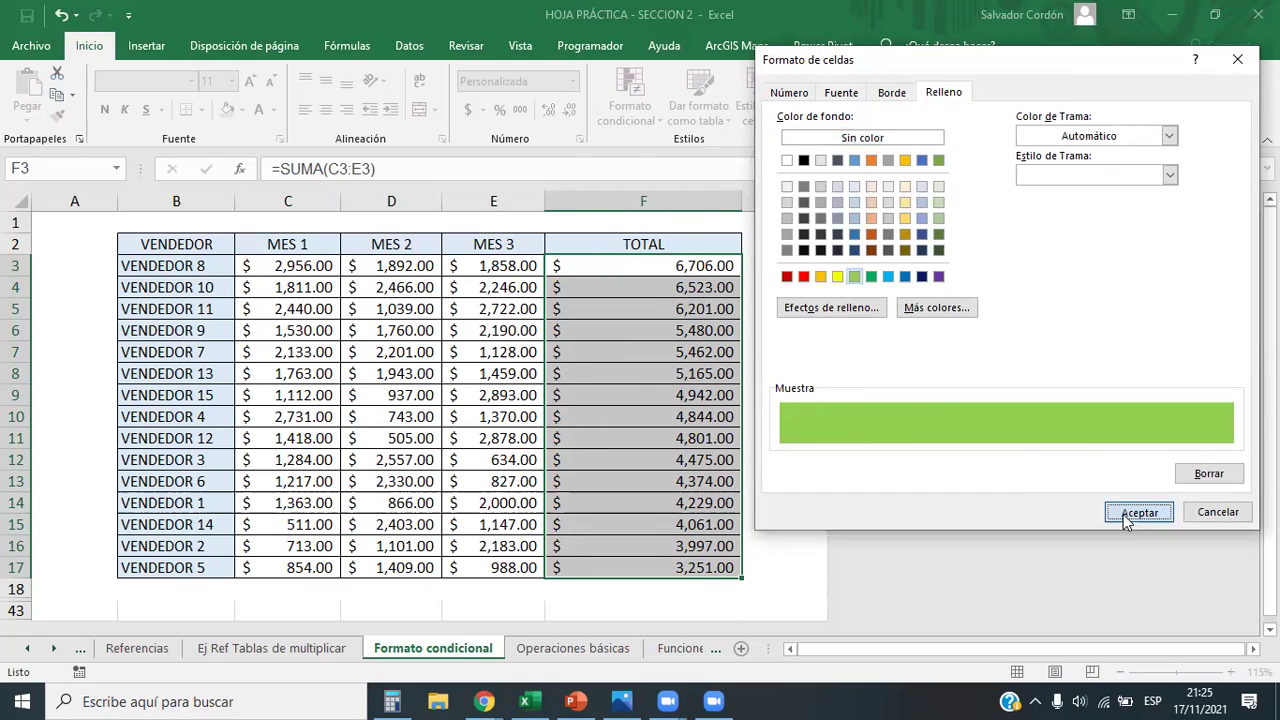
left_click(1104, 452)
left_click(718, 334)
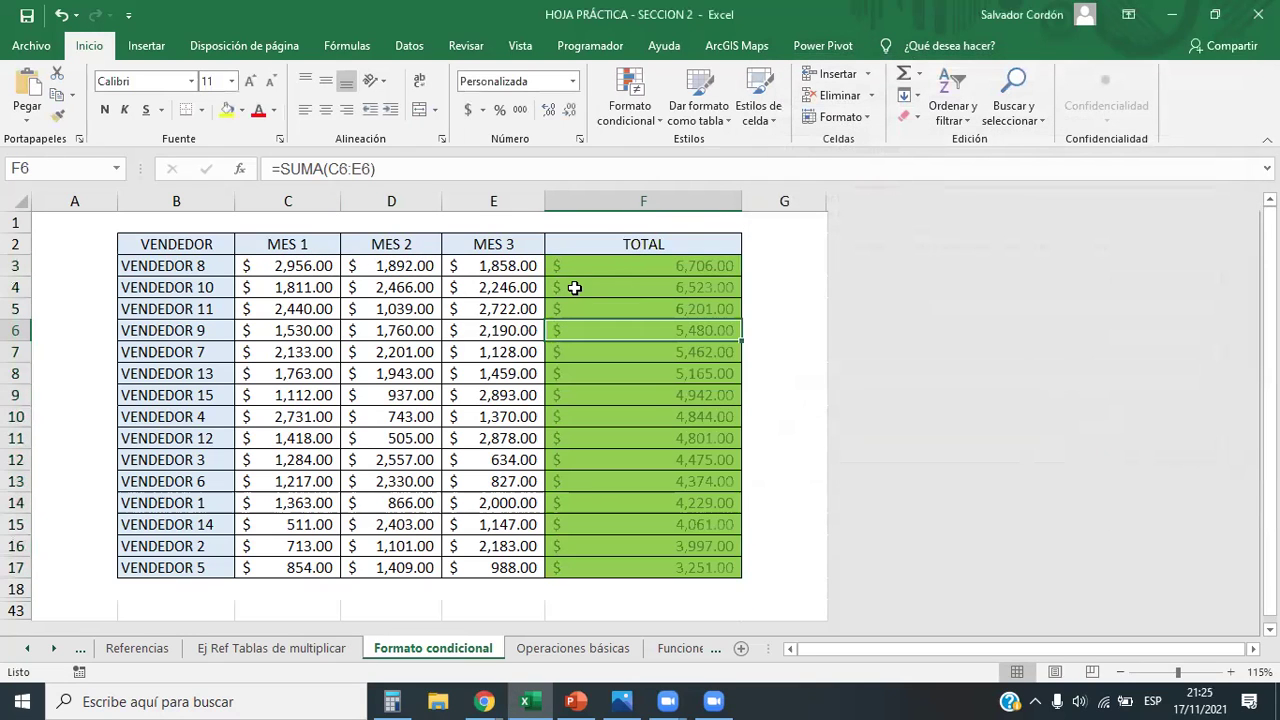
From F3, bring up the conditional formatting rules manager and check the range the formula rule applies to
left_click(640, 265)
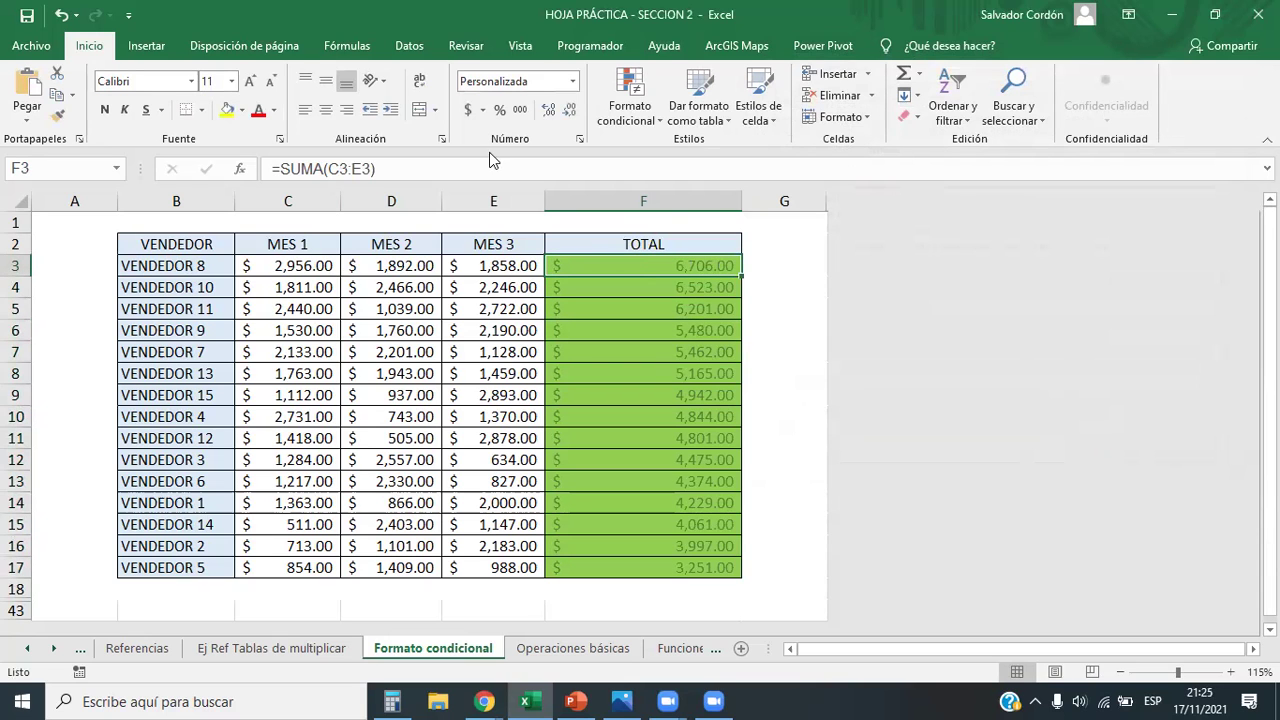
left_click(627, 115)
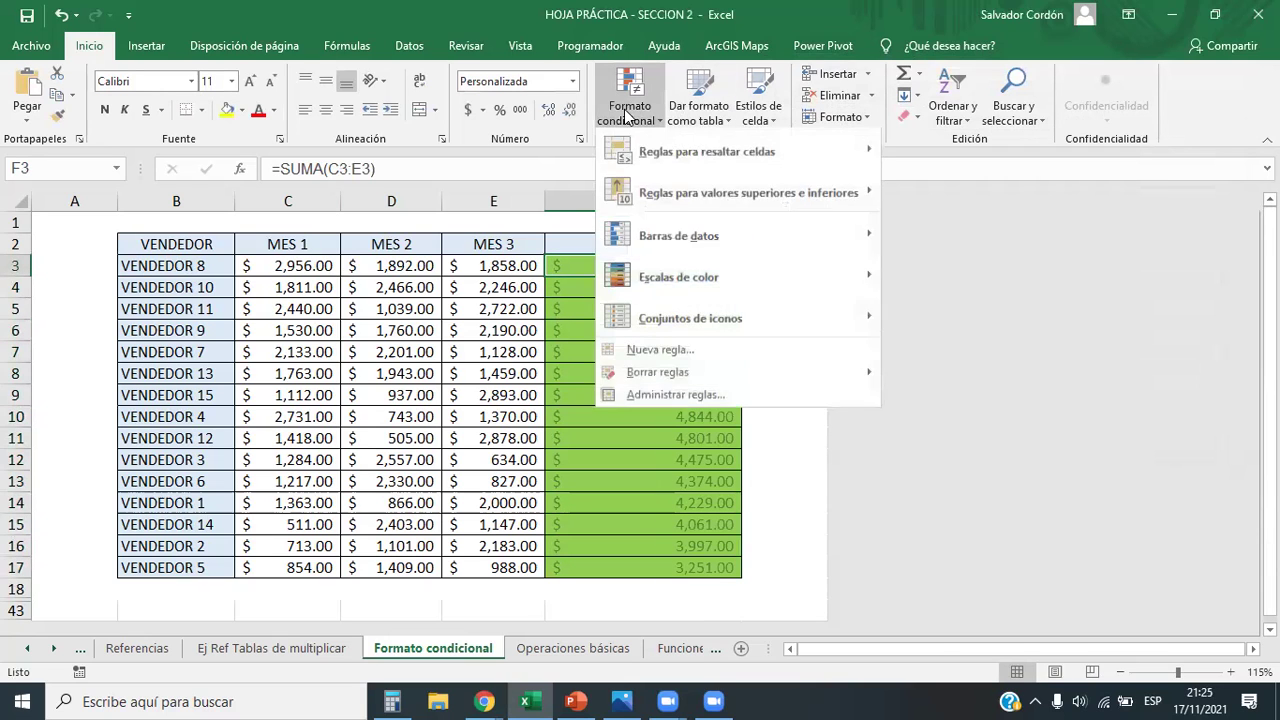
left_click(682, 394)
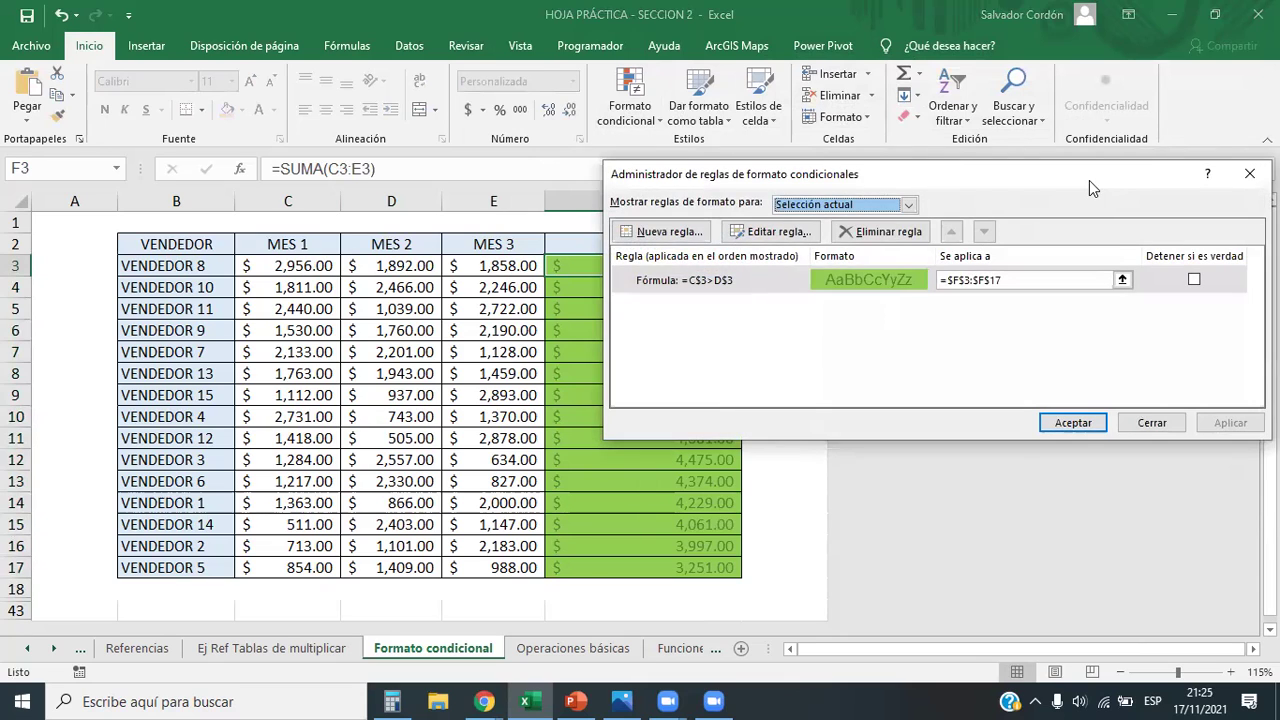
left_click_drag(1089, 180, 956, 275)
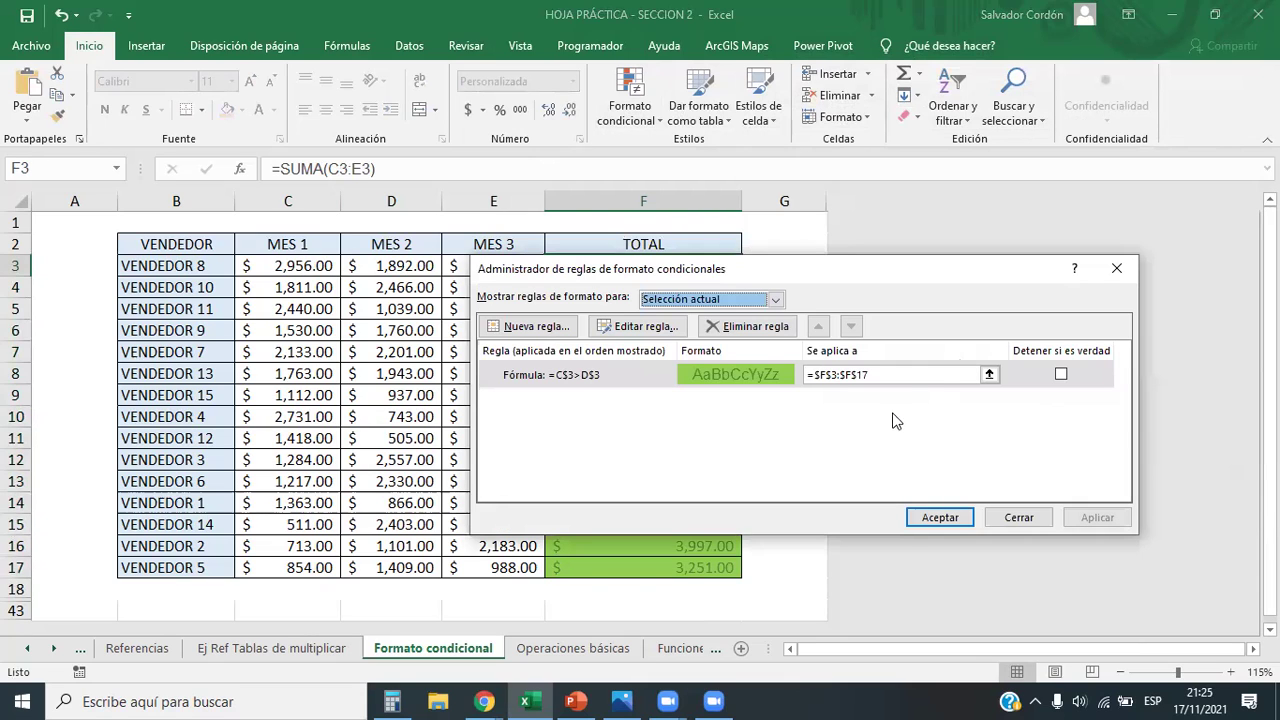
left_click(965, 374)
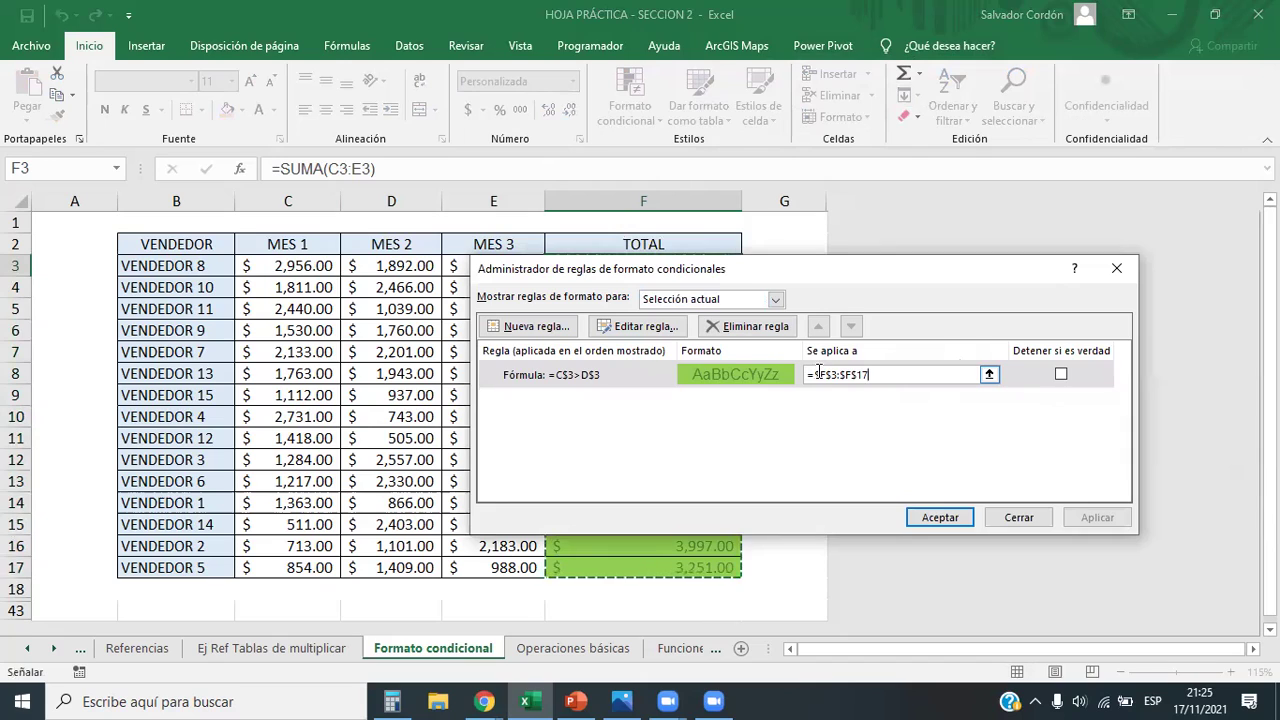
left_click_drag(818, 372, 883, 372)
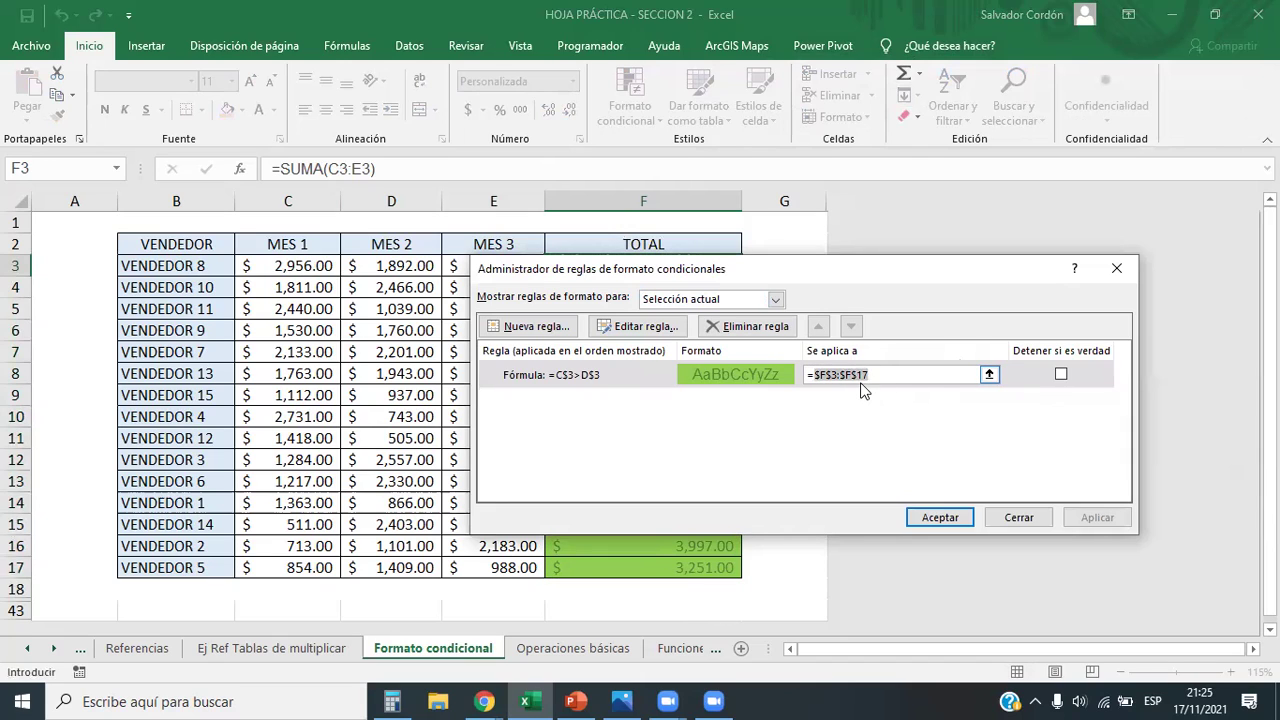
Edit the rule's formula to =$C3>$D3 so only the columns are absolute, and apply the change to the totals
double_click(570, 373)
left_click(596, 450)
type("$C$3>D$3")
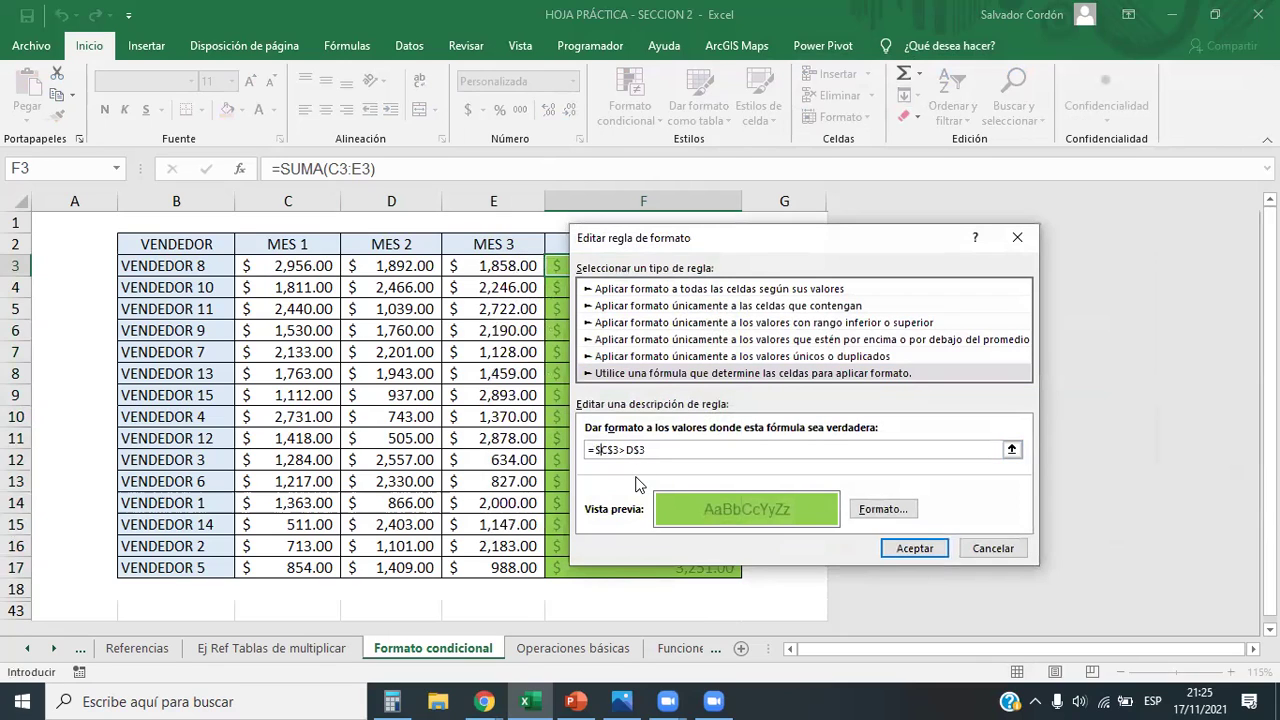
left_click(610, 450)
key("BackSpace")
left_click(620, 450)
left_click(914, 548)
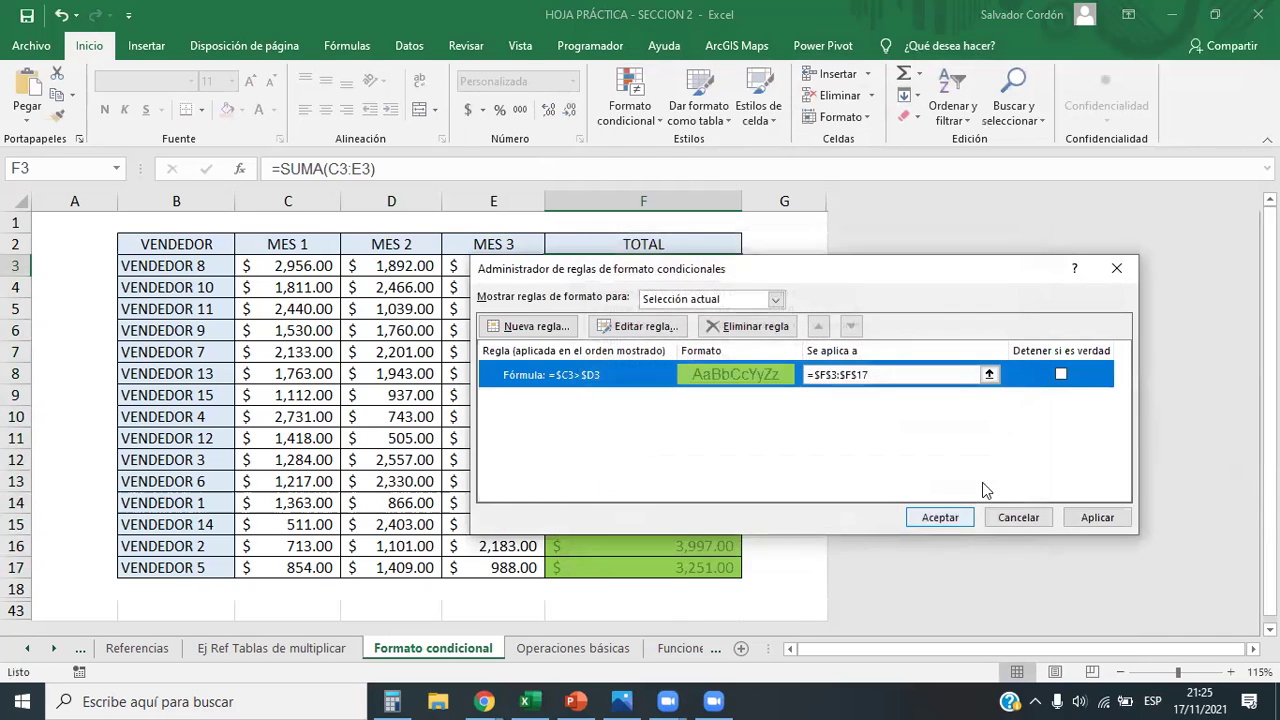
left_click(940, 517)
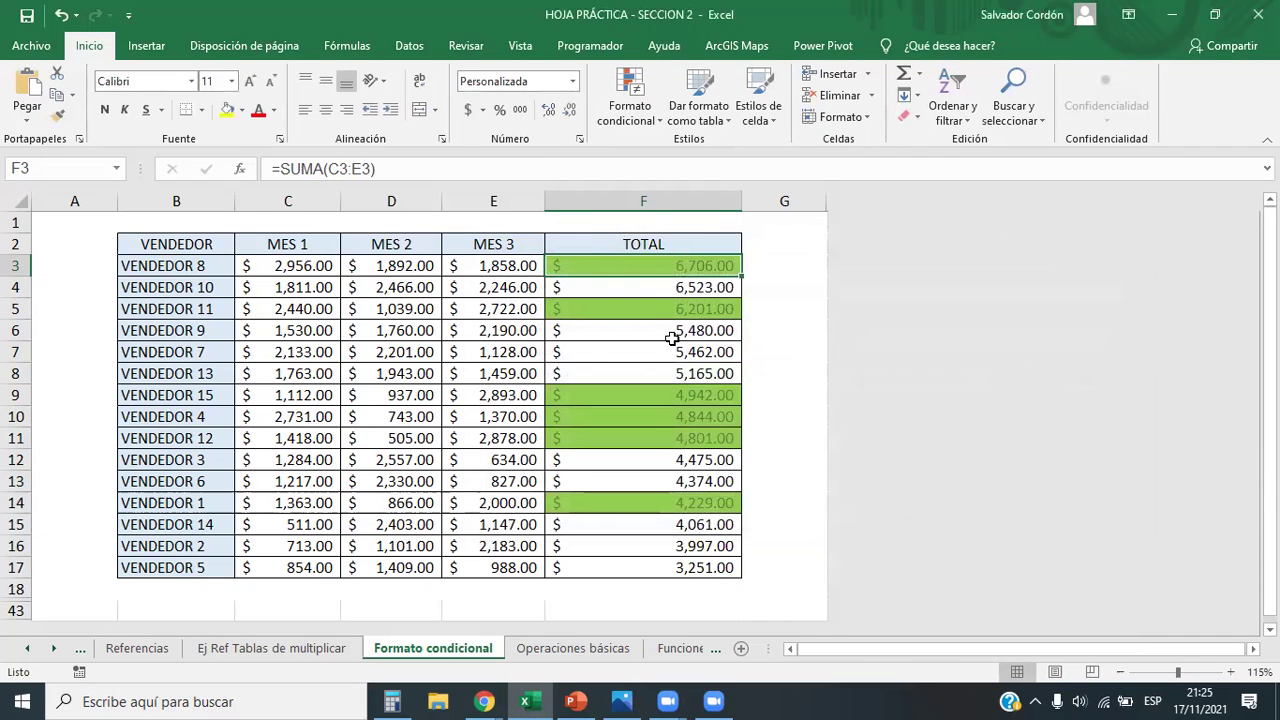
Select F3:F17, review its formula rule in the rules manager, and close the manager without changes
left_click_drag(675, 268, 690, 563)
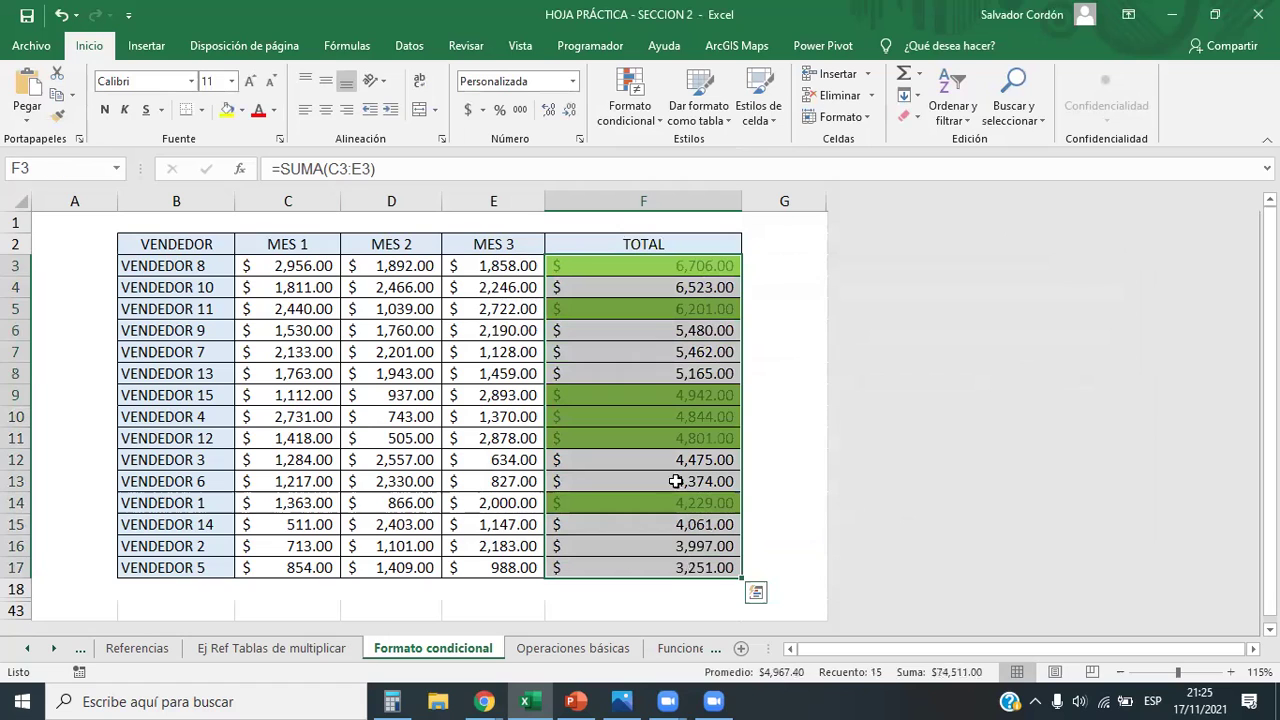
left_click(629, 110)
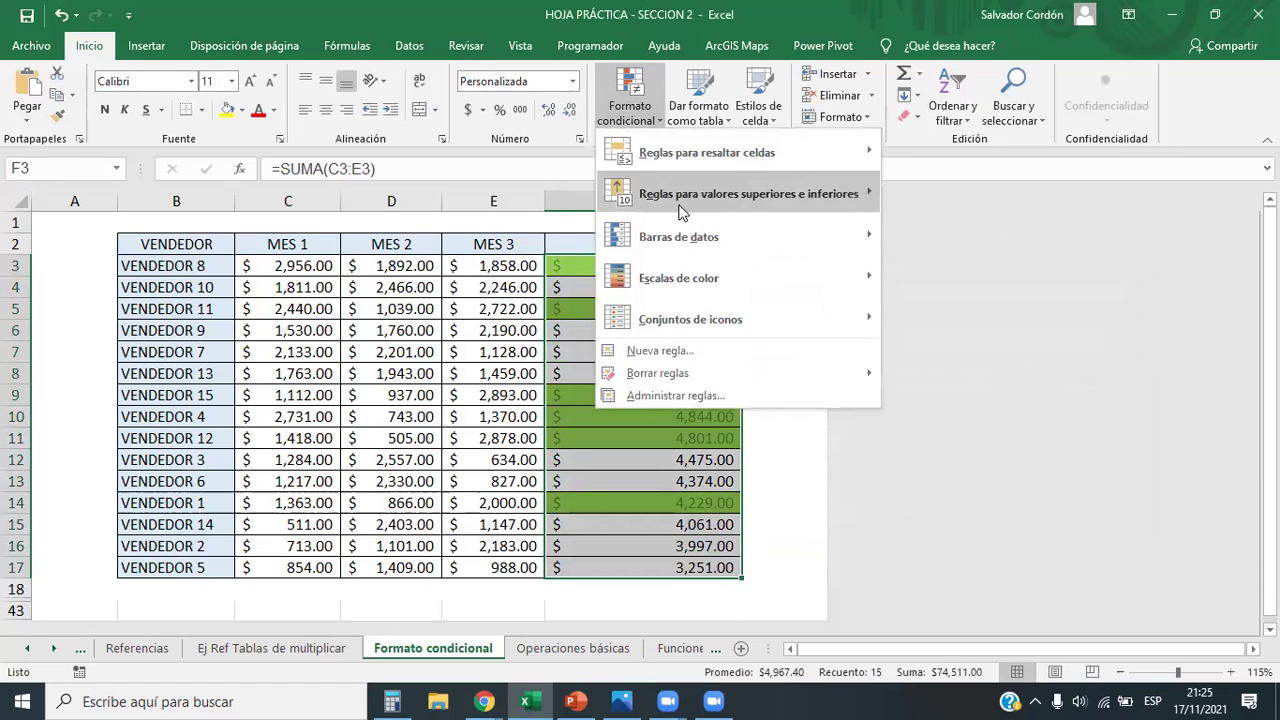
left_click(718, 395)
left_click_drag(729, 272, 1042, 264)
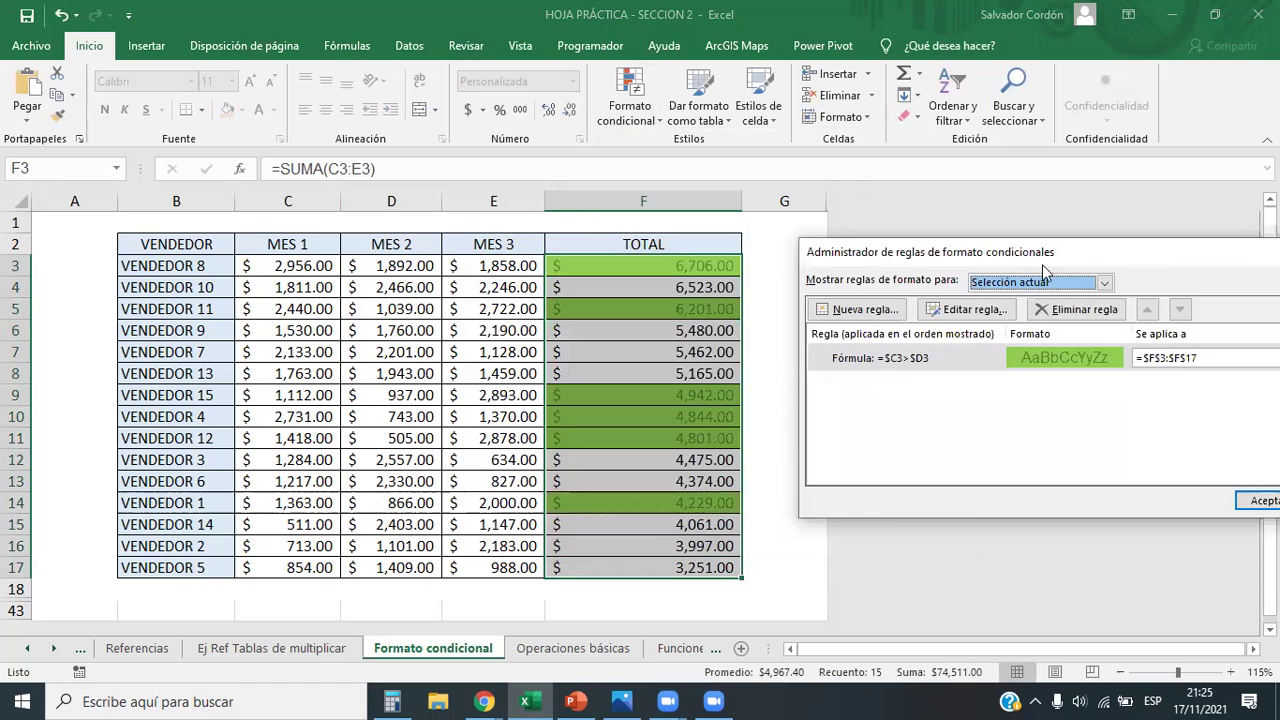
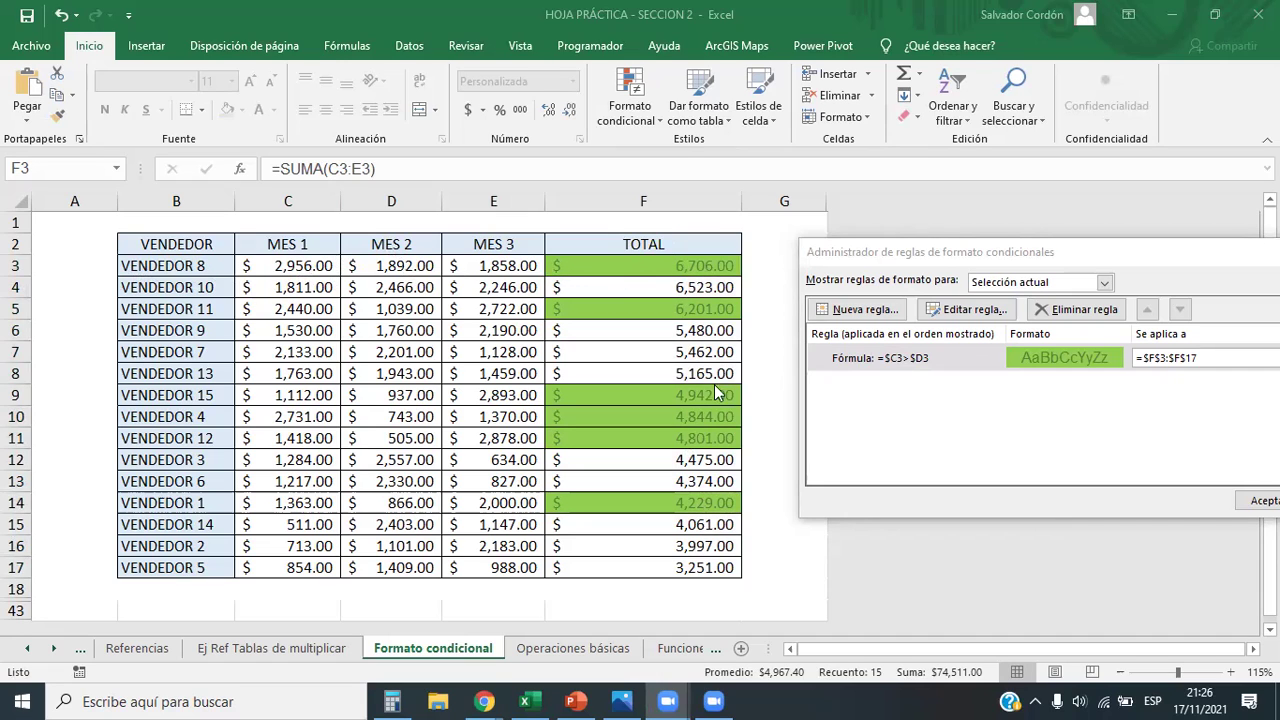
left_click_drag(945, 254, 495, 215)
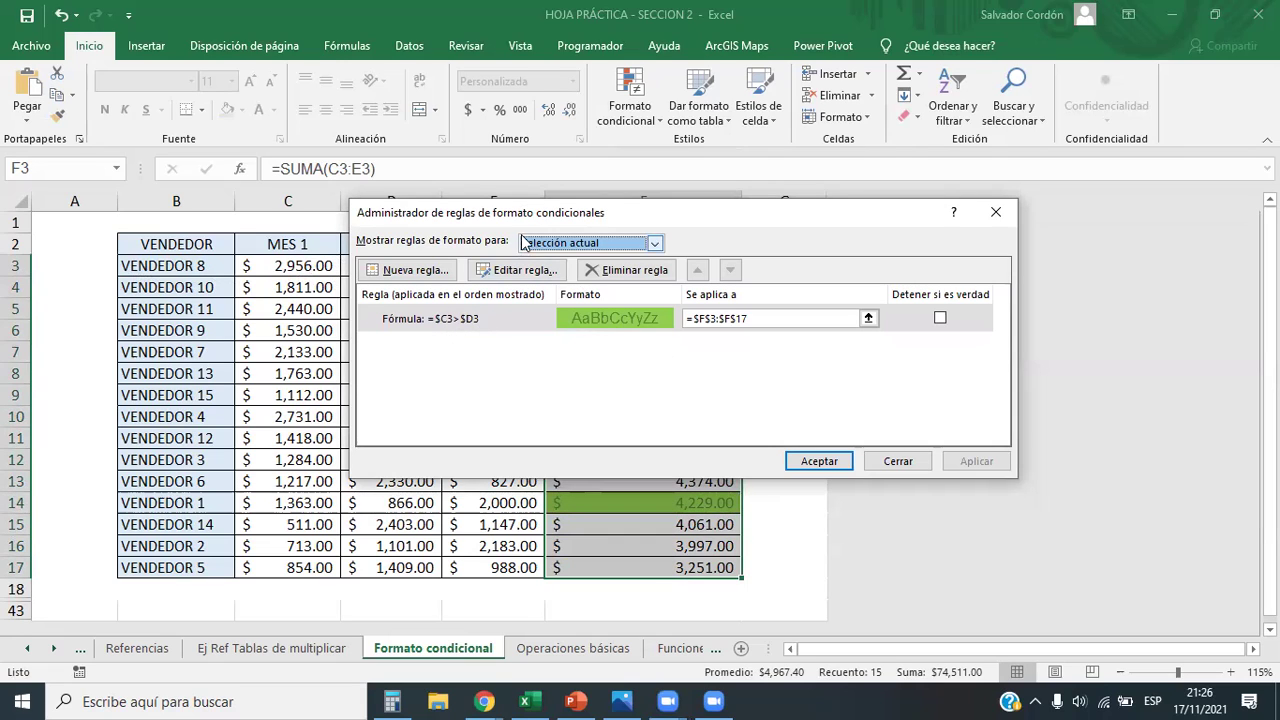
left_click(815, 460)
Compare VENDEDOR 10's MES 1 and MES 2 values in C4 and D4 with the formatting of its total in F4
left_click(713, 284)
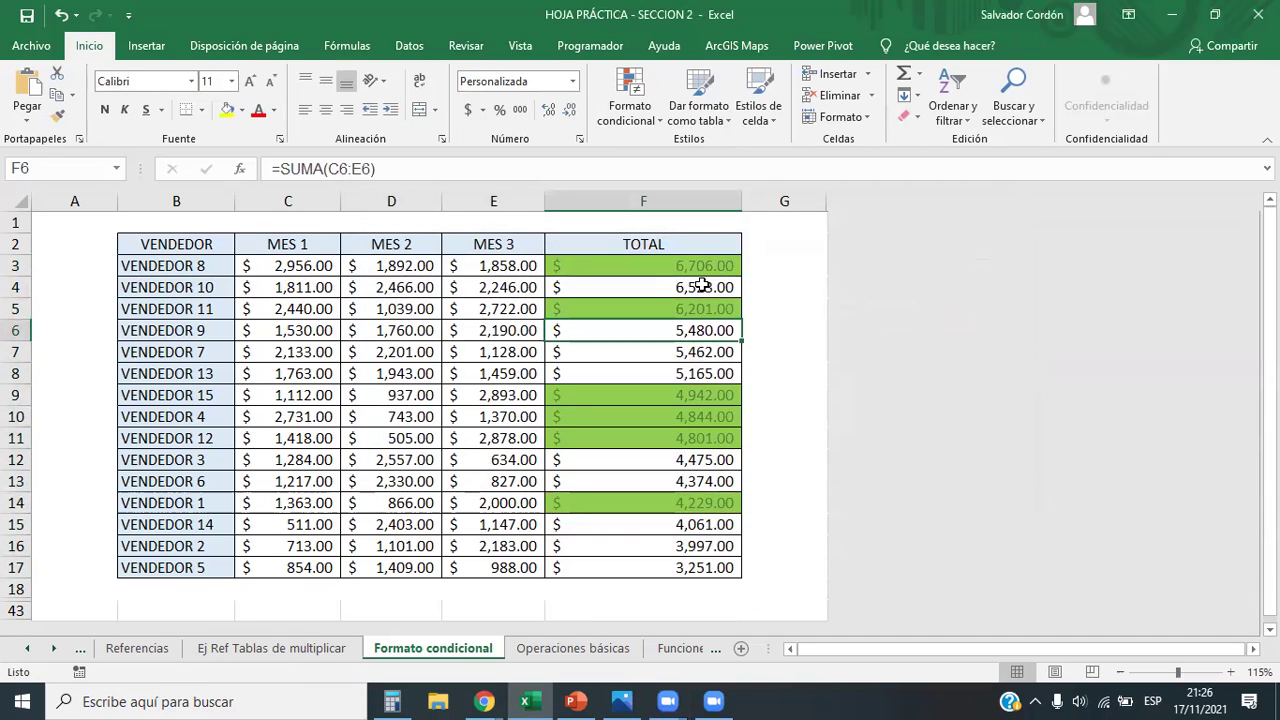
left_click(672, 271)
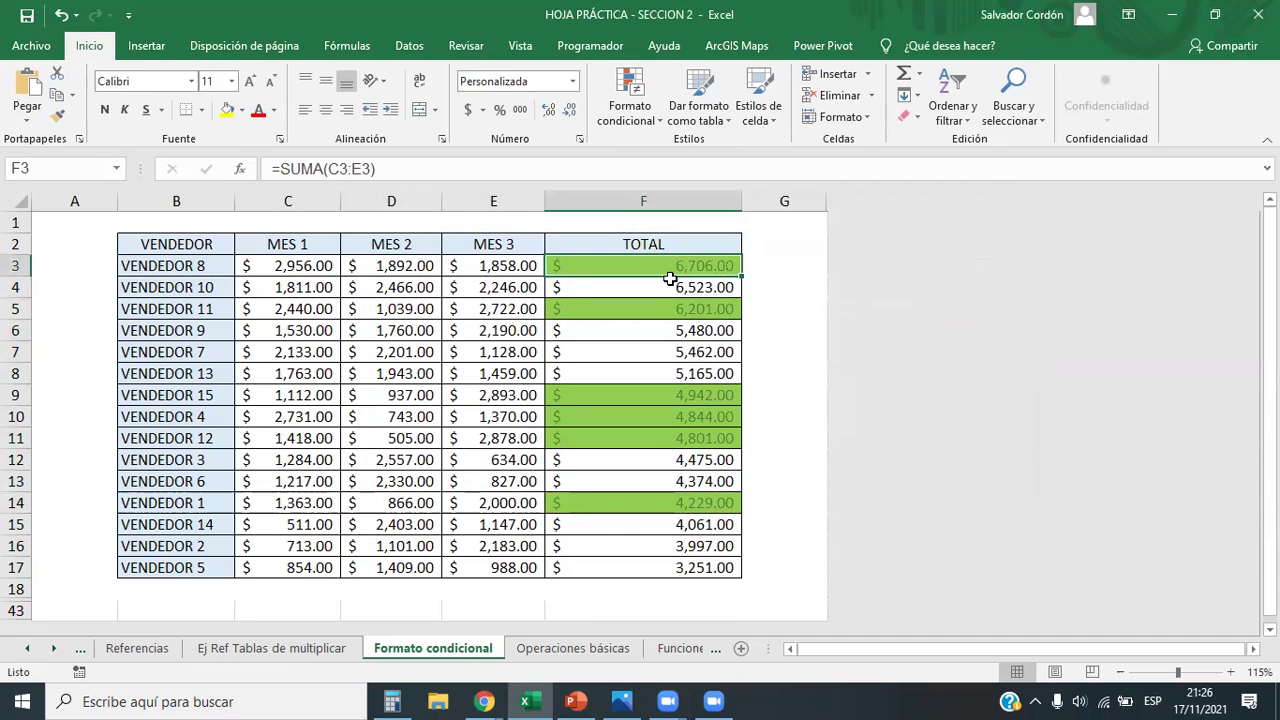
left_click(675, 290)
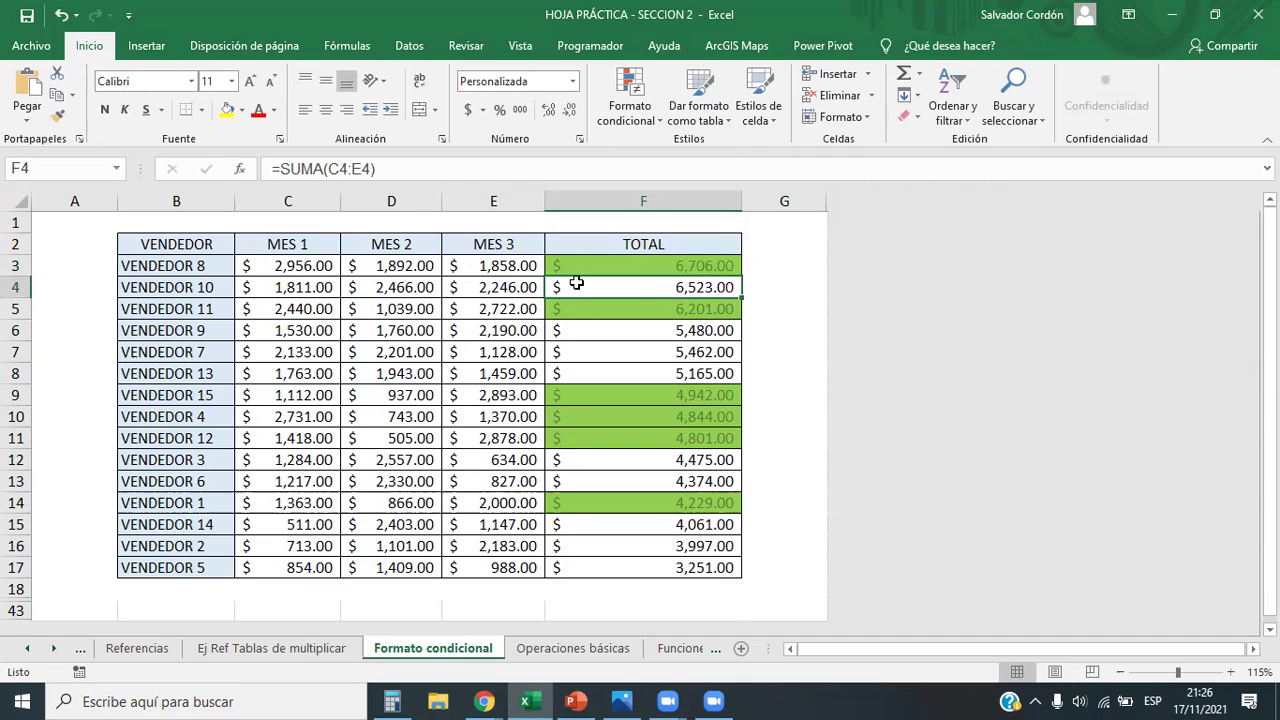
left_click(310, 288)
left_click(406, 284)
left_click(300, 286)
left_click(426, 287)
left_click(682, 287)
left_click(310, 287)
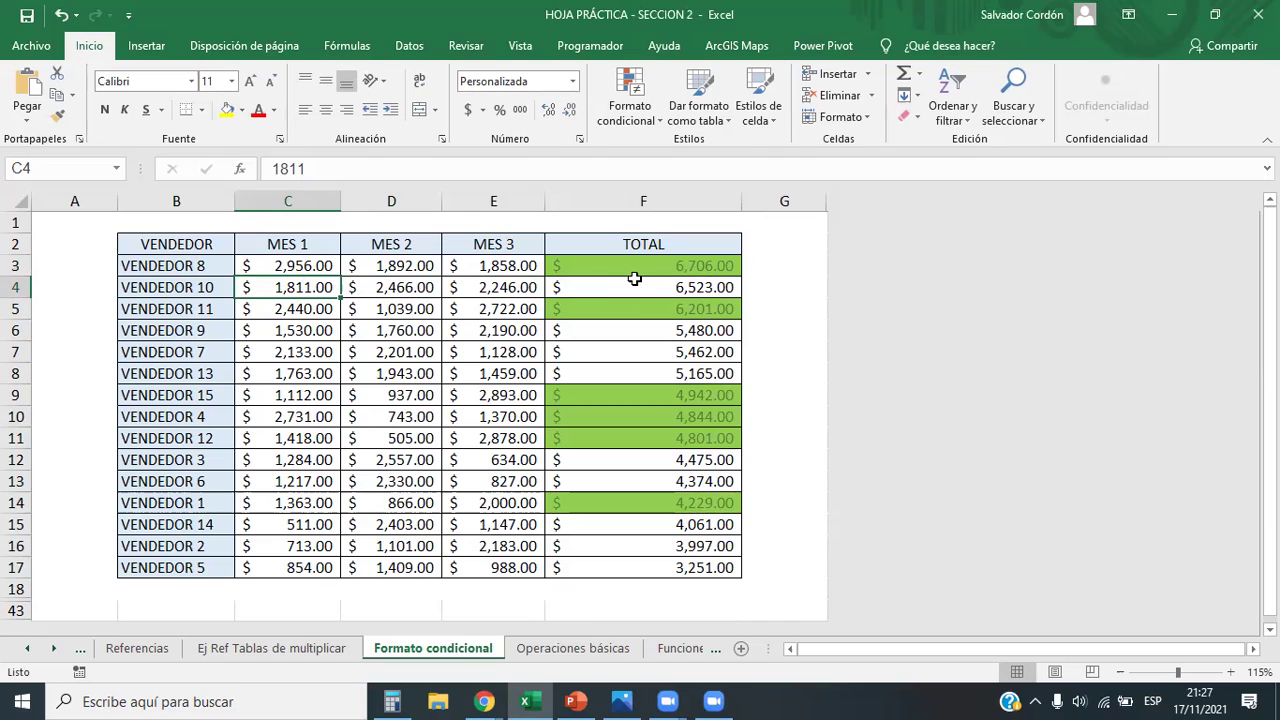
left_click(690, 287)
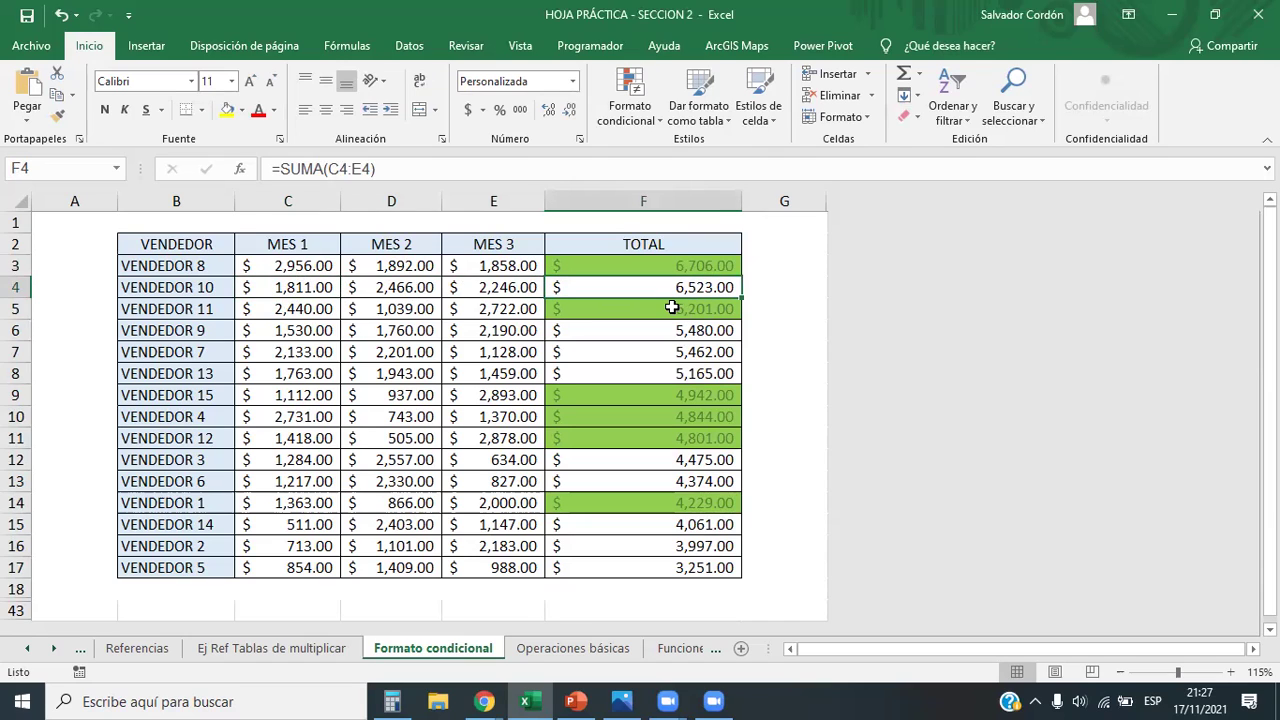
left_click(345, 287)
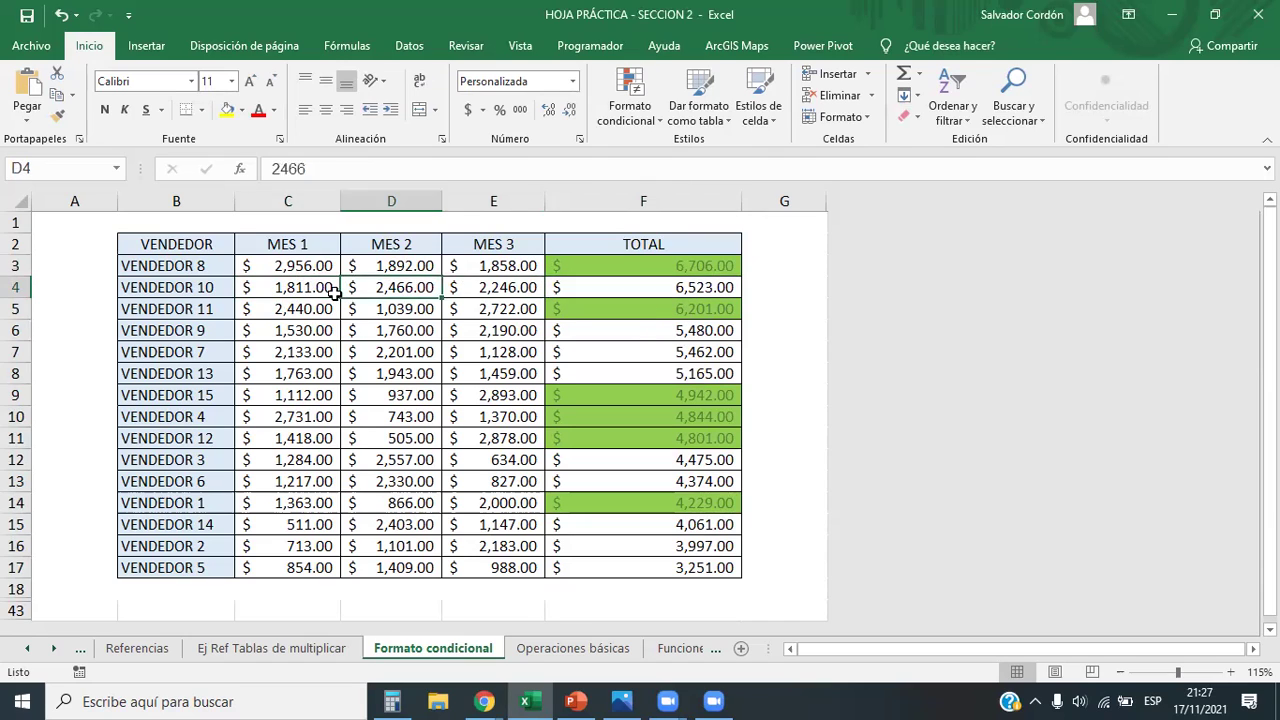
left_click(685, 288)
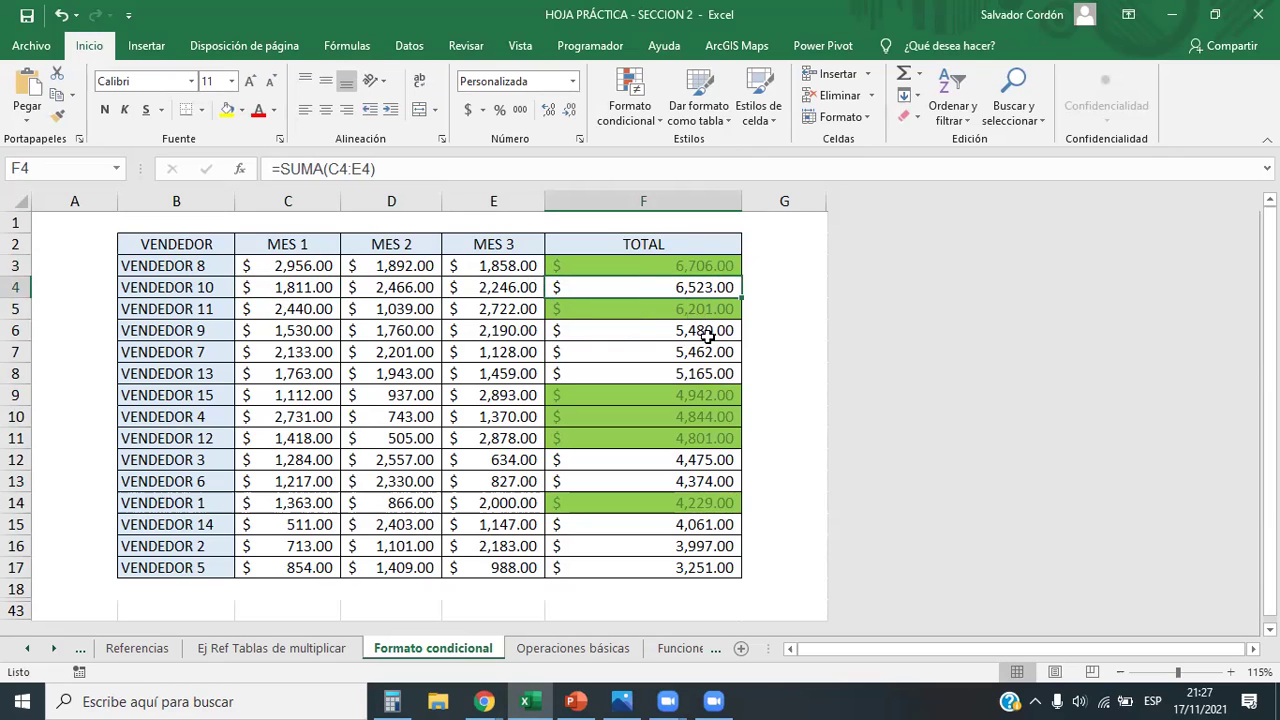
Inspect the totals from F3 to F6 one by one to see where the rule's formatting applies
left_click_drag(700, 268, 682, 566)
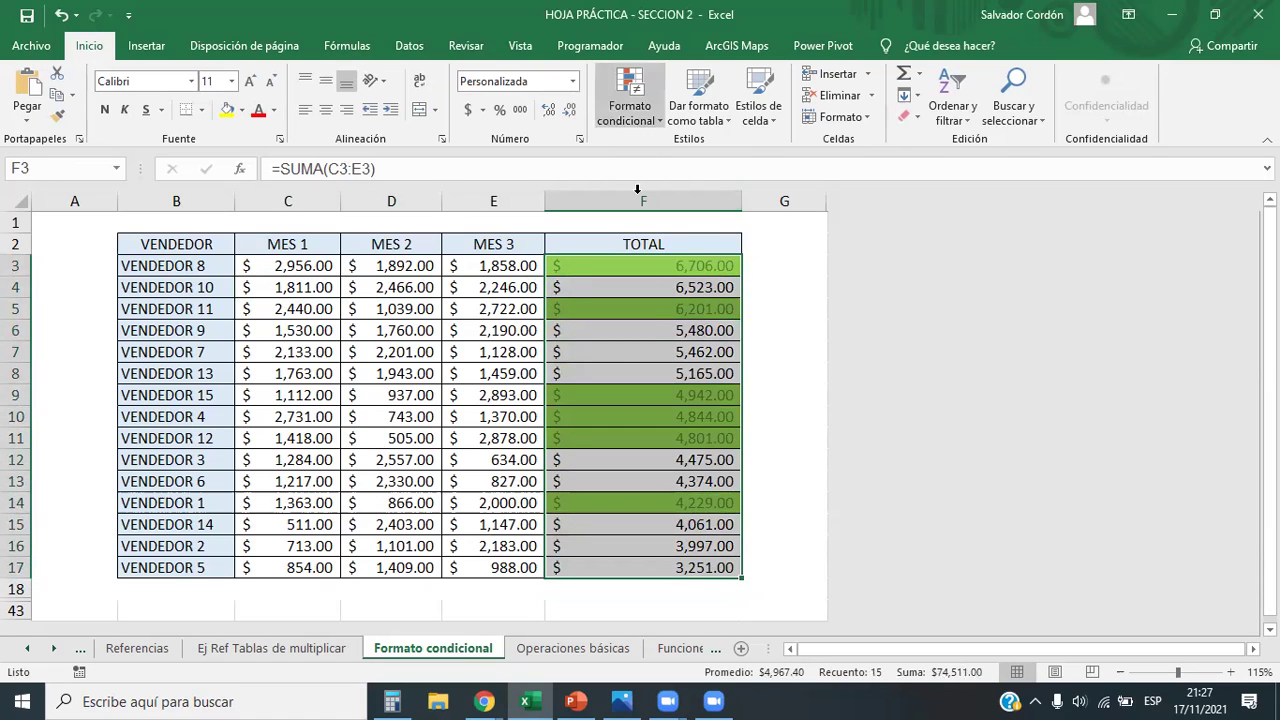
left_click(641, 338)
left_click(688, 289)
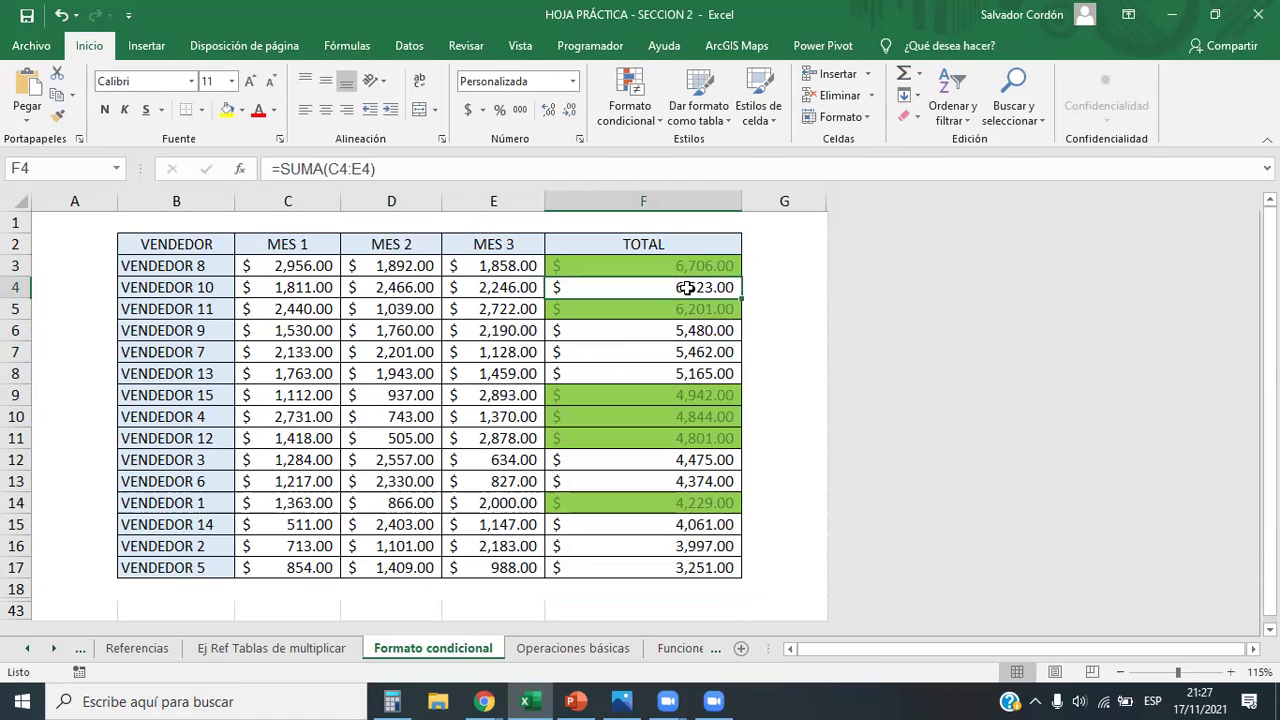
left_click(696, 266)
left_click(720, 287)
left_click(710, 315)
left_click(724, 333)
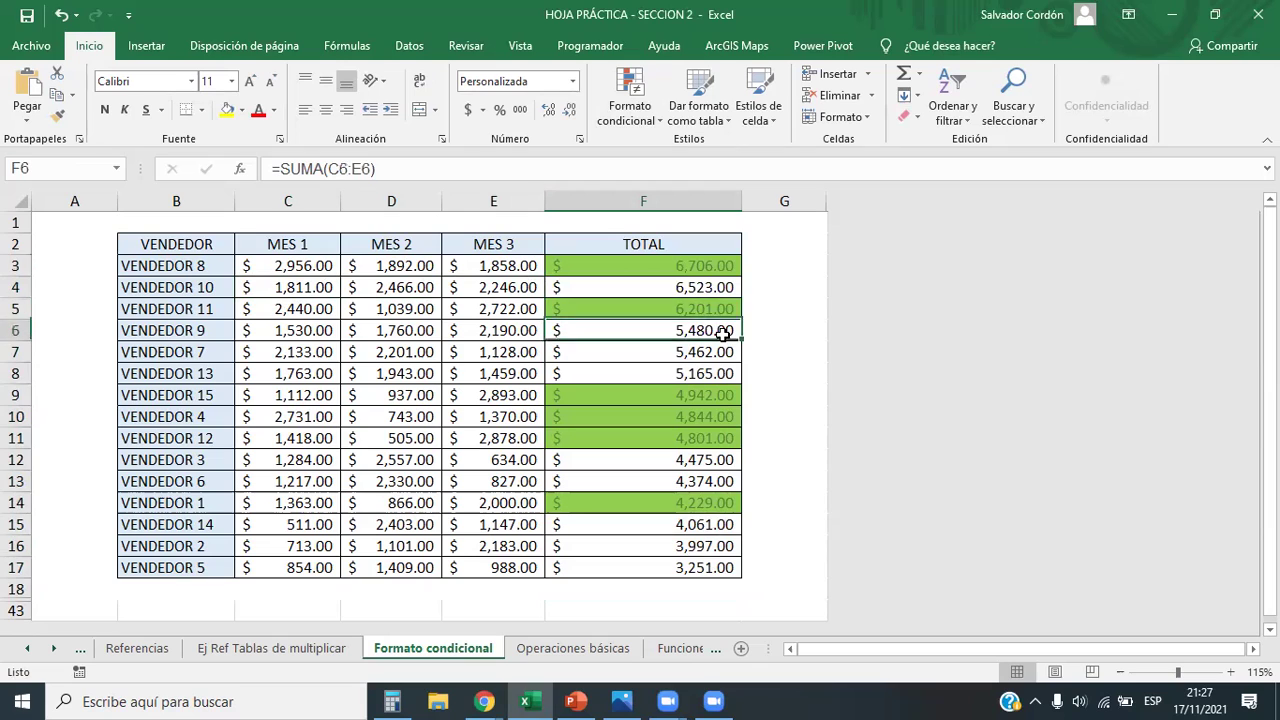
Check VENDEDOR 1's total in F14 against its MES 1 and MES 2 values, and look at the same pair in row 3
left_click(716, 500)
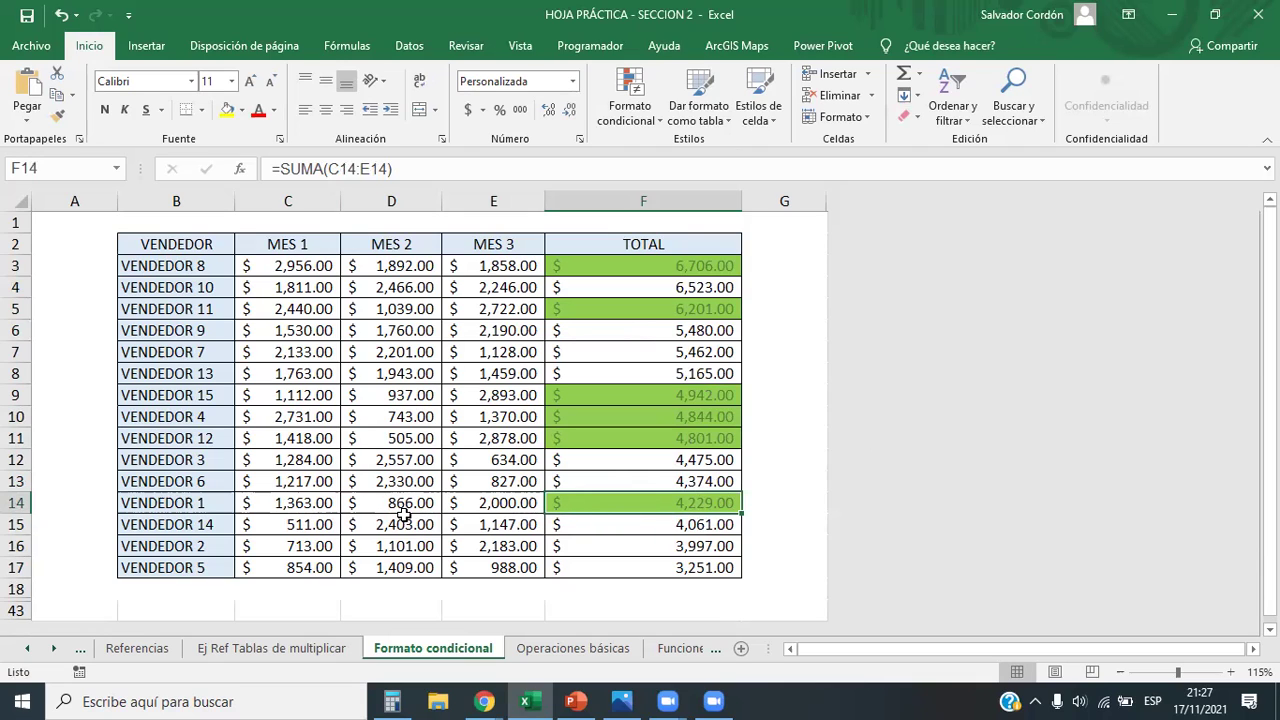
left_click(294, 498)
left_click(385, 518)
left_click(390, 503)
left_click(300, 522)
left_click(397, 487)
left_click(300, 500)
left_click(400, 500)
left_click_drag(308, 266, 400, 268)
Try extending the range of the formula rule on F3:F17 so that it applies to C3:F17
left_click_drag(697, 266, 702, 567)
left_click(630, 100)
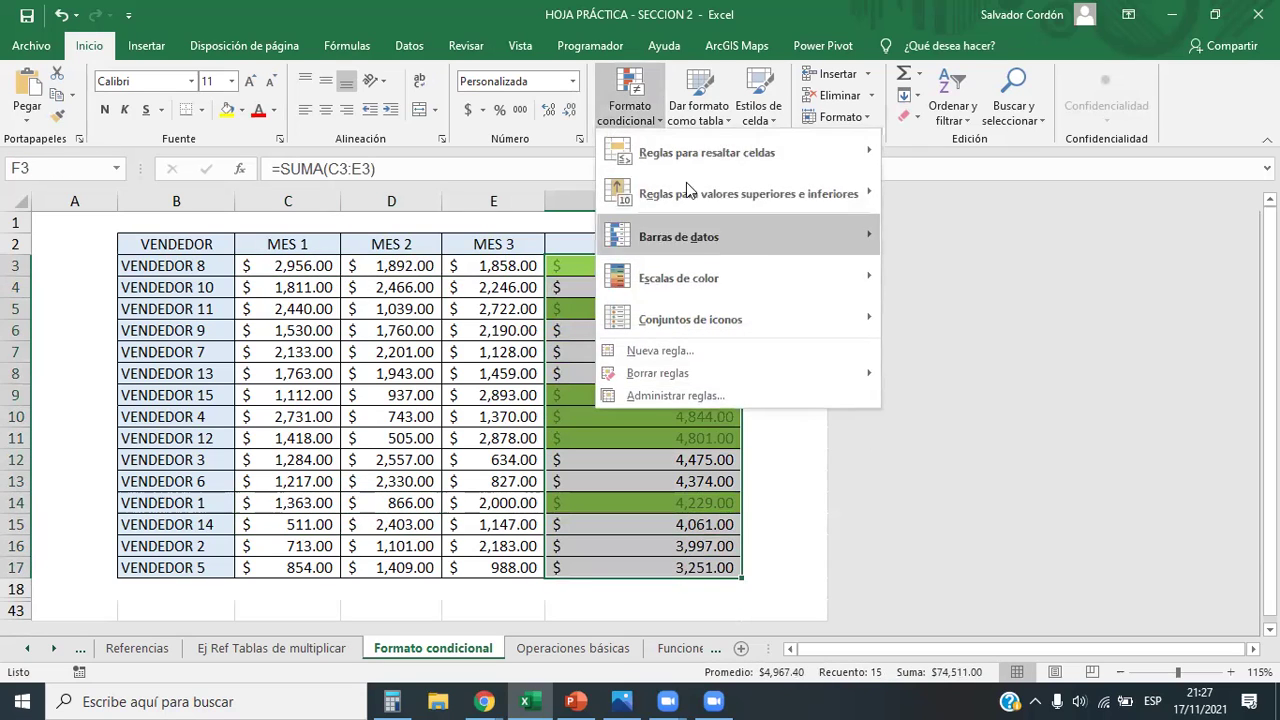
left_click(676, 396)
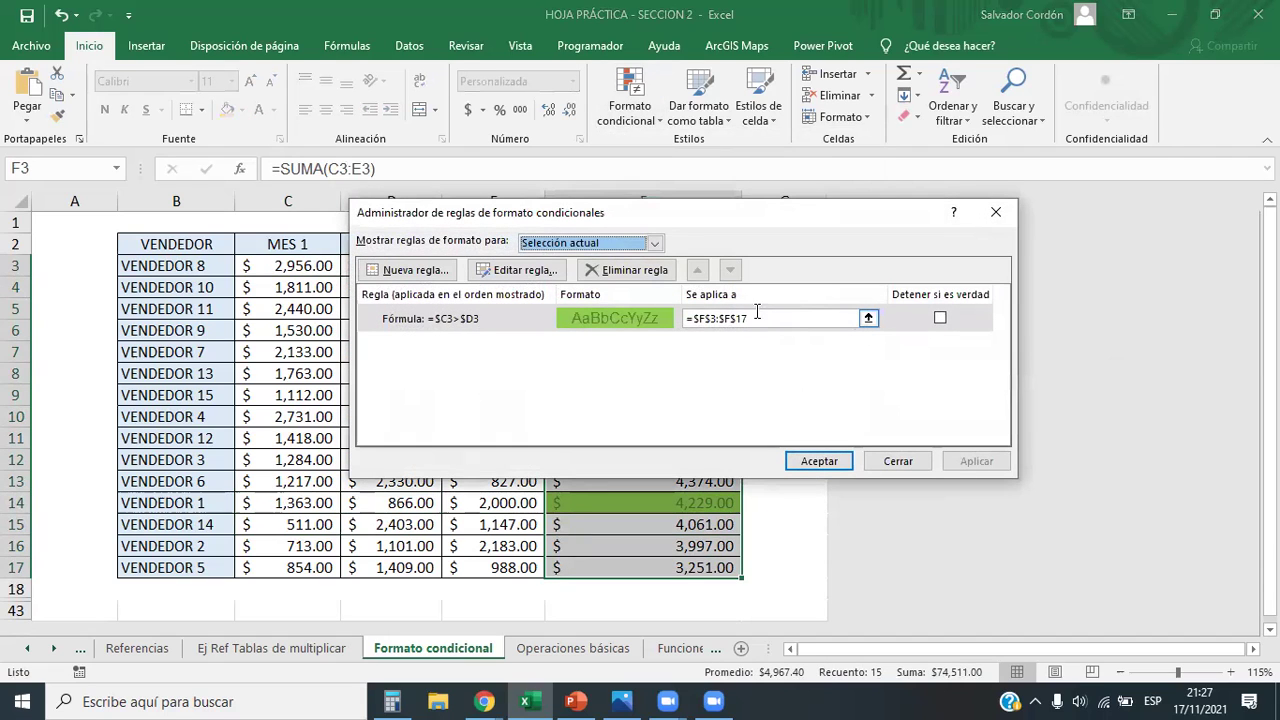
left_click_drag(765, 318, 693, 320)
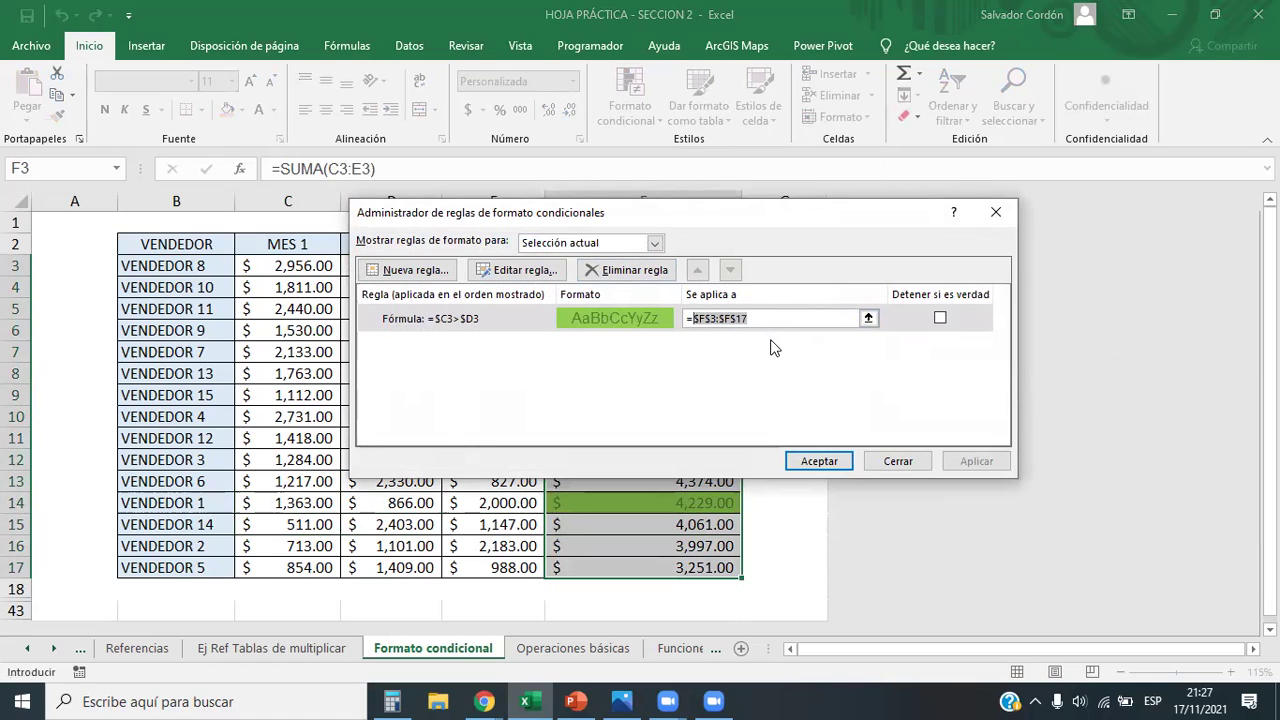
left_click(716, 318)
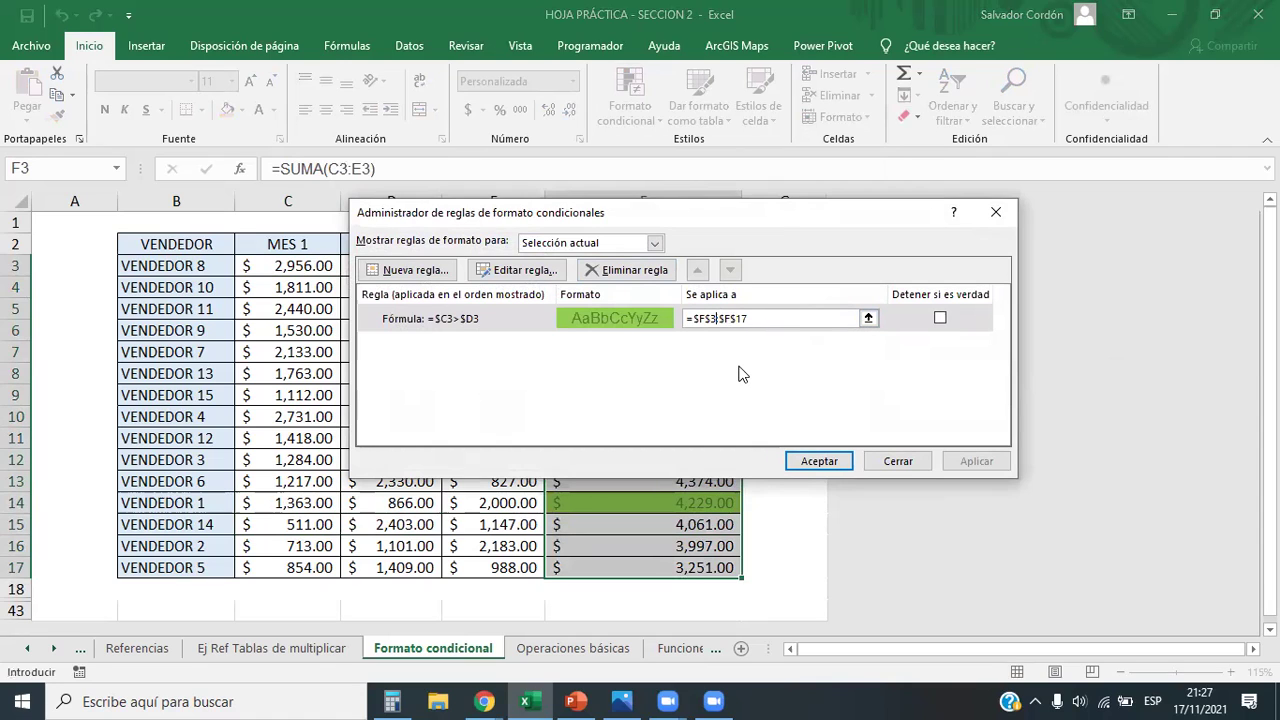
key("BackSpace")
key("BackSpace")
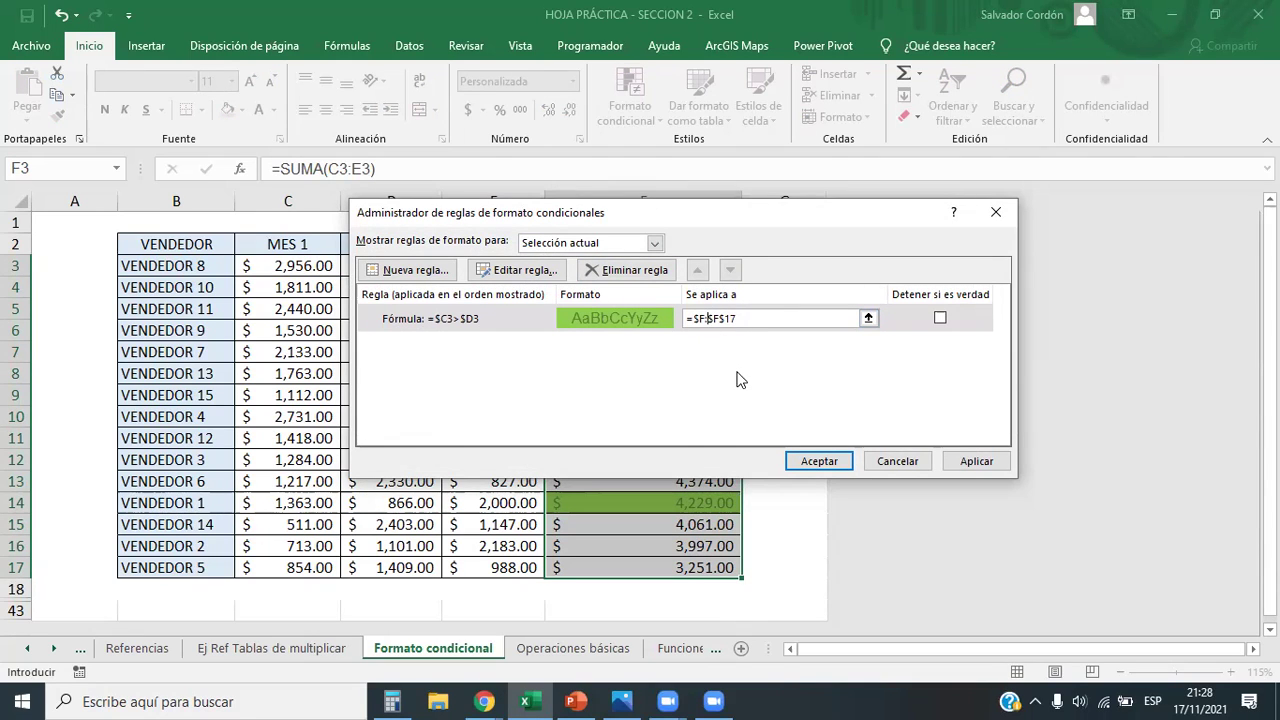
key("Delete")
key("Delete")
key("Right")
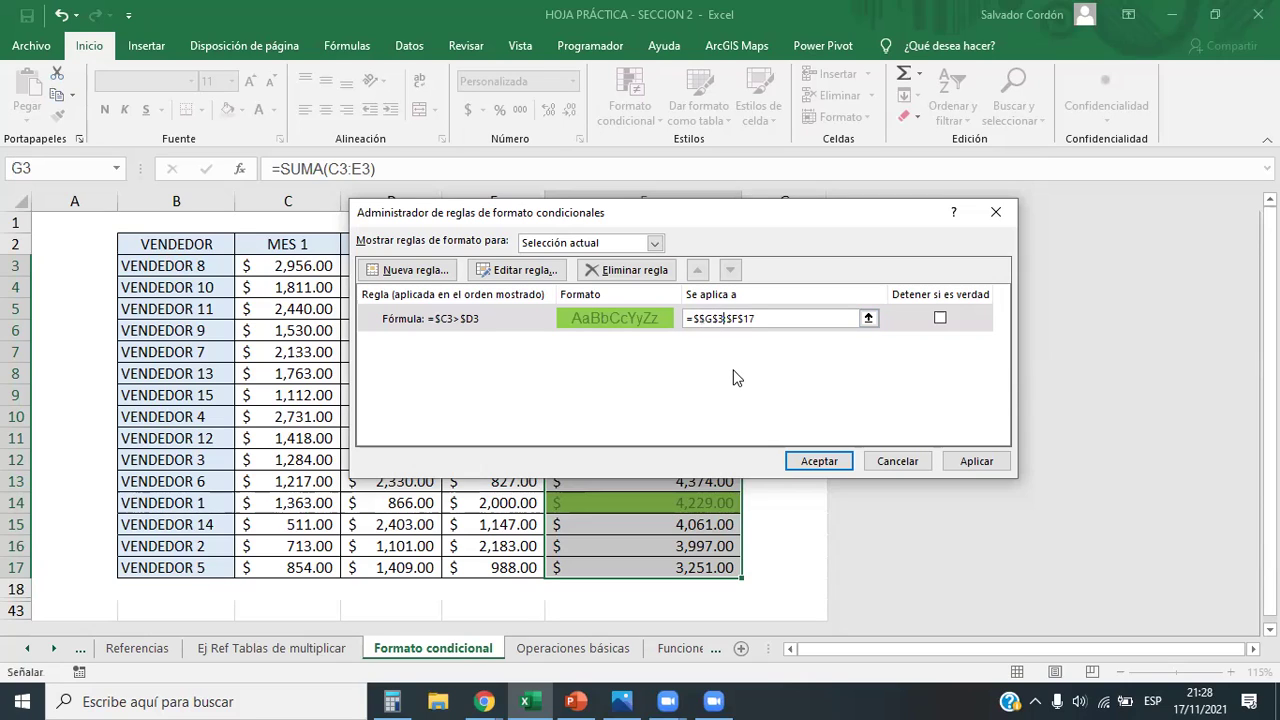
key("BackSpace")
key("BackSpace")
key("BackSpace")
key("BackSpace")
key("BackSpace")
key("BackSpace")
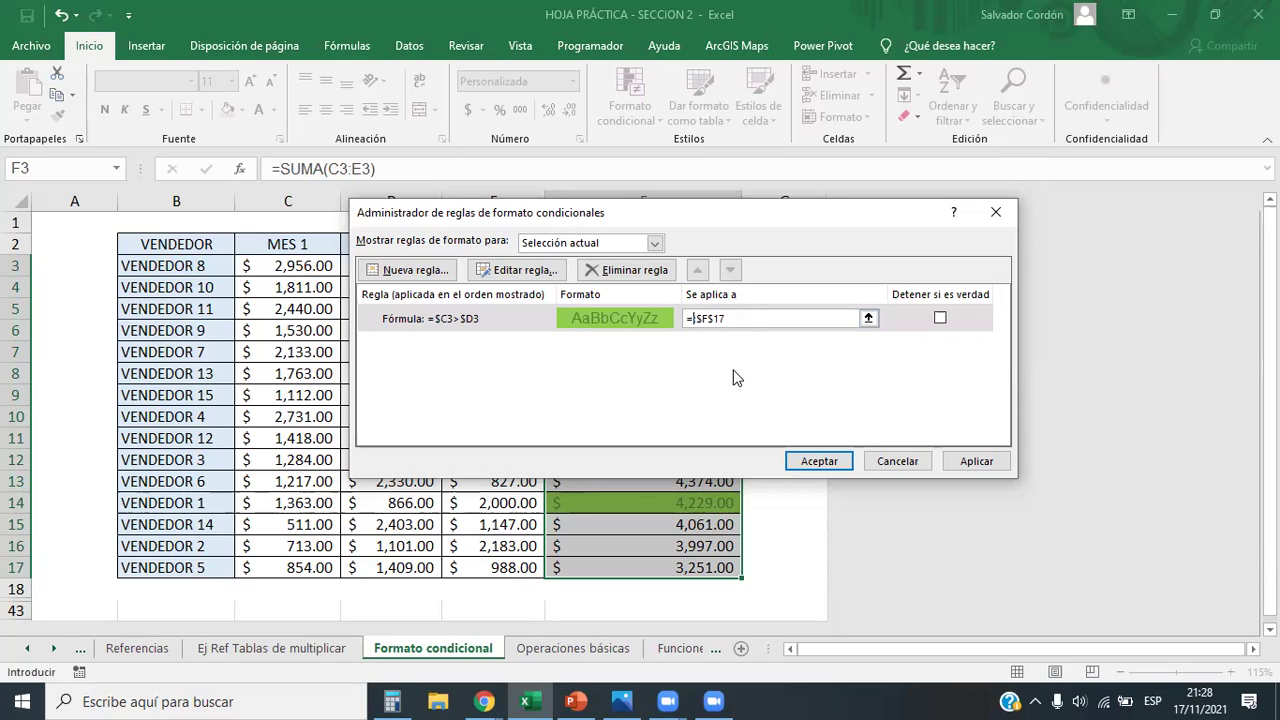
type("$C3")
key("BackSpace")
key("BackSpace")
type("3")
left_click(818, 461)
Inspect the conditional formatting across the month columns and the totals down to row 17
left_click(530, 501)
left_click(521, 566)
left_click(708, 432)
left_click(646, 582)
left_click_drag(705, 266, 689, 564)
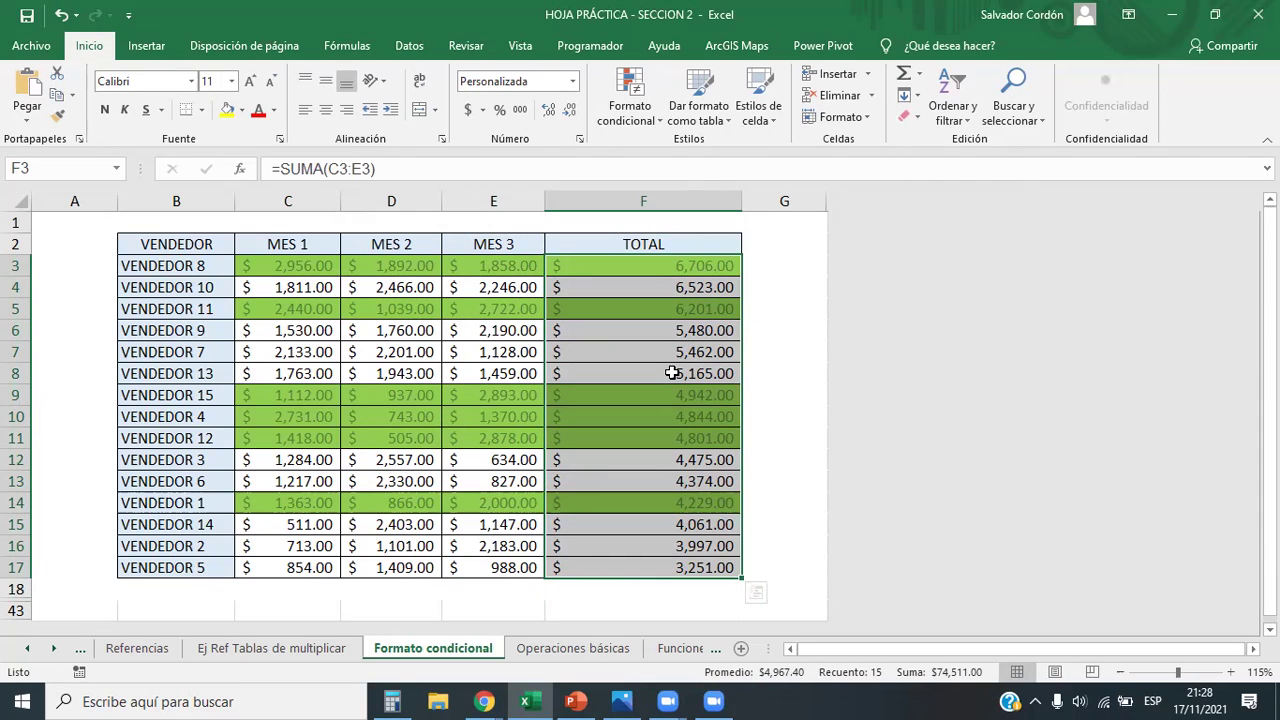
Undo the extension of the formula rule's range so that it formats only the totals in F3:F17
key("ctrl+z")
key("ctrl+z")
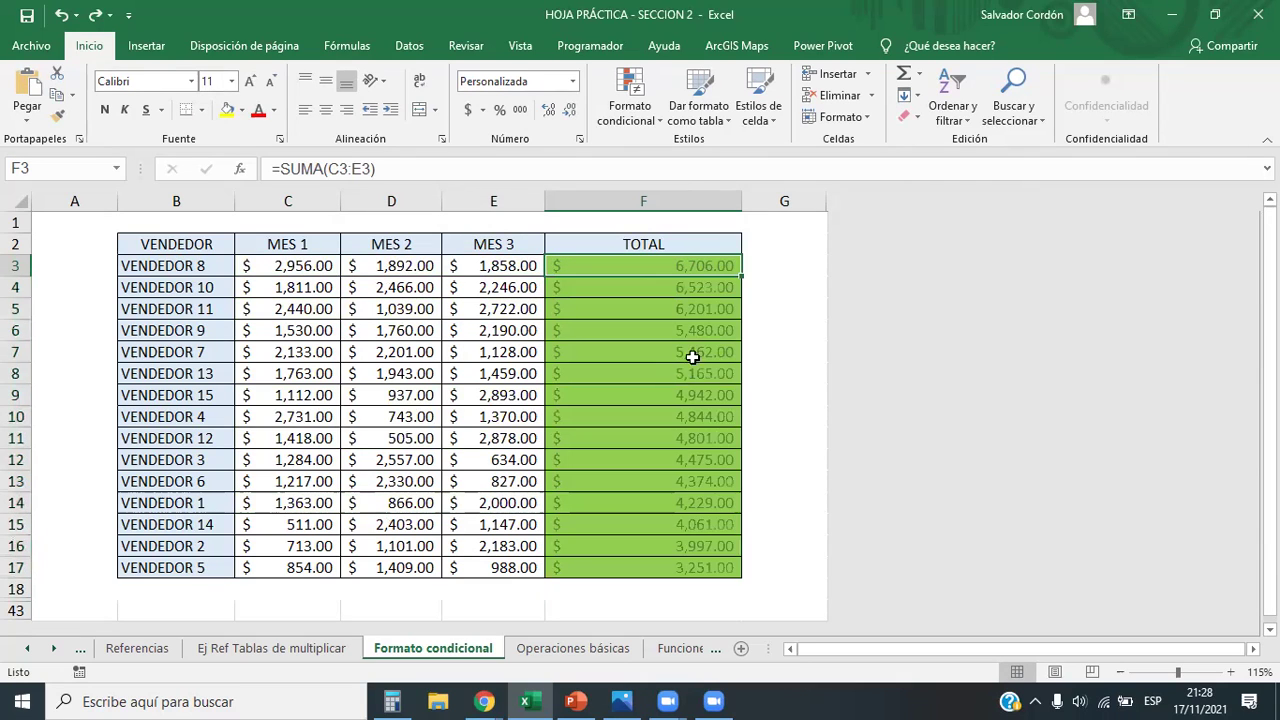
key("ctrl+z")
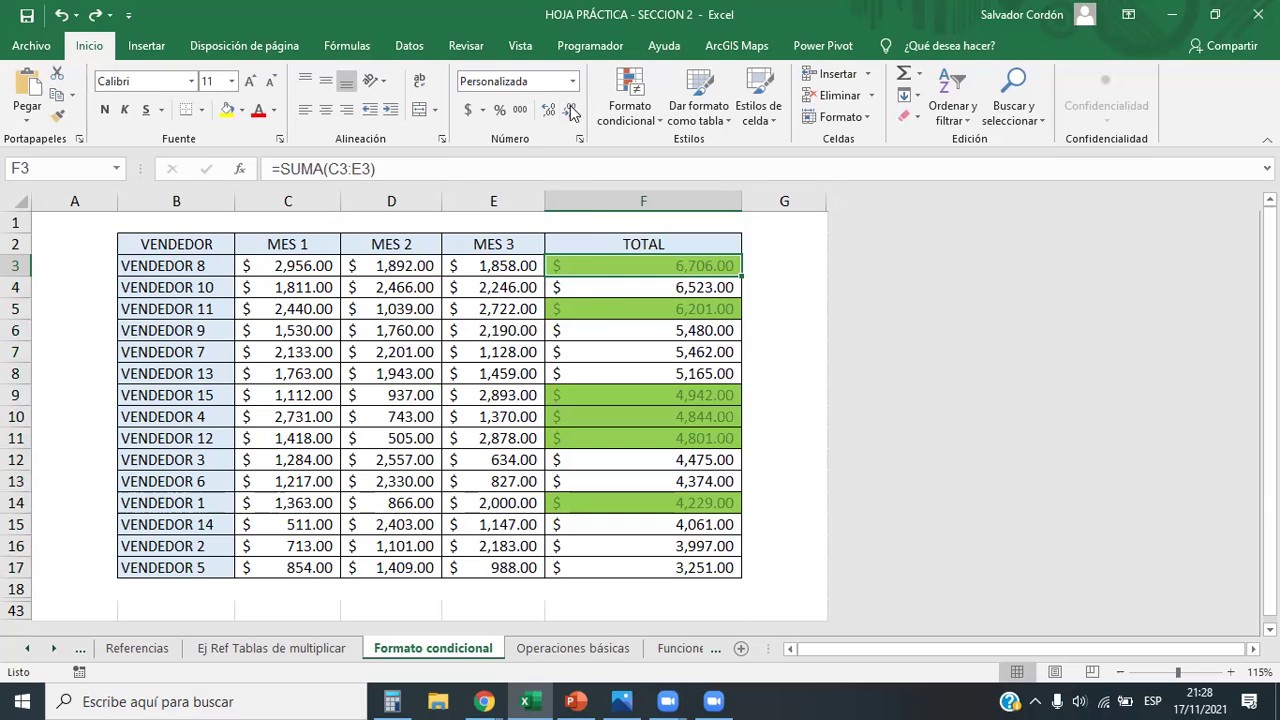
Examine the vendor names in B3:B17, and compare the MES 1 and MES 2 columns that the rule uses
left_click(676, 283)
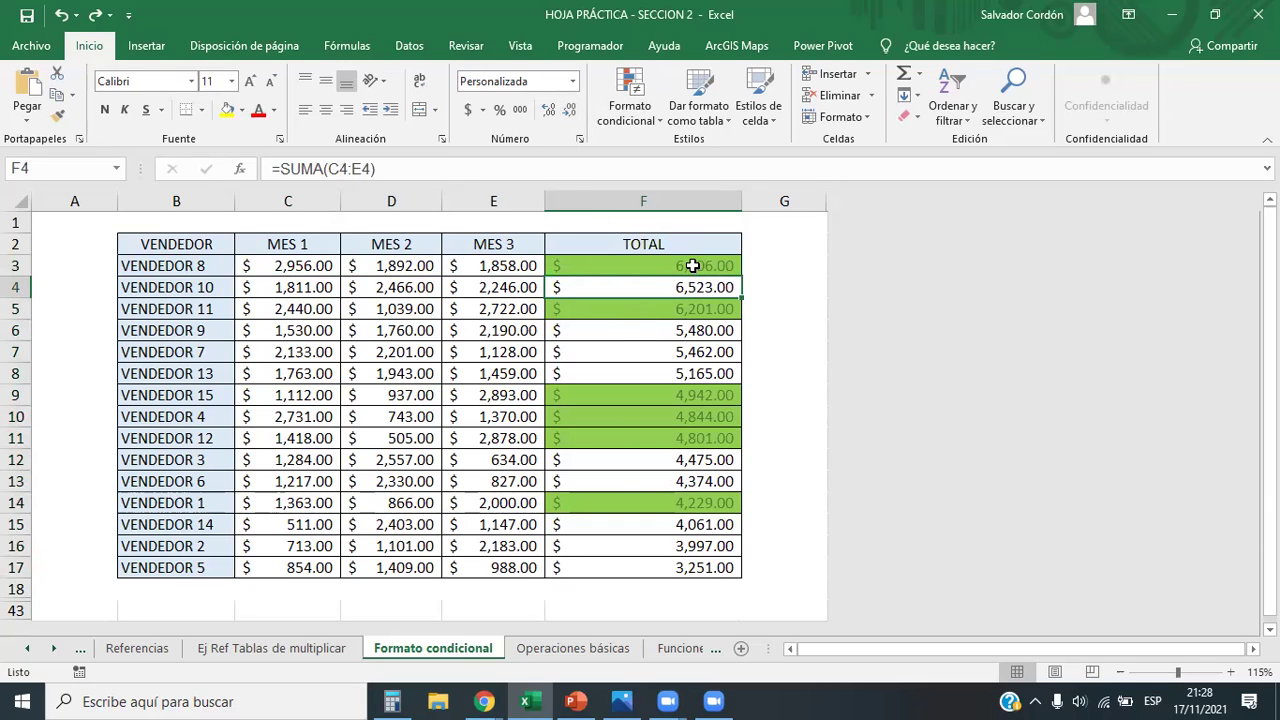
left_click(190, 265)
left_click_drag(190, 265, 150, 567)
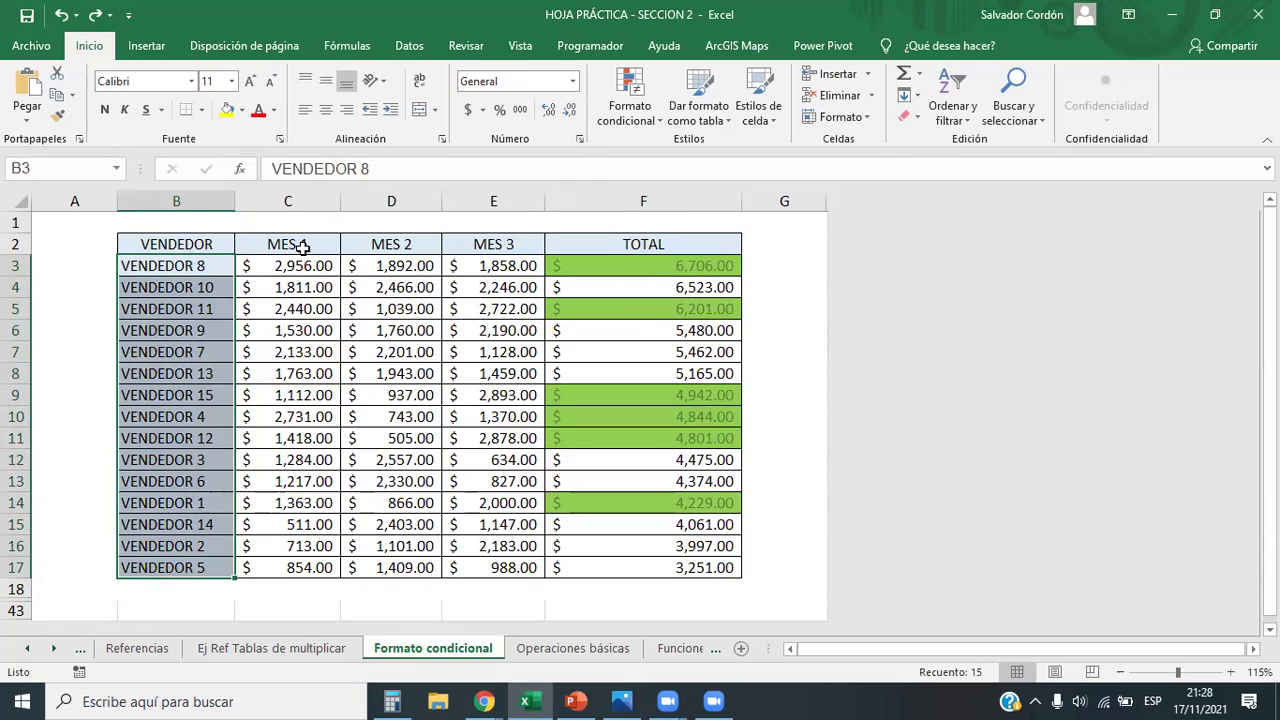
left_click(313, 193)
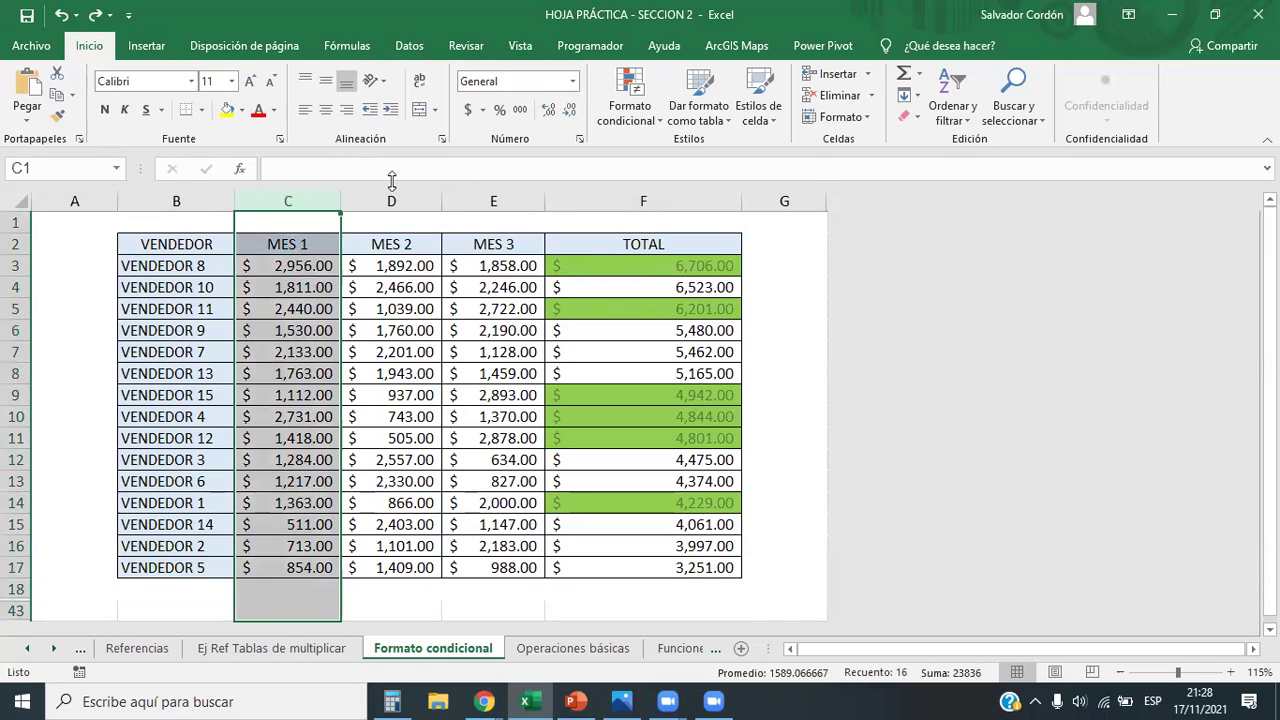
left_click(394, 190)
left_click(293, 192)
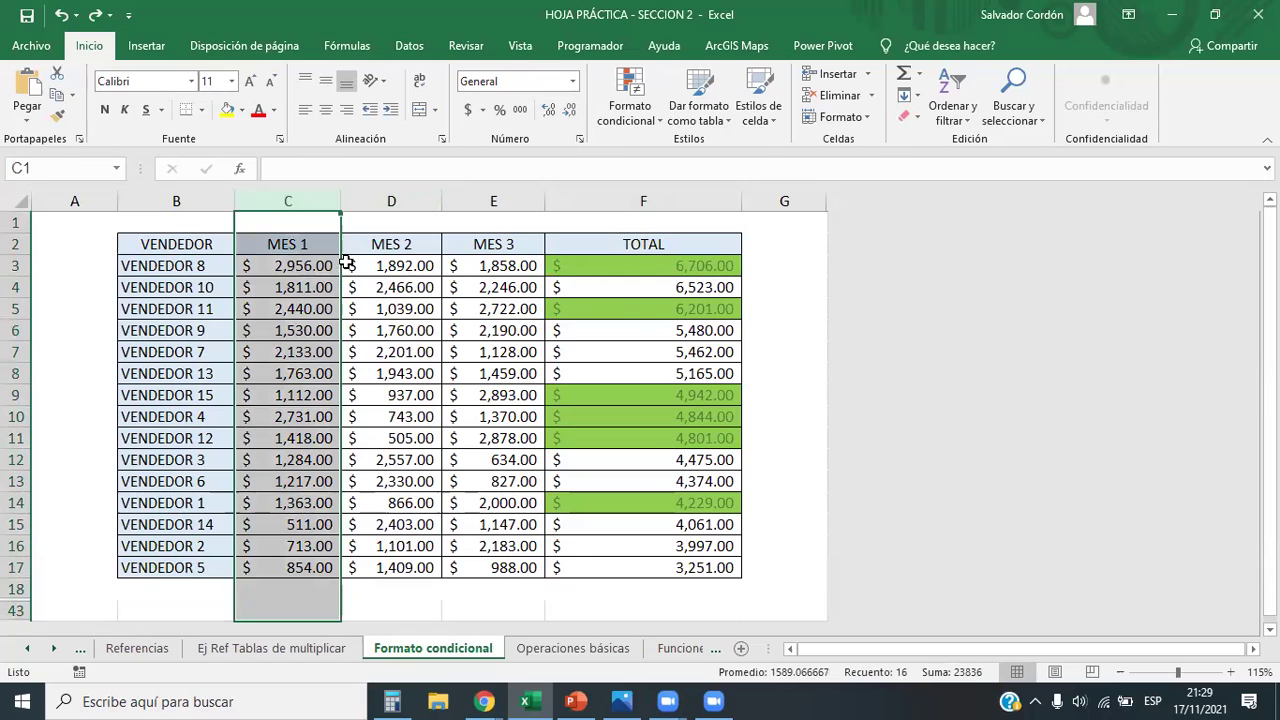
left_click(408, 197)
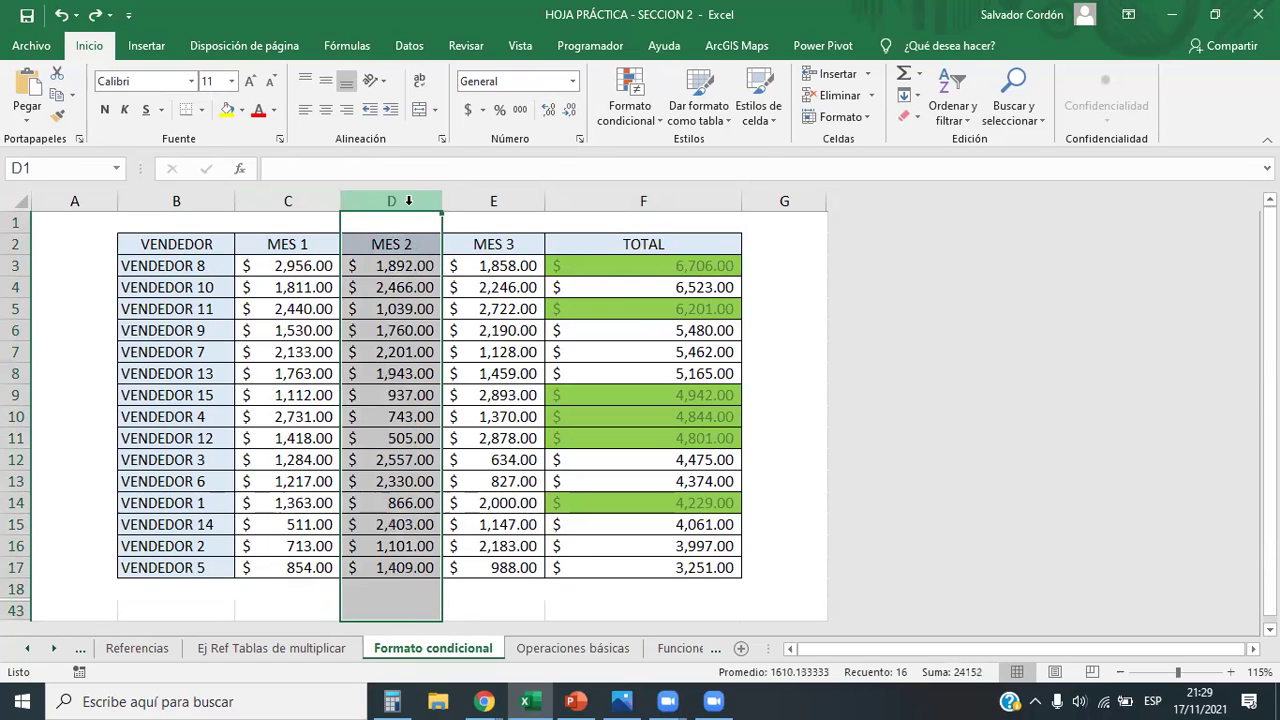
Examine which cells of the TOTAL column are formatted in relation to the MES 1 and MES 2 columns
left_click(675, 200)
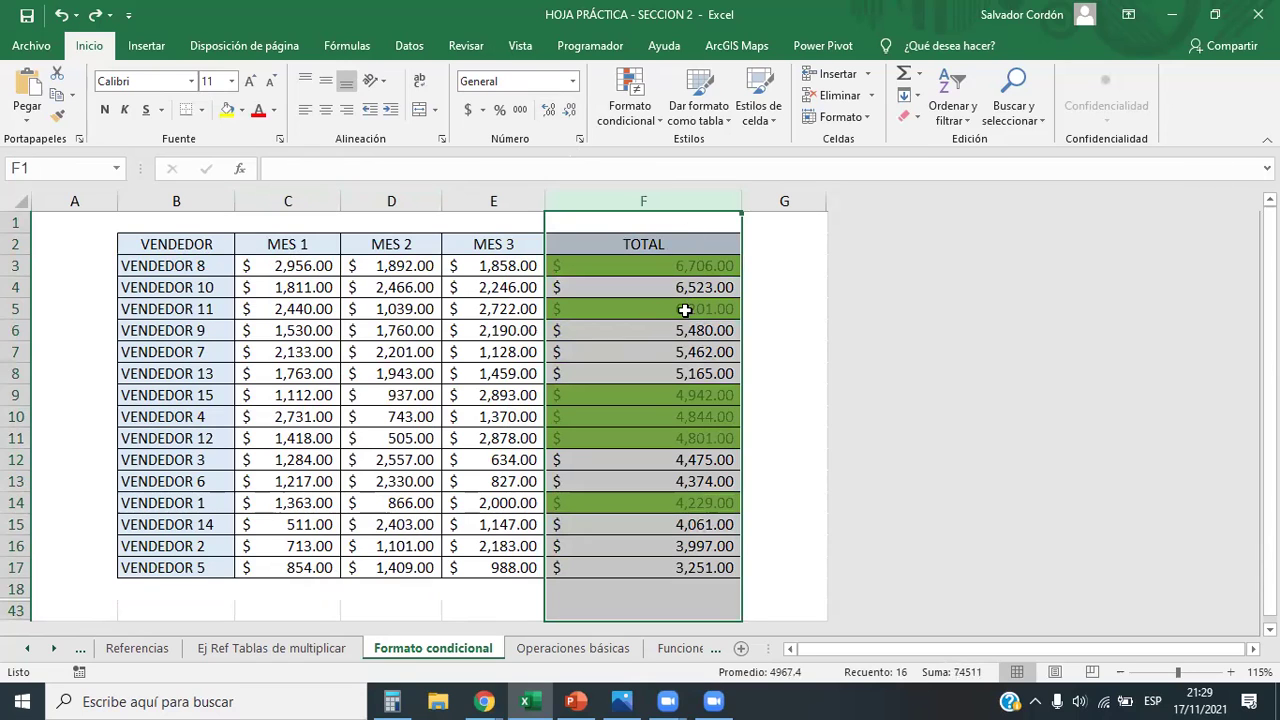
left_click(290, 201)
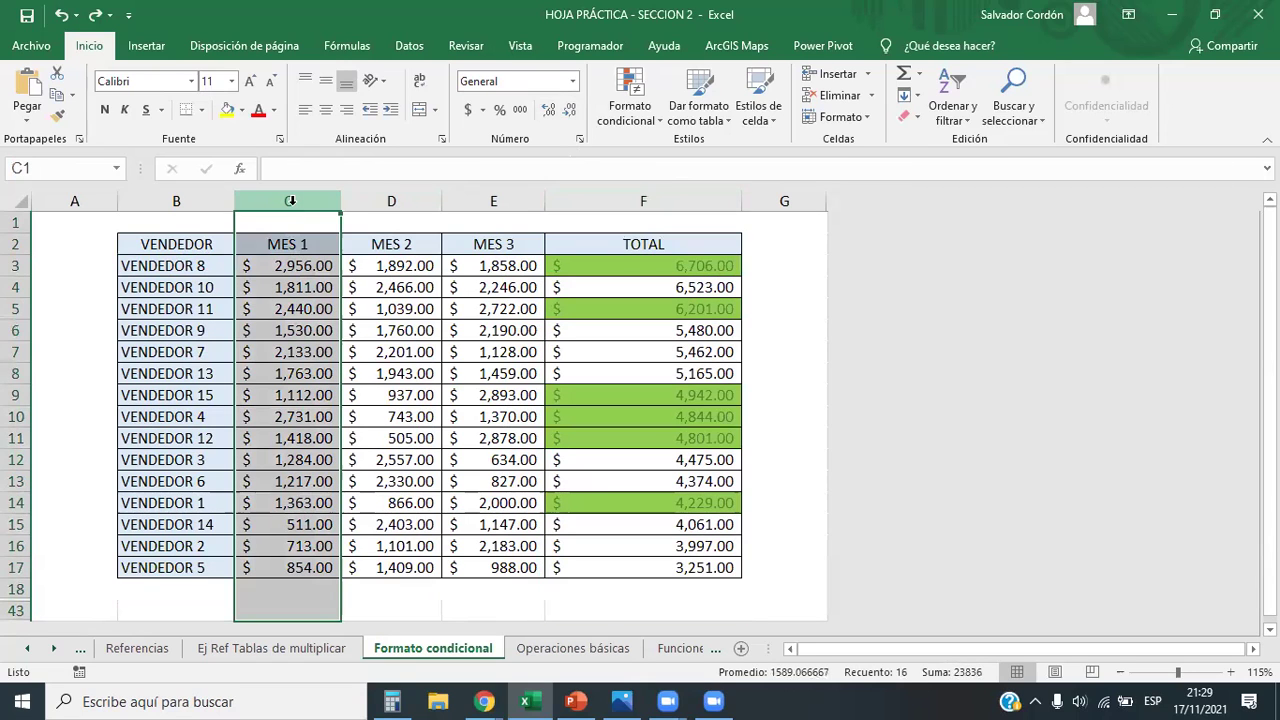
left_click(391, 196)
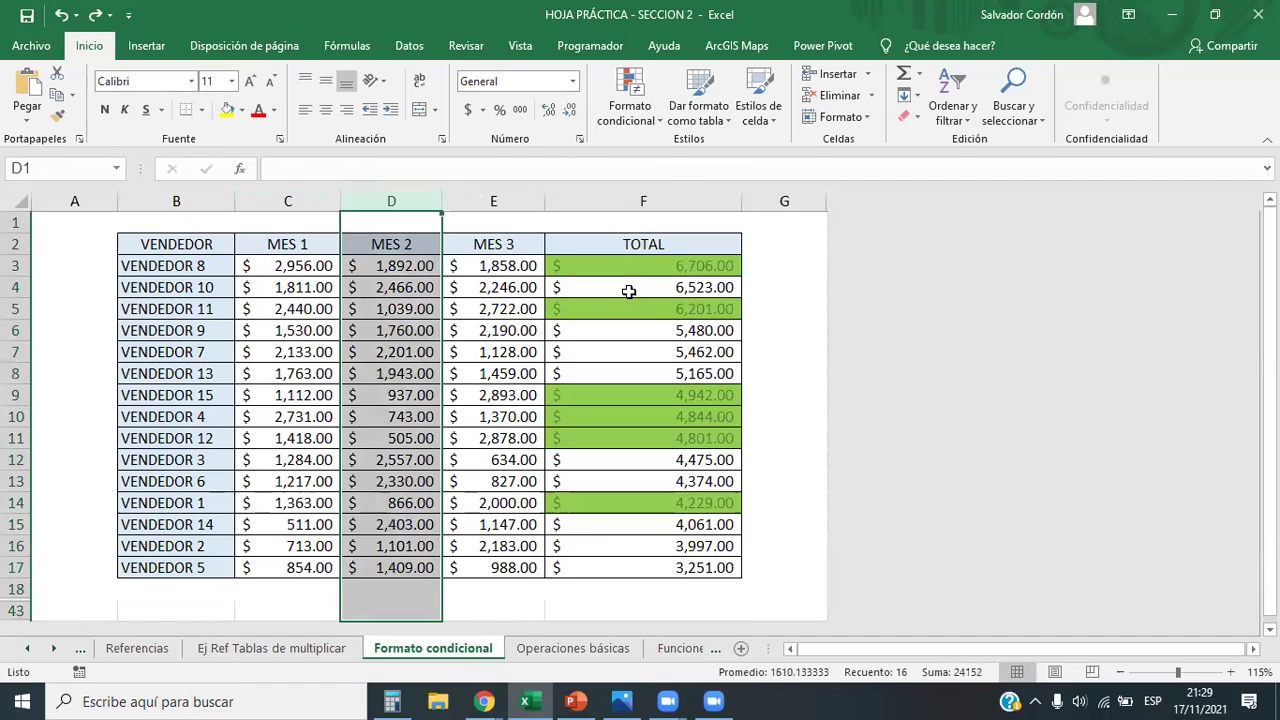
left_click_drag(672, 330, 675, 370)
left_click(680, 312)
left_click(692, 266)
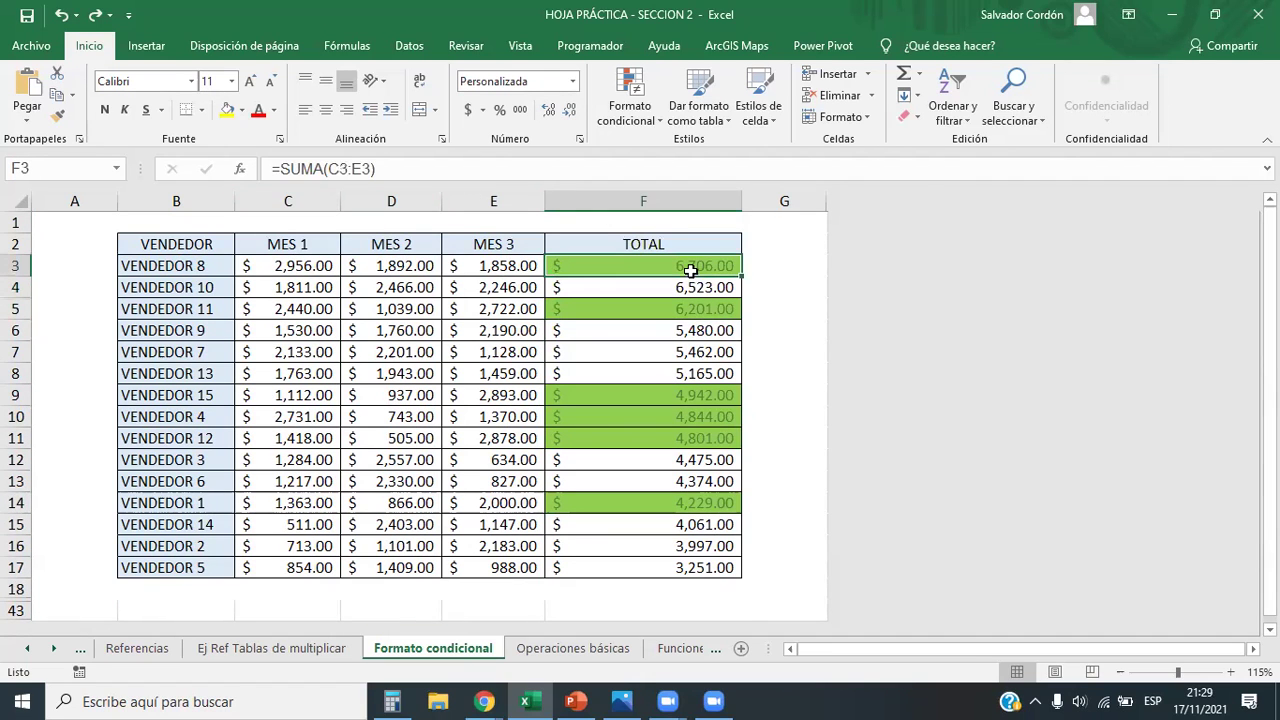
left_click(652, 200)
left_click(692, 265)
left_click_drag(686, 330, 660, 558)
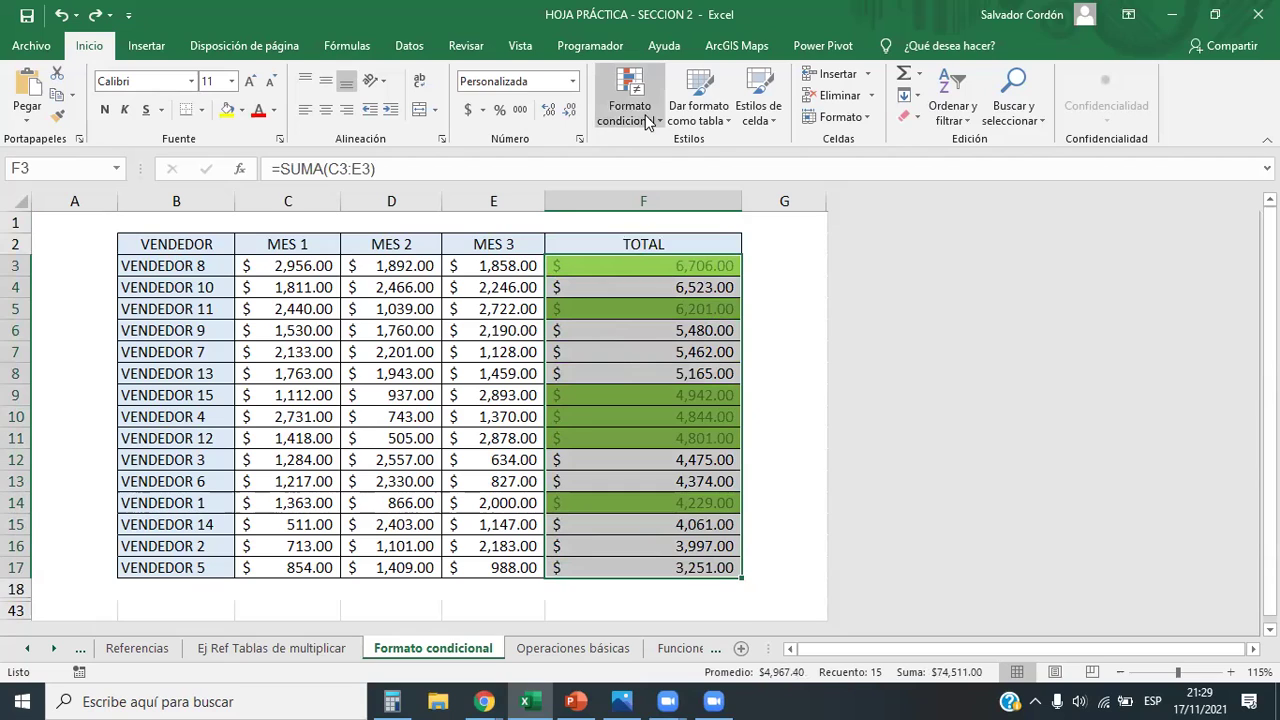
left_click(660, 396)
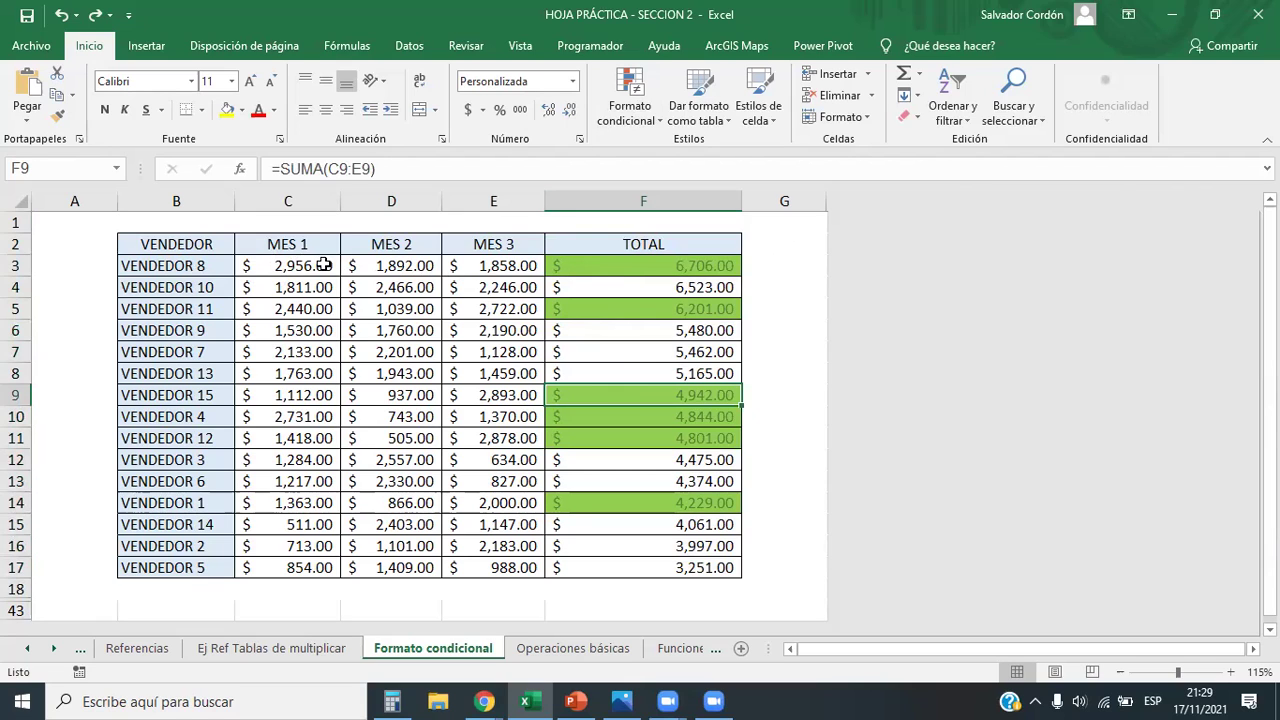
Inspect the full VENDEDOR 8 row, selecting C3:F3 and B3:F3 to see which of its cells carry the formatting
left_click(257, 286)
left_click_drag(280, 266, 700, 268)
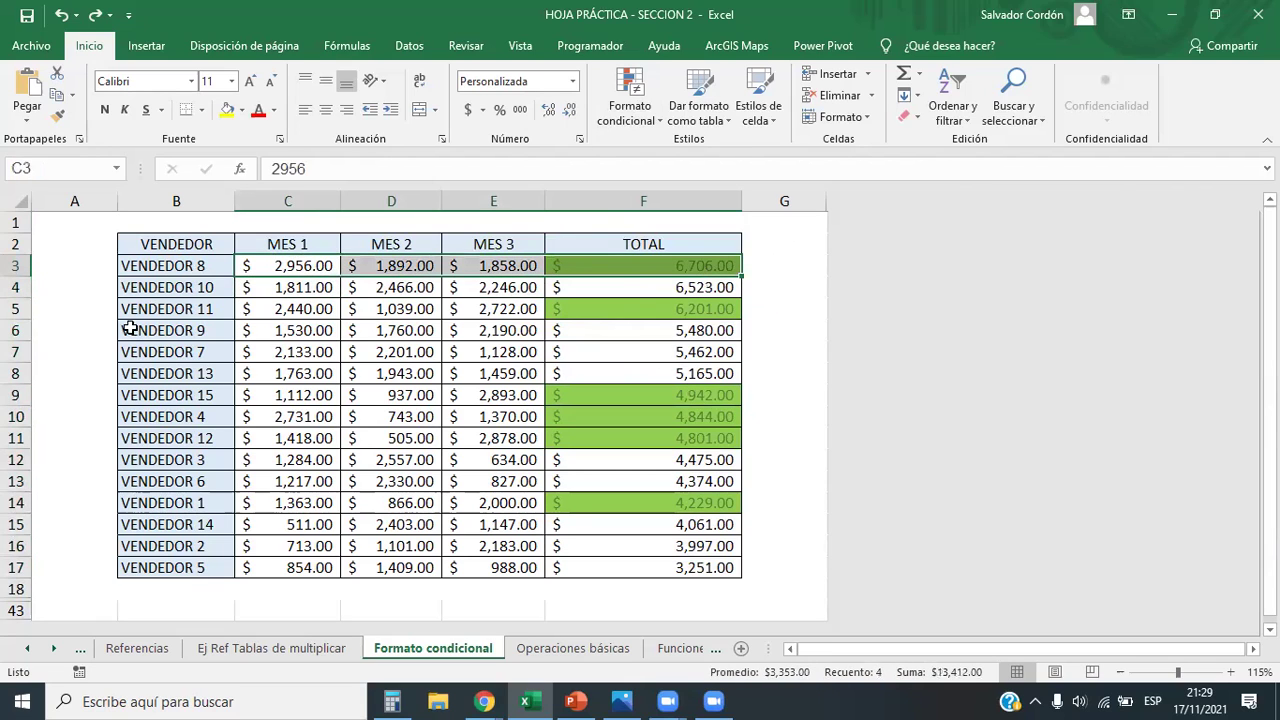
left_click_drag(143, 266, 718, 267)
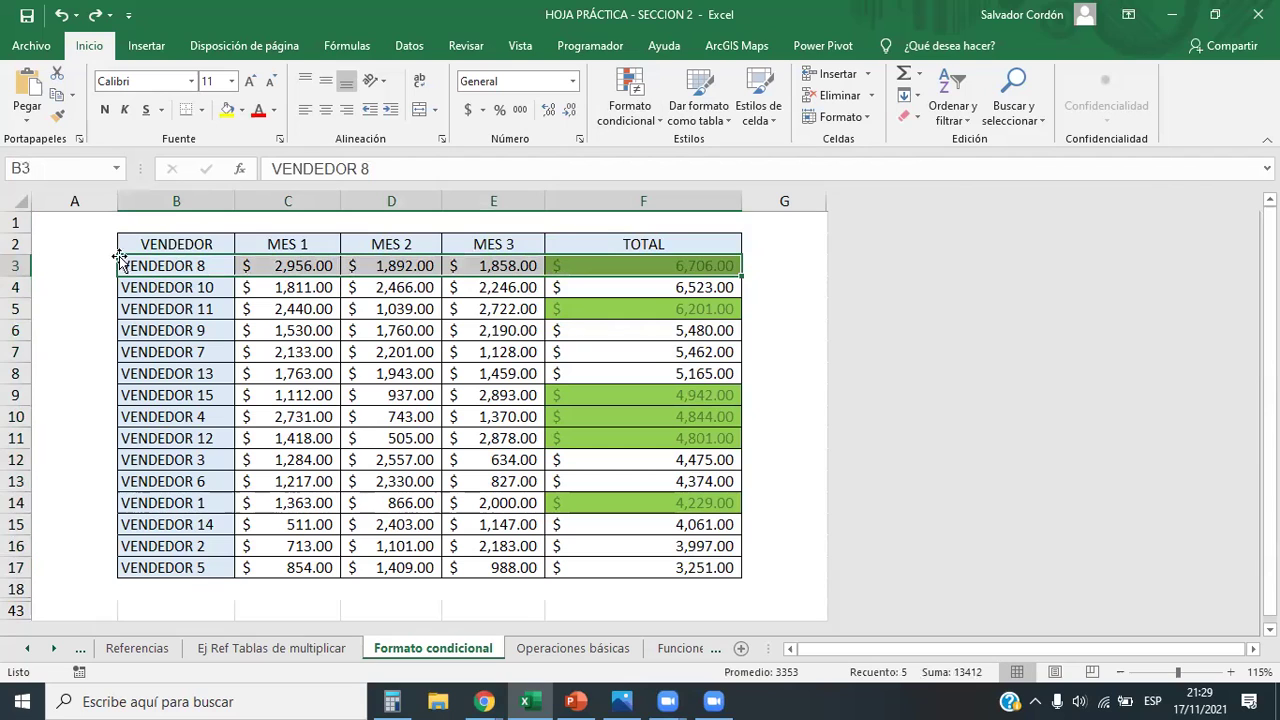
left_click(15, 266)
left_click(536, 266)
Change the fill of the =$C3>$D3 rule on F3:F17 to a light green
left_click_drag(640, 264, 653, 567)
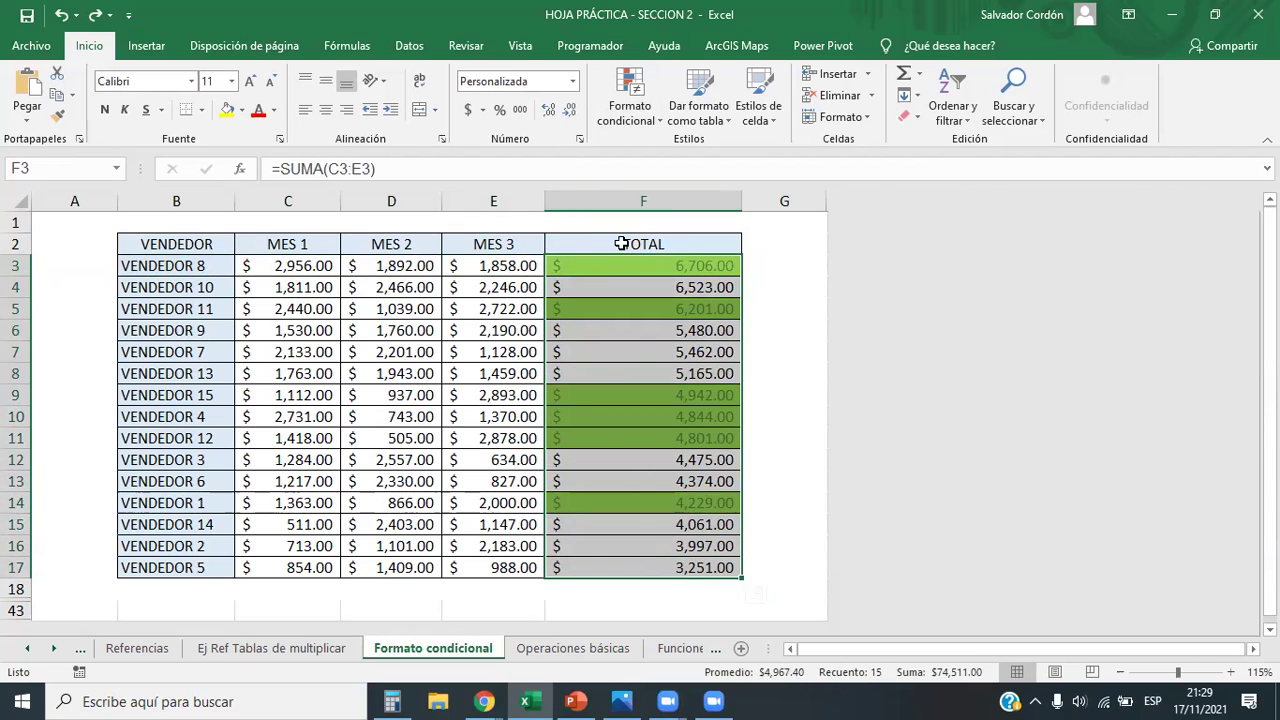
left_click(630, 100)
left_click(700, 396)
left_click_drag(769, 220, 1004, 236)
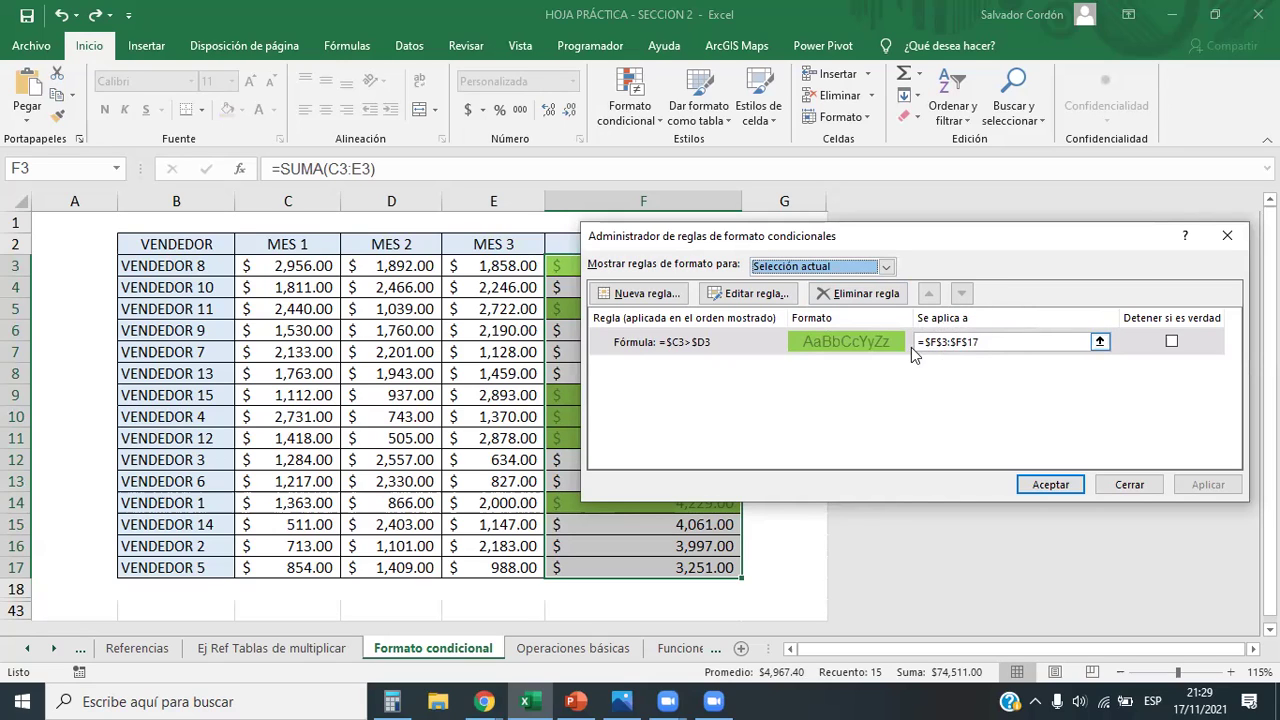
left_click(717, 342)
double_click(717, 342)
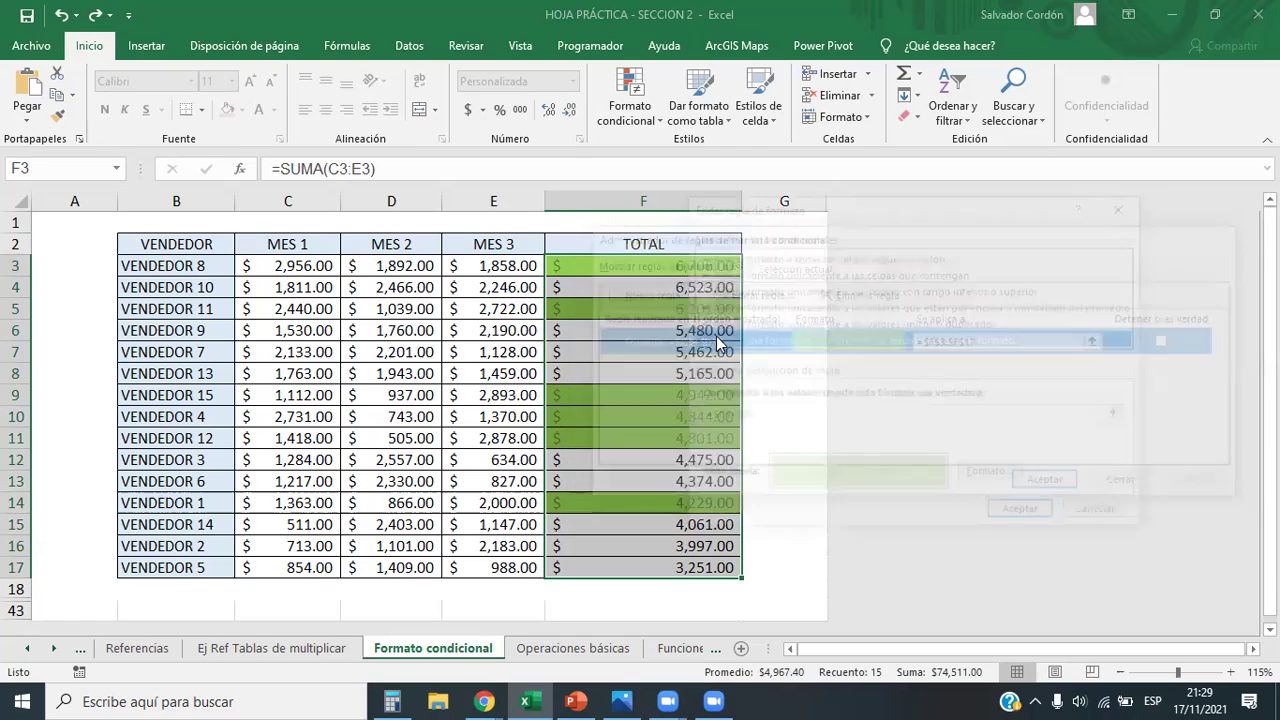
left_click(990, 476)
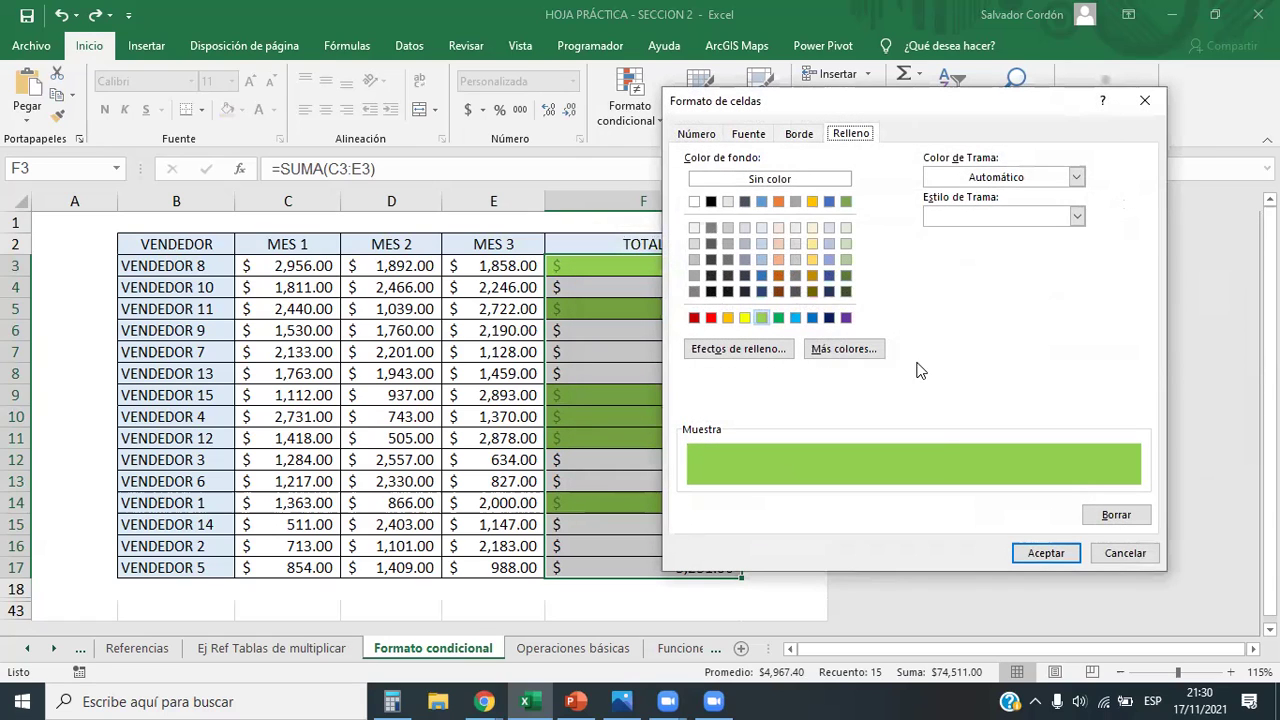
left_click(711, 291)
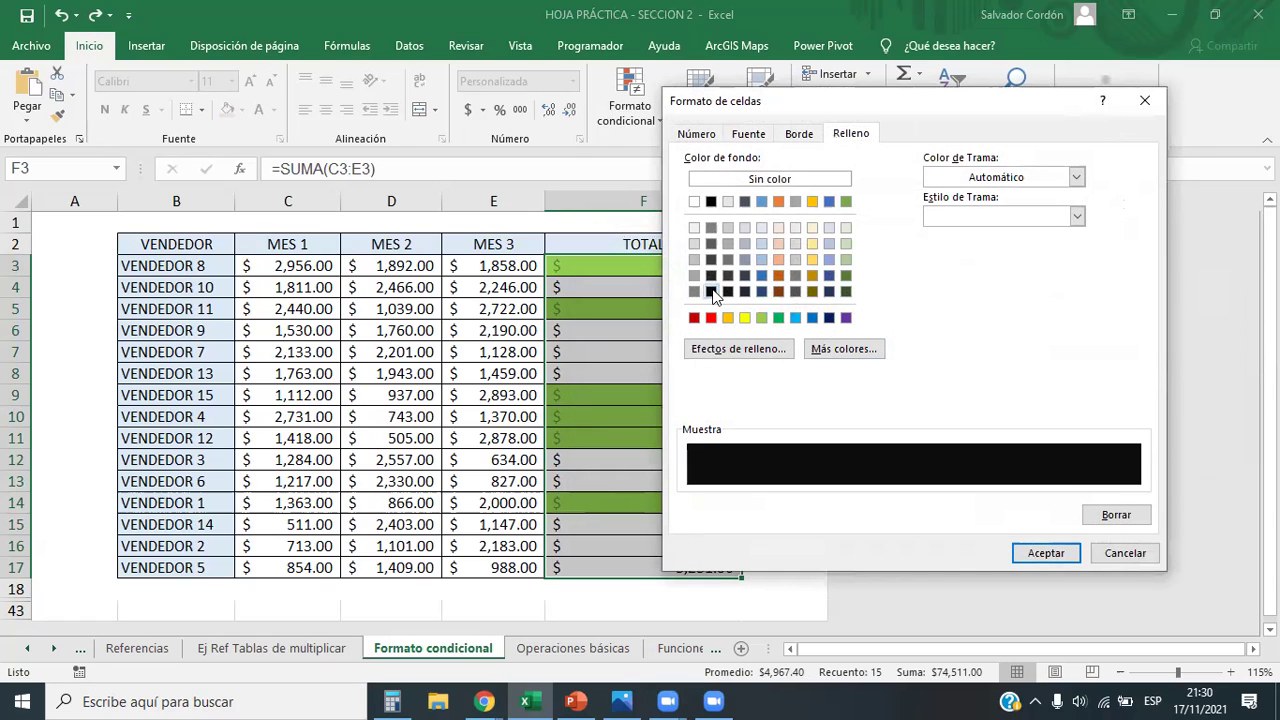
left_click(847, 260)
left_click(846, 245)
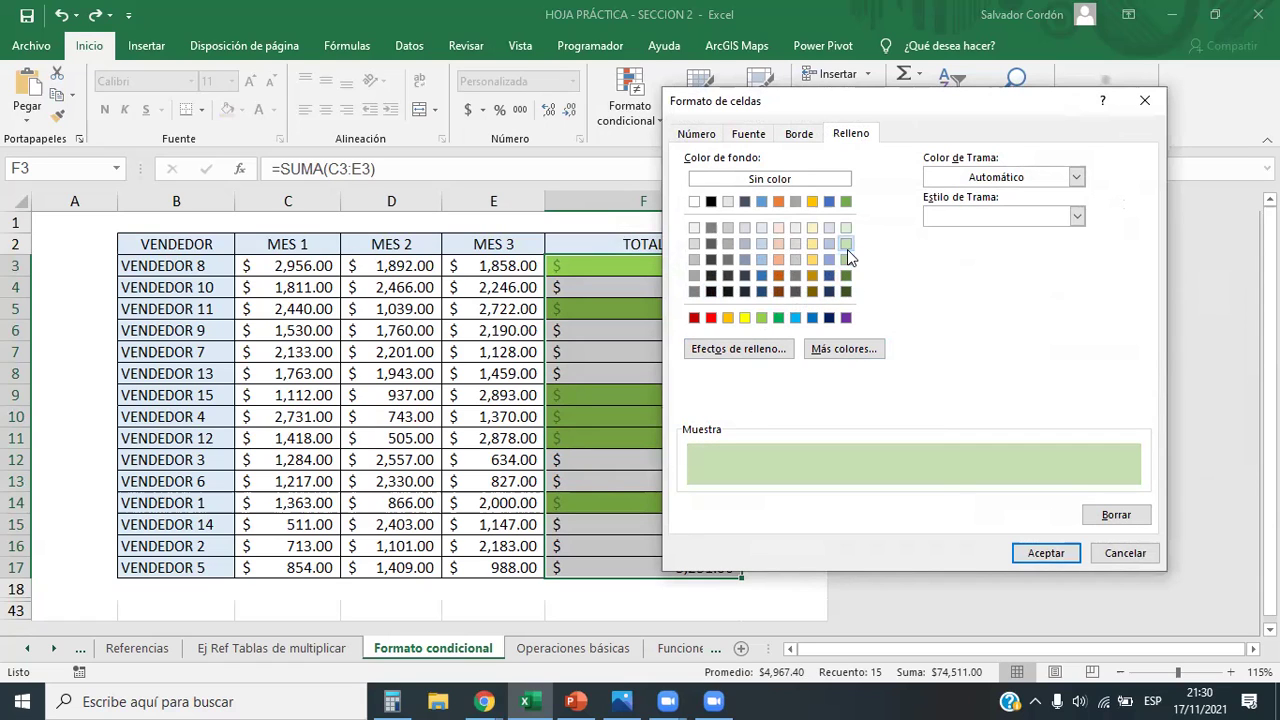
left_click(1040, 551)
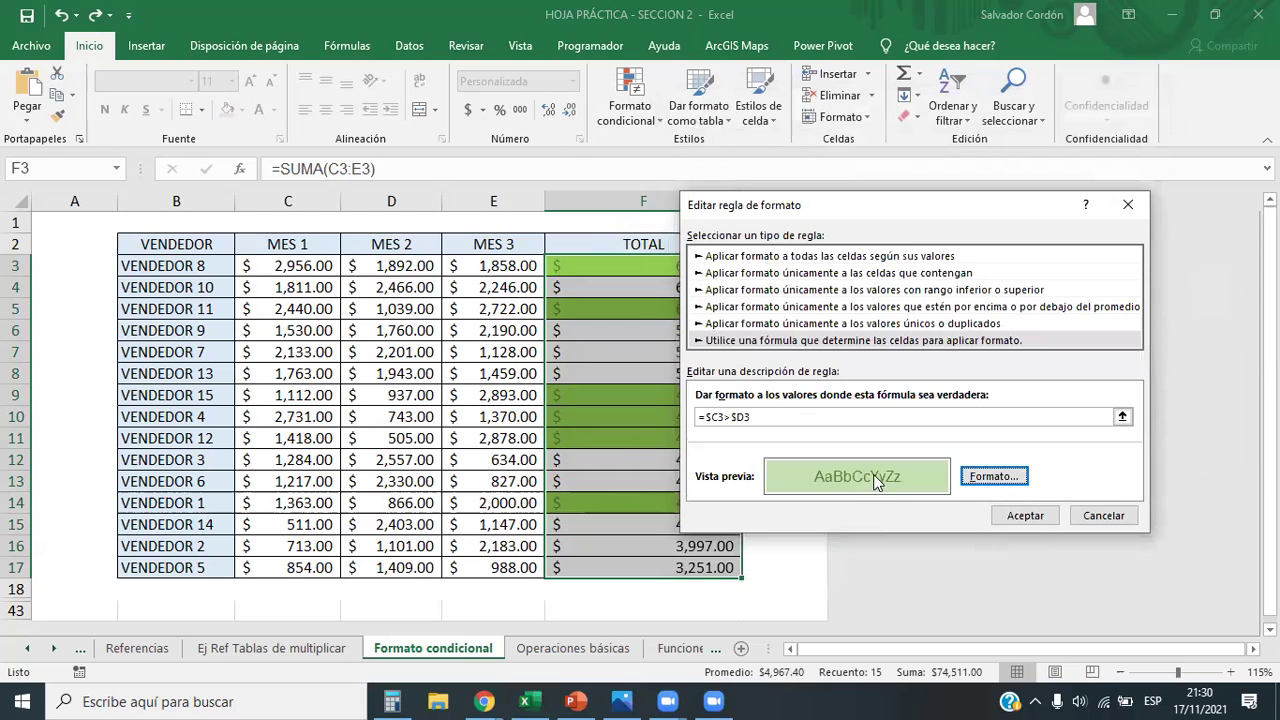
left_click(1025, 515)
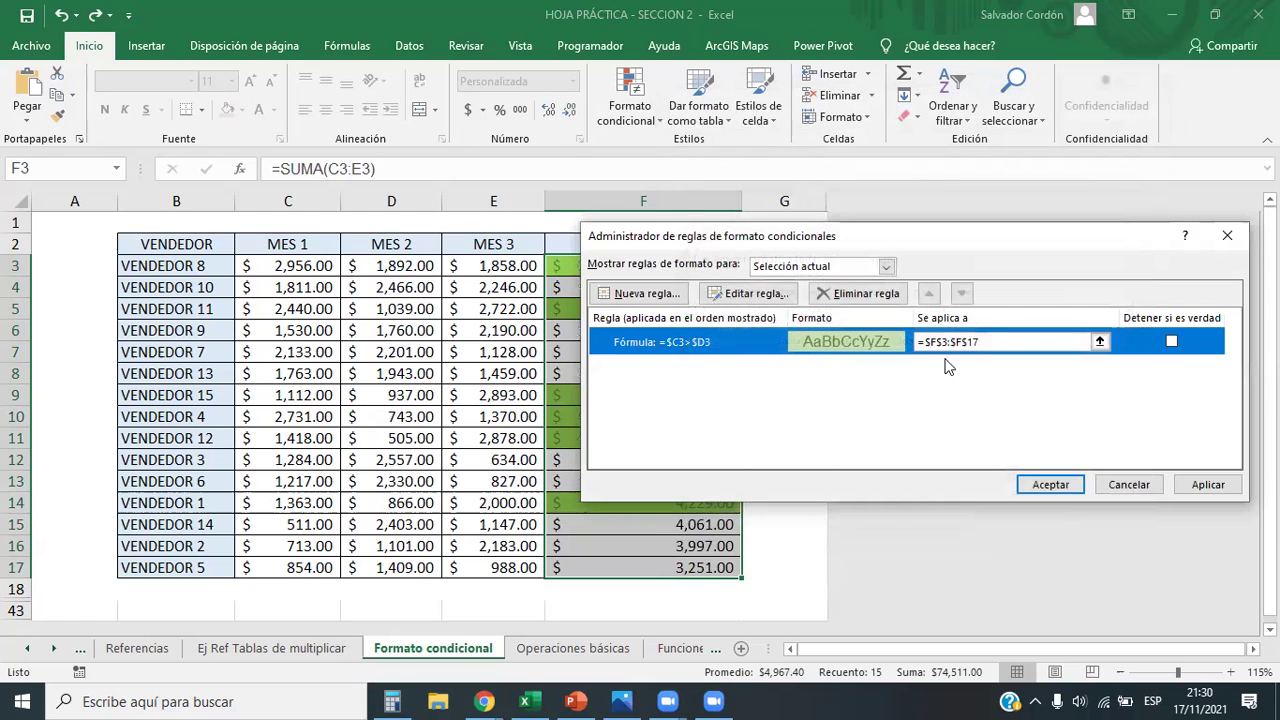
Try to extend the range of the =$C3>$D3 rule to =$B$3:$F$17
left_click(987, 342)
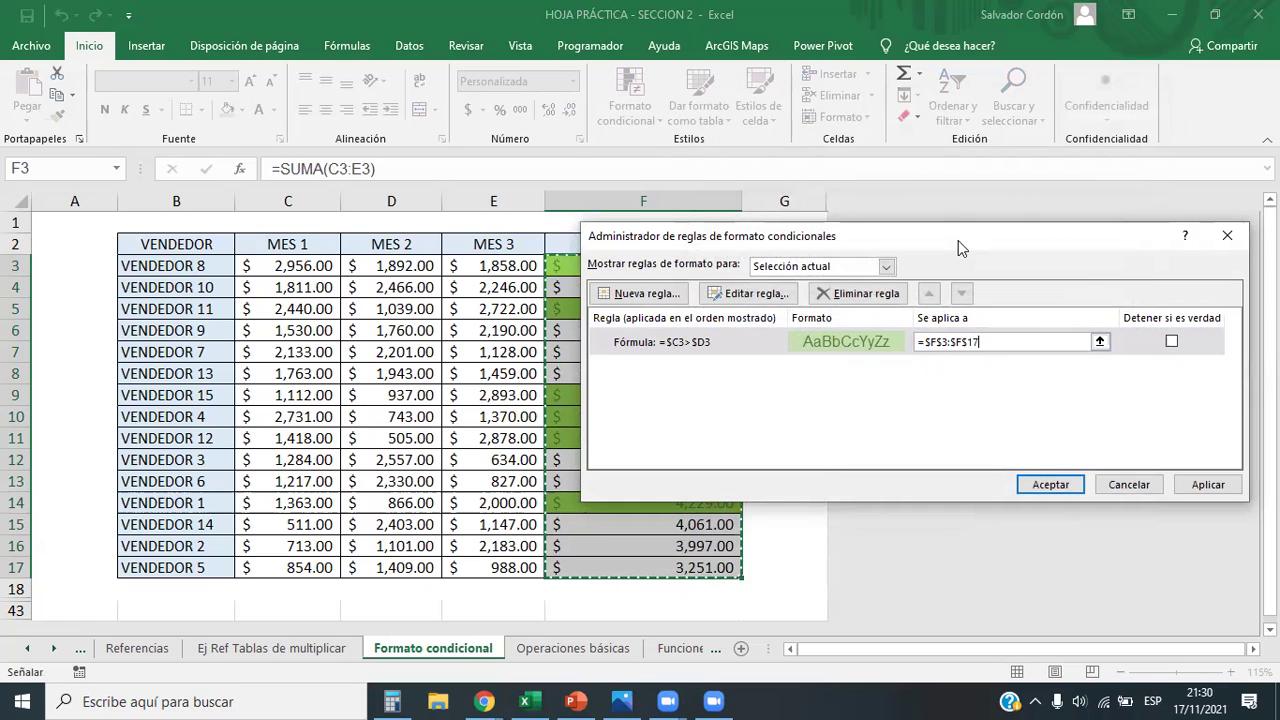
left_click_drag(958, 240, 1133, 227)
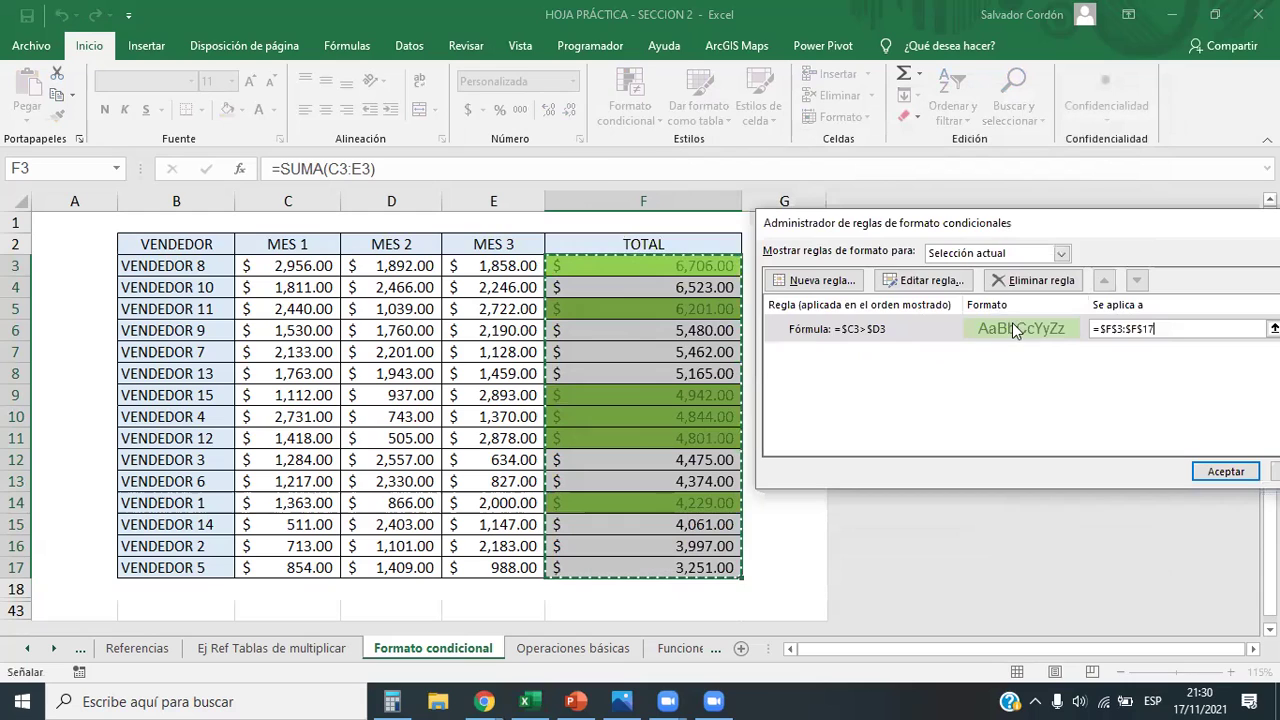
left_click(1118, 328)
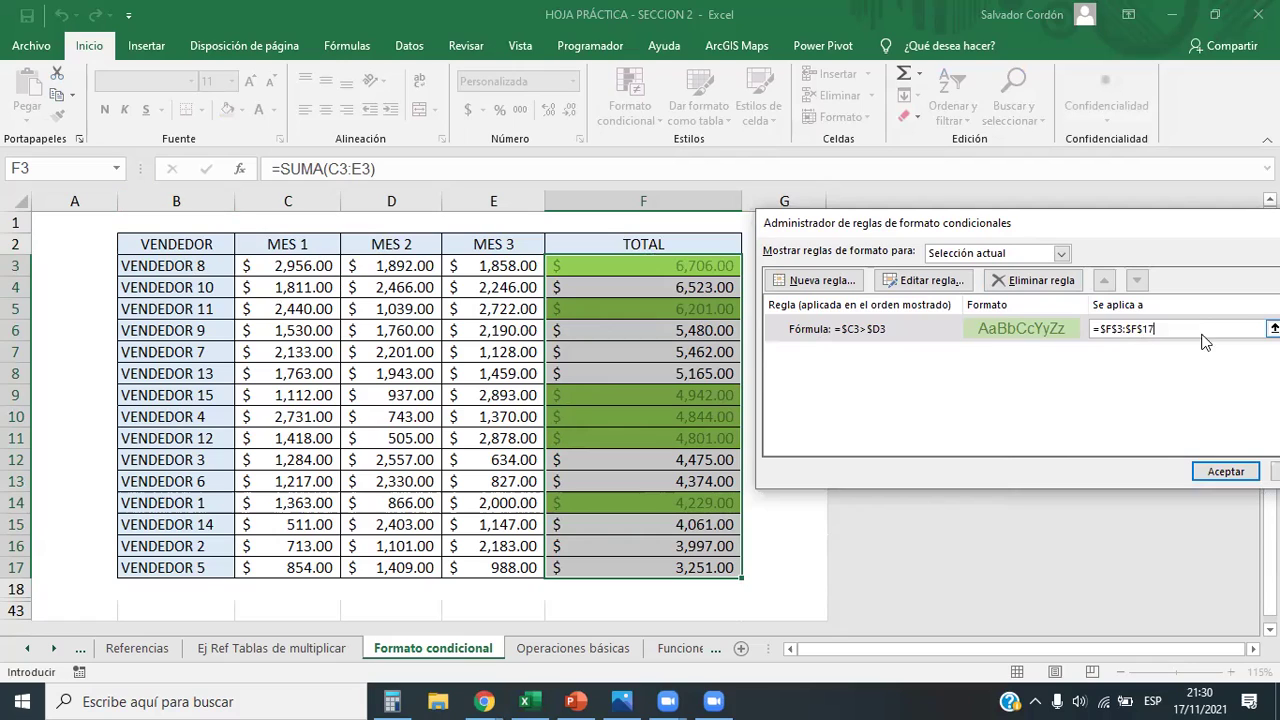
left_click(1113, 328)
key("BackSpace")
type("B")
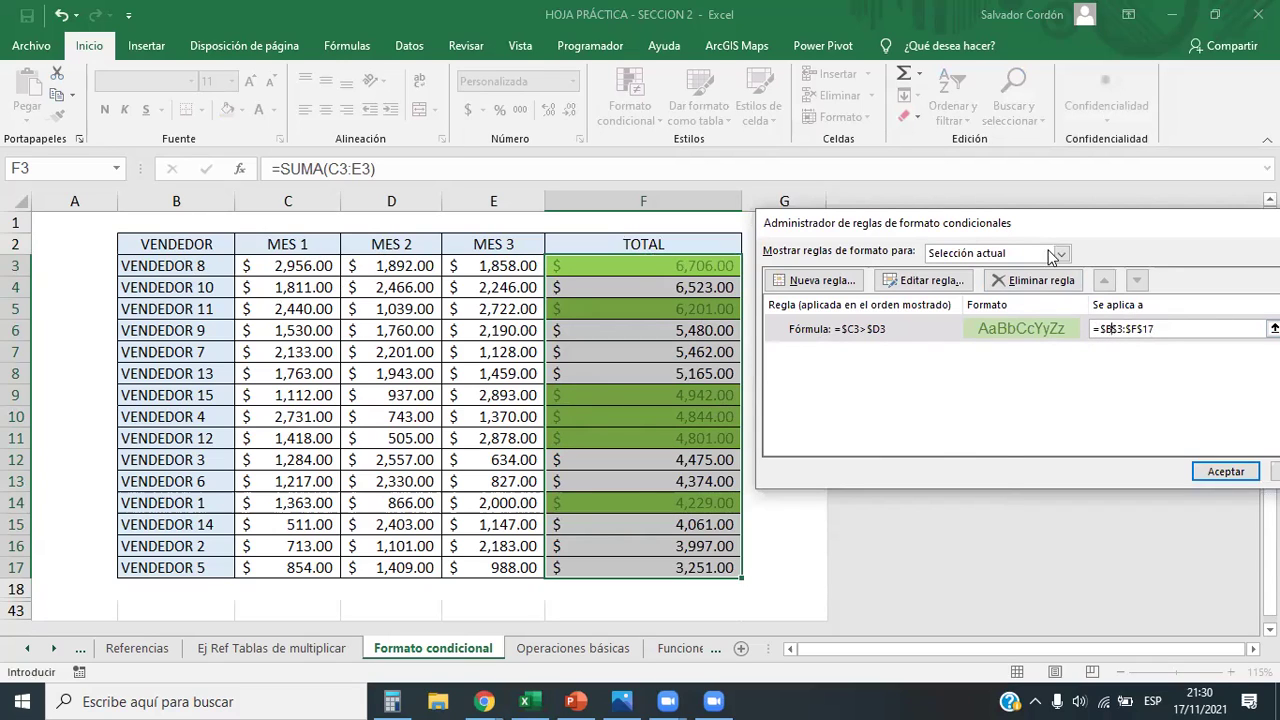
double_click(1162, 327)
left_click(1220, 470)
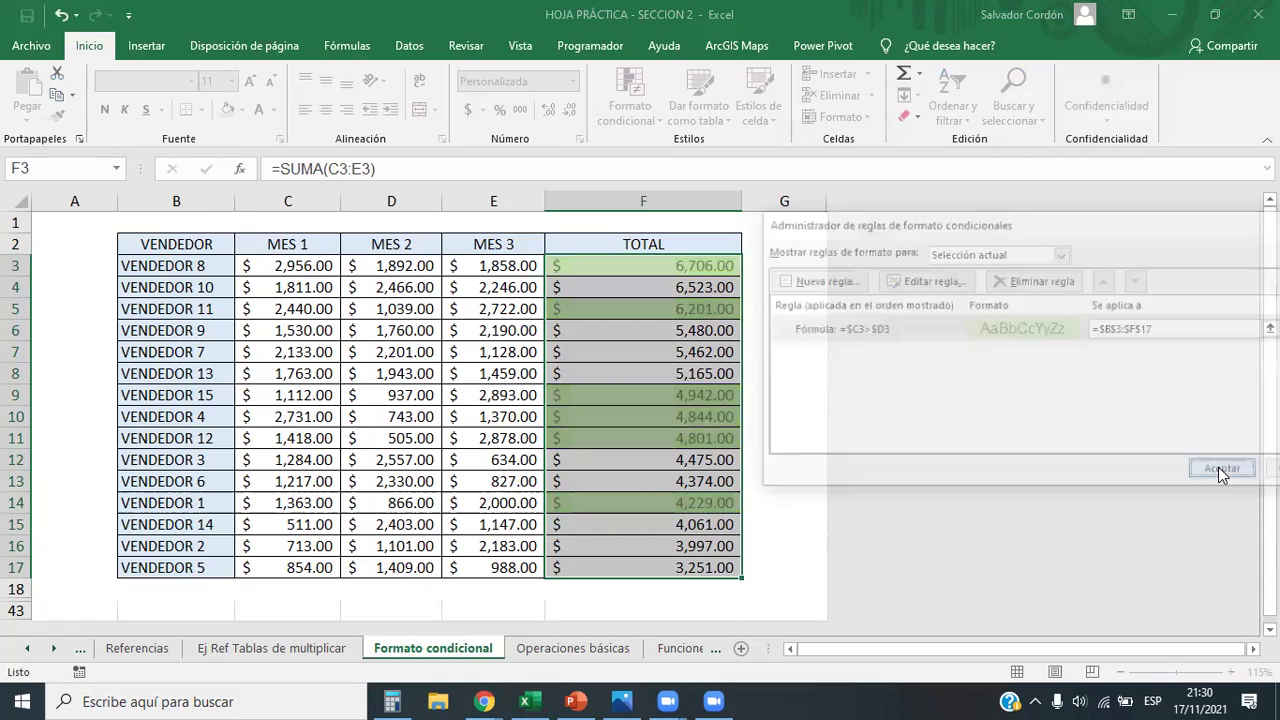
Reopen the rule for F3:F17, set its applied range to =$B$3:$F$17, and apply the change
left_click_drag(641, 264, 646, 566)
left_click(630, 100)
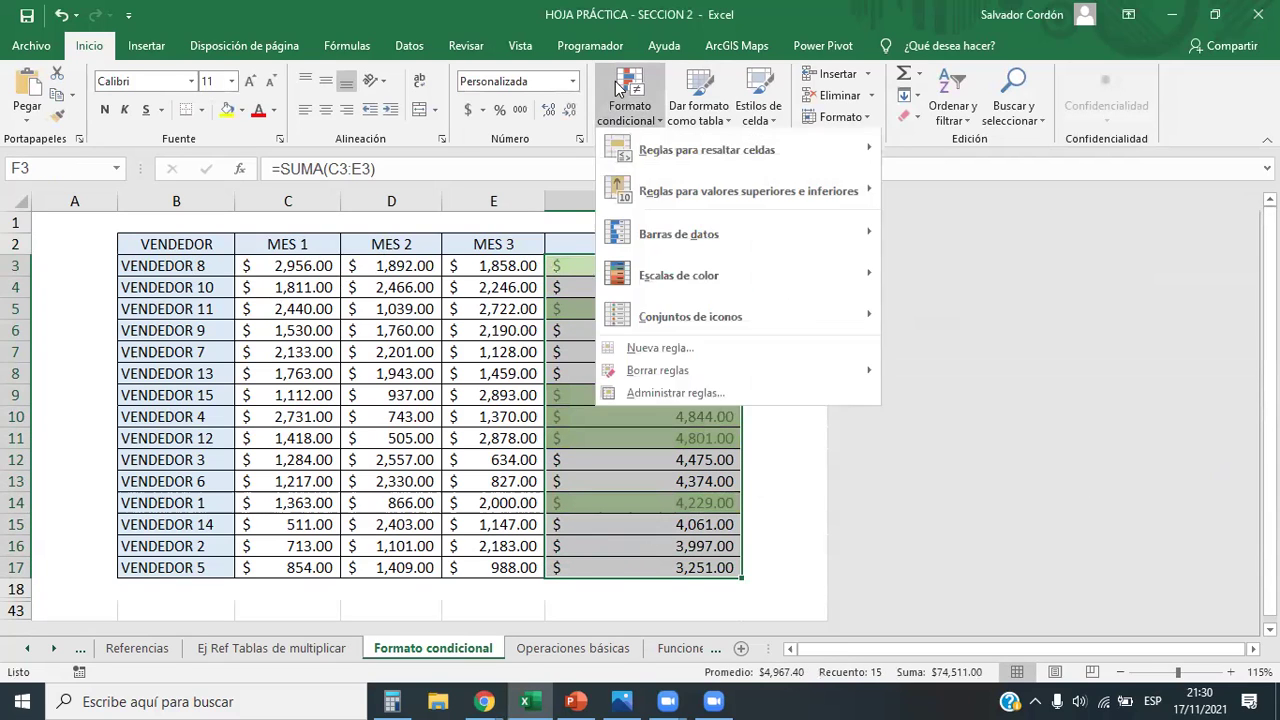
left_click(738, 395)
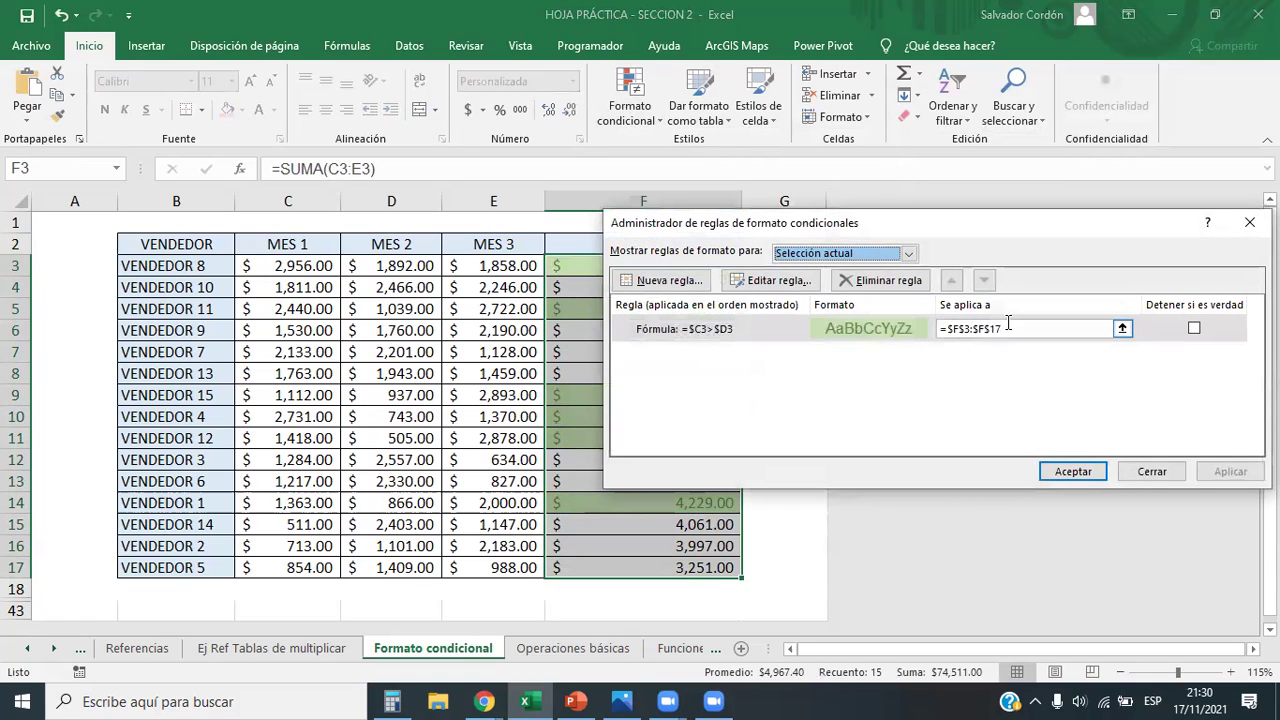
left_click(962, 329)
key("BackSpace")
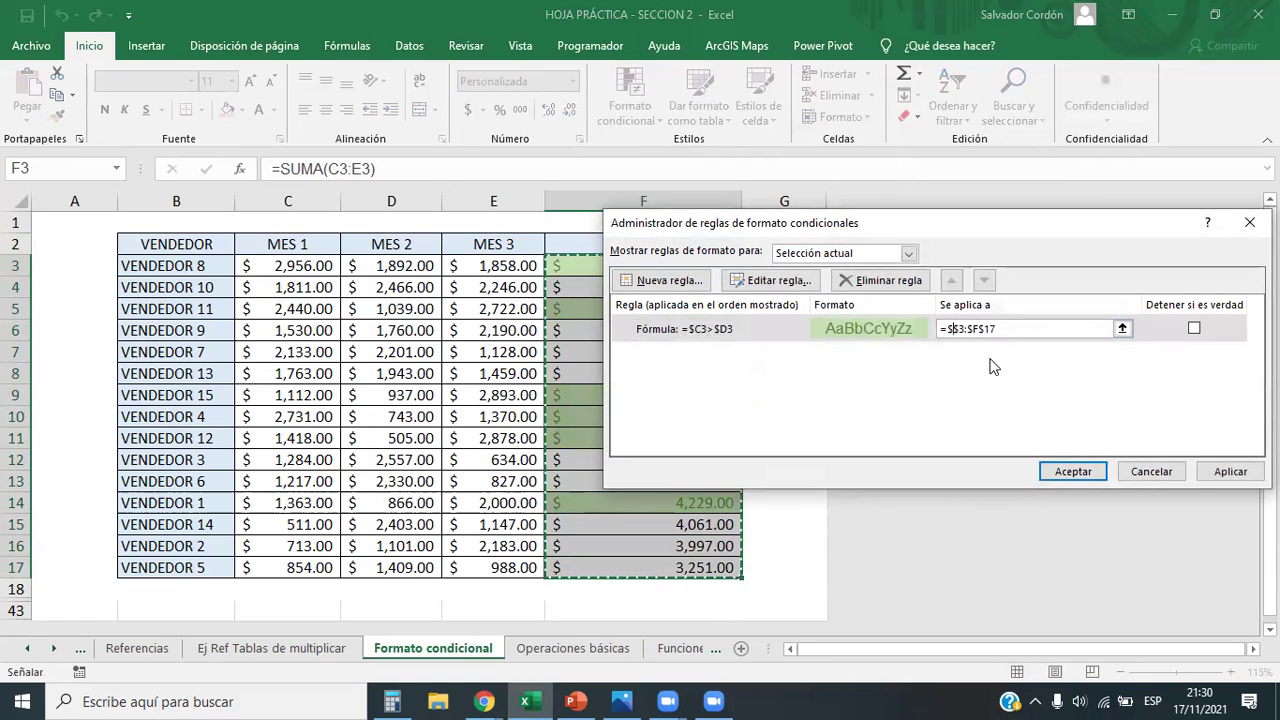
type("B")
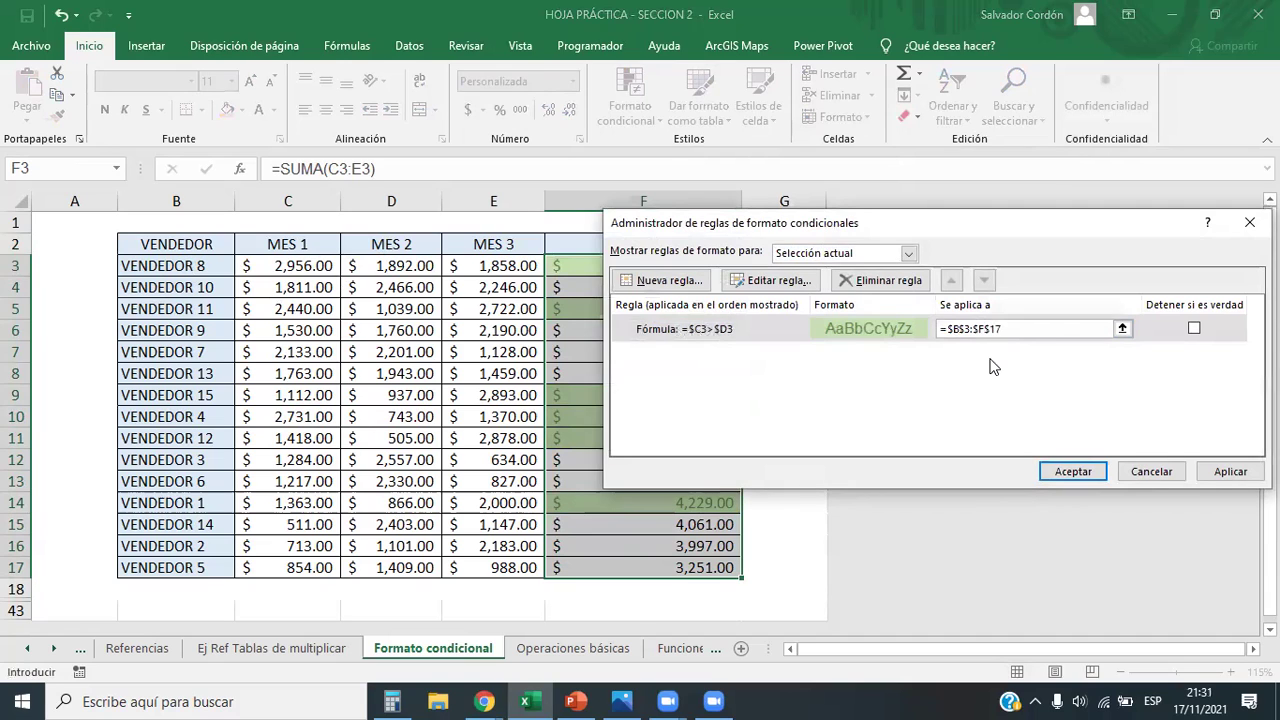
left_click(1023, 330)
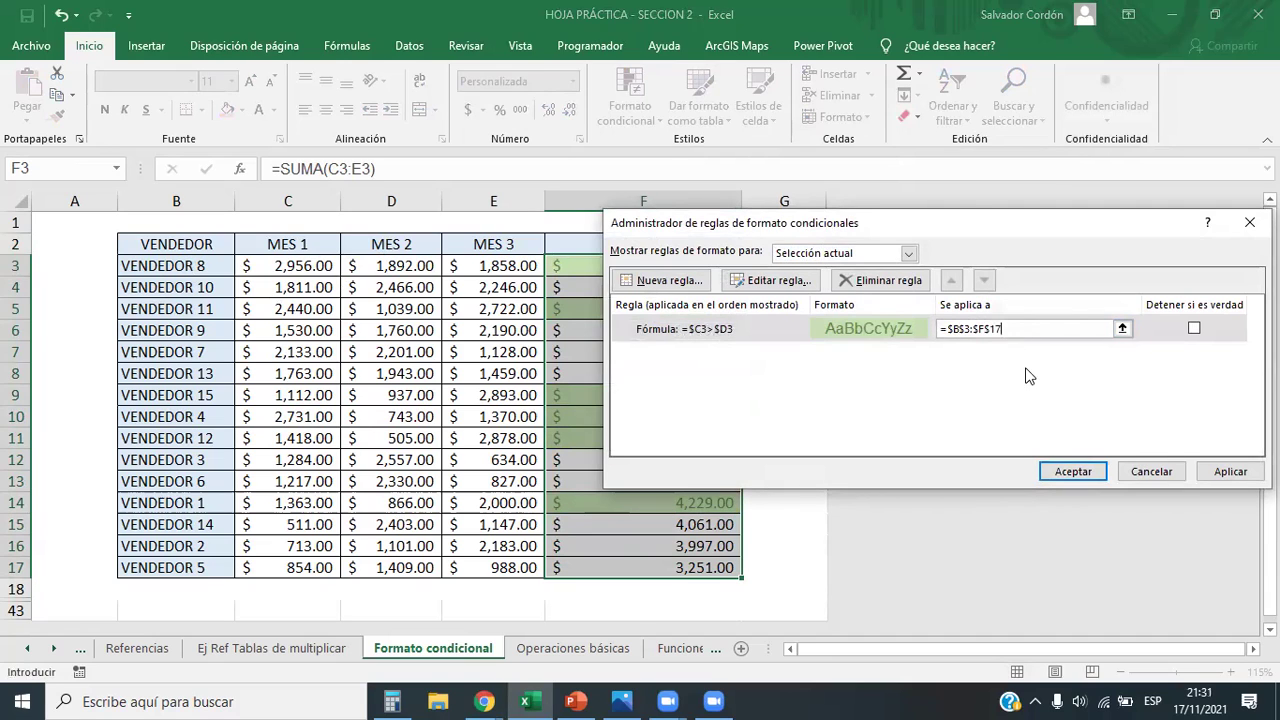
left_click(1232, 472)
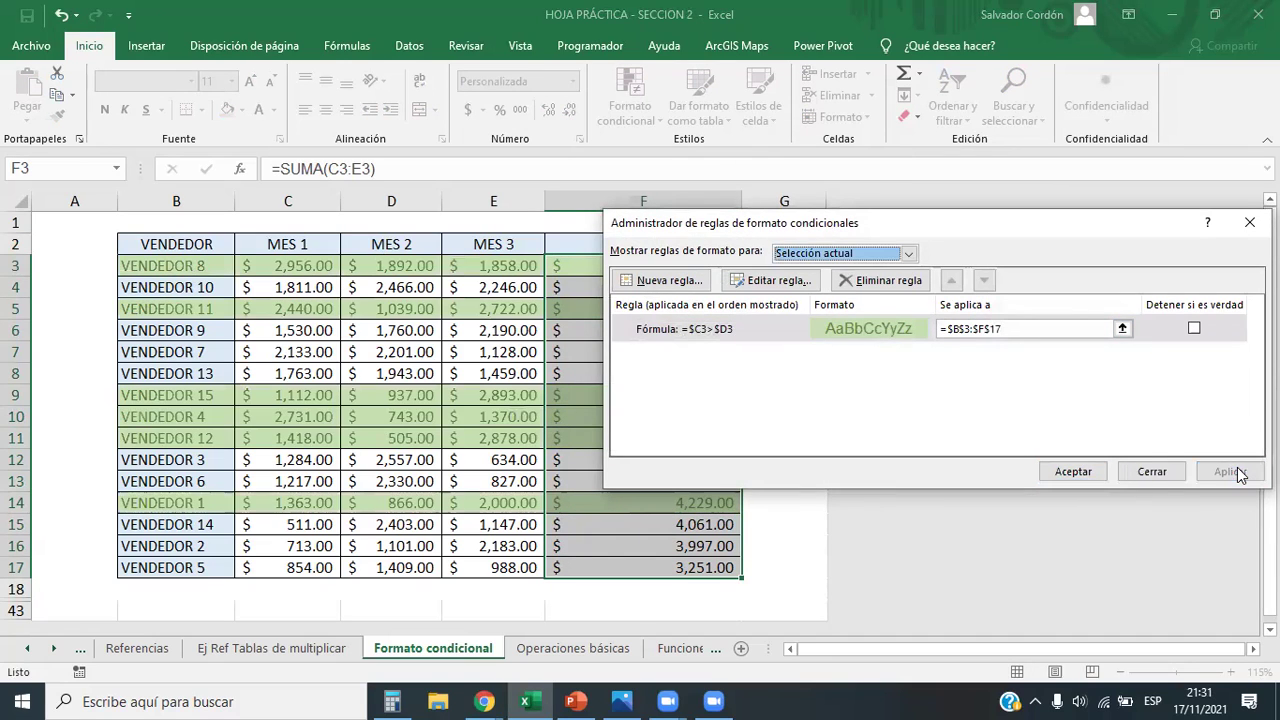
left_click(1072, 472)
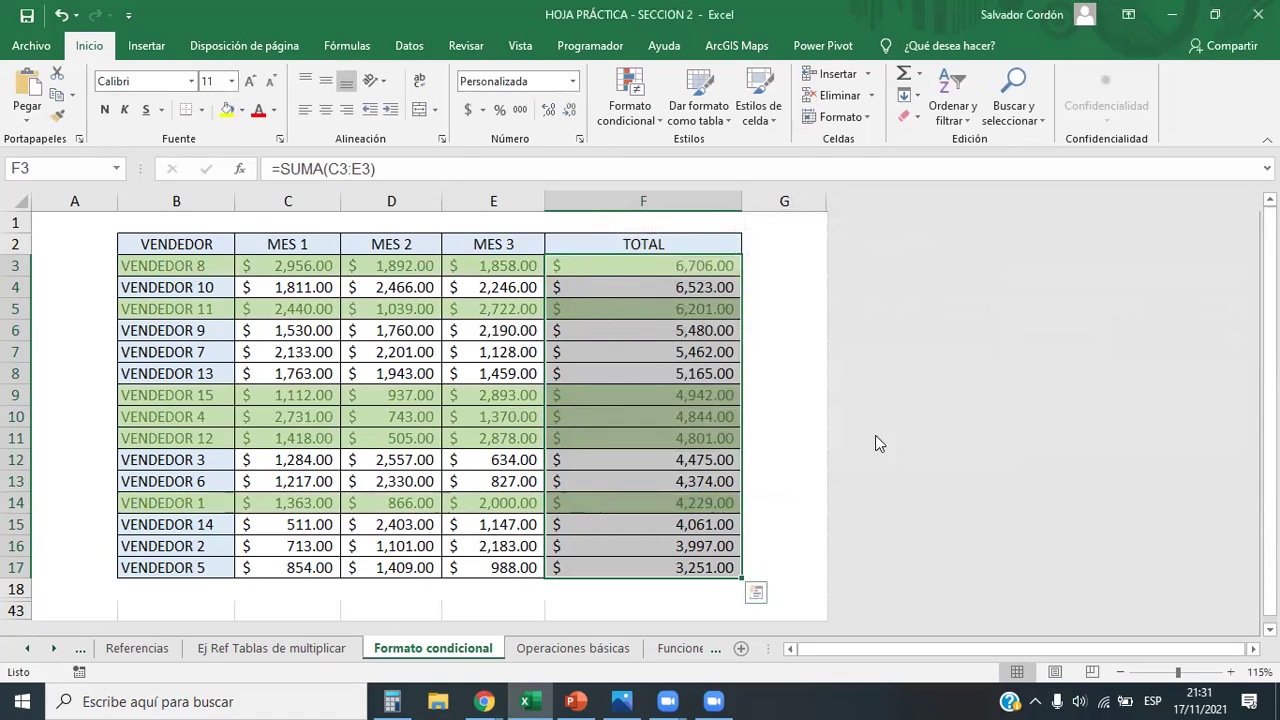
Examine which whole vendor rows are formatted, comparing the MES 1 and MES 2 columns and inspecting row 3
left_click(724, 289)
left_click(678, 352)
left_click(680, 395)
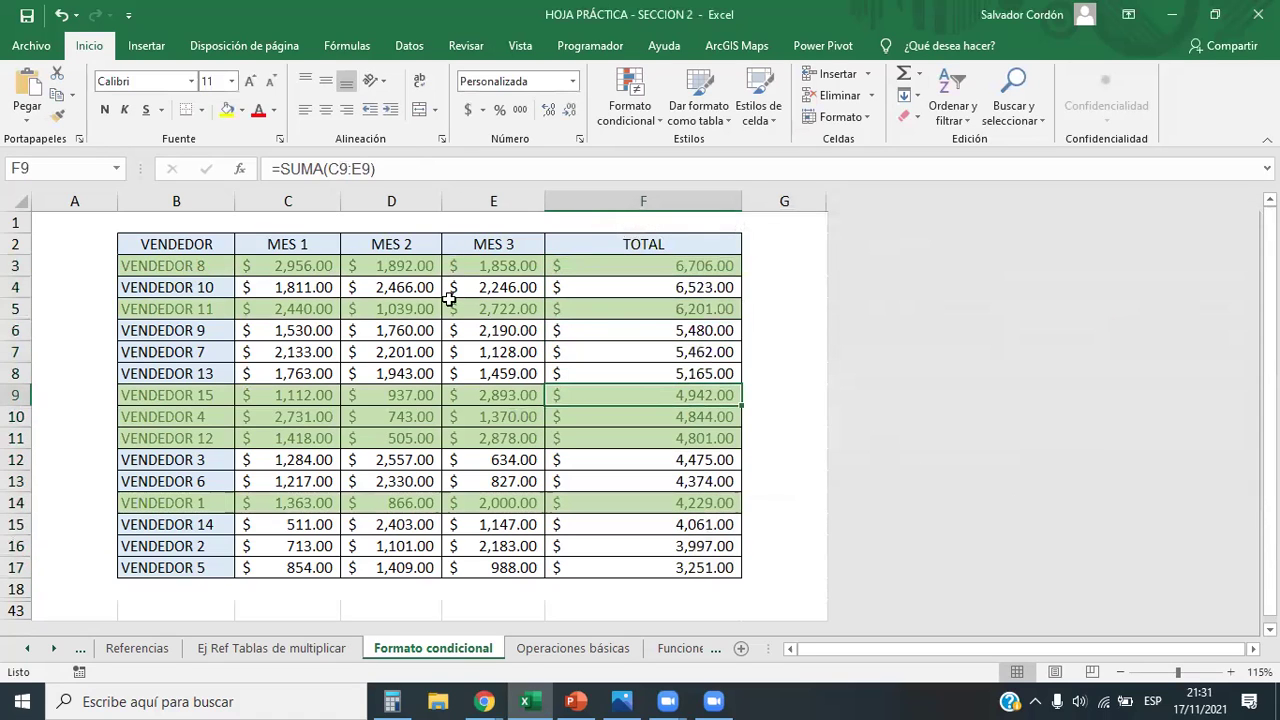
left_click(303, 248)
left_click(311, 201)
left_click(410, 196)
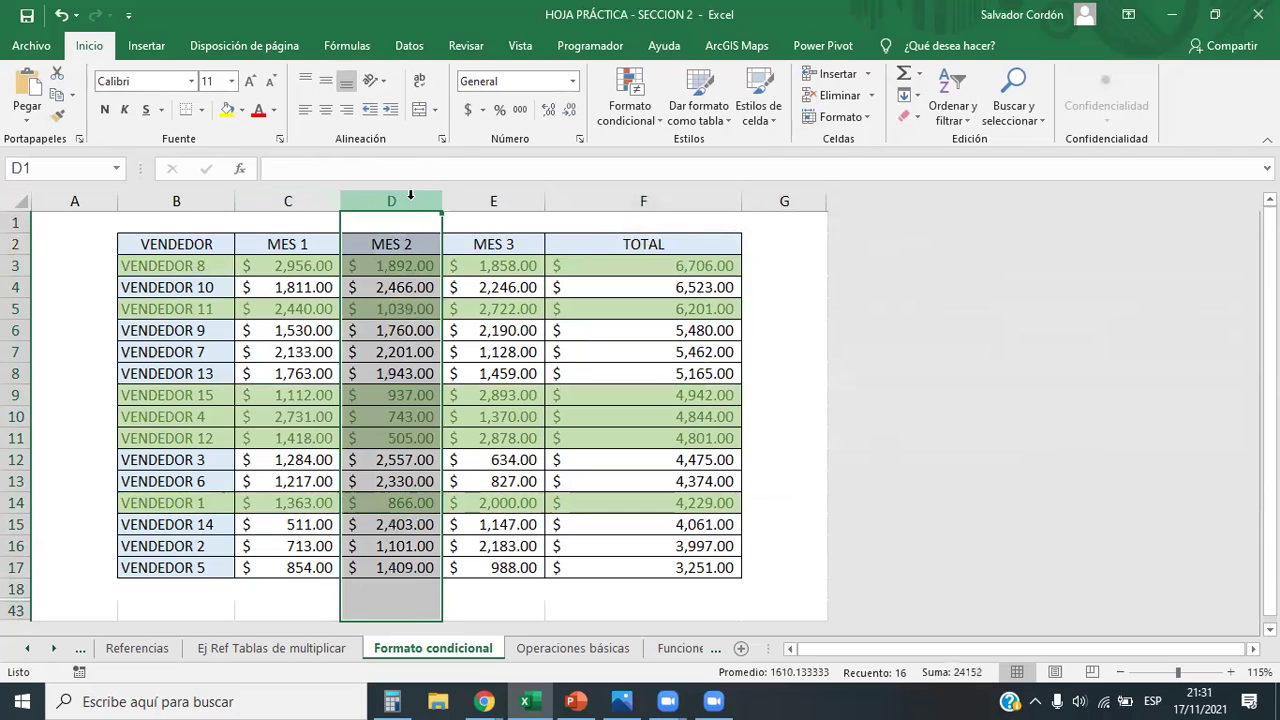
left_click(14, 266)
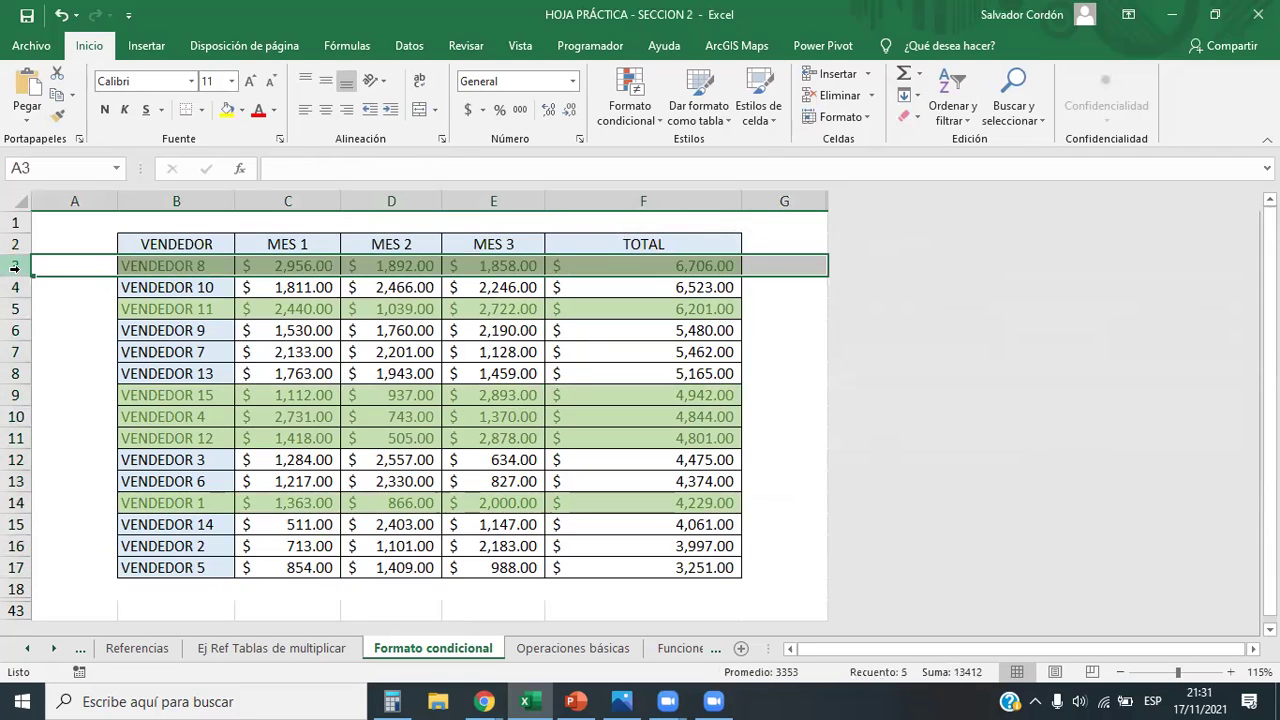
left_click_drag(160, 266, 680, 567)
Change the applied range of the =$C3>$D3 rule to the entire rows 3 through 17, =$3:$17
left_click(680, 266)
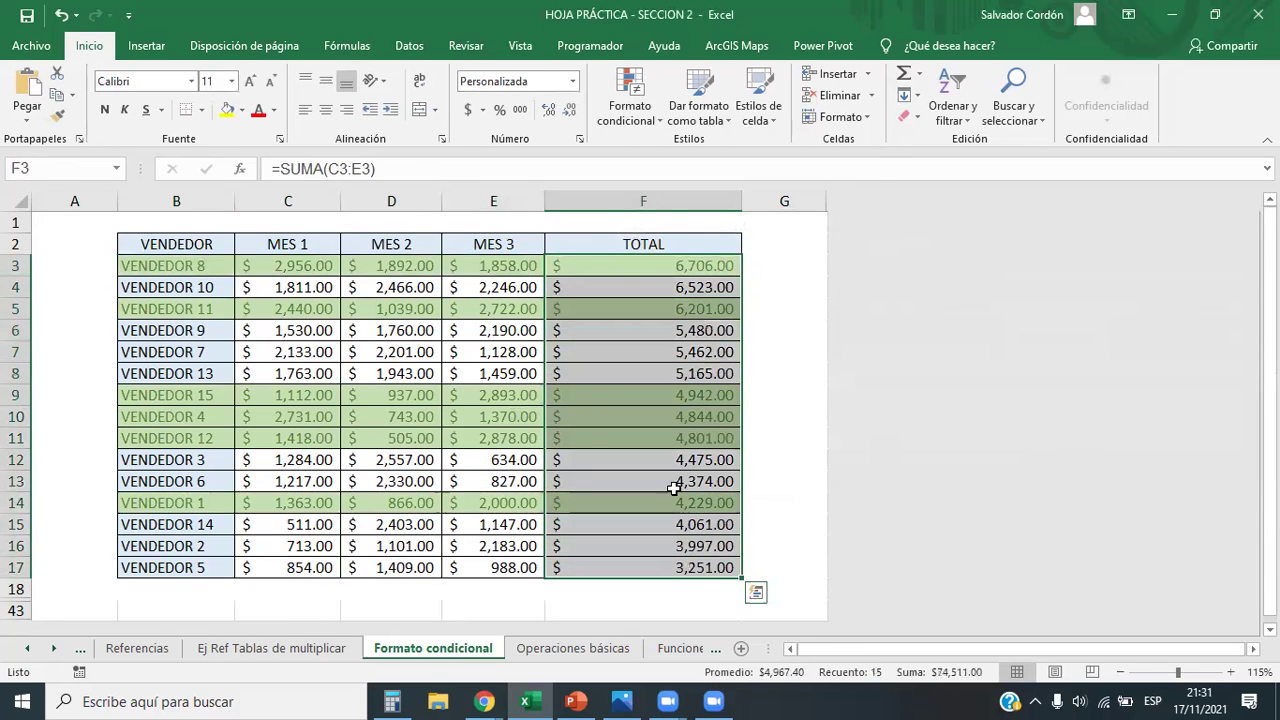
left_click(629, 98)
mouse_move(800, 156)
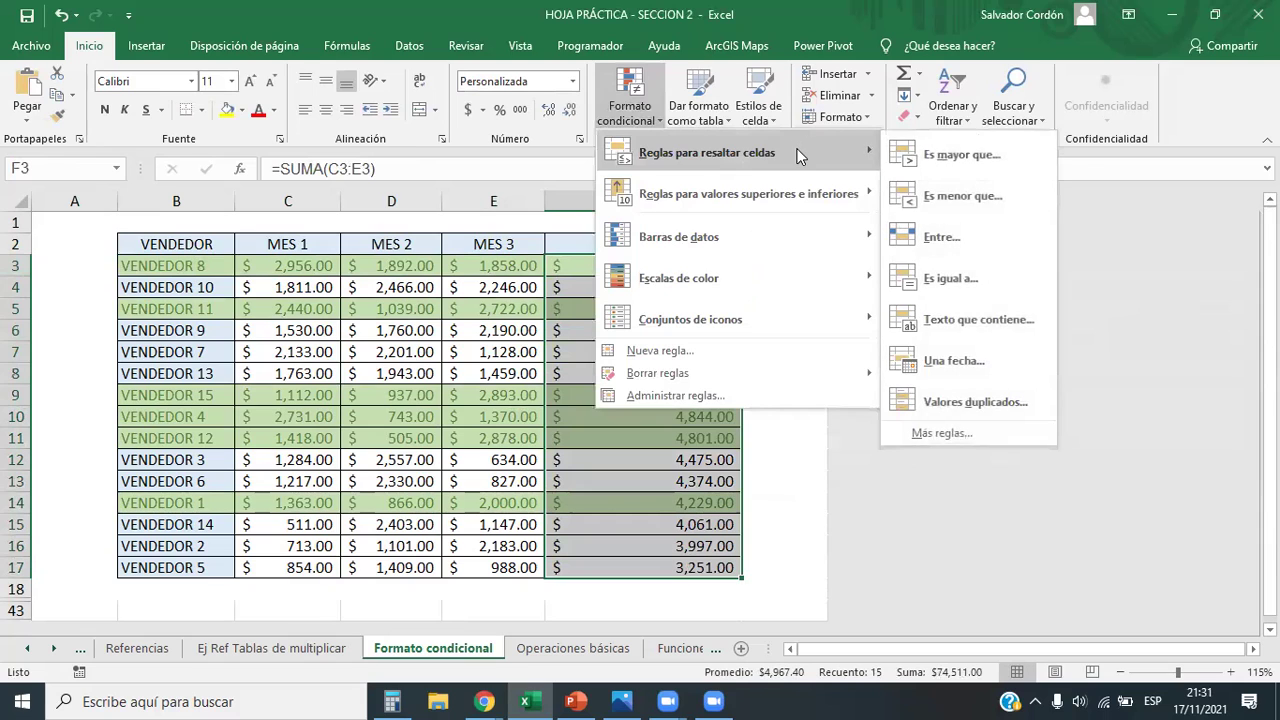
left_click(701, 398)
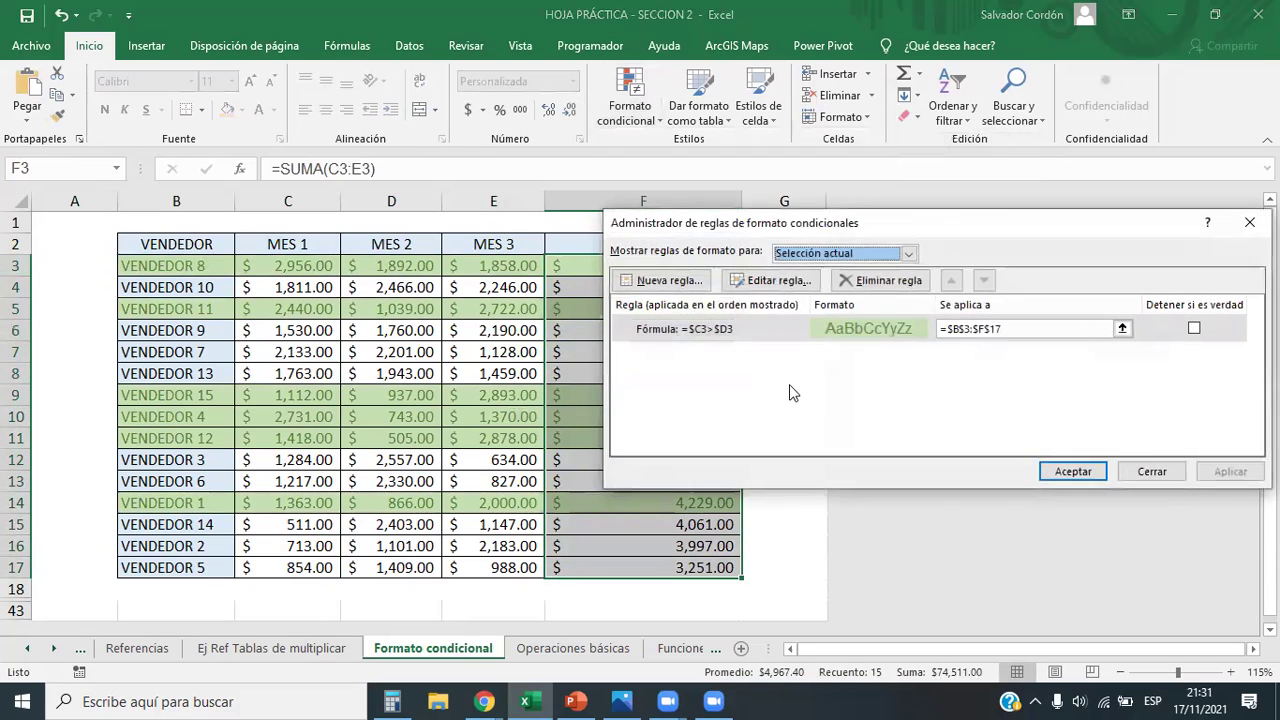
left_click_drag(984, 216, 706, 317)
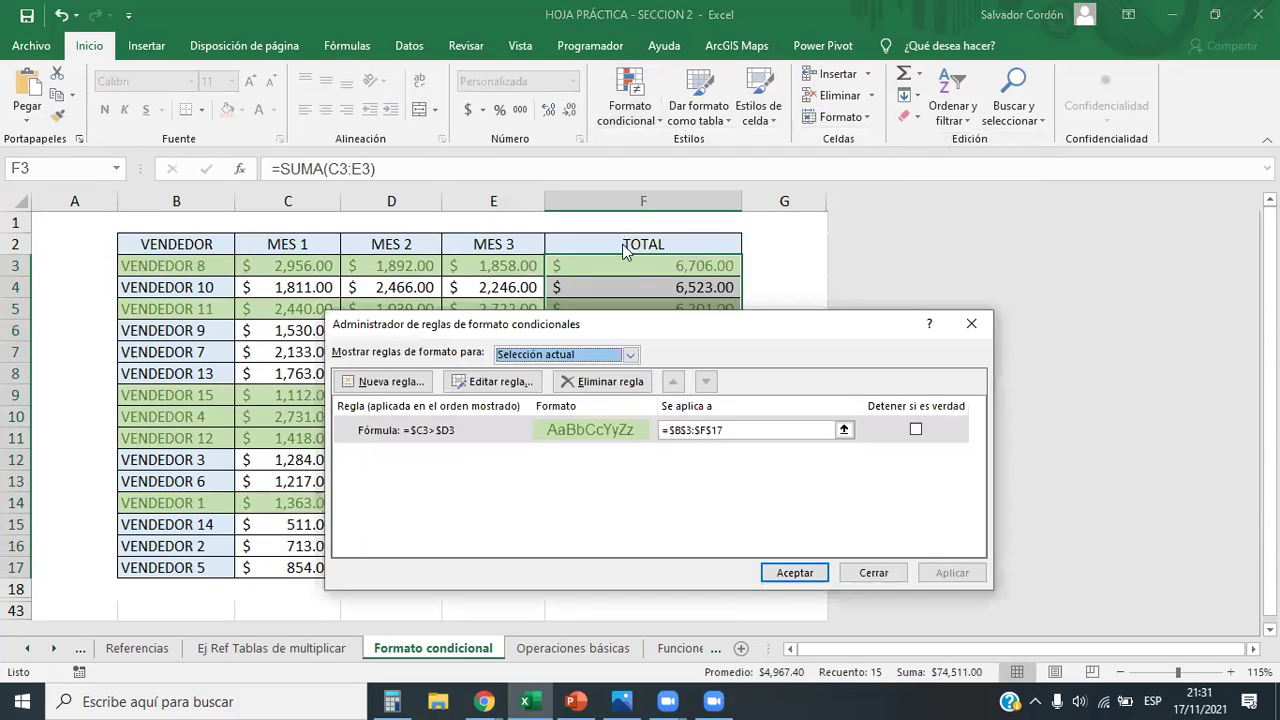
left_click(685, 429)
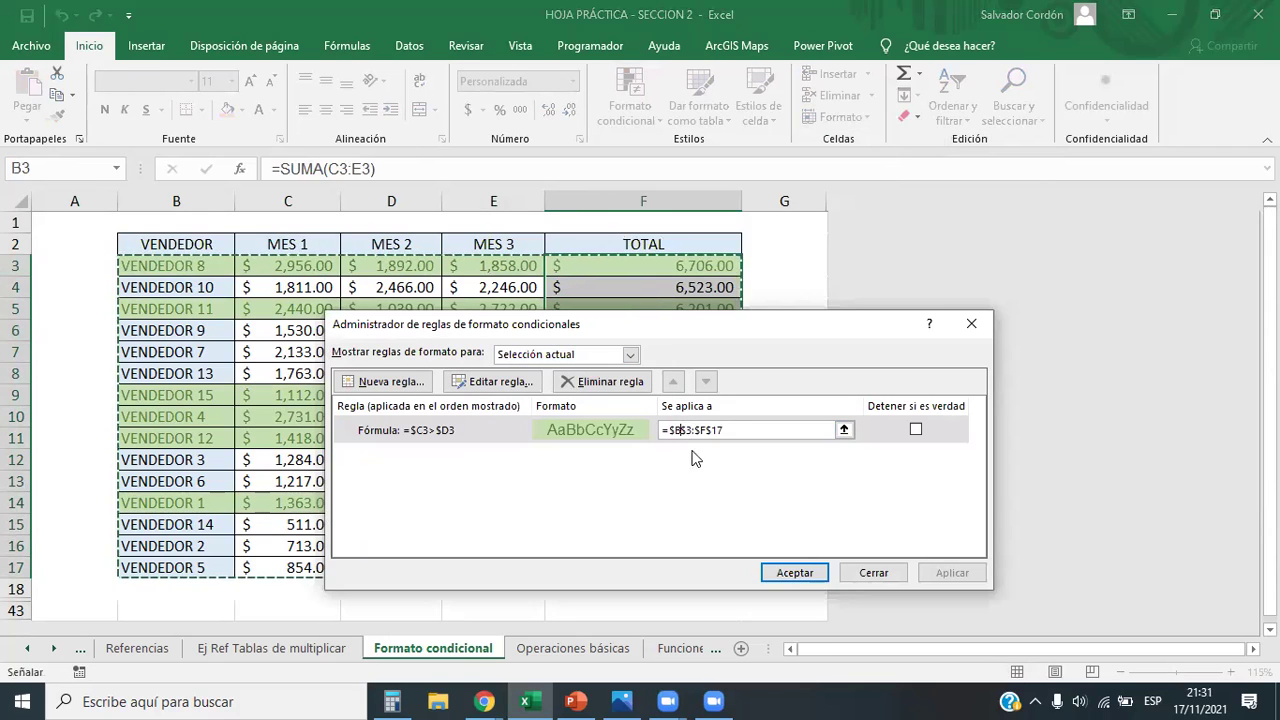
left_click(685, 430)
key("BackSpace")
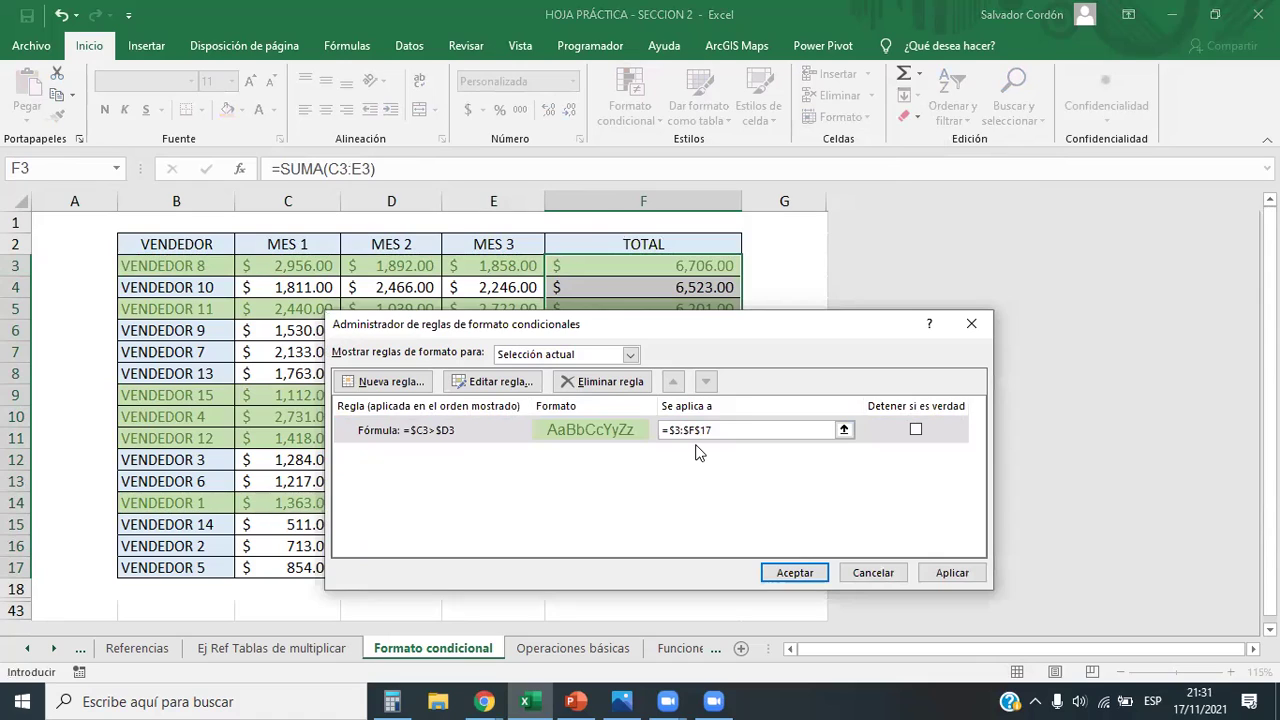
type("B")
key("Delete")
type("3:")
left_click(795, 572)
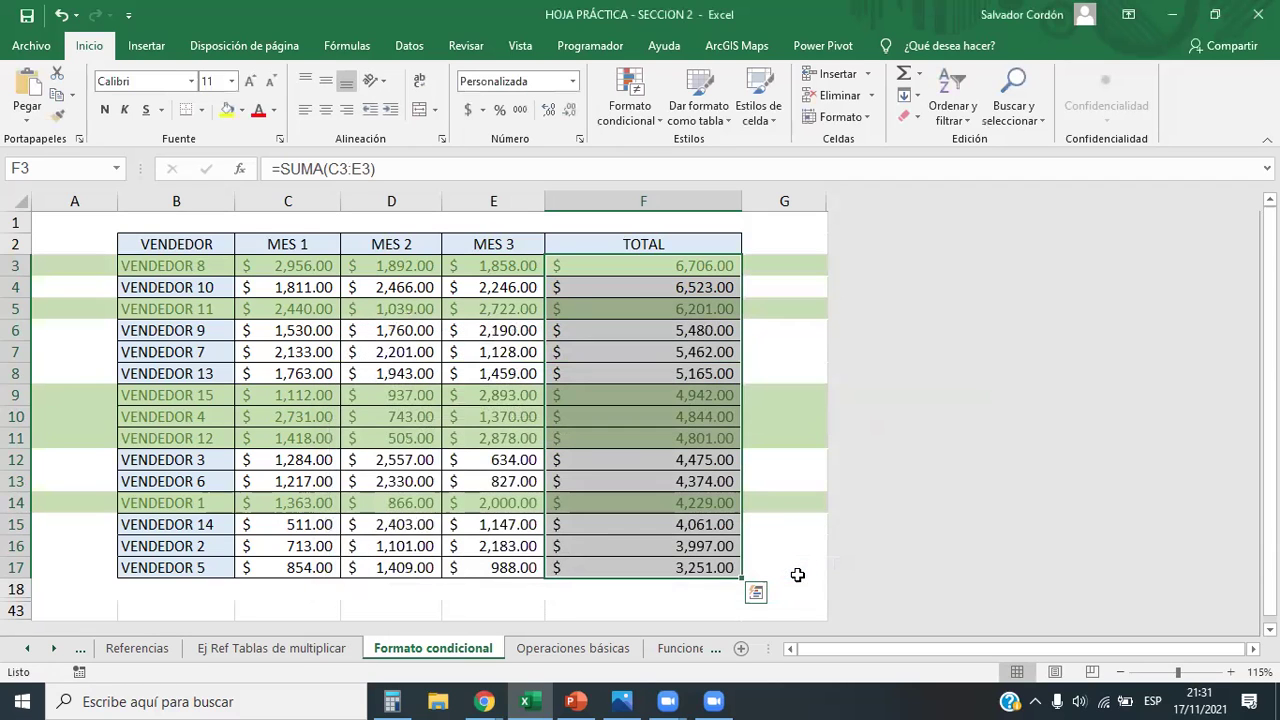
Check the formatting across row 3 beyond the table, and open the rule's applied range for F3:F17 for editing
left_click(15, 265)
left_click(528, 480)
left_click_drag(657, 262, 698, 562)
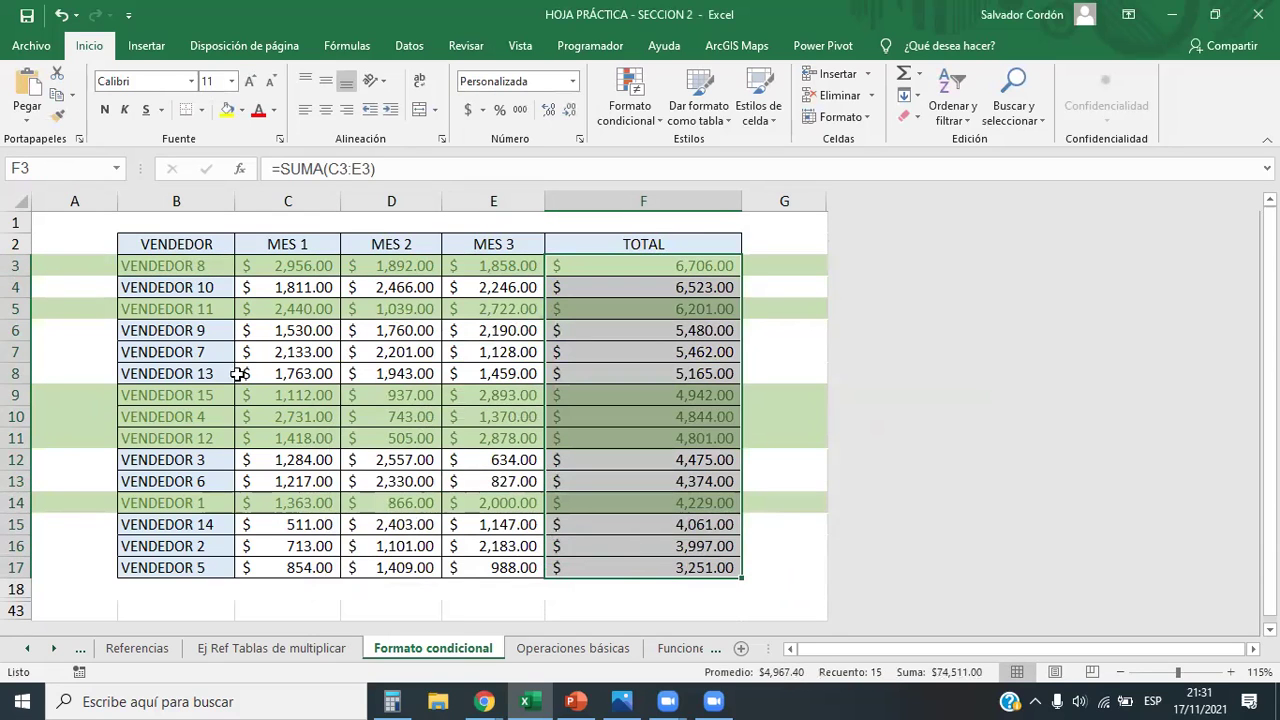
left_click(15, 265)
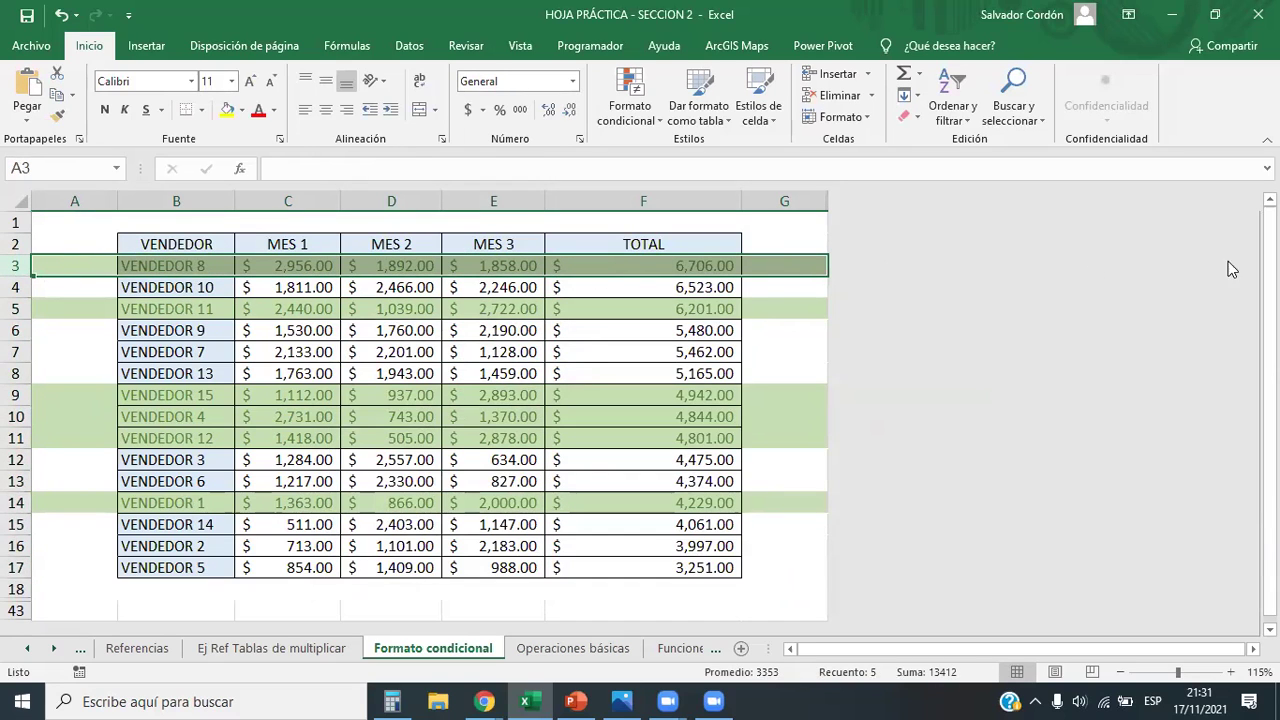
left_click_drag(694, 268, 703, 570)
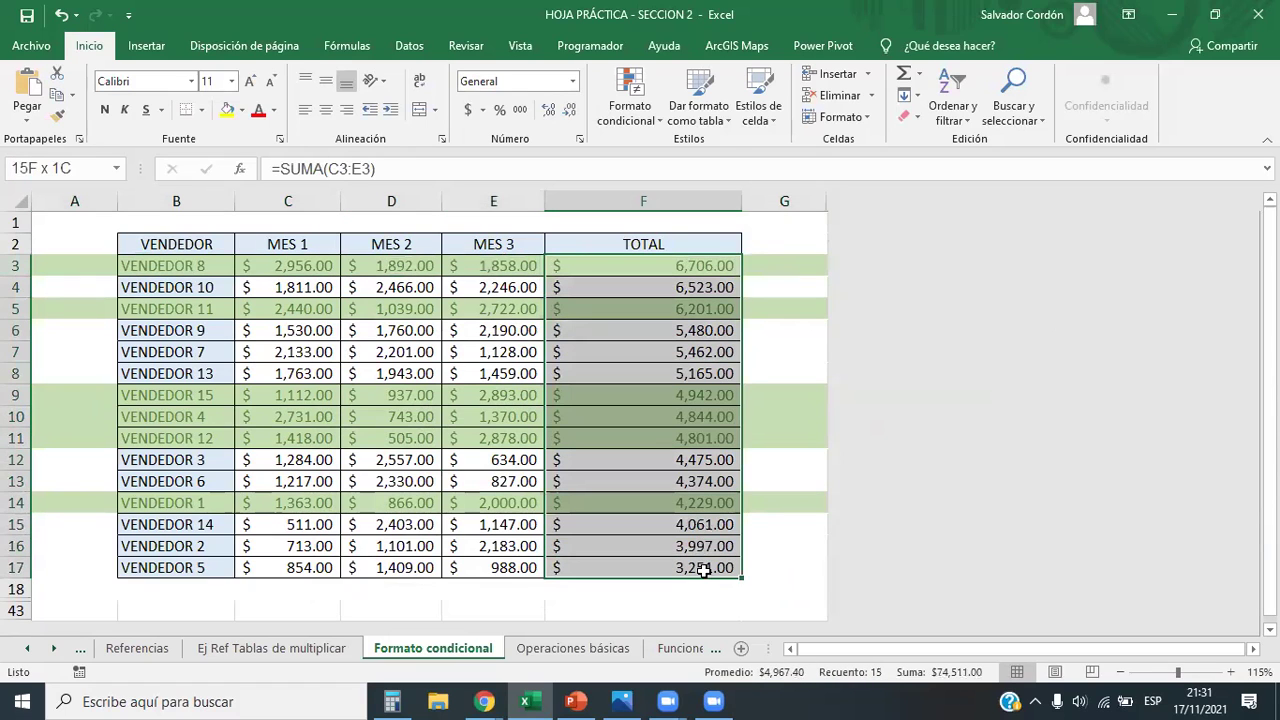
left_click(628, 100)
left_click(714, 402)
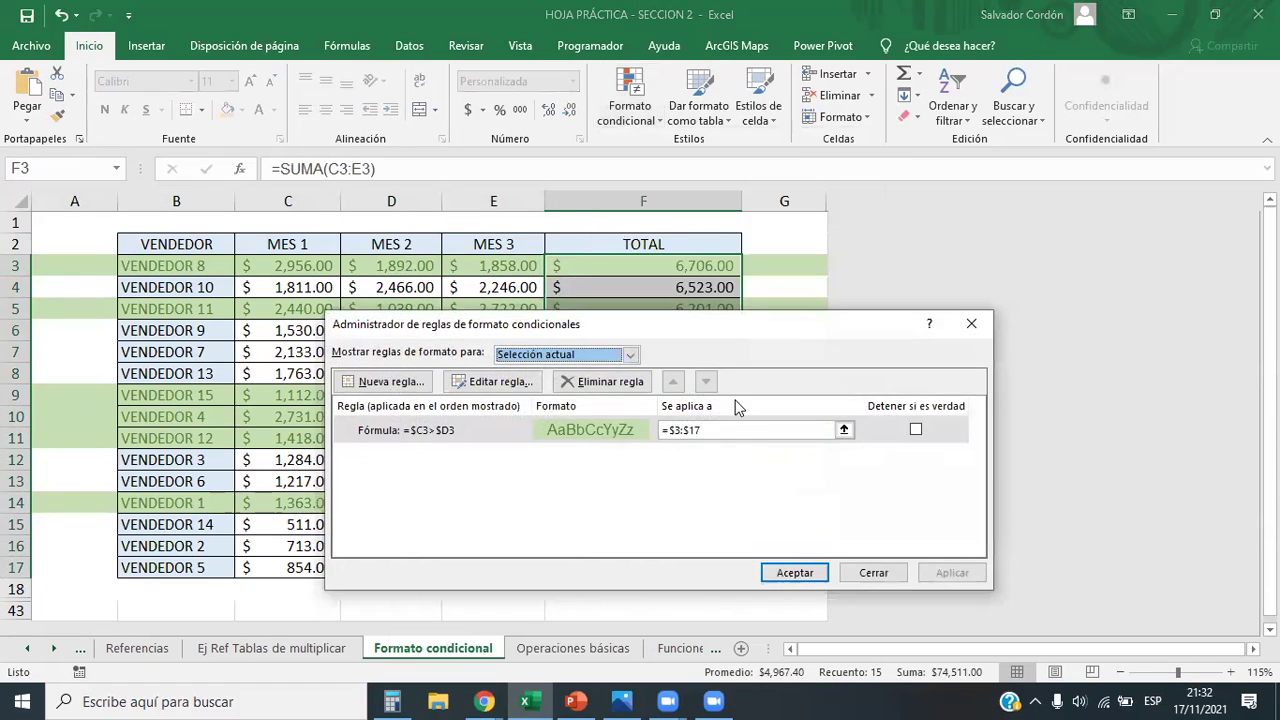
left_click_drag(740, 333, 922, 268)
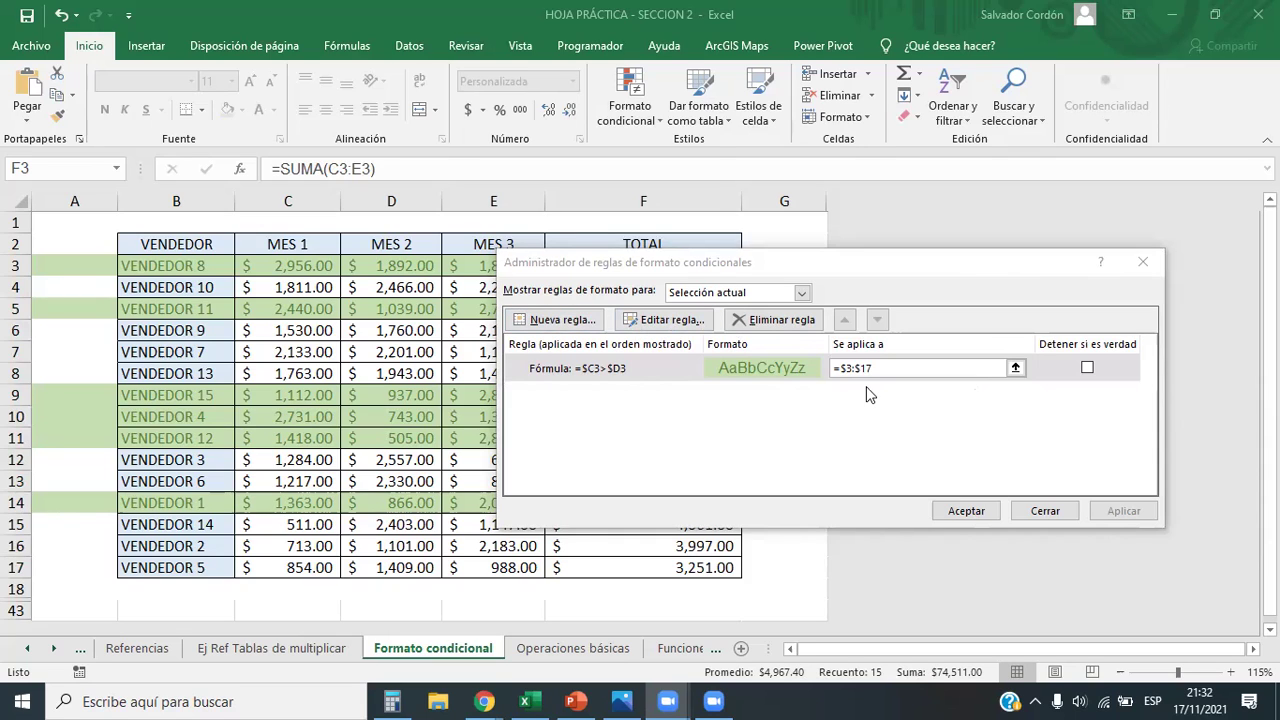
left_click(841, 368)
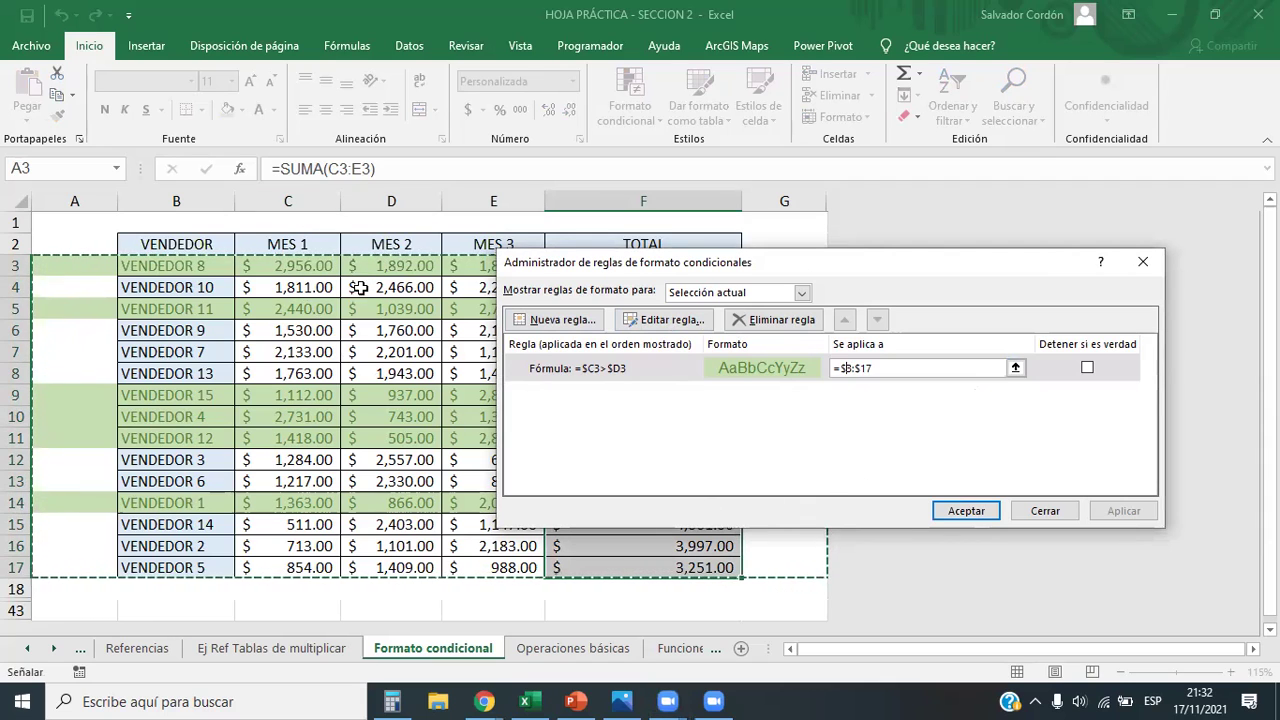
Delete the conditional formatting rule with the formula =$C3>$D3 and apply the change
left_click_drag(636, 268, 544, 315)
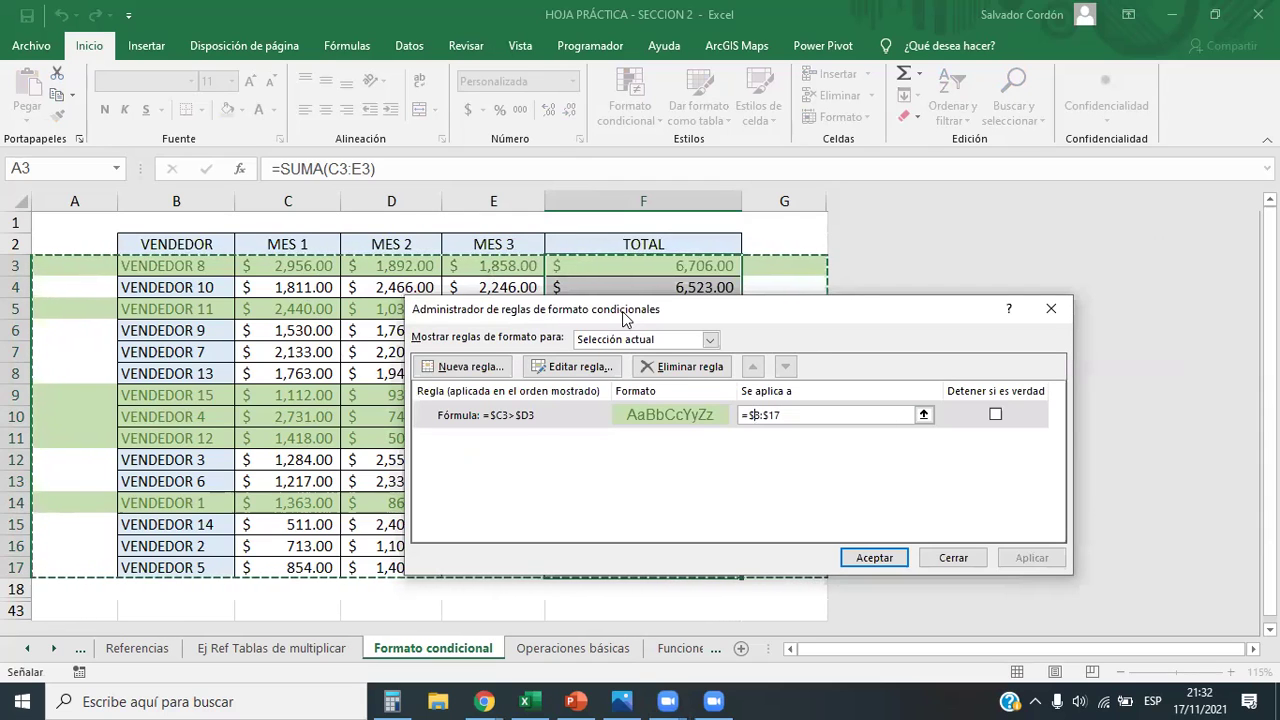
left_click_drag(641, 316, 646, 303)
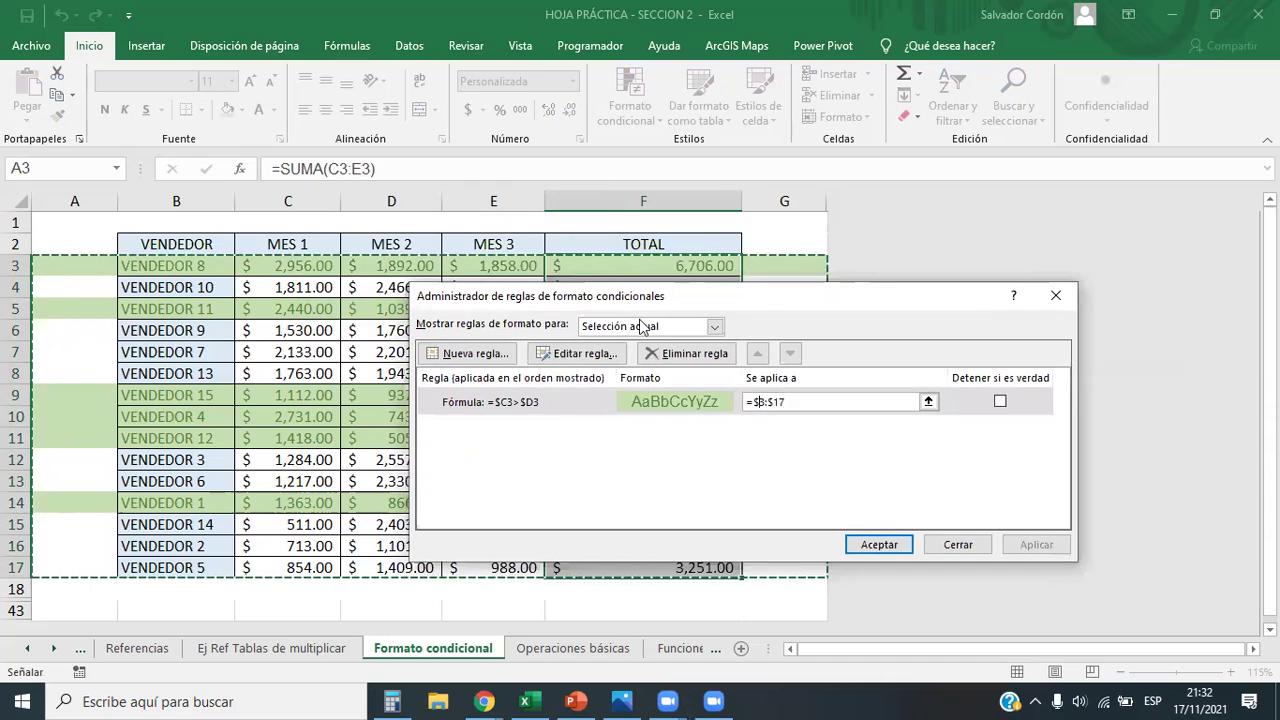
left_click(553, 408)
left_click(676, 355)
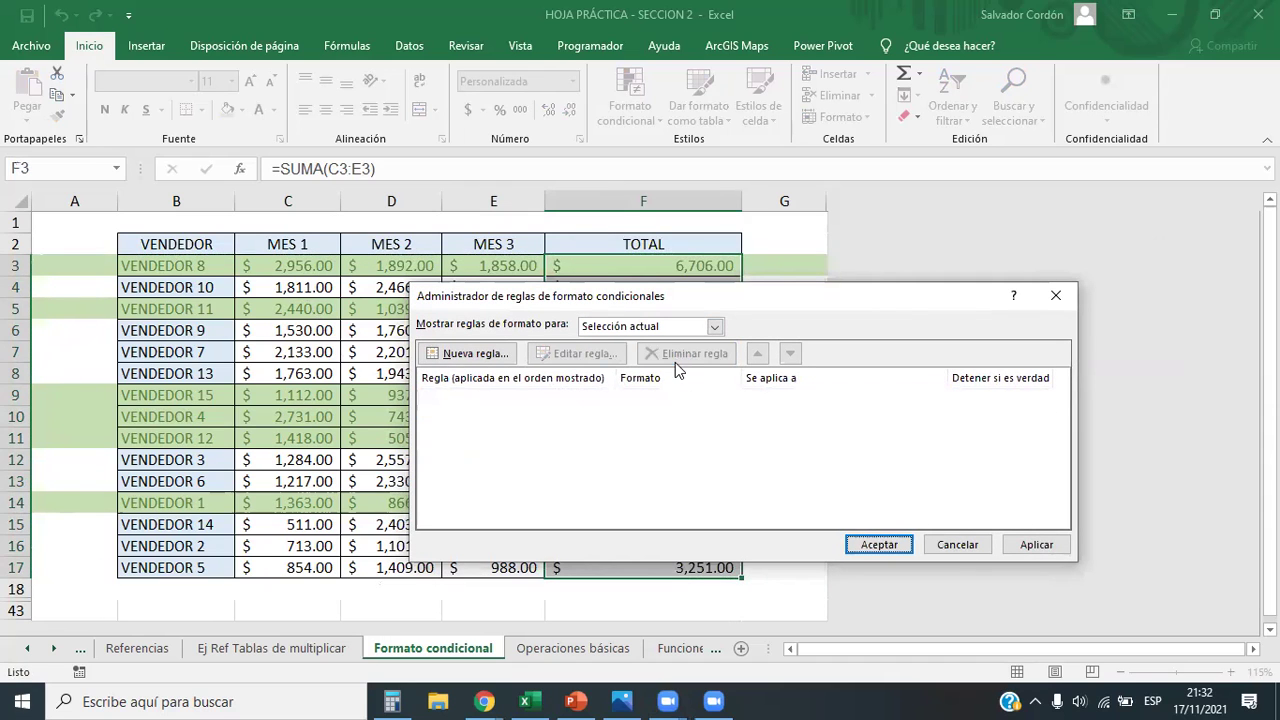
left_click(886, 542)
Select the TOTAL values in F3:F17 and check which conditional formatting rules apply to them
left_click_drag(648, 265, 652, 566)
left_click(630, 105)
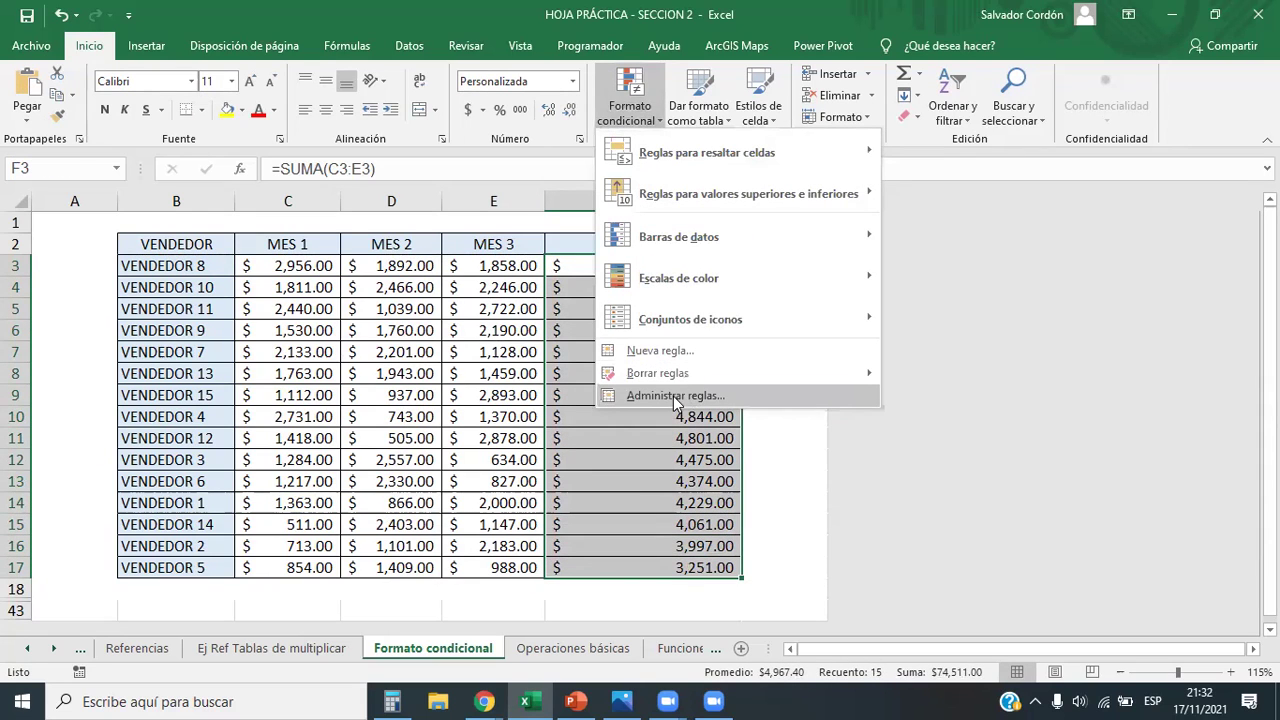
left_click(669, 397)
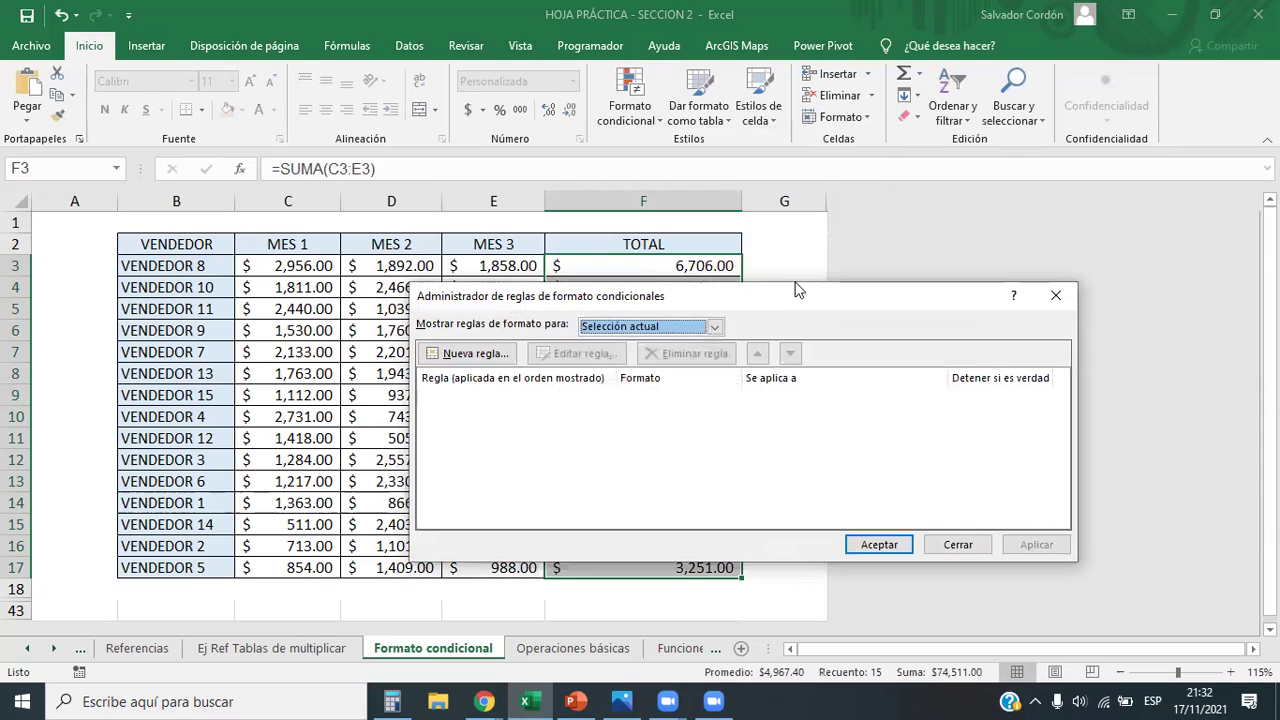
left_click_drag(794, 290, 849, 167)
left_click(1140, 168)
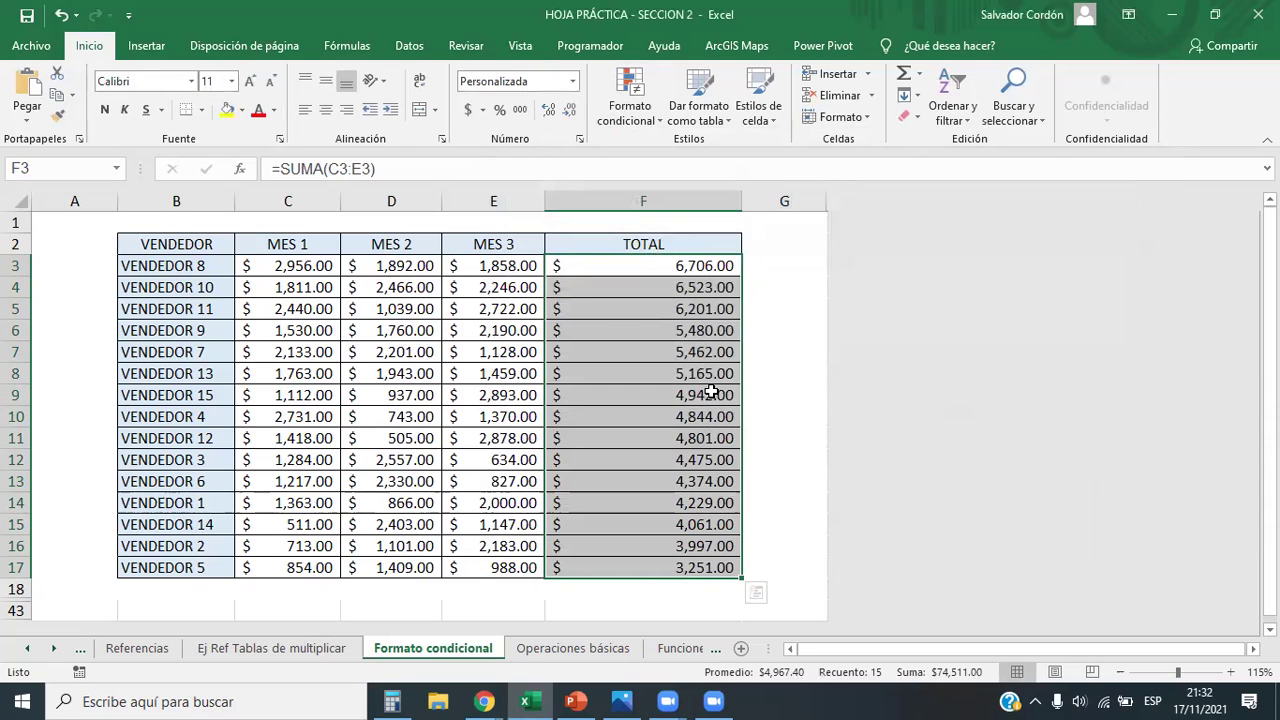
left_click(629, 100)
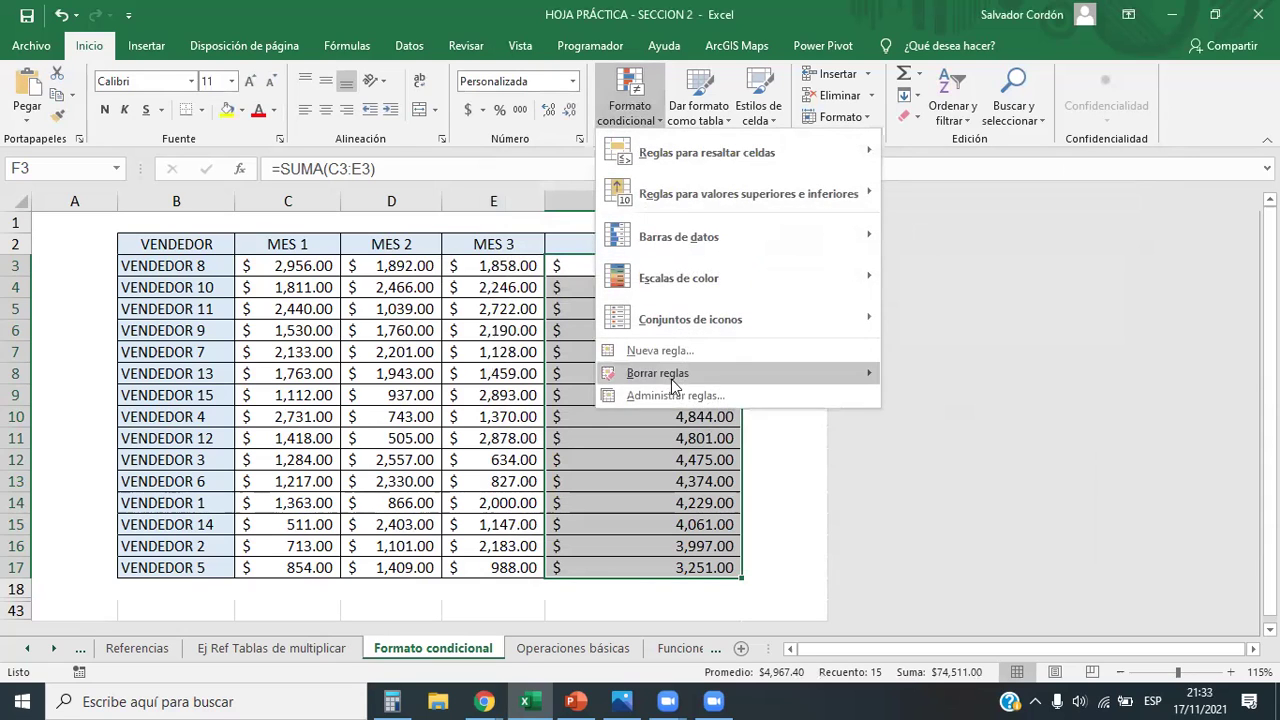
left_click(680, 395)
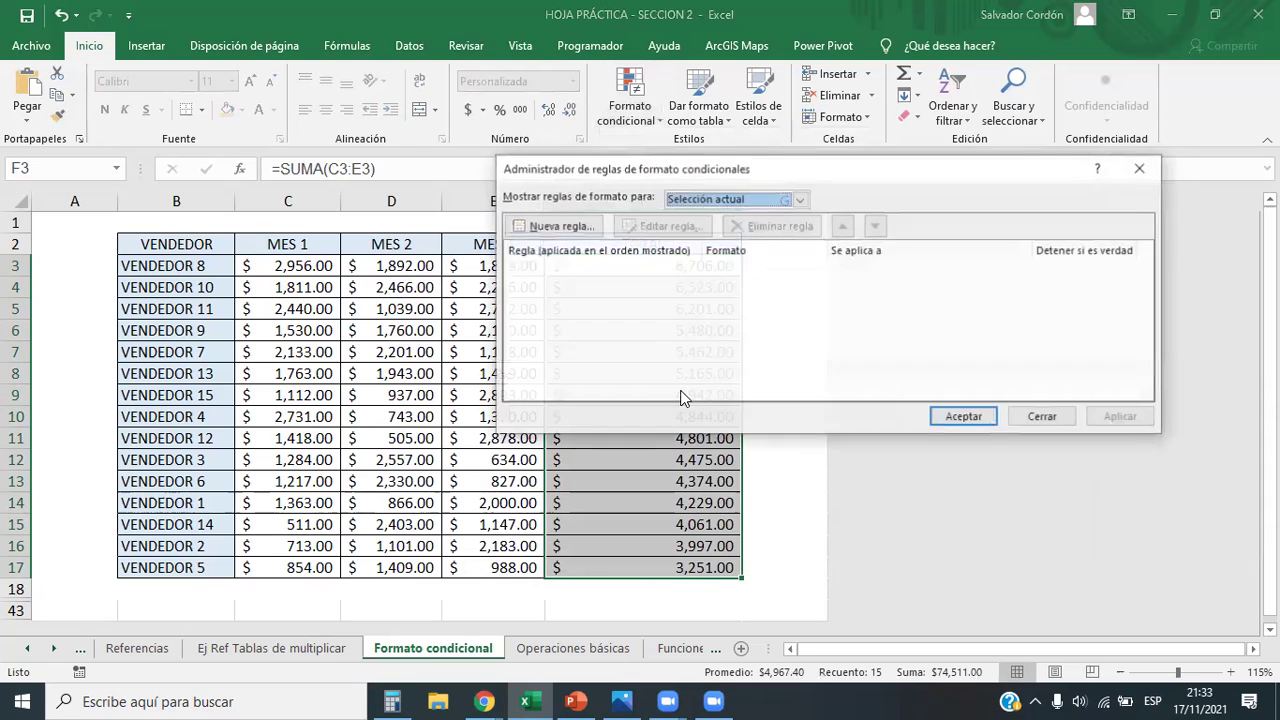
left_click(552, 226)
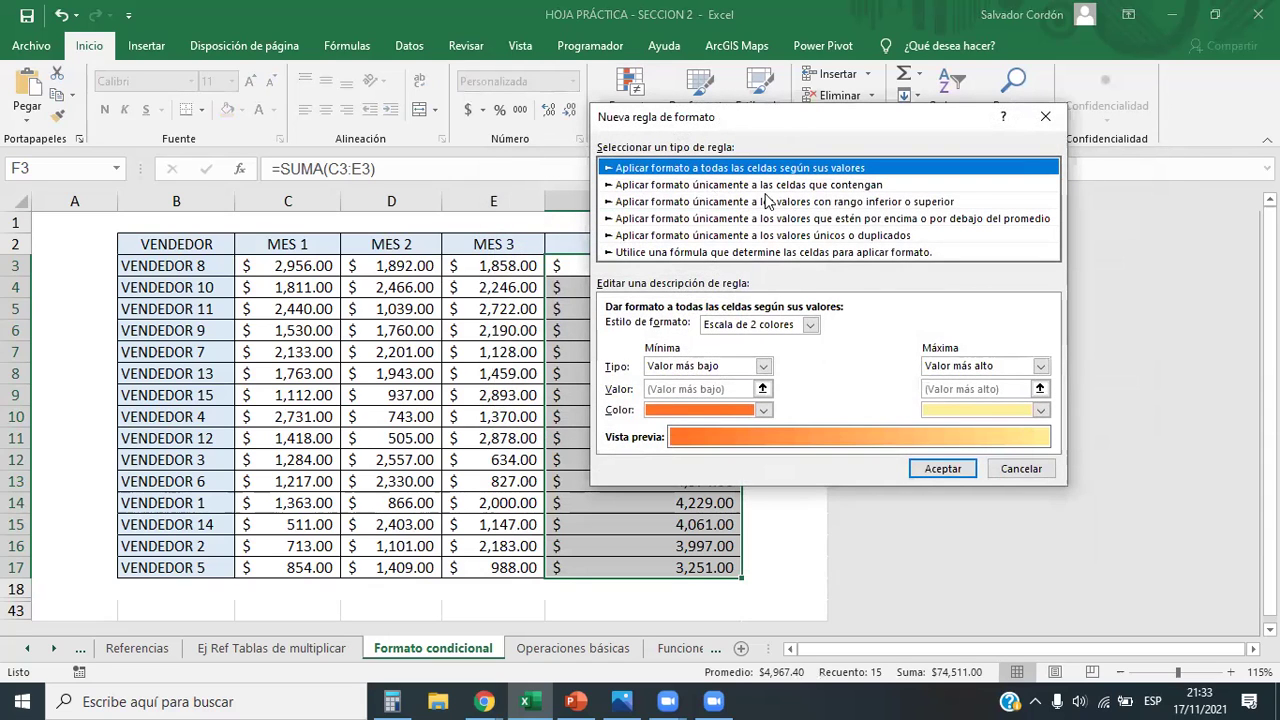
left_click(662, 251)
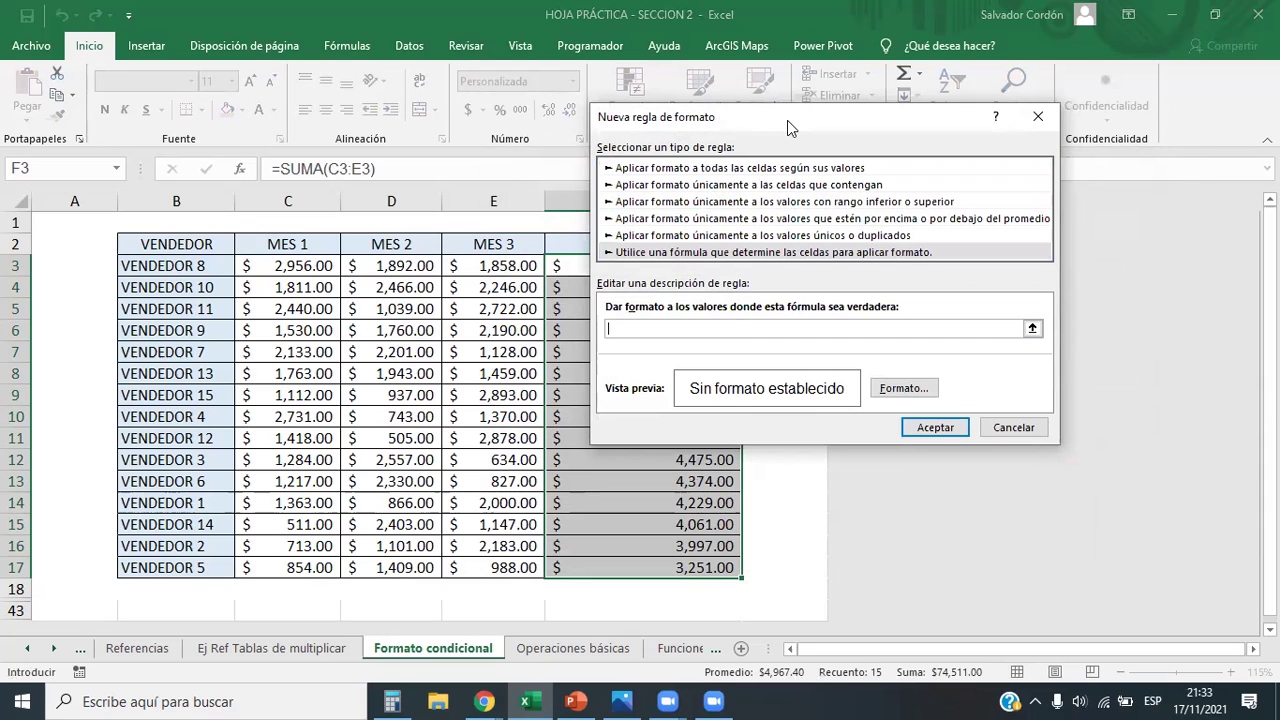
left_click_drag(787, 120, 941, 216)
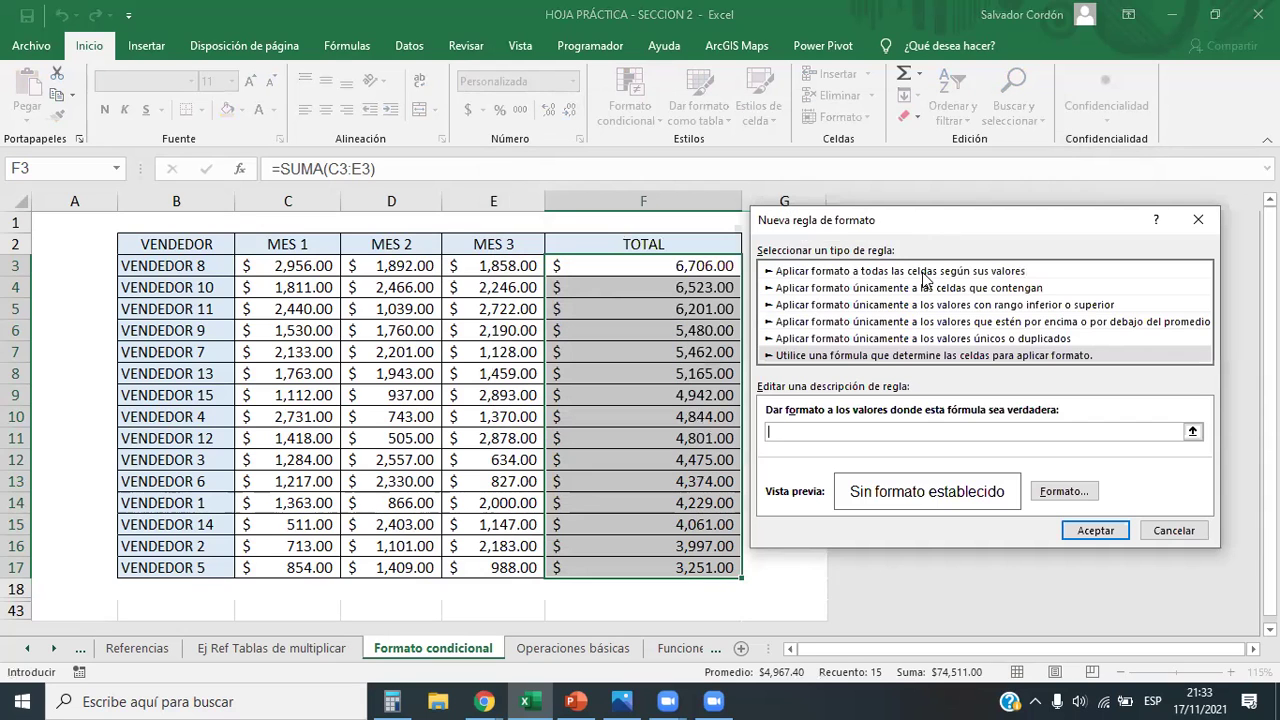
left_click(1191, 212)
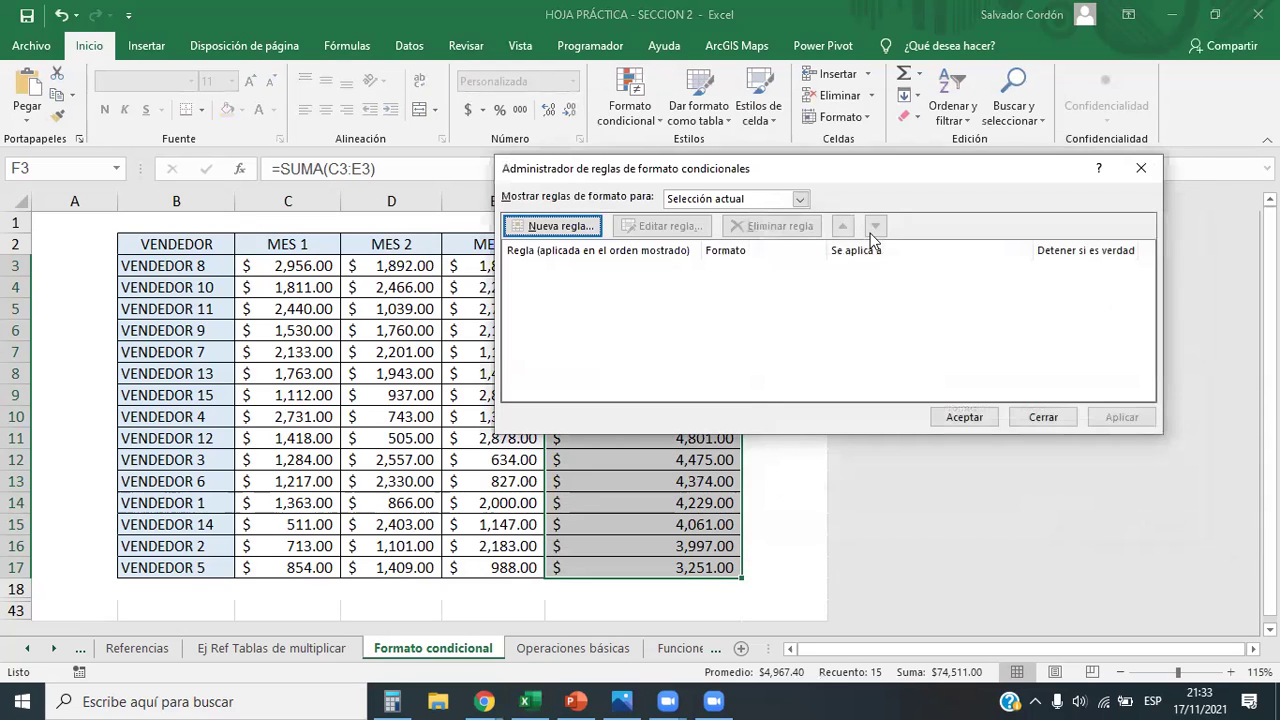
left_click(1140, 168)
Start a new conditional formatting rule for F3:F17 that uses a formula to determine which cells to format
left_click(640, 118)
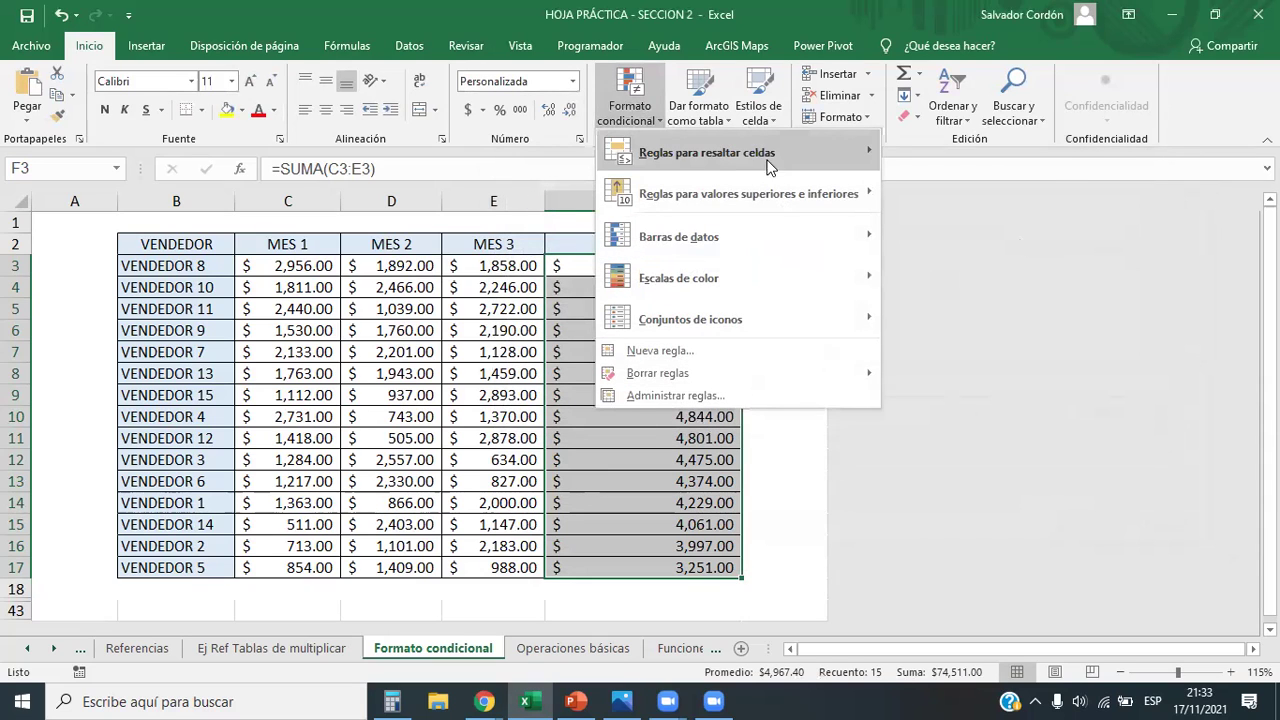
mouse_move(695, 167)
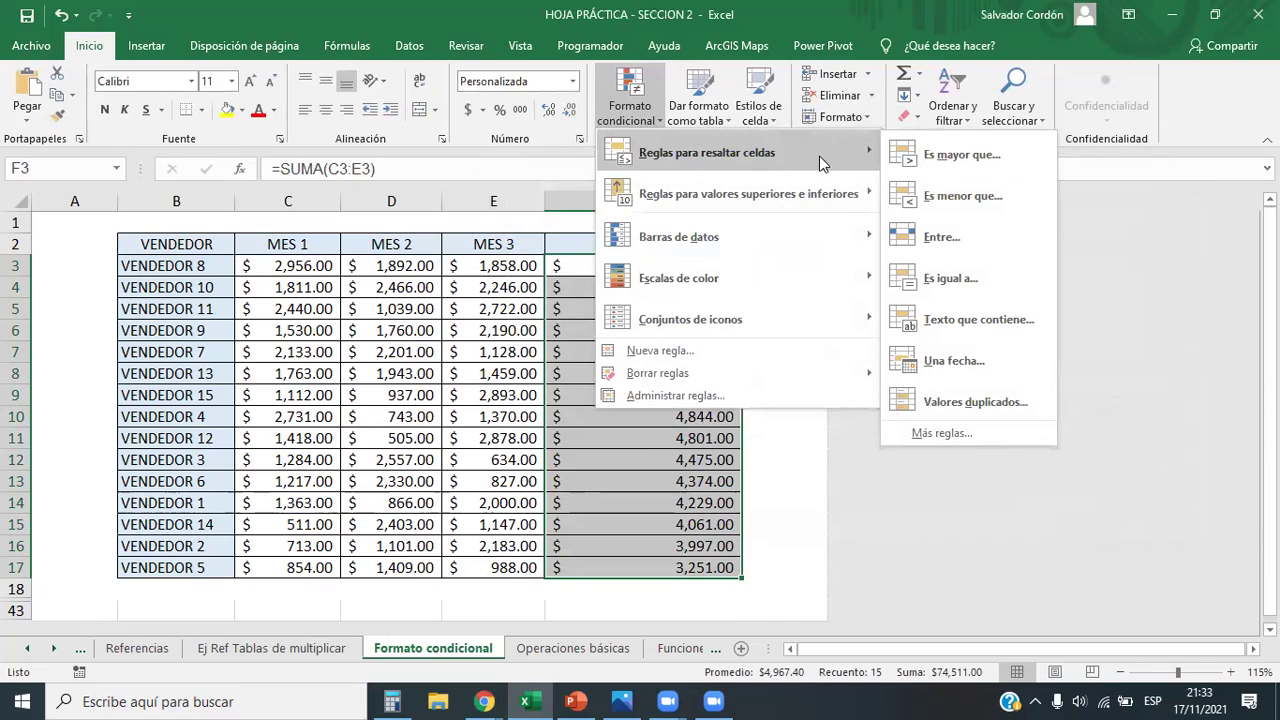
mouse_move(812, 137)
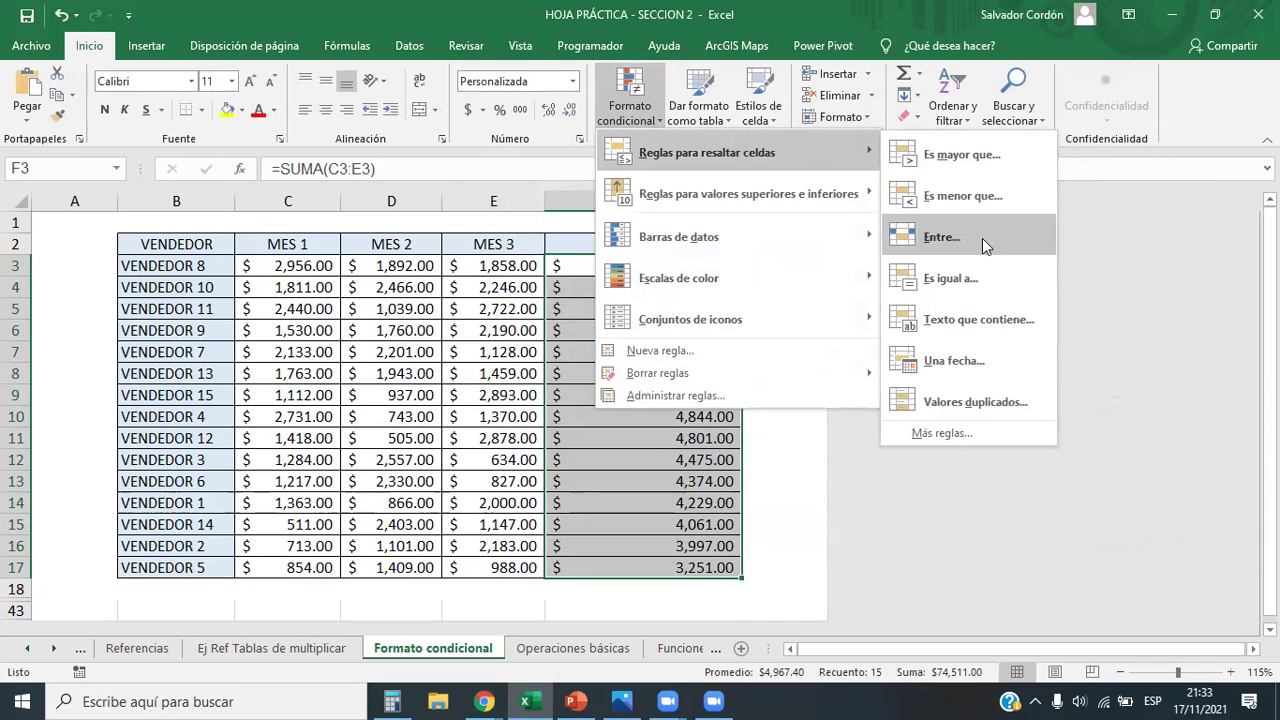
mouse_move(790, 195)
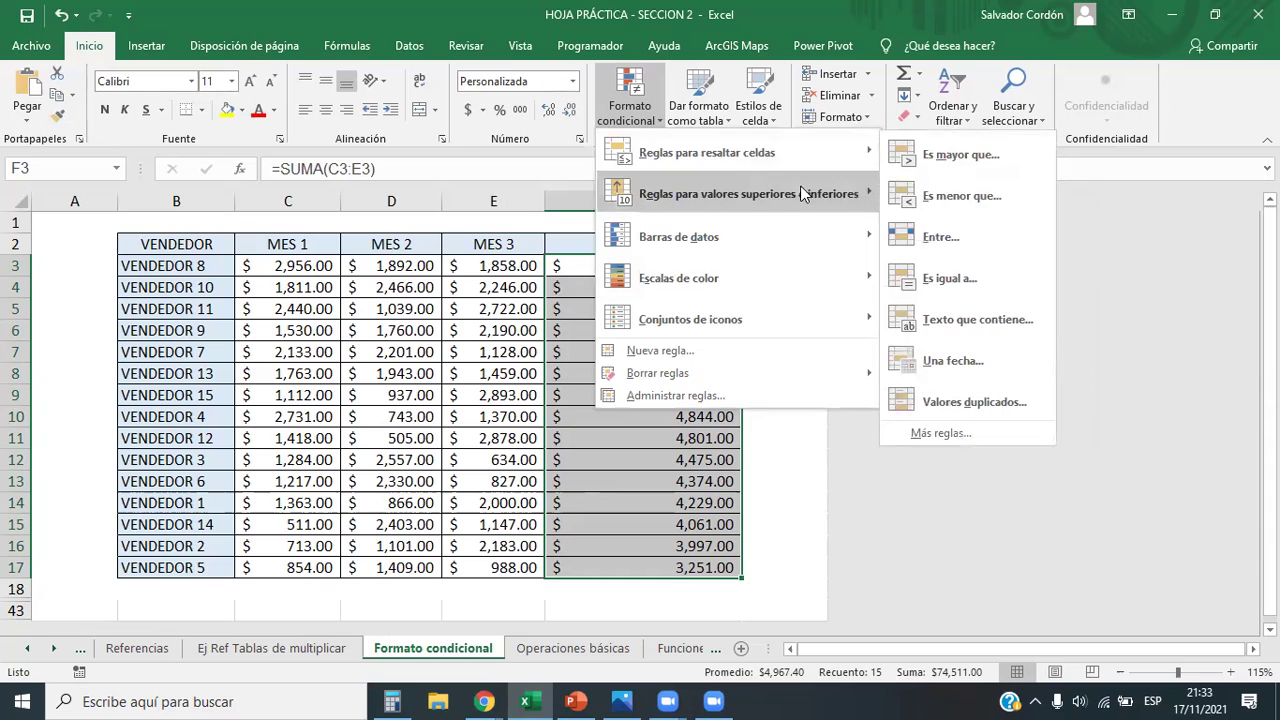
left_click(699, 396)
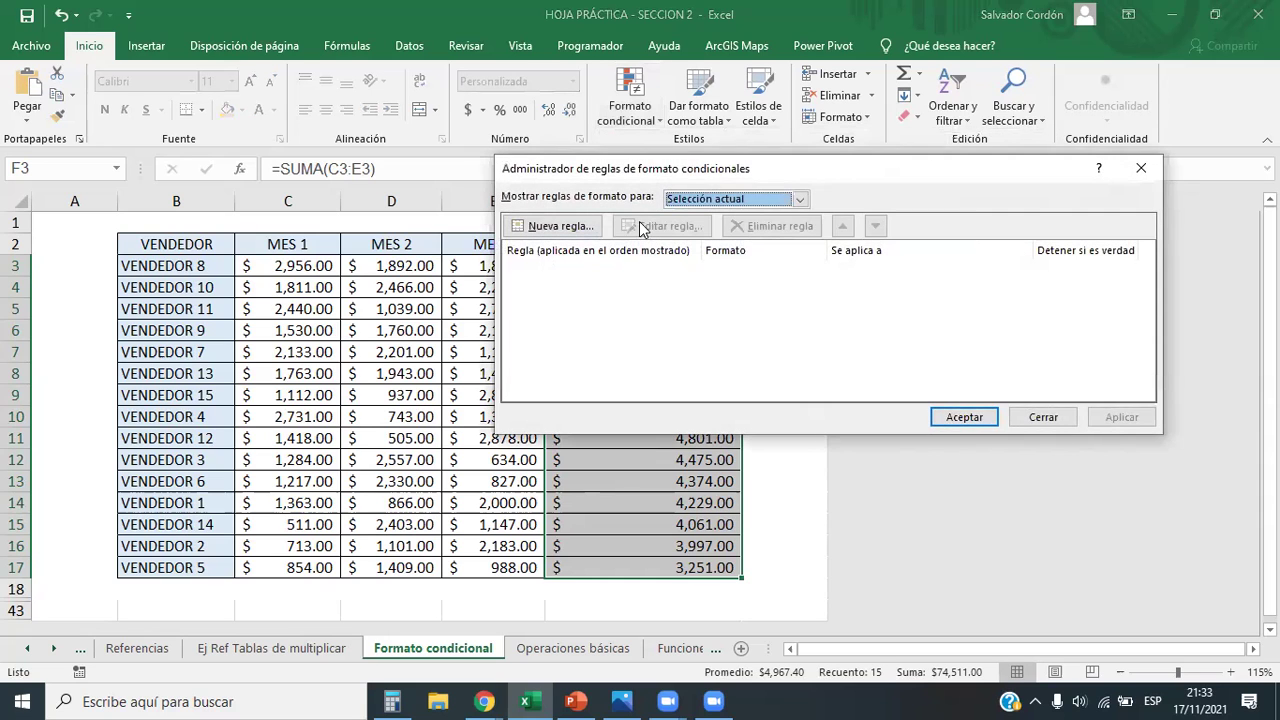
left_click(577, 224)
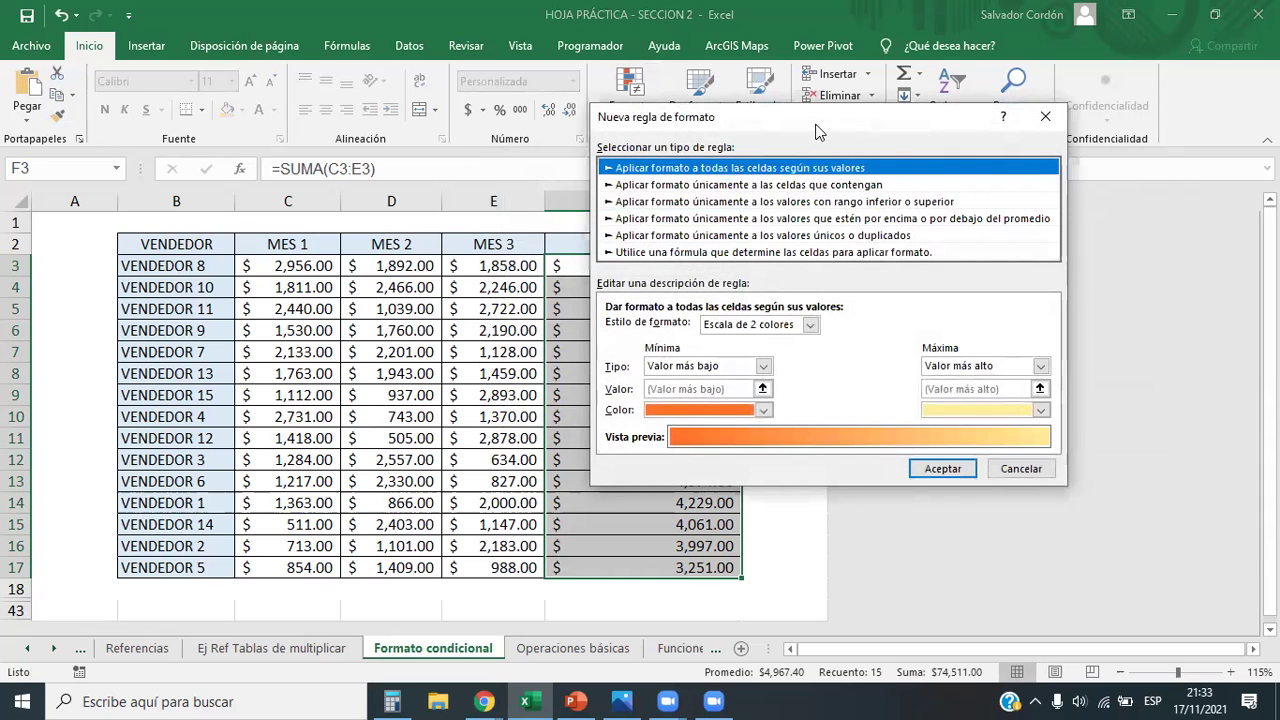
left_click_drag(816, 131, 1011, 194)
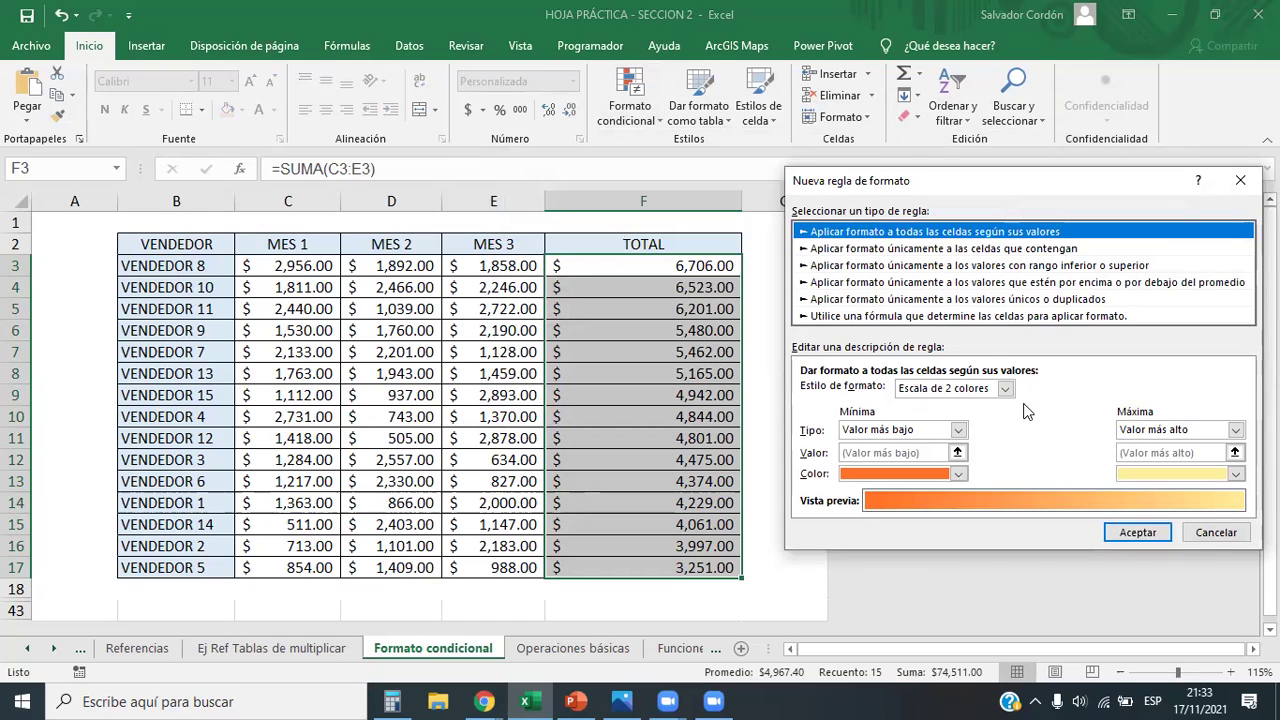
left_click(896, 316)
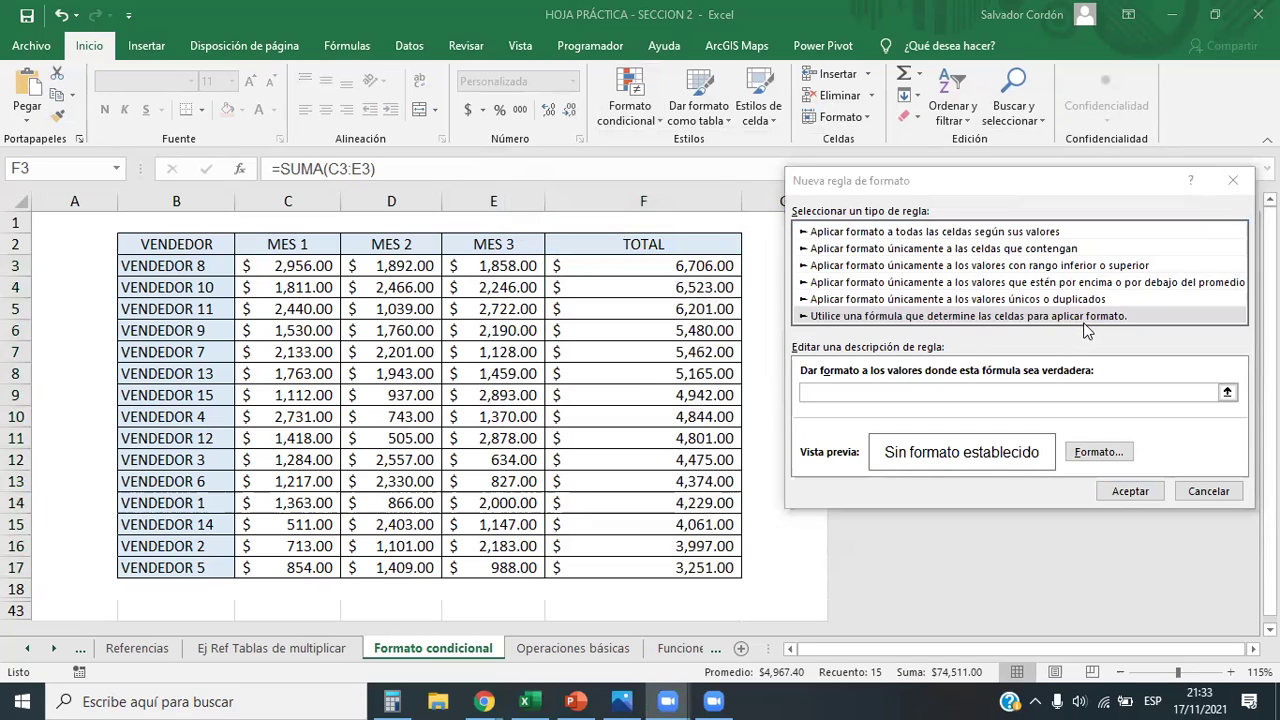
Enter =$C$3+$D$3=4000 as the rule's formula, taking the MES 1 and MES 2 cells of the first seller
left_click(883, 397)
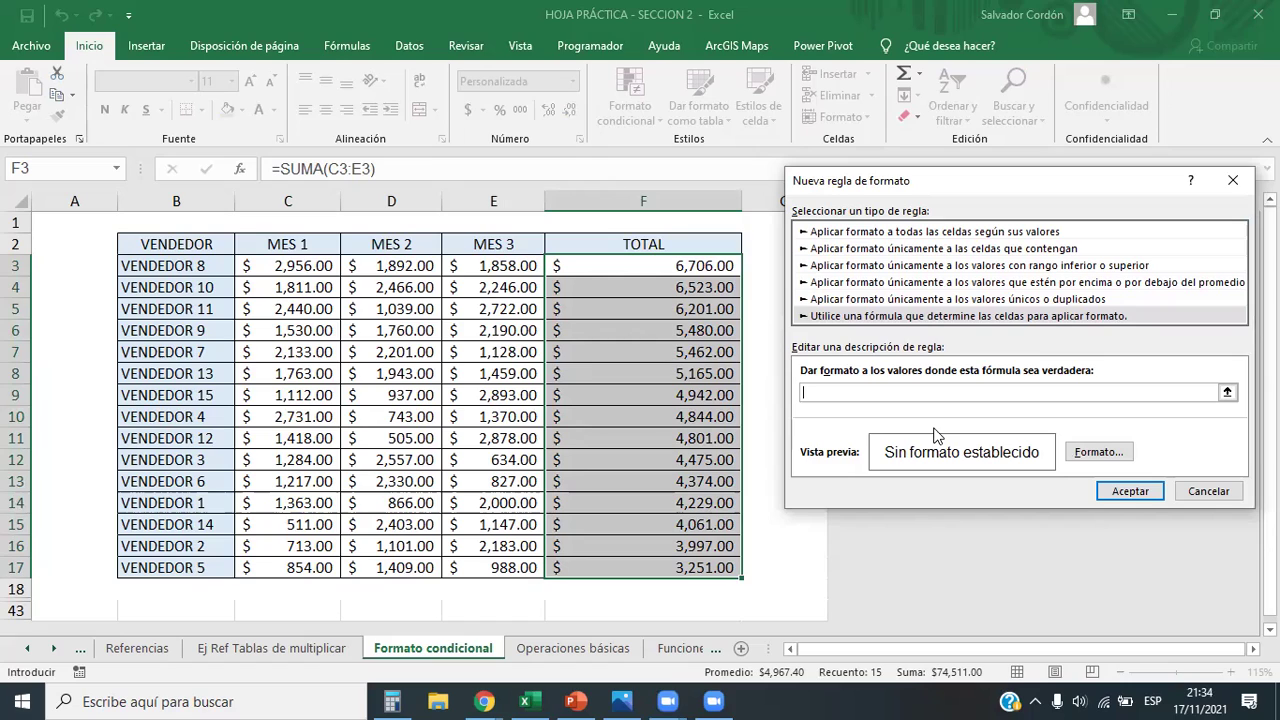
type("=")
left_click(320, 263)
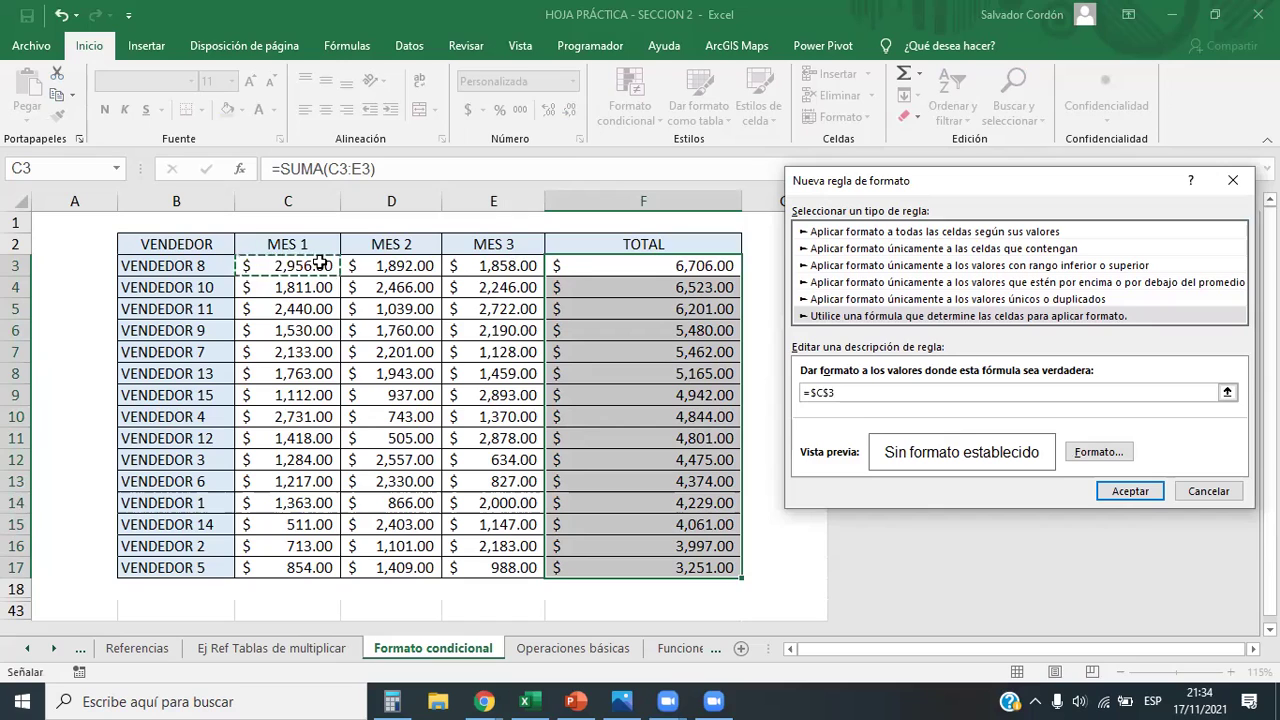
type("+")
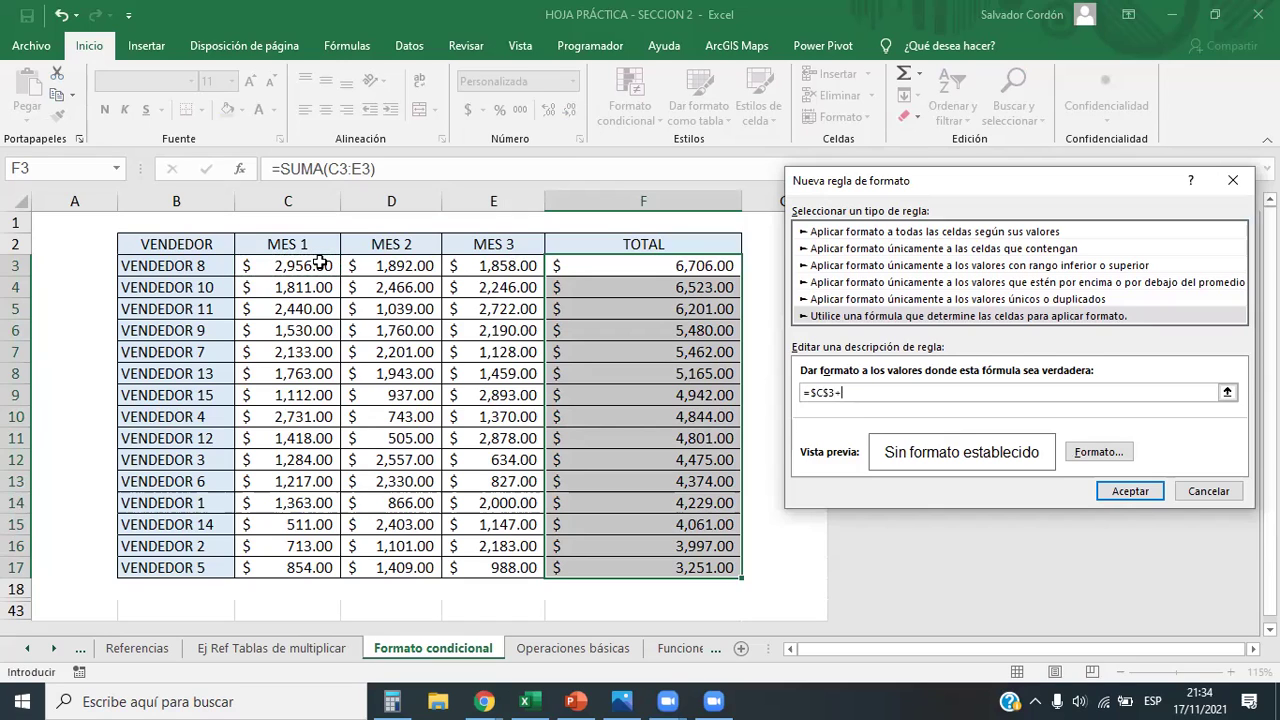
left_click(418, 267)
type("+")
type("4000")
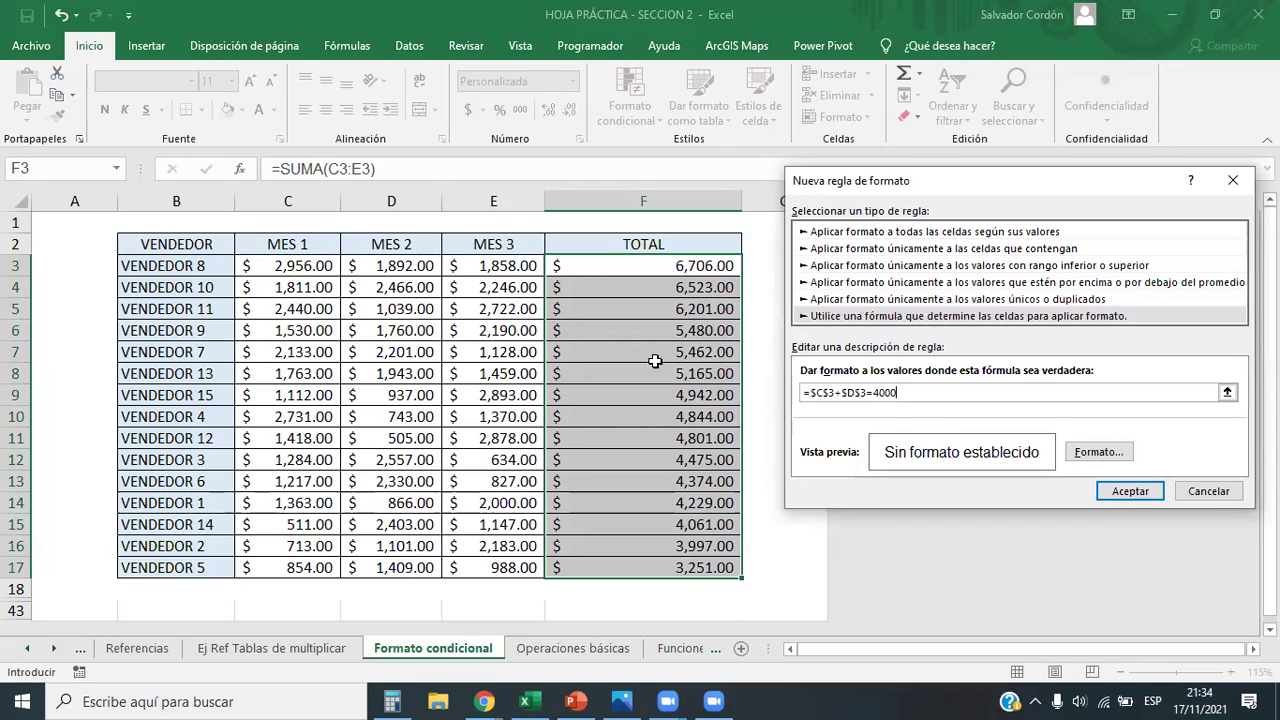
Set the rule's format to a light blue fill with a purple font color
left_click(1099, 451)
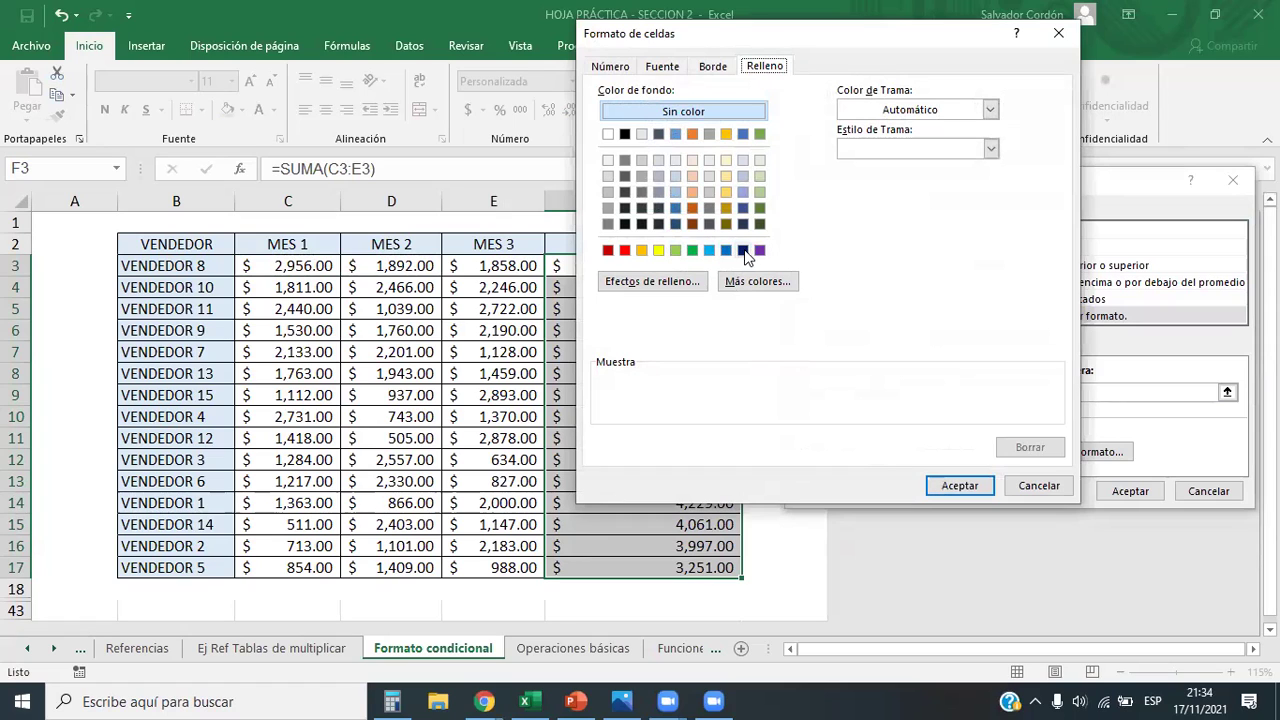
left_click(744, 176)
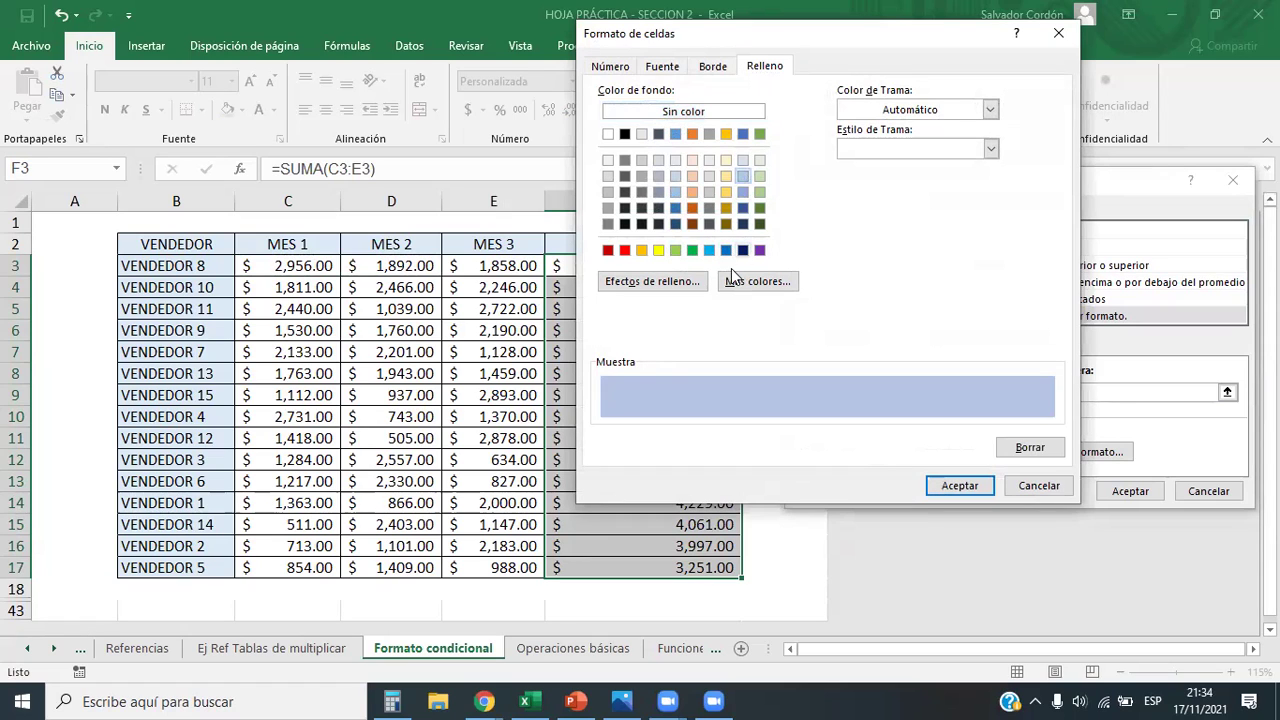
left_click(661, 66)
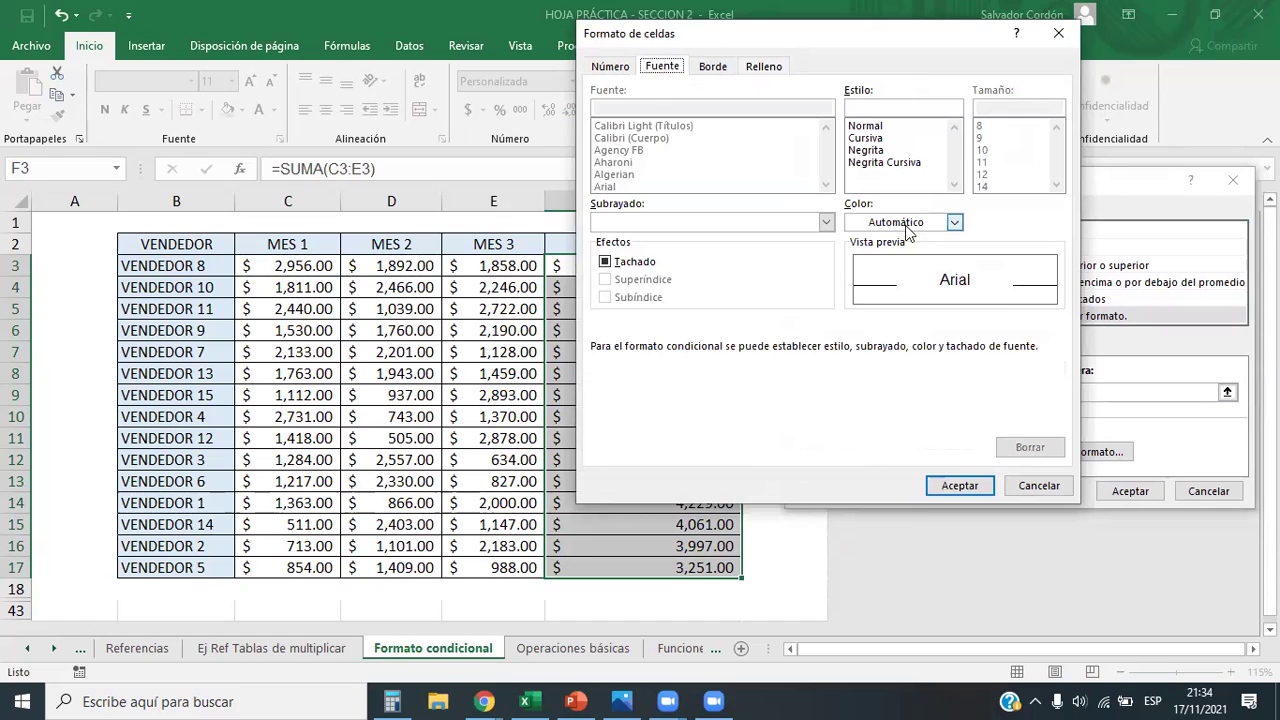
left_click(954, 222)
left_click(996, 394)
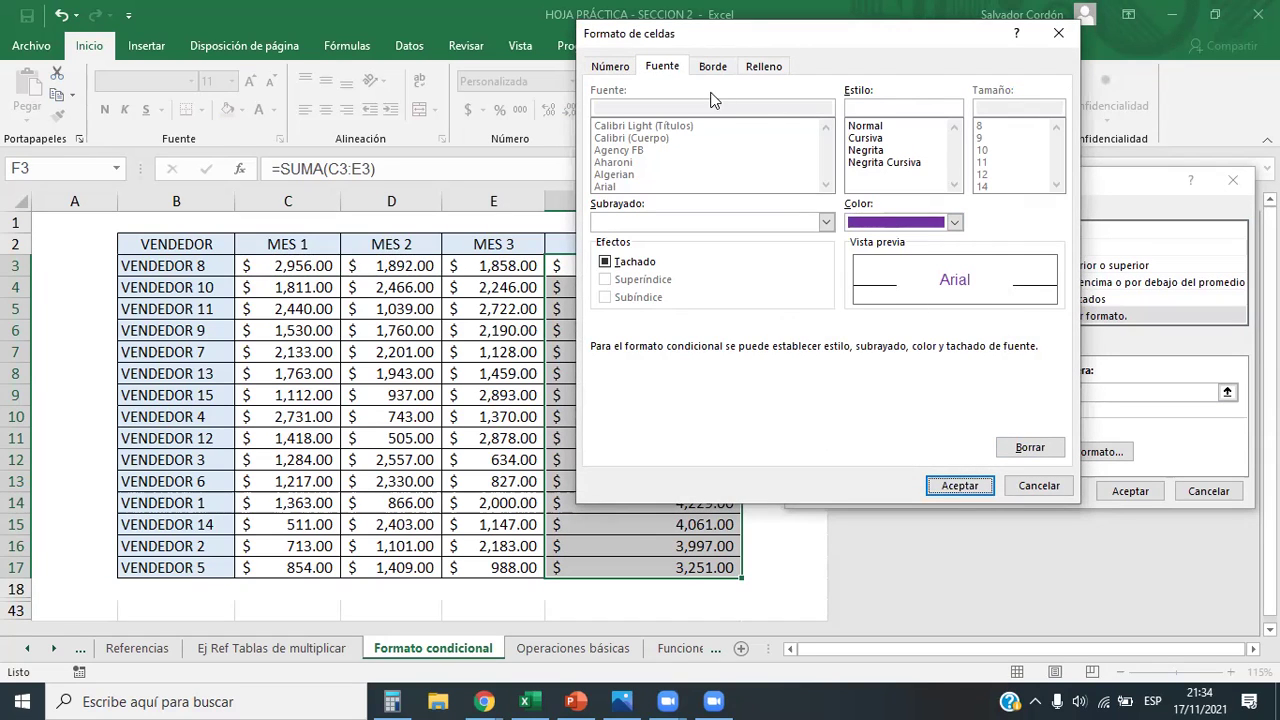
left_click(962, 485)
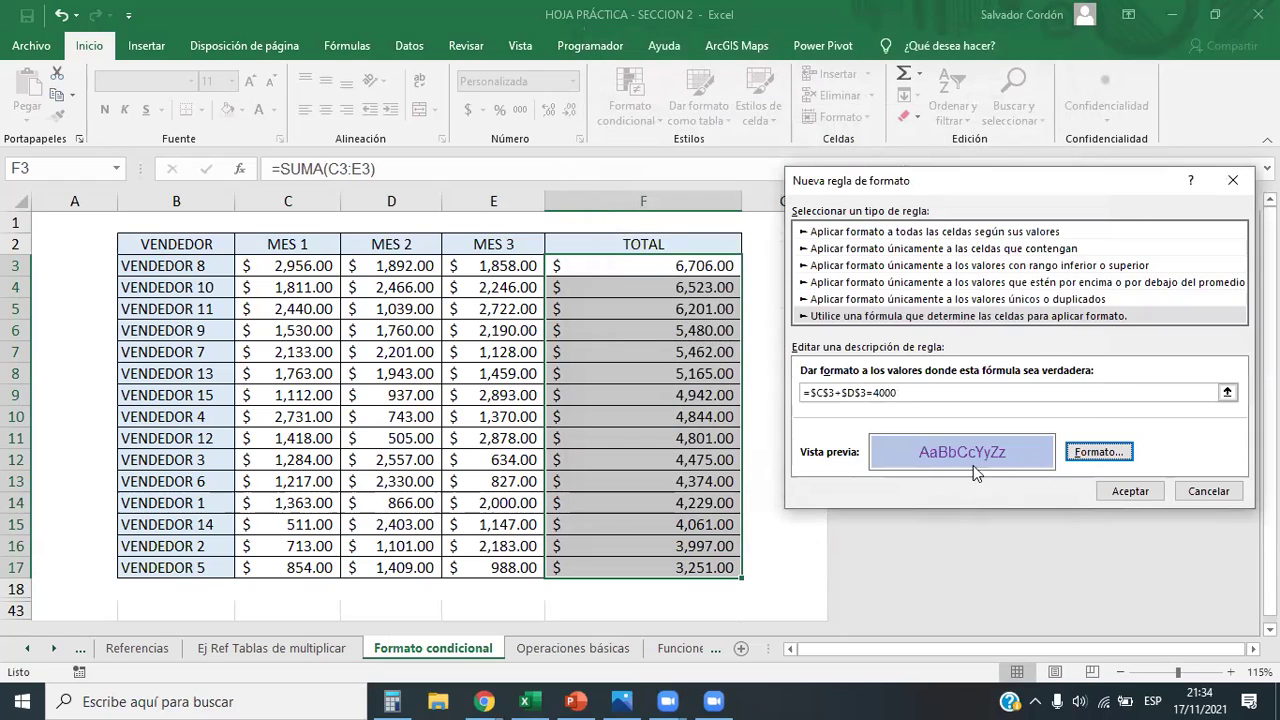
Make the row of the MES 1 reference relative ($C3) in the rule's formula and apply the rule to the totals
left_click(840, 393)
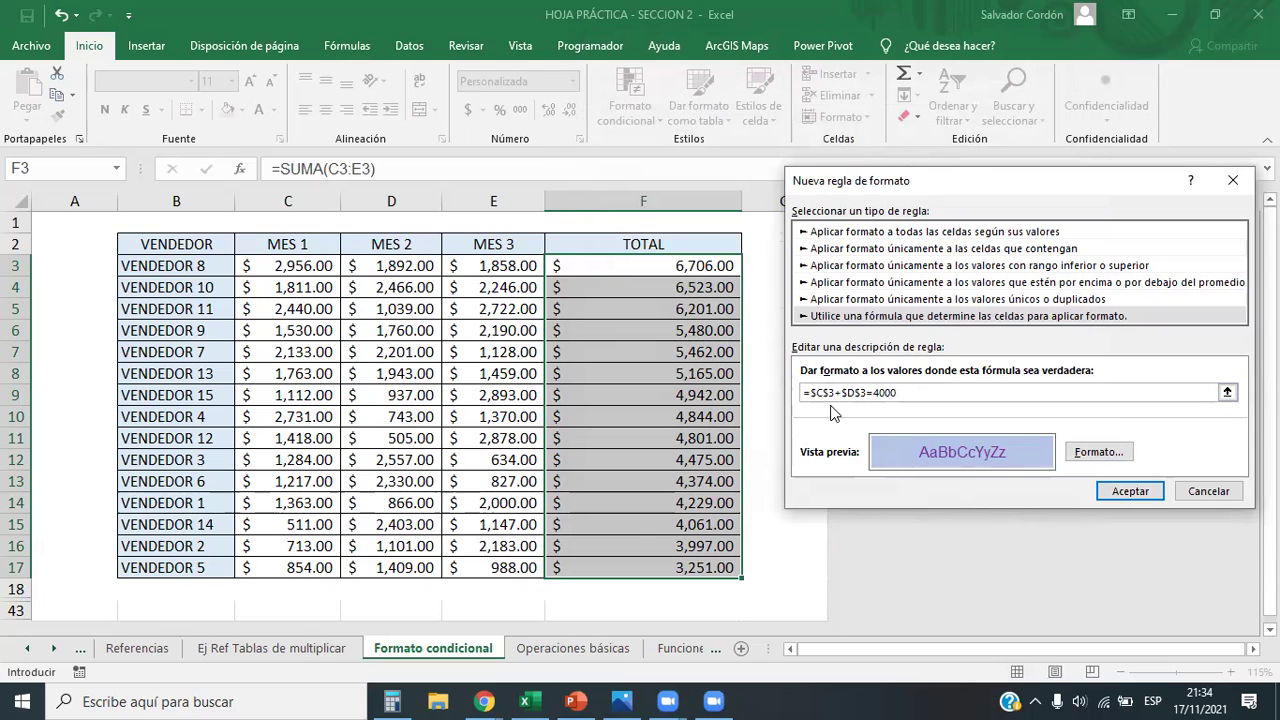
left_click_drag(810, 392, 868, 392)
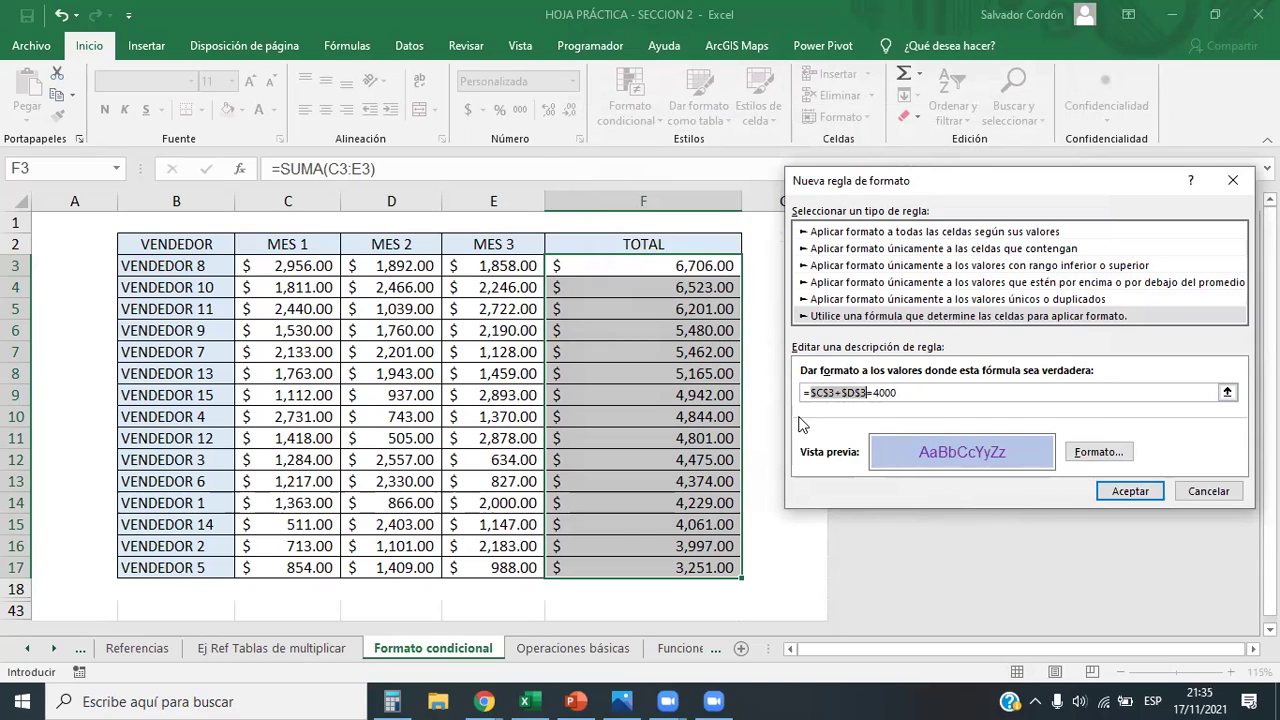
left_click(836, 392)
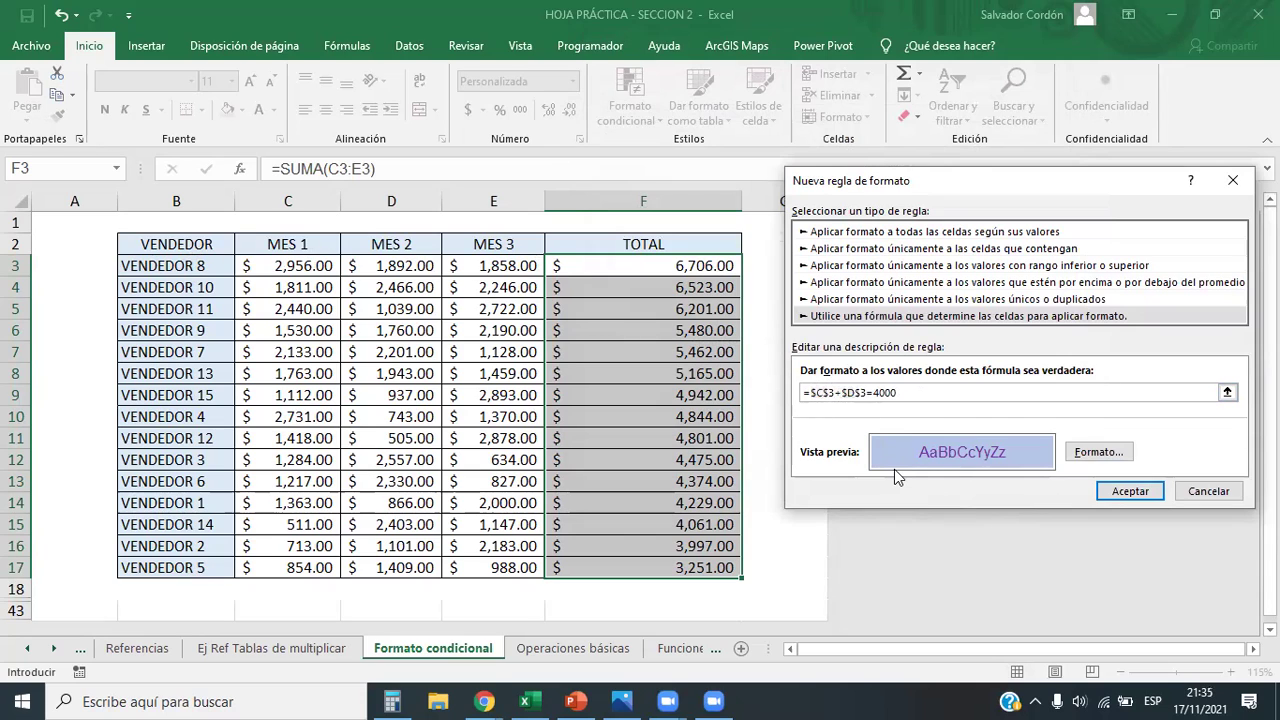
key("Left")
key("BackSpace")
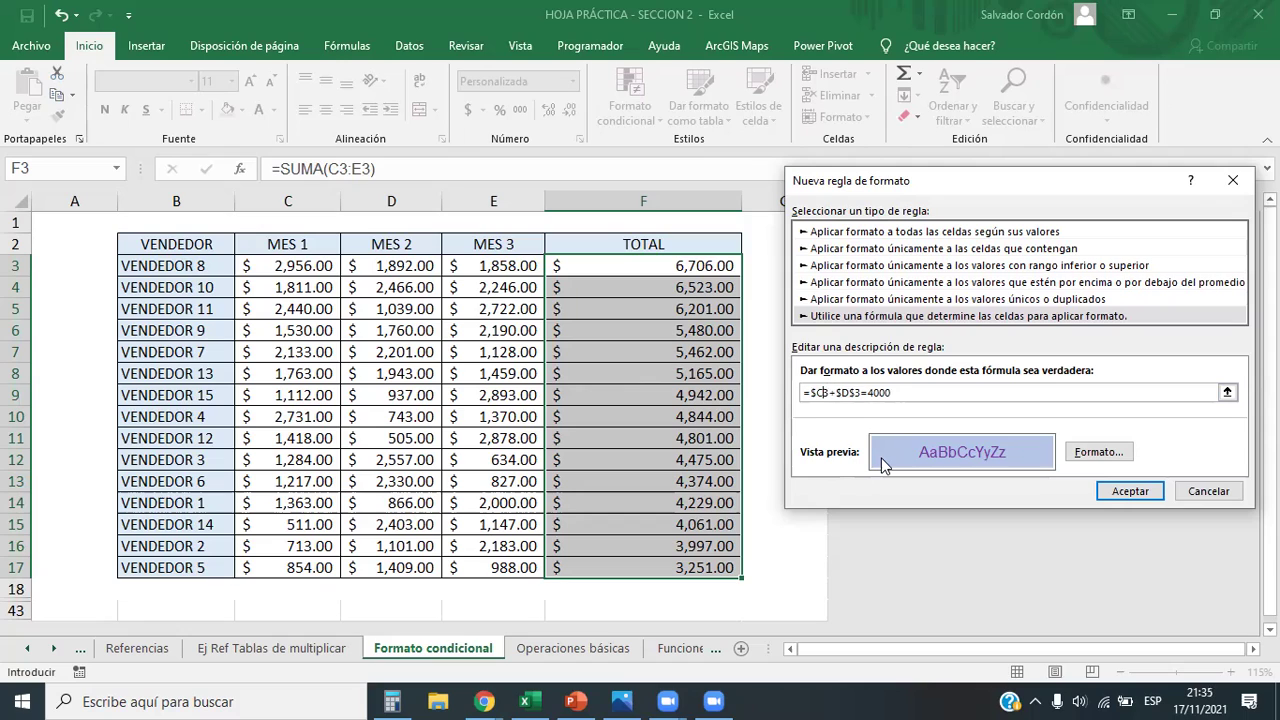
left_click(853, 392)
left_click_drag(897, 392, 787, 392)
left_click(1132, 492)
left_click(970, 419)
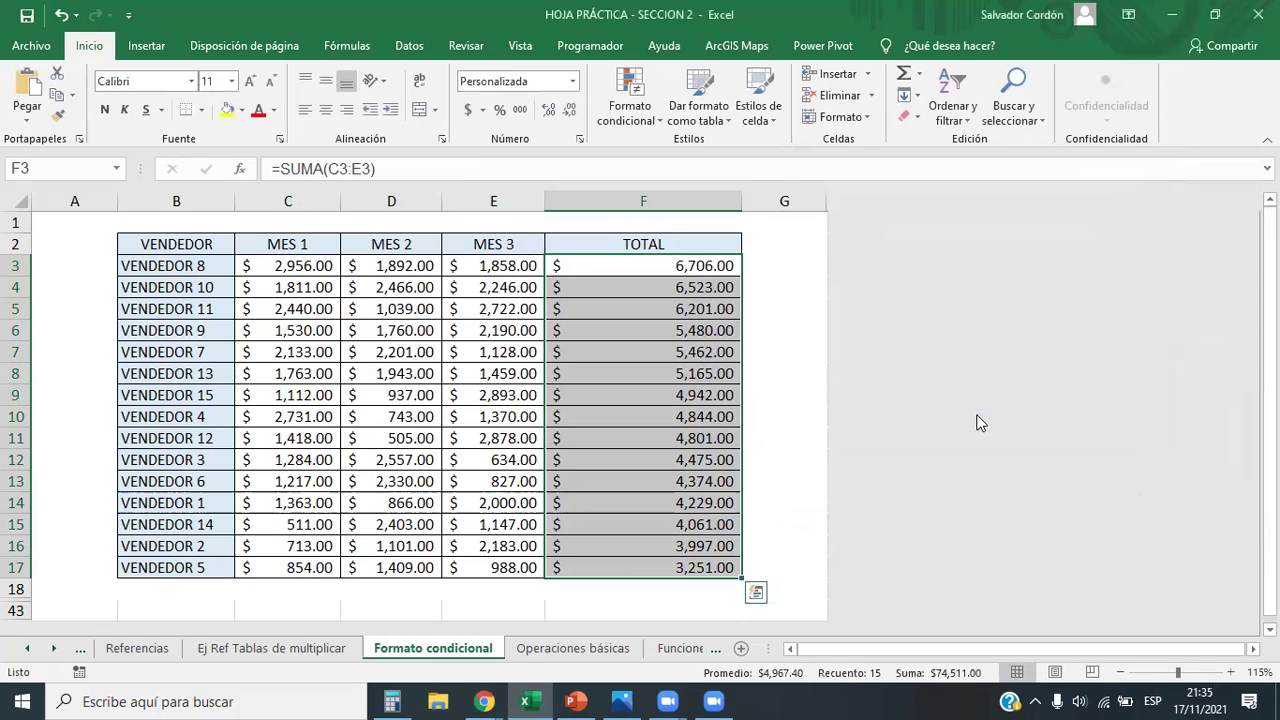
left_click(690, 395)
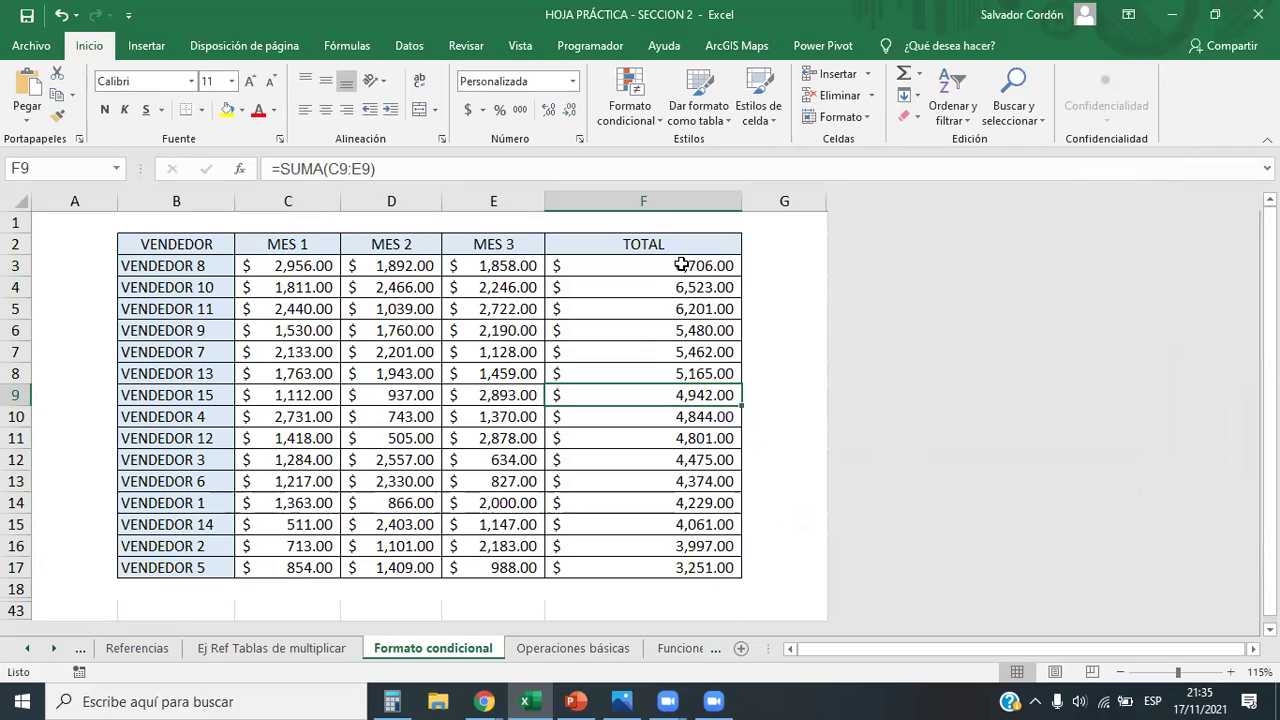
Check which range the totals' conditional formatting rule applies to and inspect the first seller's MES 1 and MES 2 sales
left_click_drag(681, 264, 669, 569)
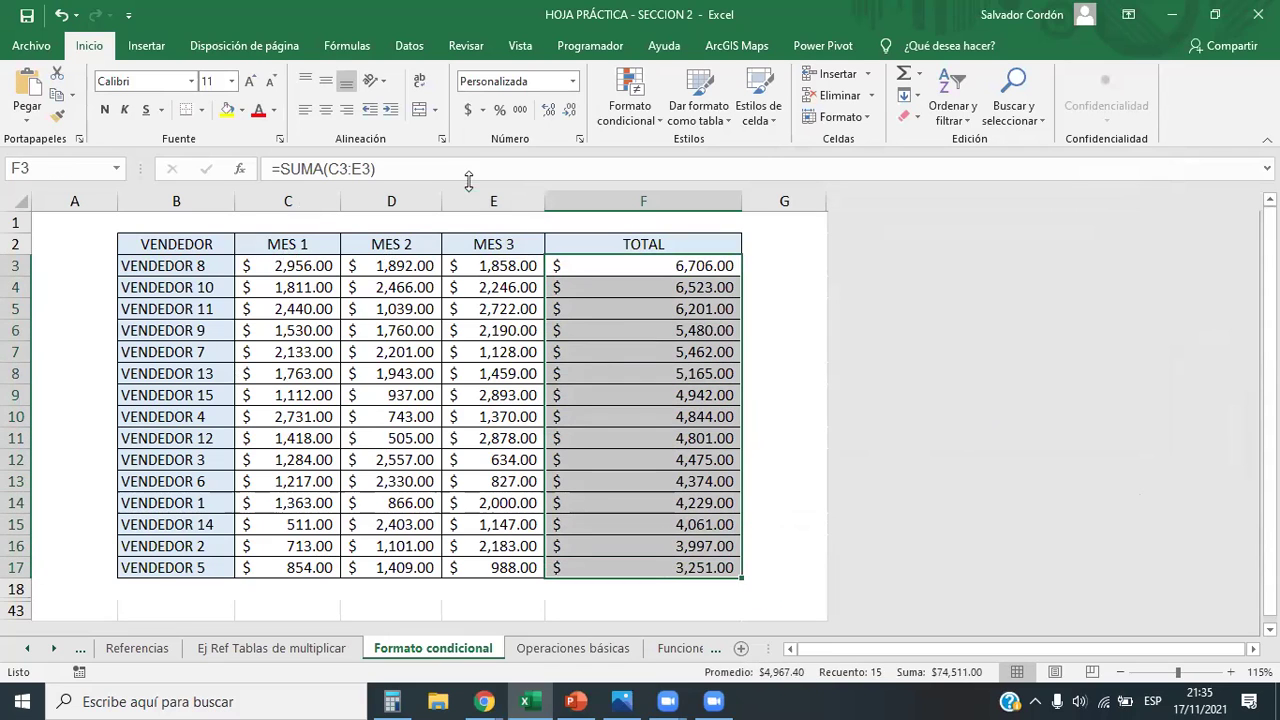
left_click(632, 105)
left_click(726, 394)
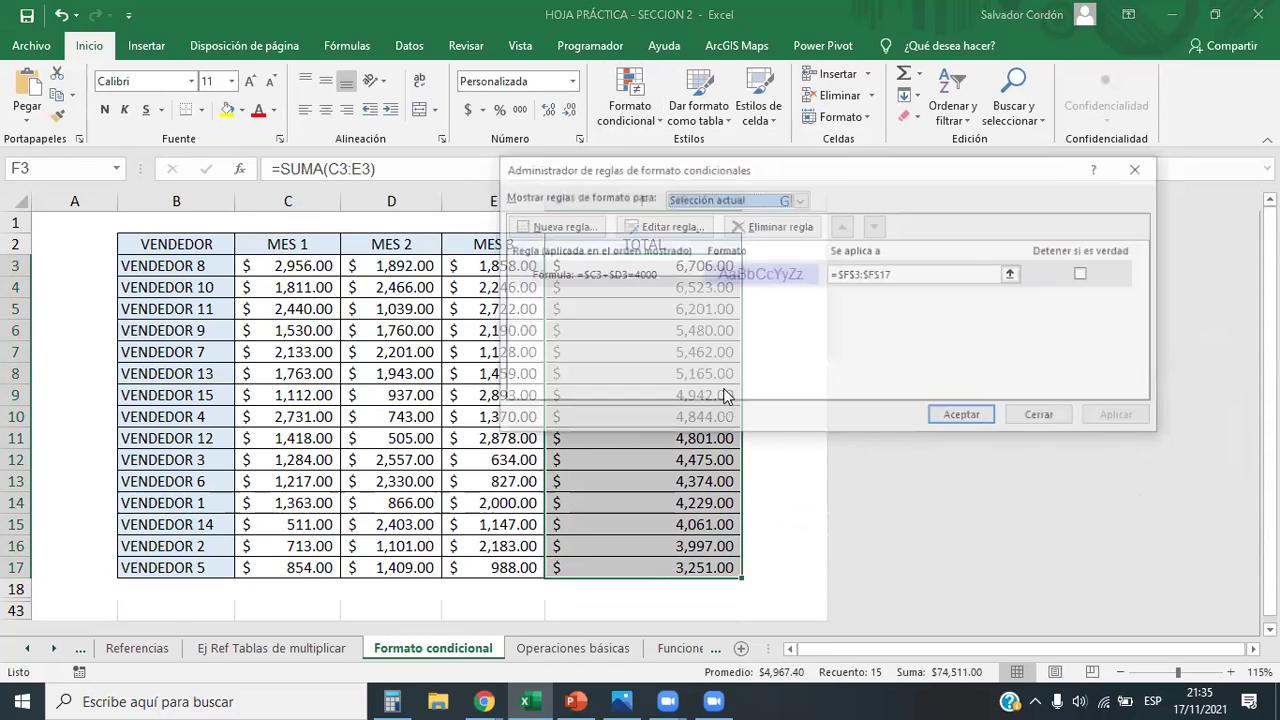
left_click(908, 278)
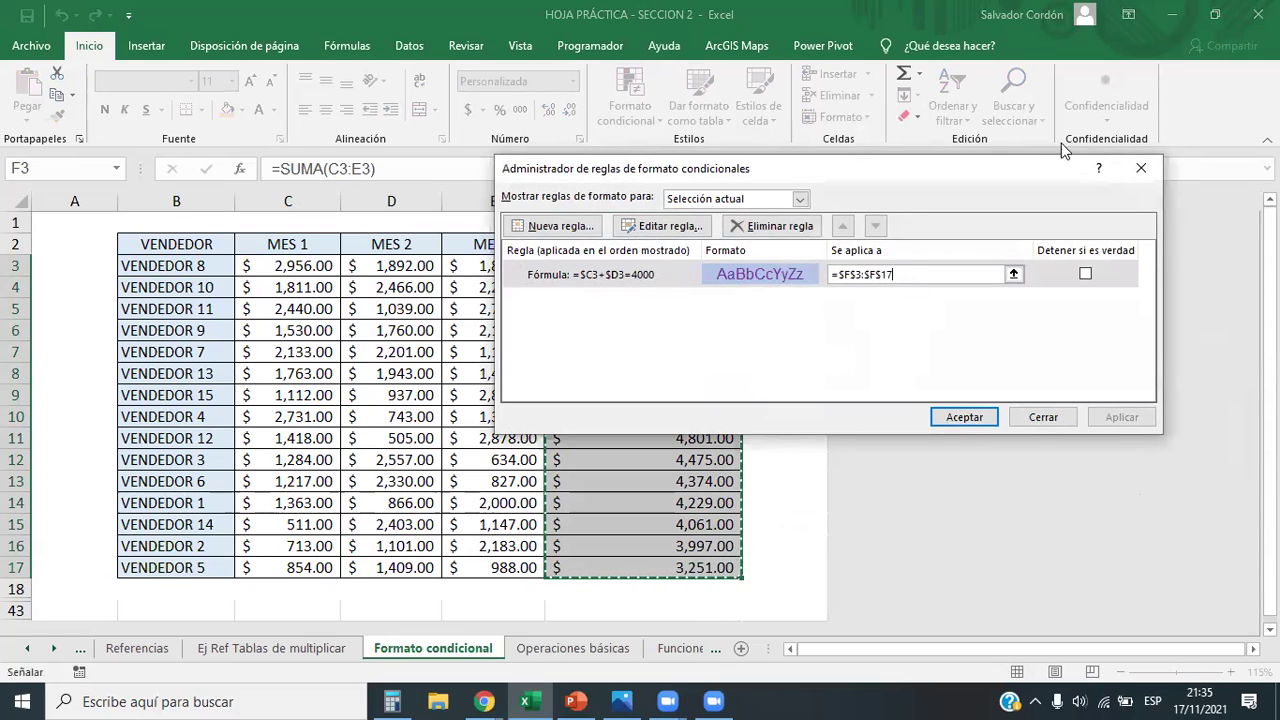
left_click(1141, 168)
left_click_drag(300, 263, 430, 268)
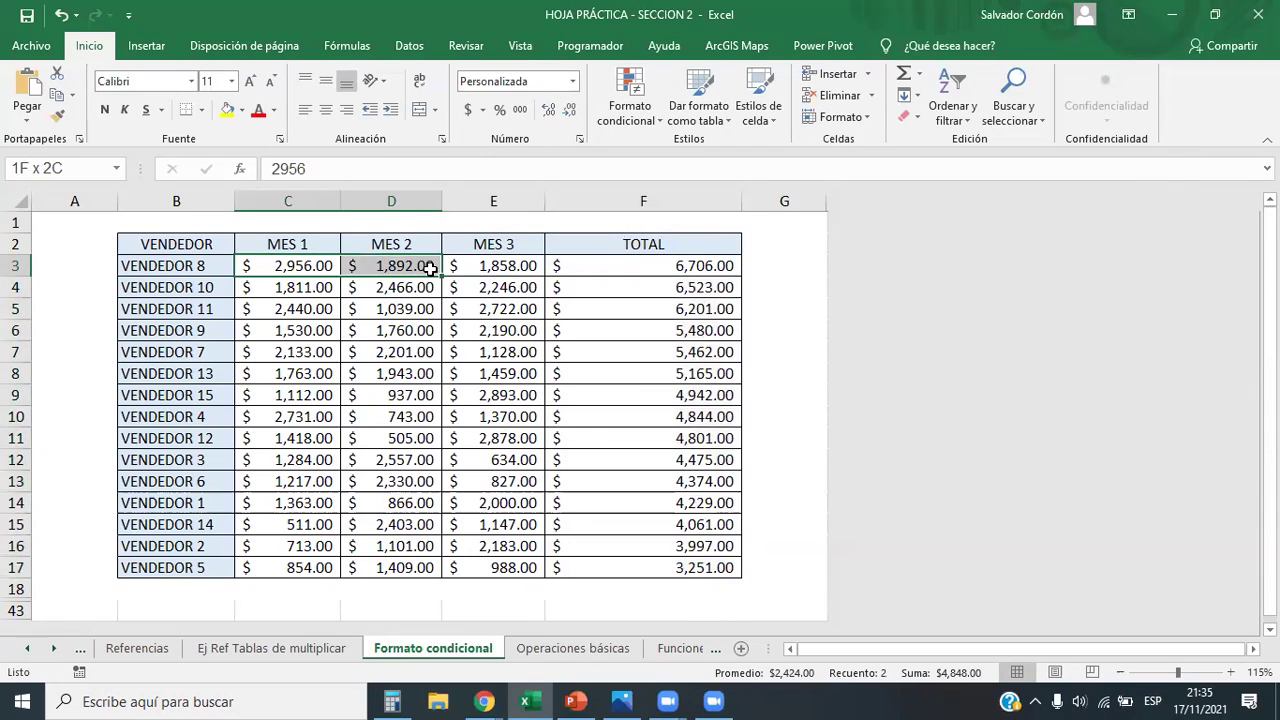
Open the formatting rule for F3:F17 and examine the MES 1 and MES 2 references in its formula
left_click_drag(658, 265, 694, 569)
left_click(643, 99)
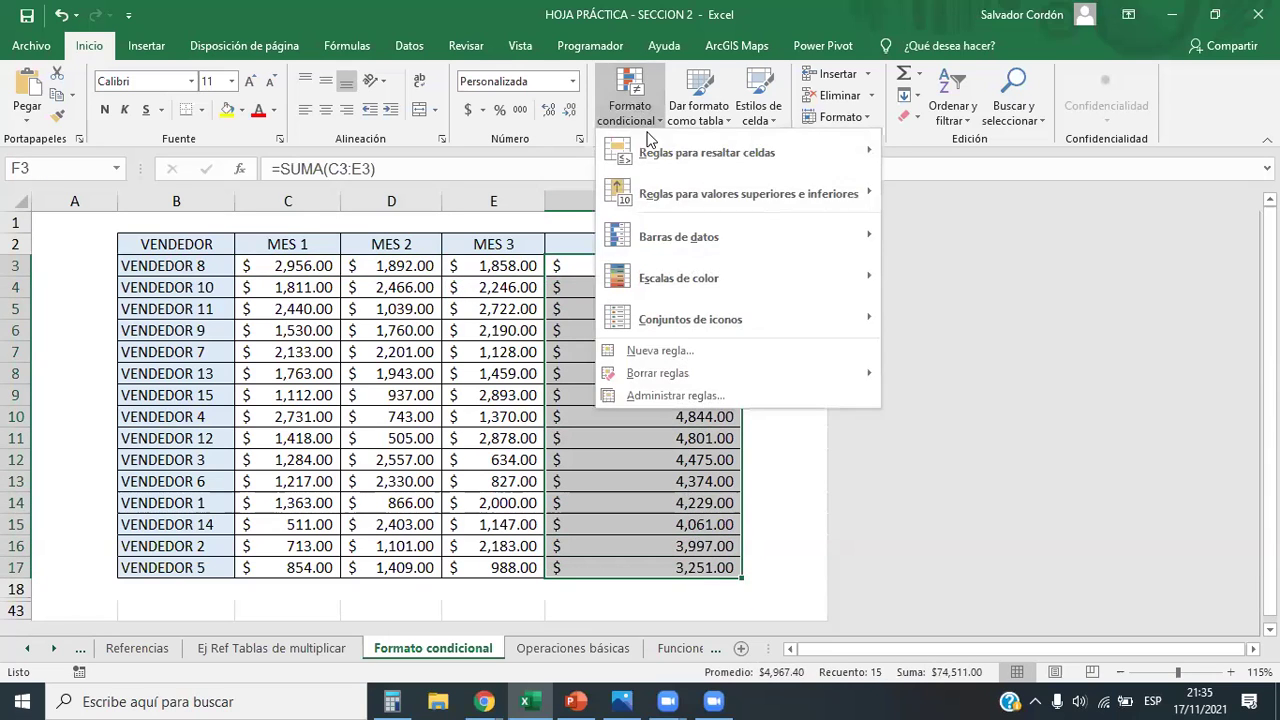
left_click(740, 395)
left_click(617, 281)
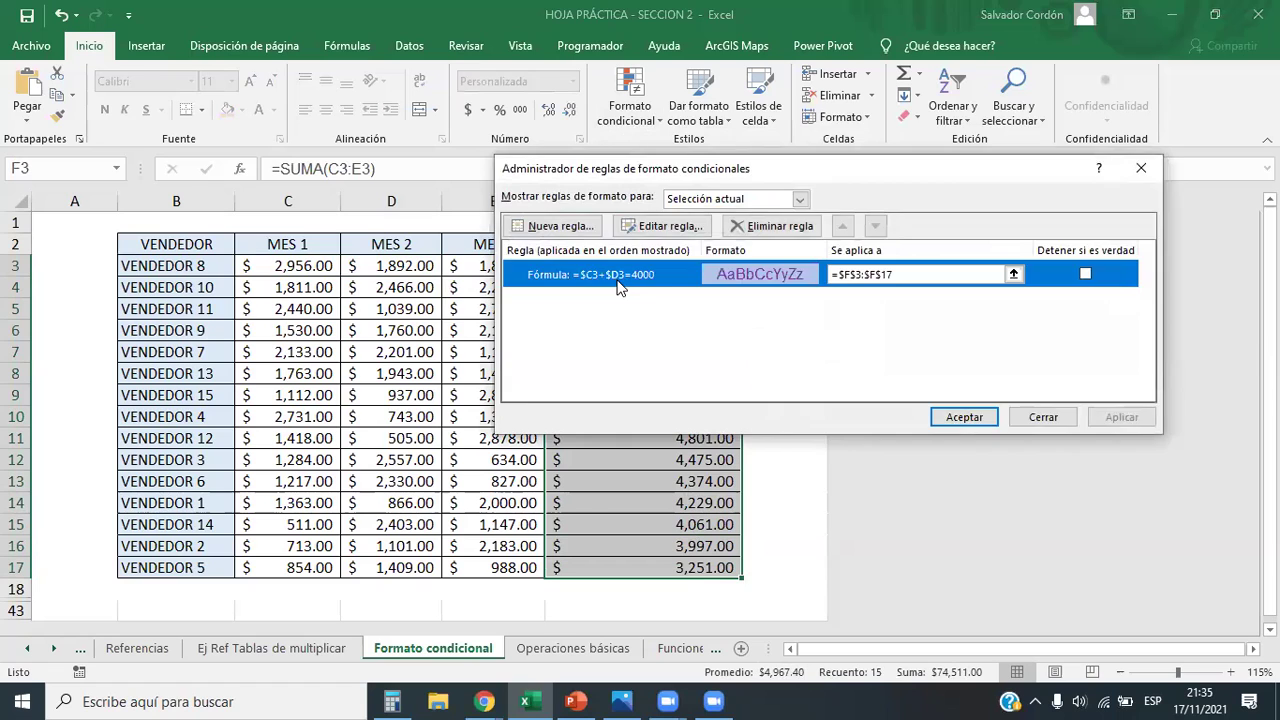
double_click(618, 283)
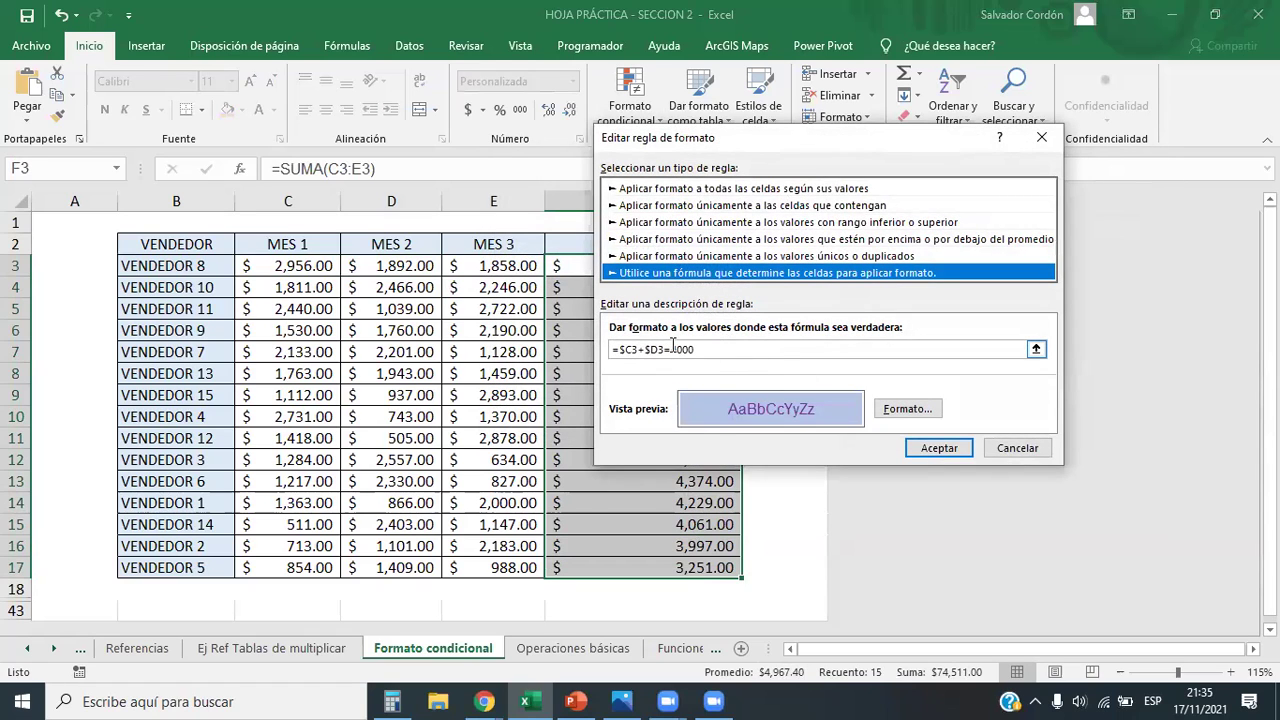
left_click(629, 352)
left_click_drag(629, 352, 665, 345)
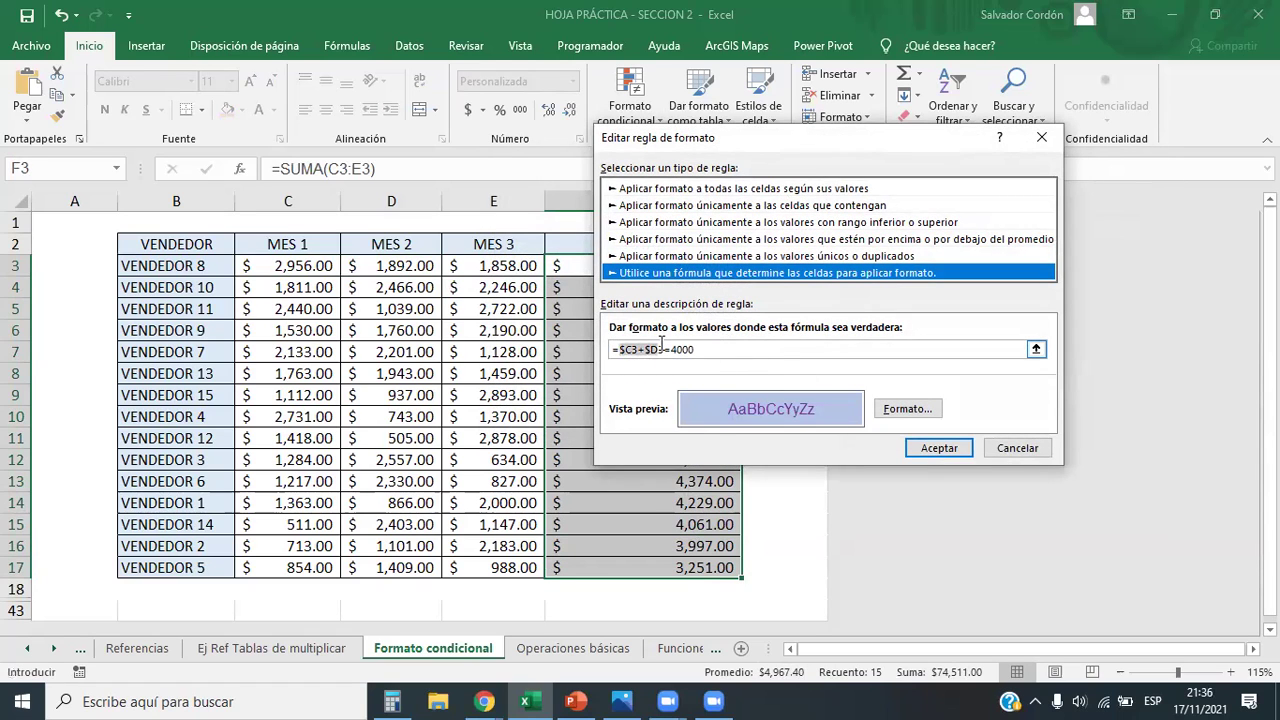
left_click(665, 345)
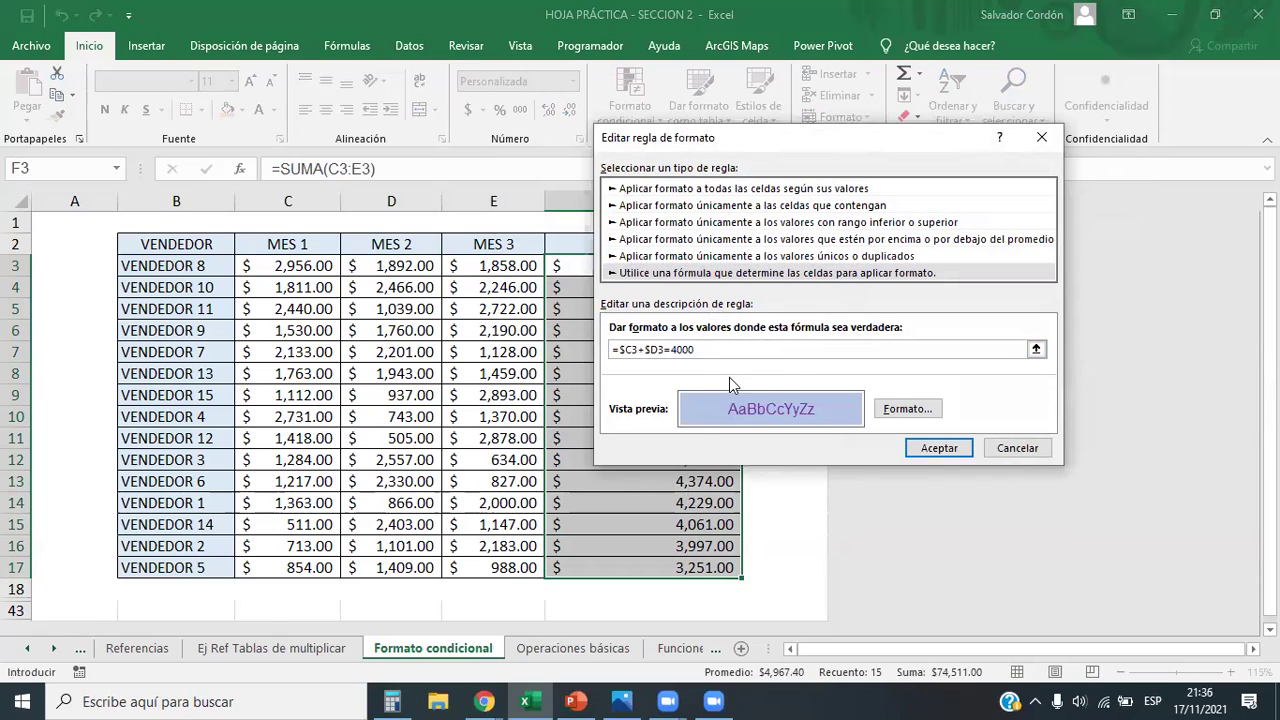
left_click(939, 448)
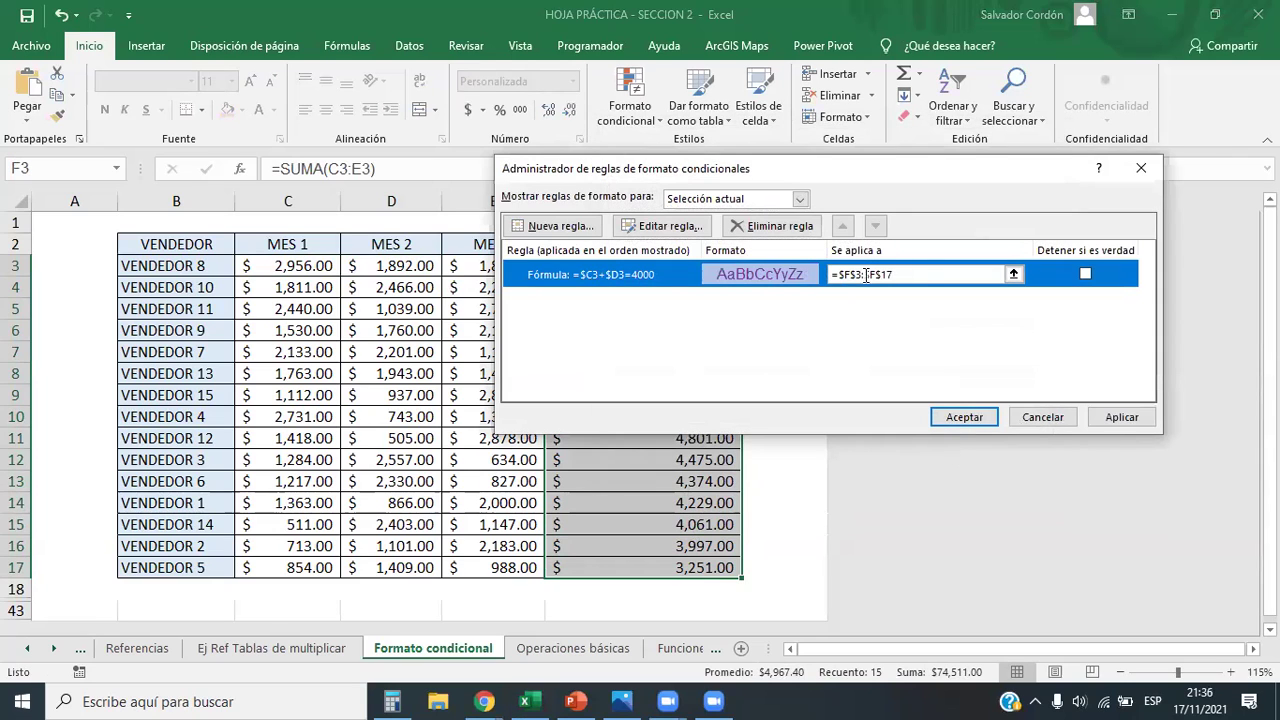
Edit the rule's formula to ="$C3+$D3=4000" and apply the rule to the totals
left_click(913, 274)
left_click(621, 283)
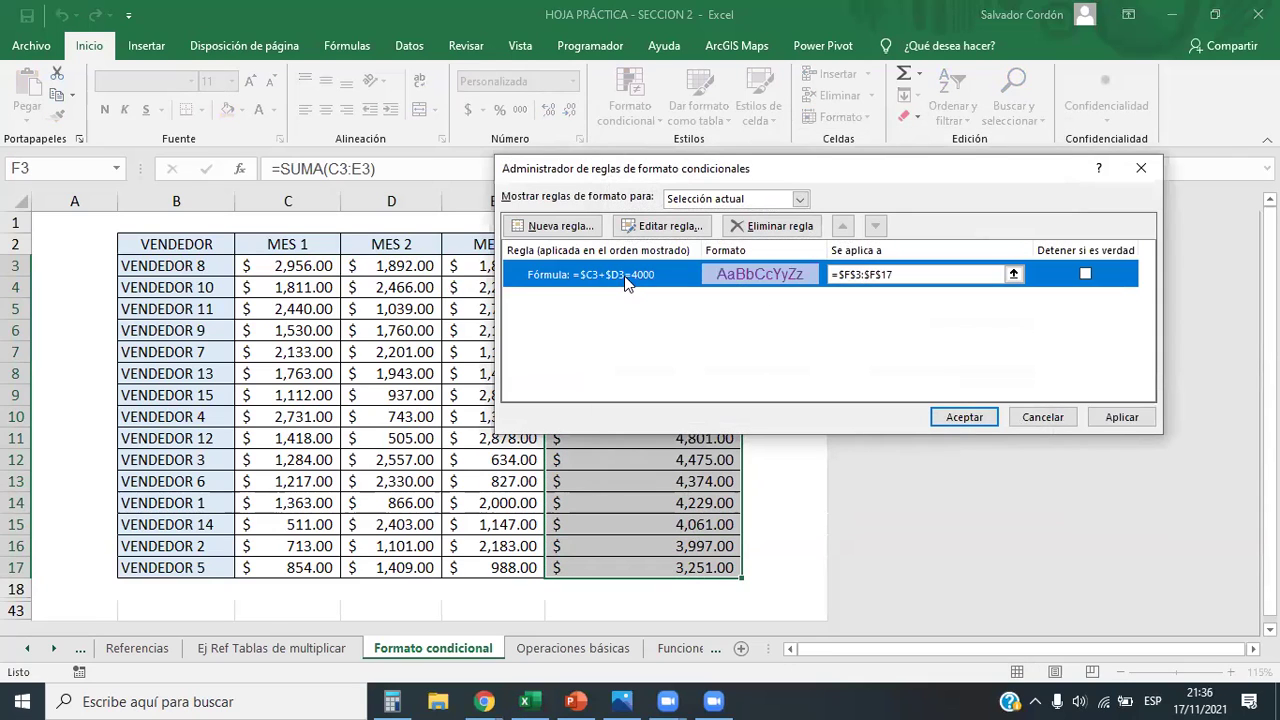
double_click(623, 277)
left_click(625, 351)
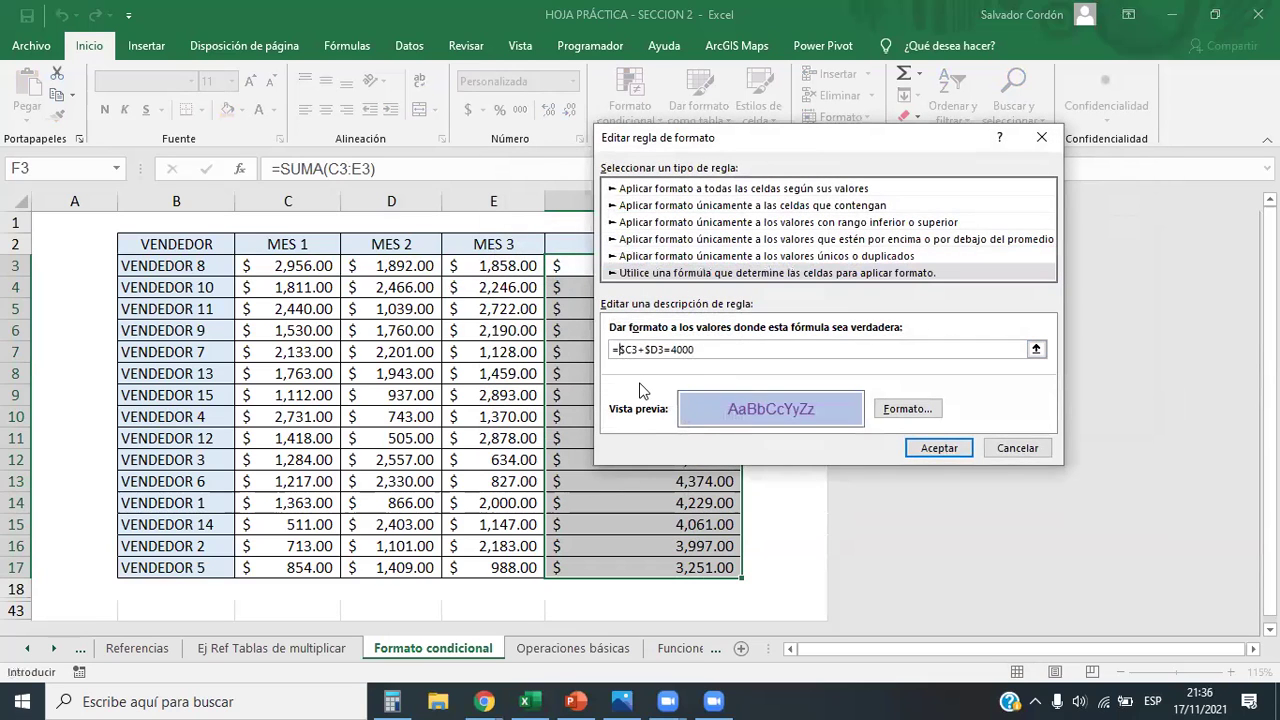
left_click(935, 448)
left_click(960, 417)
left_click(690, 268)
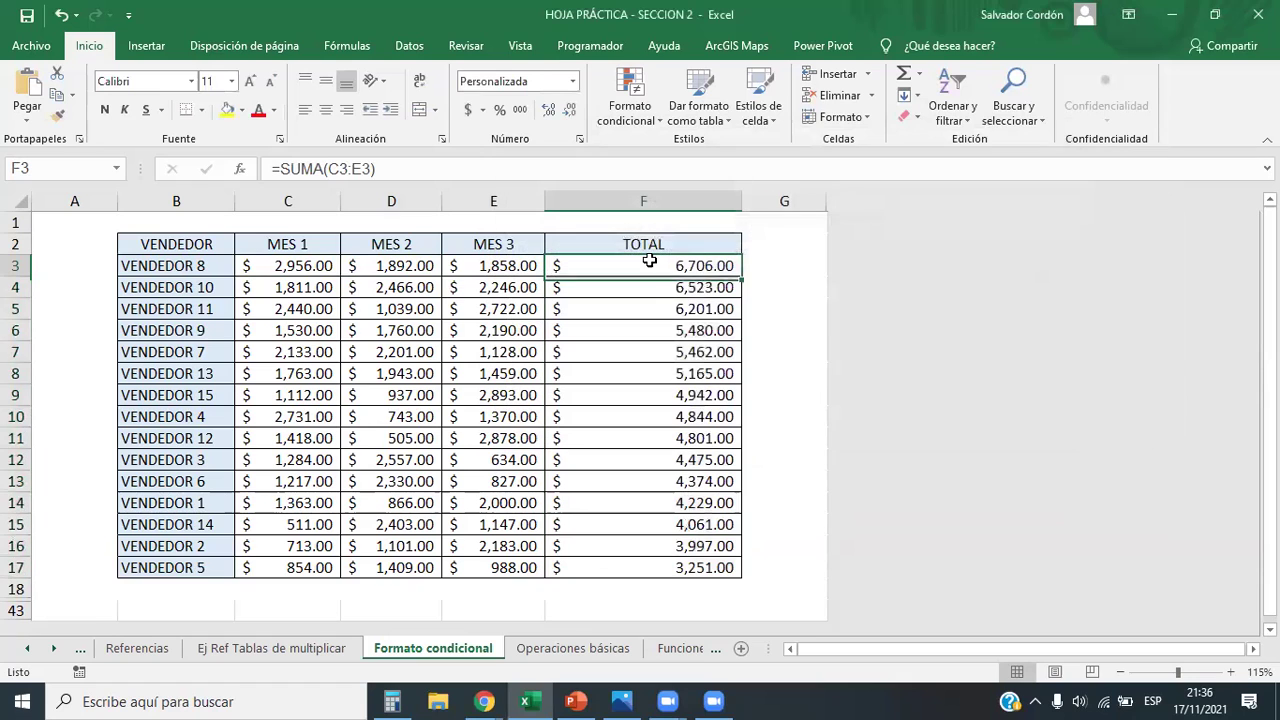
Reselect the totals F3:F17 and review their rule in the conditional formatting rules manager
left_click(590, 45)
left_click_drag(676, 268, 688, 557)
left_click(89, 45)
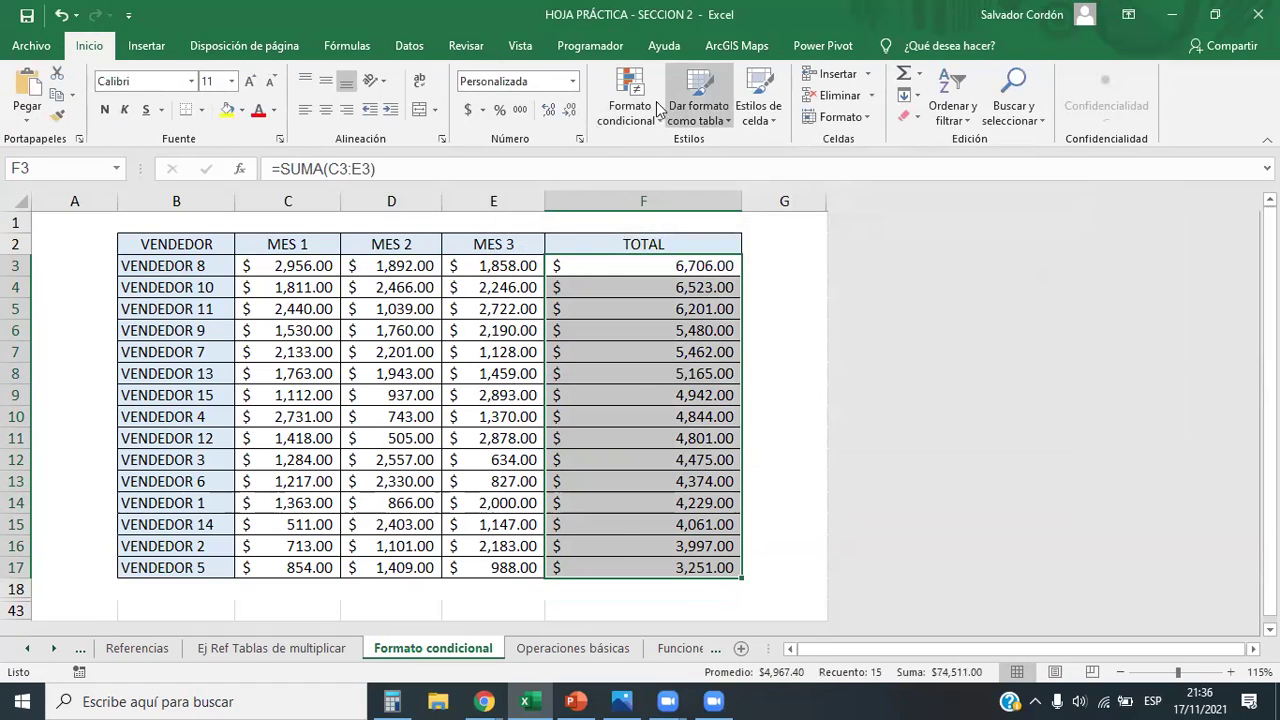
left_click(630, 105)
left_click(676, 395)
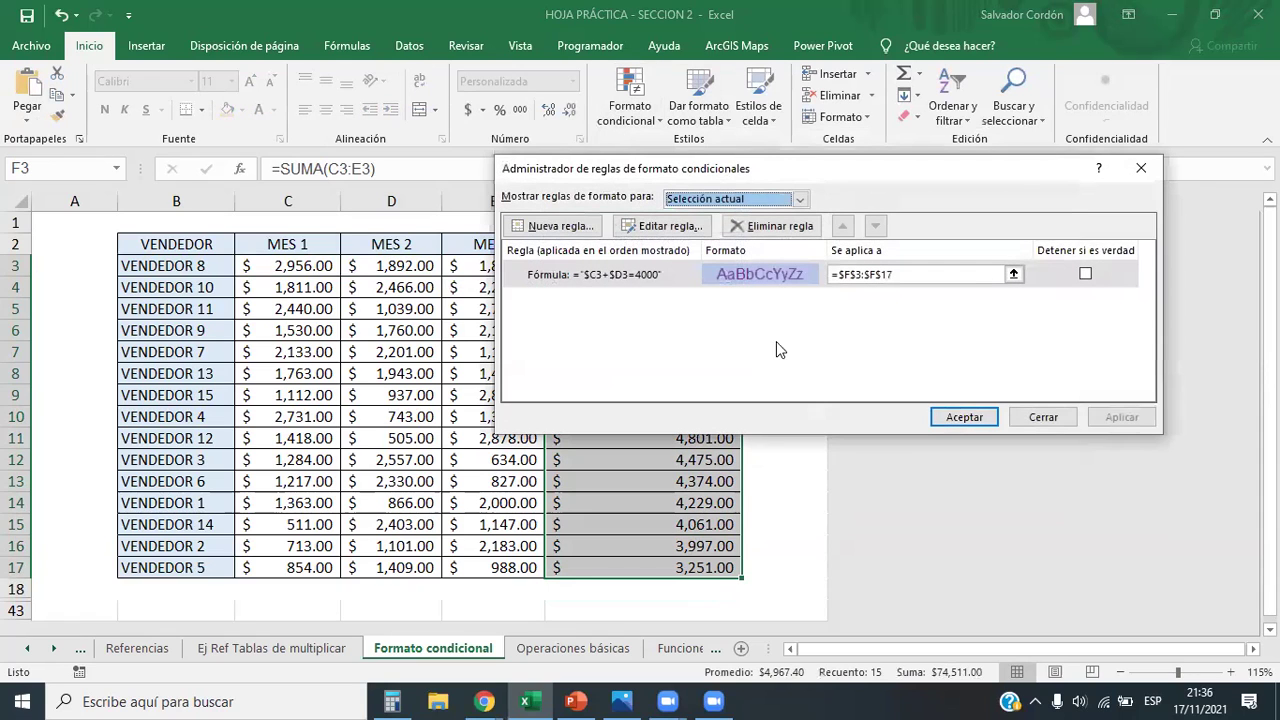
left_click(611, 279)
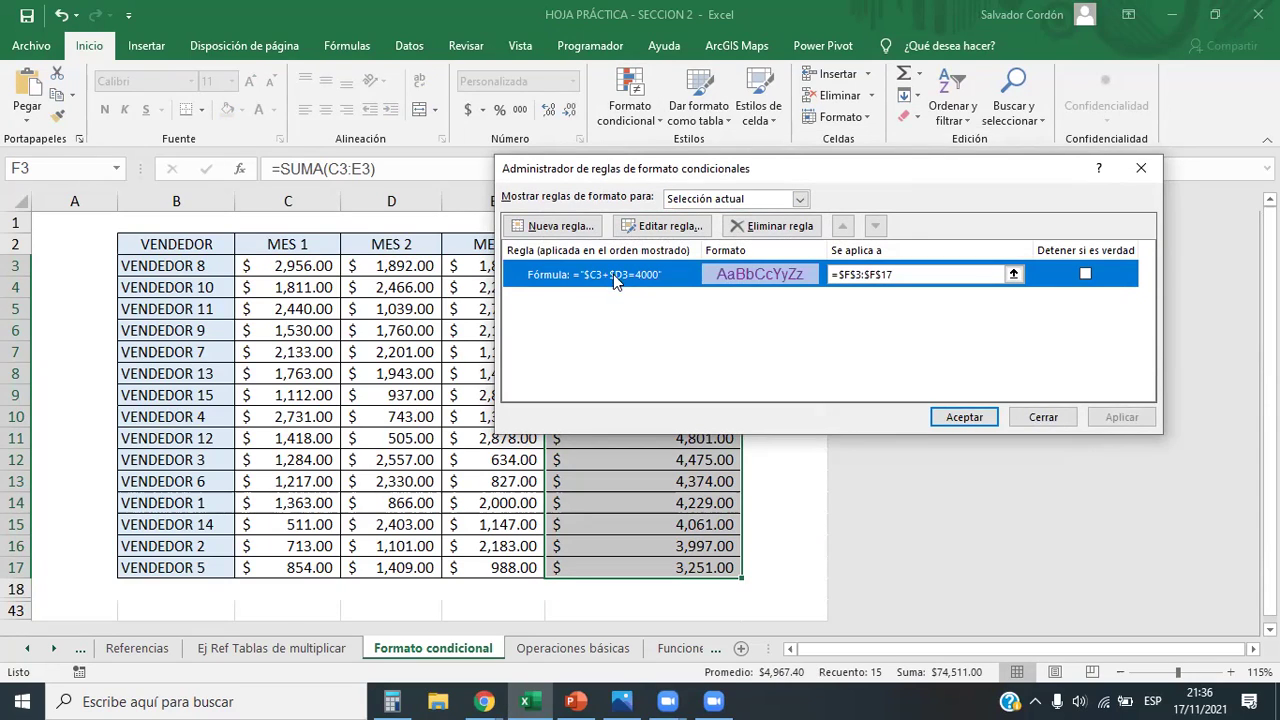
left_click(960, 420)
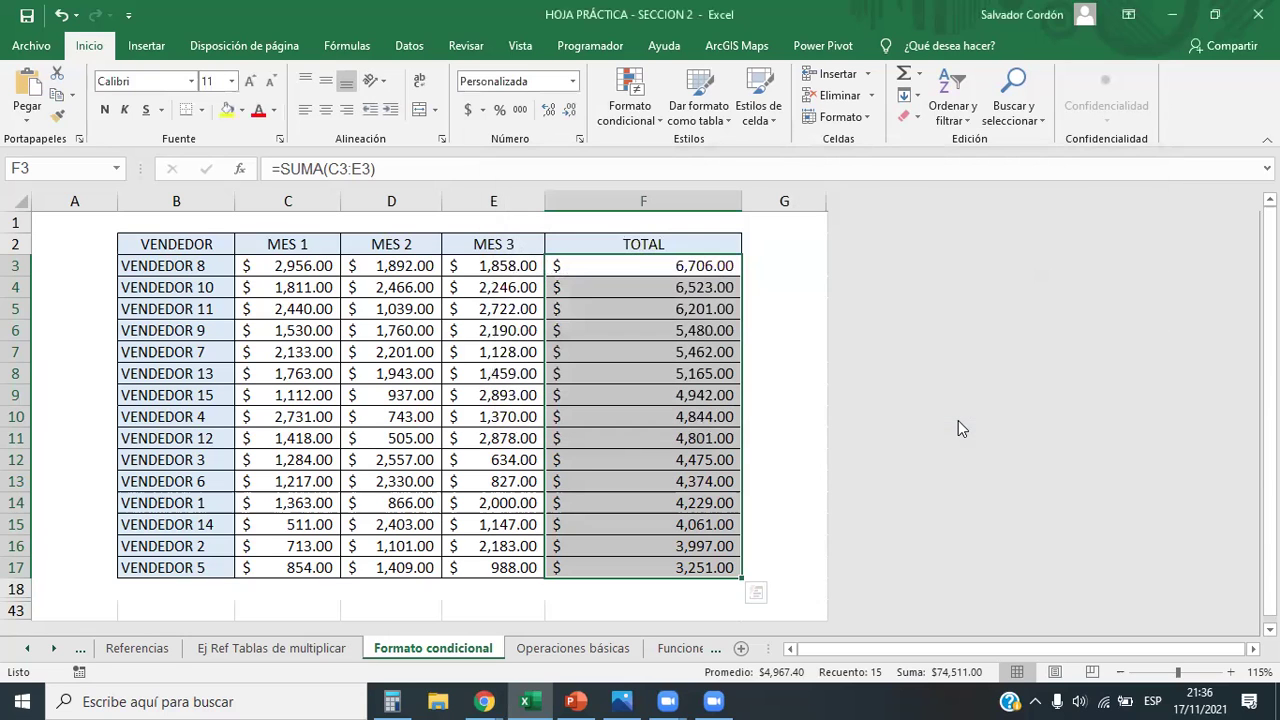
Change the comparison in the rule's formula to greater than, giving ="$C3+$D3>4000", and apply the rule
left_click(630, 100)
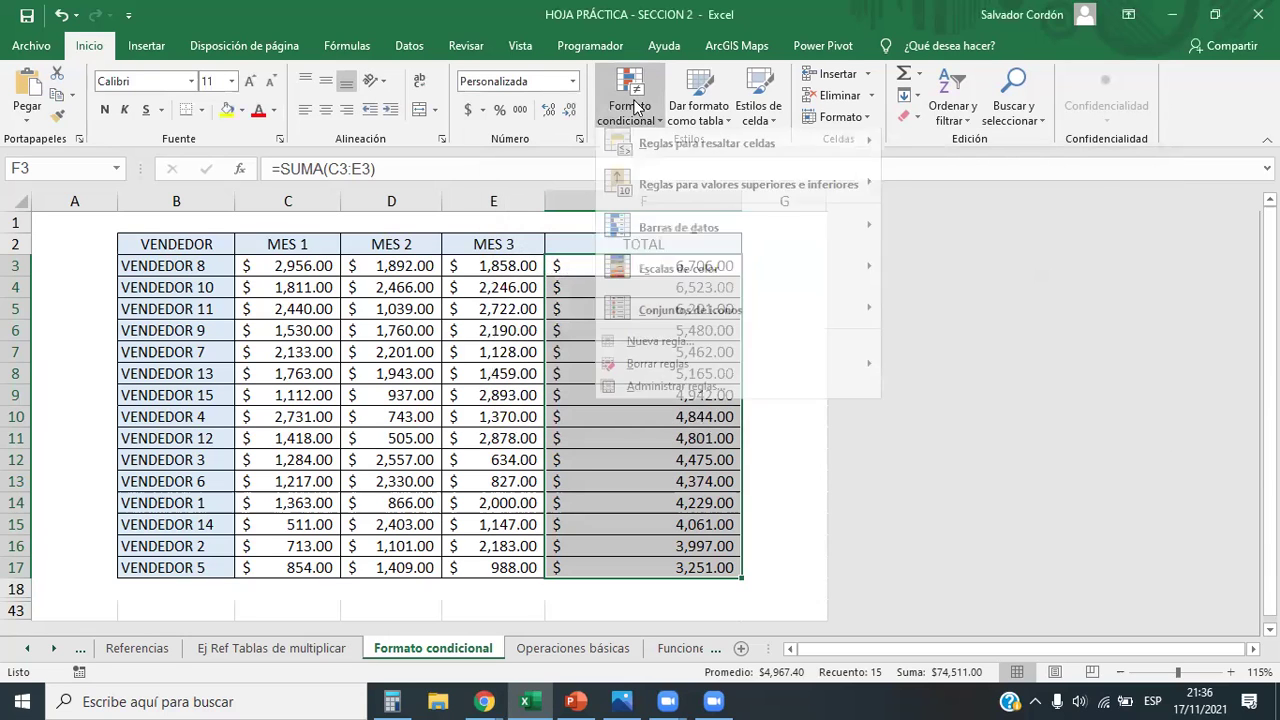
left_click(676, 396)
left_click(619, 279)
double_click(619, 279)
left_click(731, 349)
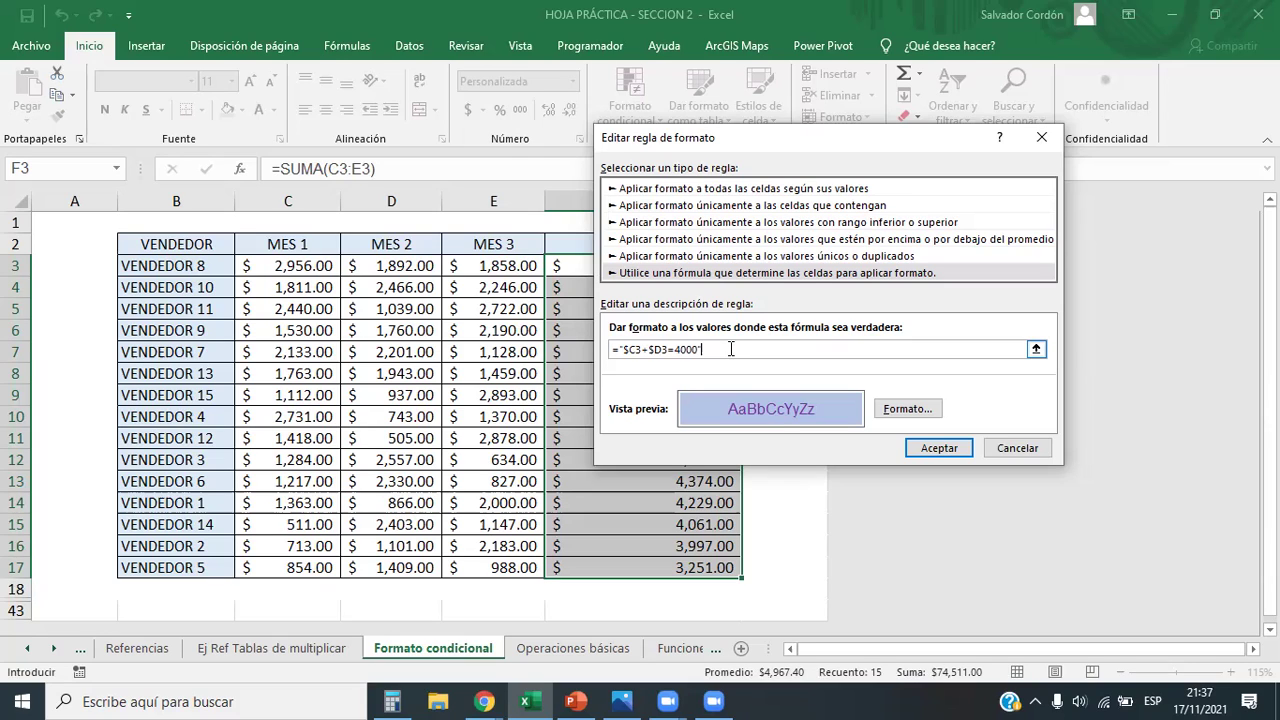
left_click_drag(707, 348, 605, 352)
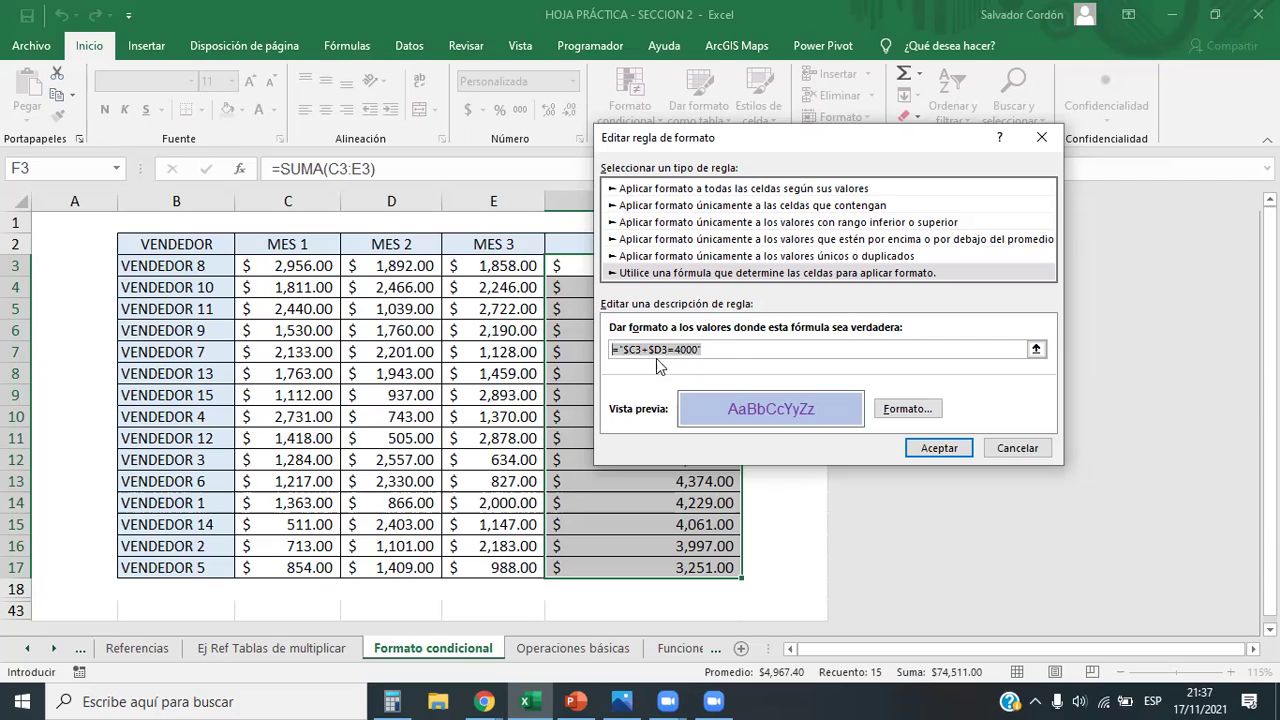
left_click(718, 350)
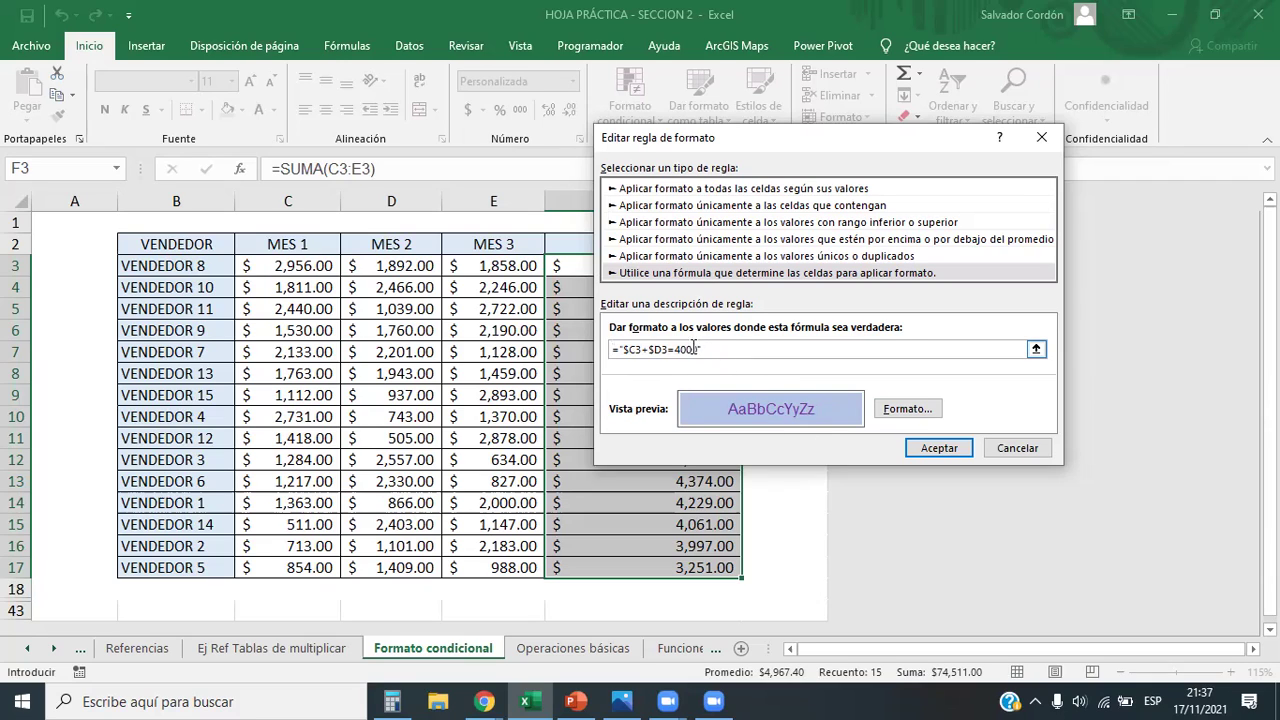
type("\"")
left_click_drag(675, 349, 700, 349)
left_click(676, 350)
key("BackSpace")
type(">")
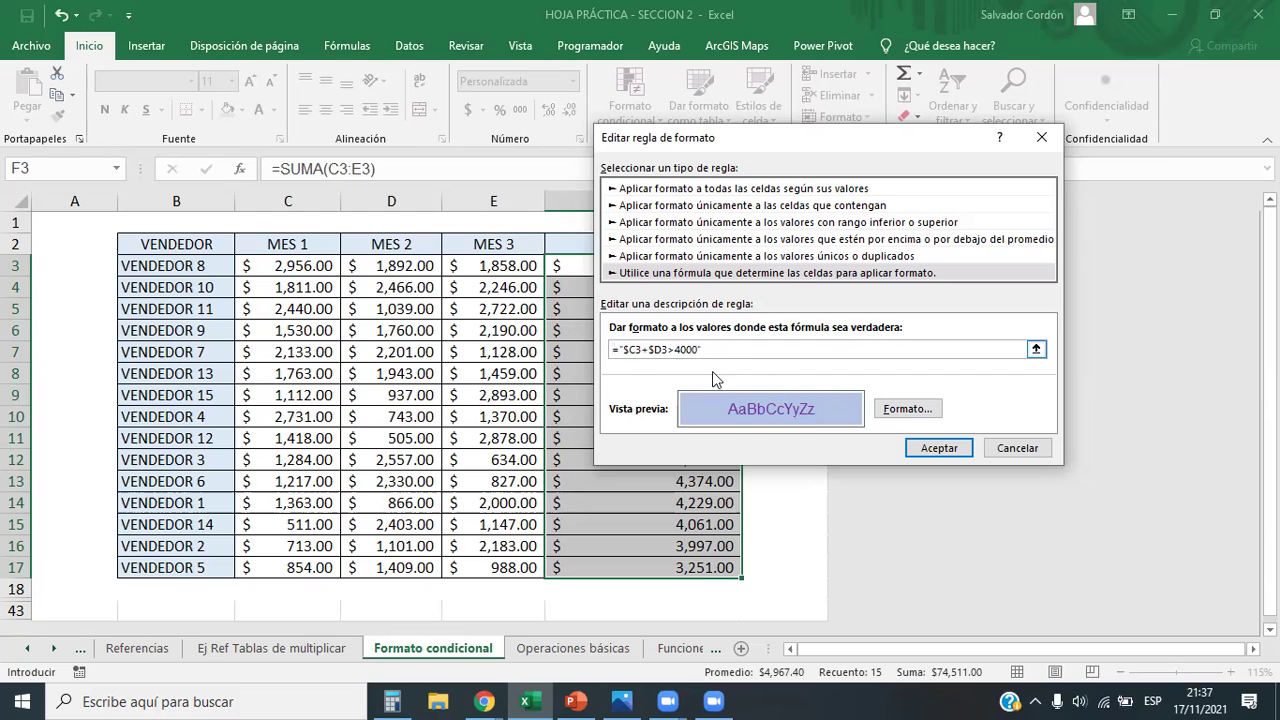
left_click(936, 447)
left_click(932, 416)
left_click(654, 325)
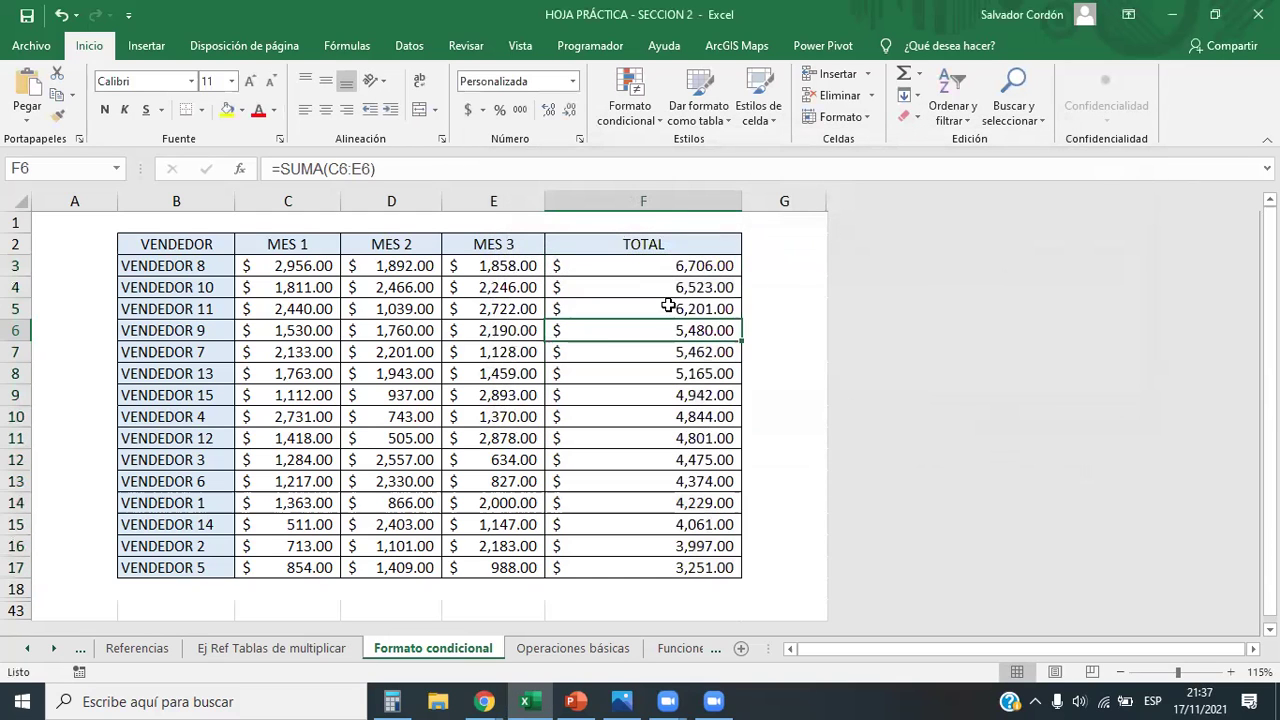
Check the totals and the MES 1 and MES 2 sales of the first three sellers
left_click_drag(664, 262, 690, 568)
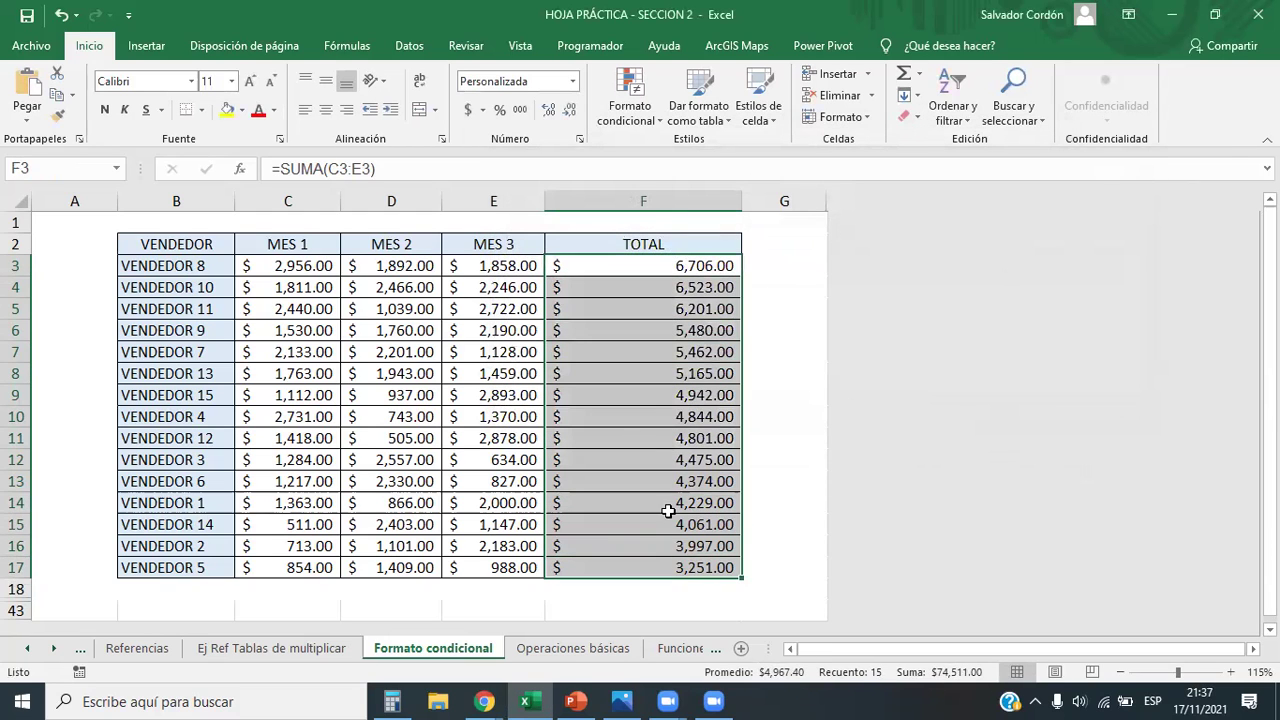
left_click(376, 290)
left_click_drag(320, 266, 392, 309)
Open the conditional formatting rule of the totals F3:F17 for editing
left_click_drag(612, 266, 649, 566)
left_click(630, 100)
left_click(676, 396)
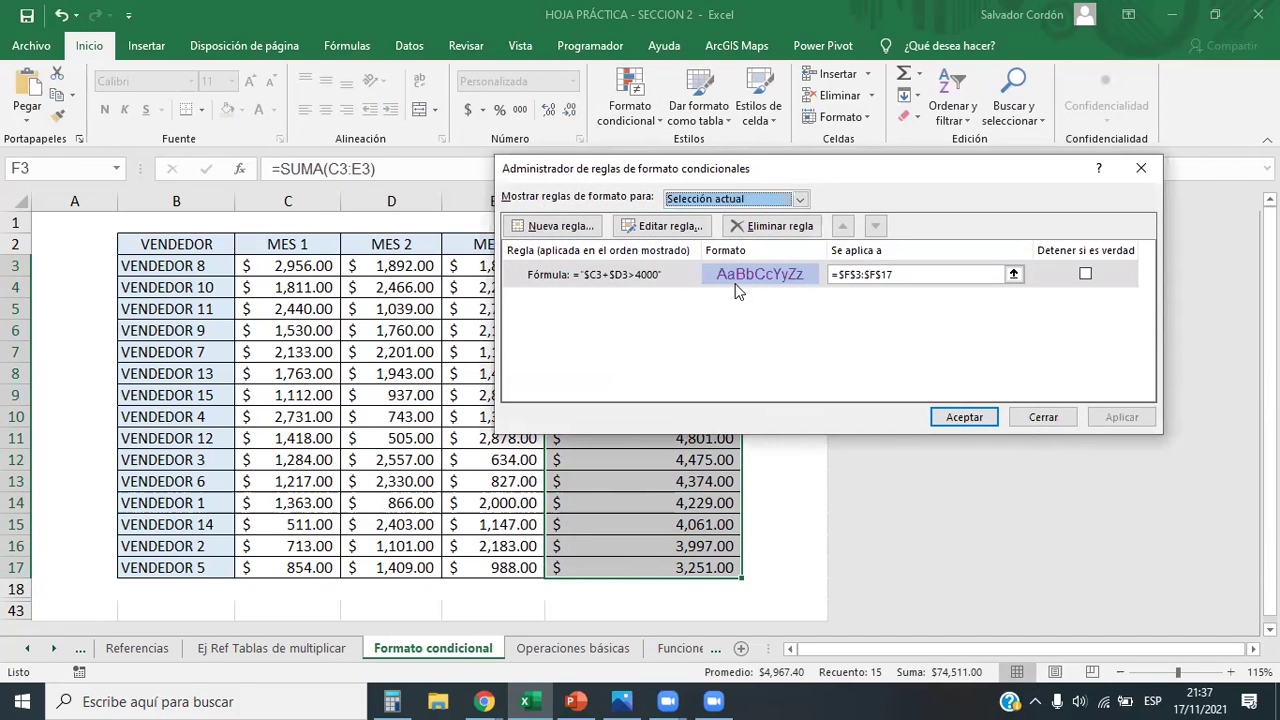
left_click(606, 279)
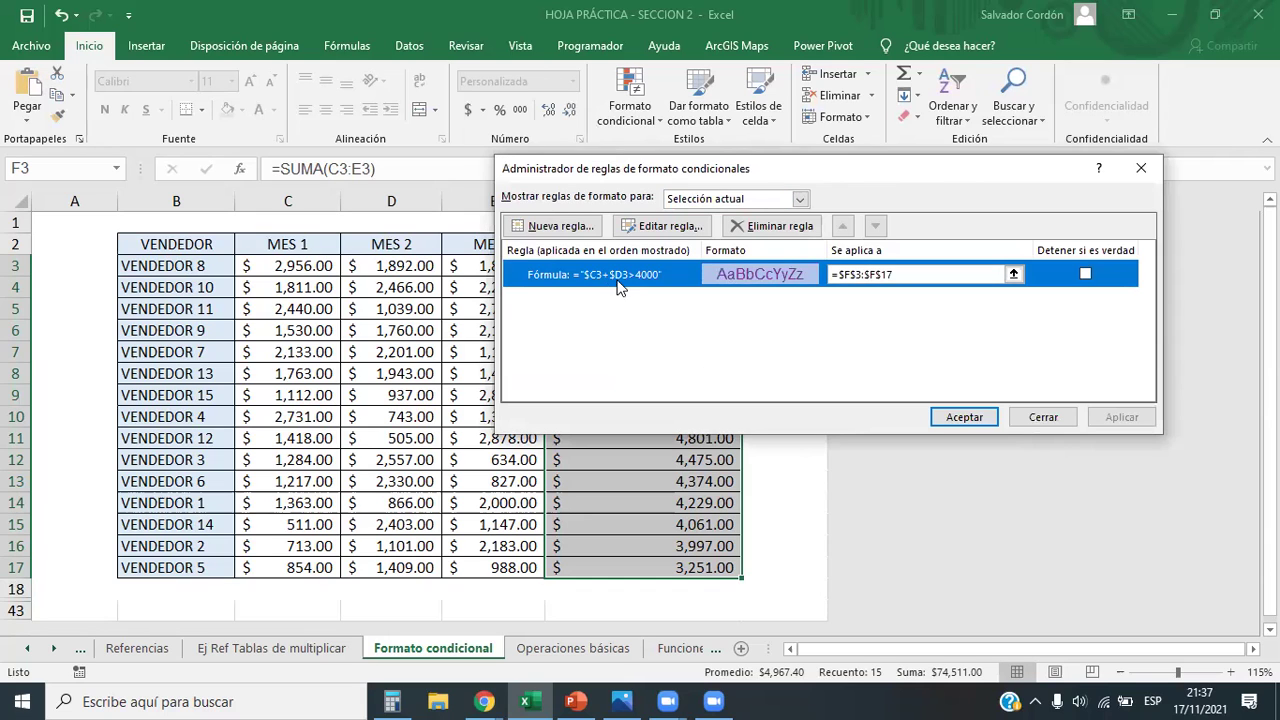
double_click(622, 280)
key("BackSpace")
key("BackSpace")
key("BackSpace")
key("BackSpace")
key("BackSpace")
key("BackSpace")
key("BackSpace")
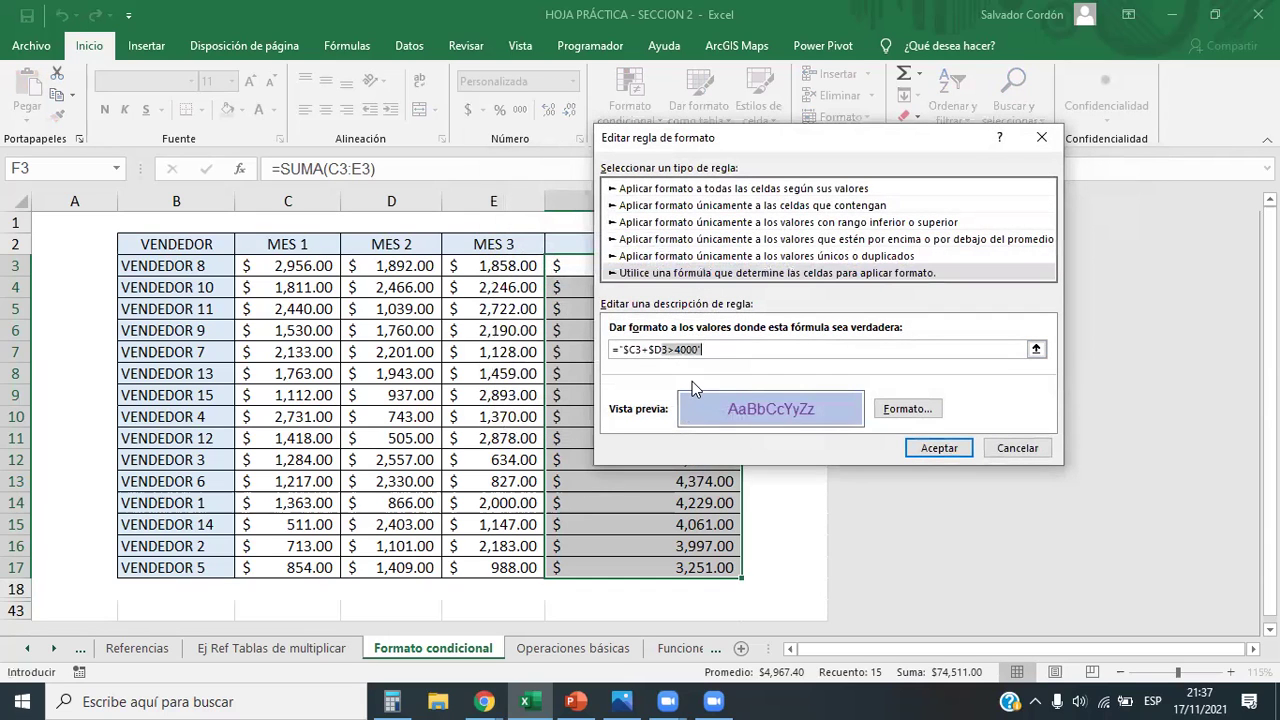
type("+")
key("Left")
key("ctrl+z")
Enclose the sum $C3+$D3 in parentheses in the rule's formula and apply the rule to the totals
left_click(670, 348)
type(")")
left_click(624, 349)
type("(")
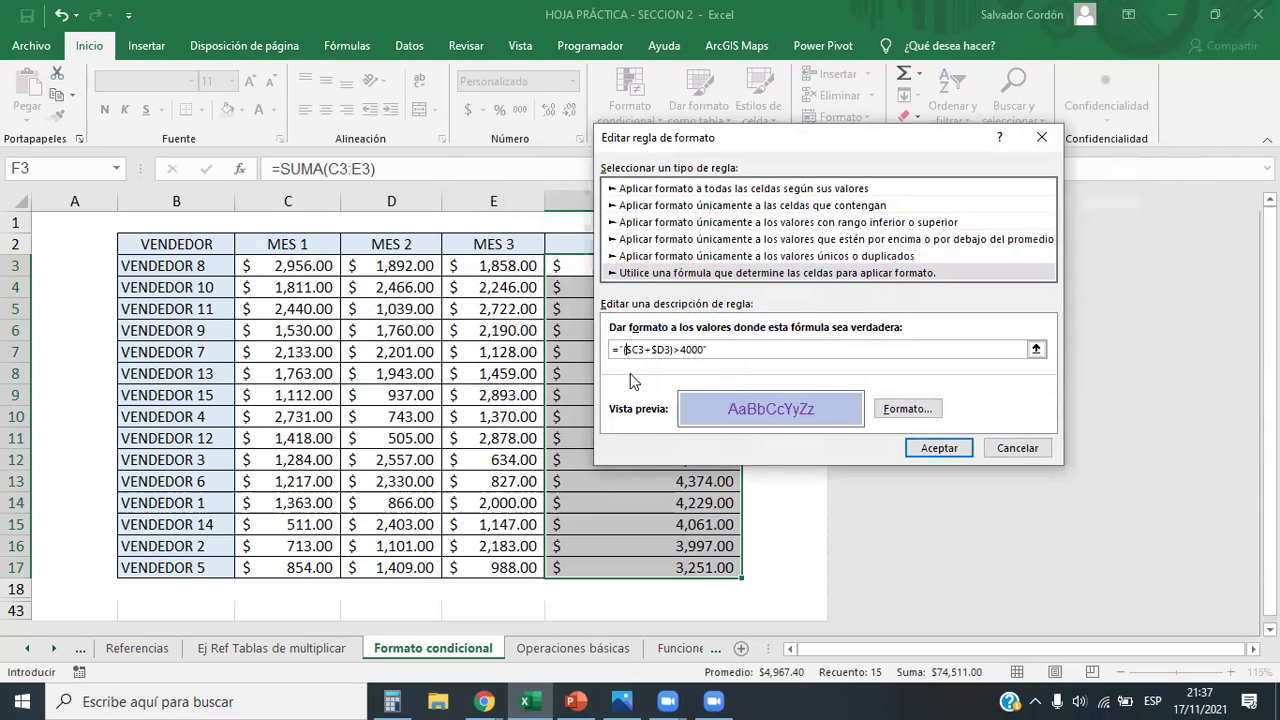
left_click(937, 448)
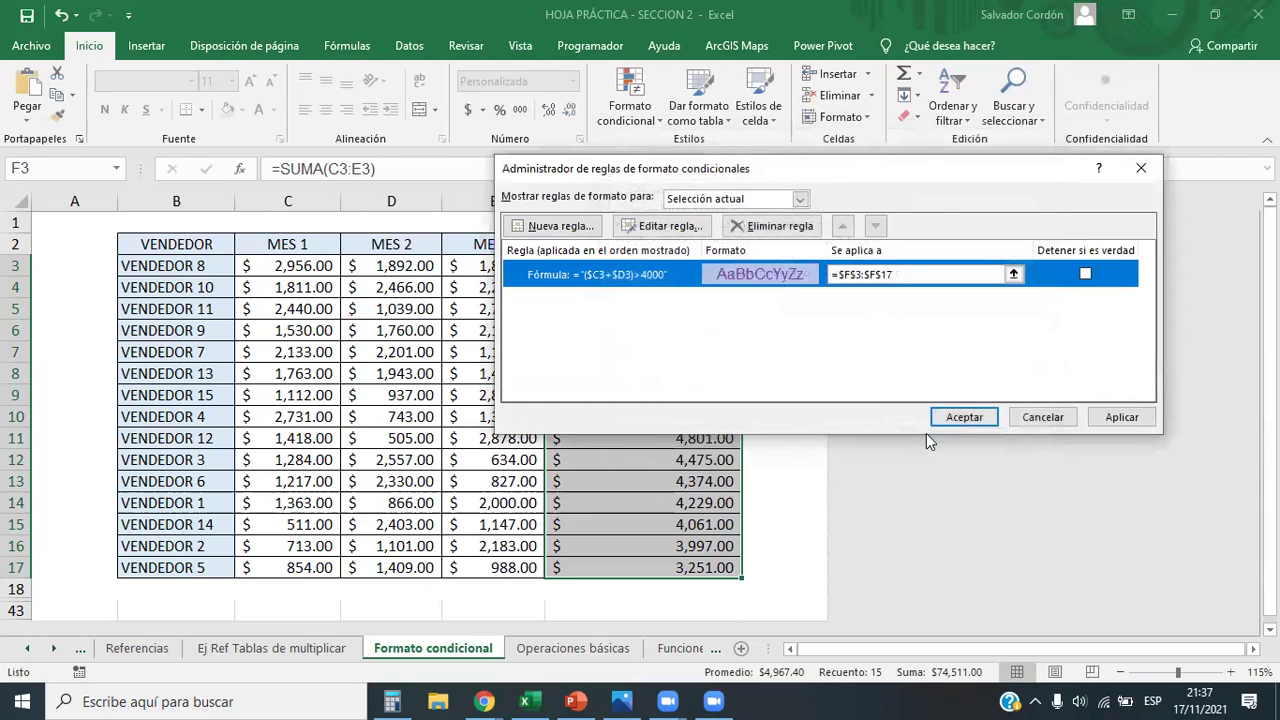
left_click(975, 416)
Inspect the formula of the rule for F3:F17, close the rules manager without changes and check the totals
left_click_drag(690, 267, 688, 567)
left_click(647, 115)
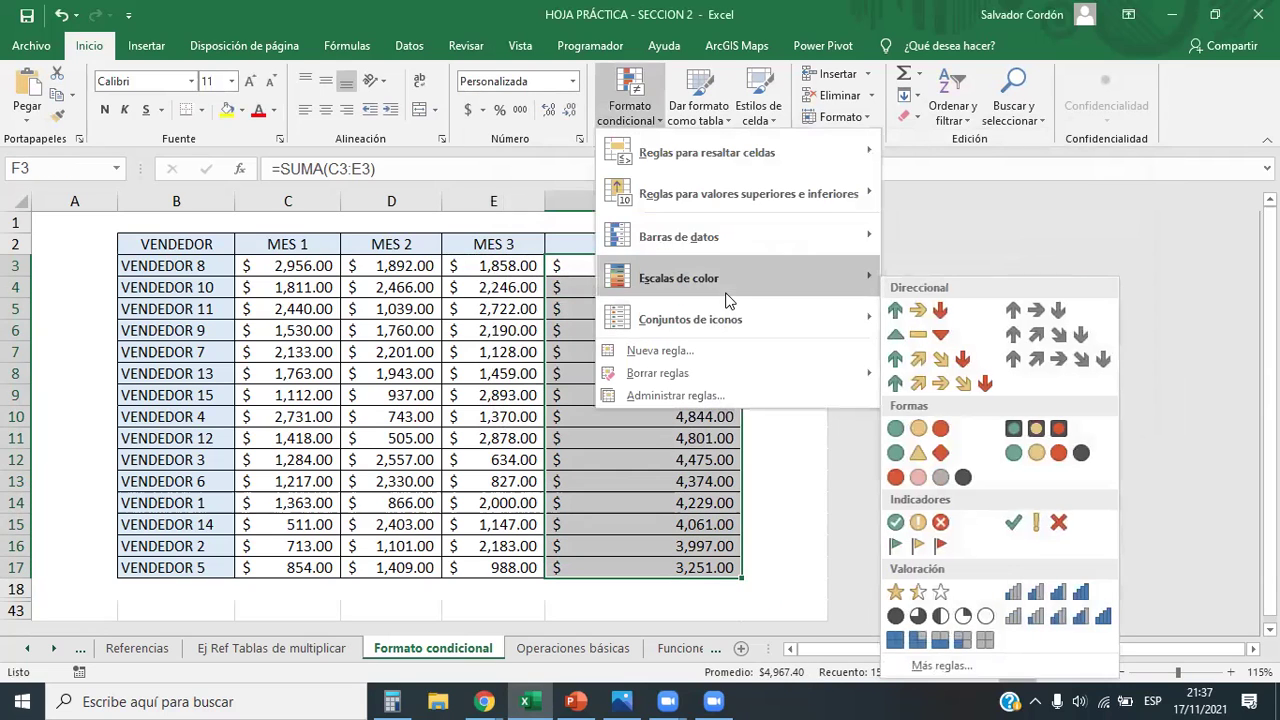
left_click(688, 396)
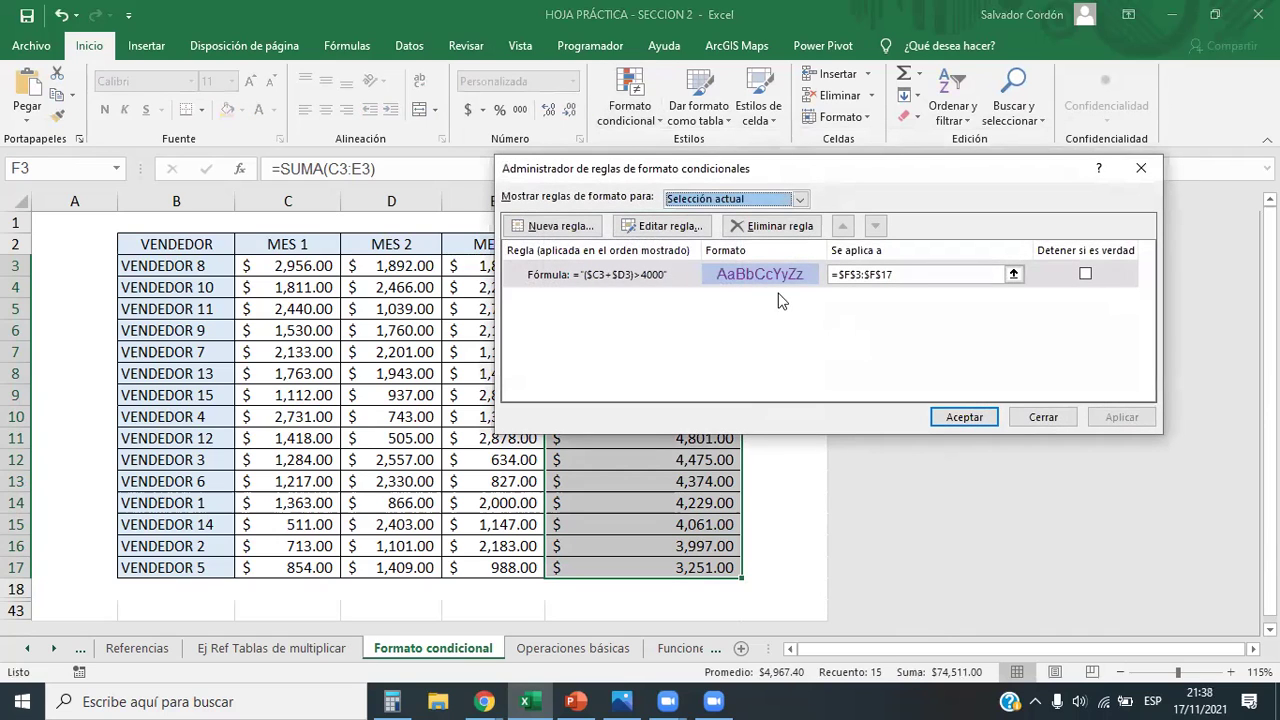
double_click(653, 272)
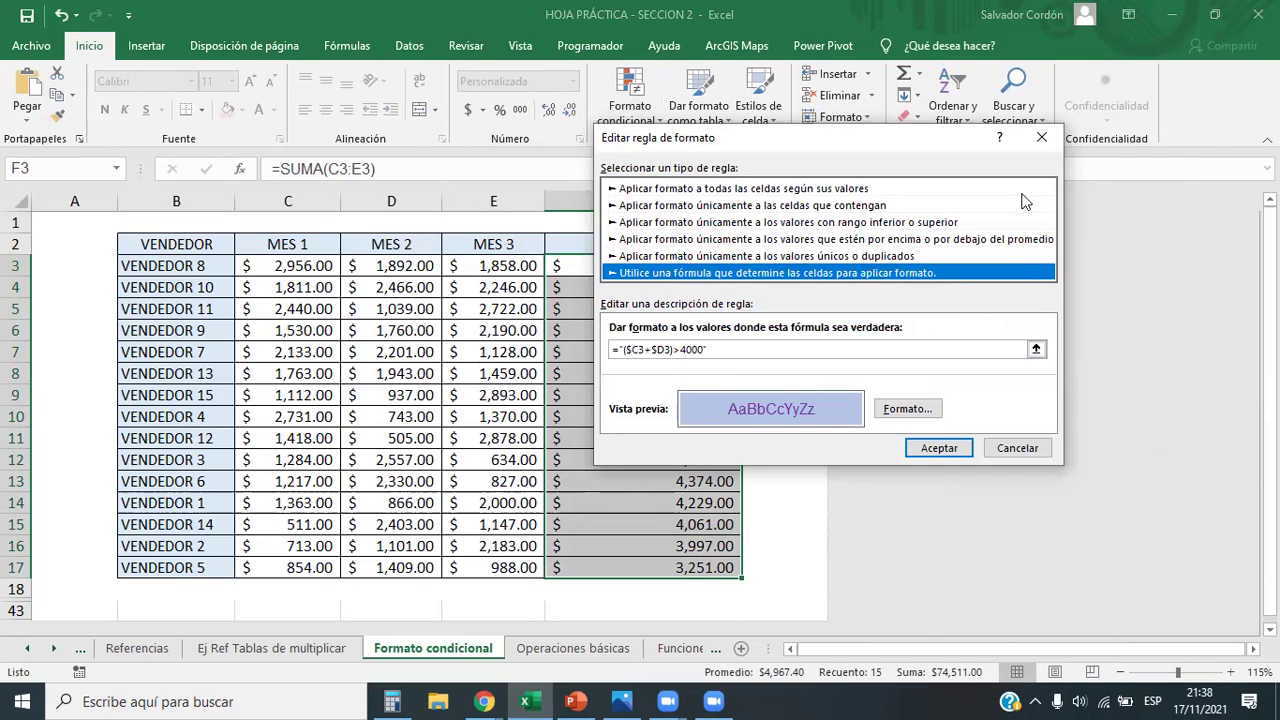
left_click(1041, 137)
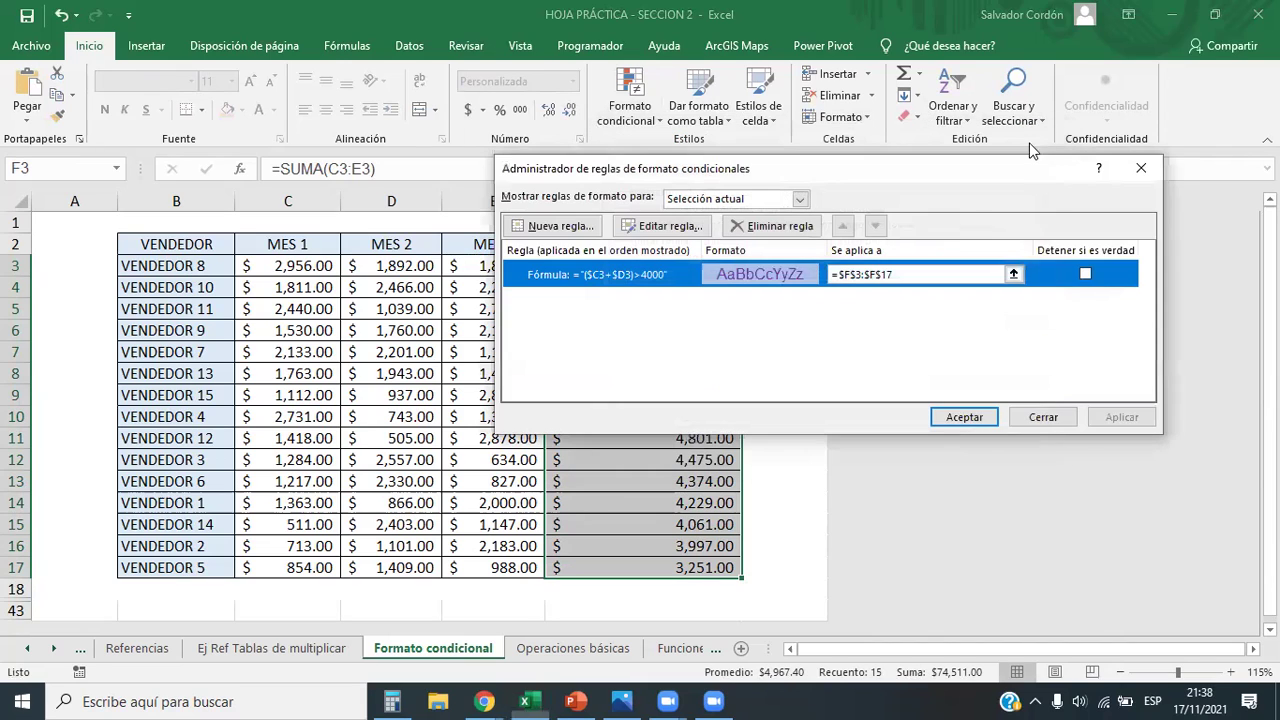
left_click(1142, 170)
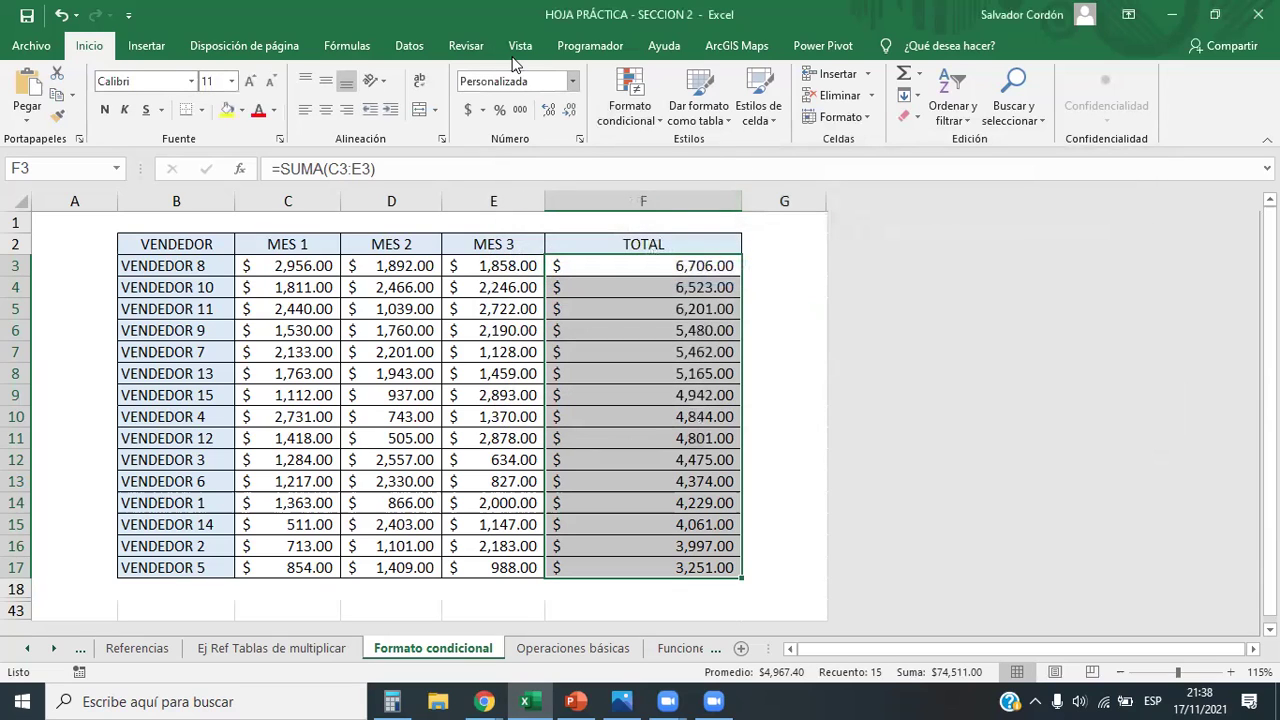
left_click(650, 355)
left_click(660, 477)
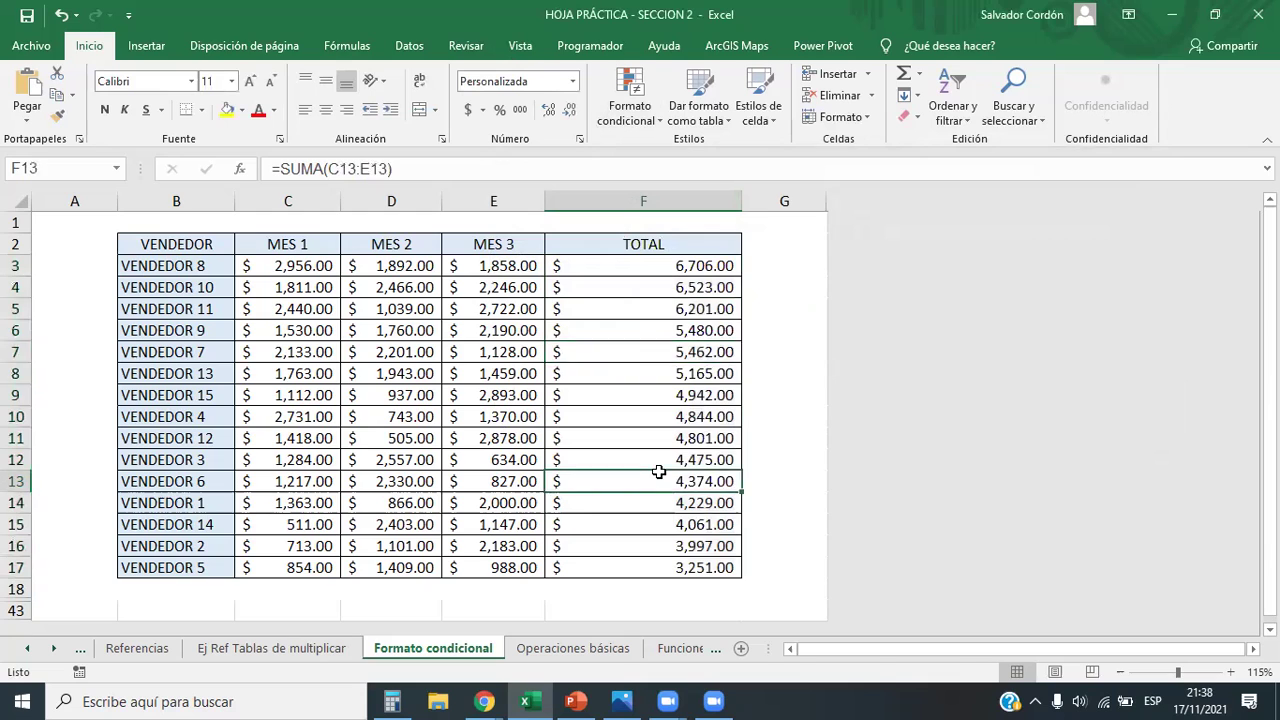
Undo the last removal of the conditional formatting and open the rules manager for the totals F3:F17
key("ctrl+z")
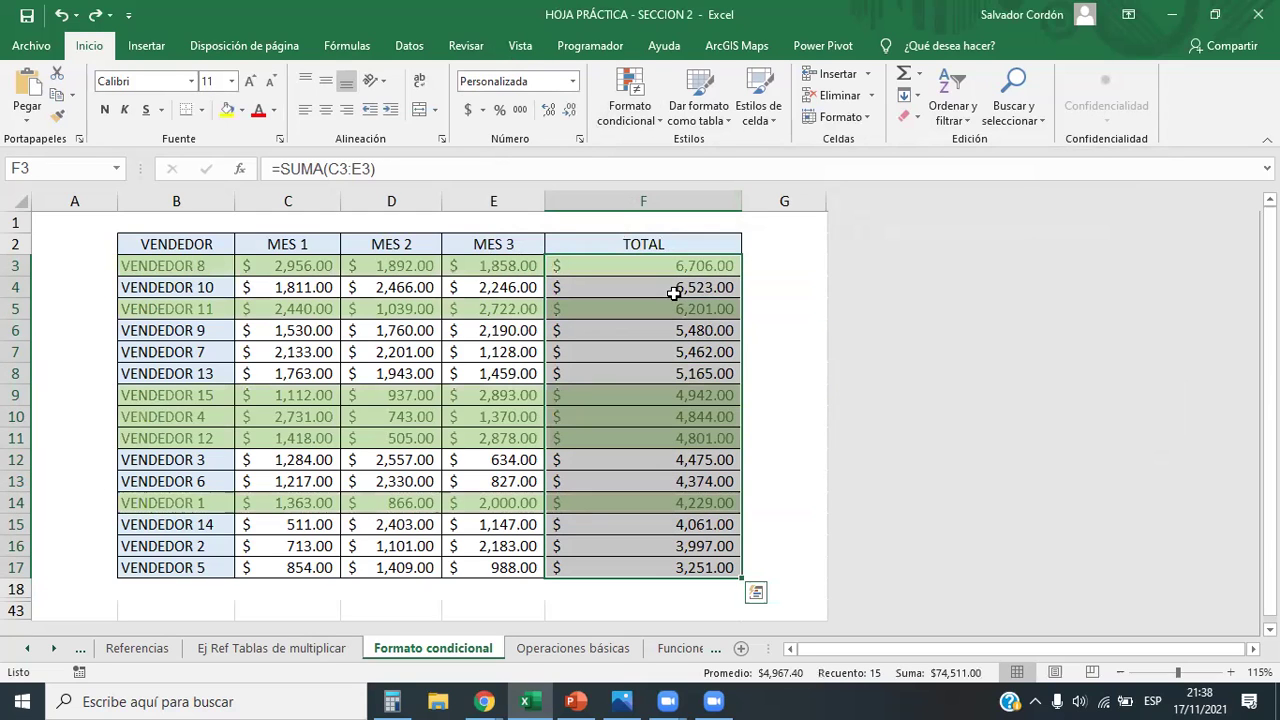
left_click_drag(694, 263, 674, 558)
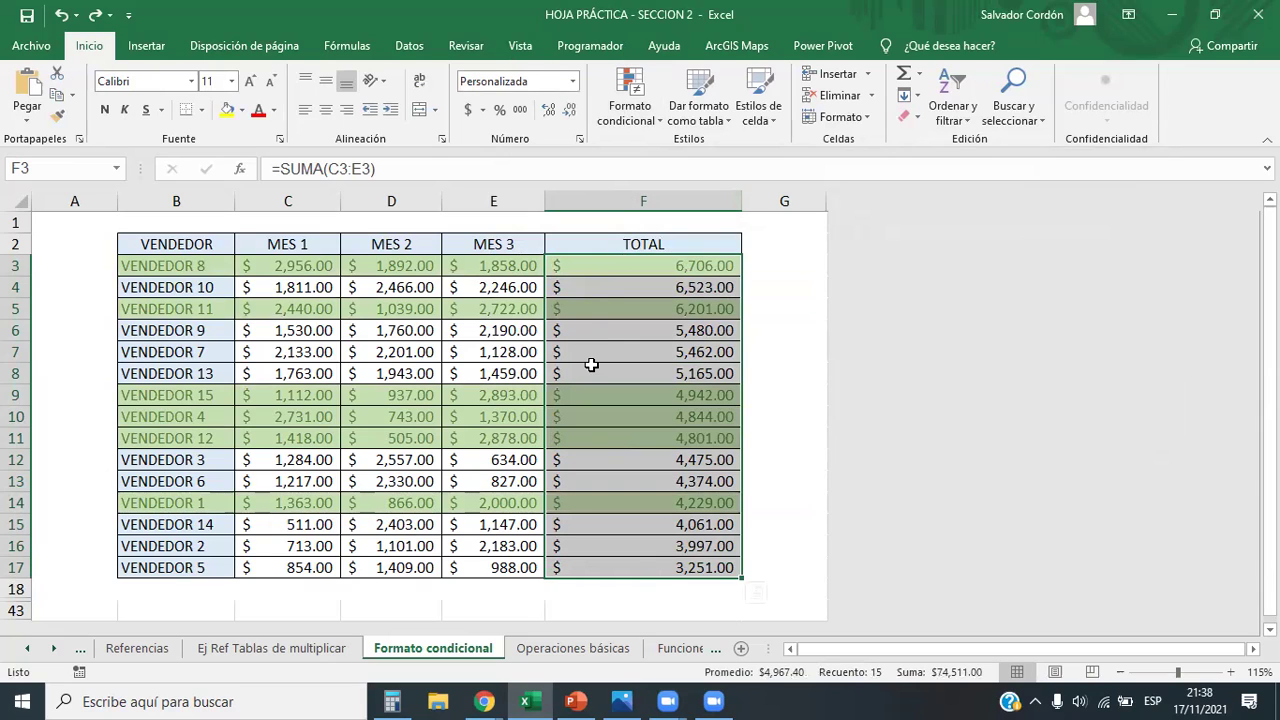
left_click(630, 95)
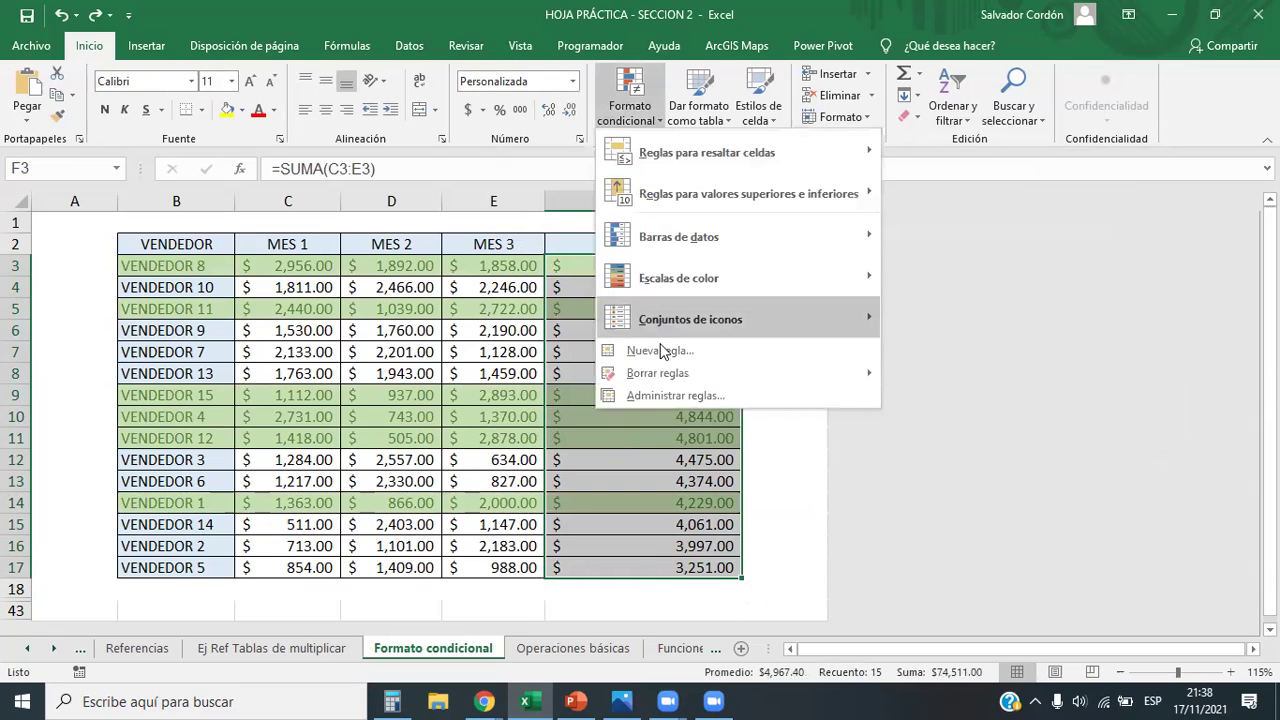
left_click(671, 396)
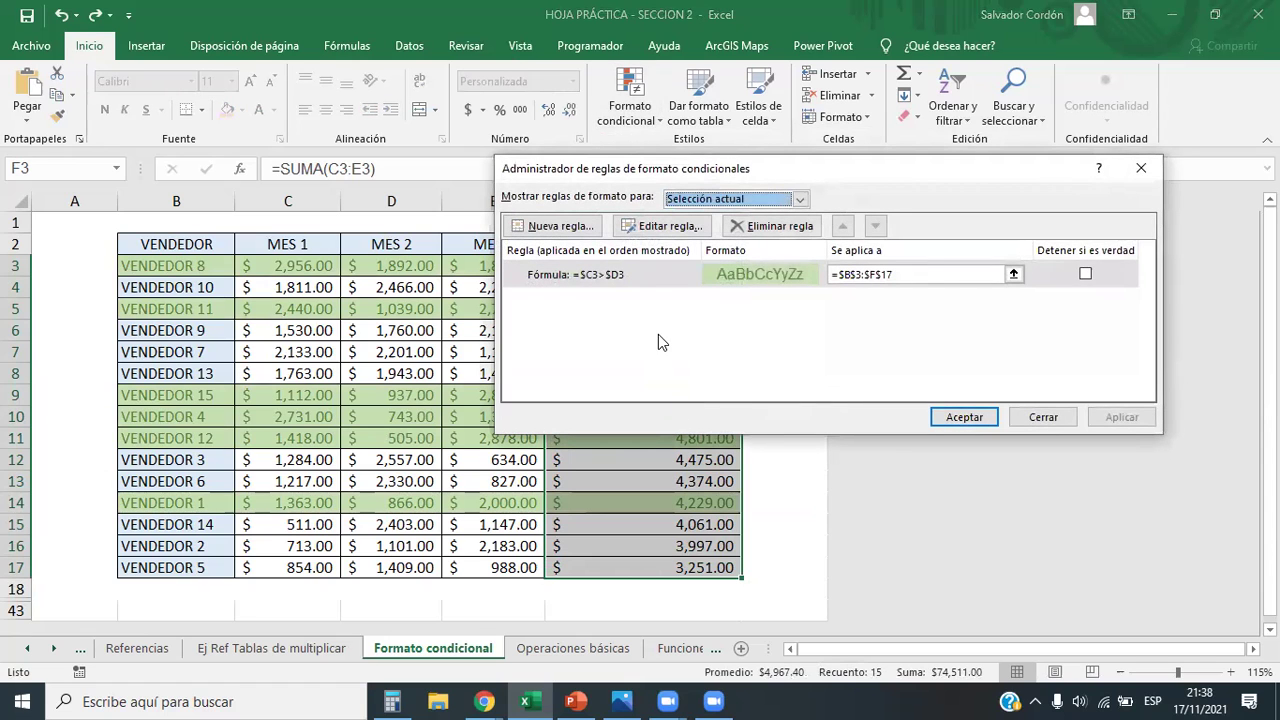
left_click(563, 228)
left_click(714, 252)
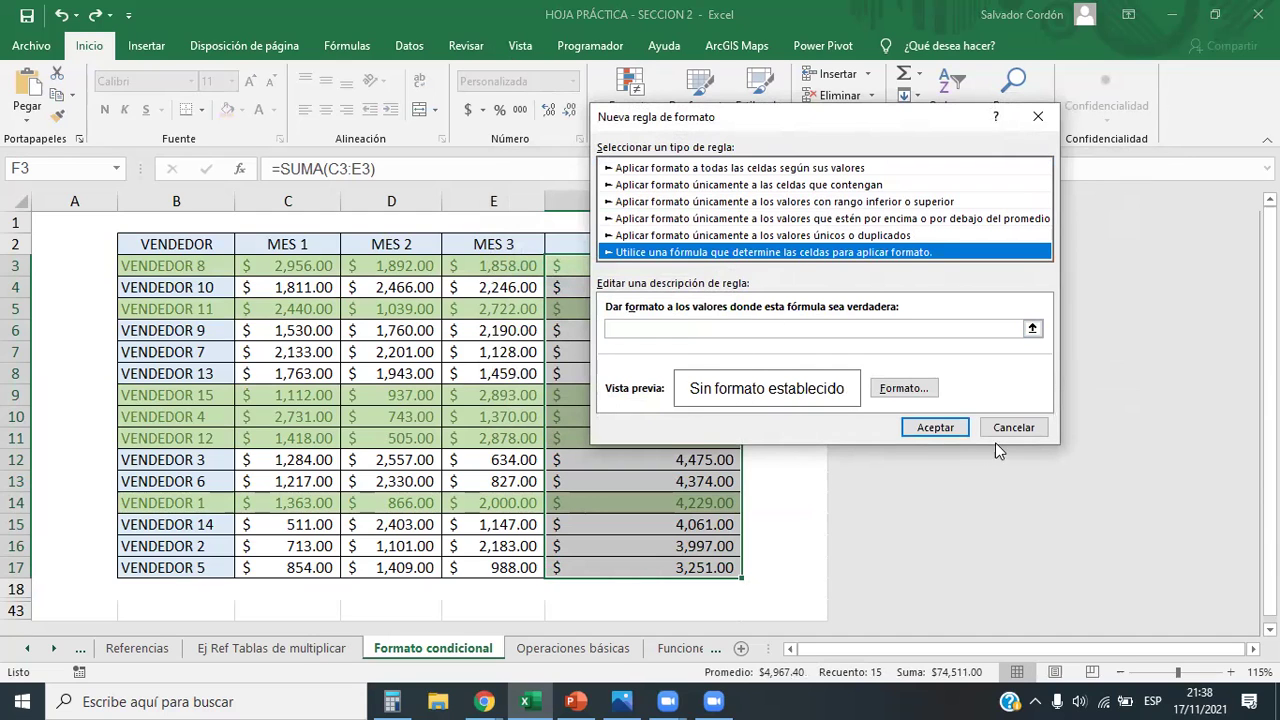
left_click(935, 427)
left_click(850, 326)
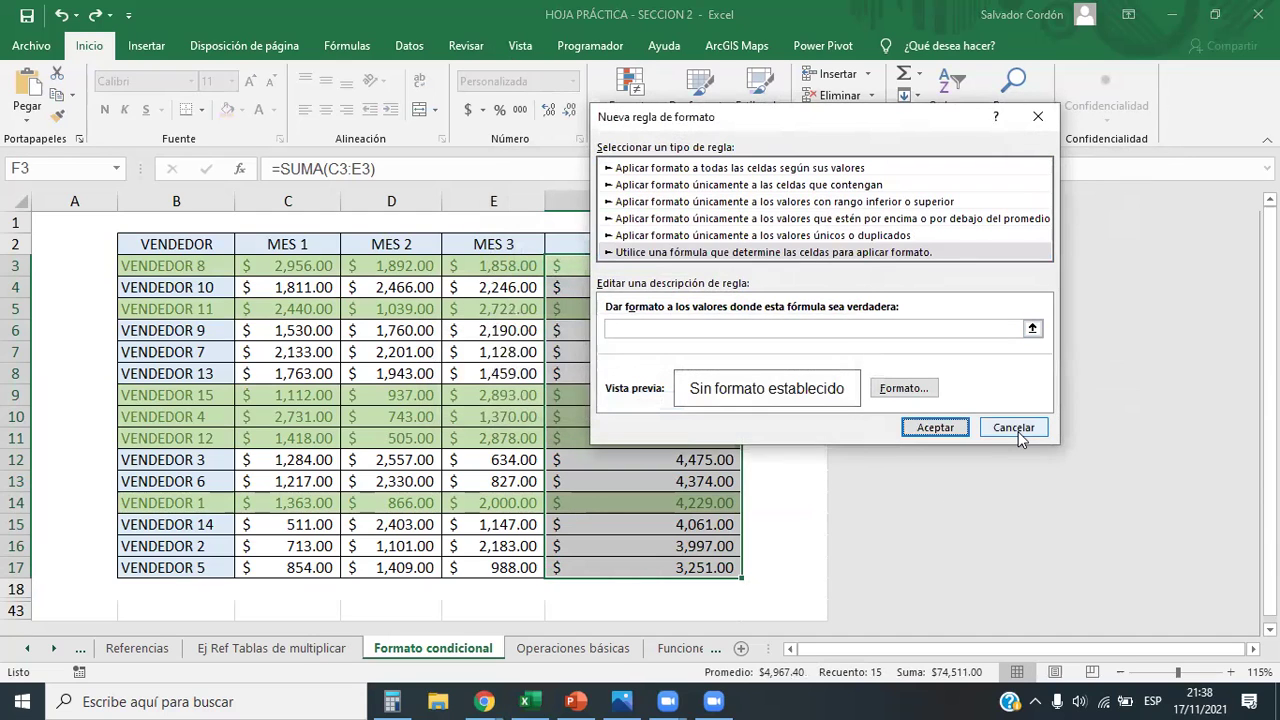
left_click(1013, 427)
left_click(1136, 169)
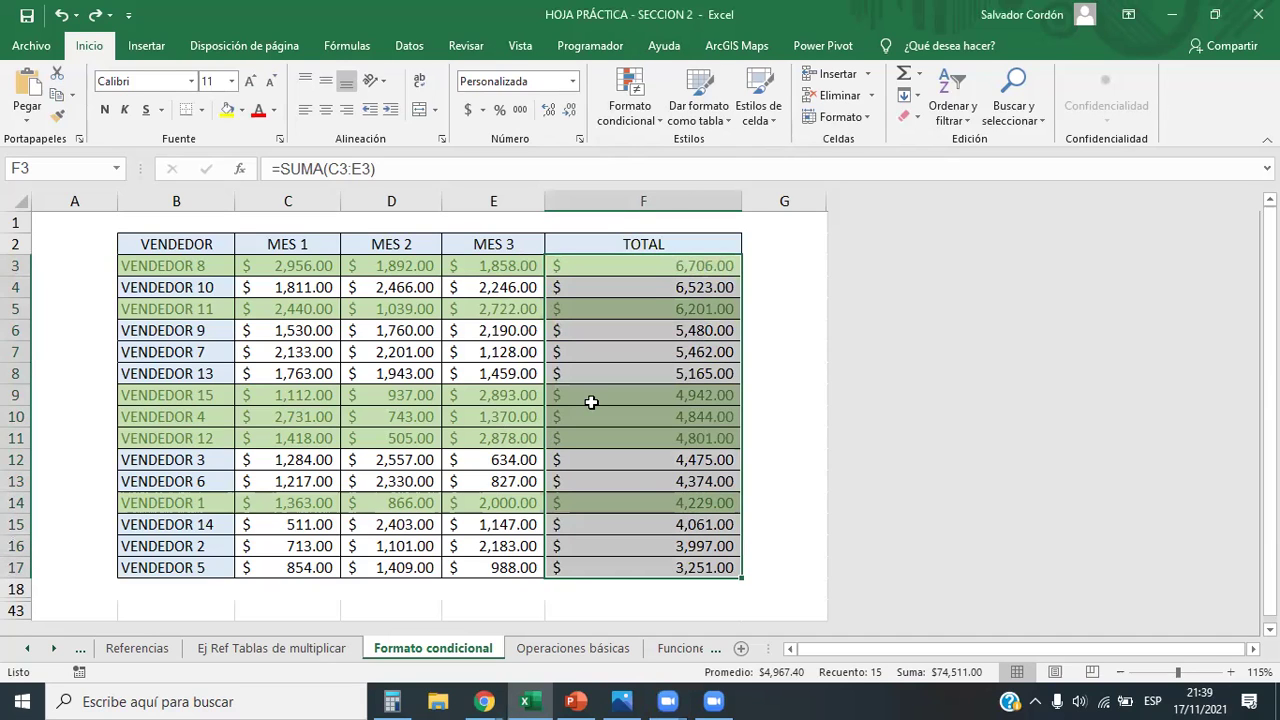
Switch to Chrome and read lesson 2.6 on defining names for cells and cell ranges
mouse_move(481, 701)
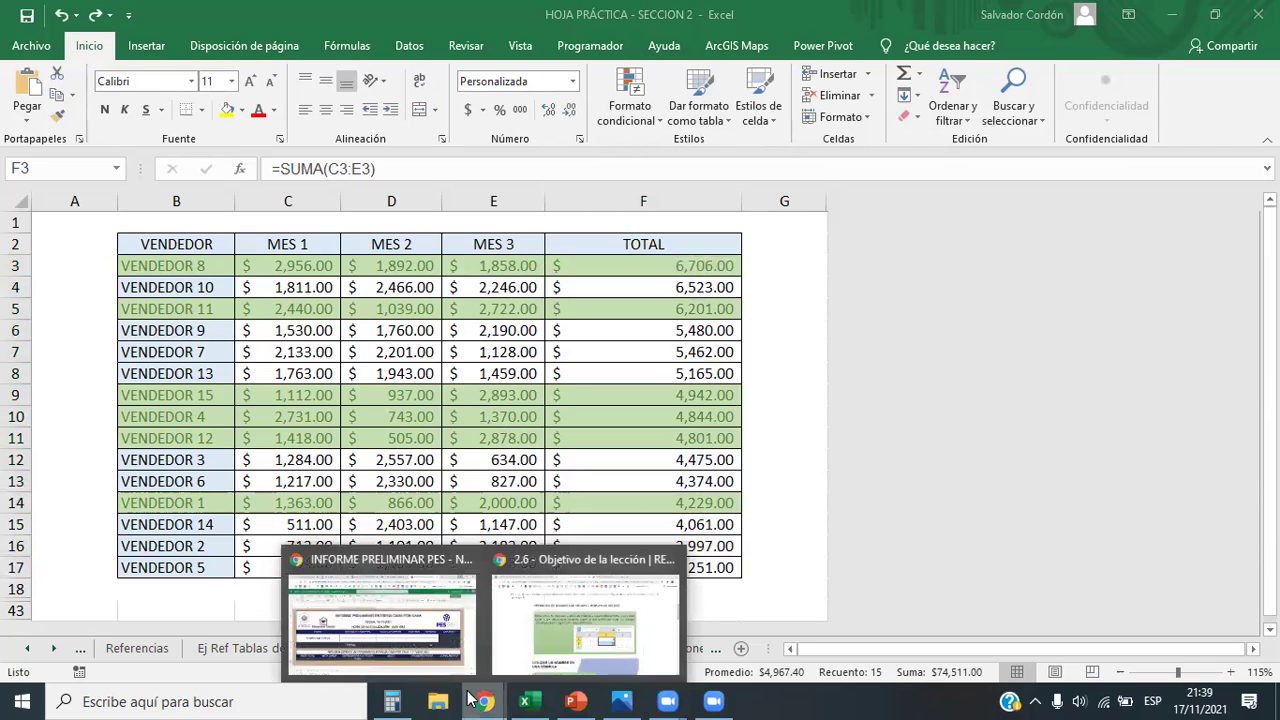
left_click(590, 620)
scroll(620, 337, "up", 1)
scroll(617, 354, "down", 2)
scroll(617, 357, "up", 1)
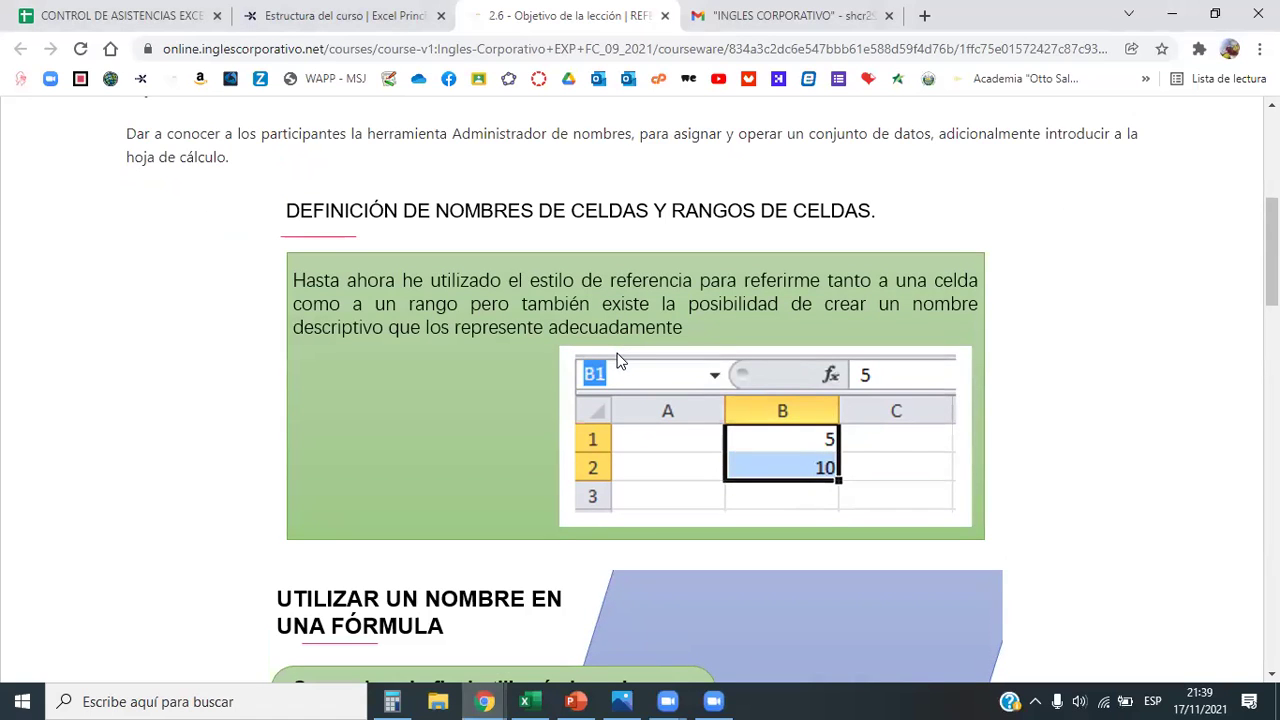
scroll(617, 360, "down", 3)
scroll(617, 365, "up", 5)
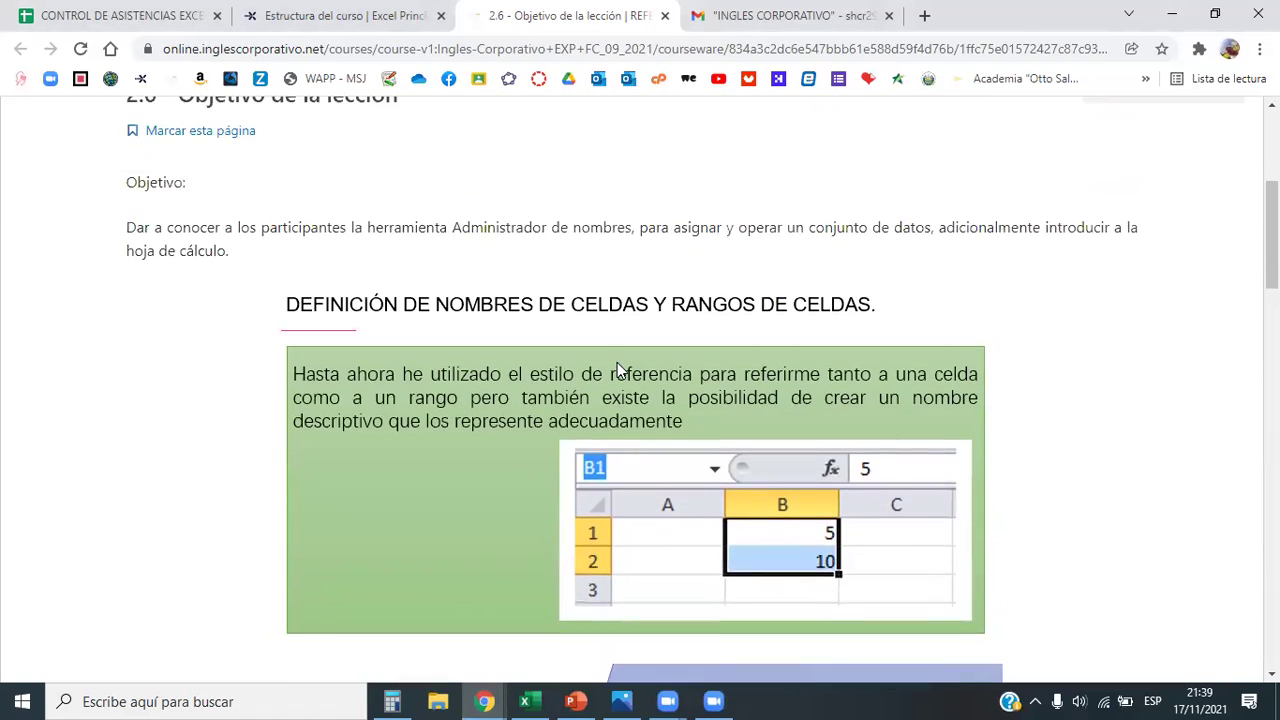
scroll(617, 368, "down", 1)
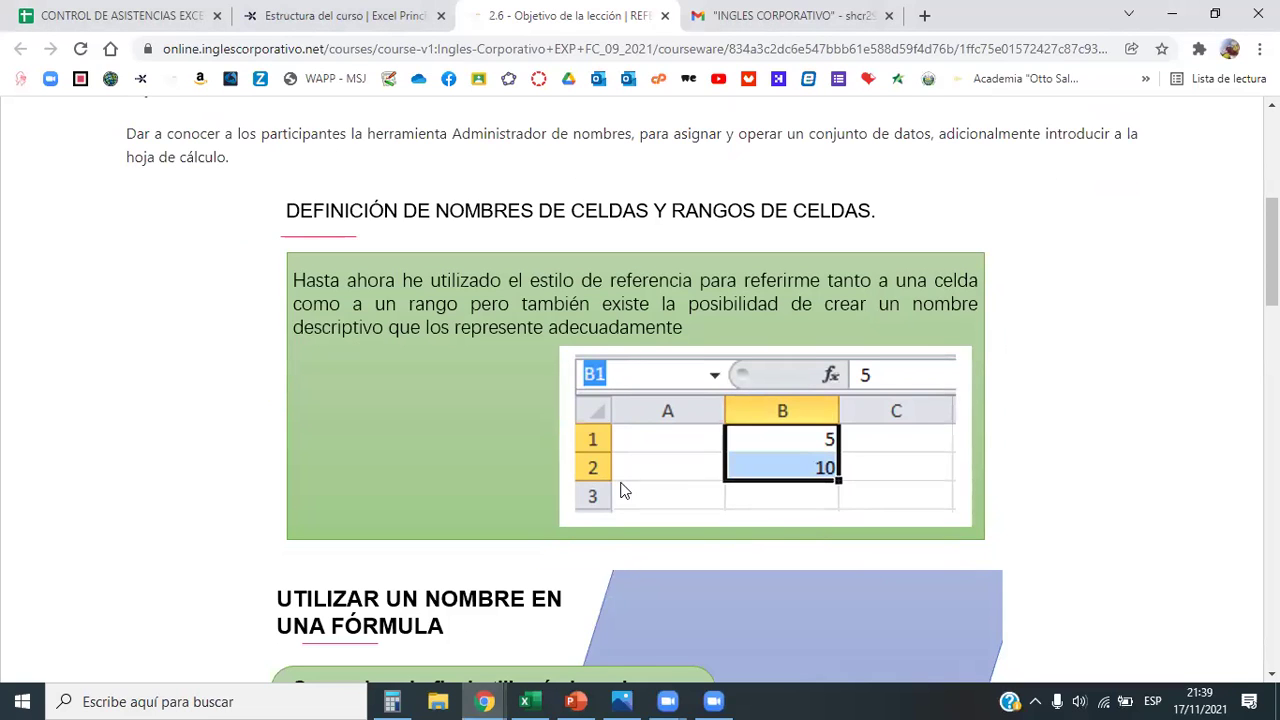
Return to Excel and clear the conditional formatting rules from the entire Formato condicional sheet
left_click(525, 701)
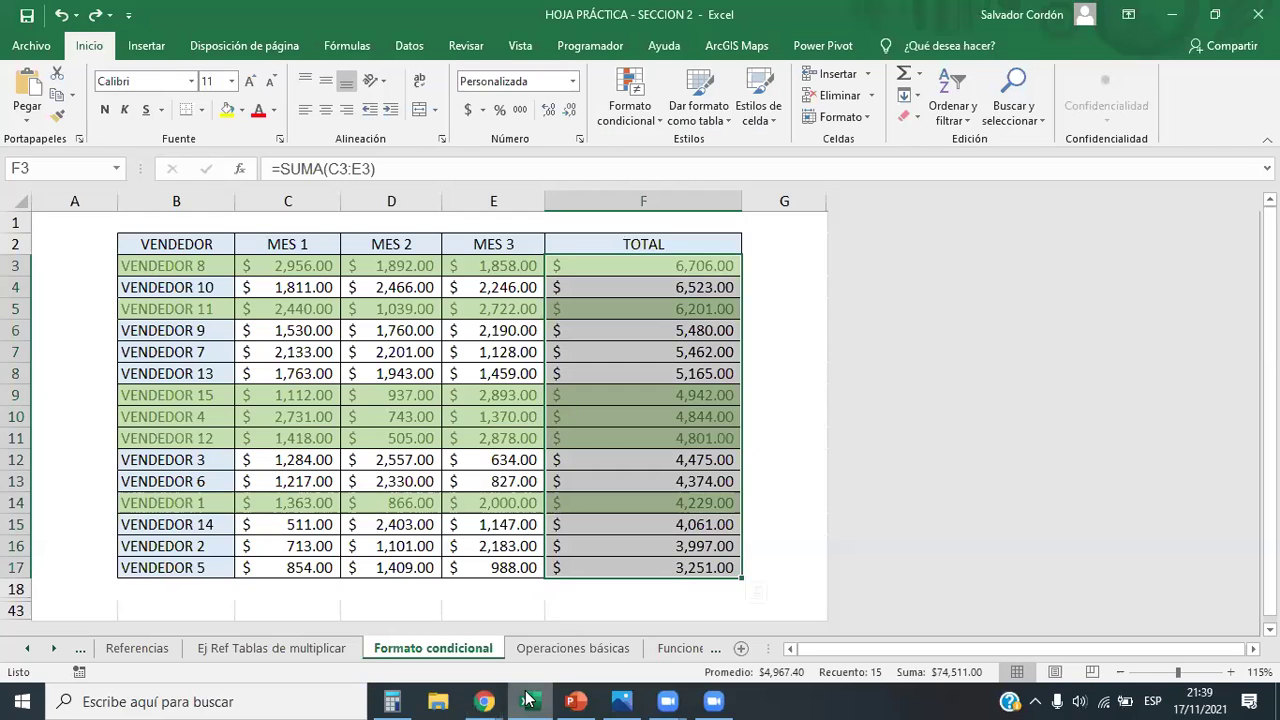
left_click(355, 487)
left_click(545, 650)
left_click(433, 648)
left_click_drag(654, 242, 700, 268)
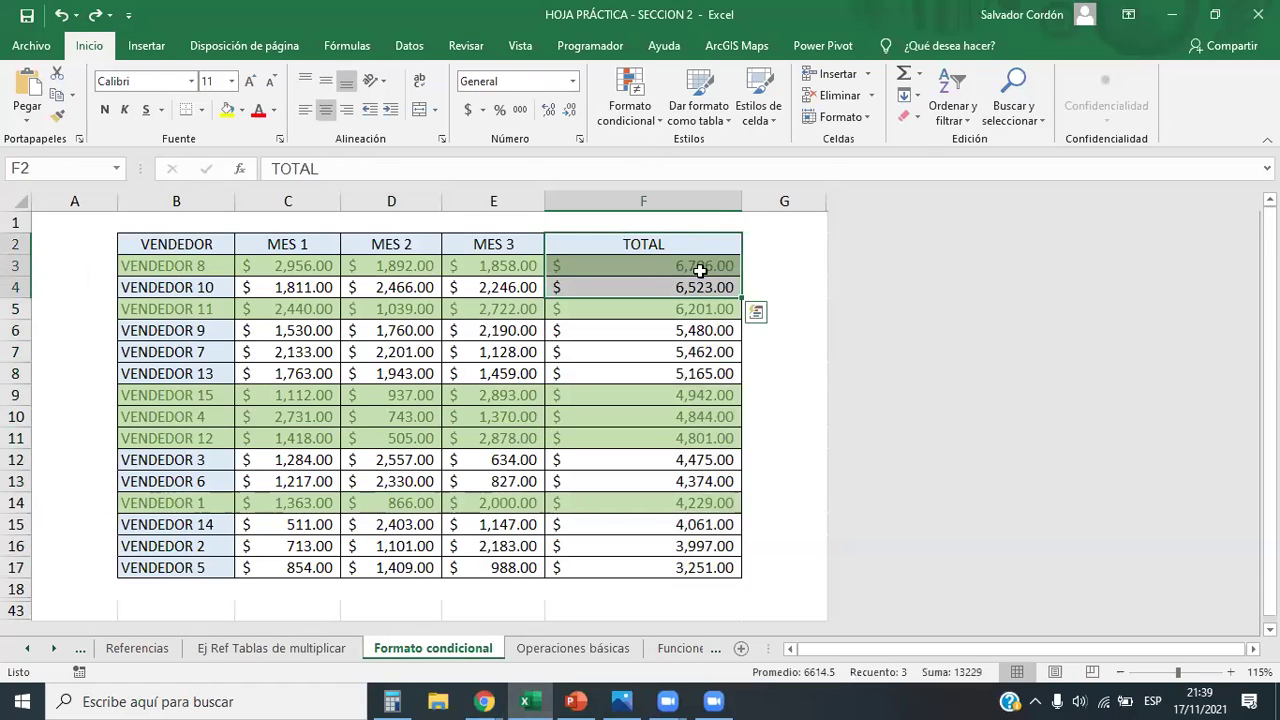
left_click(677, 262)
left_click(620, 90)
mouse_move(680, 372)
left_click(984, 397)
Fill the total formula of F3 down to F17
left_click(610, 392)
left_click(650, 266)
left_click_drag(741, 276, 670, 574)
left_click(386, 438)
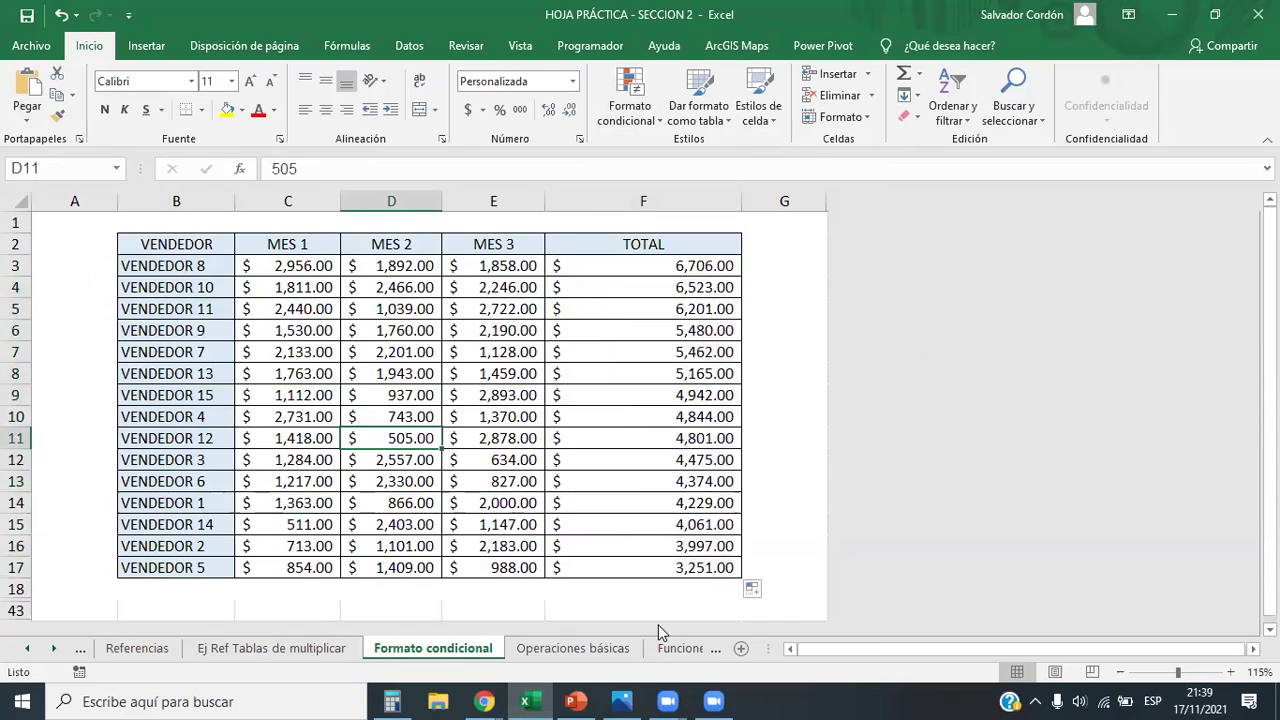
Add a new sheet and enter the headings A in C2 and B in E2
left_click(741, 648)
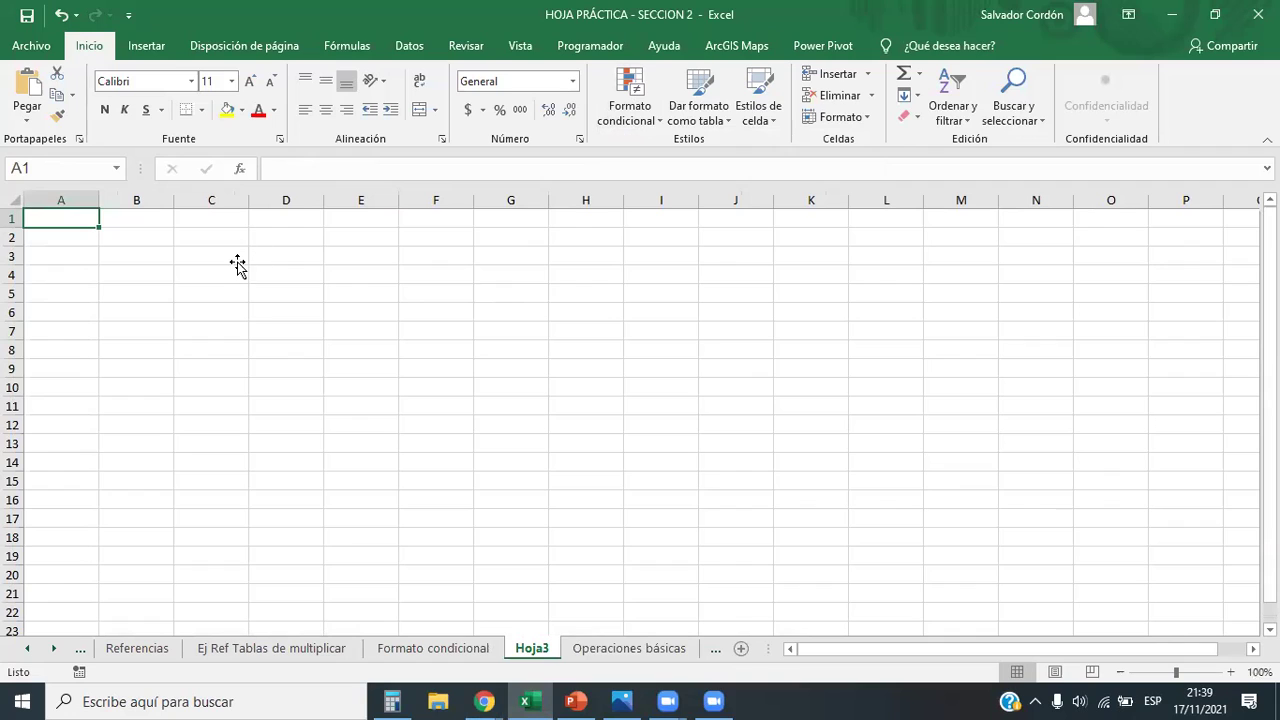
key("Right")
key("Right")
key("Down")
type("a")
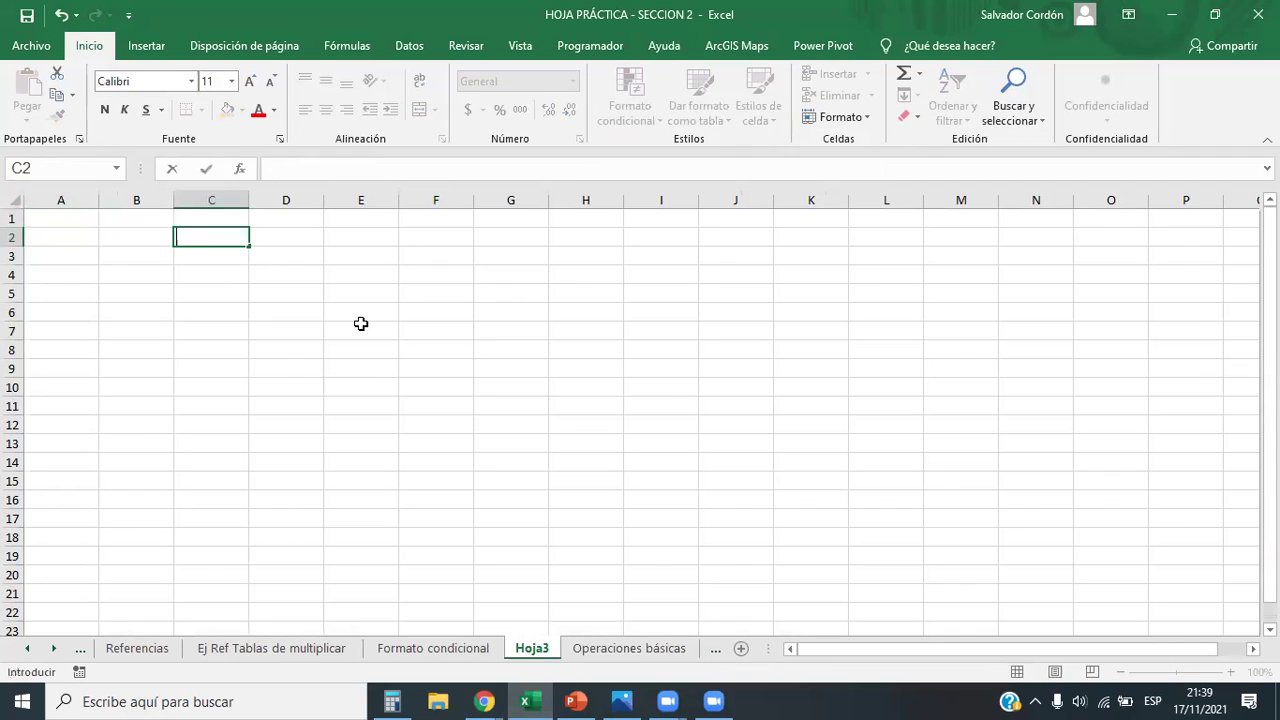
key("Right")
key("Right")
type("A")
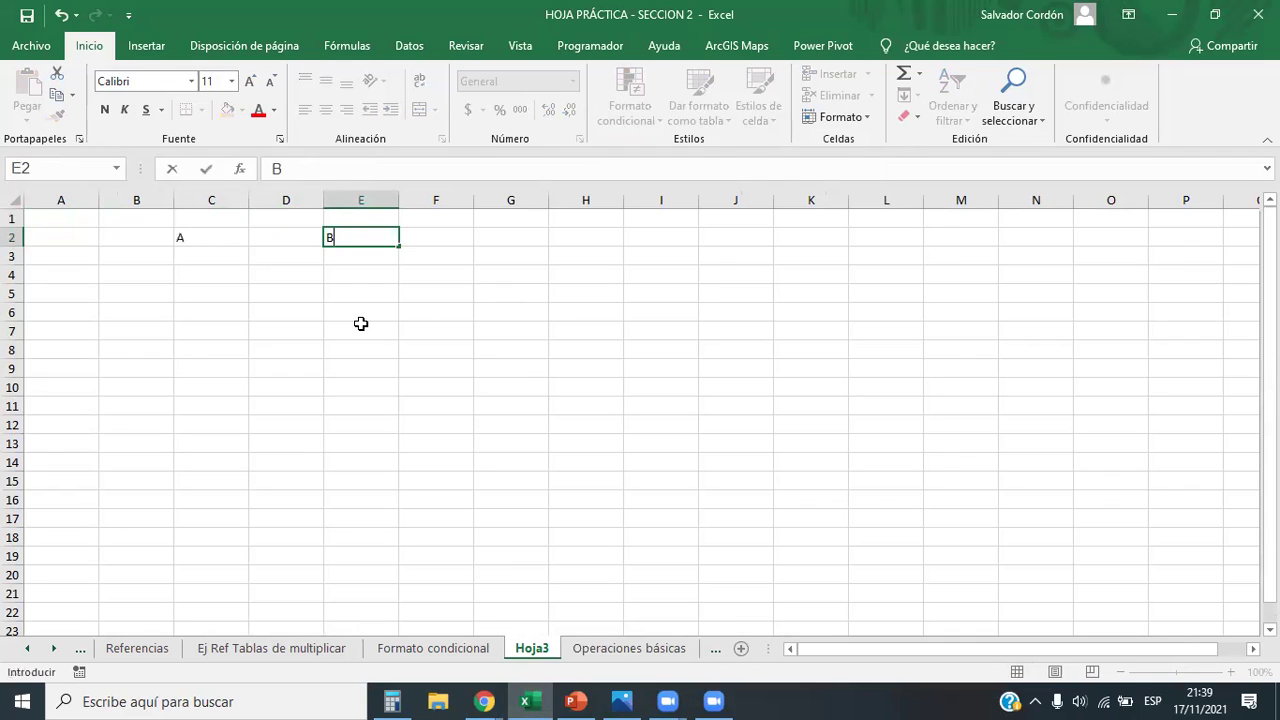
Enter the values 415, 453 and 147 under heading A in C3:C5
key("Down")
key("Left")
key("Left")
type("415")
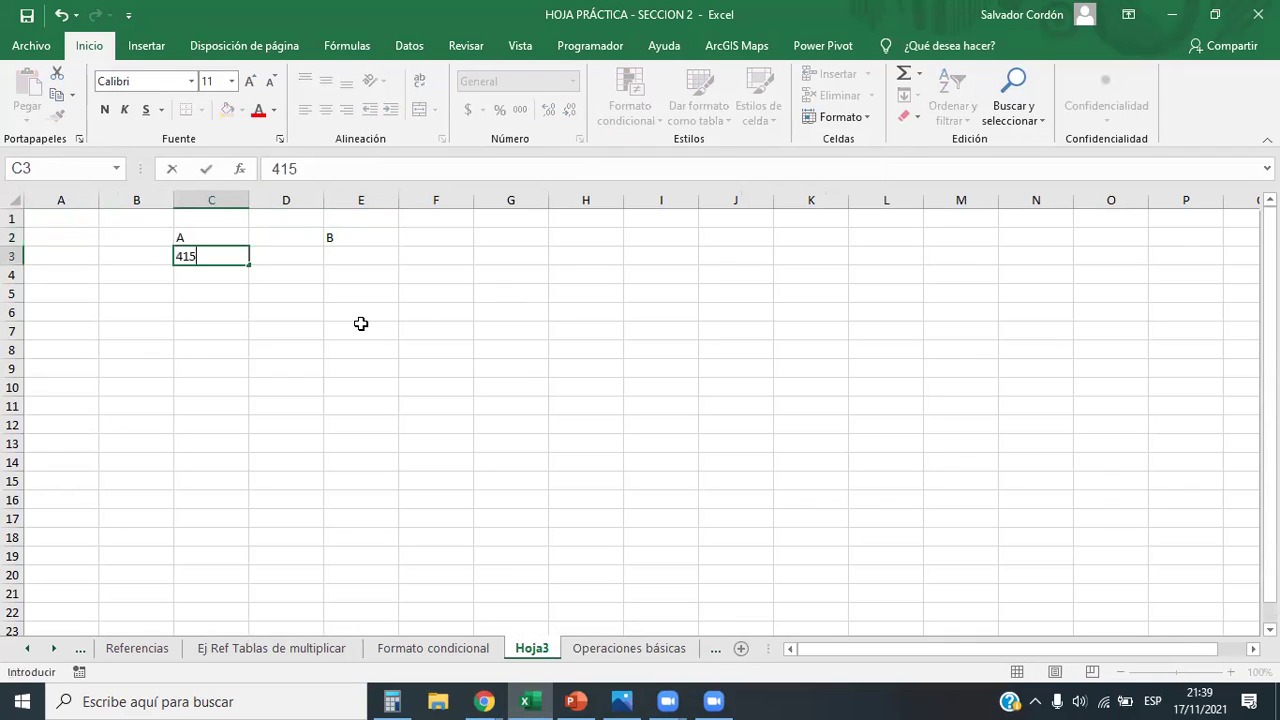
key("Return")
type("2432")
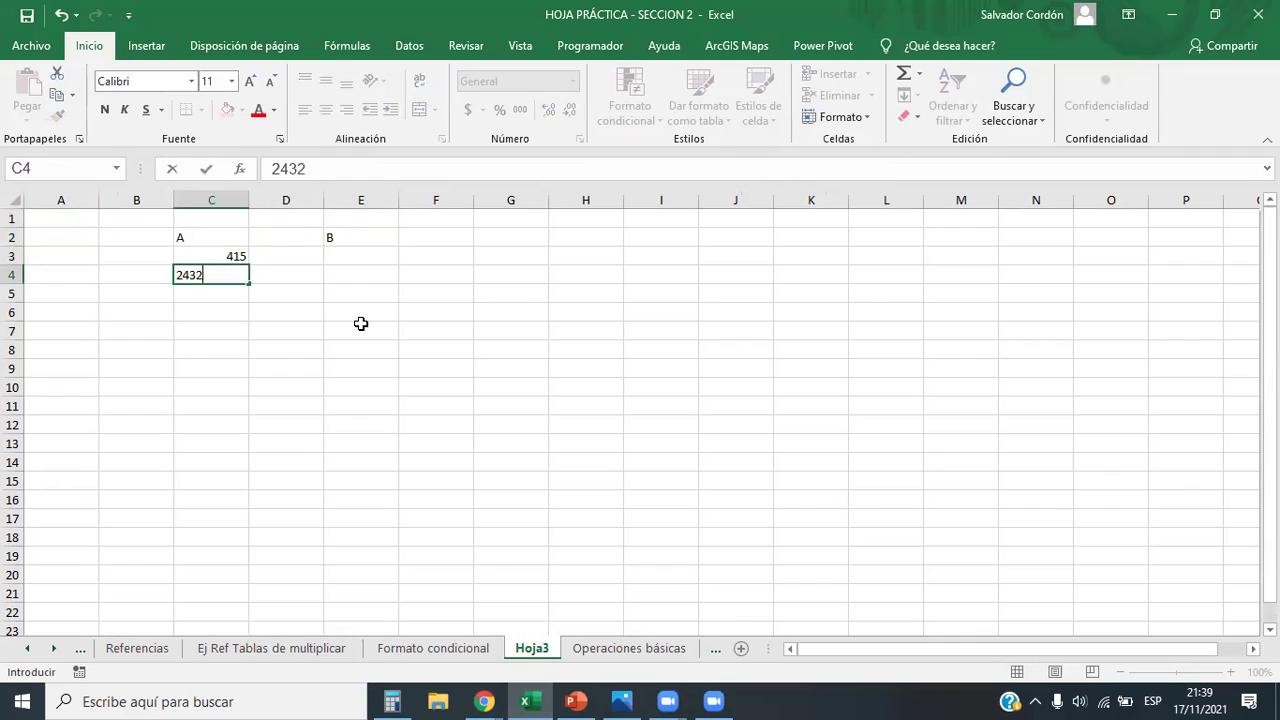
key("Return")
key("Up")
type("453")
key("Return")
type("147")
key("Return")
Enter the values 124, 475 and 684 under heading B in E3:E5
key("Up")
key("Right")
key("Right")
key("Up")
key("Up")
type("124")
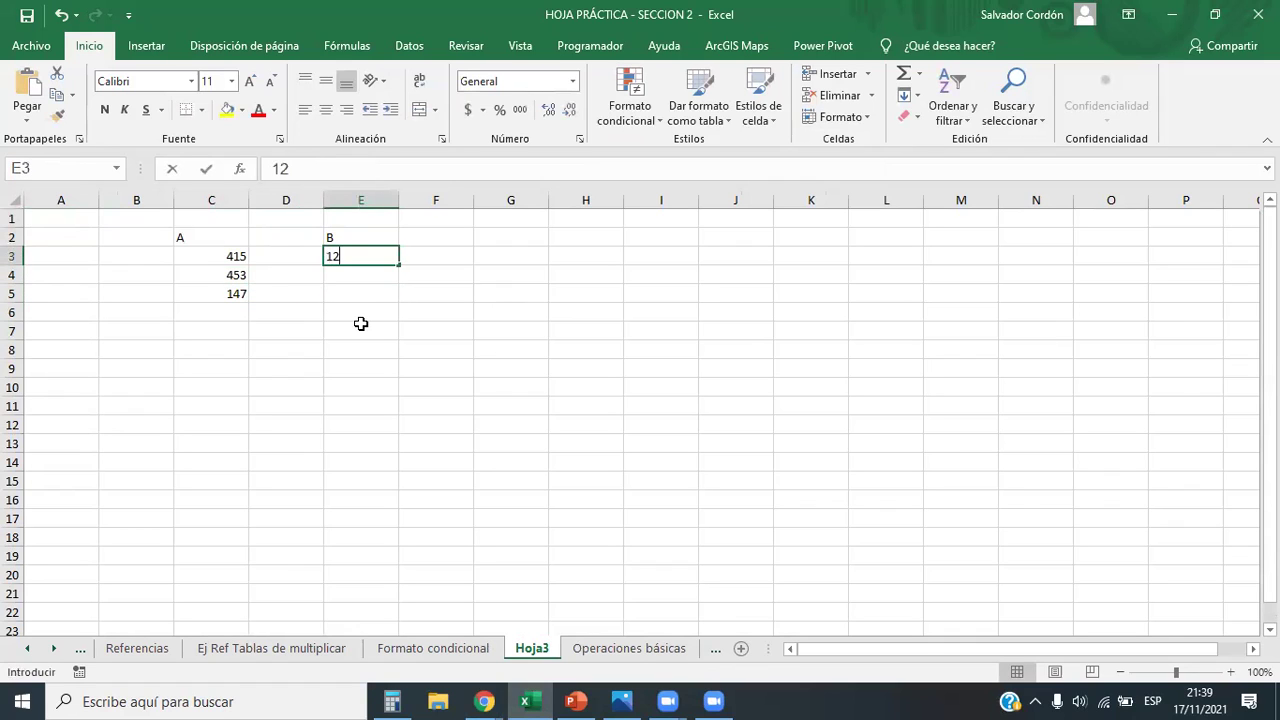
key("Return")
type("475")
key("Return")
type("684")
key("Return")
Center the contents of C2:E5 horizontally and align them to the middle vertically
left_click_drag(231, 235, 360, 295)
left_click(326, 109)
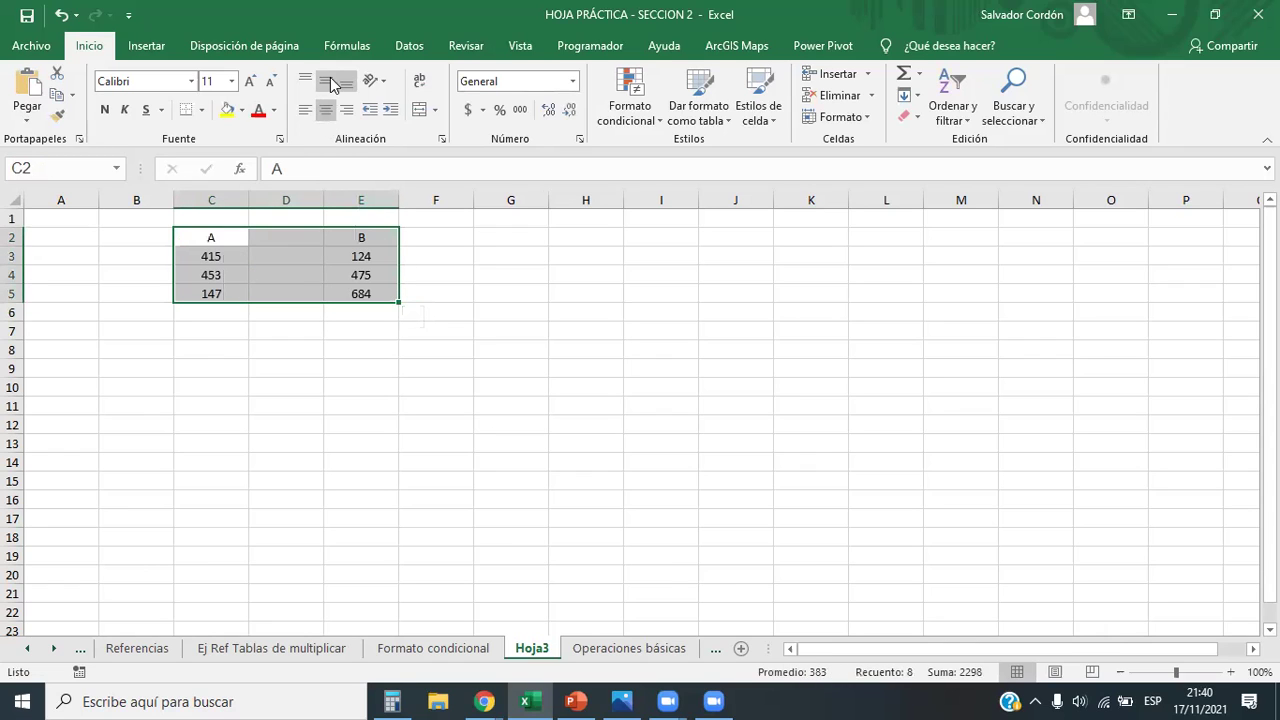
left_click(223, 354)
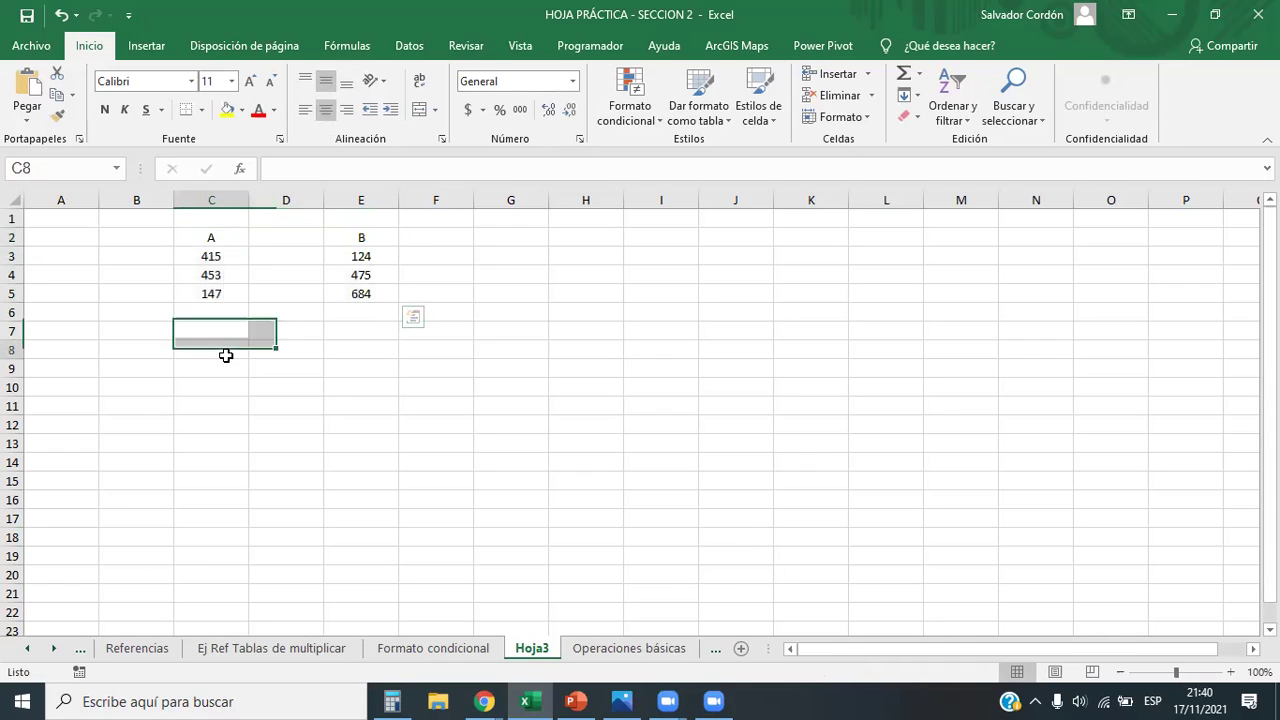
Examine the two separate data lists, A in C2:C5 and B in E2:E5, and the empty cells below them
left_click_drag(233, 239, 234, 297)
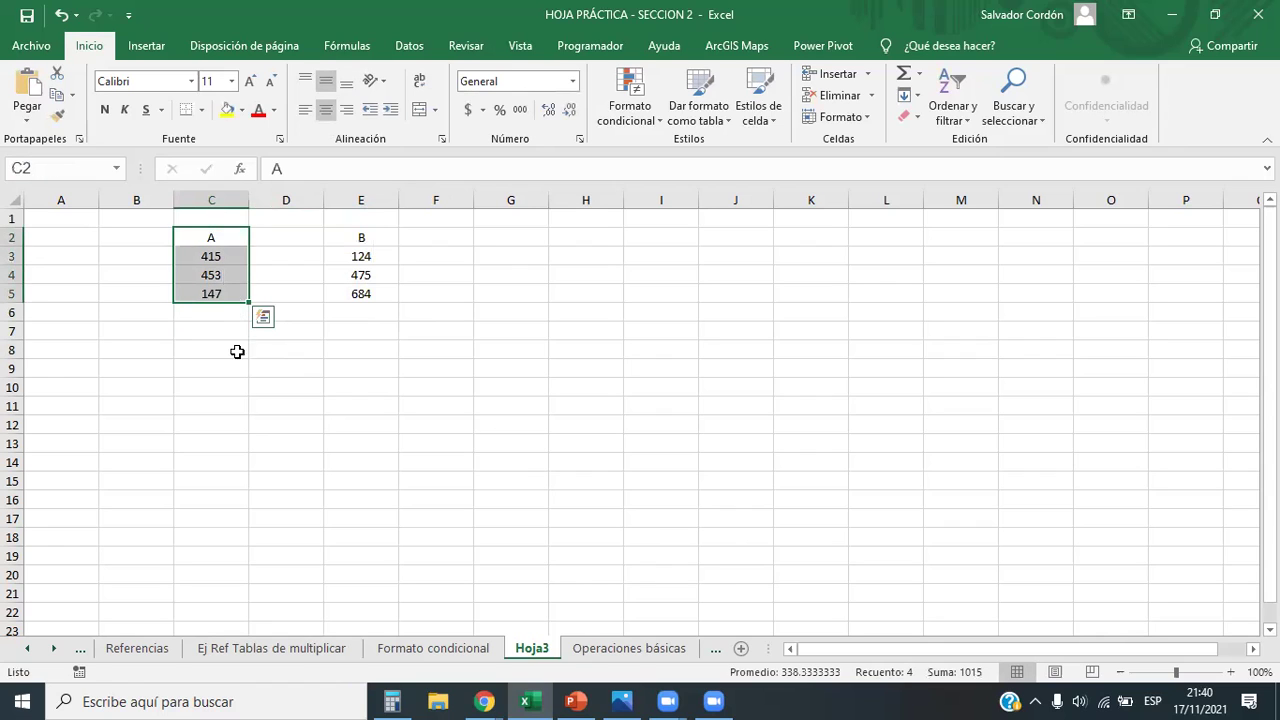
left_click_drag(385, 237, 378, 296)
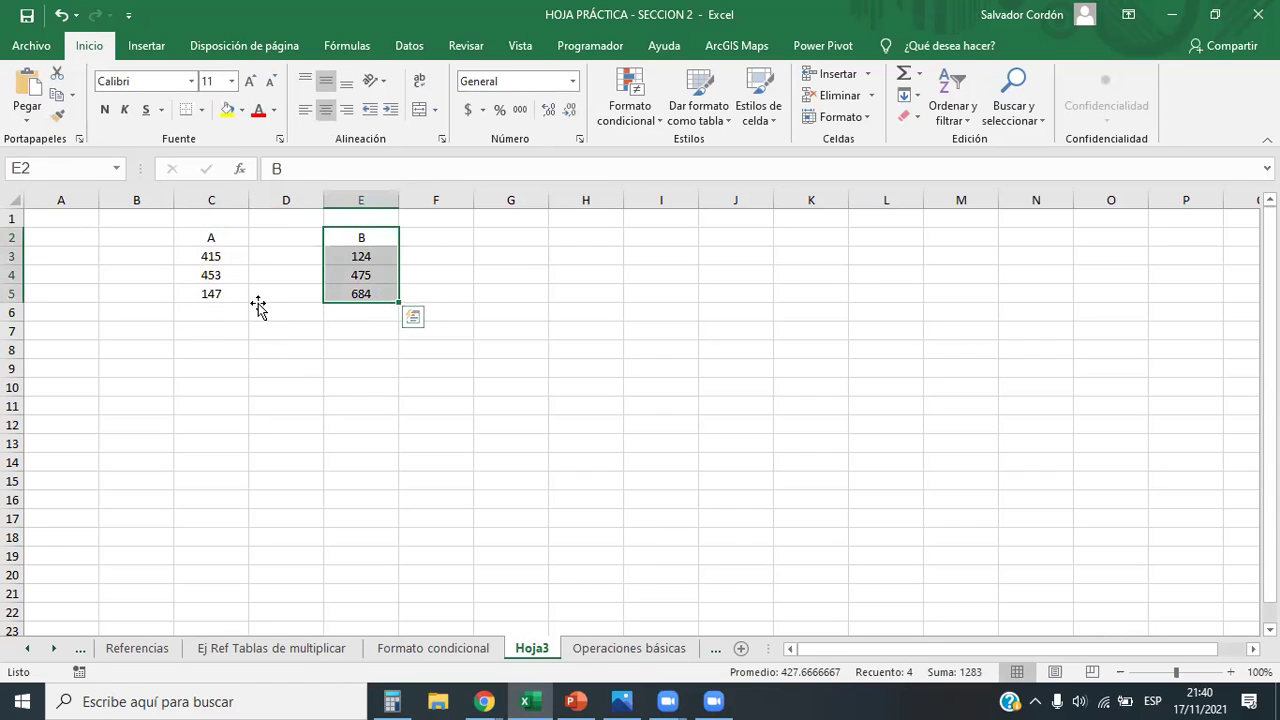
left_click(257, 309)
left_click_drag(217, 234, 224, 314)
left_click_drag(360, 237, 360, 315)
left_click_drag(215, 237, 220, 295)
left_click_drag(361, 237, 365, 315)
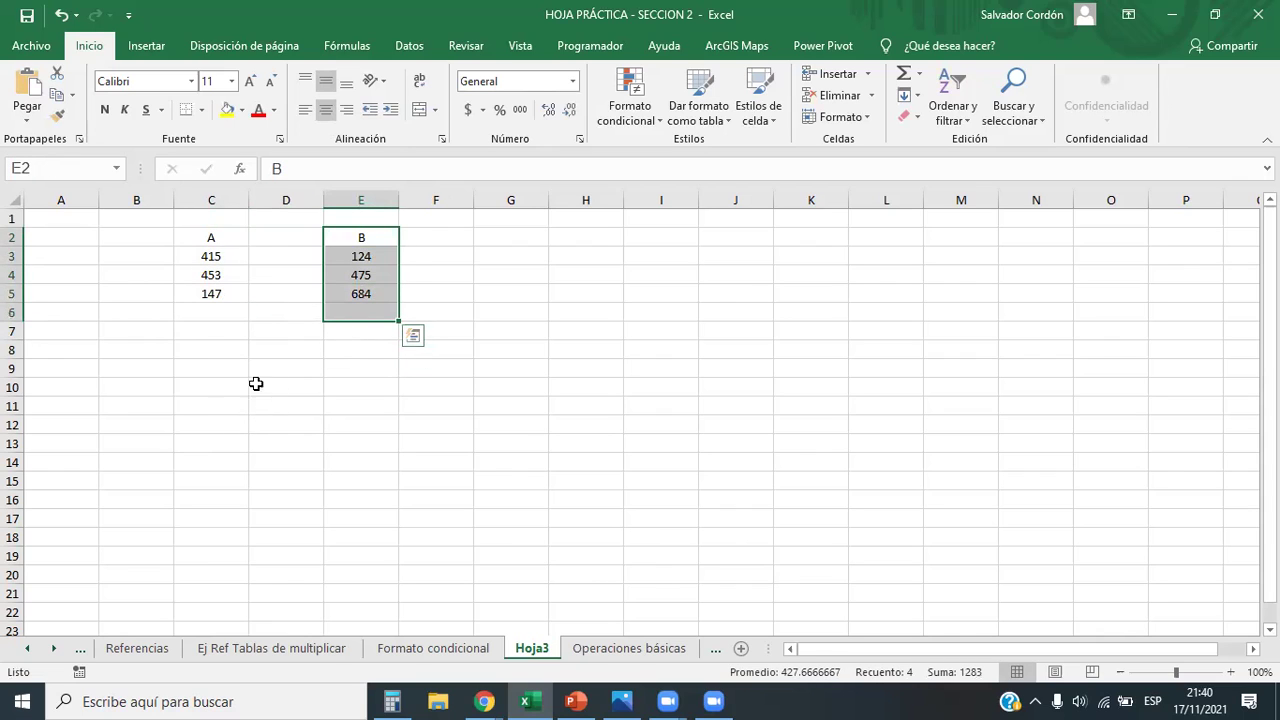
left_click(185, 385)
left_click(198, 349)
left_click(200, 335)
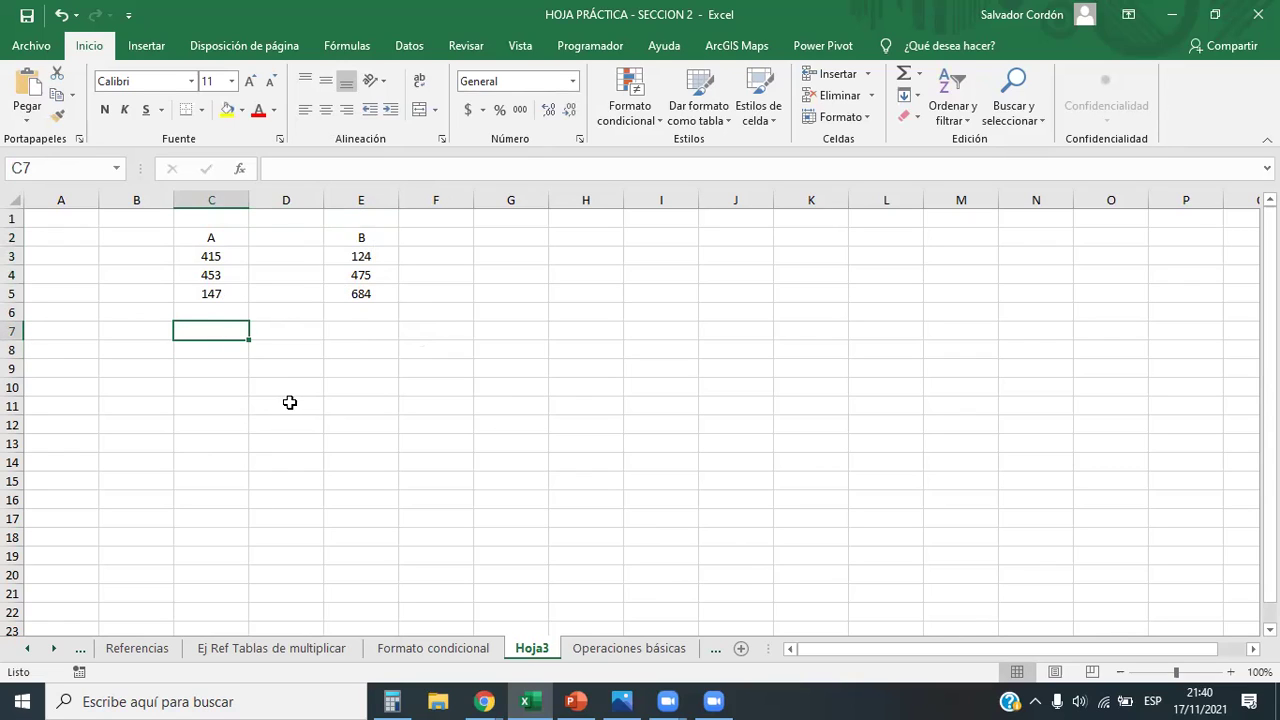
left_click_drag(237, 251, 237, 292)
left_click_drag(374, 254, 377, 292)
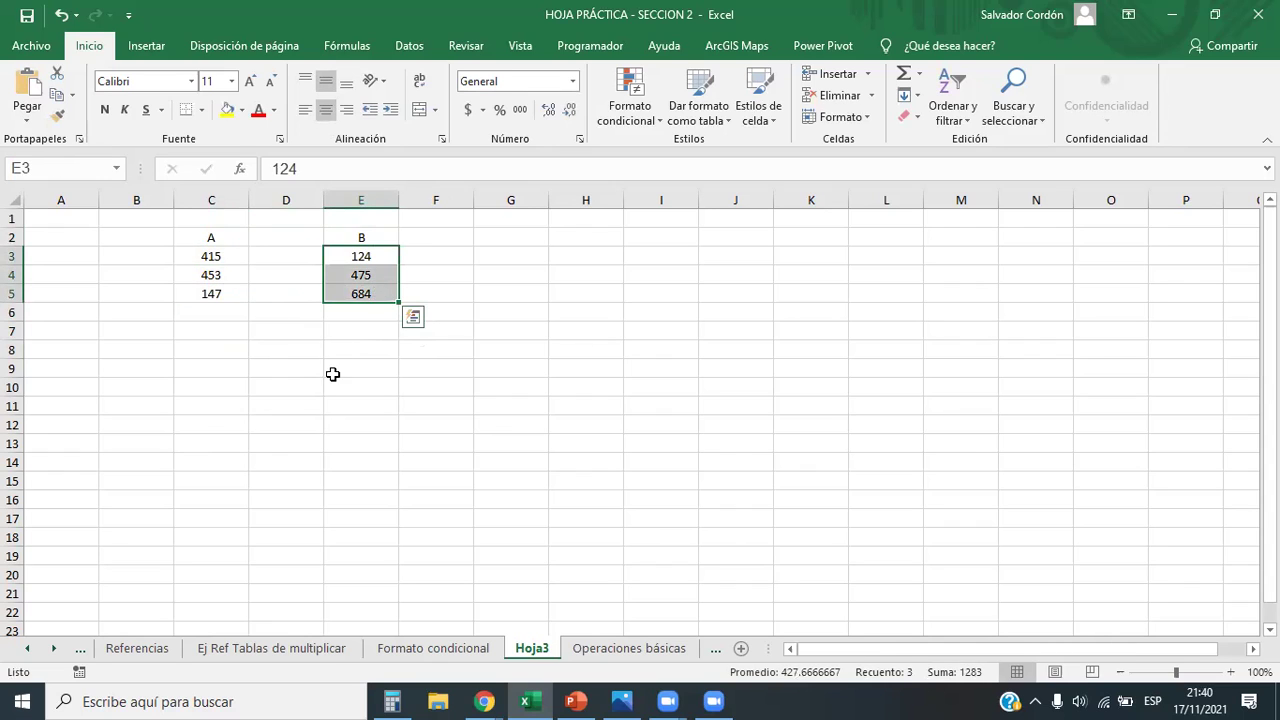
left_click(170, 330)
left_click(212, 313)
left_click(214, 346)
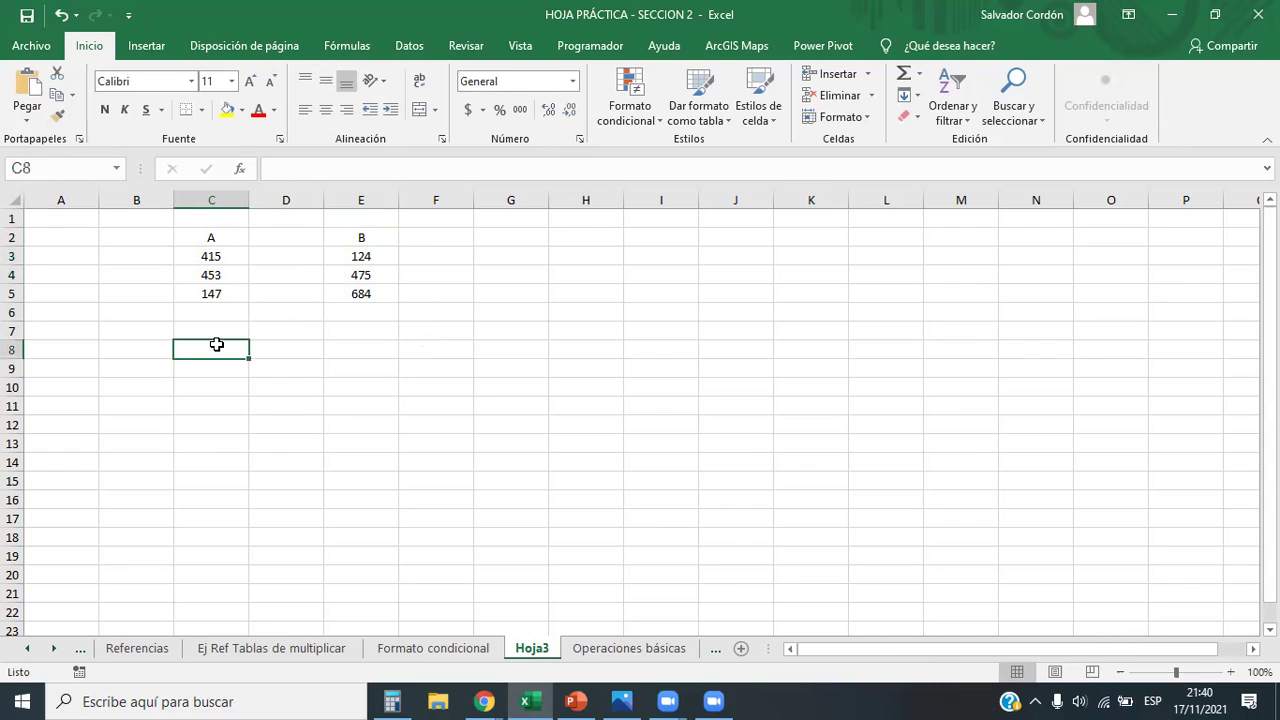
left_click(226, 232)
key("Down")
key("Down")
left_click(228, 258)
left_click_drag(220, 256, 230, 296)
left_click(768, 324)
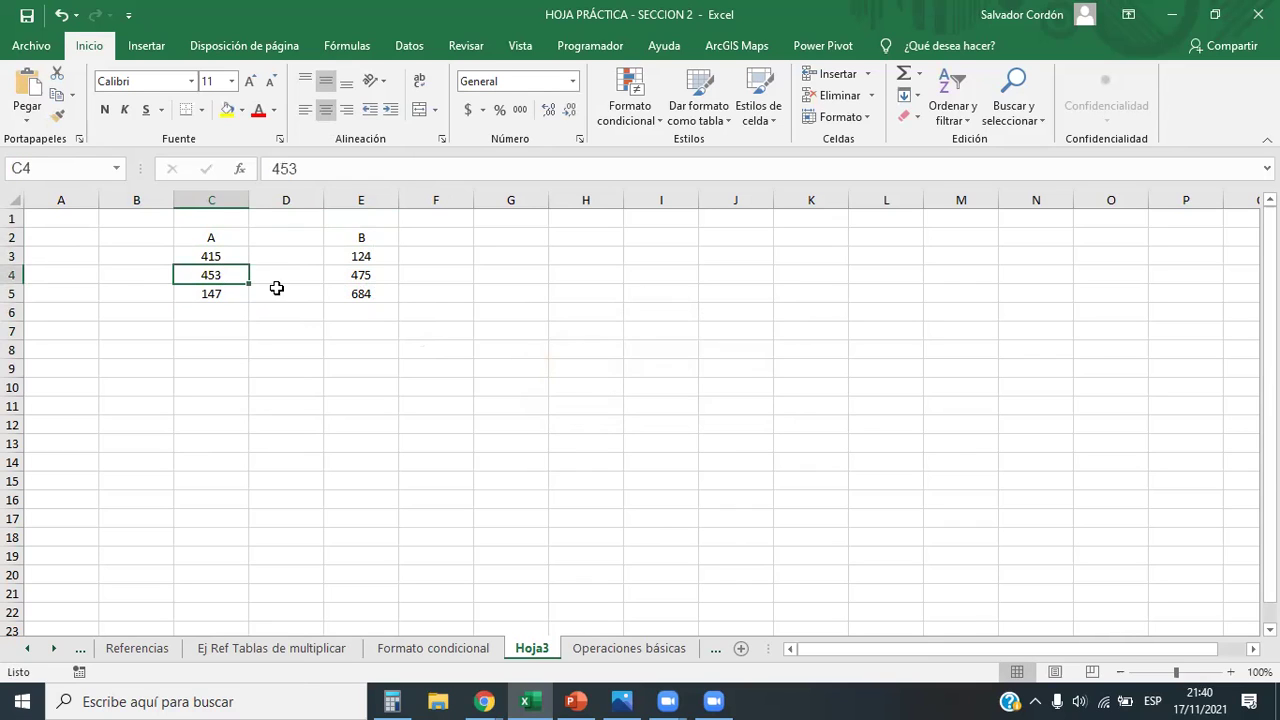
left_click_drag(238, 234, 375, 296)
left_click(372, 440)
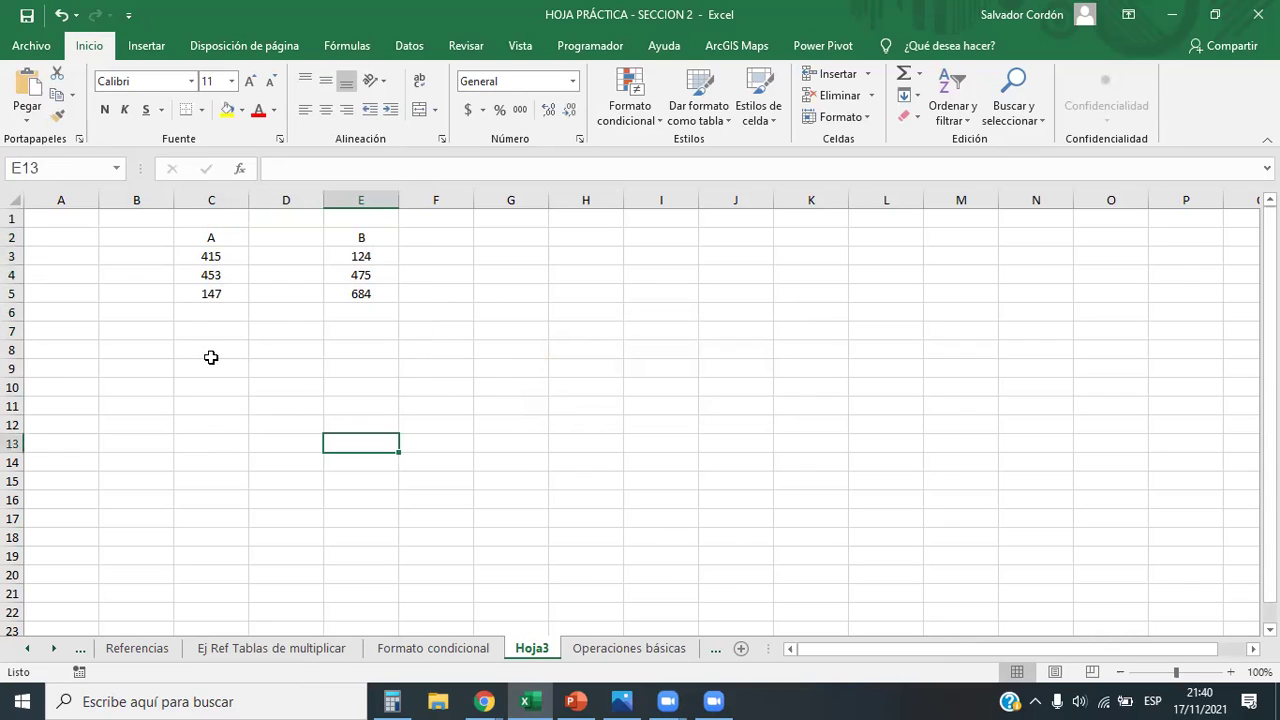
Start a SUMA formula in C8 with the list A values C3:C5 as its first argument
left_click(205, 350)
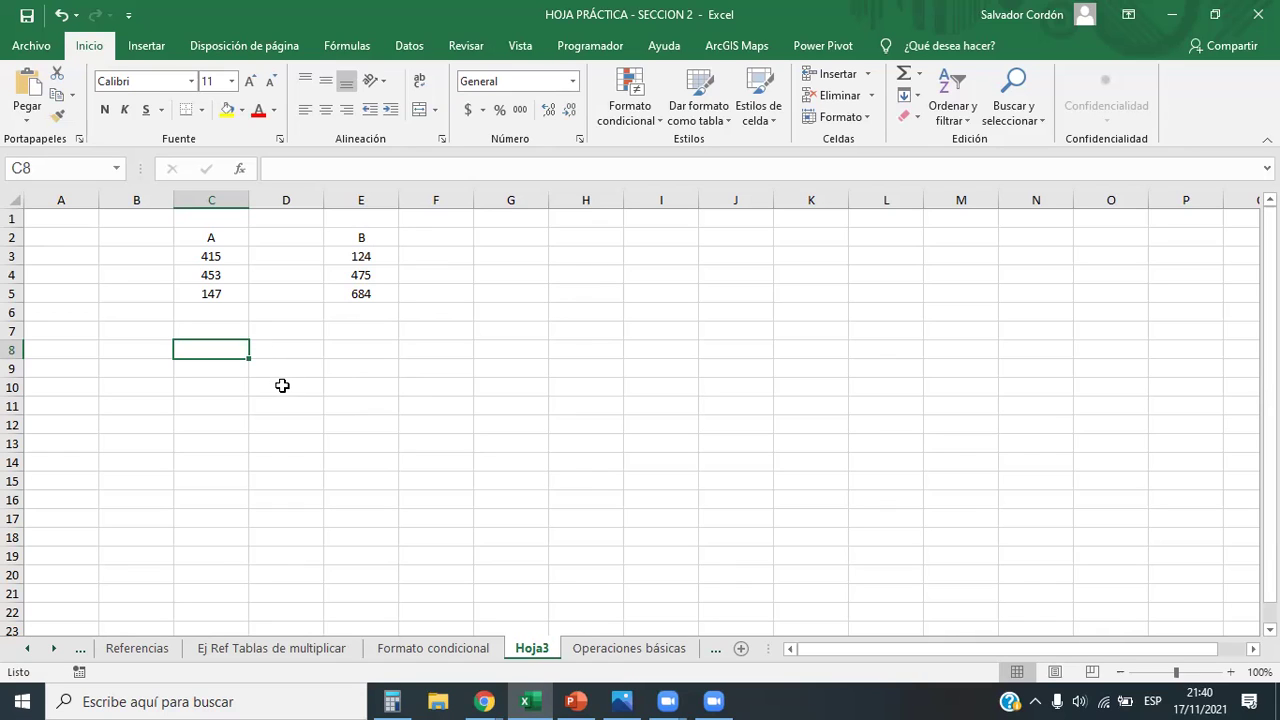
type("=suma")
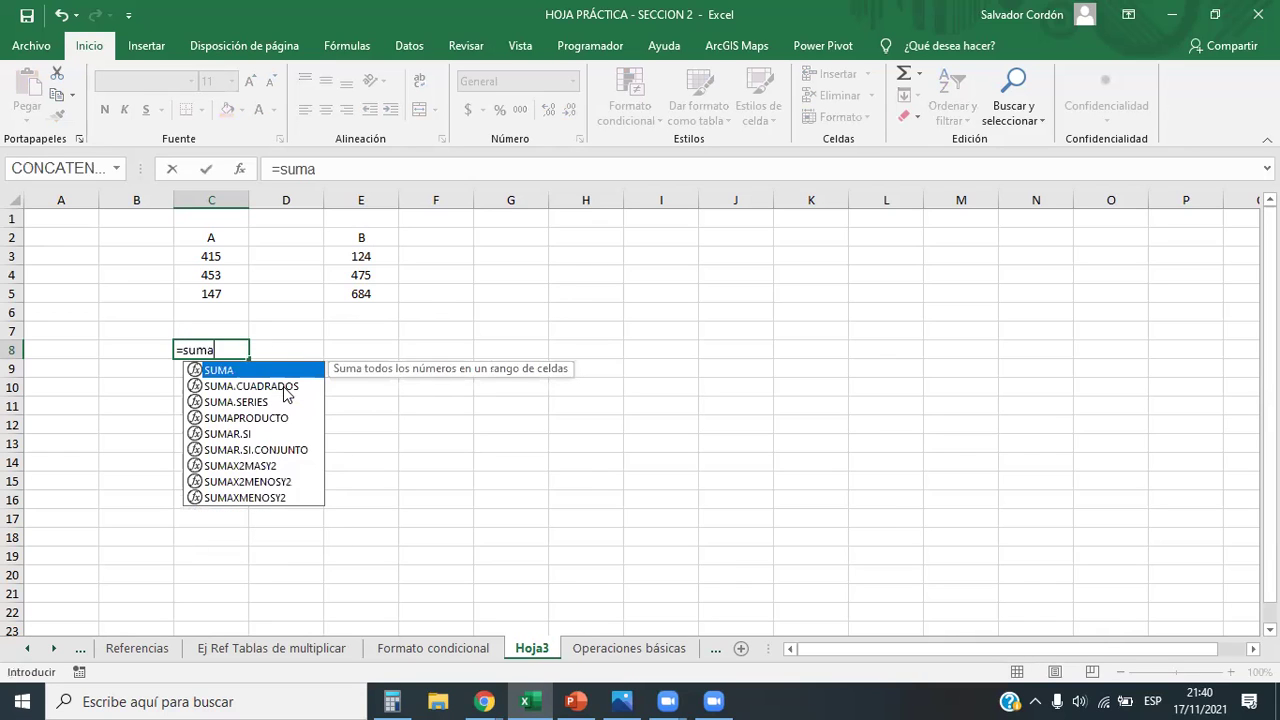
double_click(274, 375)
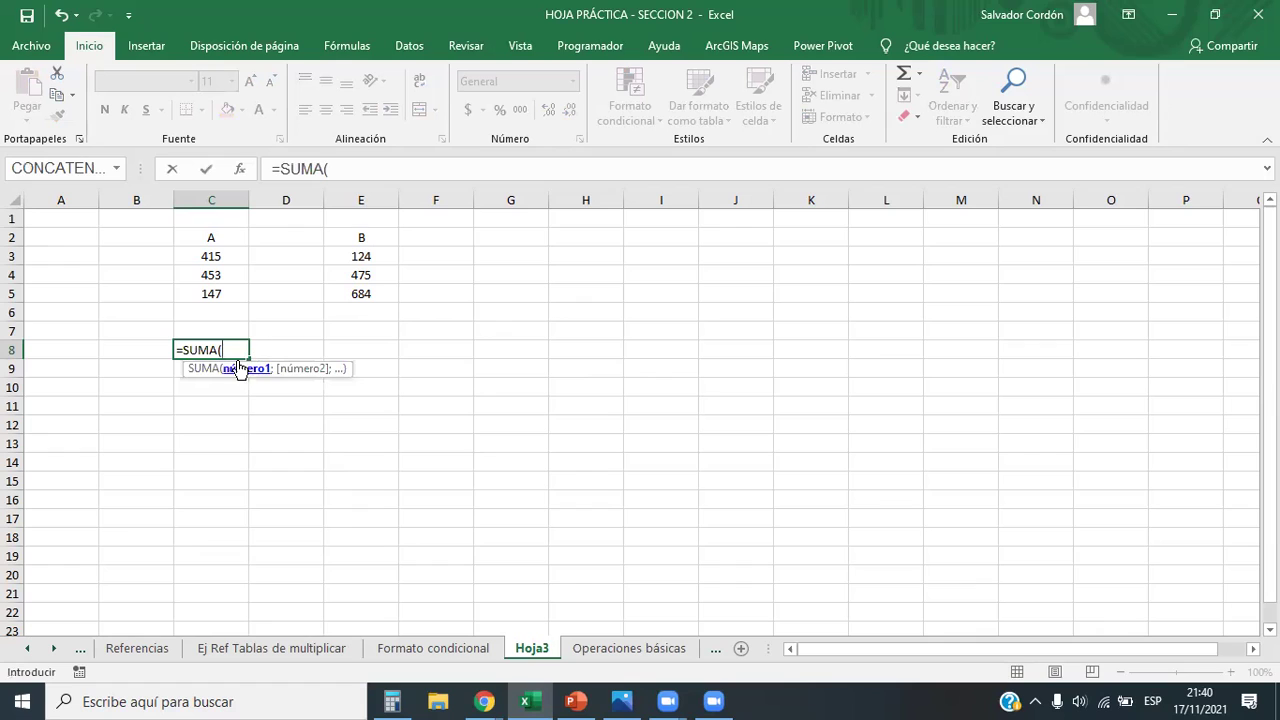
left_click_drag(229, 256, 243, 290)
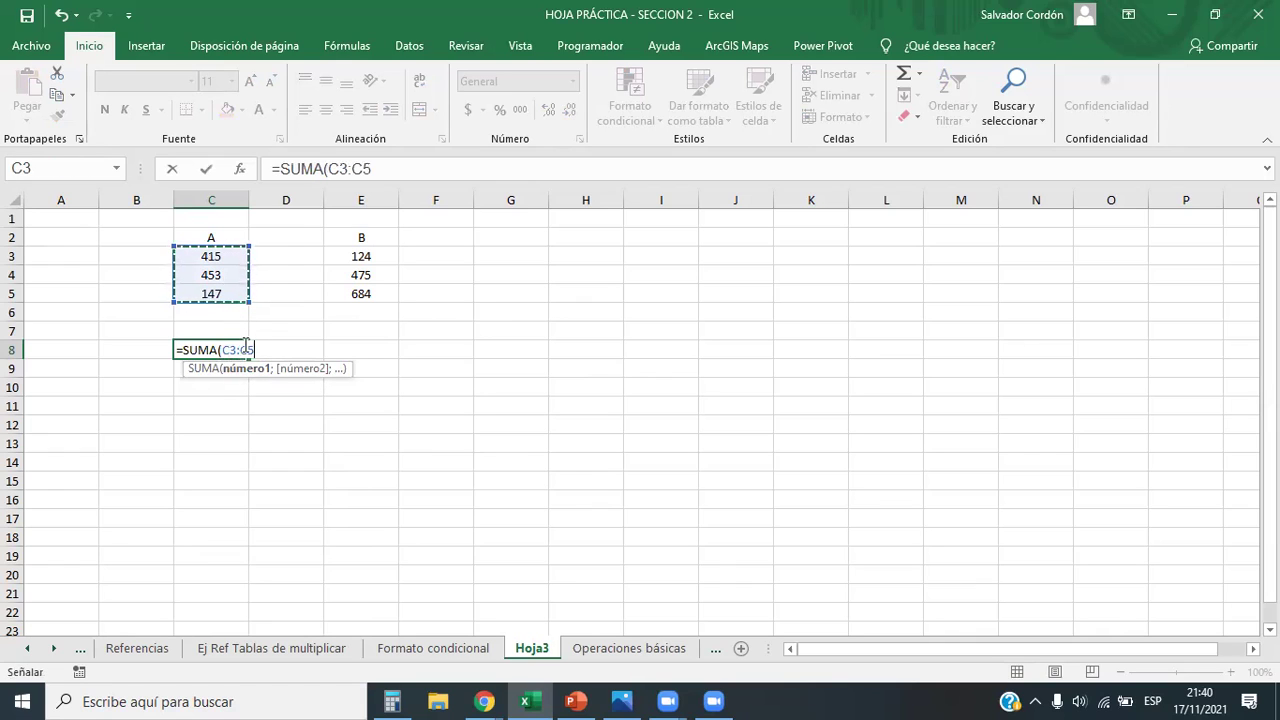
left_click(377, 255)
left_click_drag(379, 272, 380, 294)
left_click_drag(250, 257, 437, 323)
left_click(363, 243)
left_click_drag(369, 257, 205, 294)
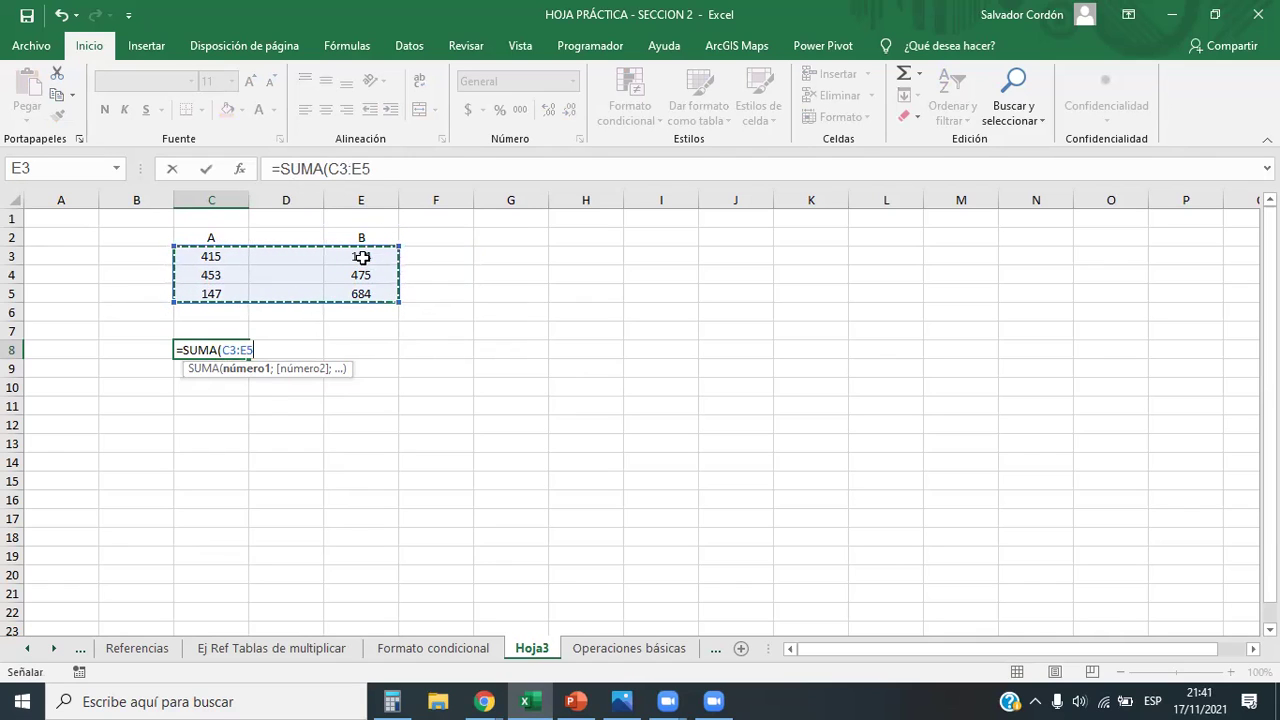
left_click(297, 292)
left_click_drag(178, 260, 240, 295)
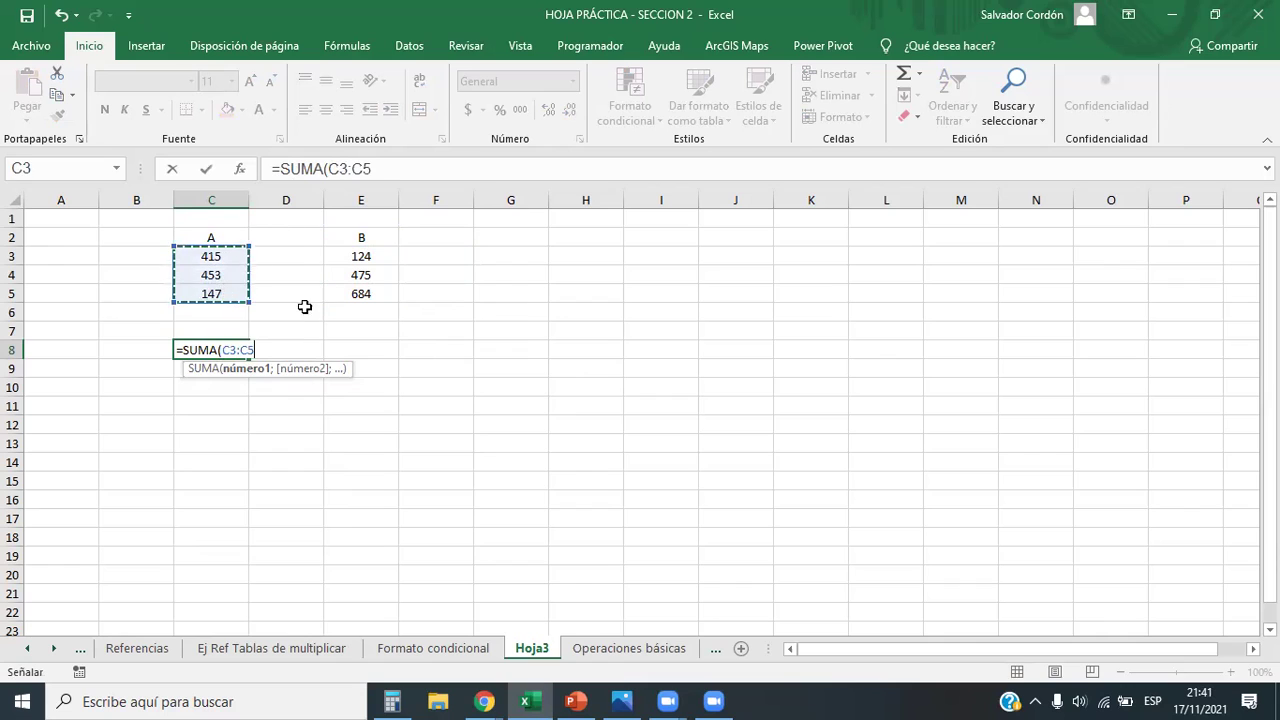
Add the list B values E3:E5 as the second SUMA argument and complete the formula =SUMA(C3:C5;E3:E5) in C8
type(";")
left_click_drag(366, 259, 366, 291)
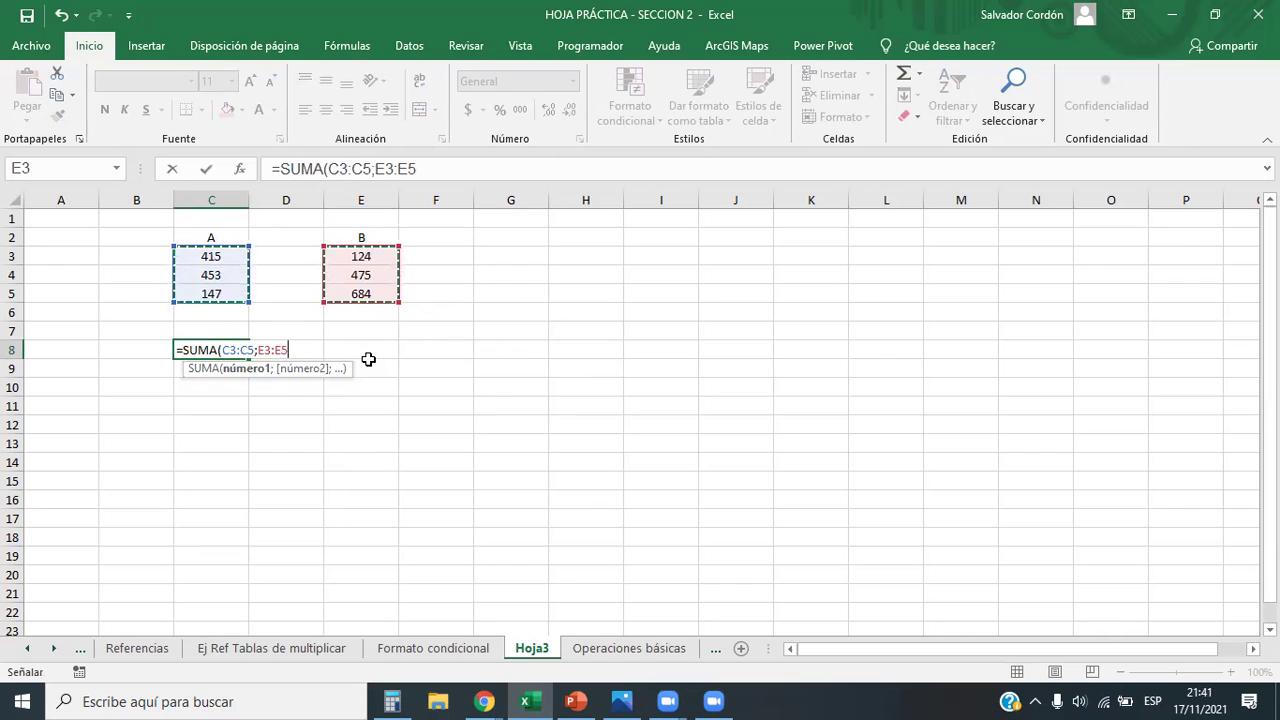
type(")")
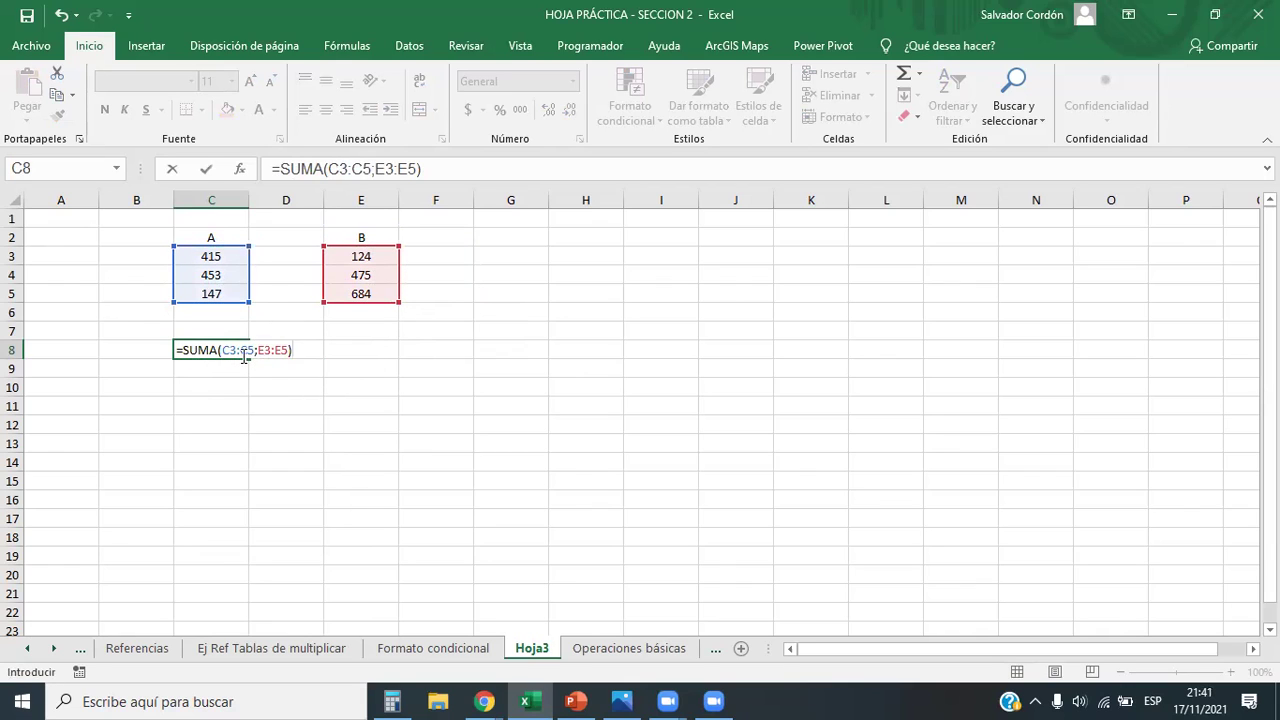
key("Return")
key("Down")
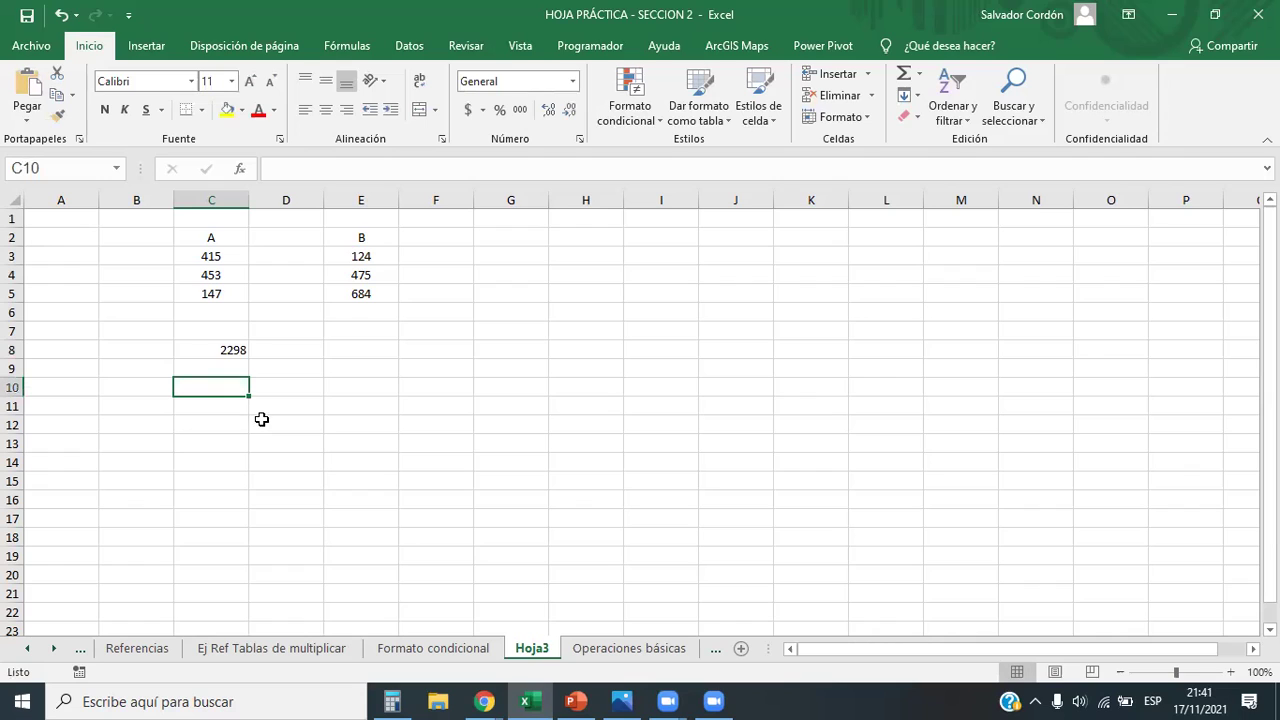
Examine lists A and B, in C2:C5 and E2:E5, as the separate ranges summed in C8
left_click_drag(237, 242, 243, 294)
left_click_drag(354, 246, 368, 293)
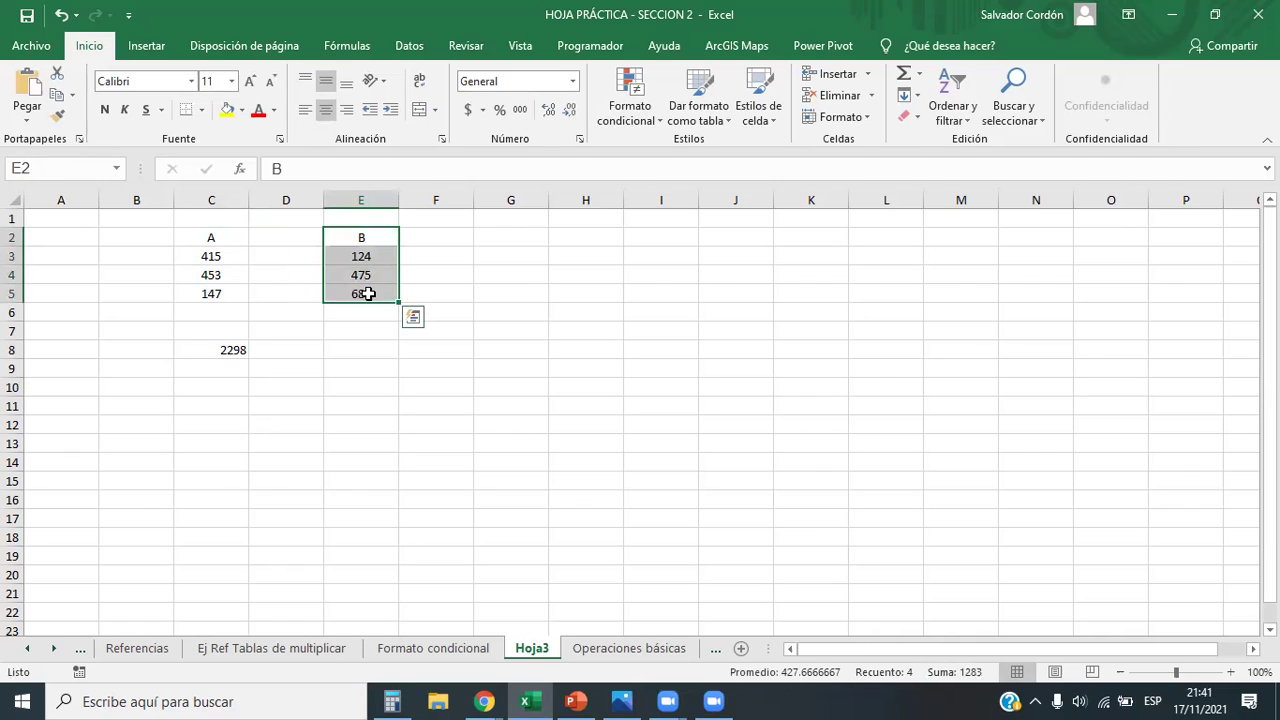
left_click_drag(231, 246, 238, 294)
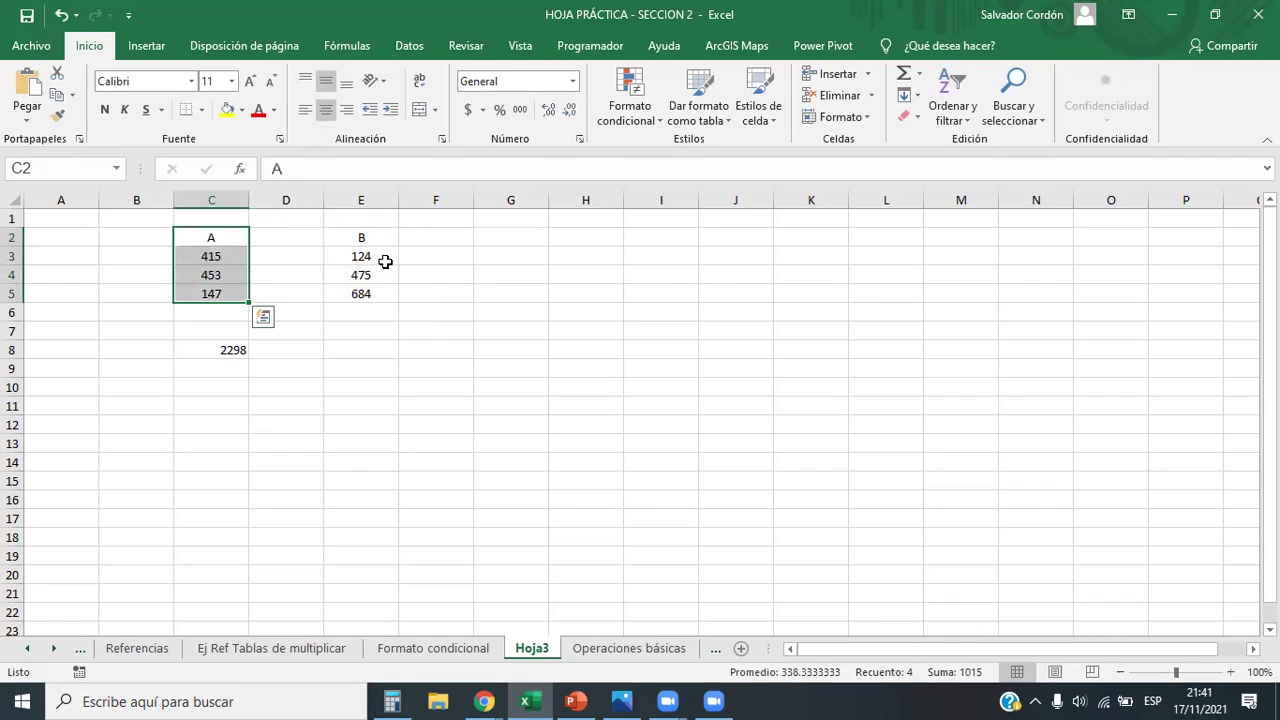
left_click_drag(378, 242, 375, 294)
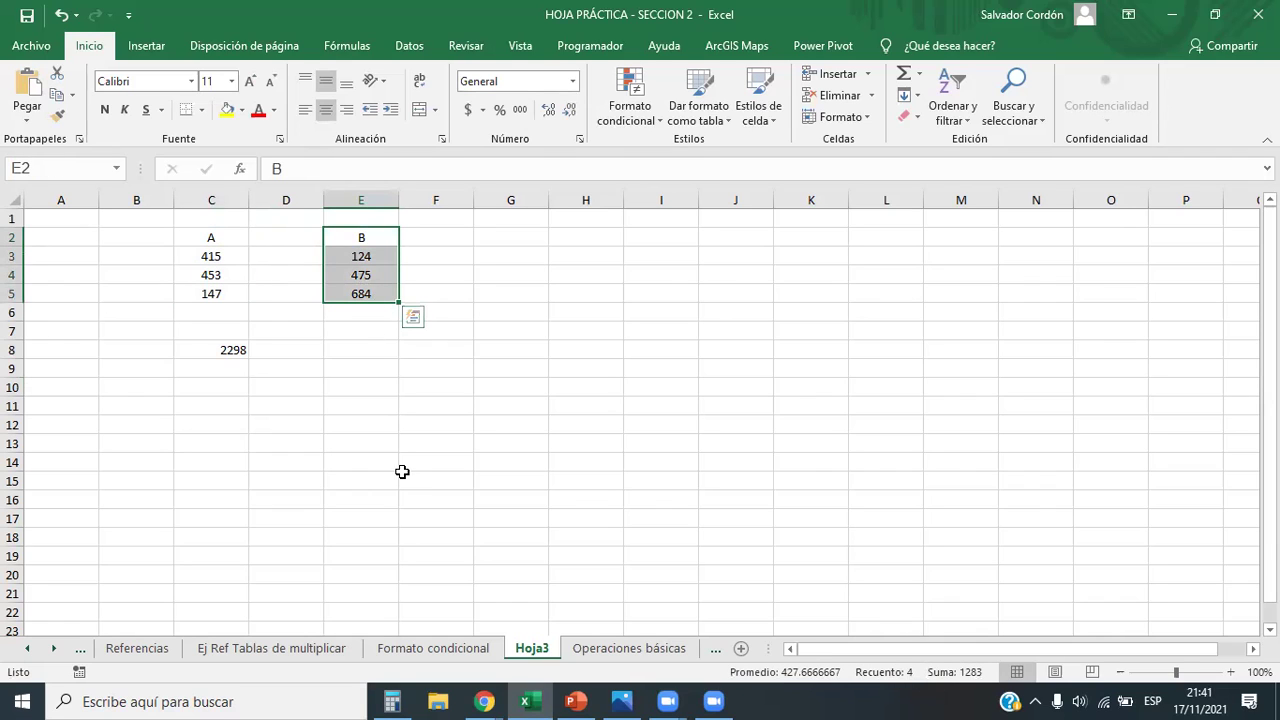
left_click(220, 389)
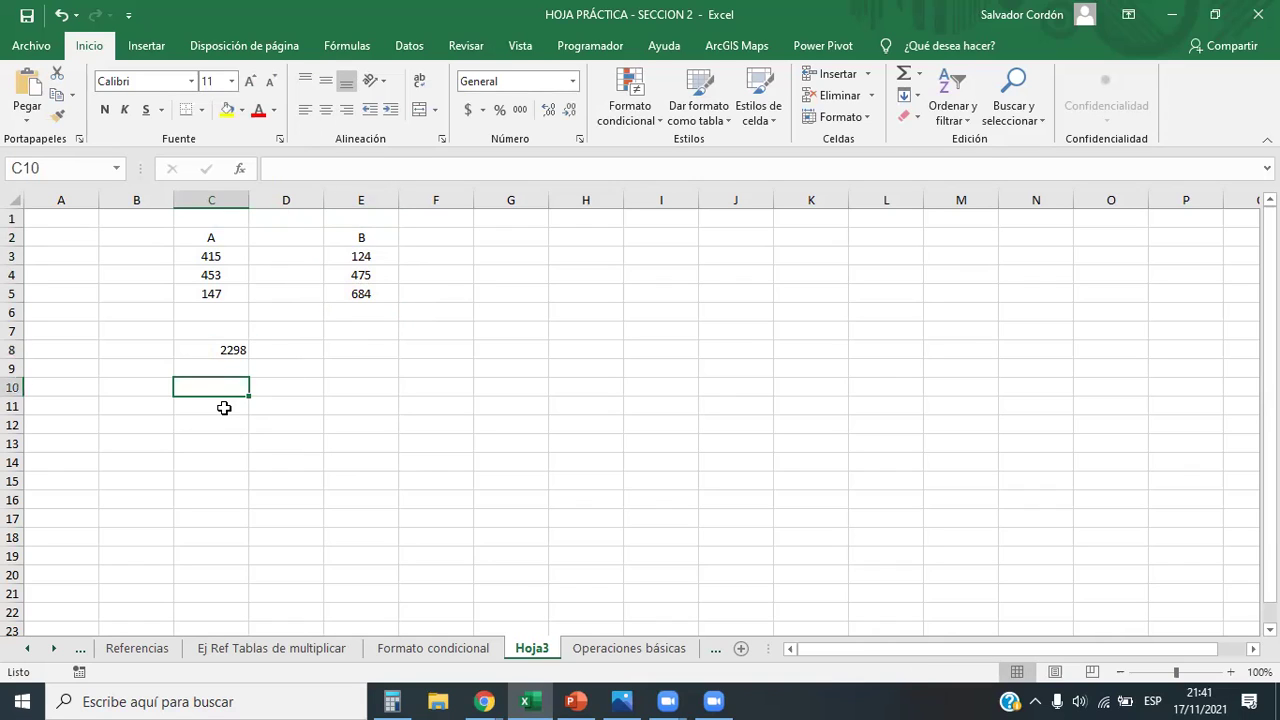
left_click_drag(210, 257, 213, 293)
left_click_drag(363, 259, 375, 296)
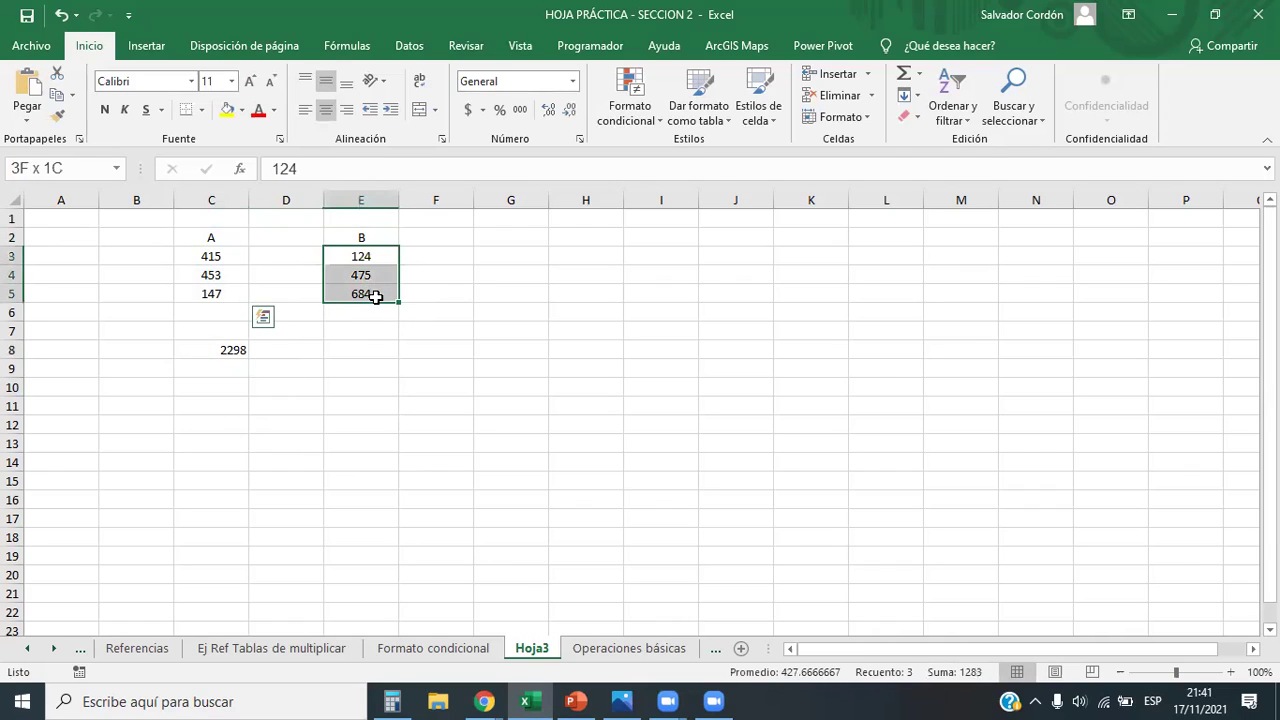
left_click(245, 424)
left_click(238, 390)
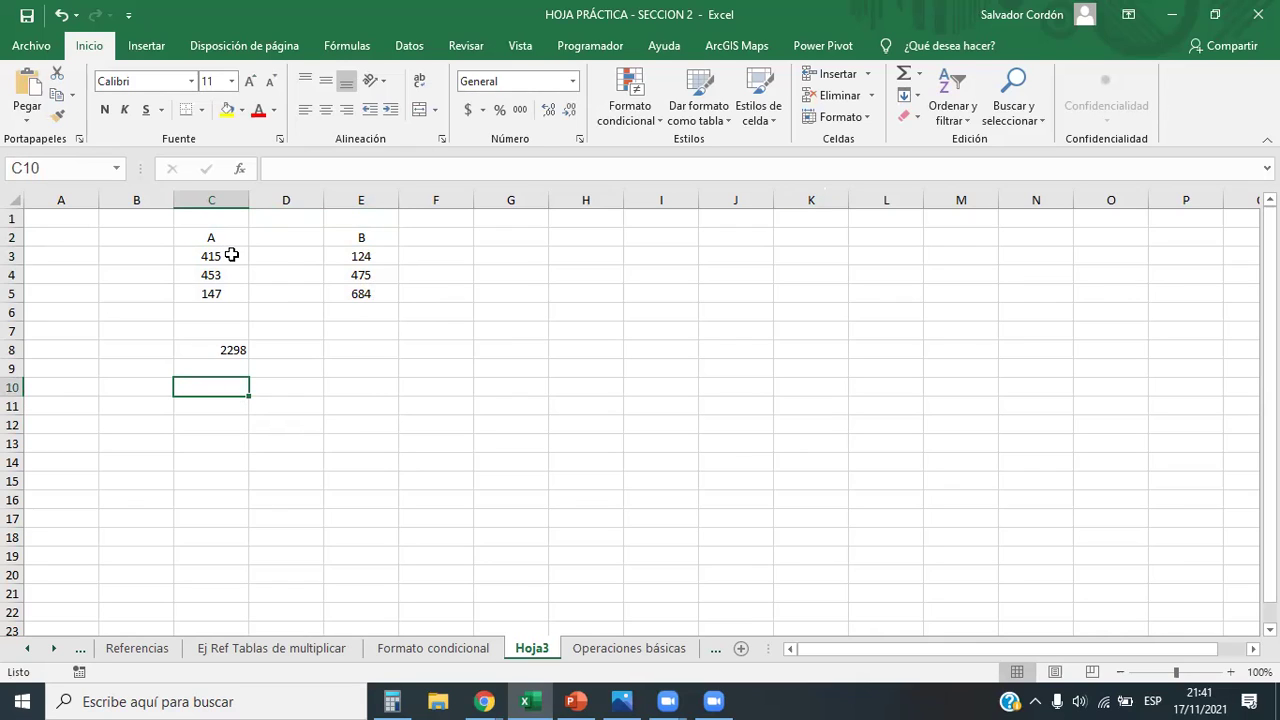
Name the range C3:C5 as A and reselect it to check the assigned name
left_click_drag(231, 255, 230, 296)
left_click_drag(234, 251, 230, 298)
left_click(30, 168)
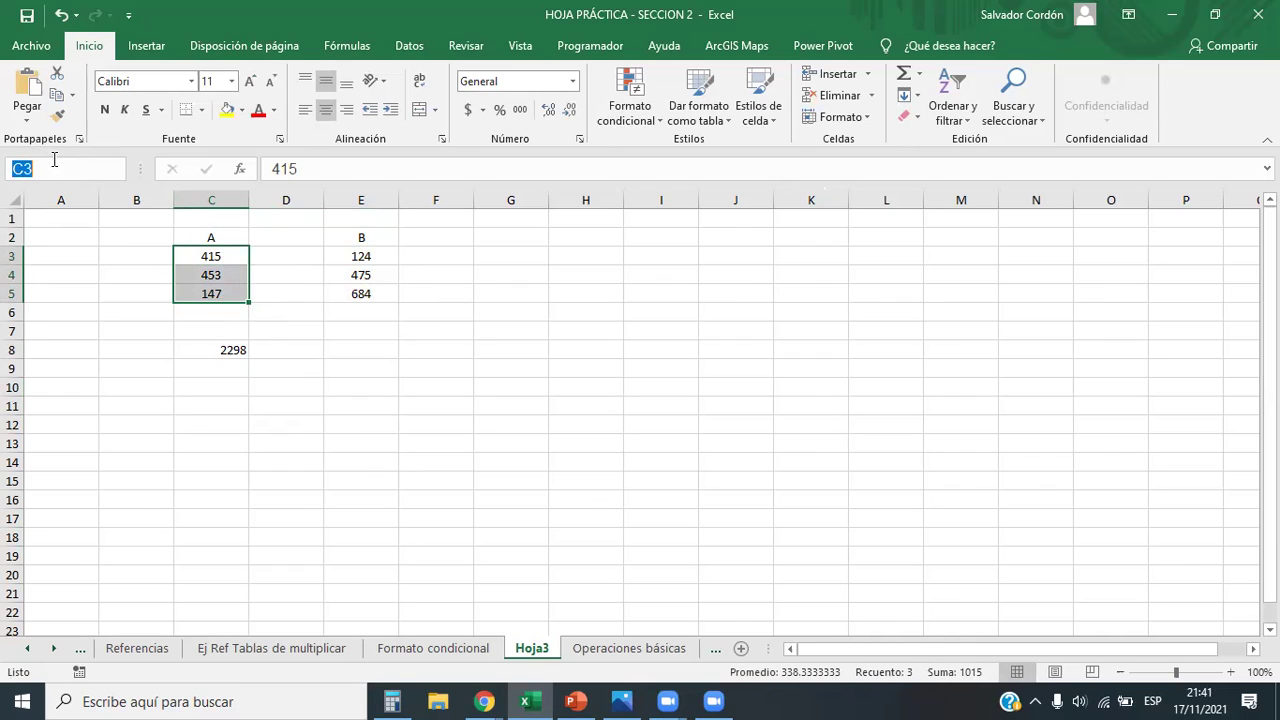
key("BackSpace")
key("Return")
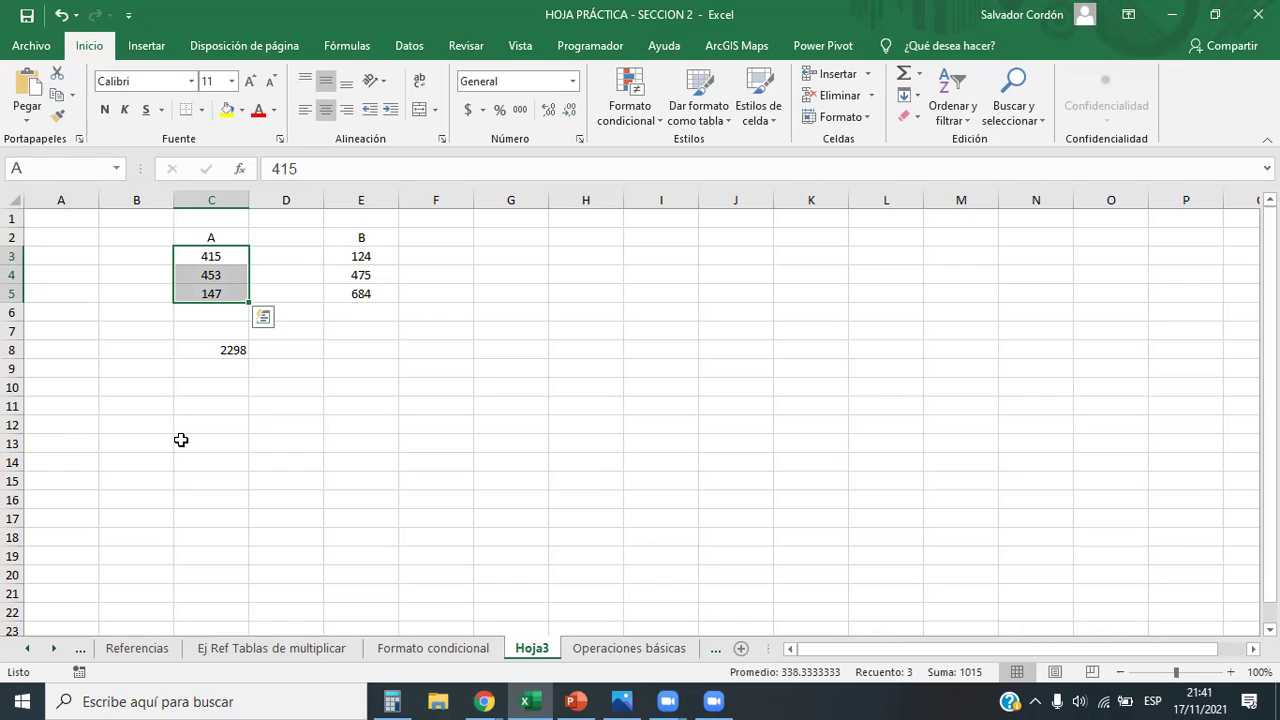
left_click(312, 361)
left_click(80, 168)
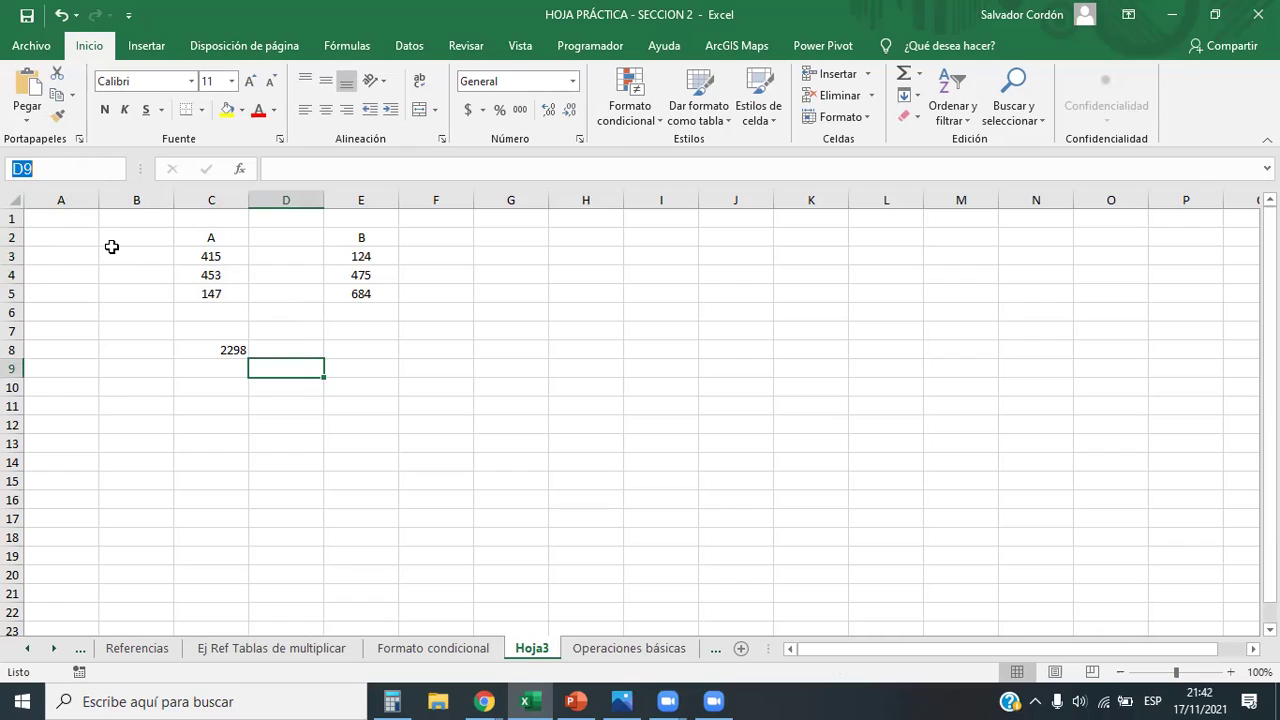
left_click(234, 240)
left_click_drag(233, 256, 240, 294)
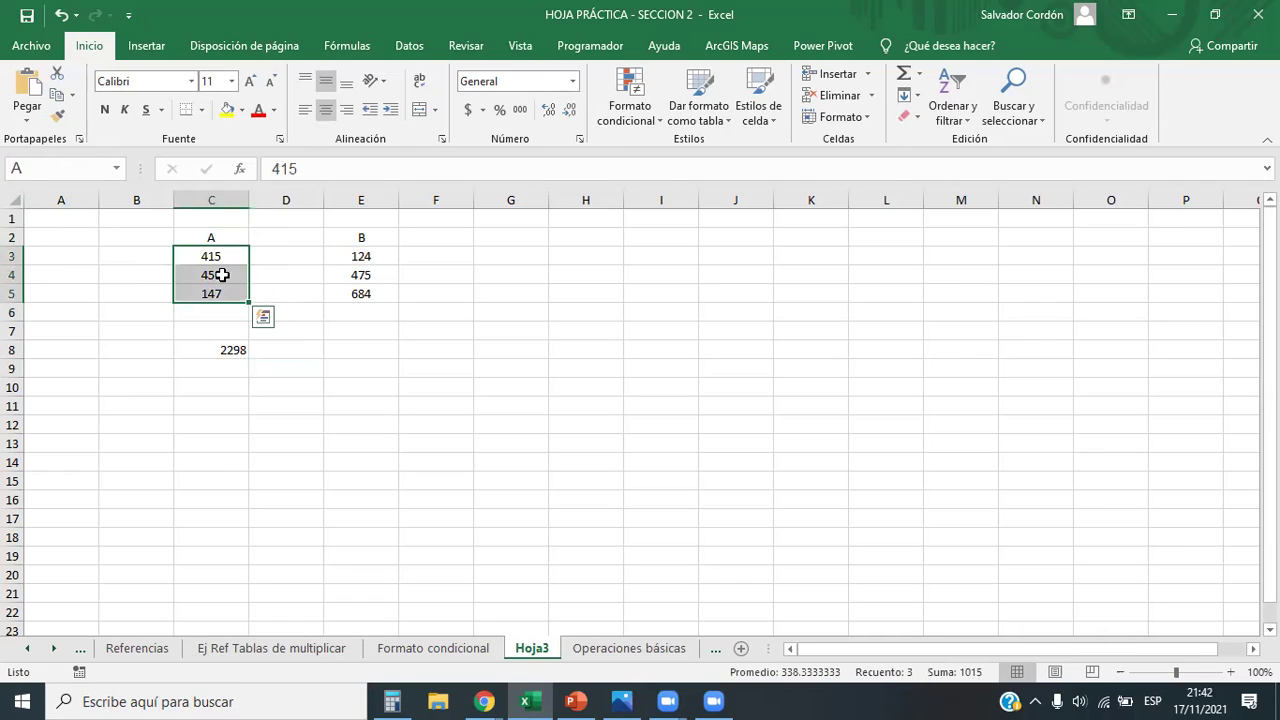
Name the list B values in E3:E5 as B
left_click(359, 312)
left_click_drag(371, 251, 373, 293)
left_click_drag(40, 167, 3, 166)
key("BackSpace")
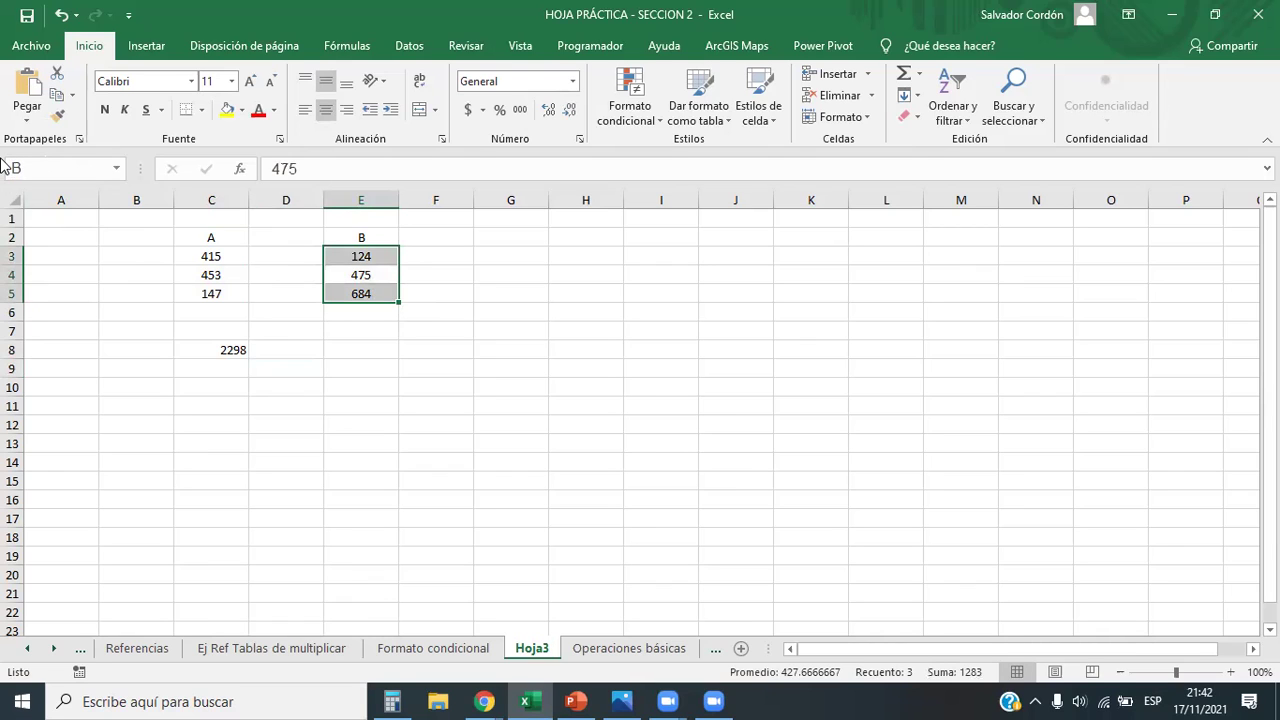
left_click(434, 365)
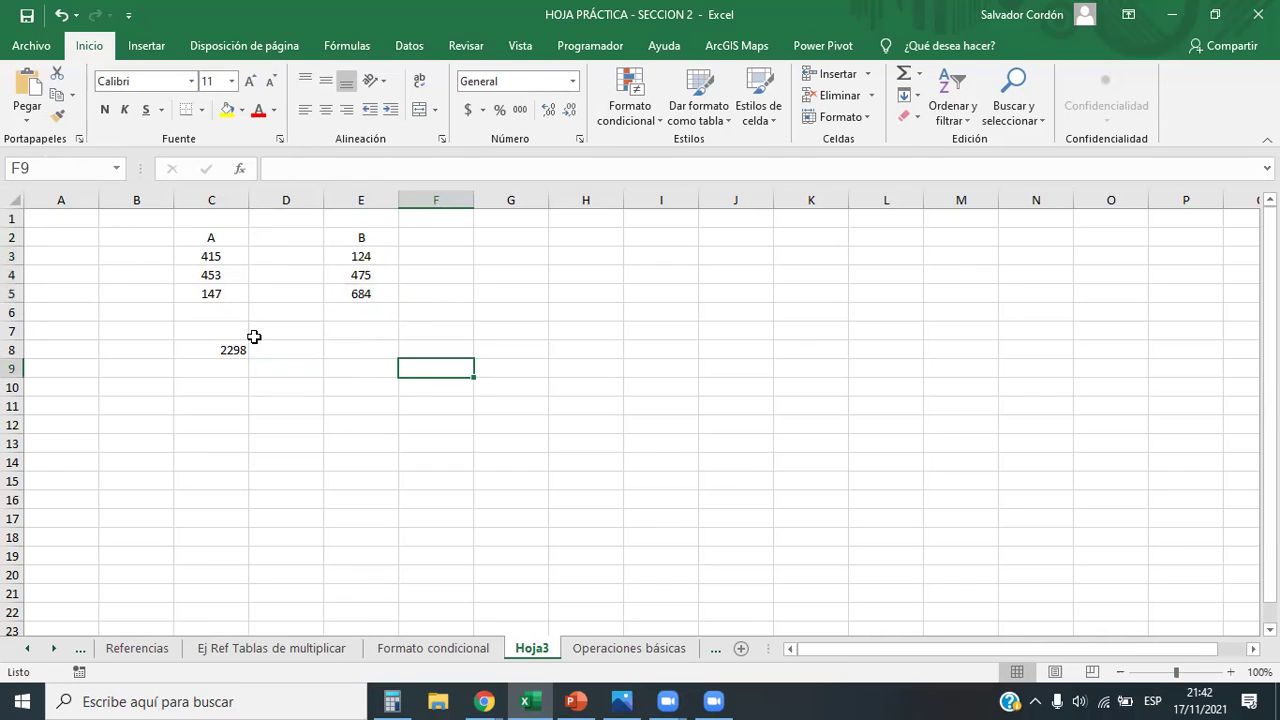
Compare the references of single cells, the named ranges C3:C5 and E3:E5, and the combined block C3:E5
left_click(240, 264)
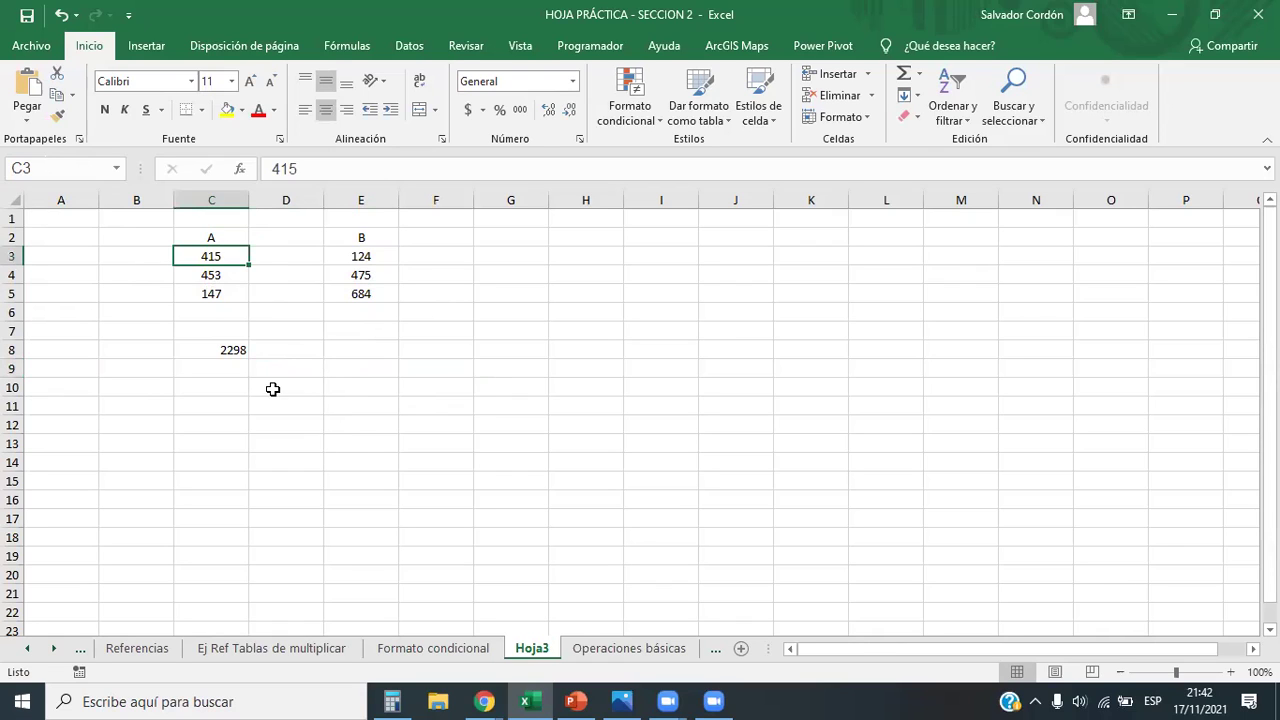
left_click(10, 253)
left_click(211, 200, "ctrl")
left_click(229, 252)
left_click(215, 276)
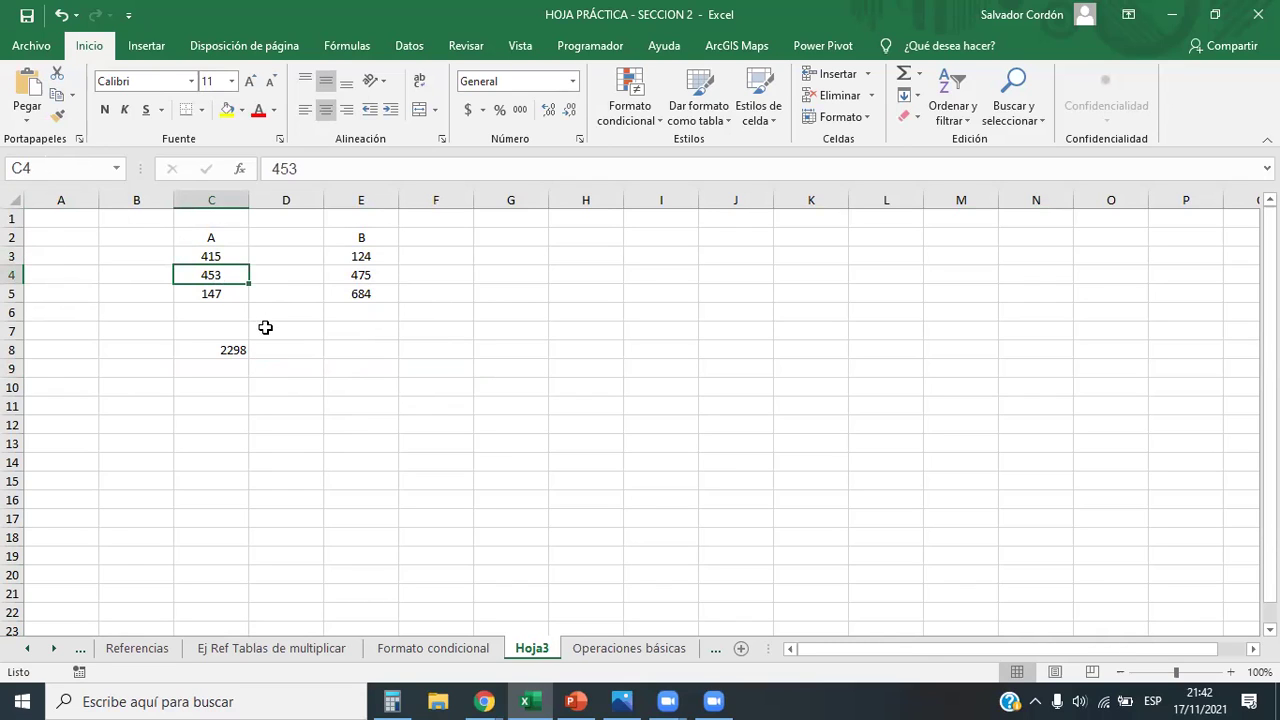
left_click_drag(228, 257, 233, 290)
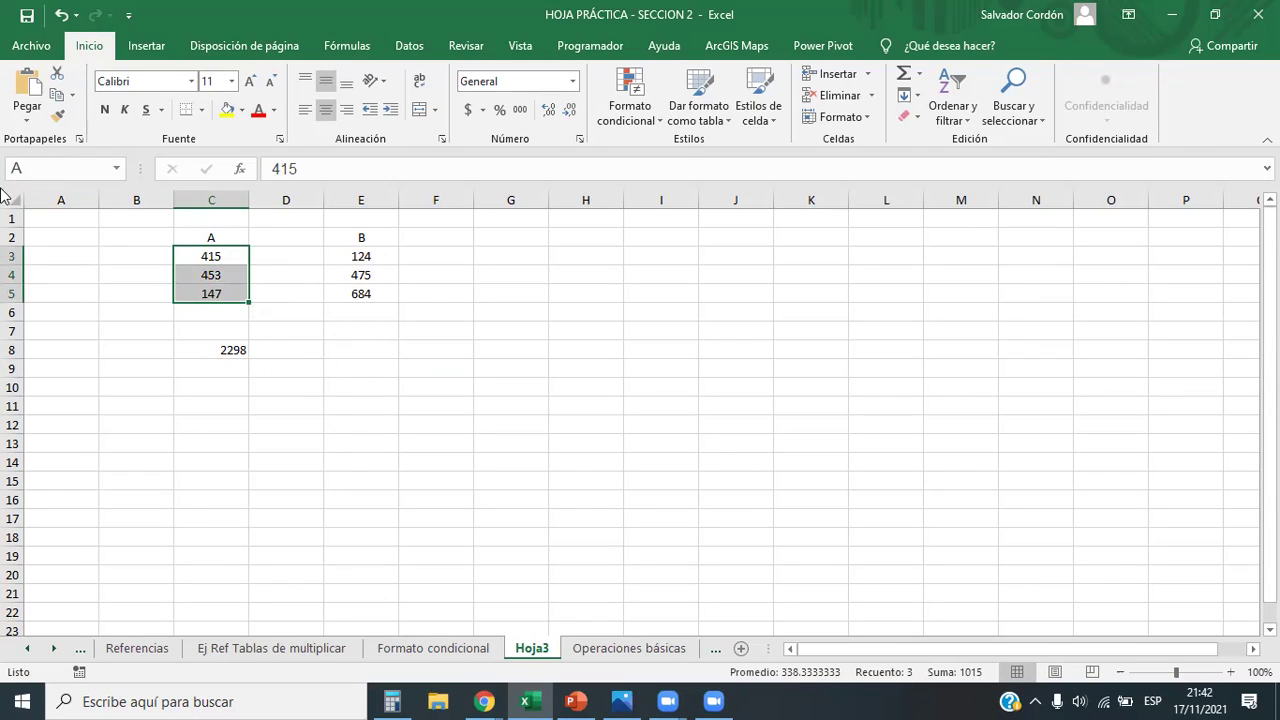
left_click_drag(357, 254, 366, 292)
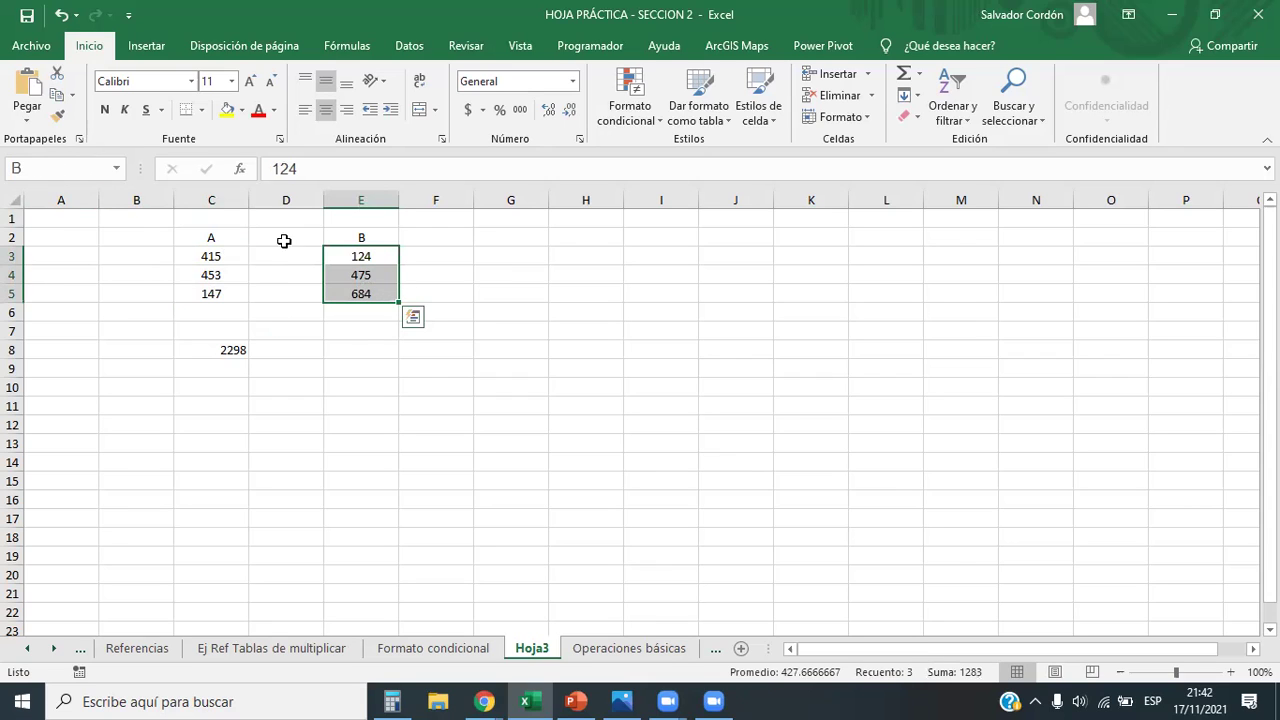
left_click(451, 402)
left_click_drag(237, 260, 348, 295)
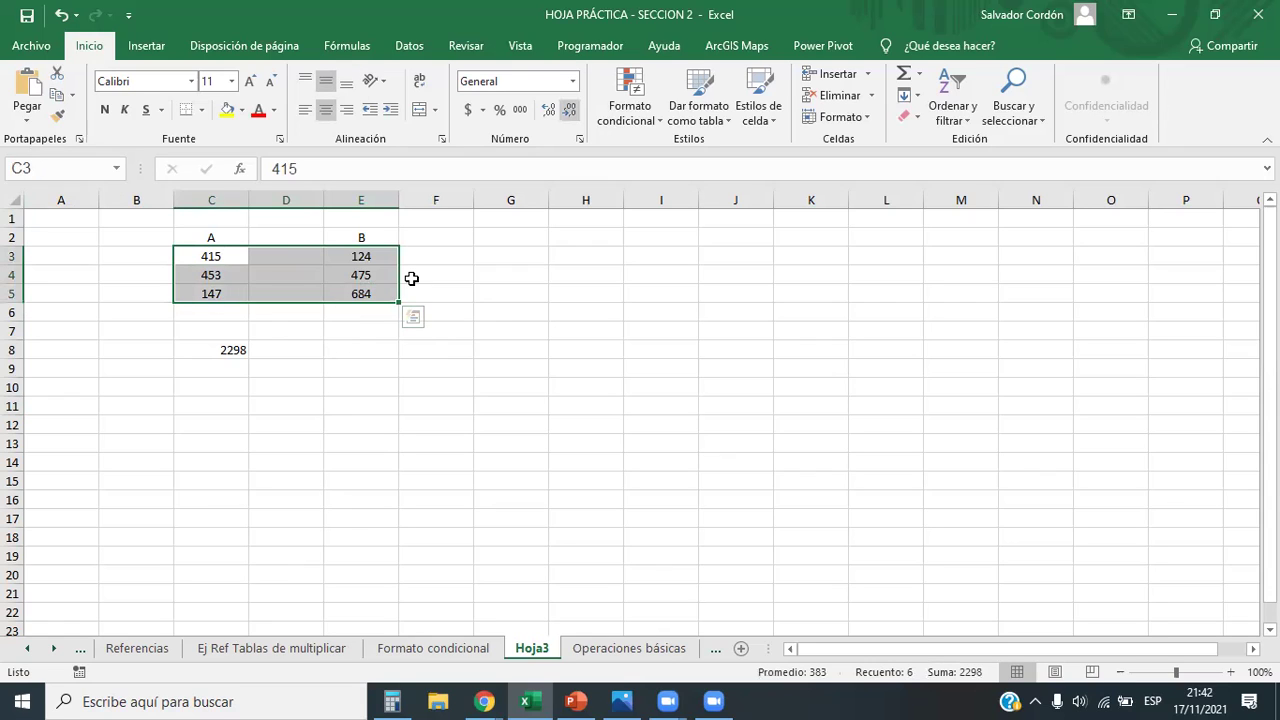
left_click(359, 393)
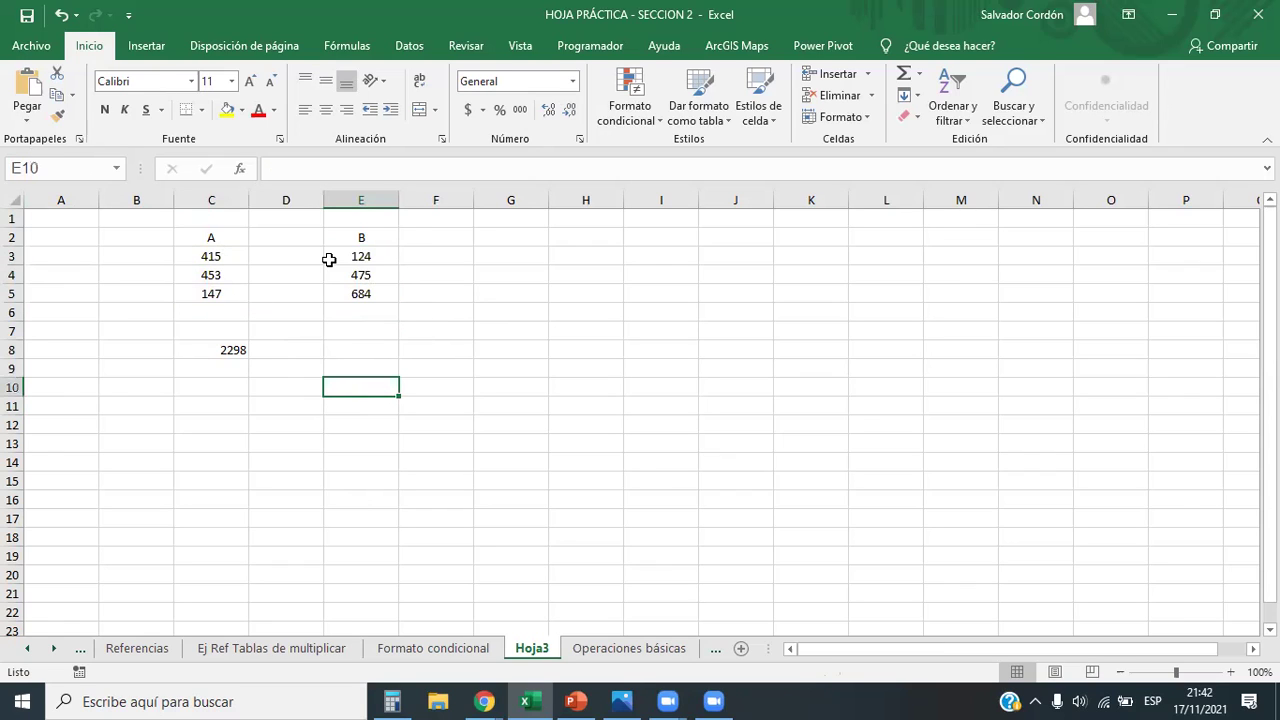
Review the defined names A and B and the ranges they refer to in the Name Manager
left_click_drag(216, 256, 211, 293)
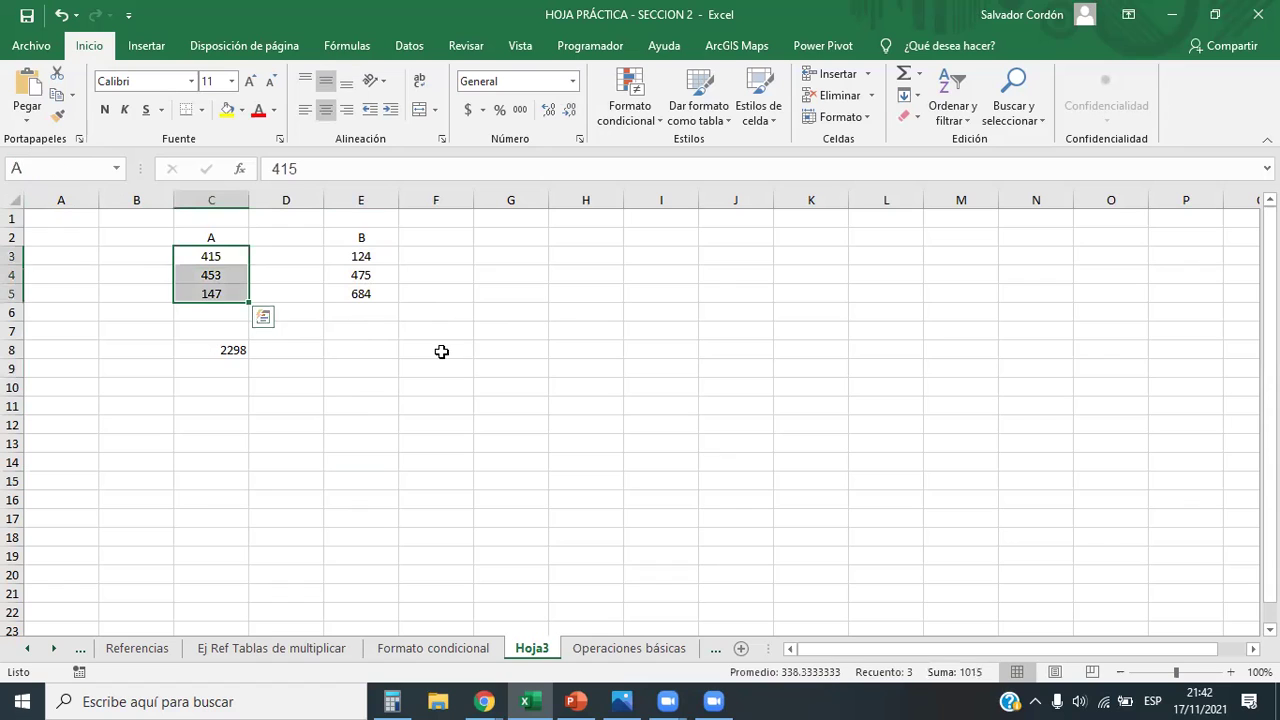
left_click(340, 47)
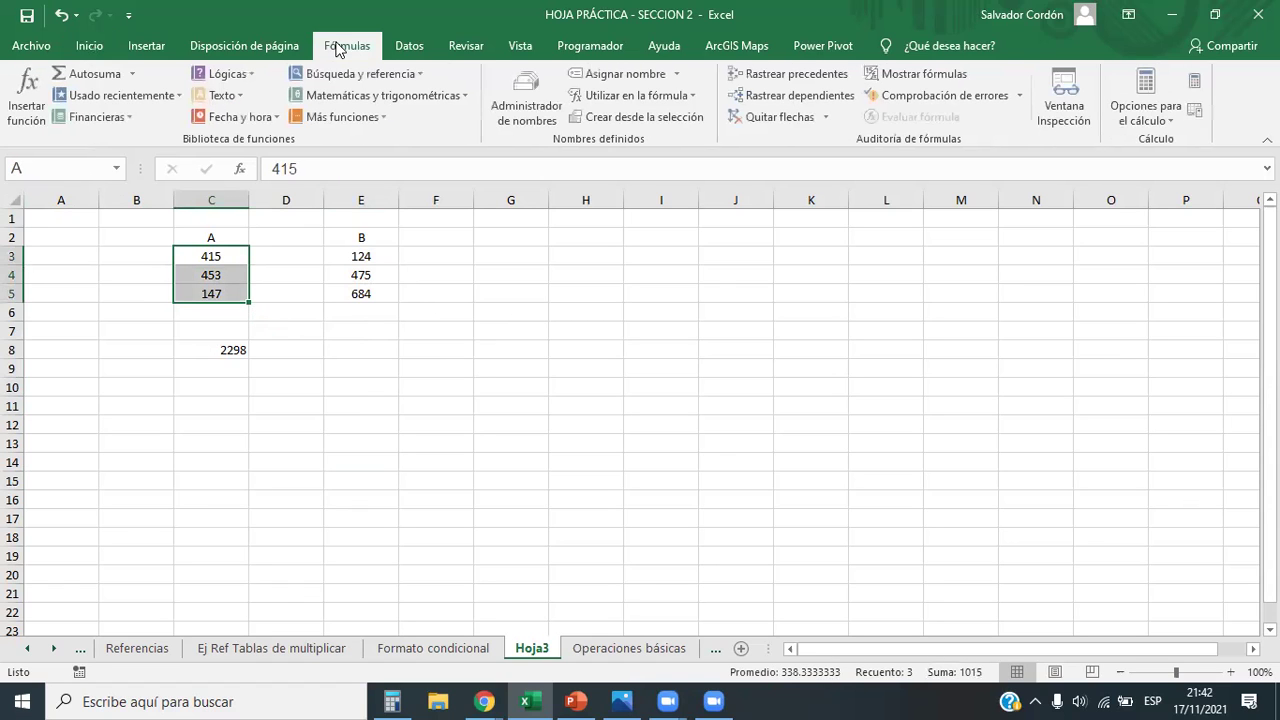
left_click(529, 95)
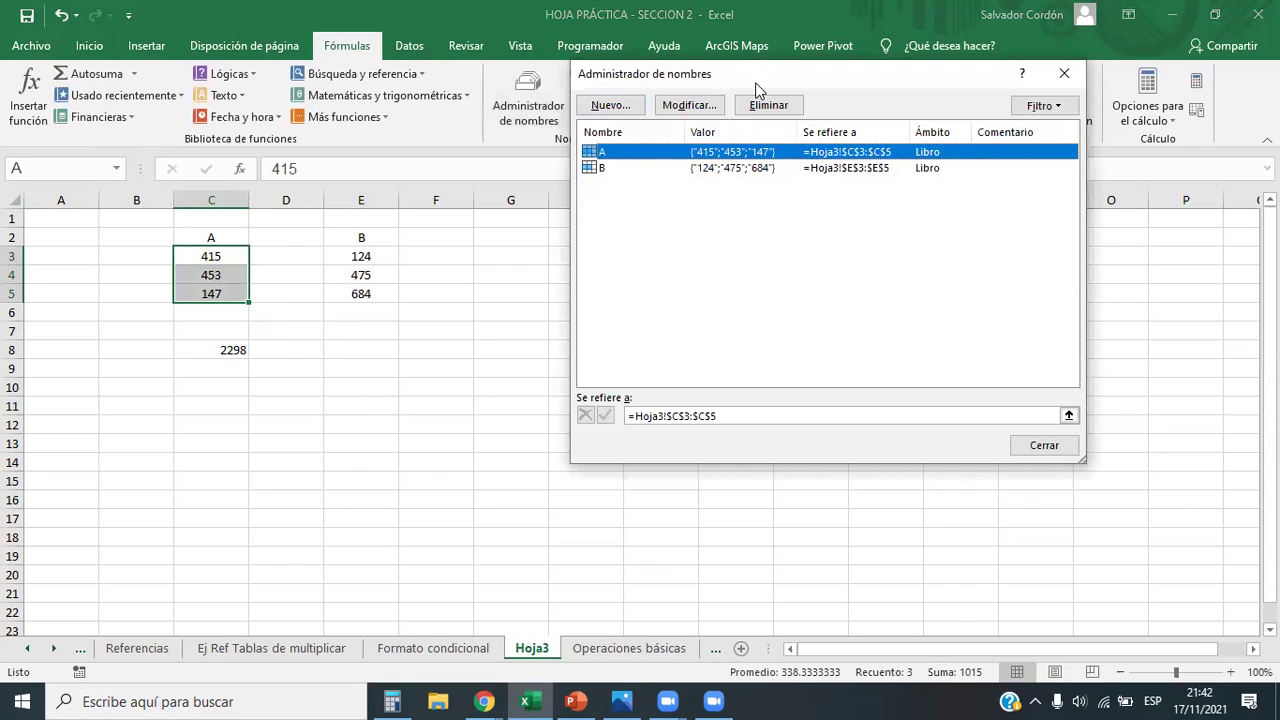
left_click_drag(756, 84, 735, 250)
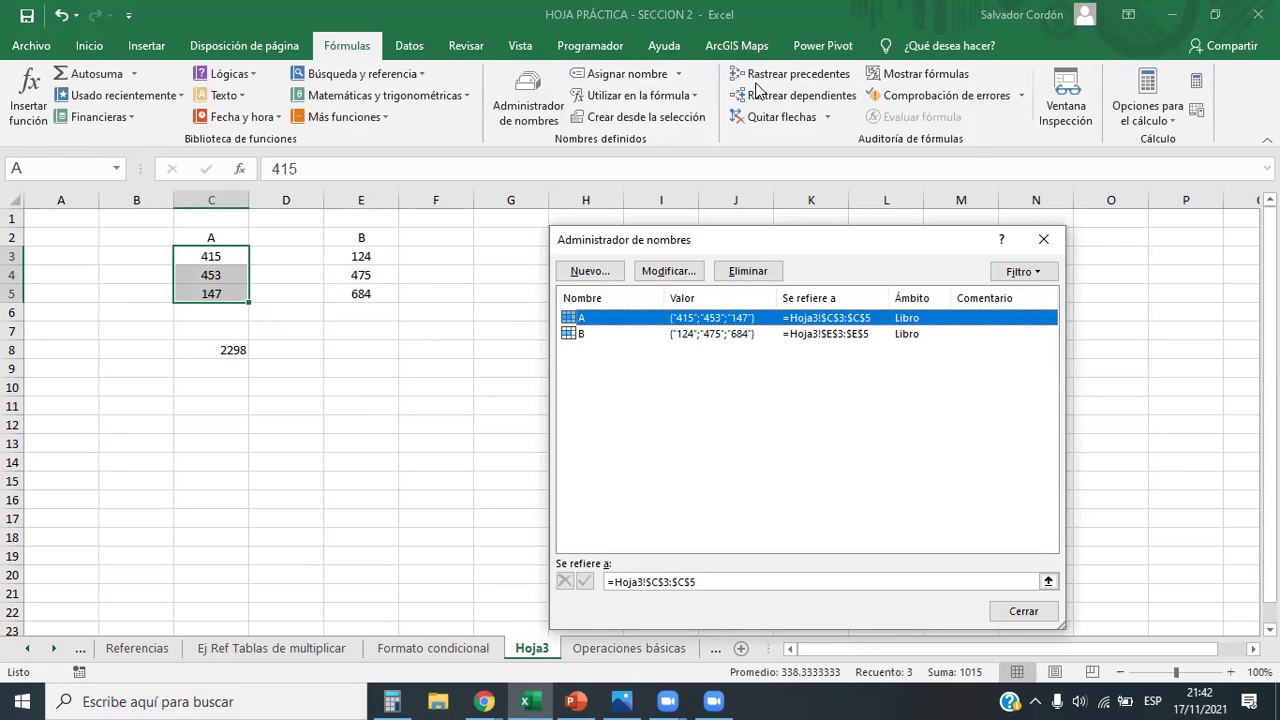
left_click(1043, 237)
left_click(594, 266)
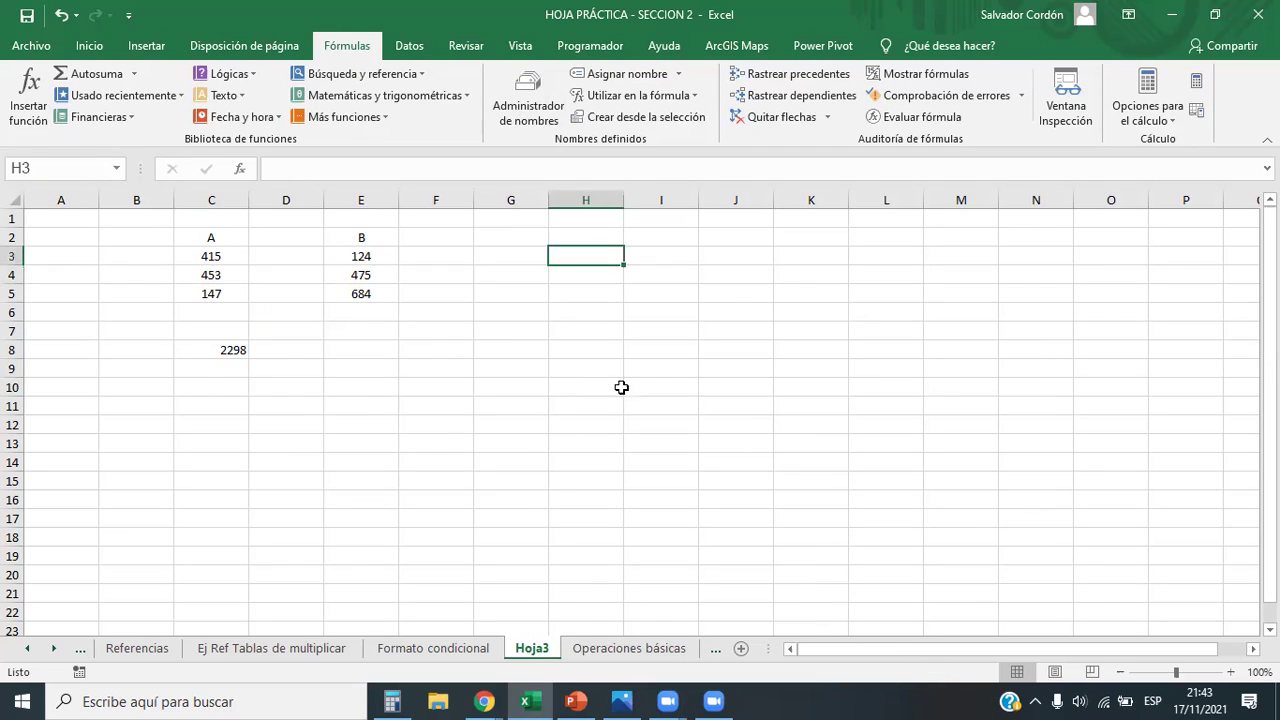
Enter =SUMA(A;B) in cell E8 to total both lists through their range names, after checking the range-based formula in C8
left_click(234, 349)
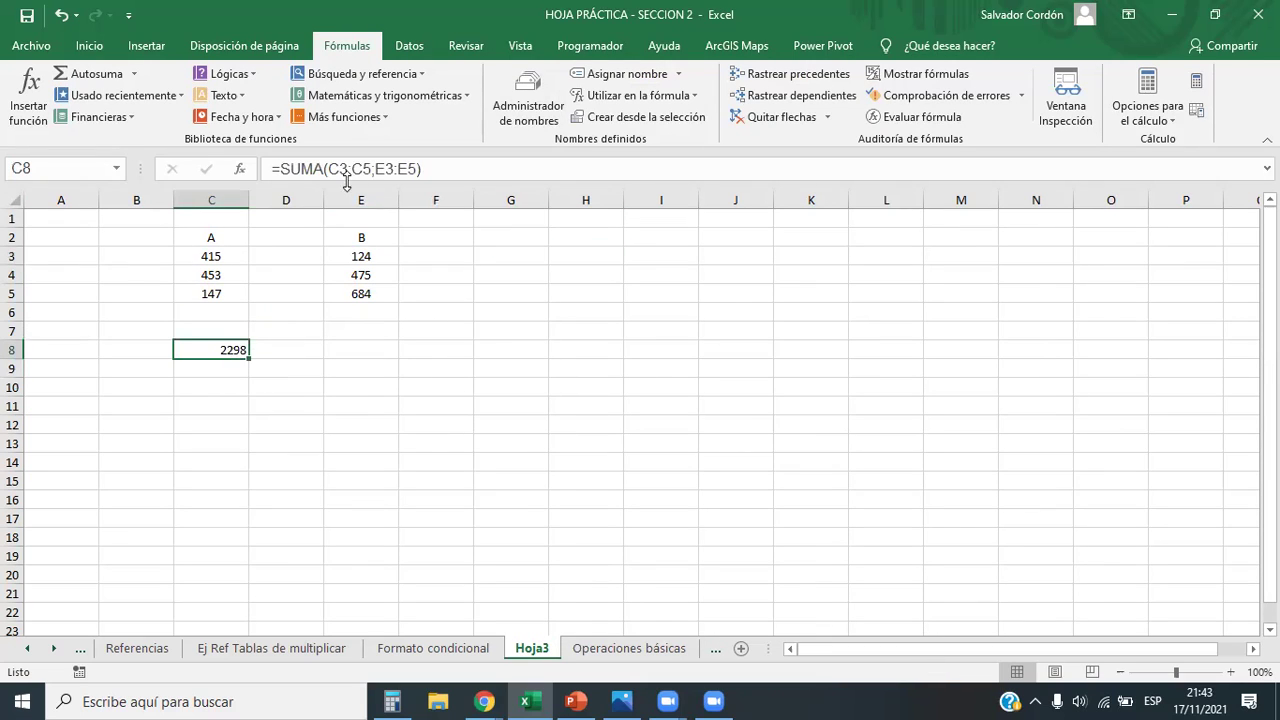
left_click(360, 350)
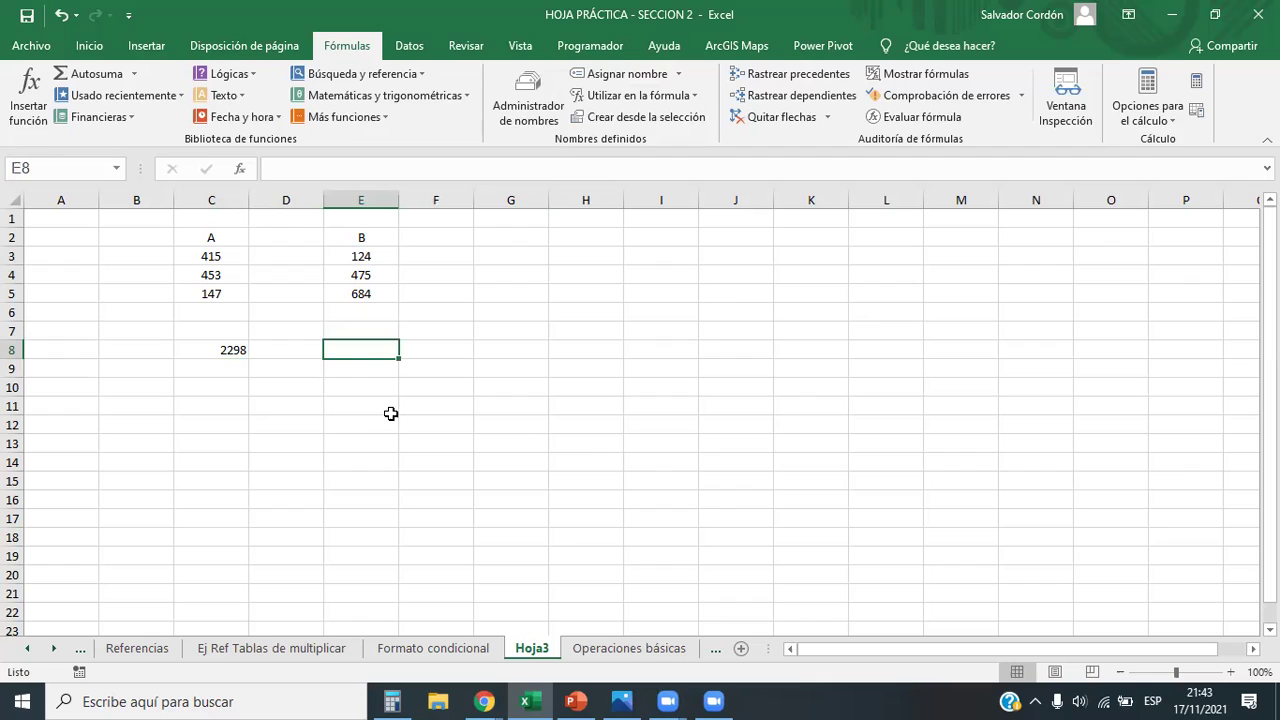
type("=")
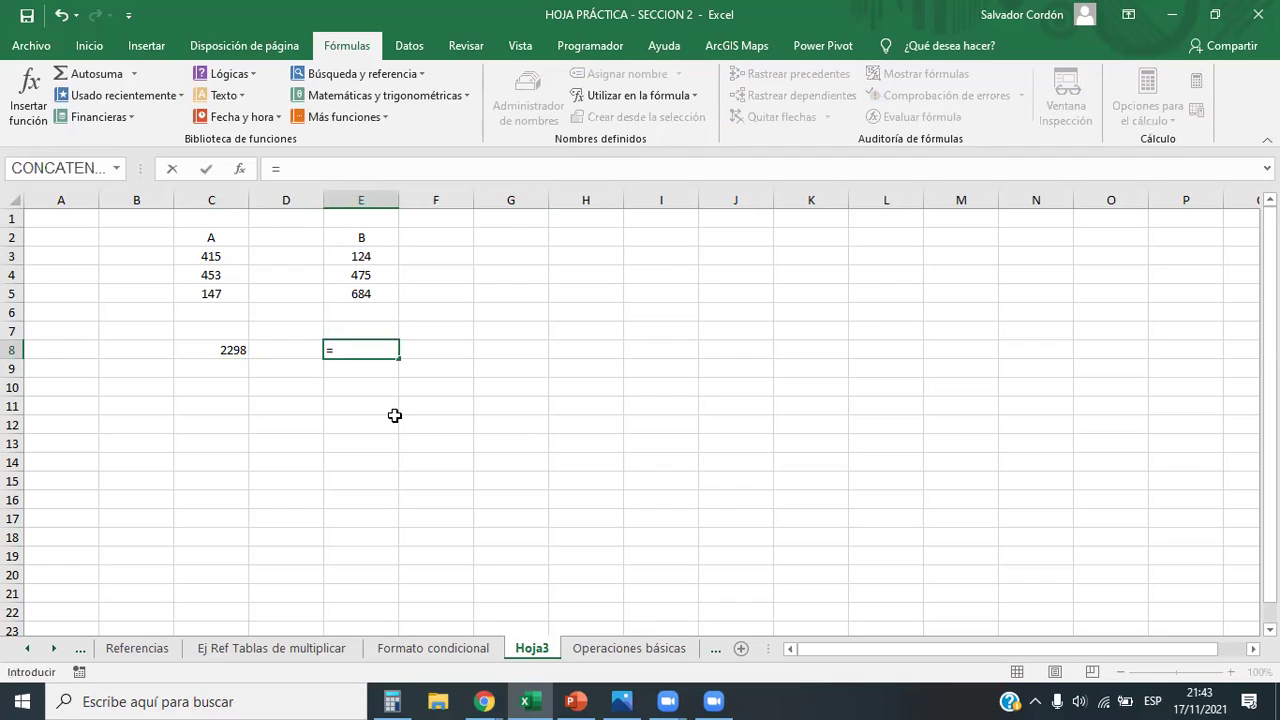
type("suma")
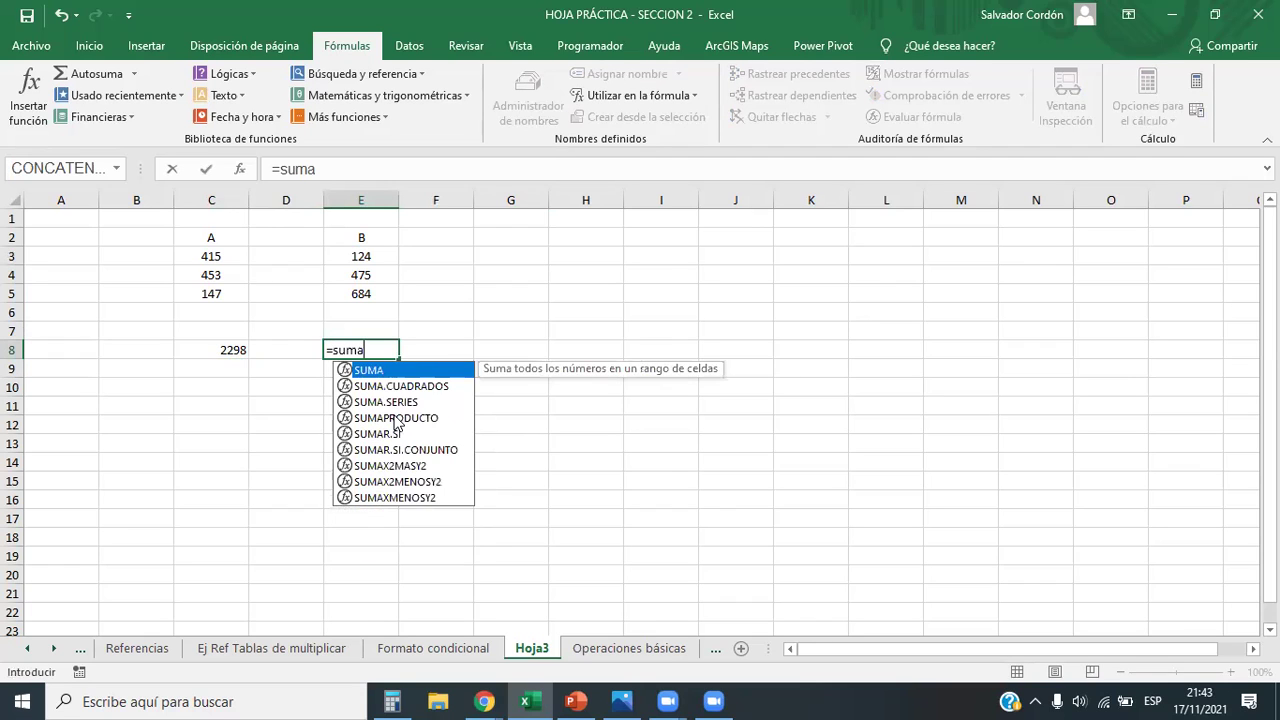
key("Tab")
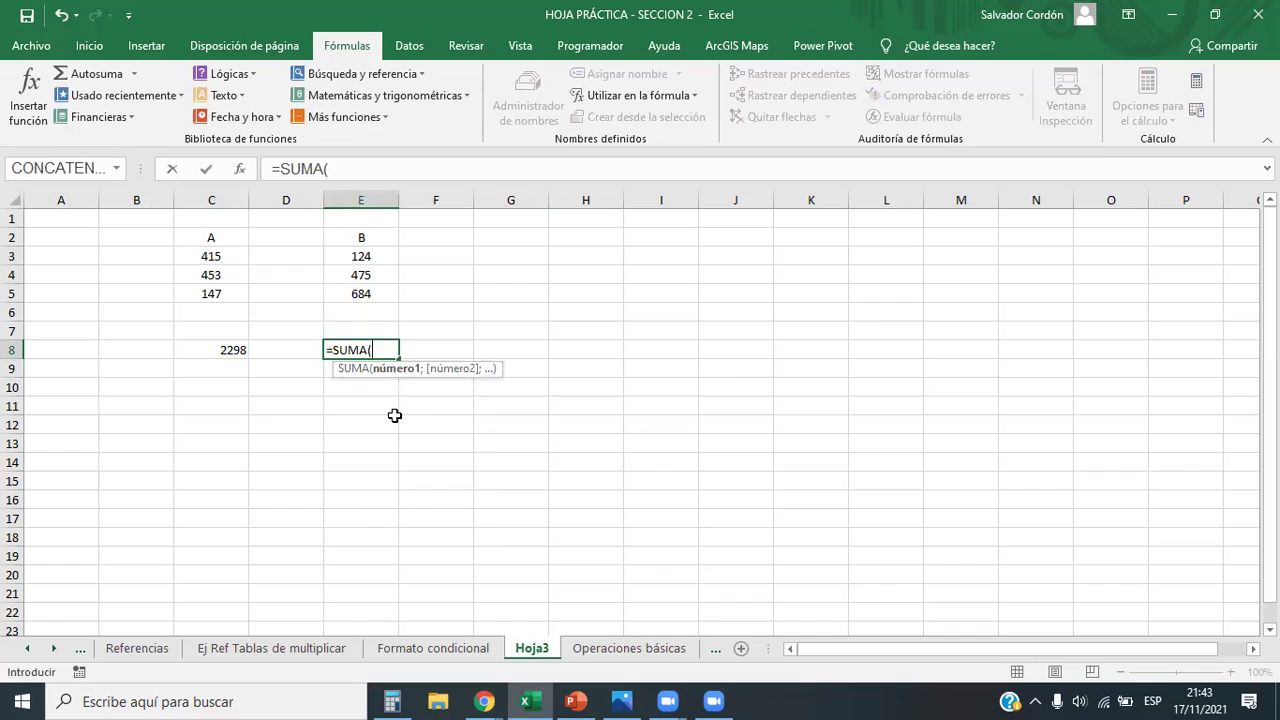
type("a")
key("BackSpace")
type("A")
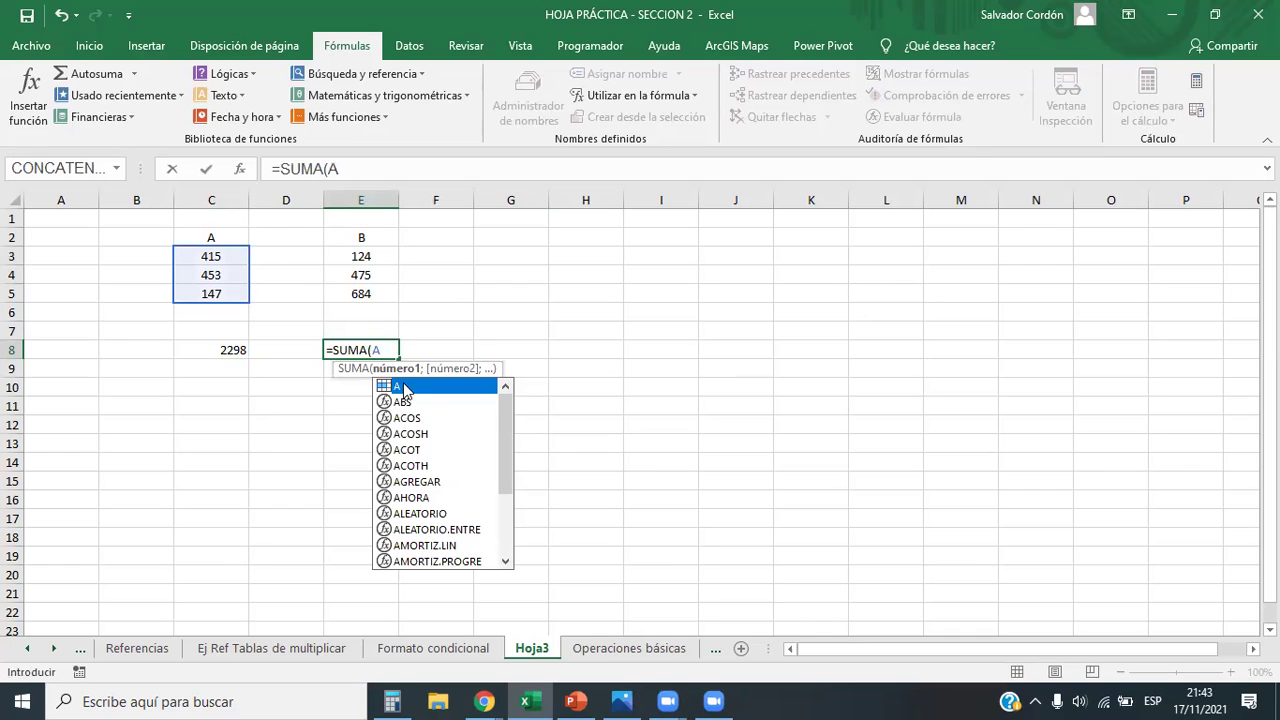
type(";B")
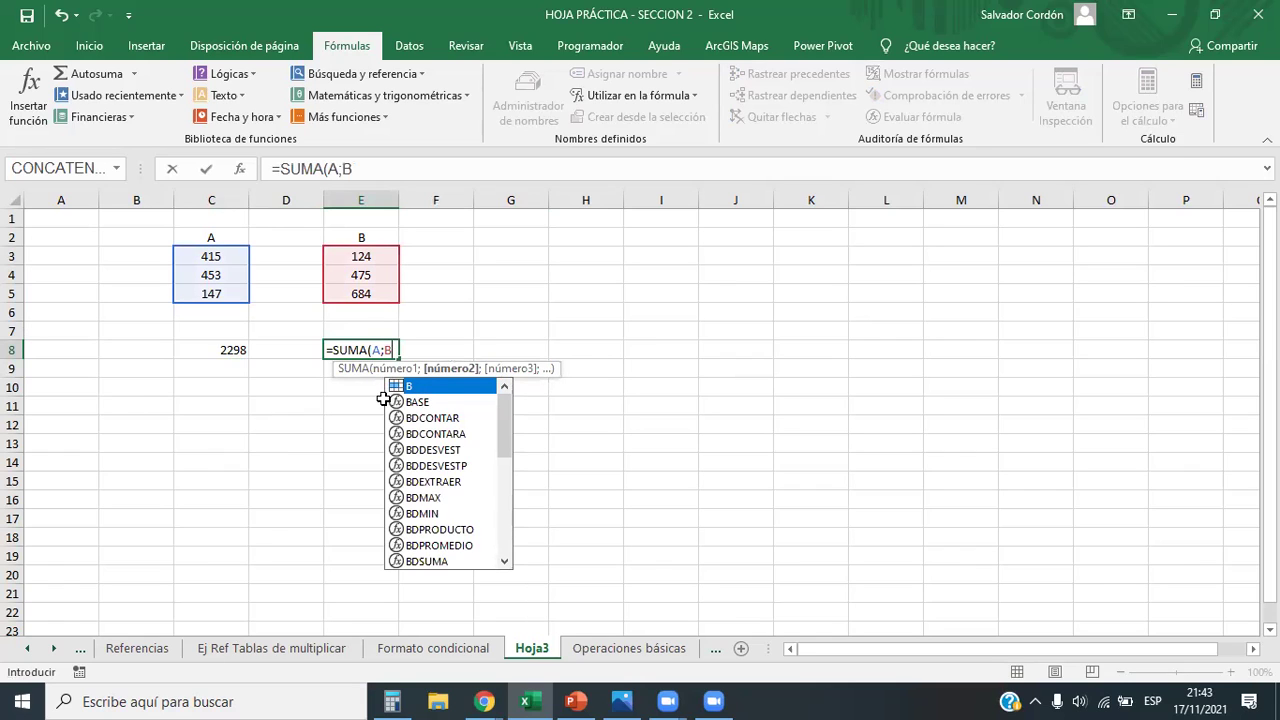
type(")")
key("Return")
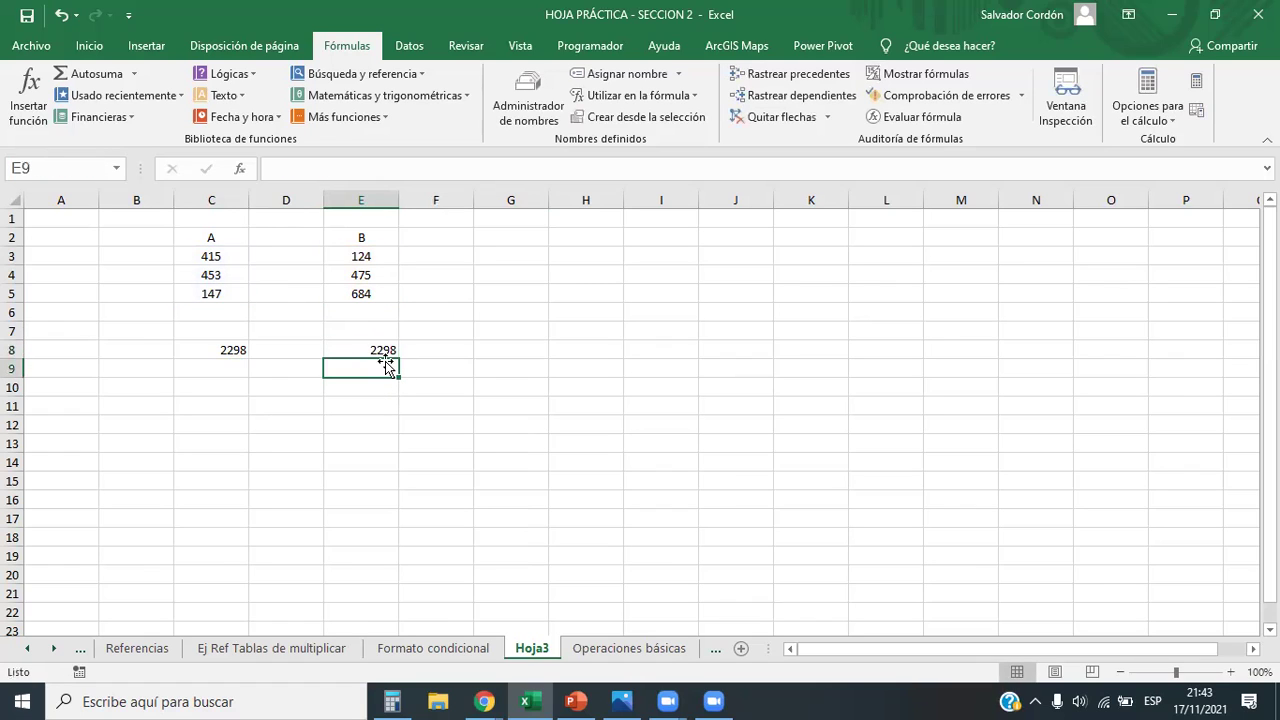
Examine the named-range arguments A and B in cell E8's sum formula, leaving the edit without saving changes
left_click(385, 352)
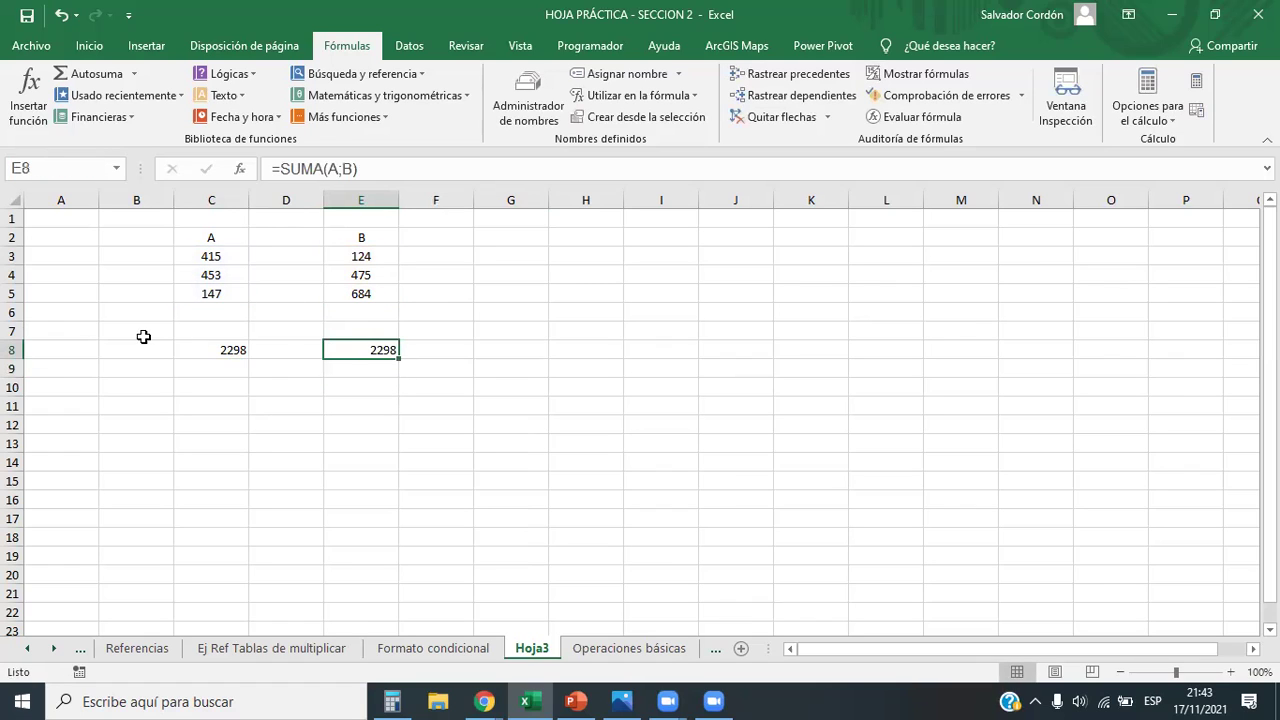
left_click(340, 168)
left_click_drag(331, 168, 356, 168)
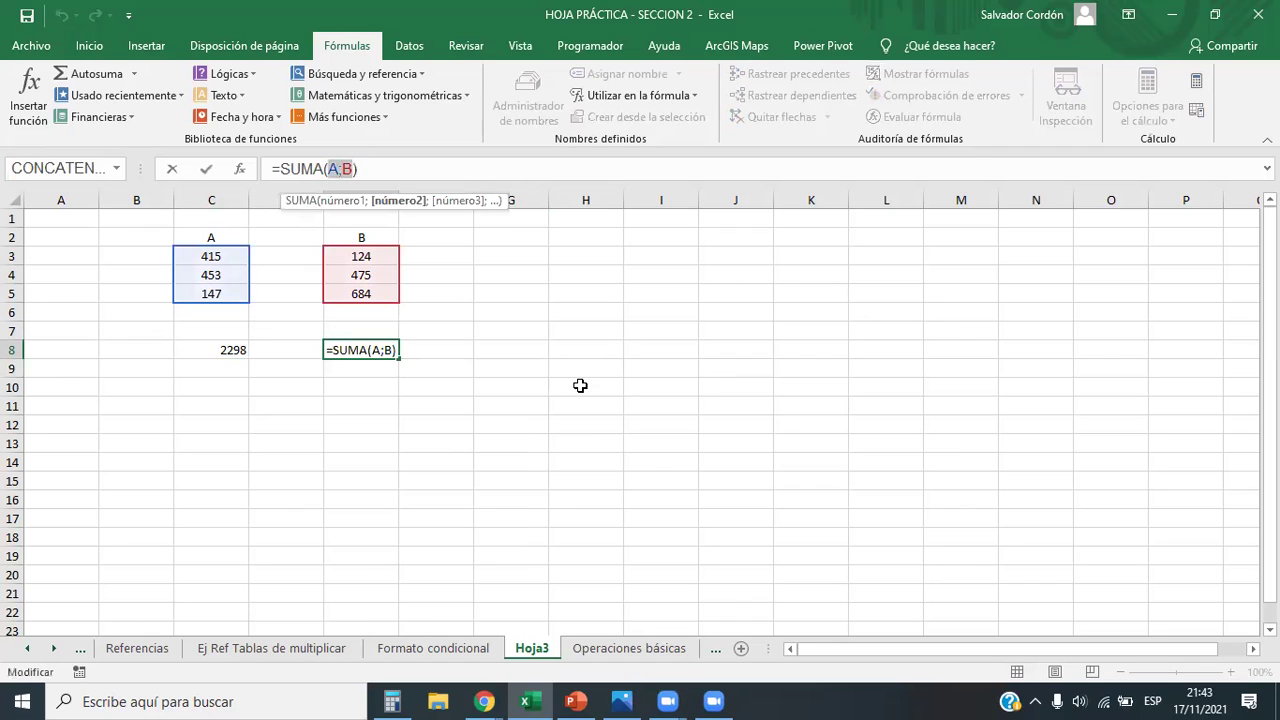
left_click(648, 473)
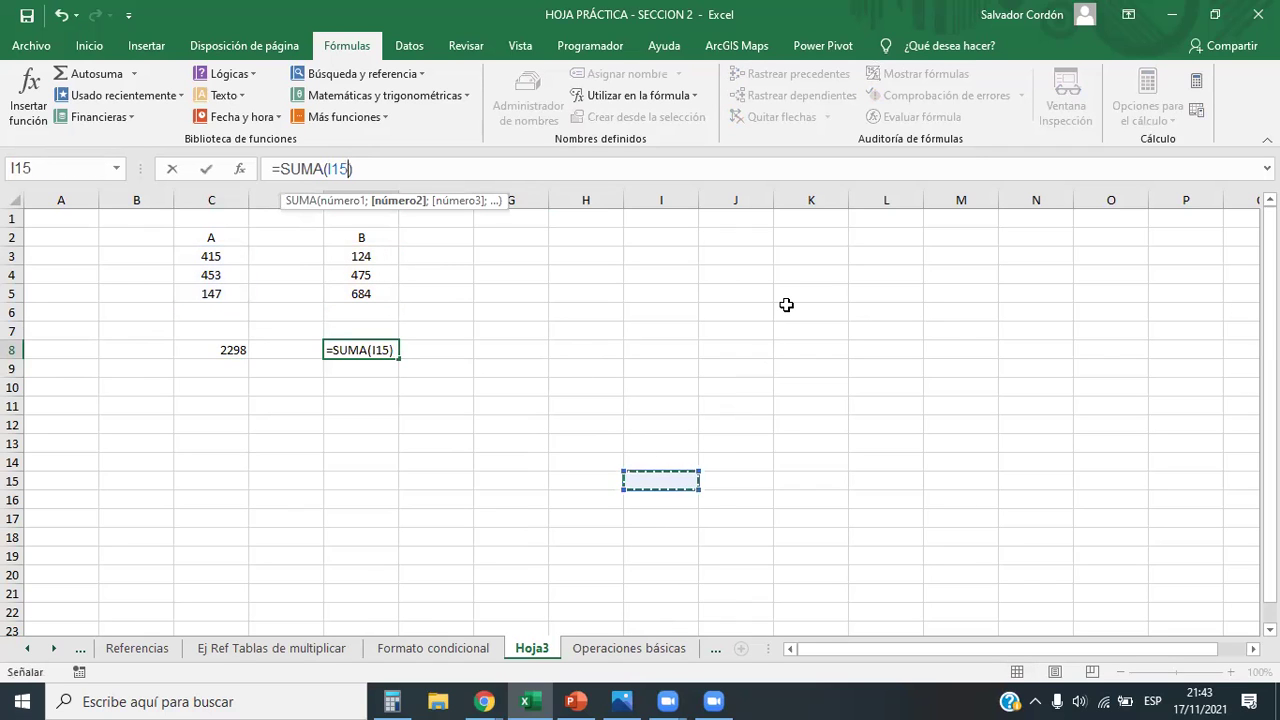
key("Escape")
Switch to the course lesson in Chrome and examine the "Operaciones con rangos" examples of sums with named ranges
key("alt+Tab")
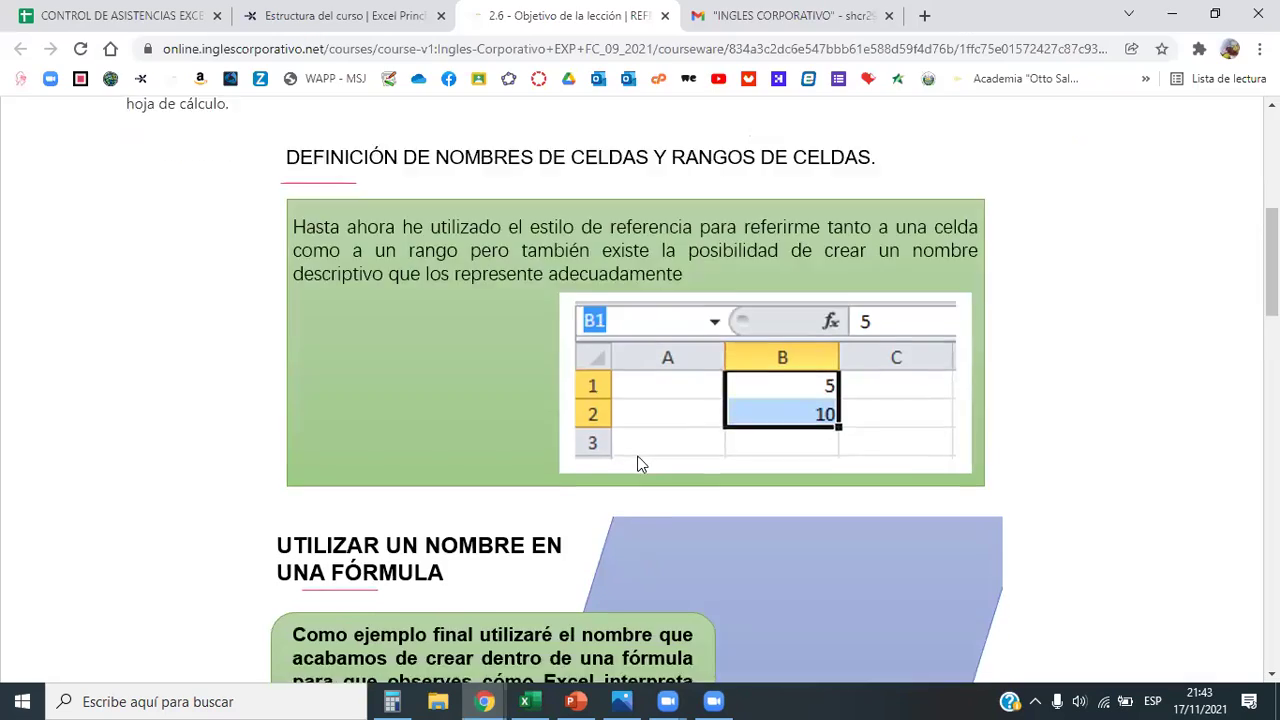
scroll(637, 476, "down", 7)
scroll(637, 476, "down", 3)
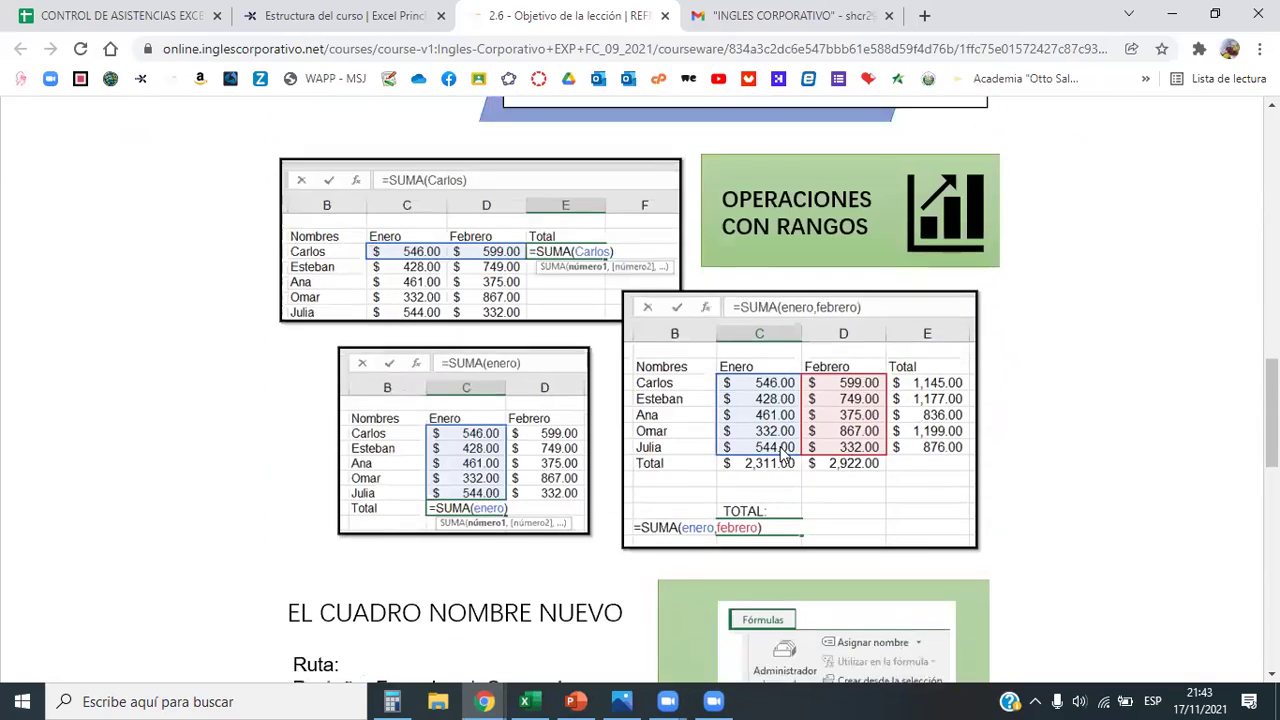
scroll(843, 396, "up", 1)
scroll(838, 410, "down", 1)
scroll(823, 395, "up", 1)
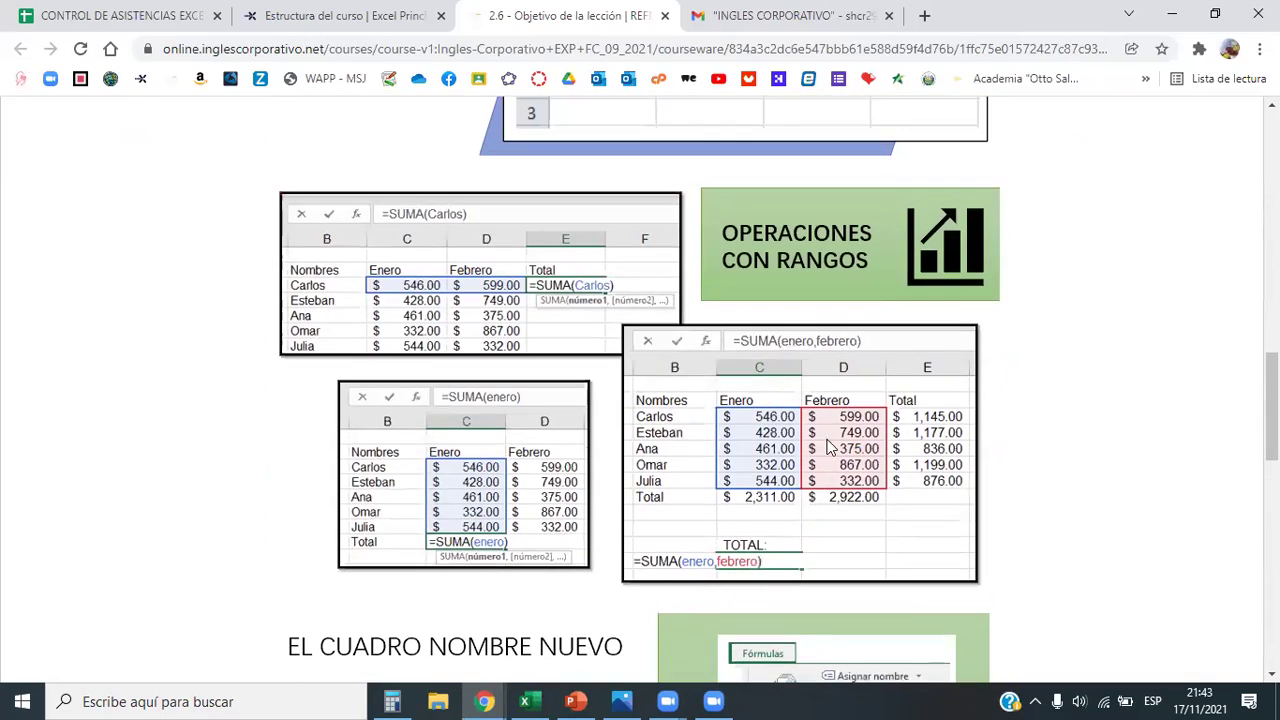
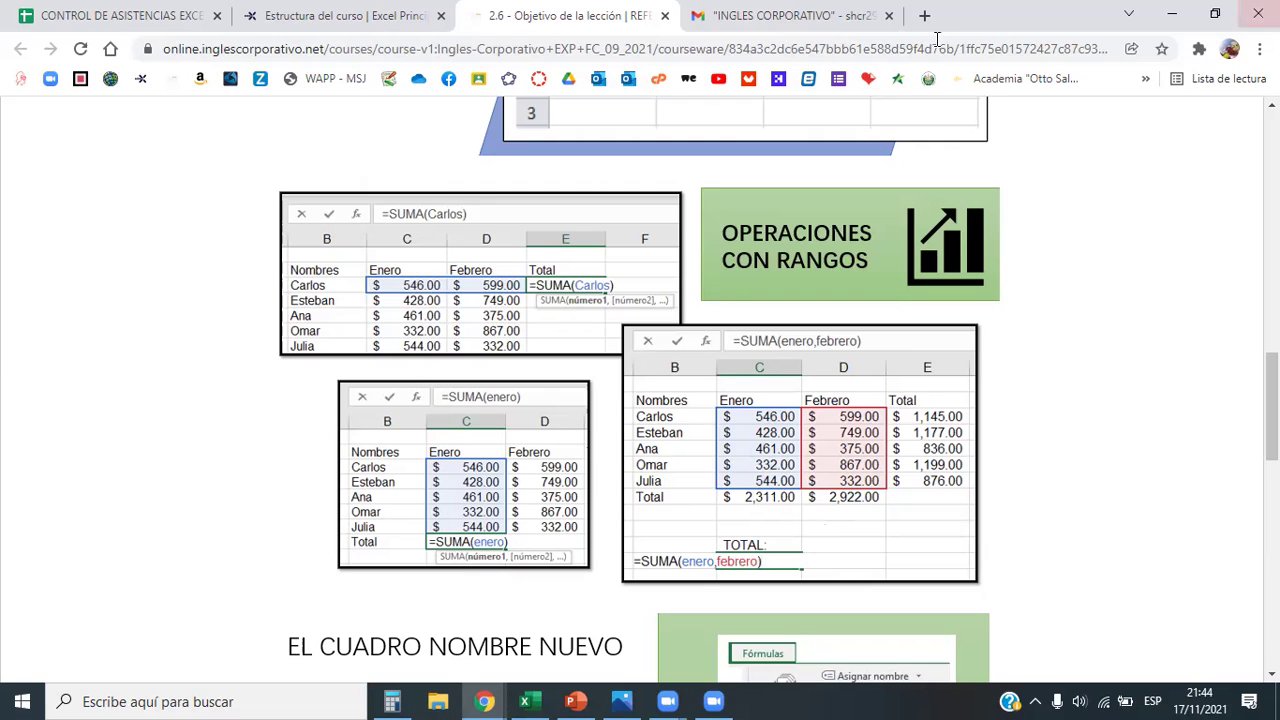
Return to the Excel workbook and select the MES 1 values in C3:C17 on the Formato condicional sheet
left_click(1175, 15)
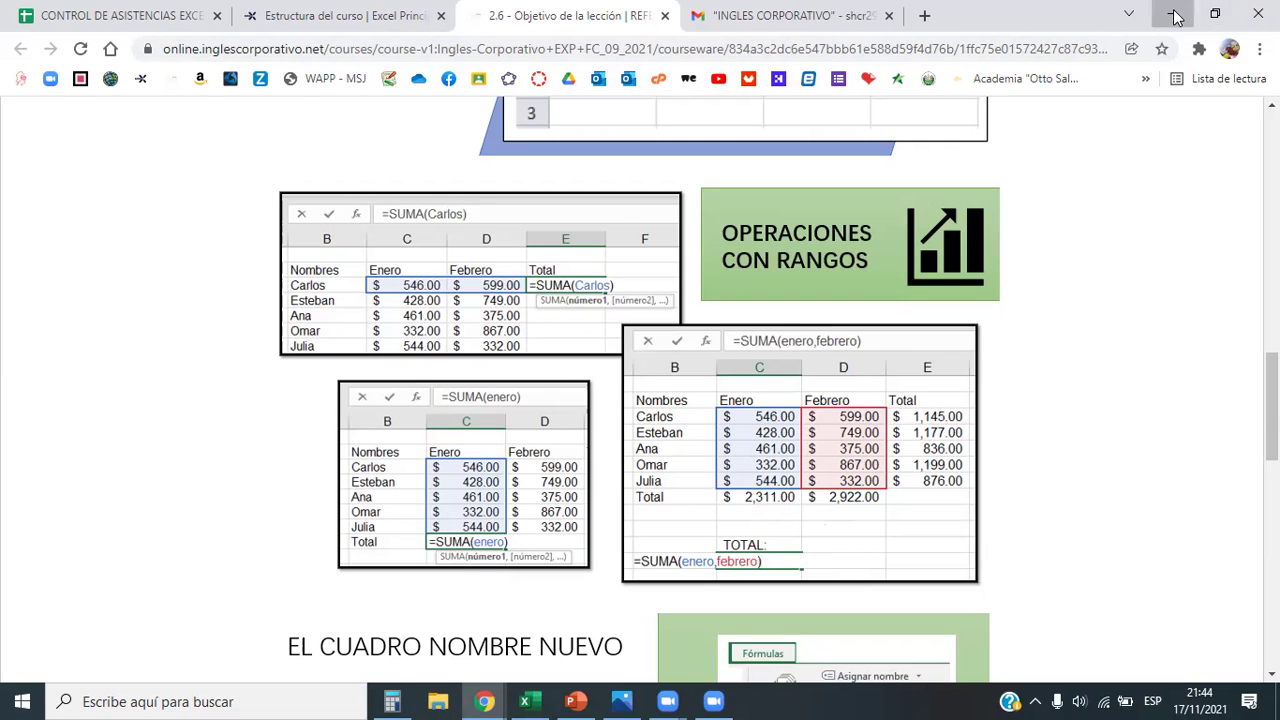
left_click(420, 648)
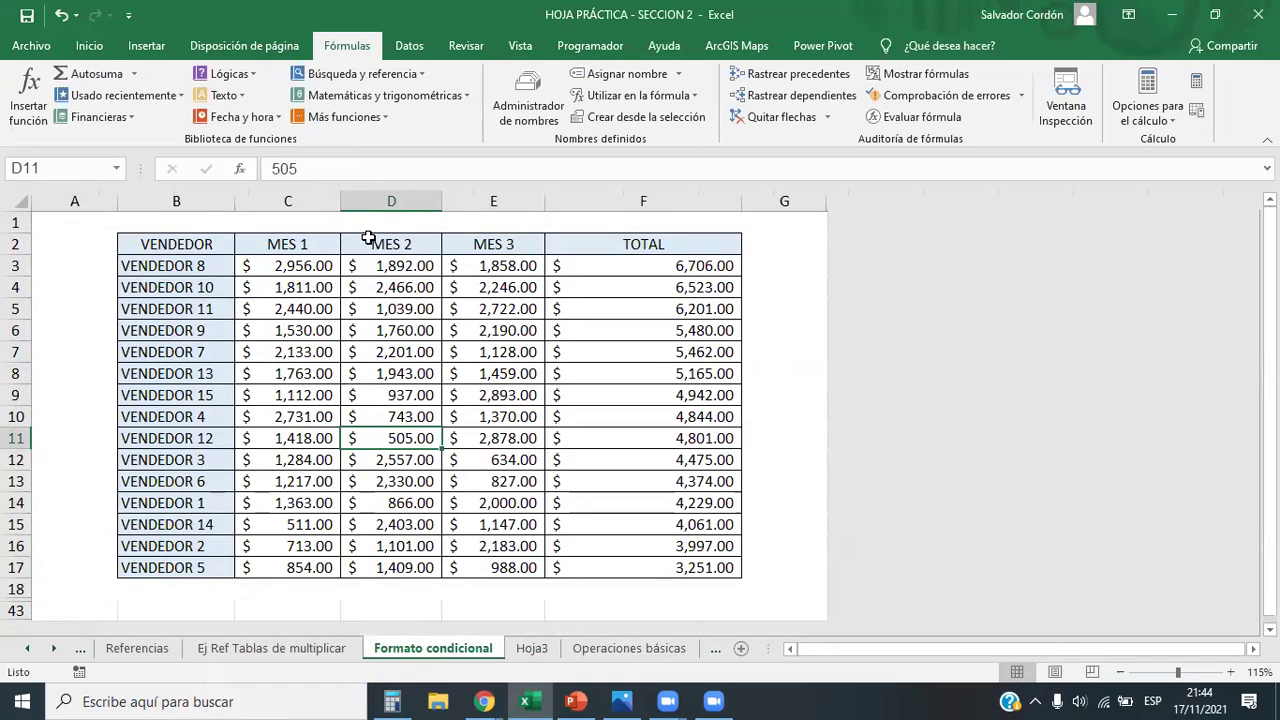
left_click(305, 245)
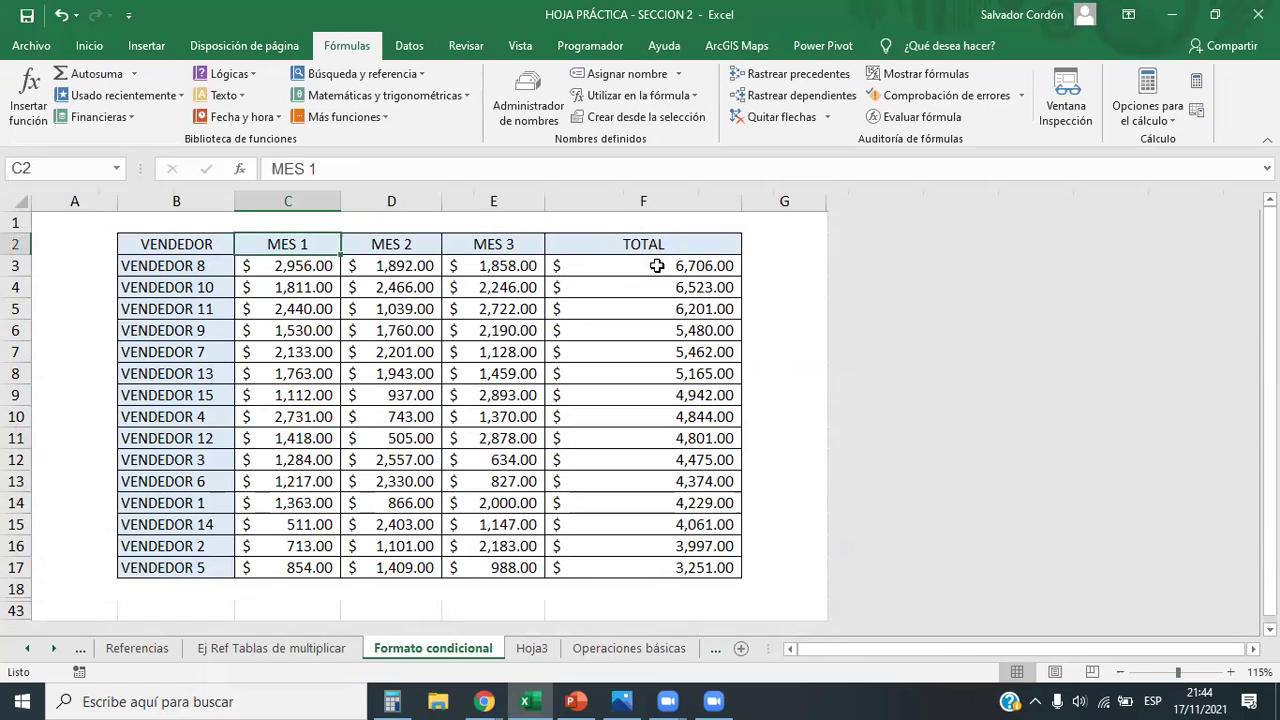
left_click_drag(306, 266, 300, 567)
Try to name the selected MES 1 values "Mes 1", written with a space
left_click(58, 178)
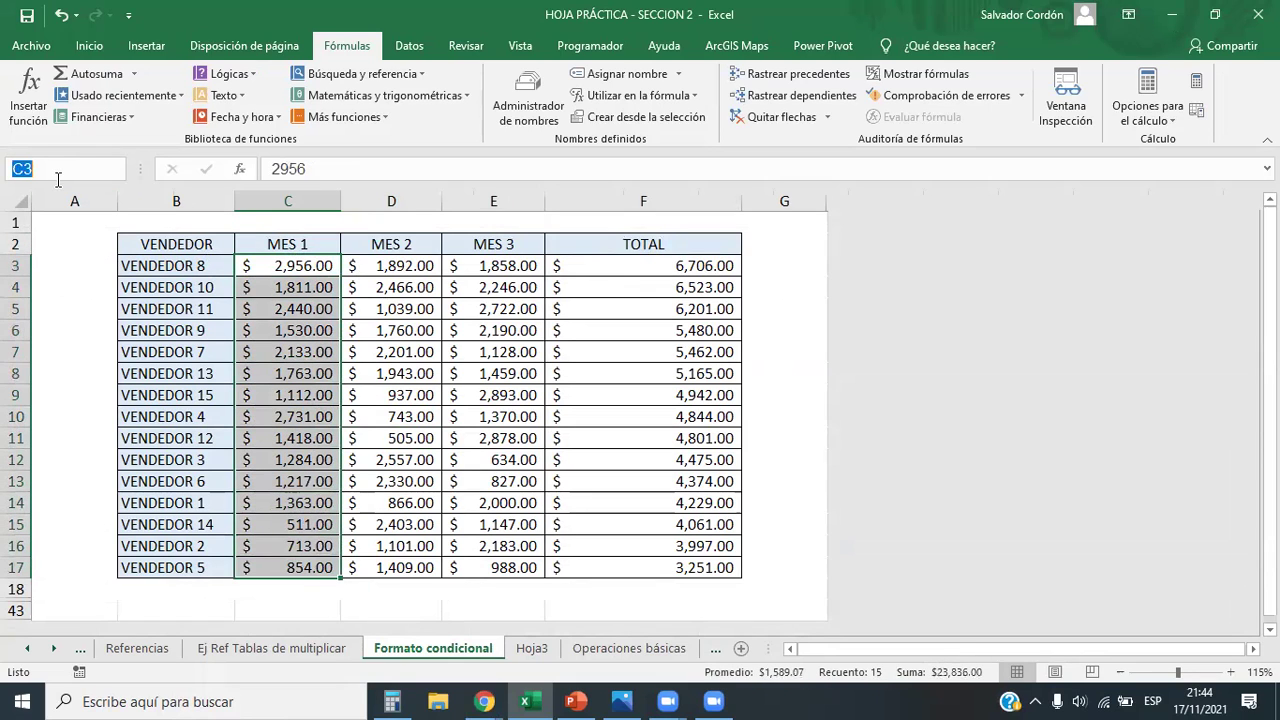
key("BackSpace")
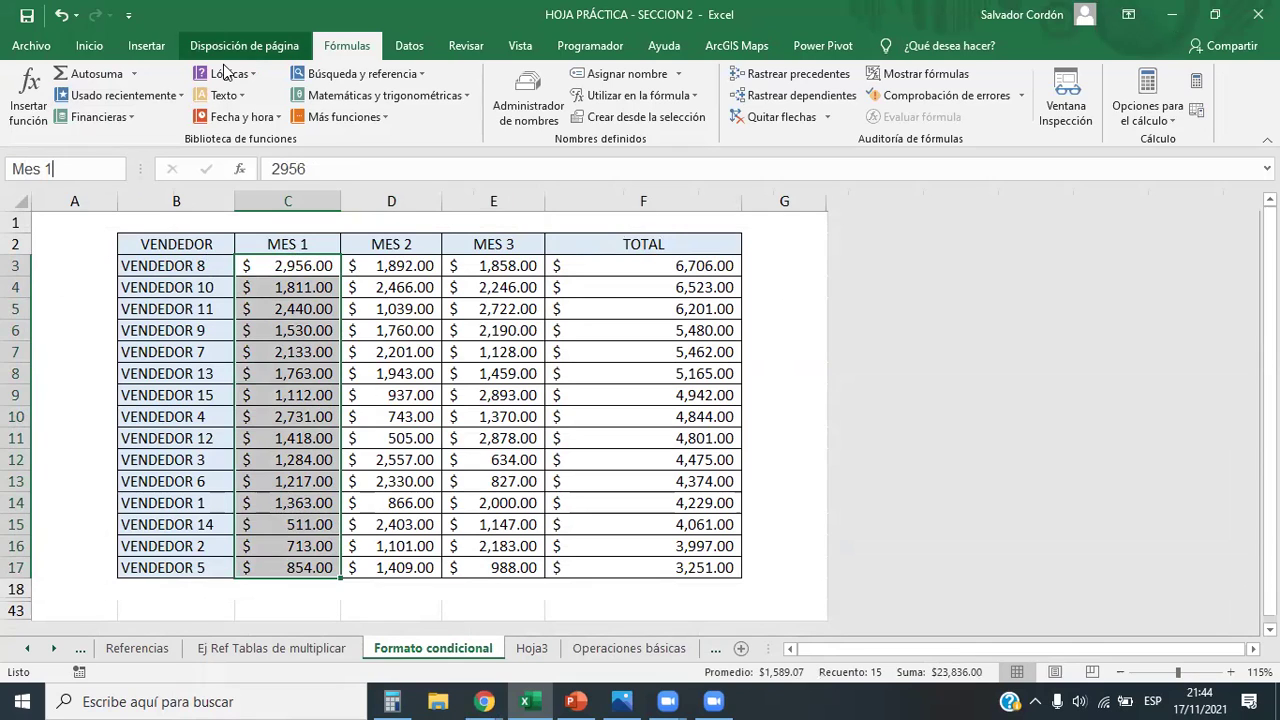
left_click(385, 338)
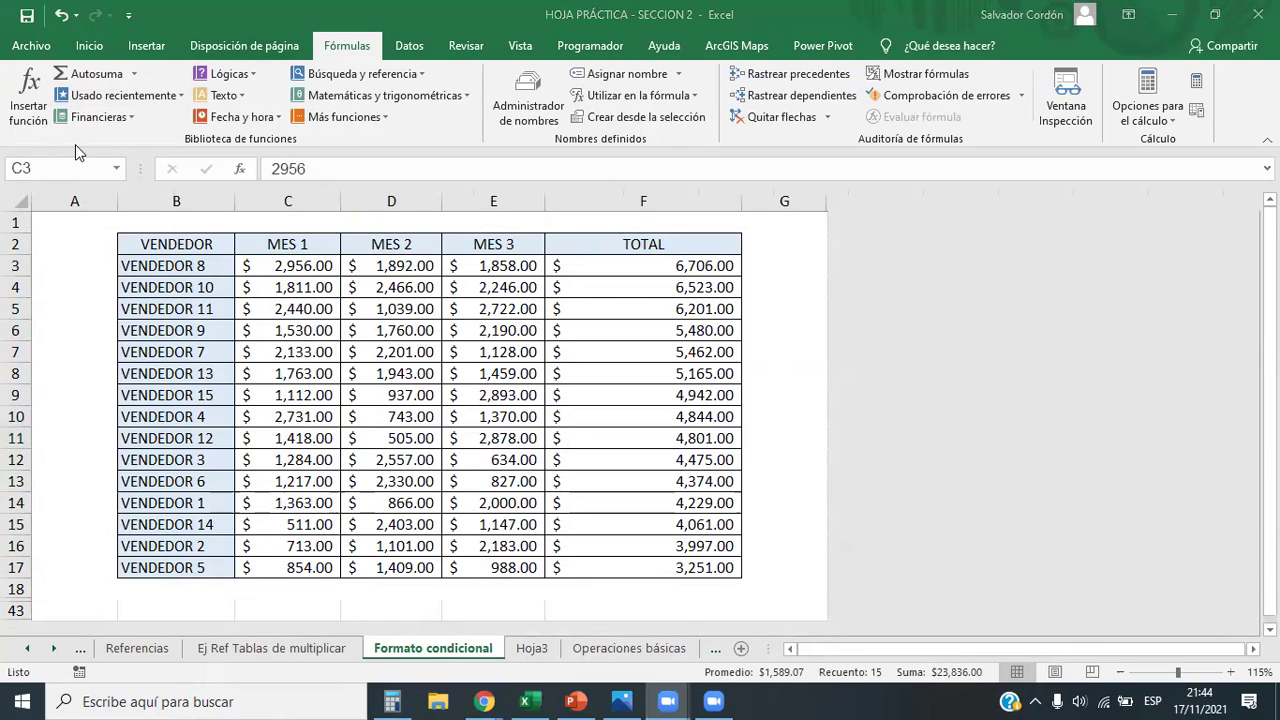
left_click(75, 144)
left_click(75, 166)
key("BackSpace")
type("Mes")
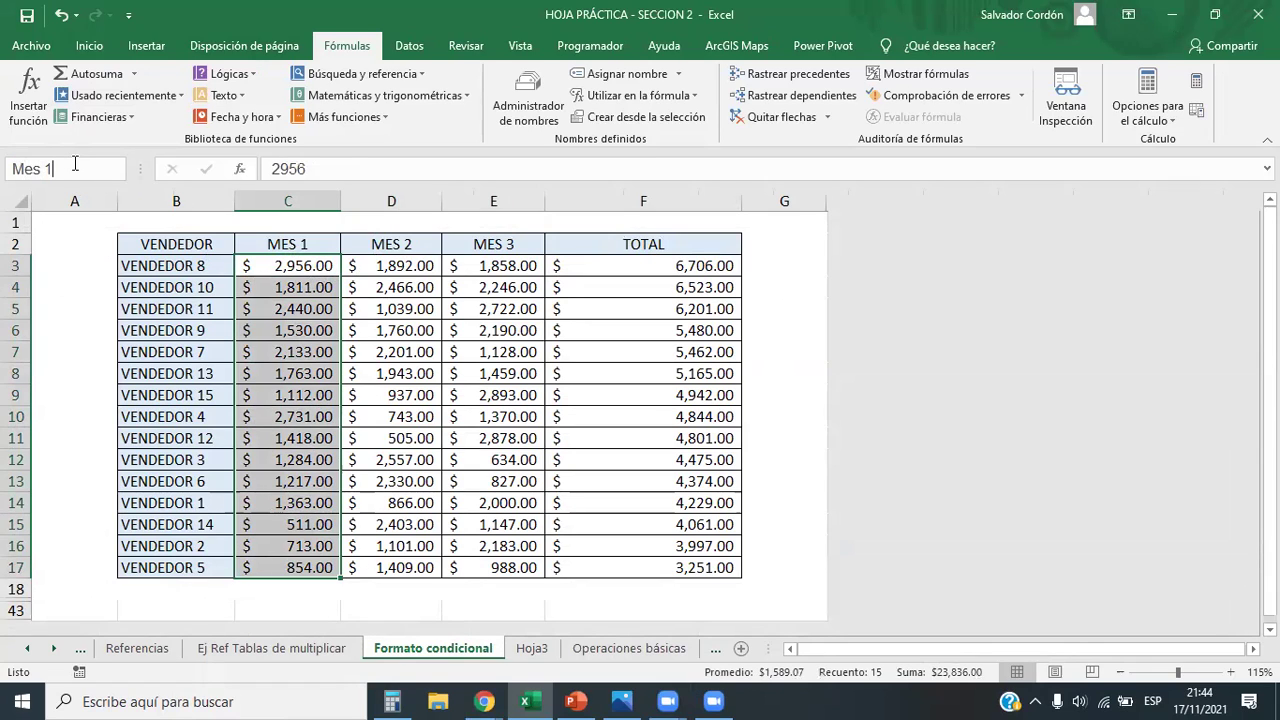
type(" 1")
key("Return")
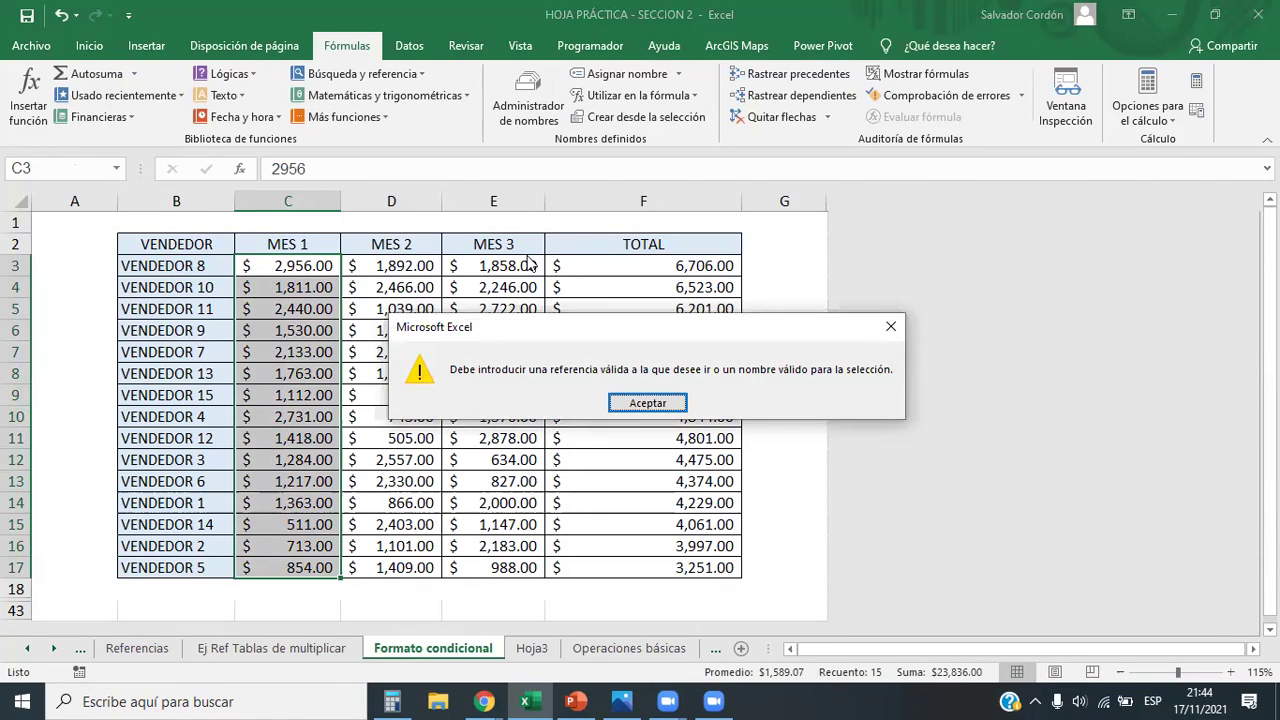
left_click(890, 326)
Name the MES 1 values in C3:C17 as Mes_1 and reselect the range to check its name
left_click(86, 170)
type("Mes_1")
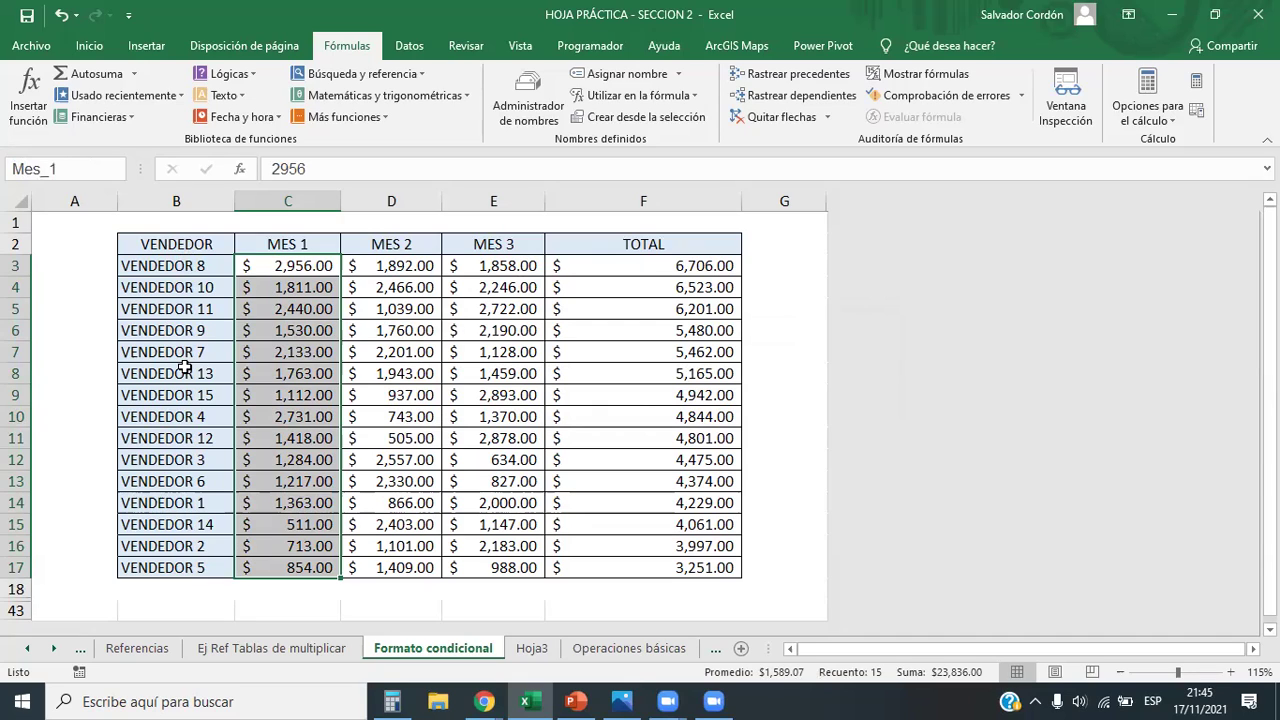
key("Return")
left_click(296, 266)
left_click_drag(300, 306, 297, 567)
Review the Mes_1 entry and the range it refers to in the Name Manager
left_click(530, 112)
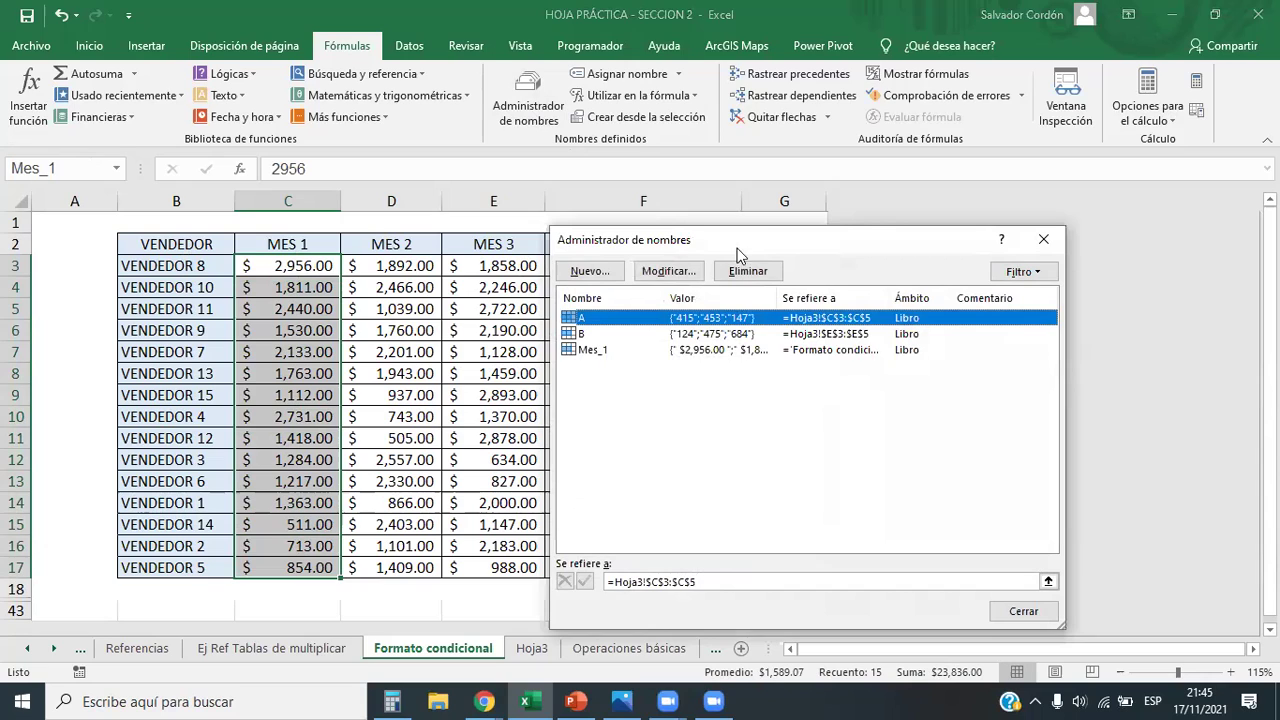
left_click_drag(760, 240, 872, 97)
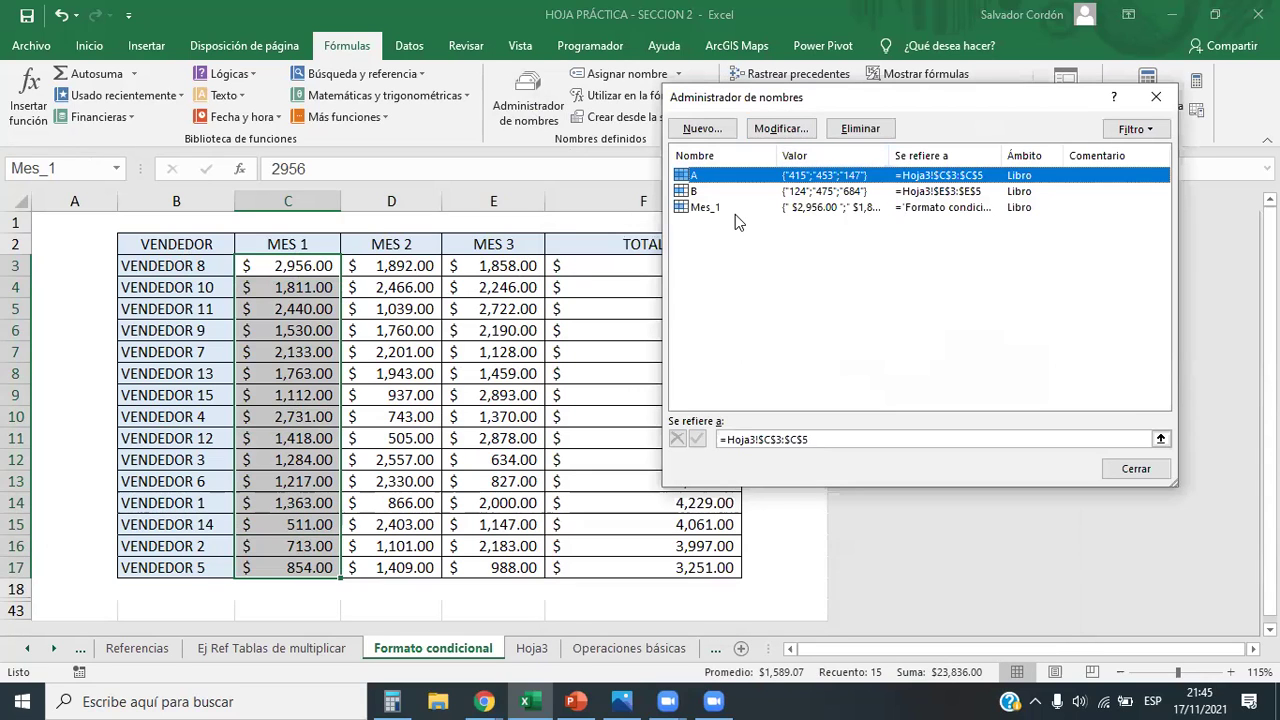
left_click(966, 207)
left_click(1136, 468)
Name the MES 2 values in D3:D17 as Mes_2
left_click_drag(400, 265, 392, 567)
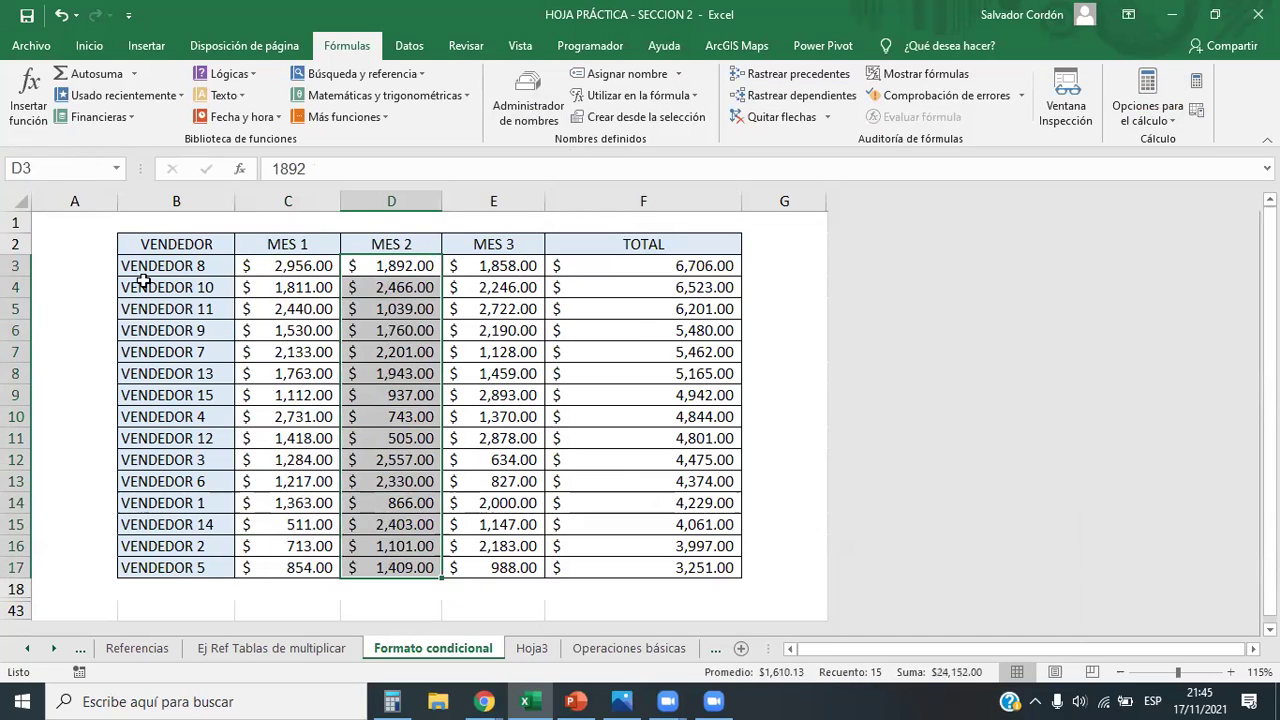
left_click(54, 171)
key("BackSpace")
type("Mes_2")
key("Return")
Name the MES 3 values in E3:E17 as Mes_3
left_click_drag(506, 264, 478, 570)
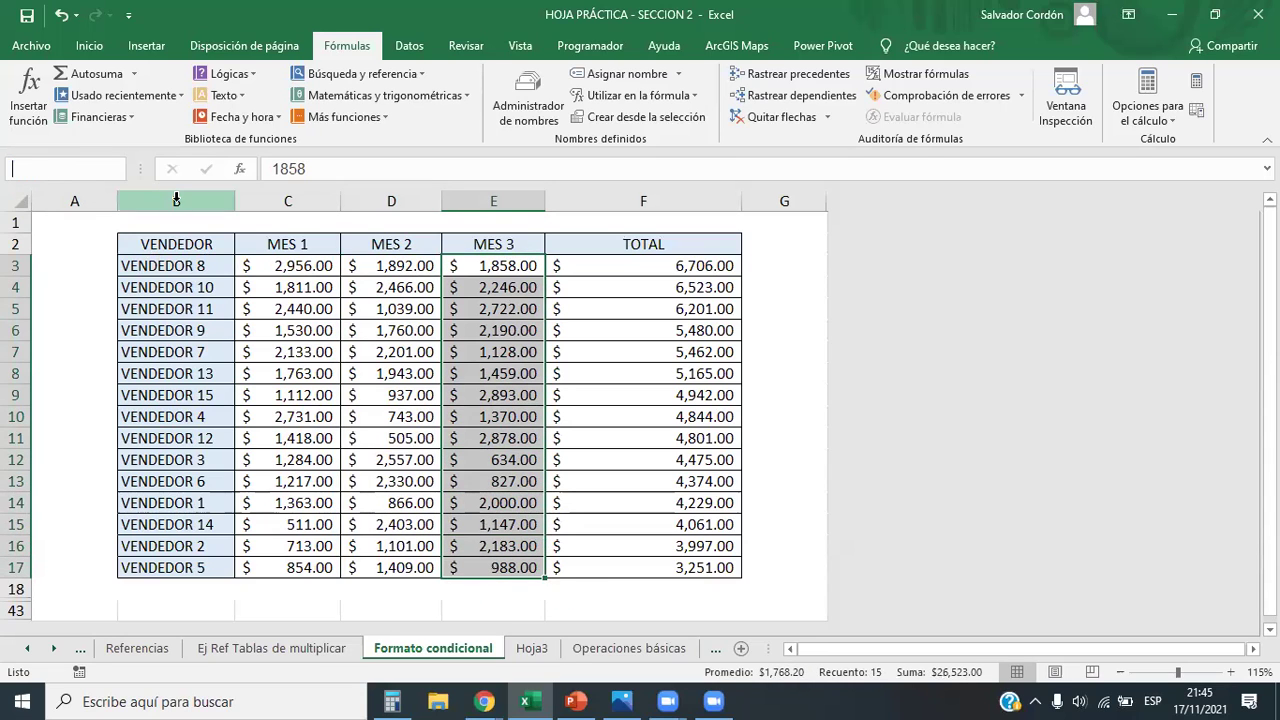
type("Mes")
key("Return")
left_click(354, 330)
left_click(318, 414)
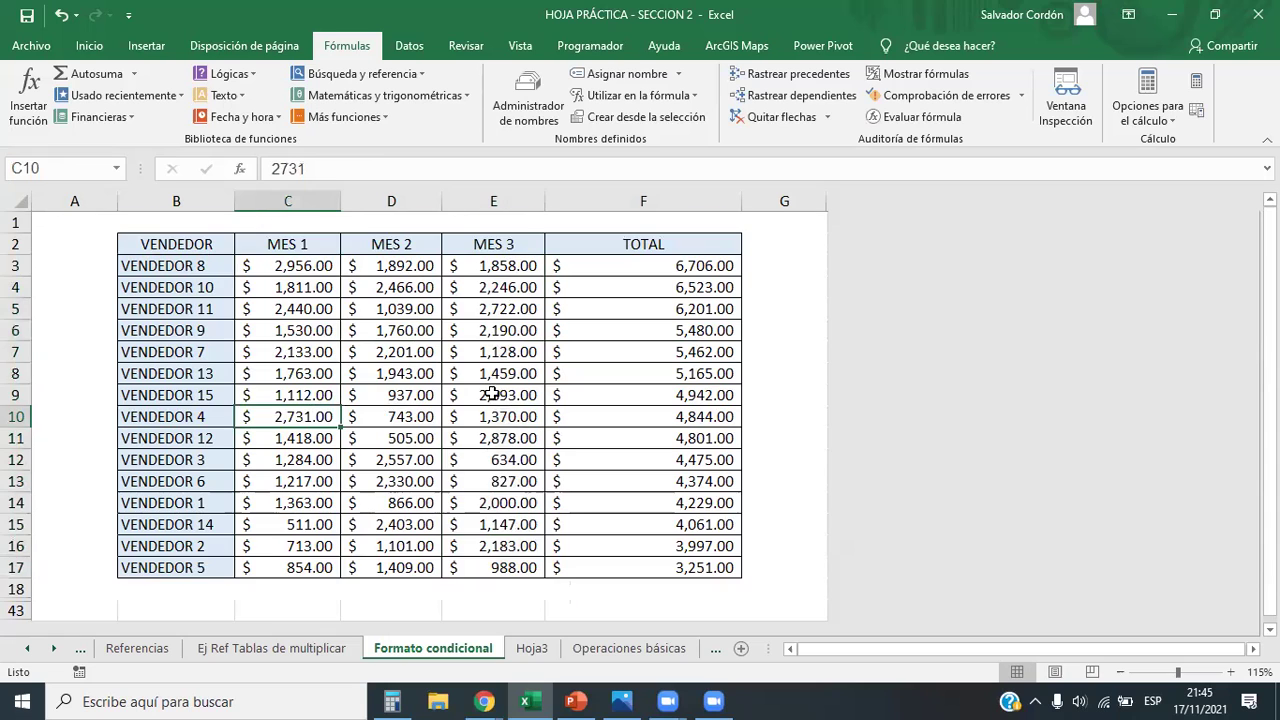
Unhide the hidden rows between rows 18 and 43 below the sales table
scroll(492, 394, "down", 1)
left_click_drag(12, 536, 14, 555)
right_click(18, 540)
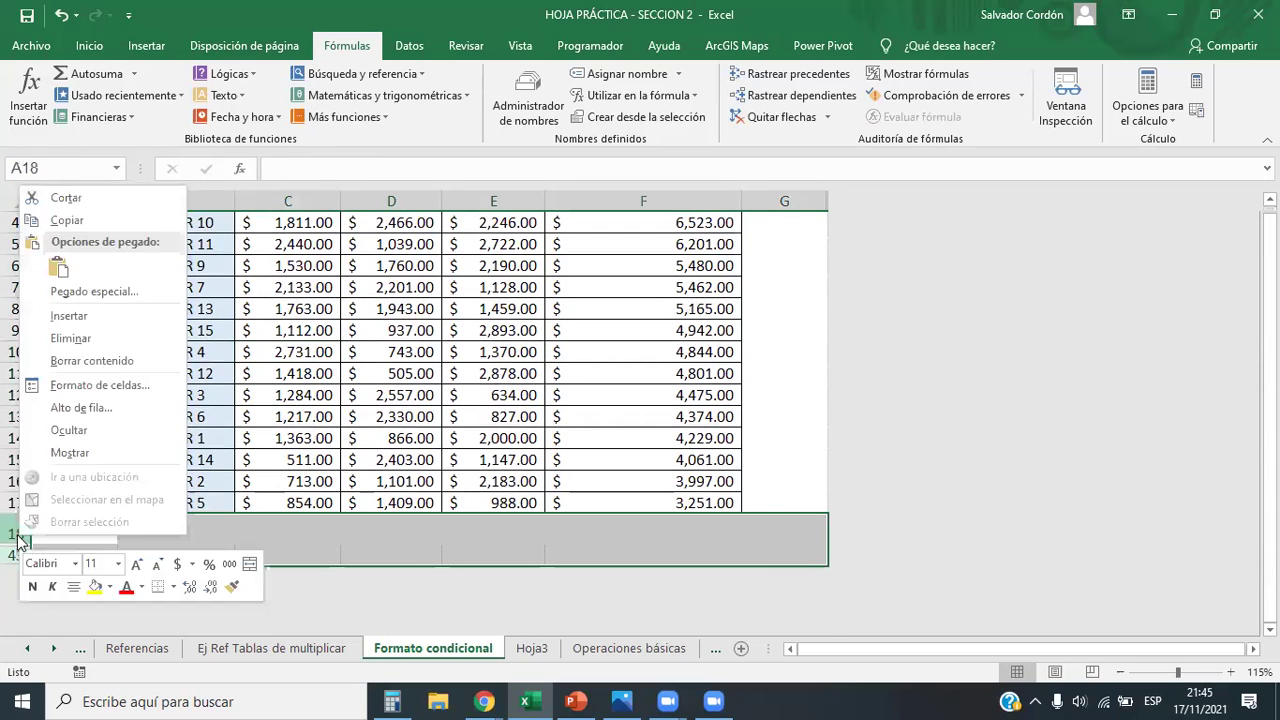
left_click(79, 452)
scroll(340, 483, "down", 2)
scroll(313, 559, "up", 2)
Add the Mes_1 and Mes_3 ranges in cell C19 with the formula =SUMA(Mes_1;Mes_3)
left_click(314, 559)
scroll(366, 600, "up", 1)
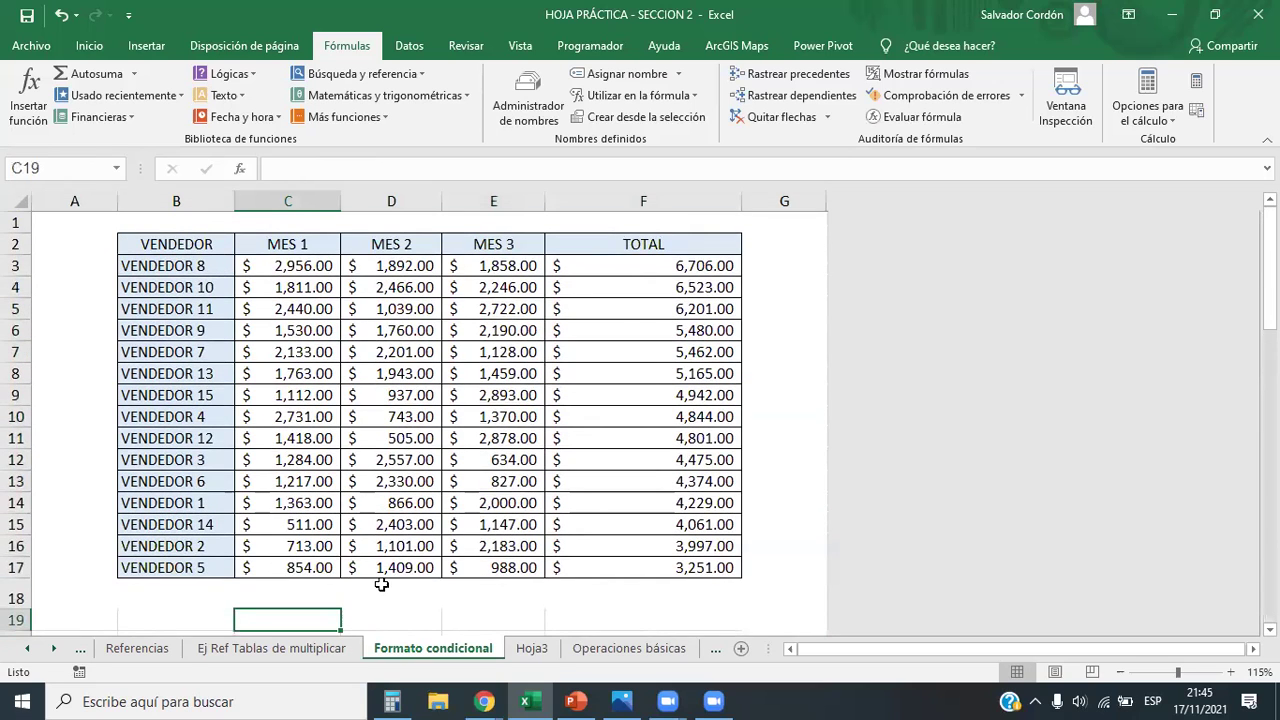
scroll(575, 618, "down", 1)
scroll(558, 630, "up", 1)
type("=")
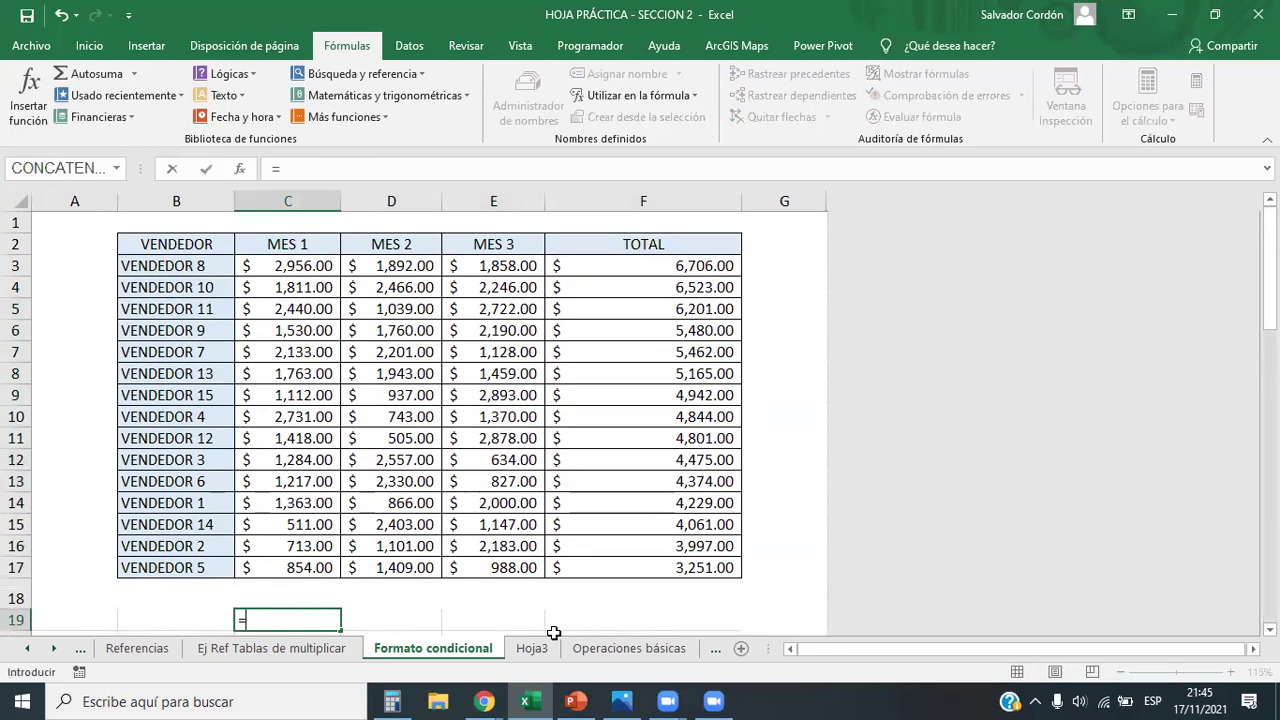
type("SUMA(")
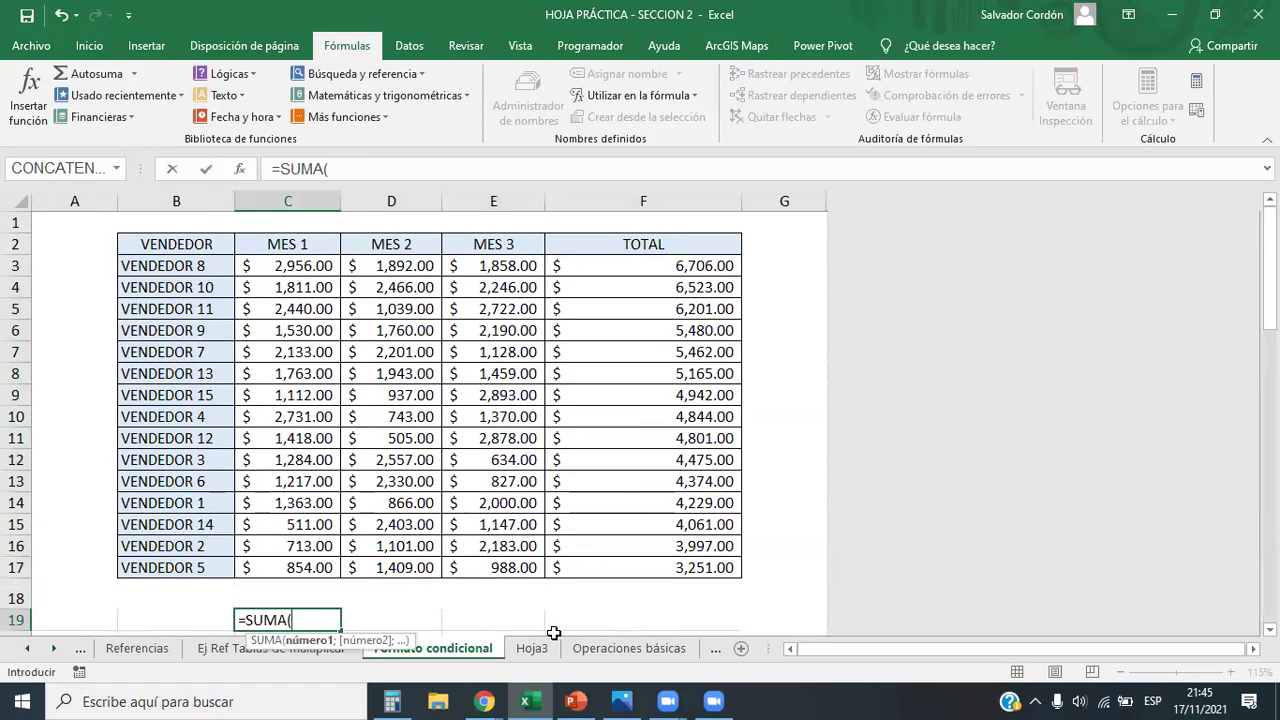
type("mes")
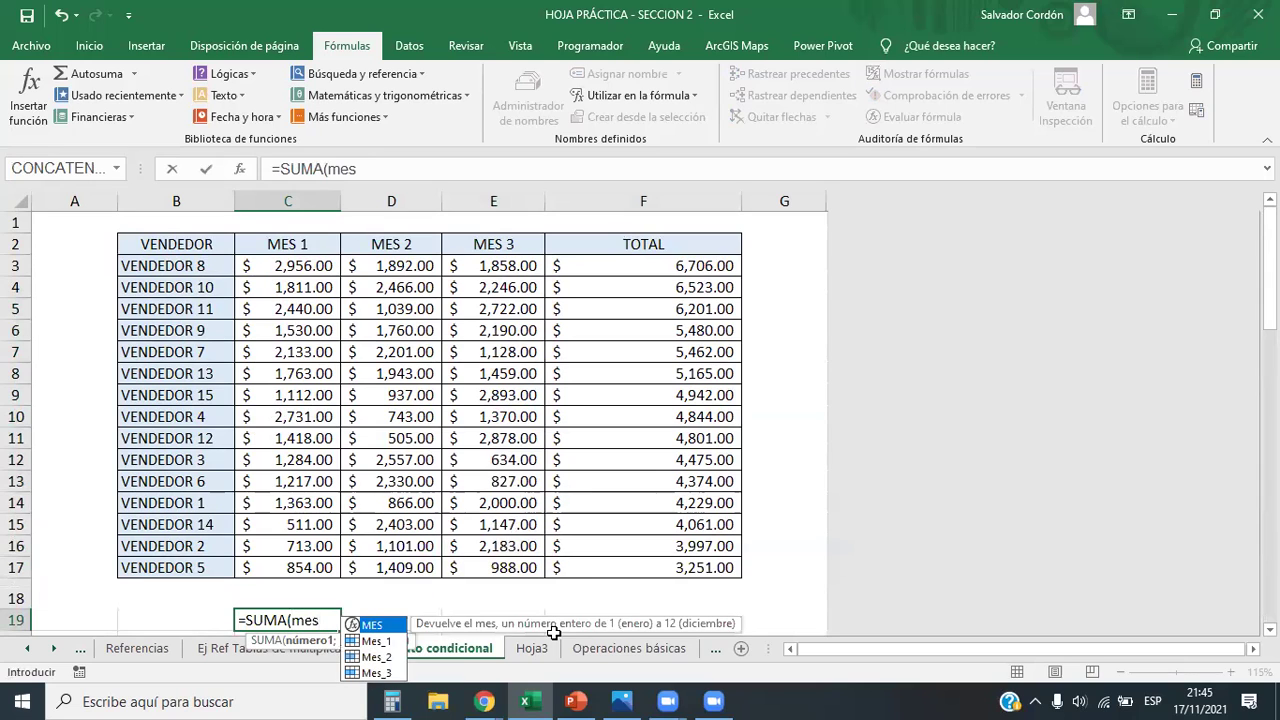
double_click(389, 645)
type(";")
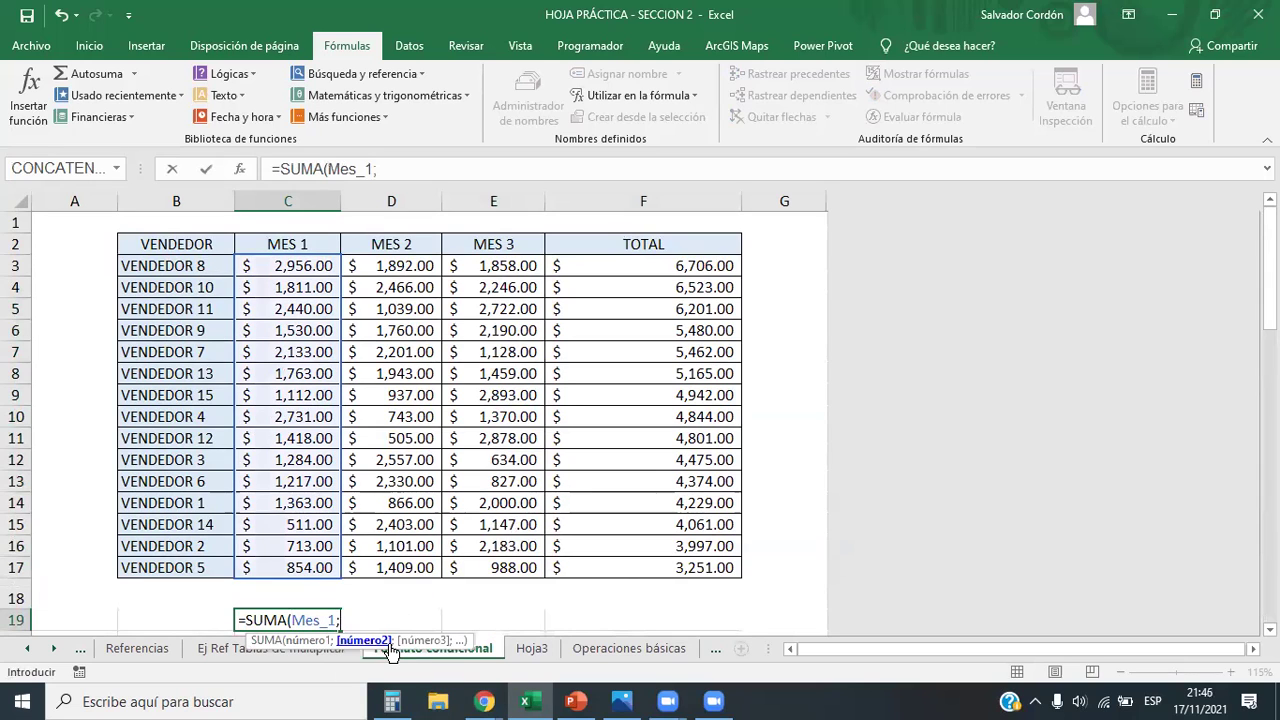
type("mes")
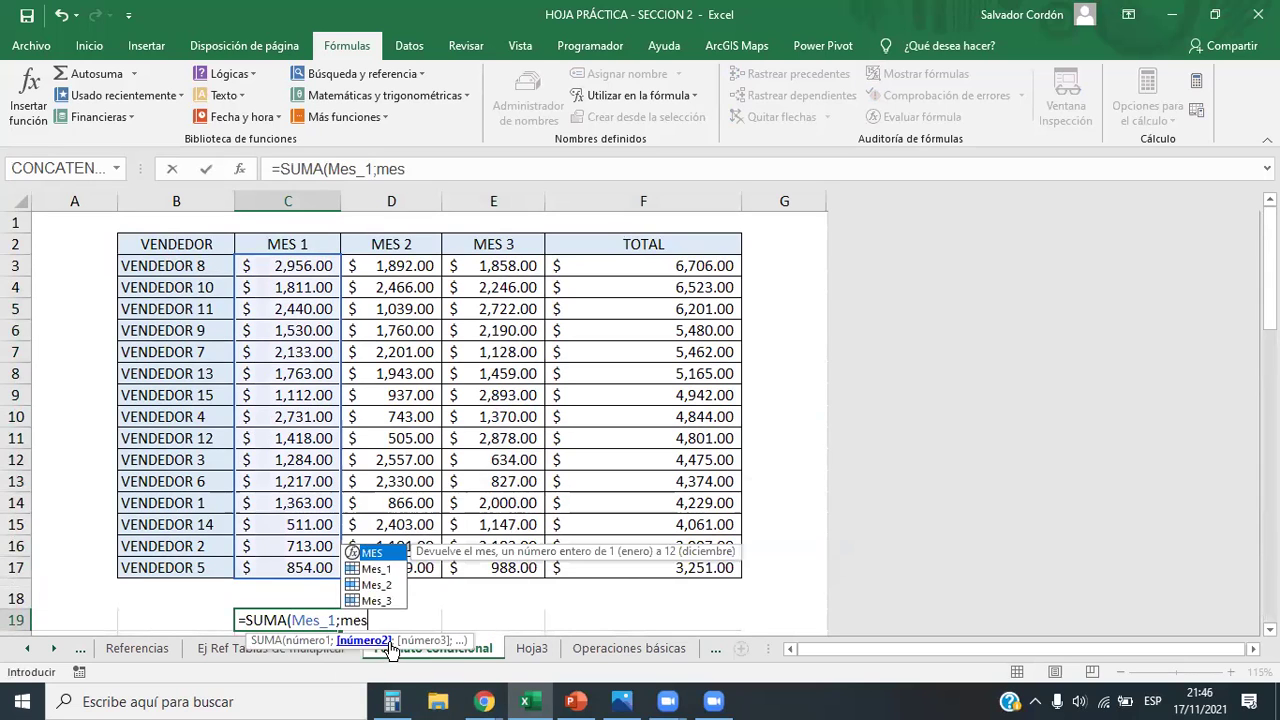
double_click(378, 600)
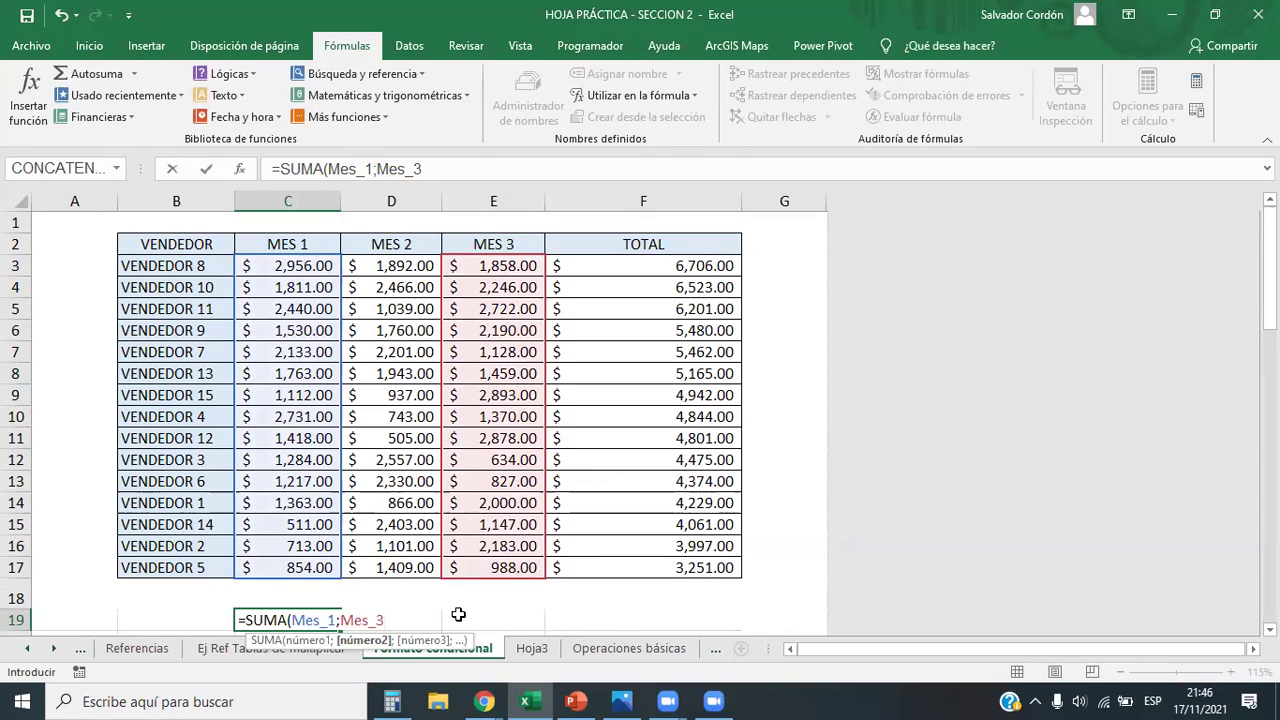
type(")")
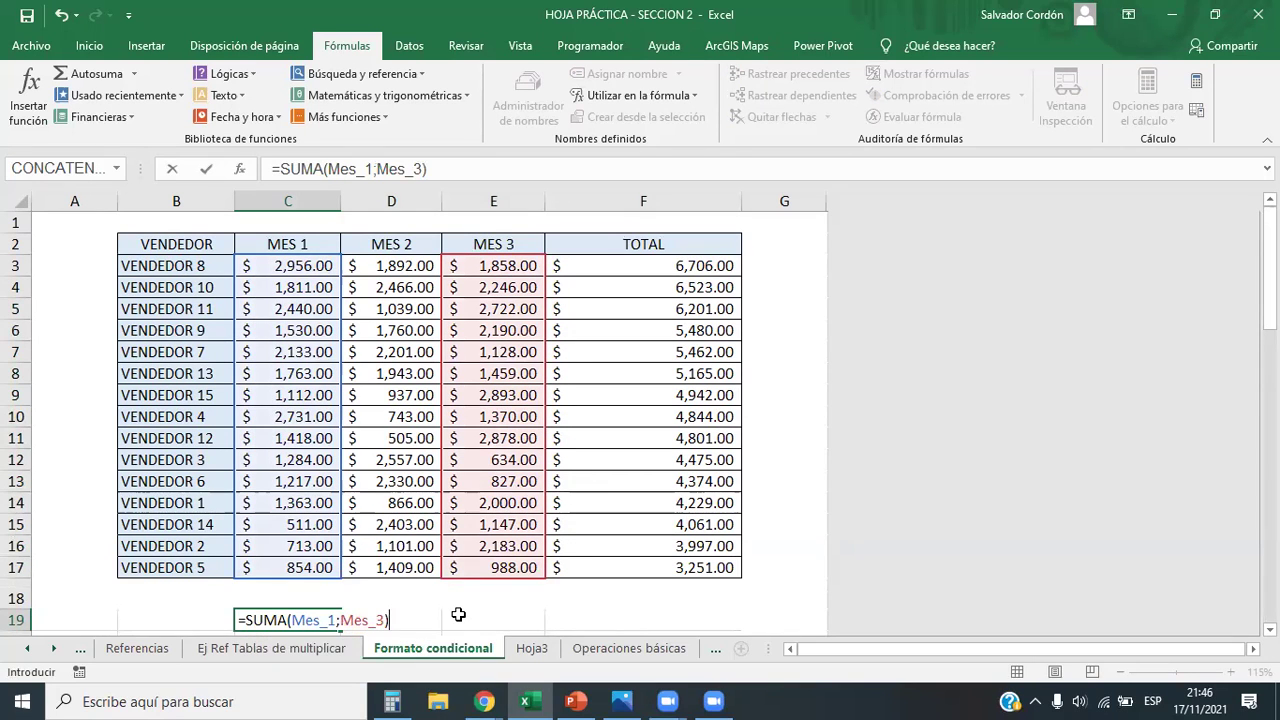
key("Return")
Move the combined sum from C19 to C20 and total the MES 1 column in C18 with AutoSum as =SUMA(Mes_1)
left_click(335, 598)
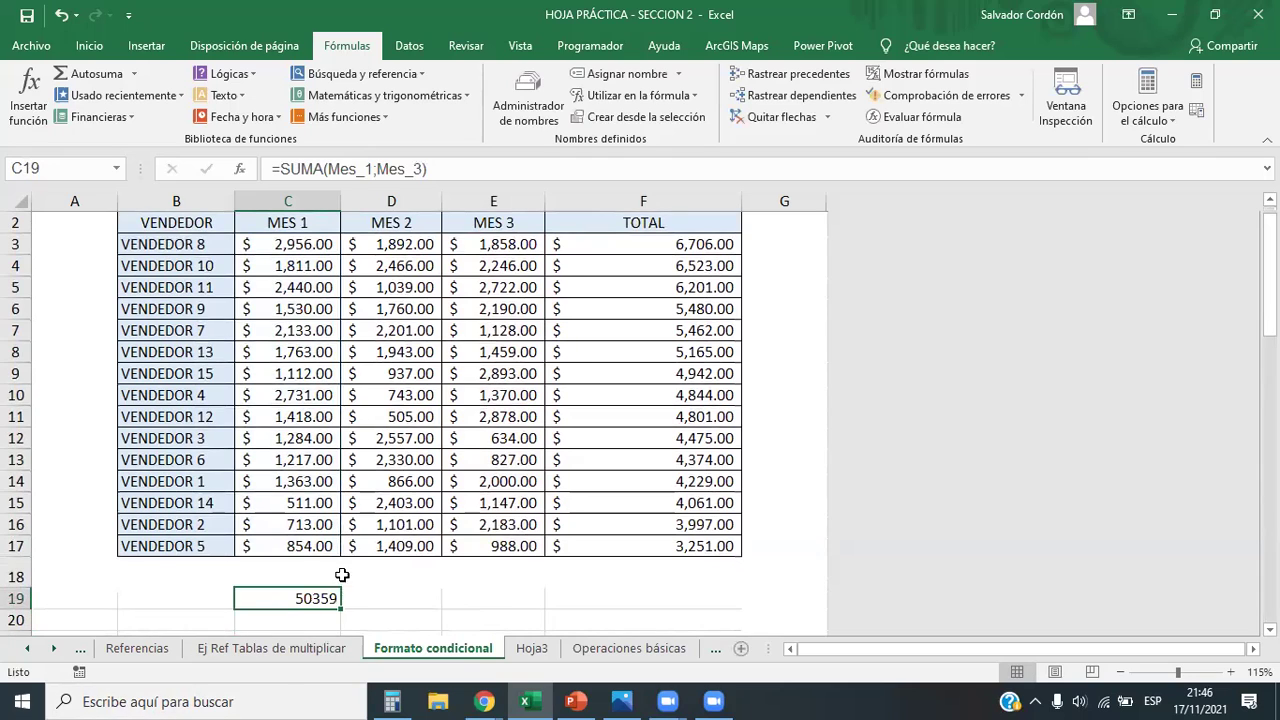
left_click_drag(326, 609, 331, 620)
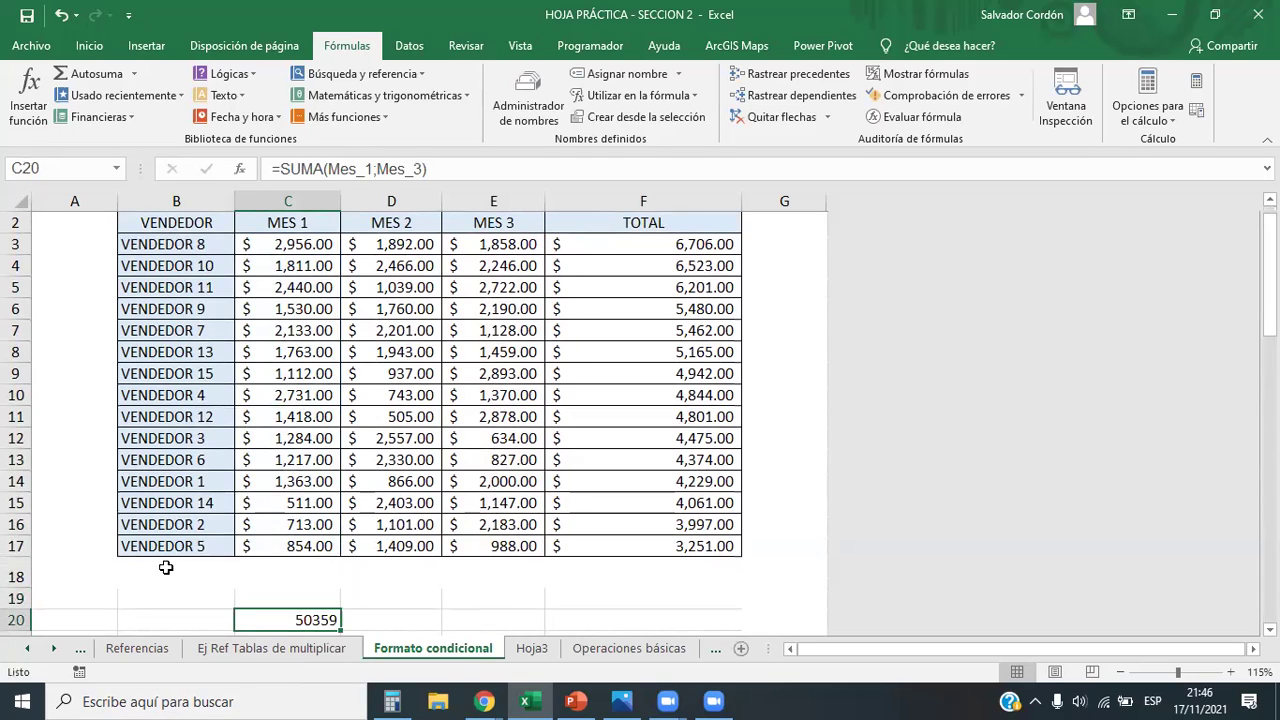
left_click(302, 570)
left_click(89, 45)
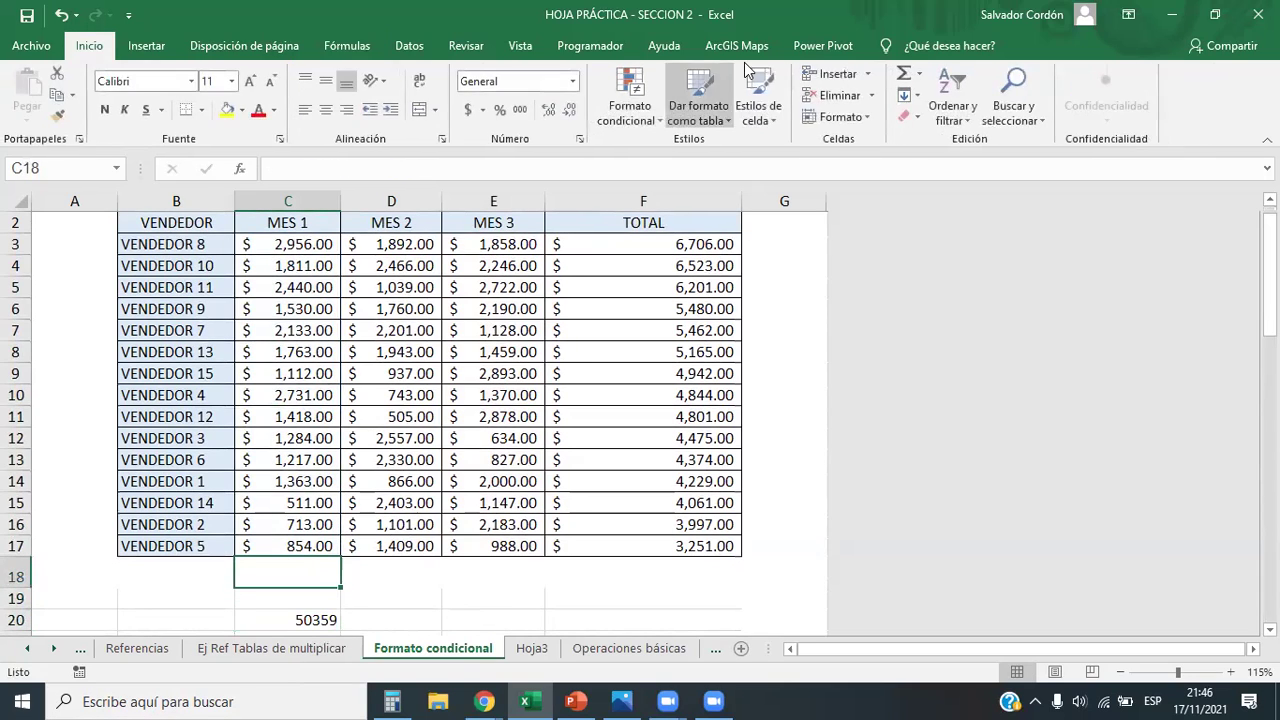
left_click(903, 73)
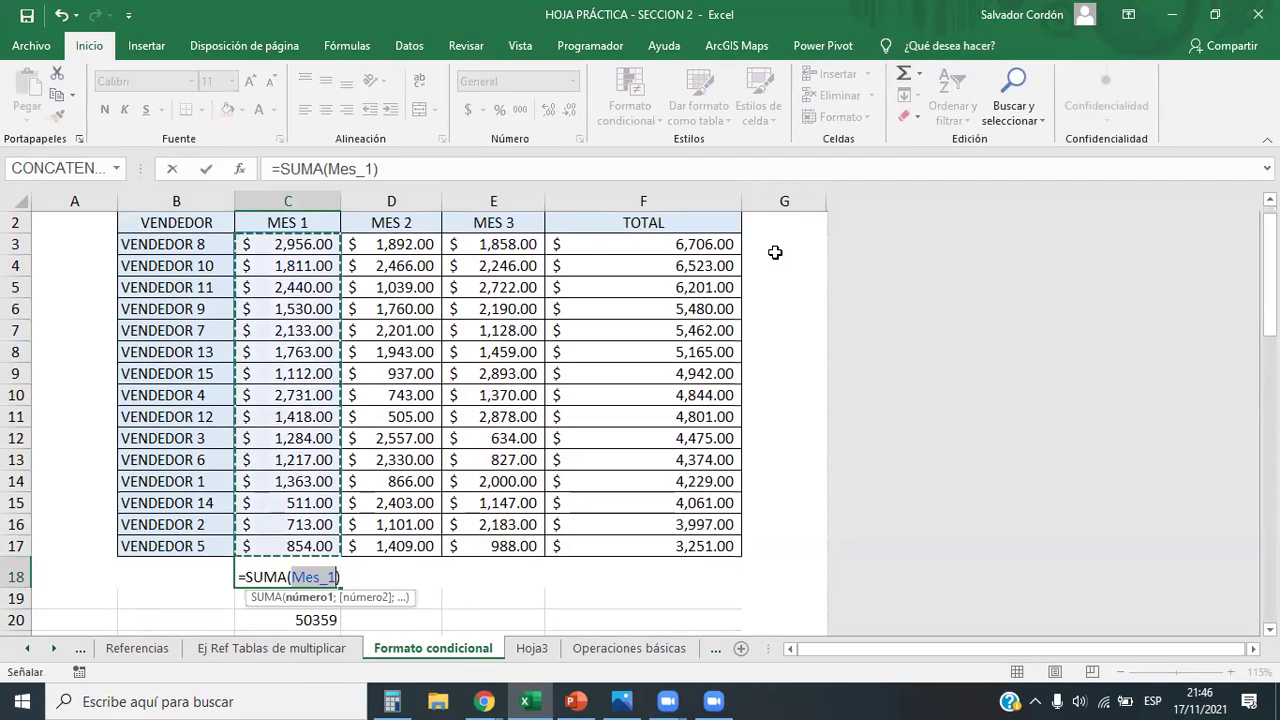
key("Return")
Total the MES 3 column in E18 with AutoSum as =SUMA(Mes_3)
left_click(335, 568)
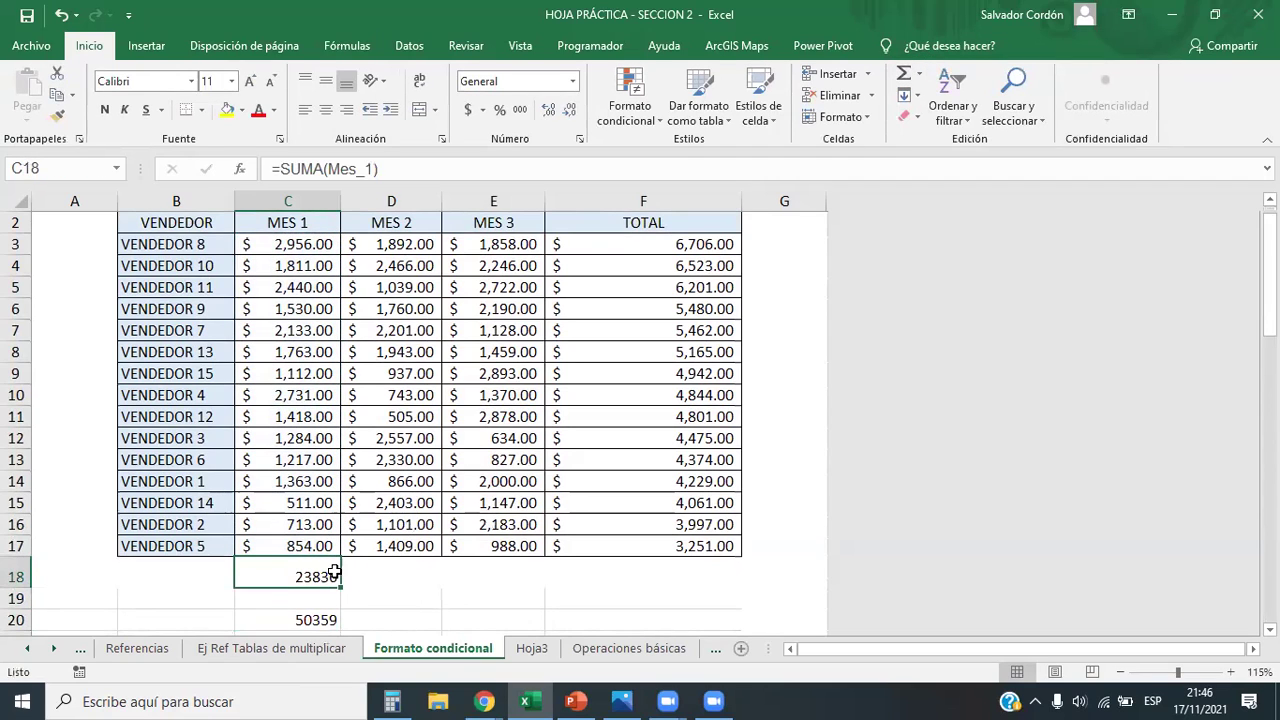
left_click(452, 564)
left_click(905, 76)
key("Return")
Compare the selection sum of C18:E18 with the result of the SUMA(Mes_1;Mes_3) formula in C20
left_click_drag(319, 568, 535, 576)
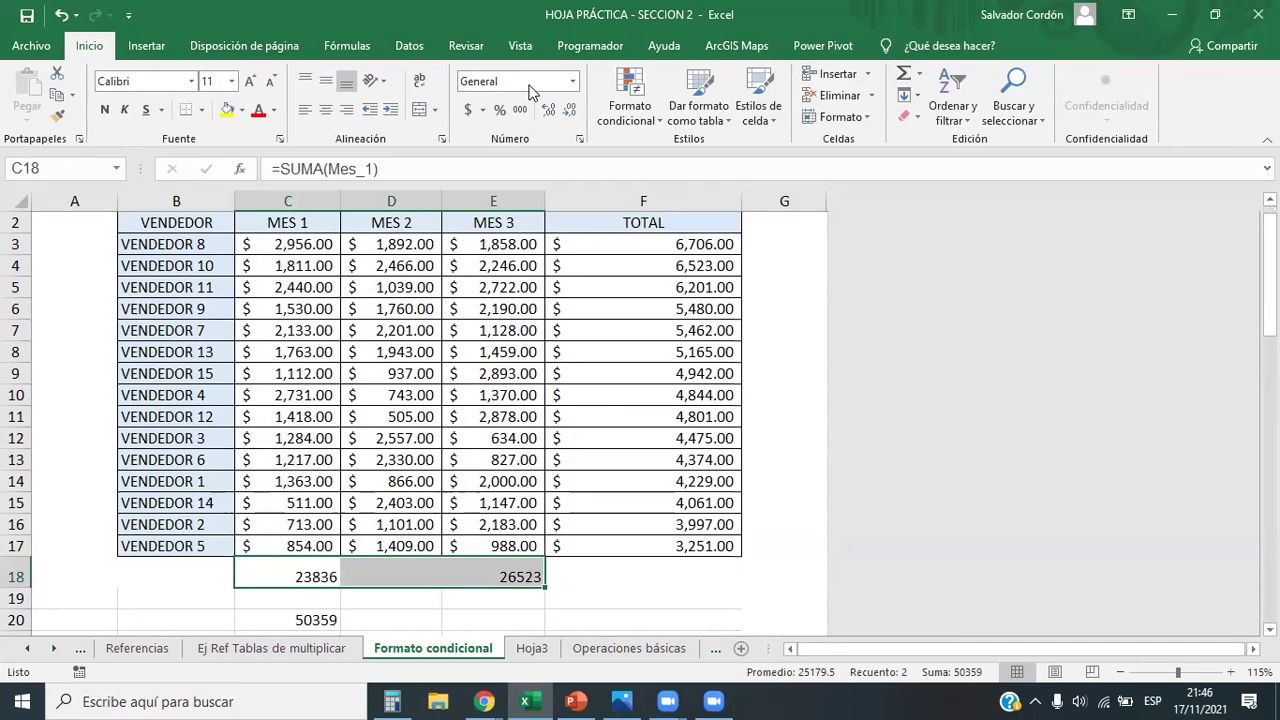
left_click_drag(914, 660, 998, 688)
left_click_drag(283, 608, 346, 634)
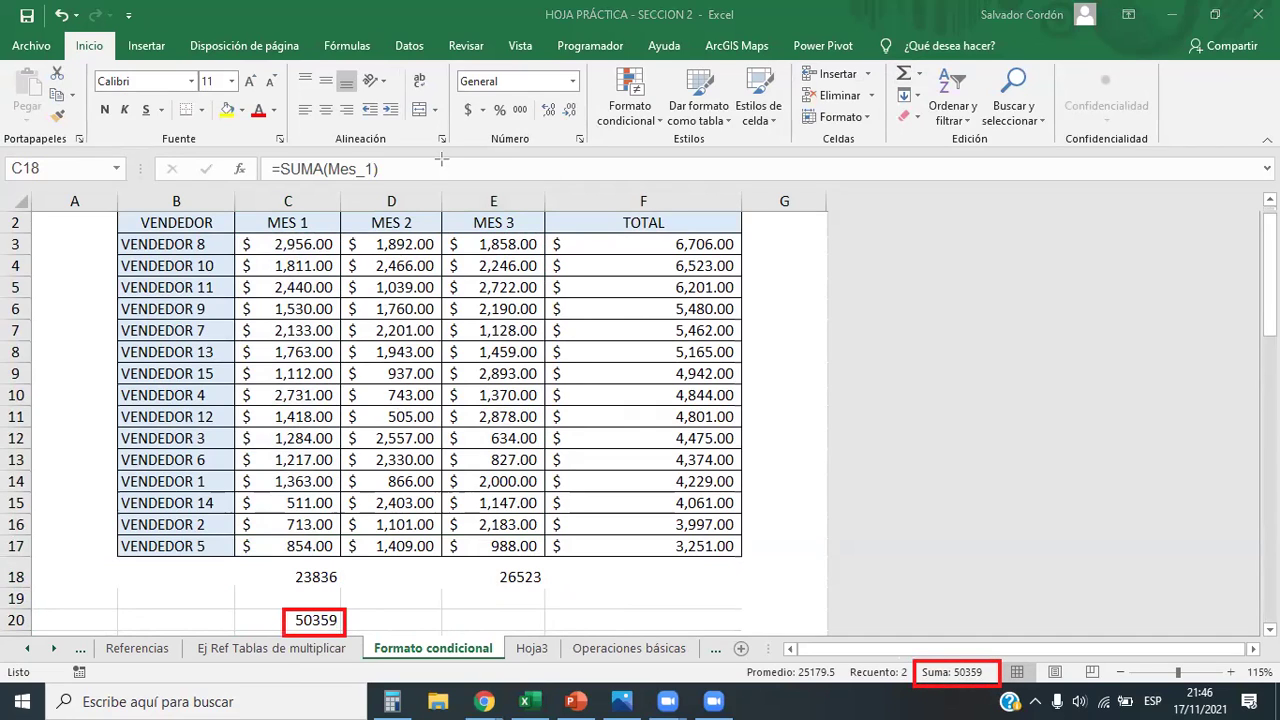
left_click_drag(346, 621, 915, 662)
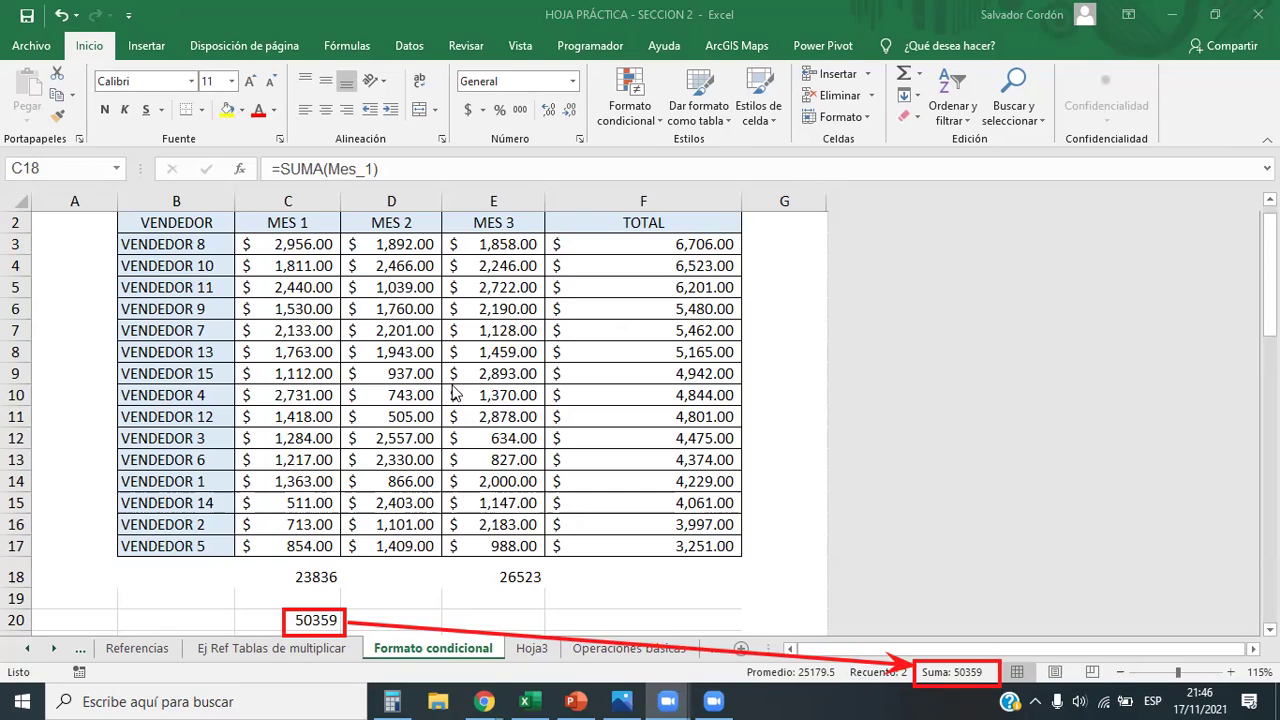
left_click(395, 459)
left_click(318, 622)
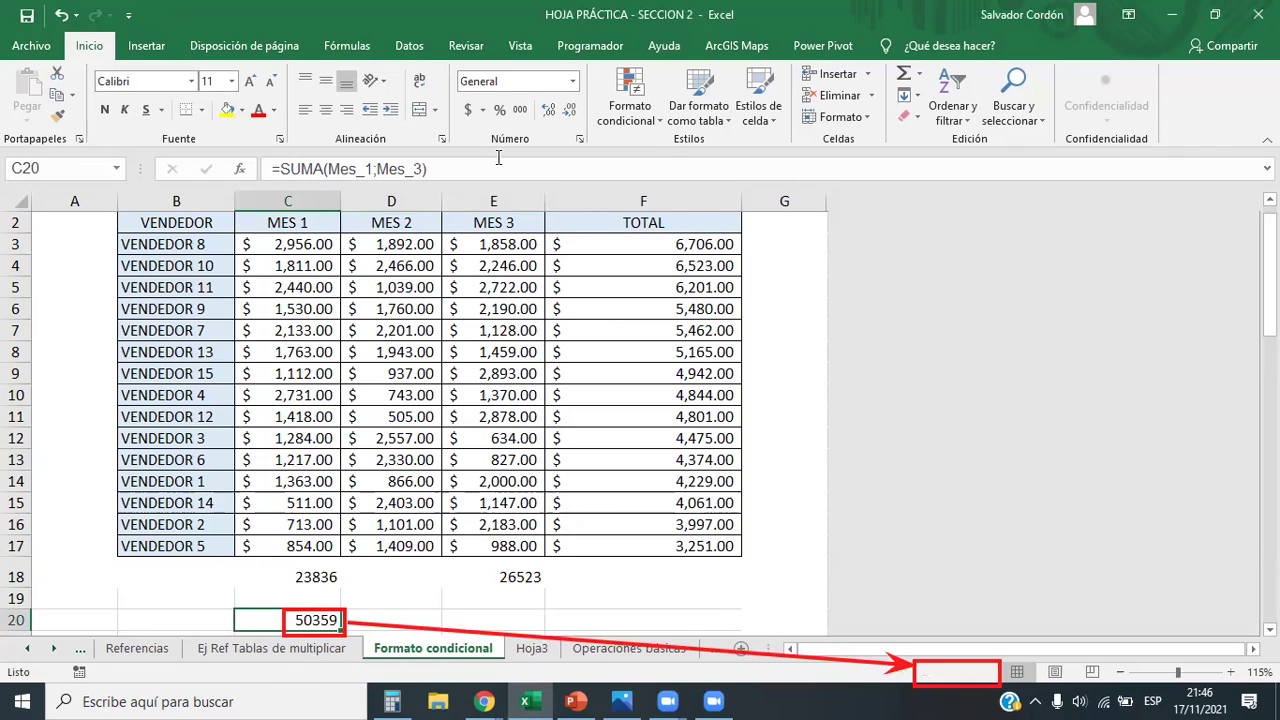
left_click_drag(258, 148, 447, 190)
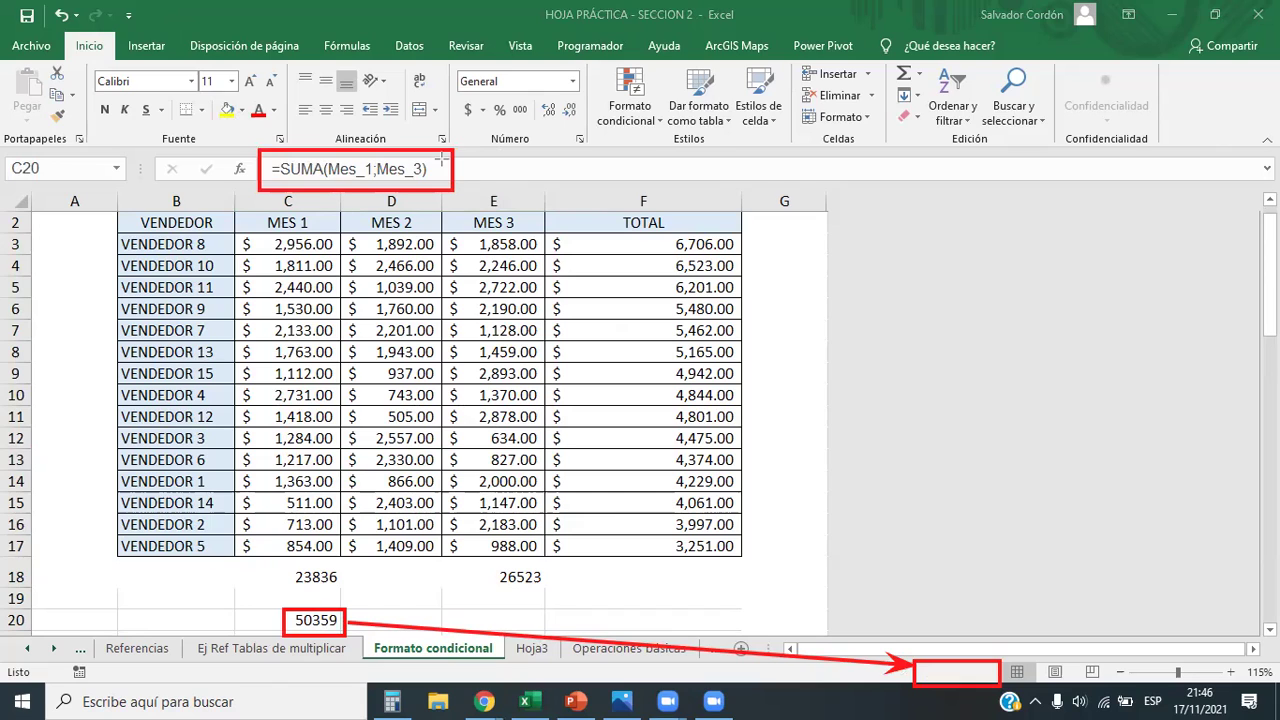
left_click_drag(427, 190, 939, 664)
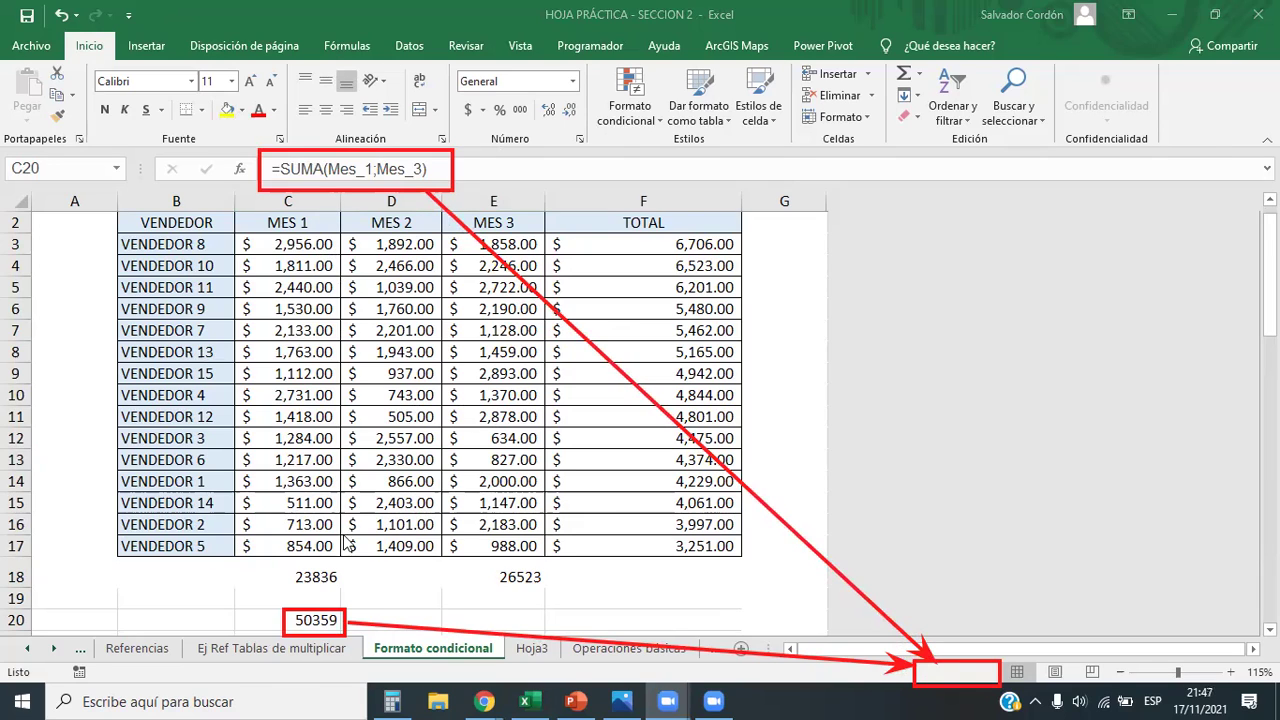
key("Escape")
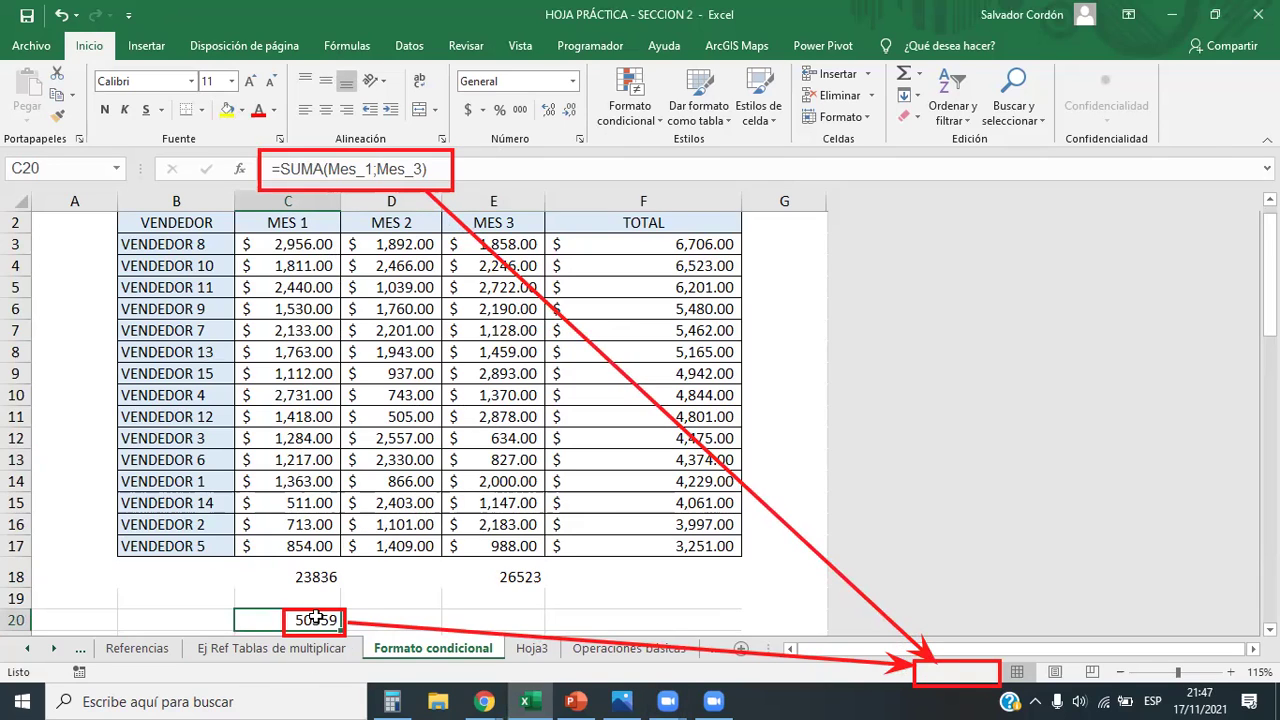
Recheck the sum of the MES 1 and MES 3 totals in row 18 against the formula in C20
left_click_drag(287, 236, 300, 546)
left_click(320, 577)
left_click(503, 585, "ctrl")
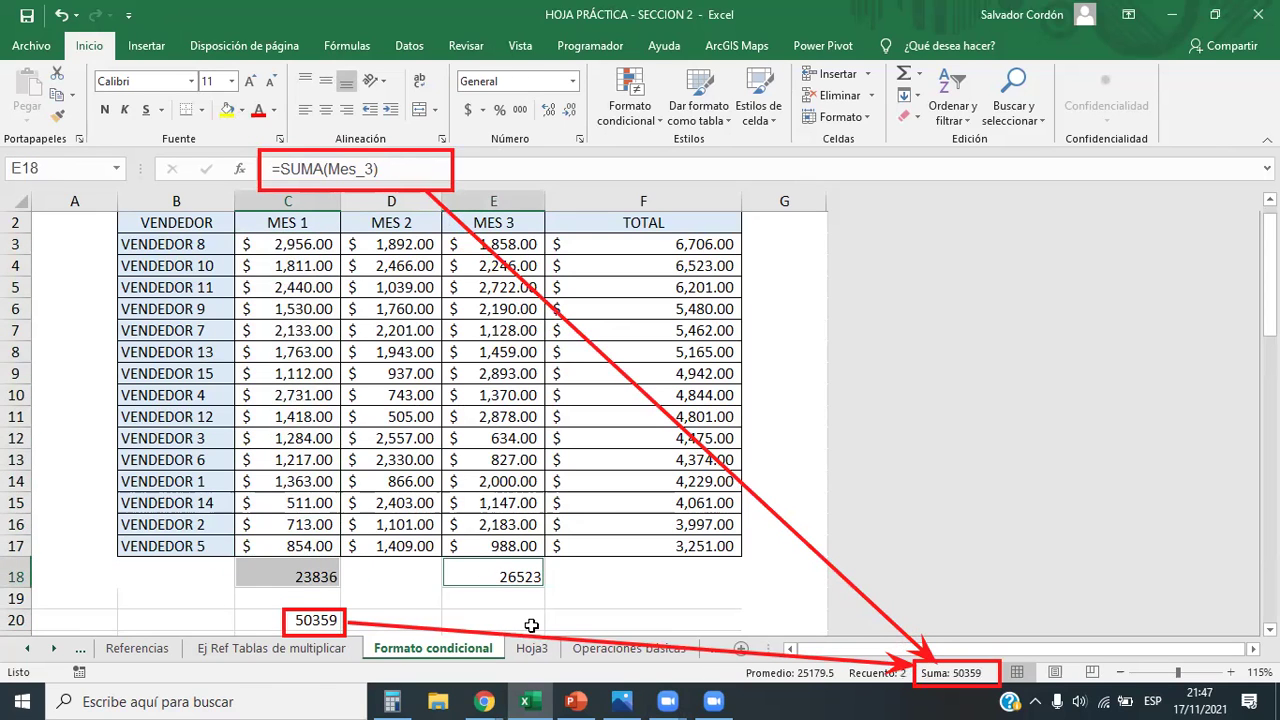
left_click_drag(327, 577, 495, 575)
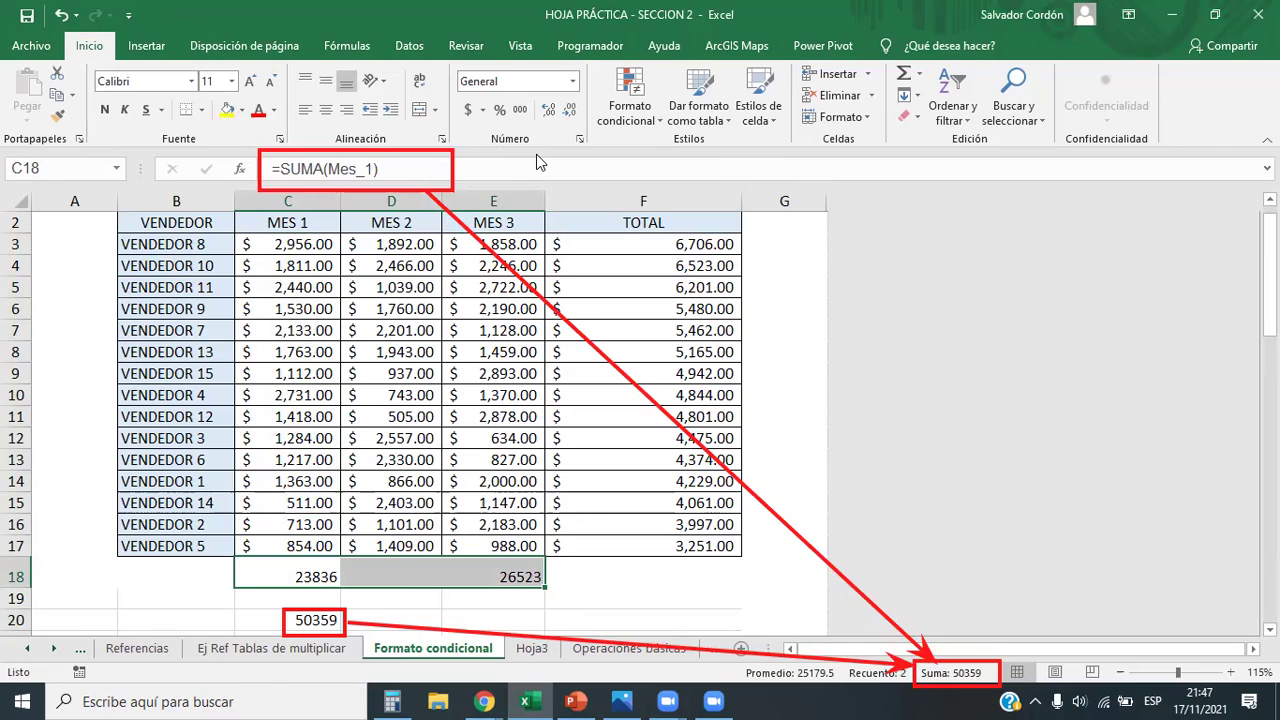
left_click(590, 172)
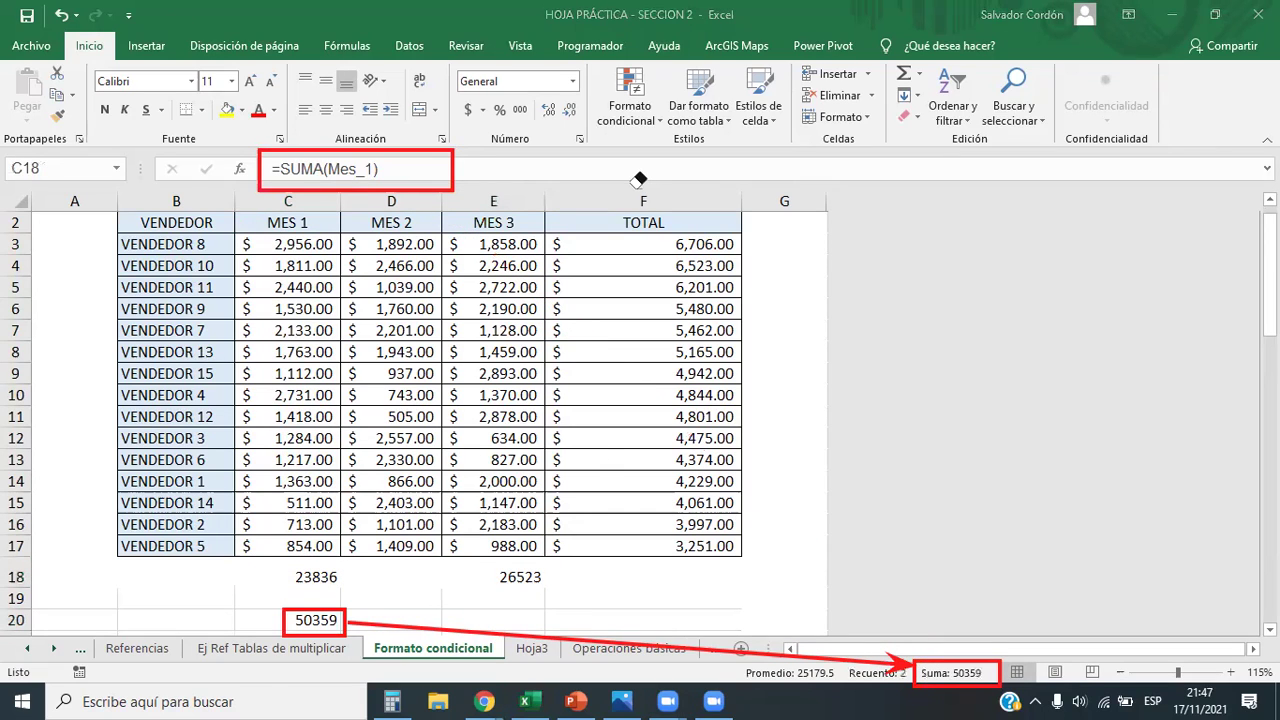
left_click_drag(312, 187, 318, 610)
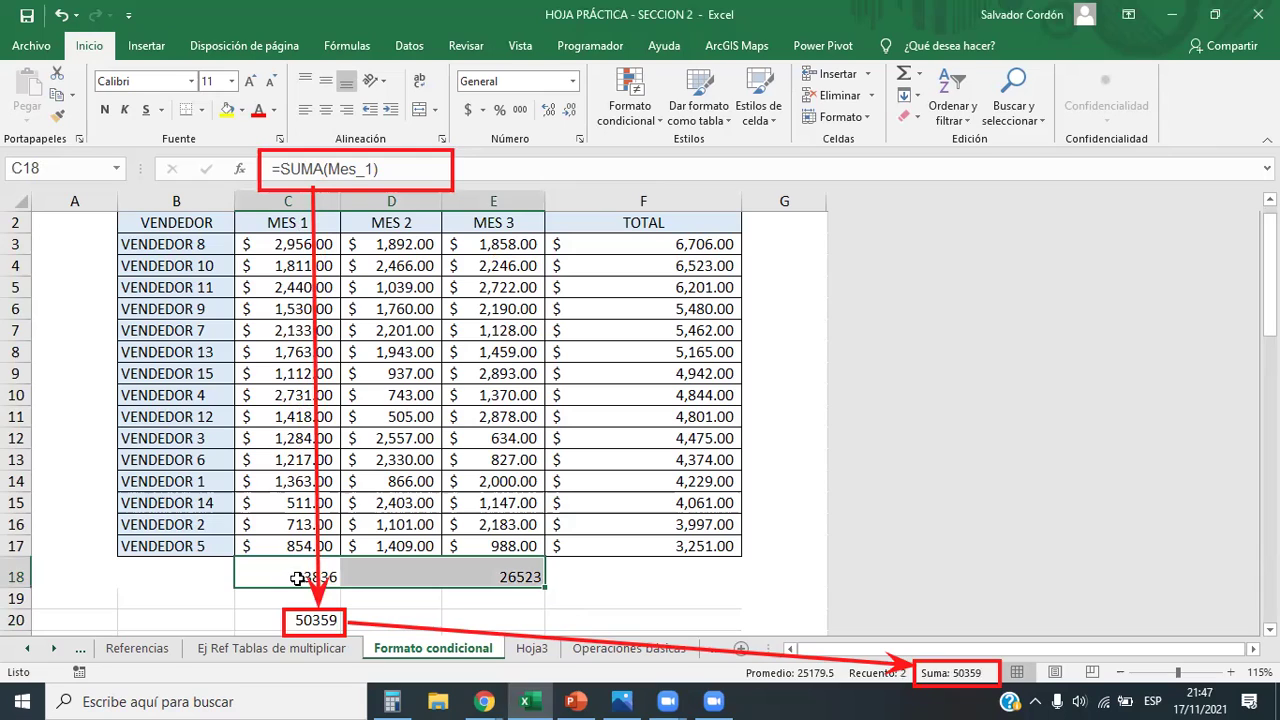
left_click(316, 620)
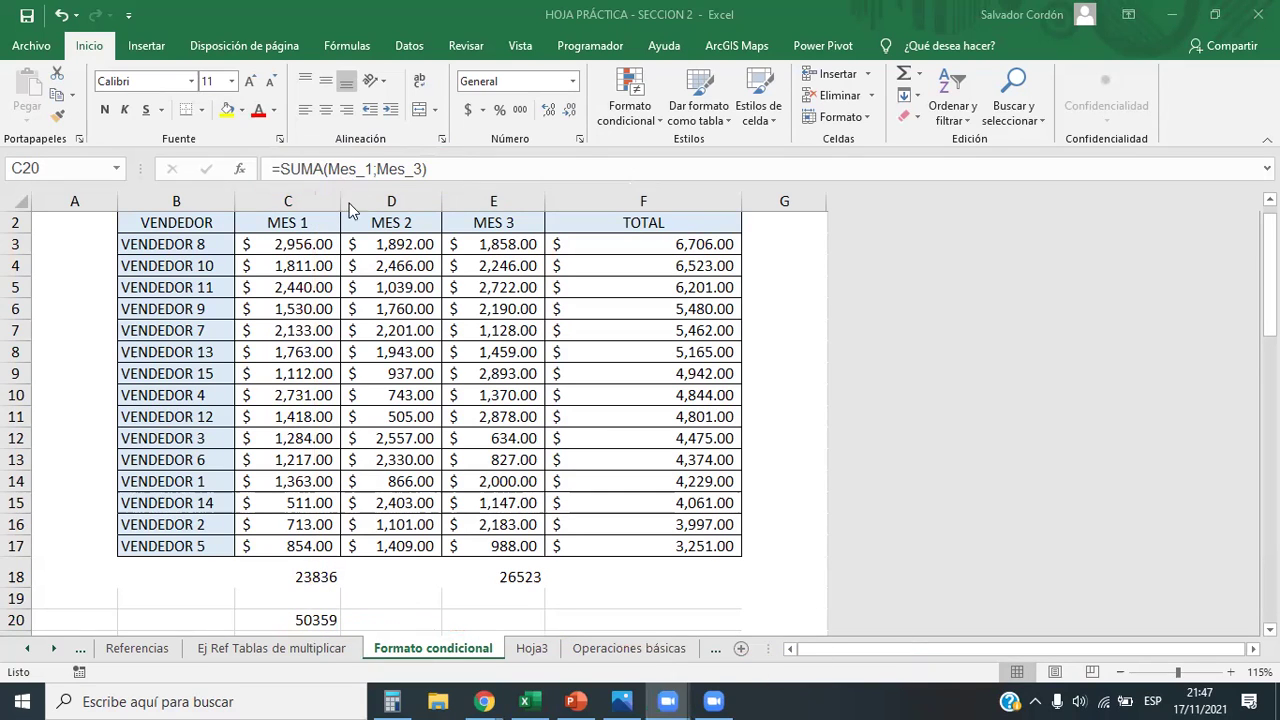
Clear the trial sums in rows 18 to 20 below the sales table
left_click_drag(280, 574, 503, 597)
key("Delete")
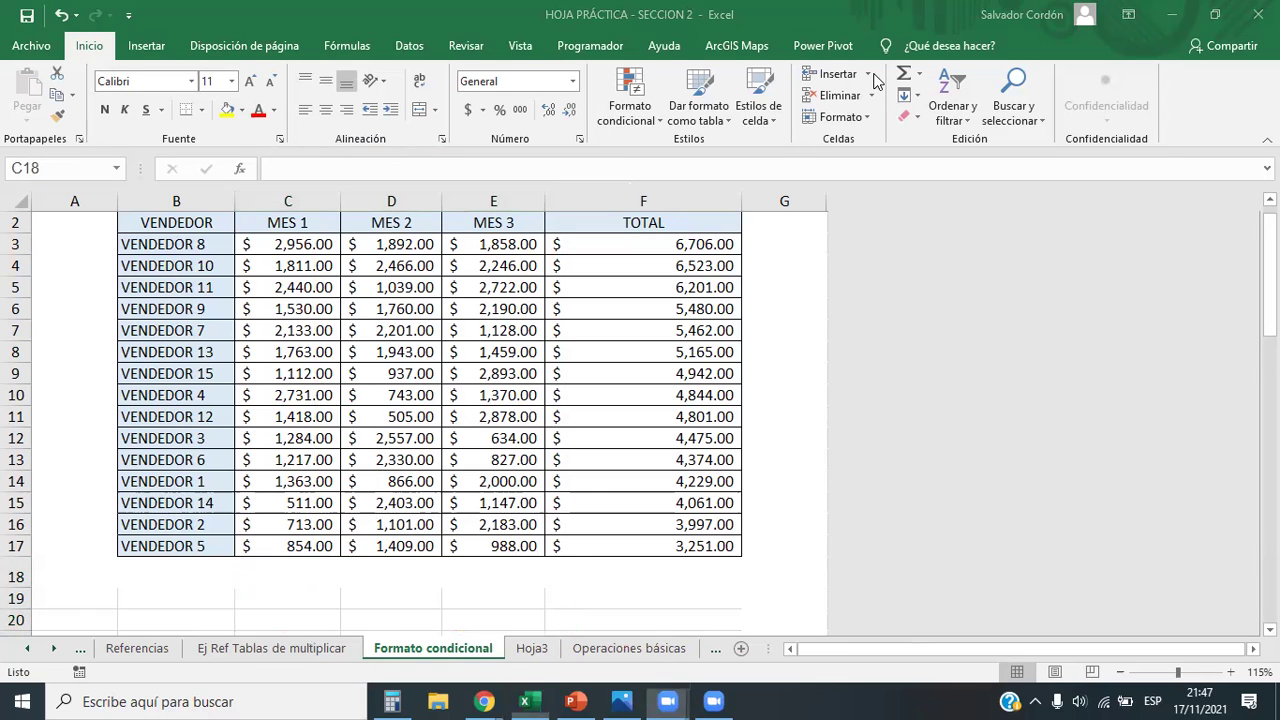
Name the VENDEDOR 8 values in C3:E3 as VENDEDOR_8
scroll(430, 290, "up", 1)
left_click_drag(245, 264, 493, 264)
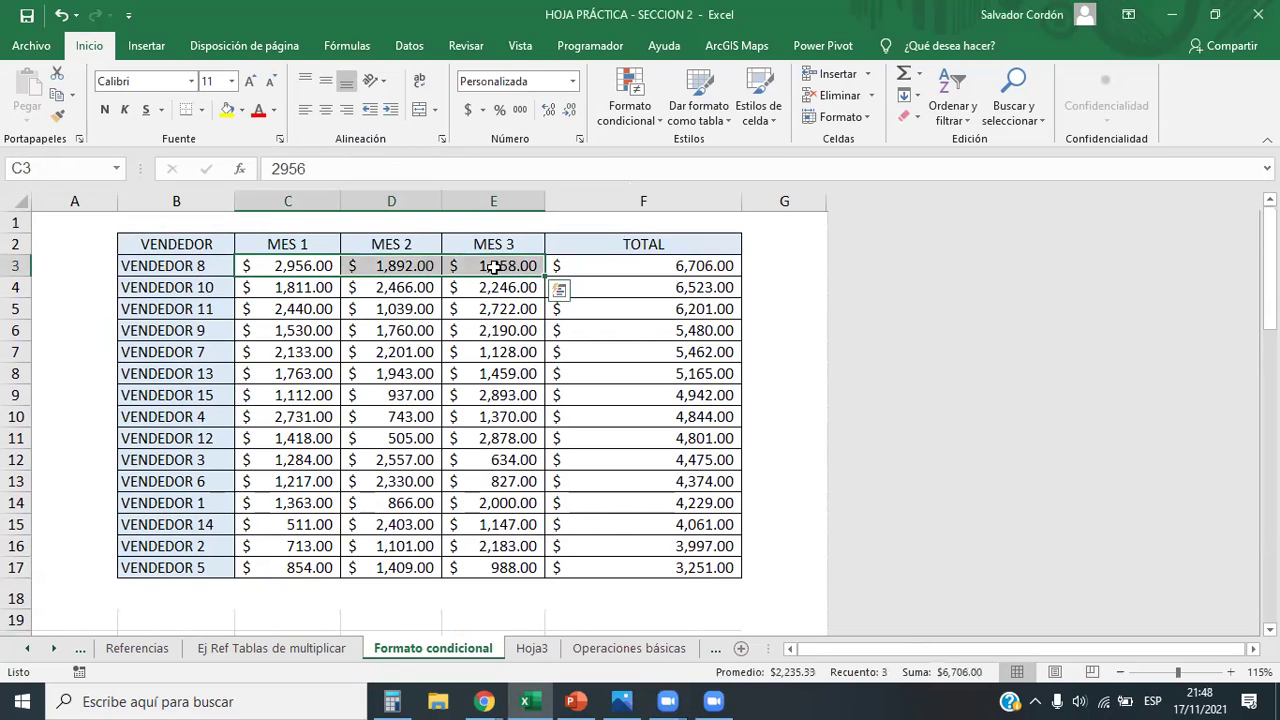
left_click(224, 265)
key("ctrl+c")
left_click_drag(304, 264, 490, 264)
left_click(58, 168)
key("ctrl+v")
key("Left")
key("BackSpace")
type("_")
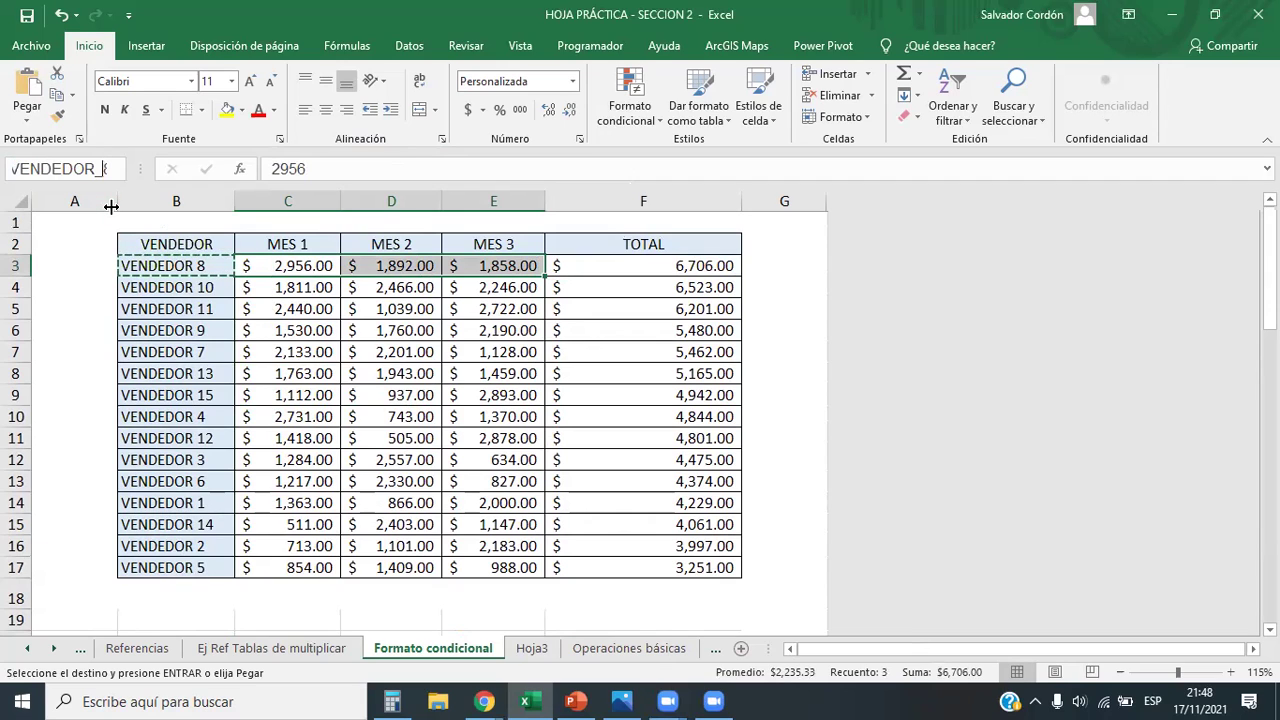
Name the VENDEDOR 10 values in C4:E4 as VENDEDOR_10
left_click_drag(262, 287, 491, 286)
left_click(93, 172)
key("BackSpace")
left_click(212, 287)
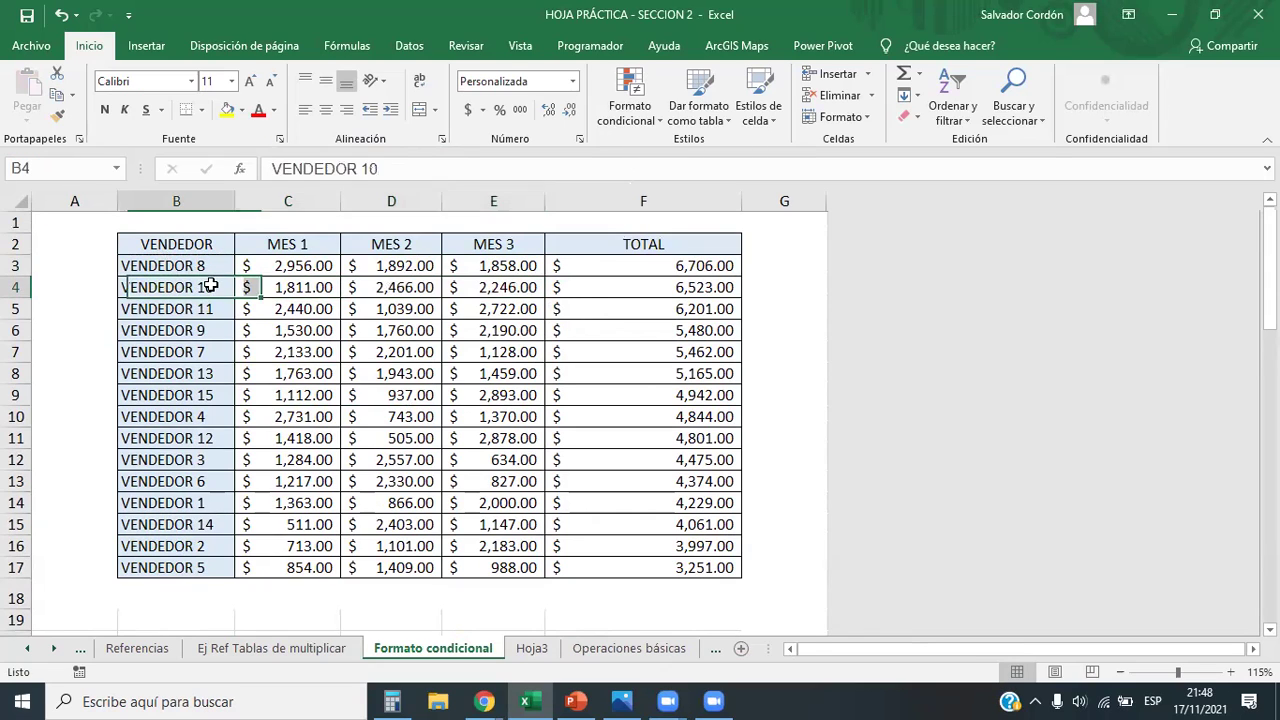
key("ctrl+c")
mouse_move(292, 286)
left_mouse_down()
mouse_move(523, 302)
mouse_move(531, 286)
mouse_move(297, 286)
left_mouse_up()
left_click(86, 167)
key("ctrl+v")
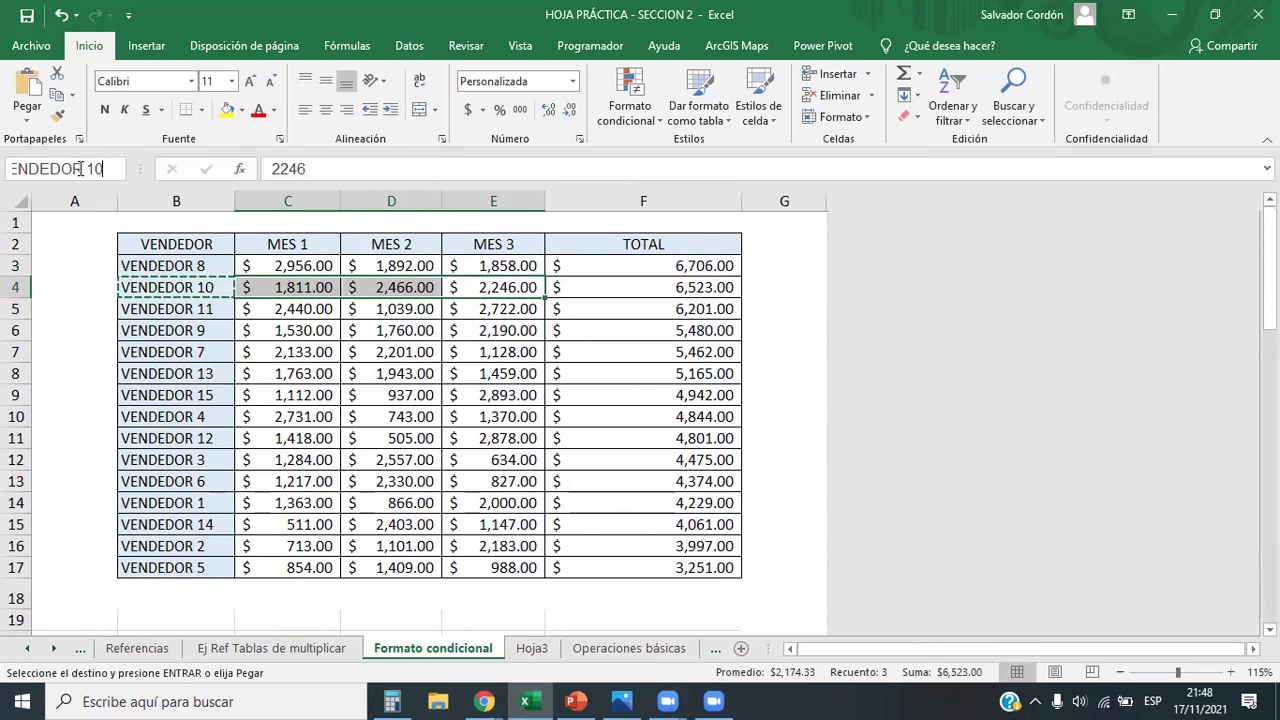
key("BackSpace")
type("_")
key("Return")
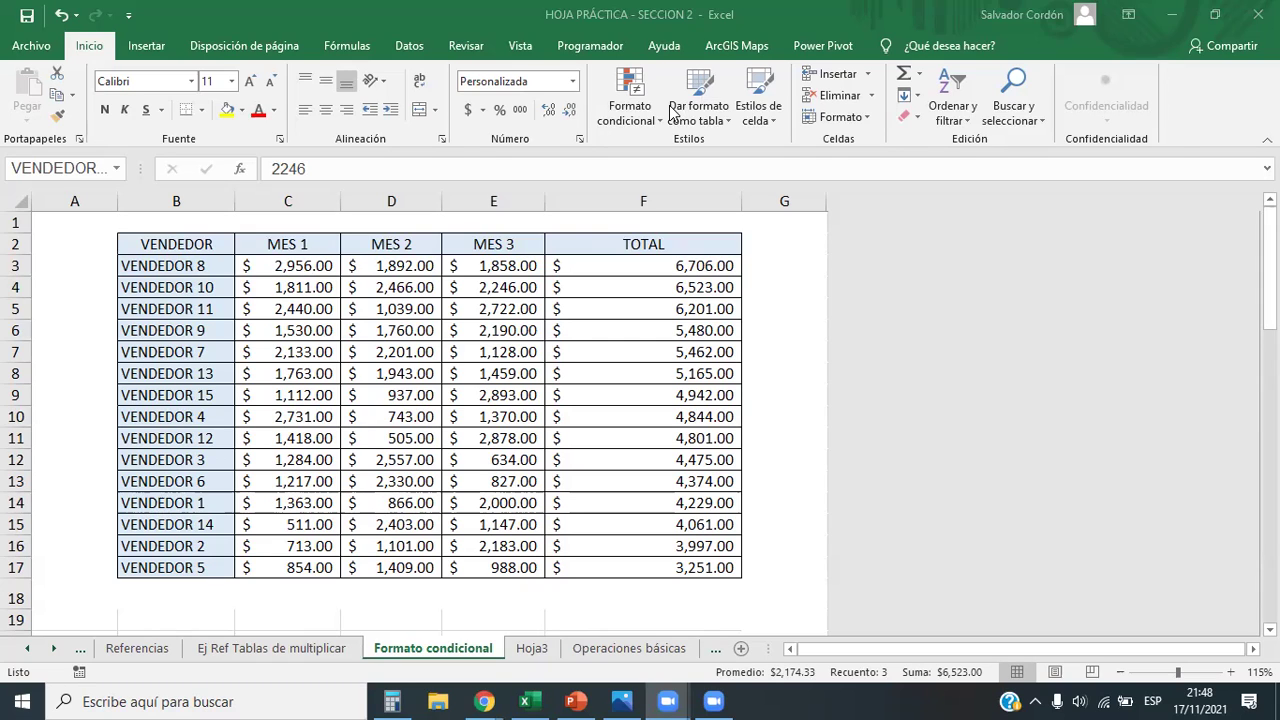
Review the defined names in the Name Manager, checking the VENDEDOR_10 and VENDEDOR_8 entries
left_click(473, 305)
left_click(365, 45)
left_click(540, 105)
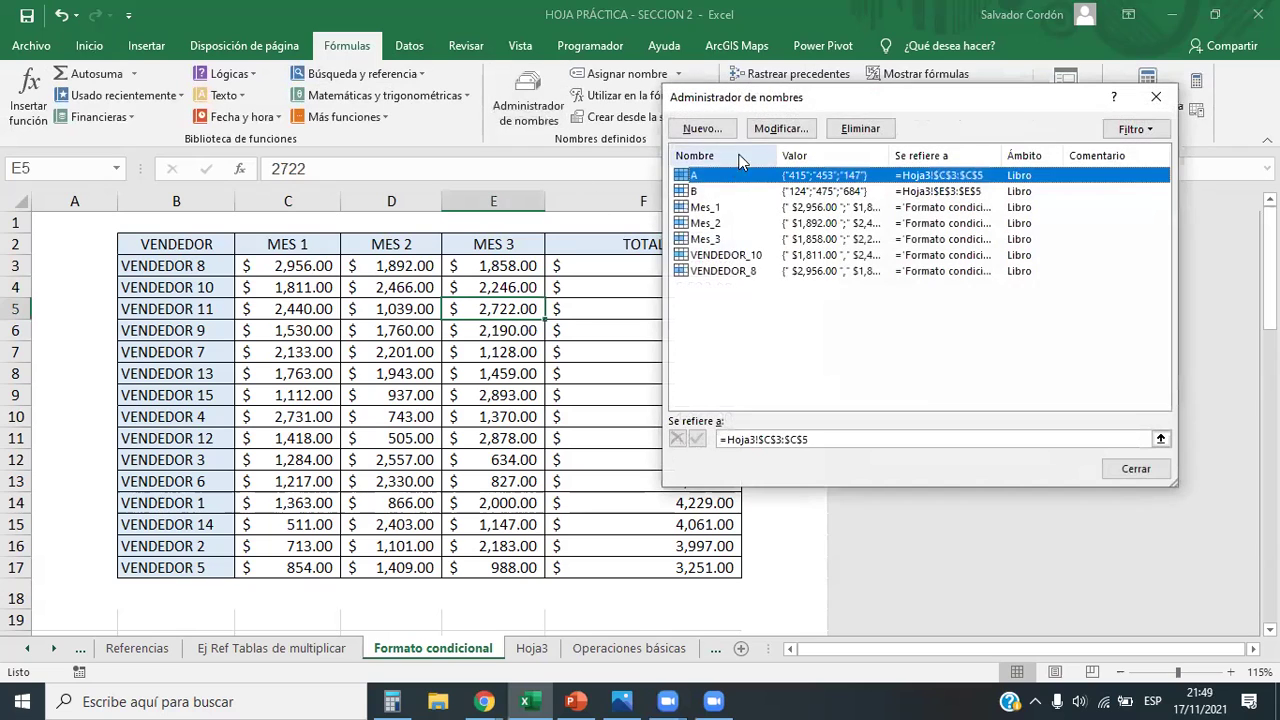
left_click_drag(838, 105, 908, 219)
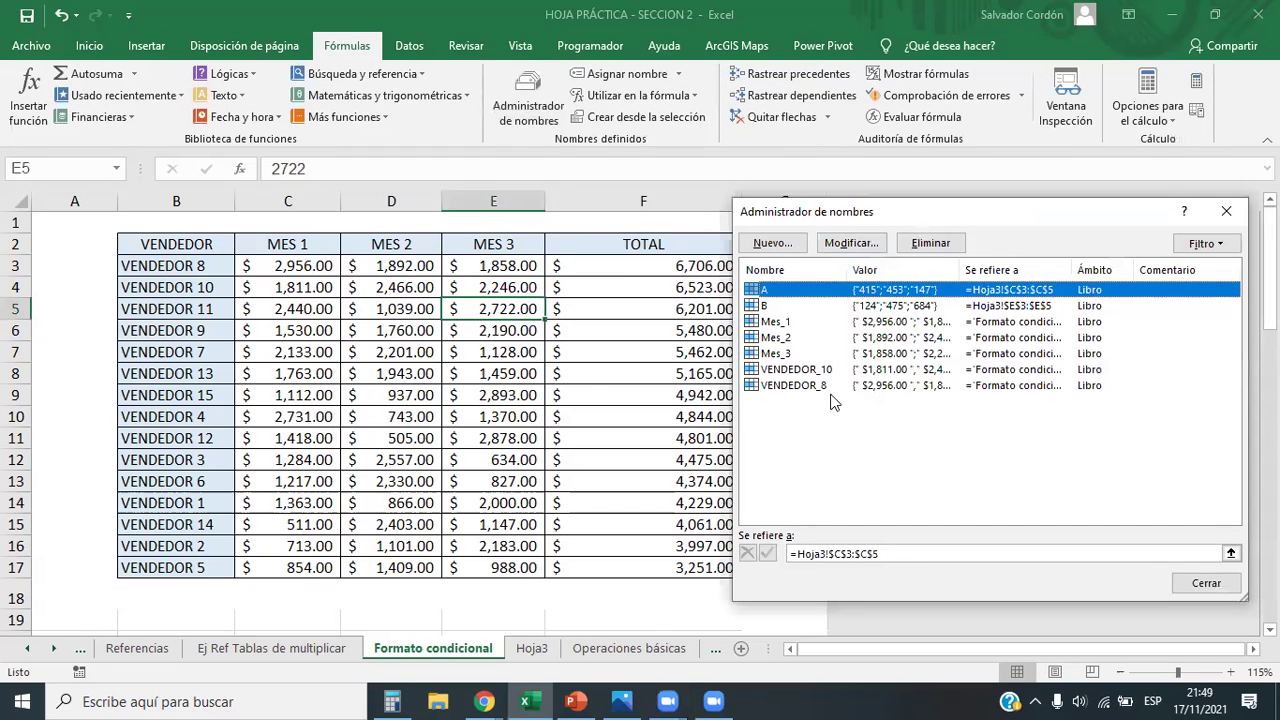
left_click(830, 369)
left_click(1226, 211)
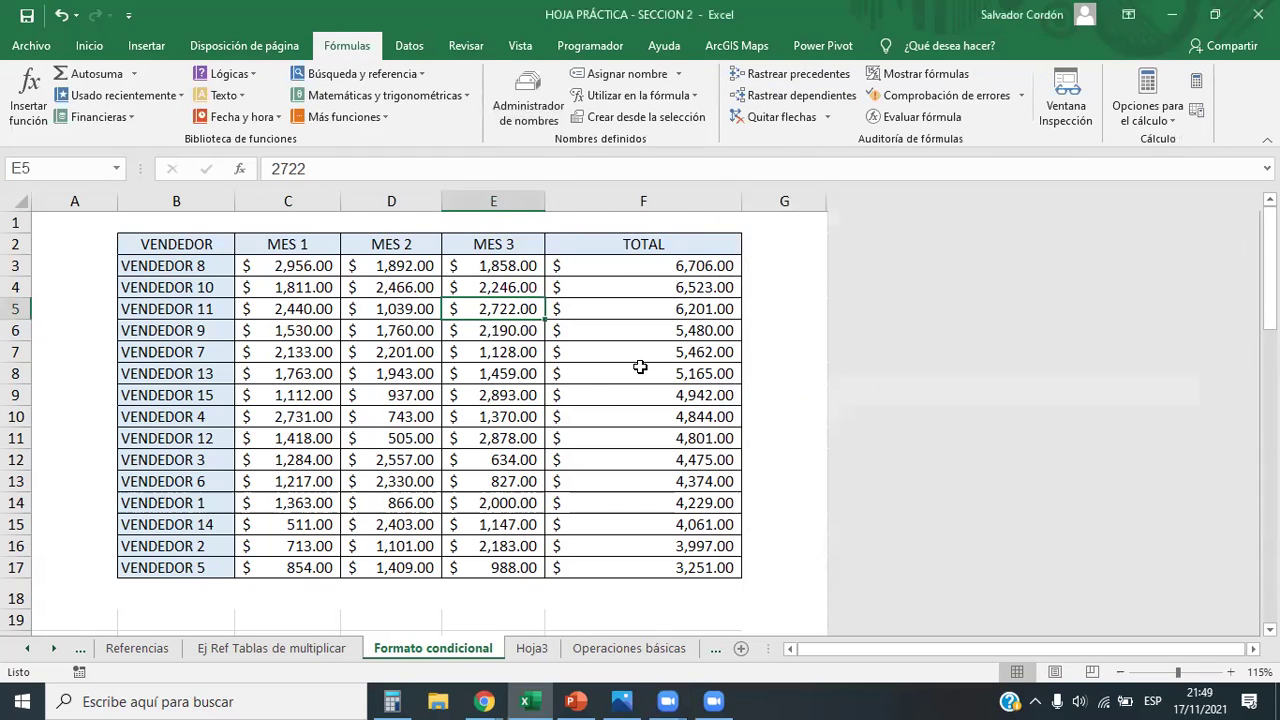
Try to add the two named vendor ranges in C19 with the formula =VENDEDOR_8+VENDEDOR_10
scroll(500, 400, "down", 3)
scroll(369, 437, "up", 2)
left_click(284, 562)
scroll(349, 550, "up", 1)
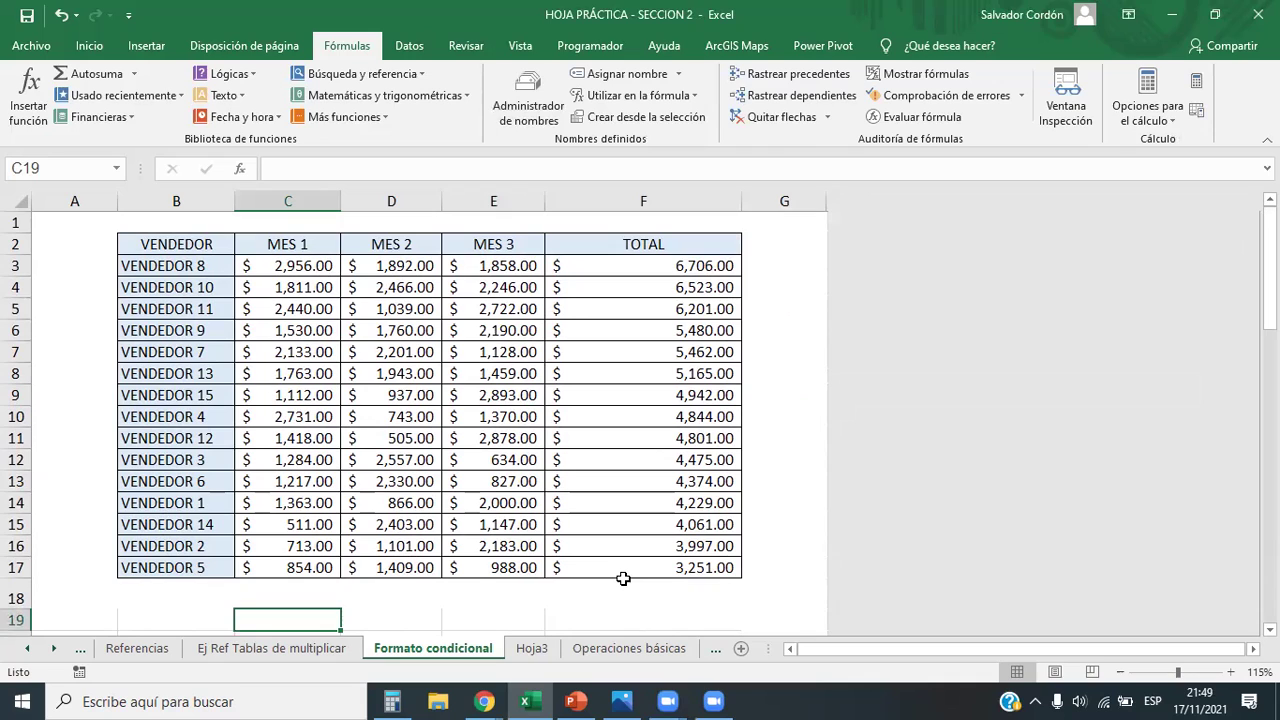
type("=")
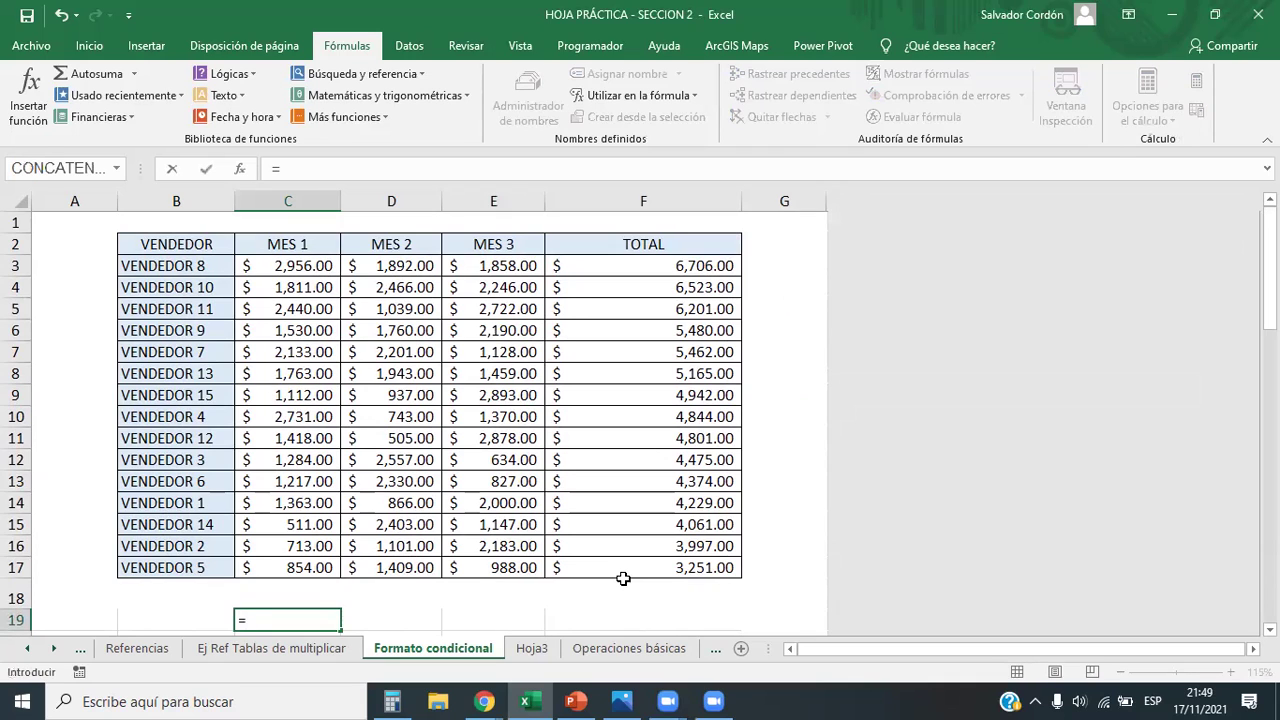
type("vne")
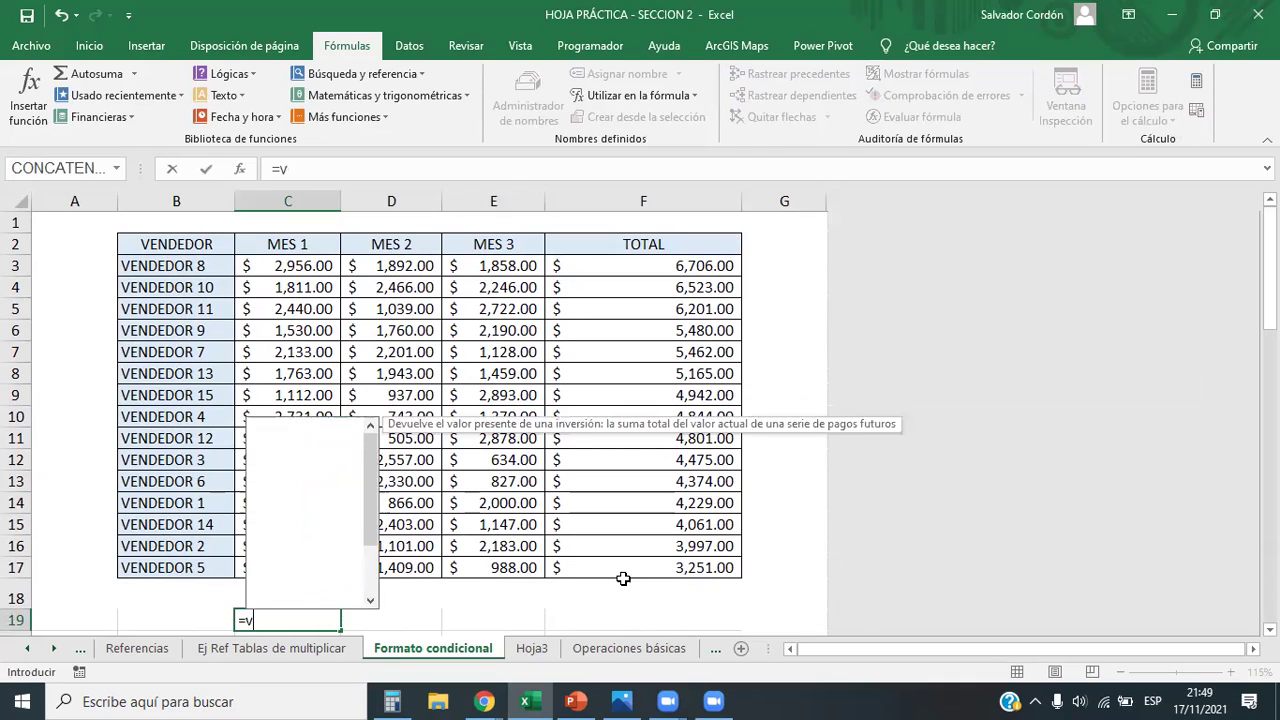
key("BackSpace")
key("BackSpace")
type("e")
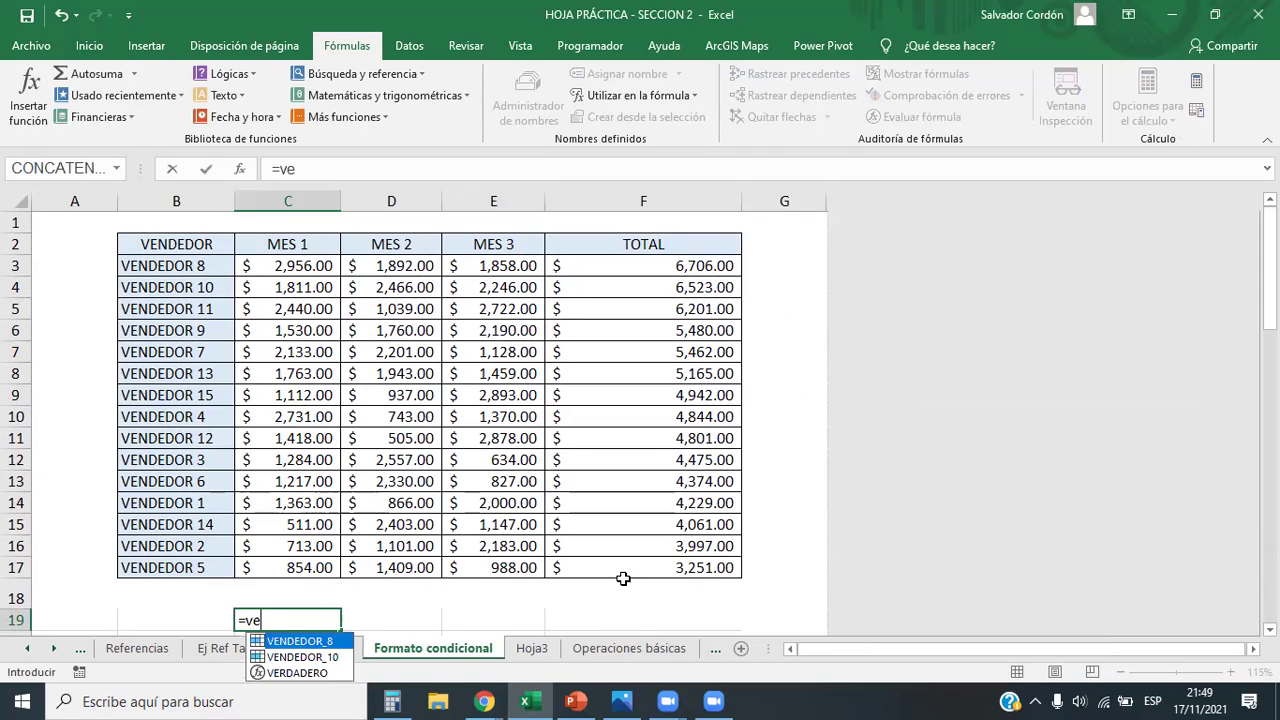
double_click(321, 645)
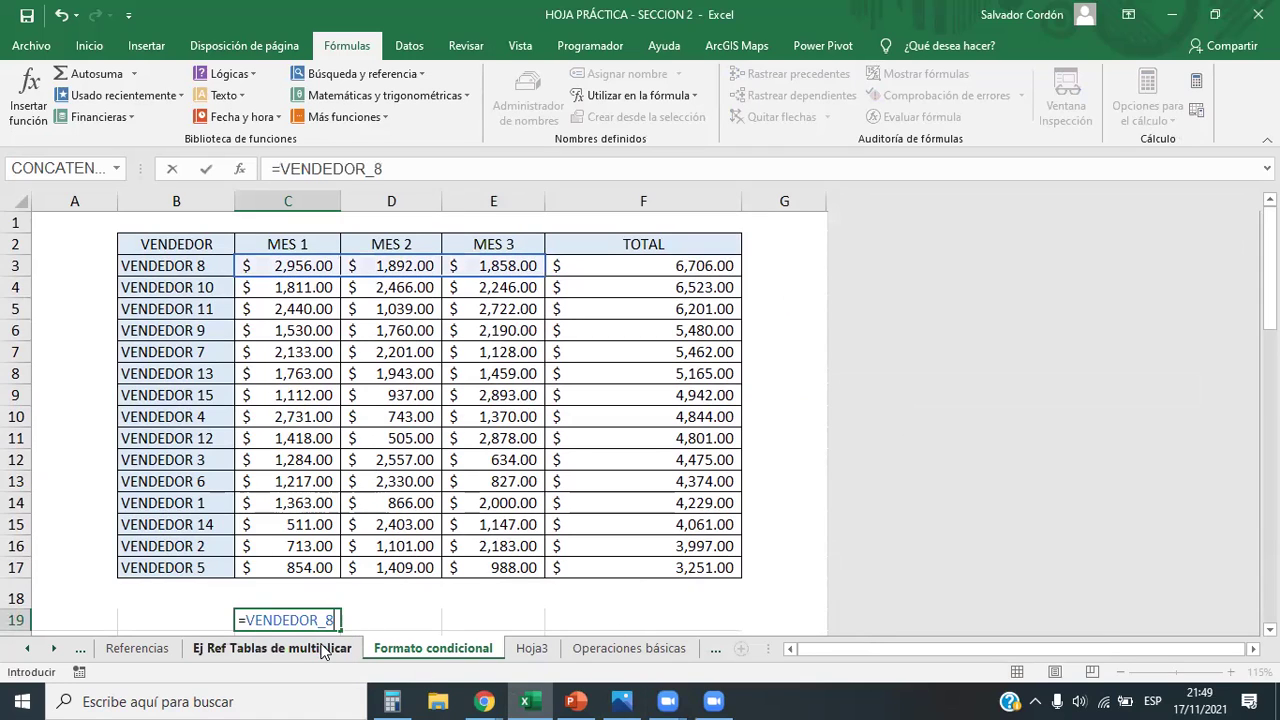
type("+")
type("vend")
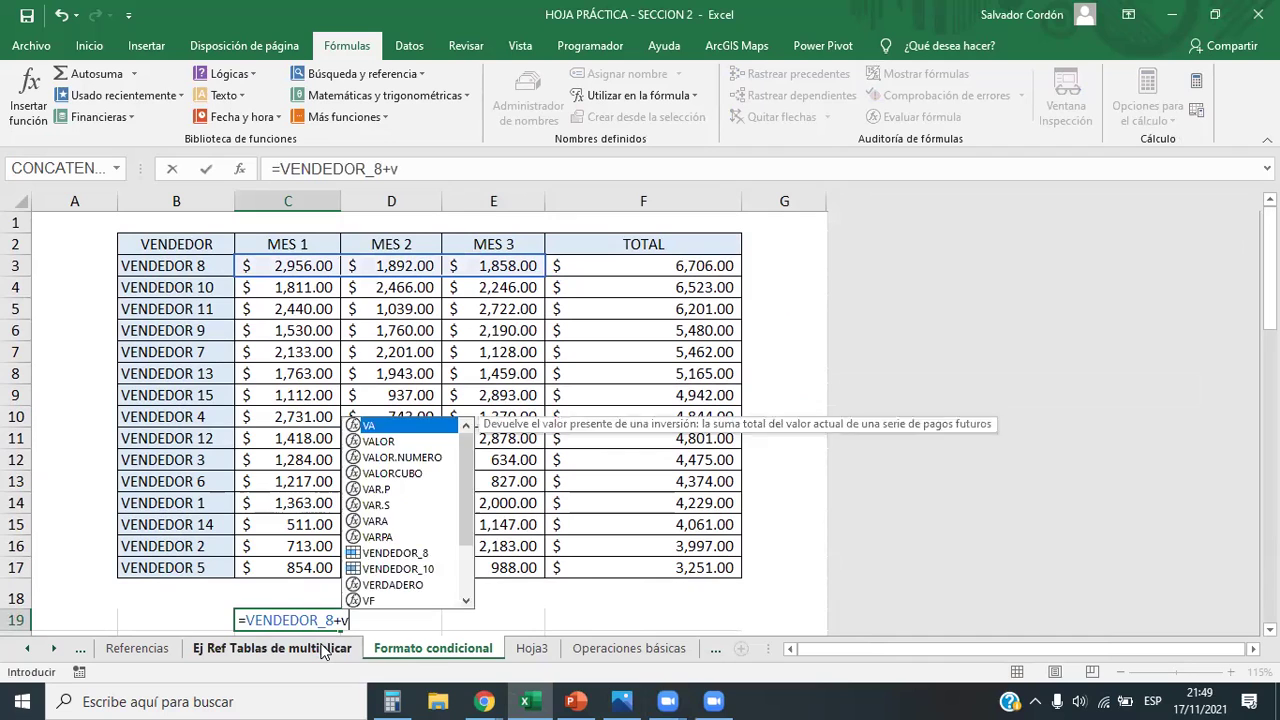
double_click(366, 658)
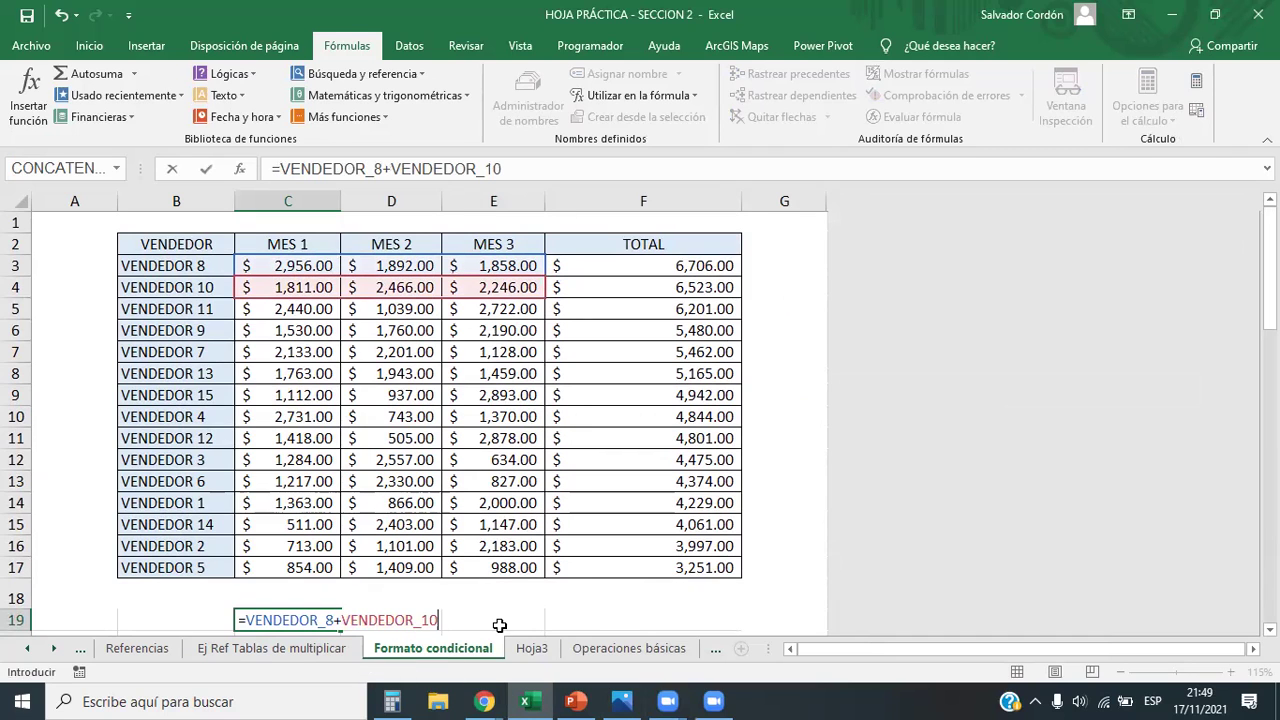
key("Return")
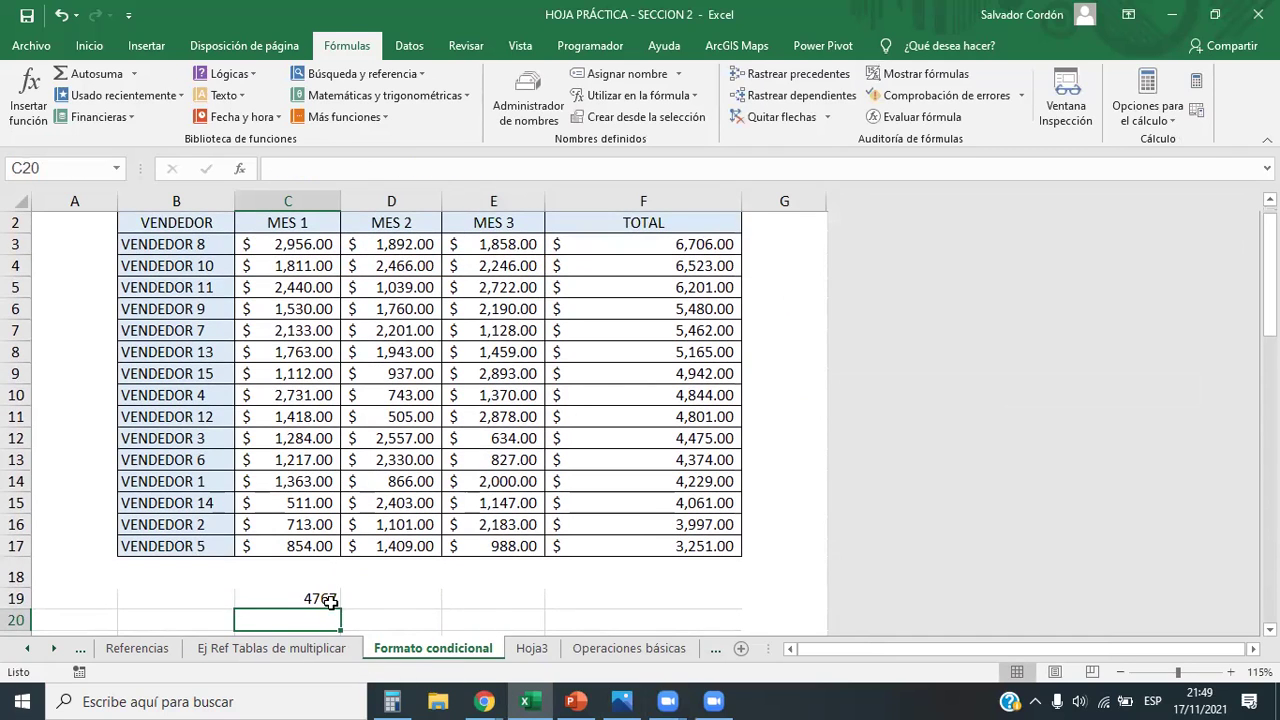
Compare the C19 result with the totals in F3:F4 and the sum of the monthly sales in C3:E4
left_click(322, 600)
scroll(670, 440, "up", 1)
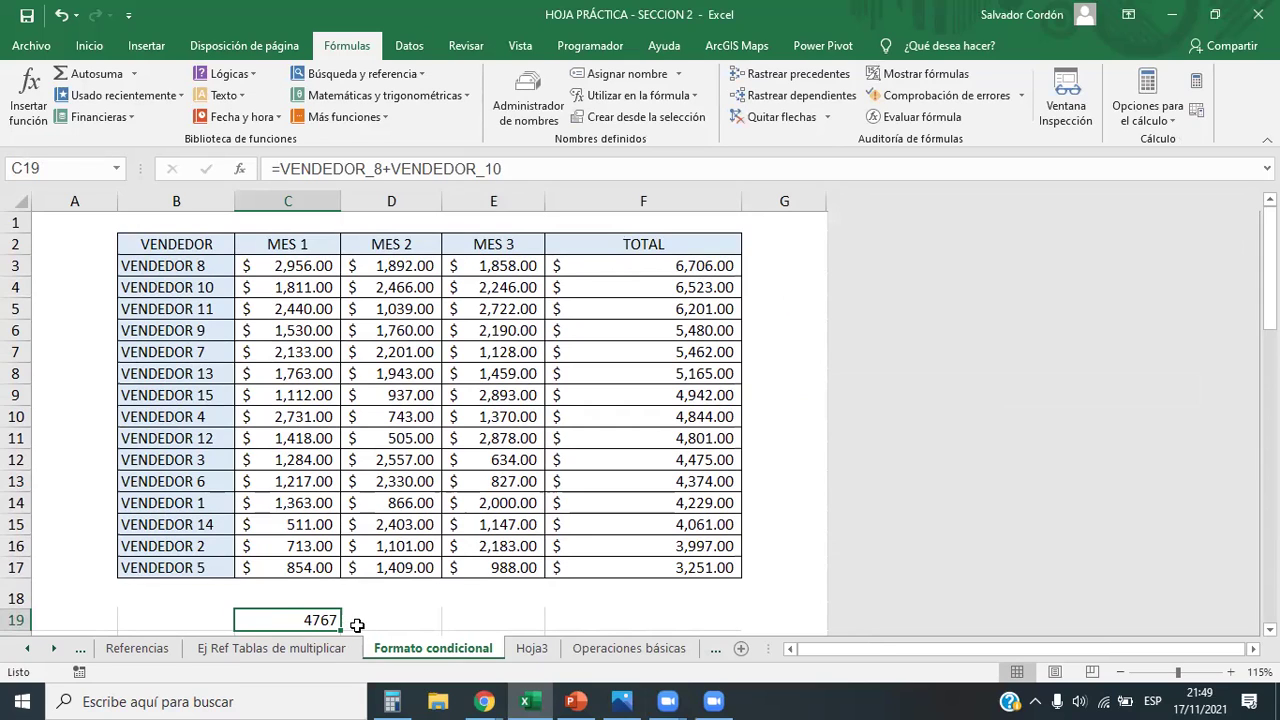
left_click(485, 291)
left_click(326, 620)
left_click_drag(672, 266, 670, 292)
left_click_drag(330, 265, 488, 291)
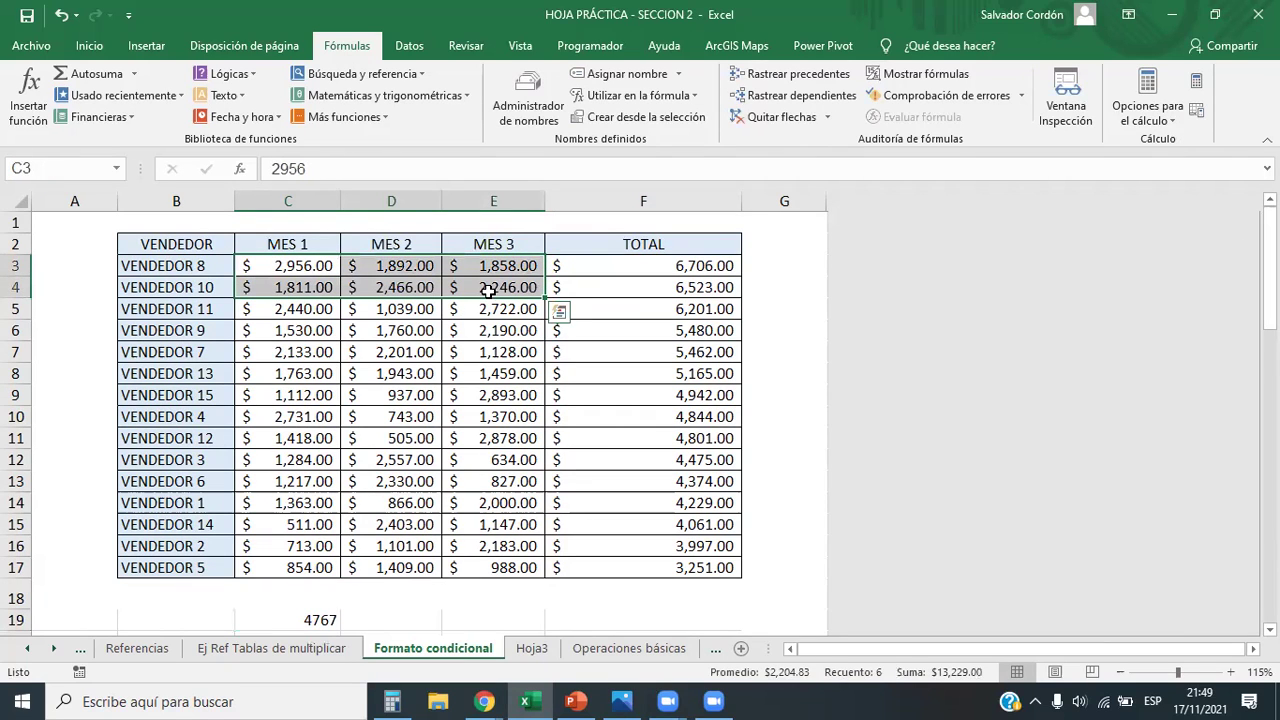
Replace the C19 formula with =SUMA(VENDEDOR_8;VENDEDOR_10) and check it against the totals in F3:F4
left_click(300, 616)
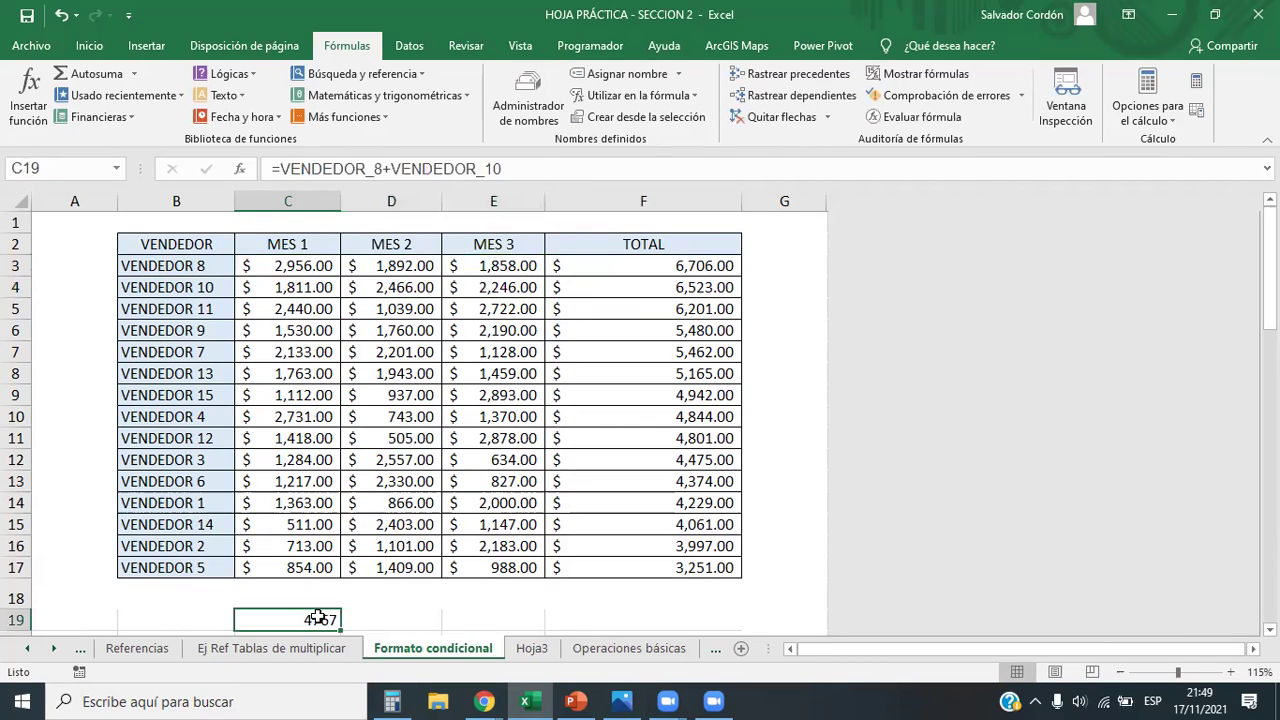
left_click_drag(520, 169, 283, 168)
key("BackSpace")
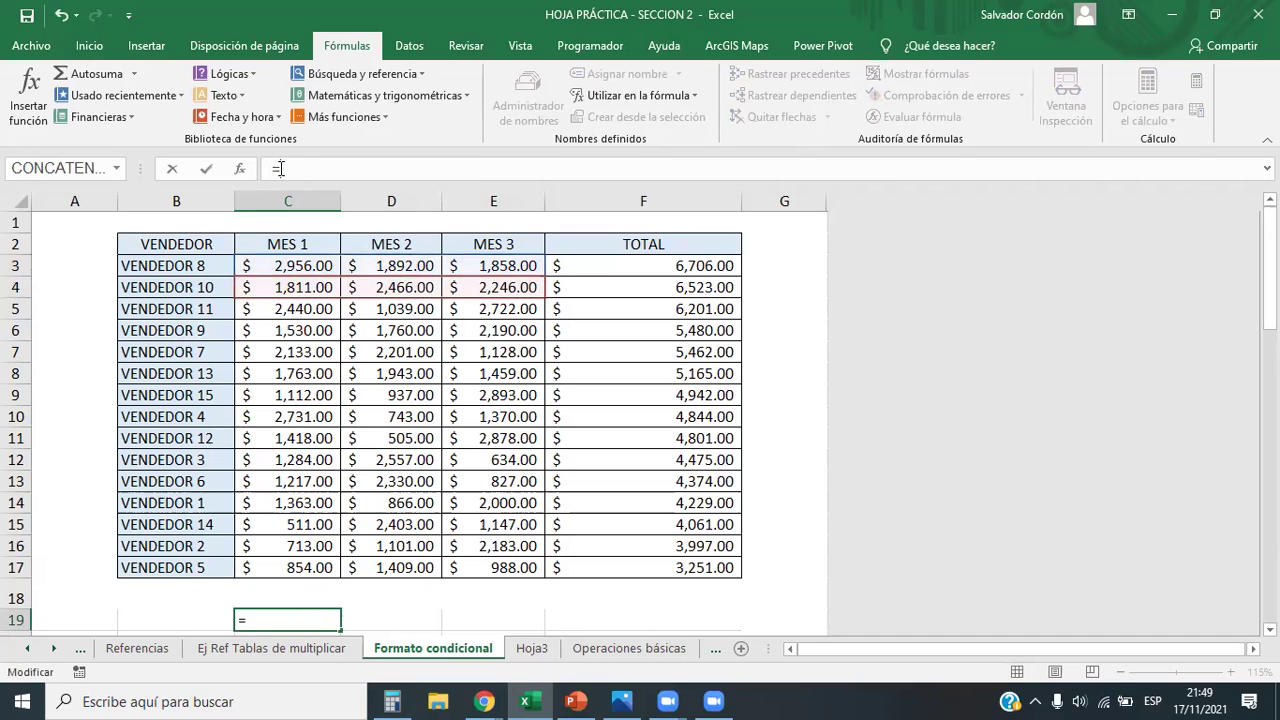
type("Suma")
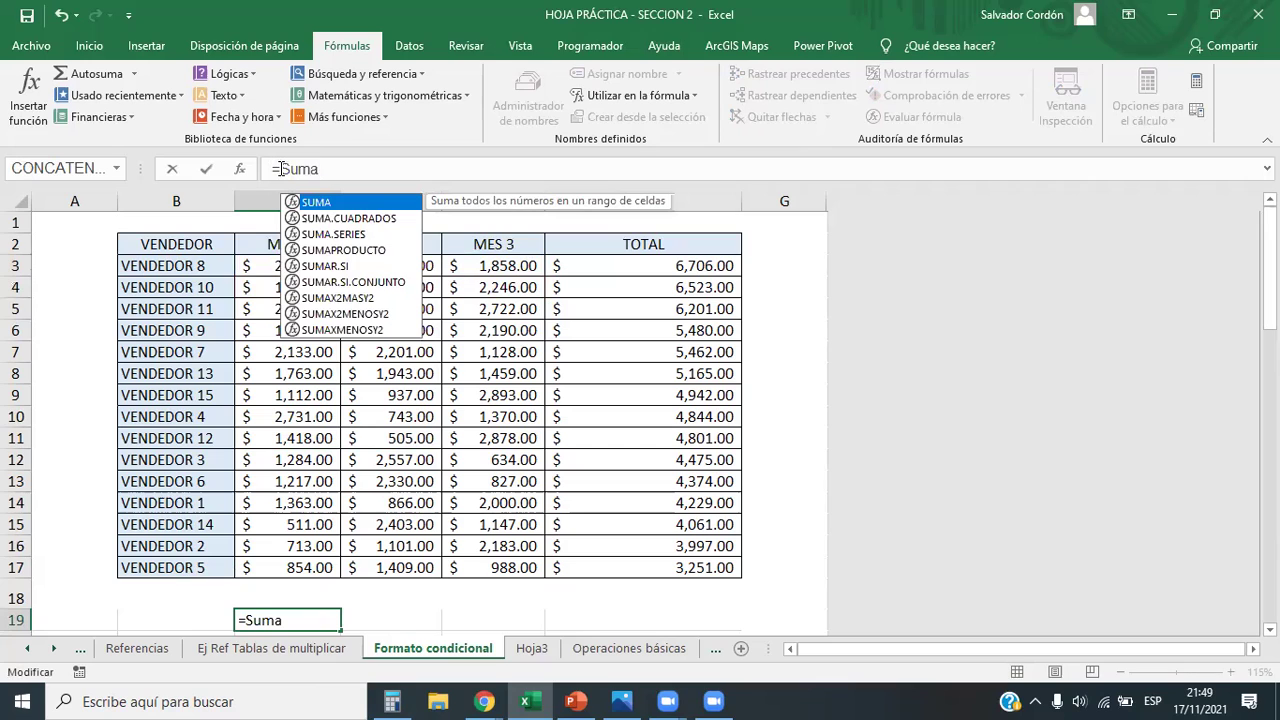
type("(ven")
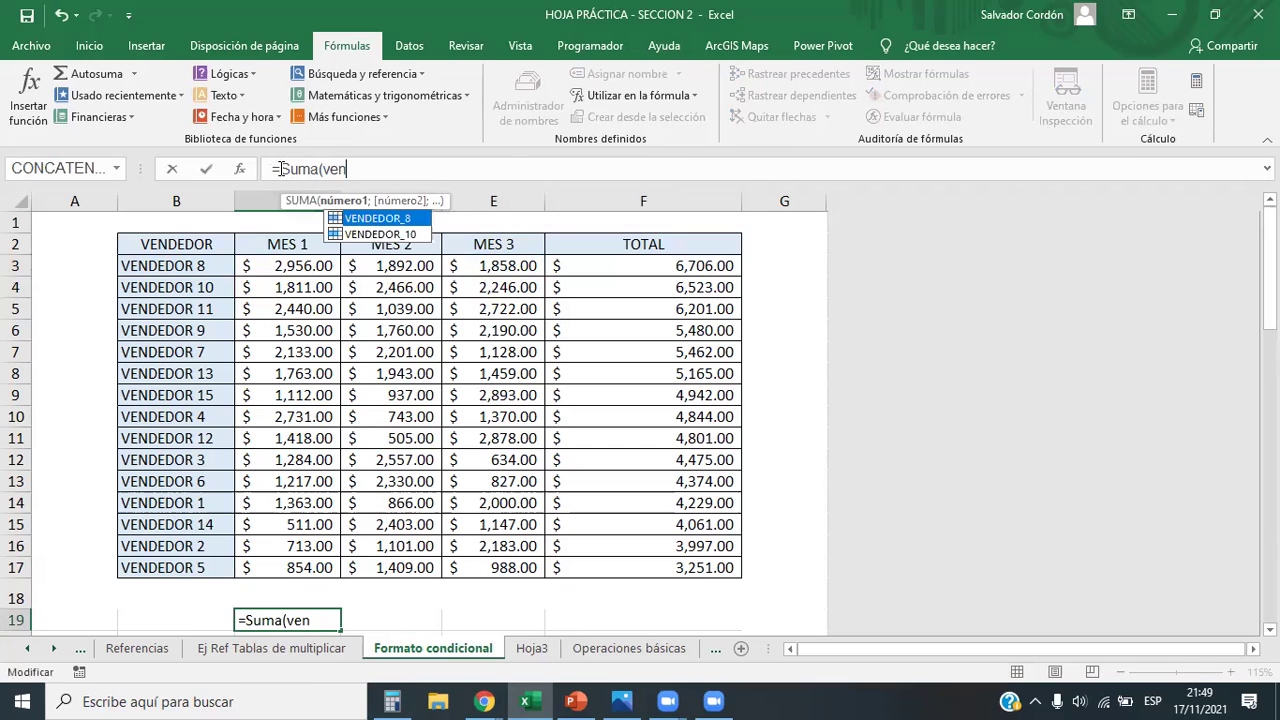
double_click(406, 217)
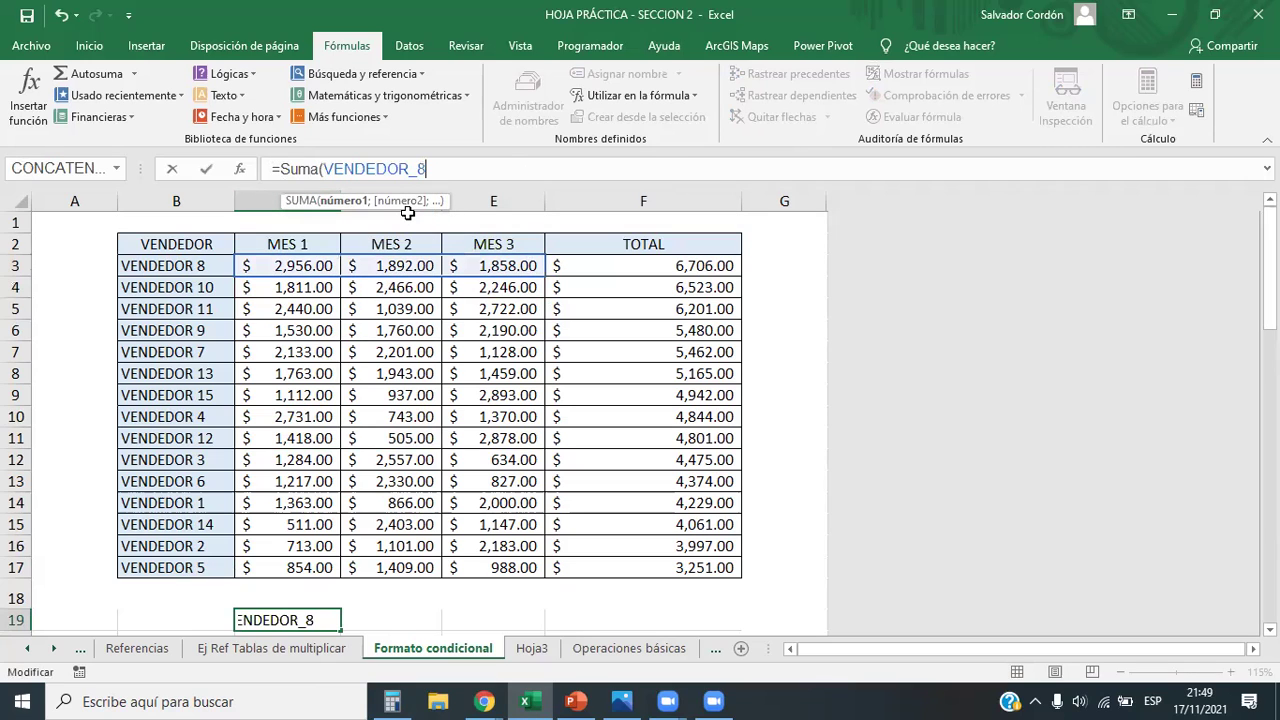
type(";vend")
double_click(484, 236)
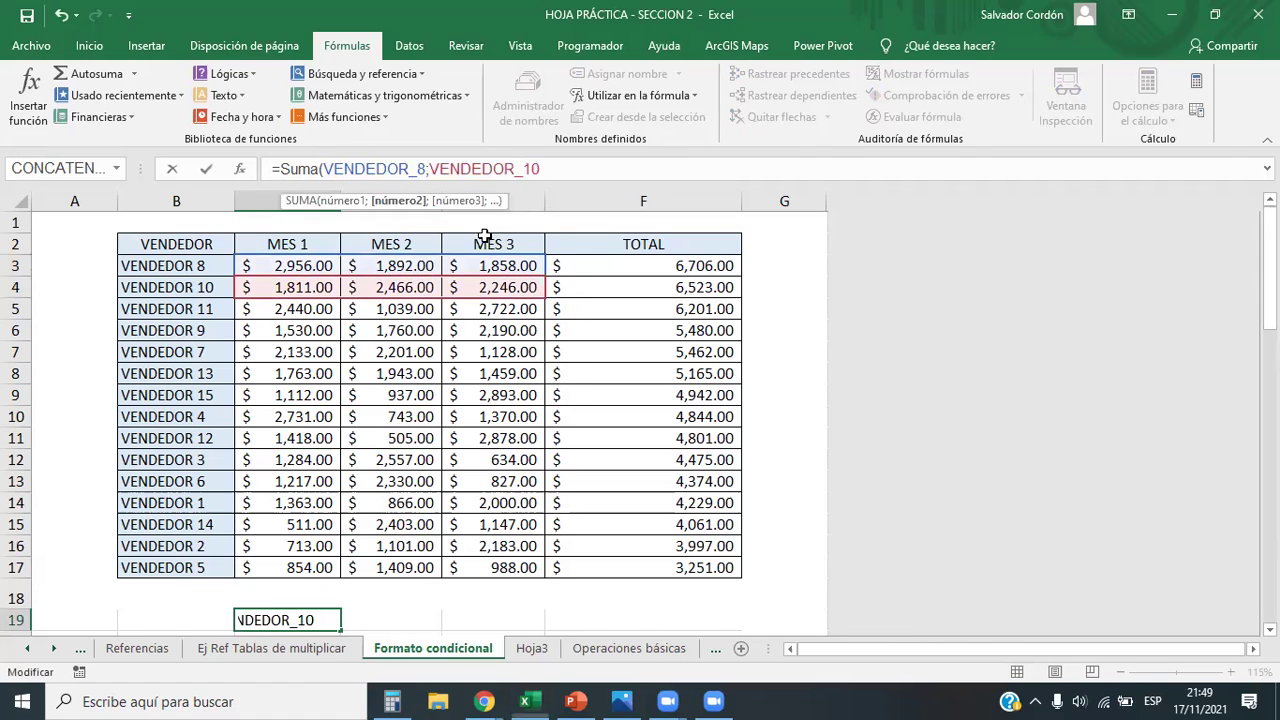
left_click(484, 236)
left_click(338, 625)
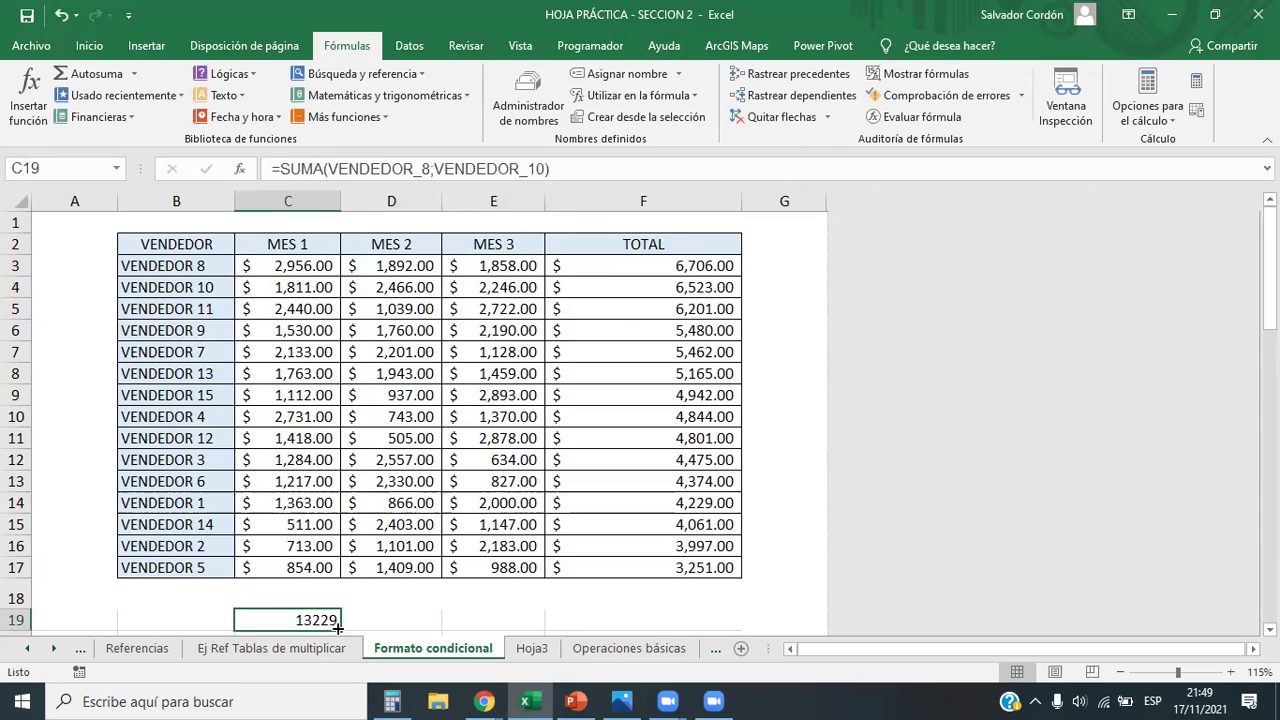
left_click_drag(674, 264, 640, 292)
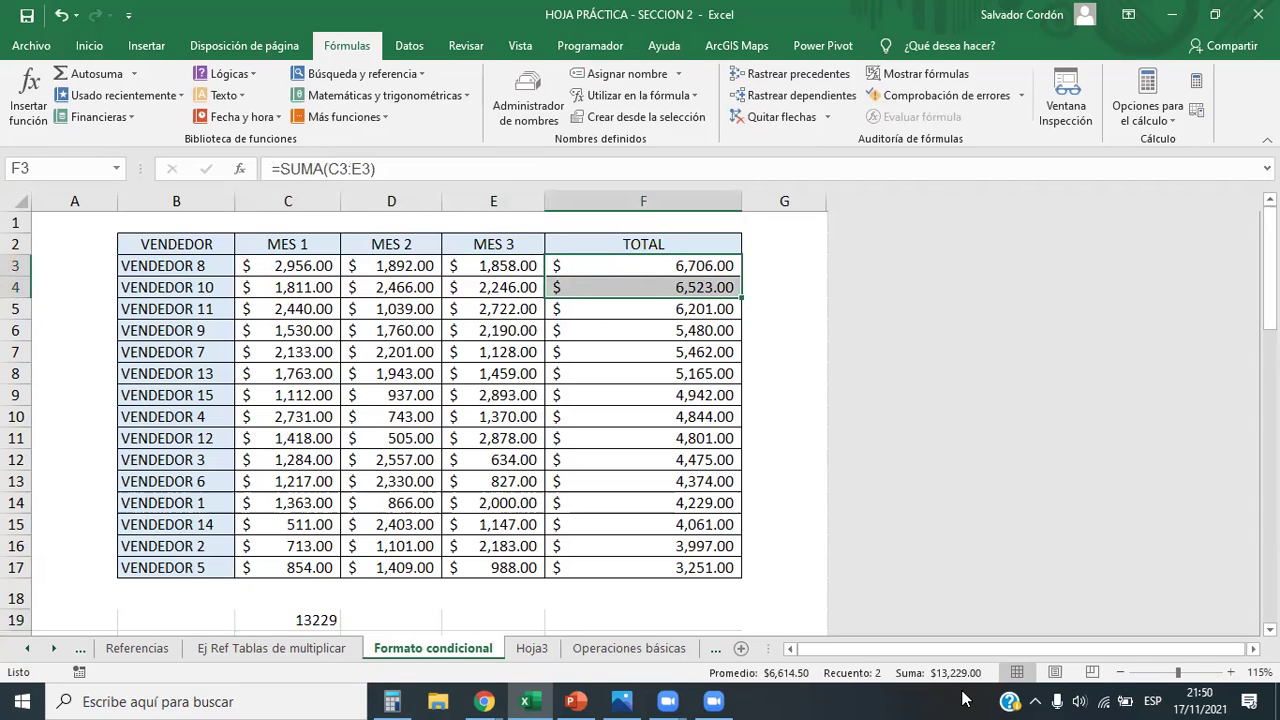
left_click(322, 620)
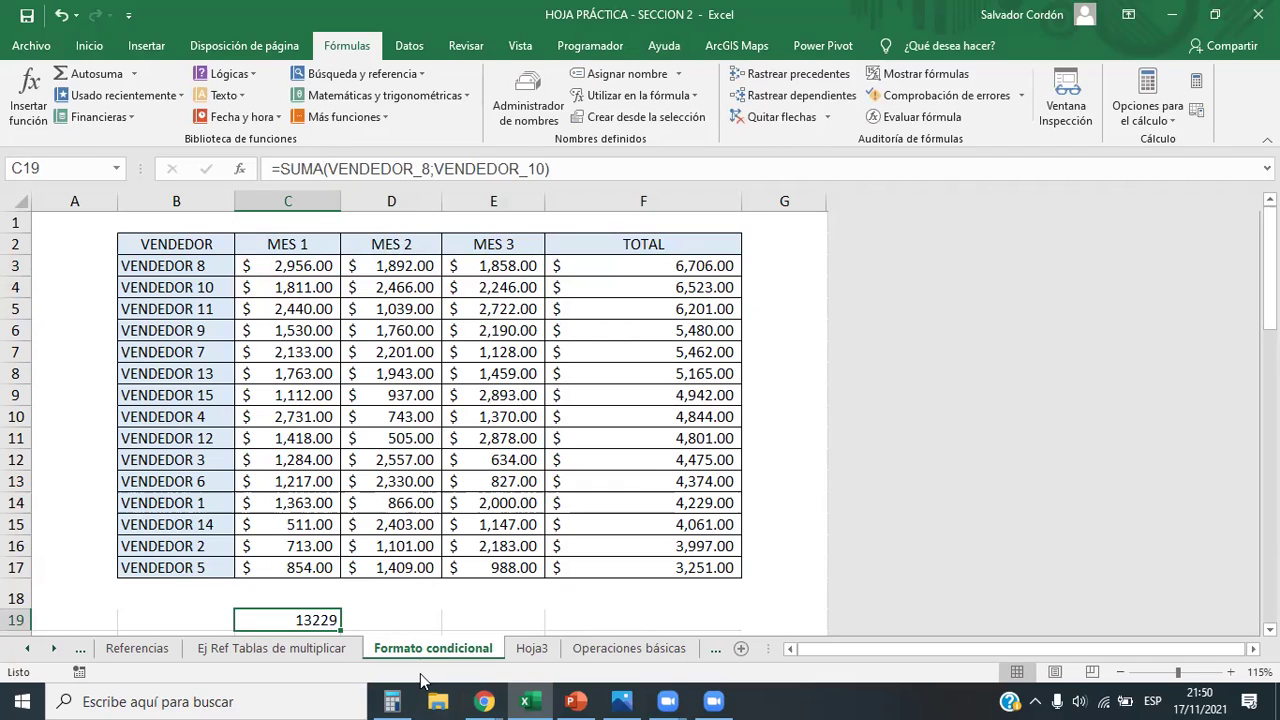
Review the list of month, vendor and A/B names in the Name Manager and close it
left_click(528, 105)
left_click_drag(170, 266, 200, 330)
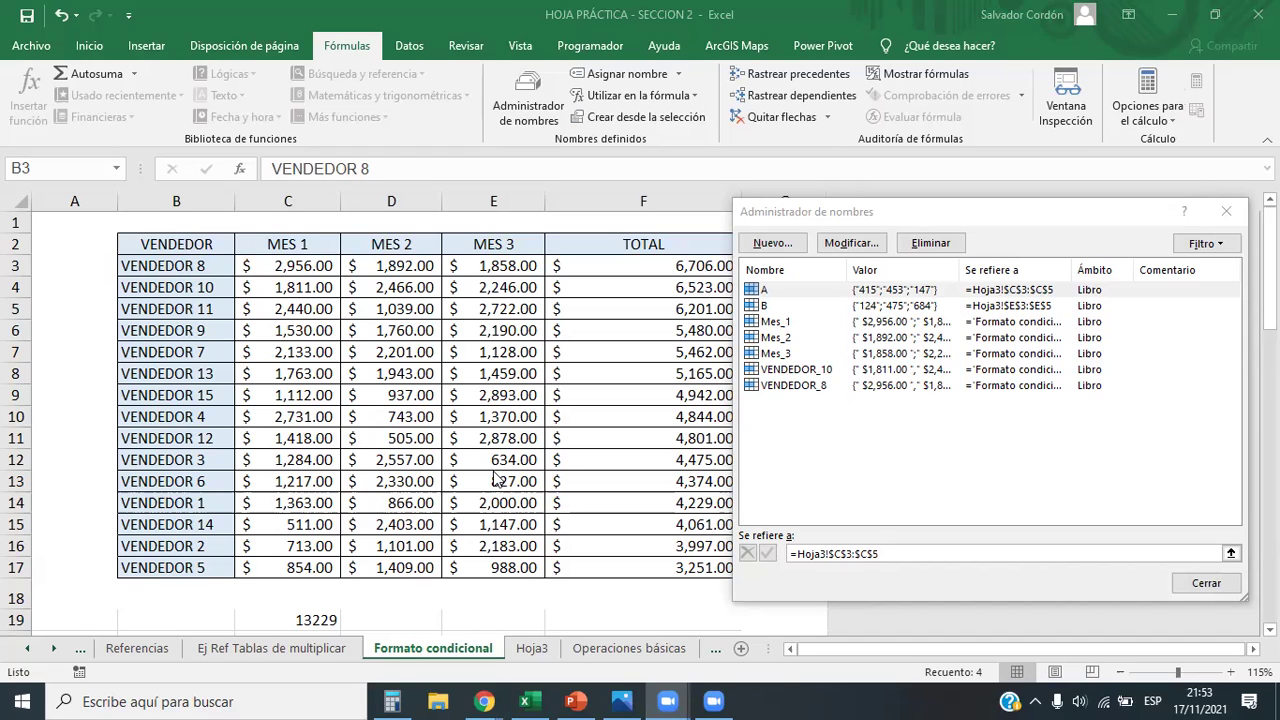
key("Escape")
Switch to the Ej Referencias sheet and examine the ISSS, Renta and AFP rates in J4:J6
left_click(124, 648)
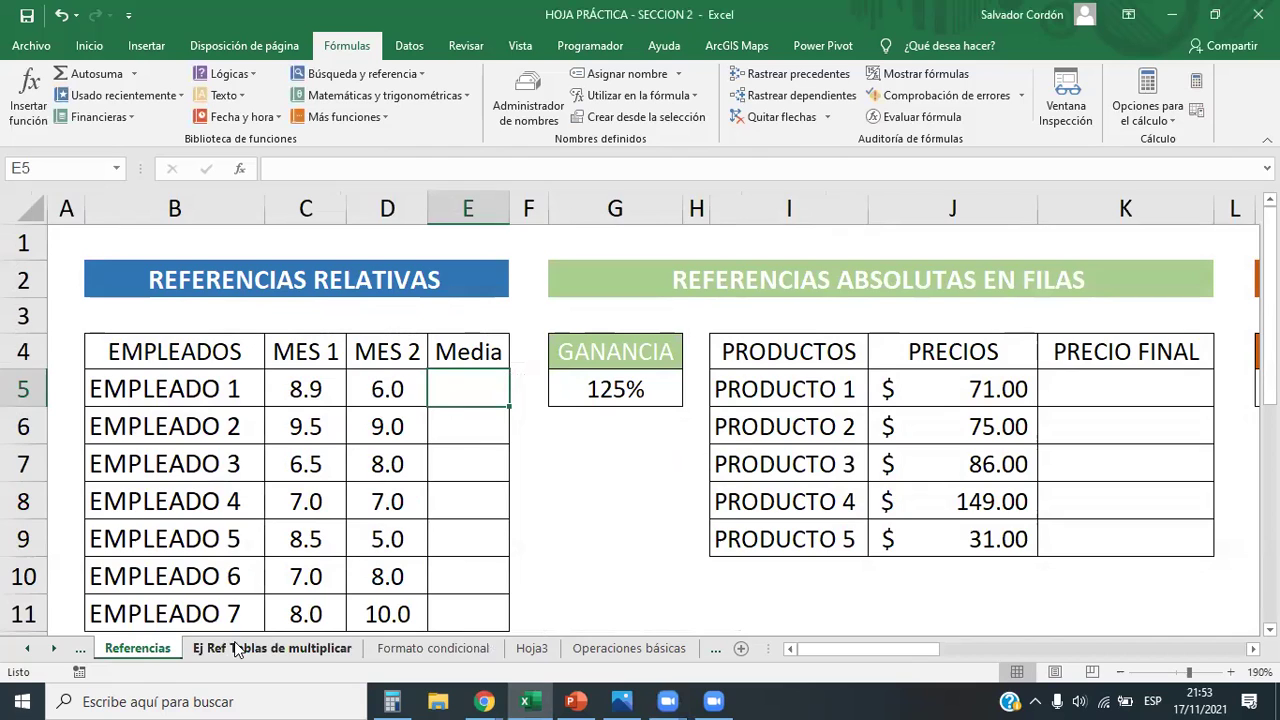
left_click(405, 648)
left_click(323, 652)
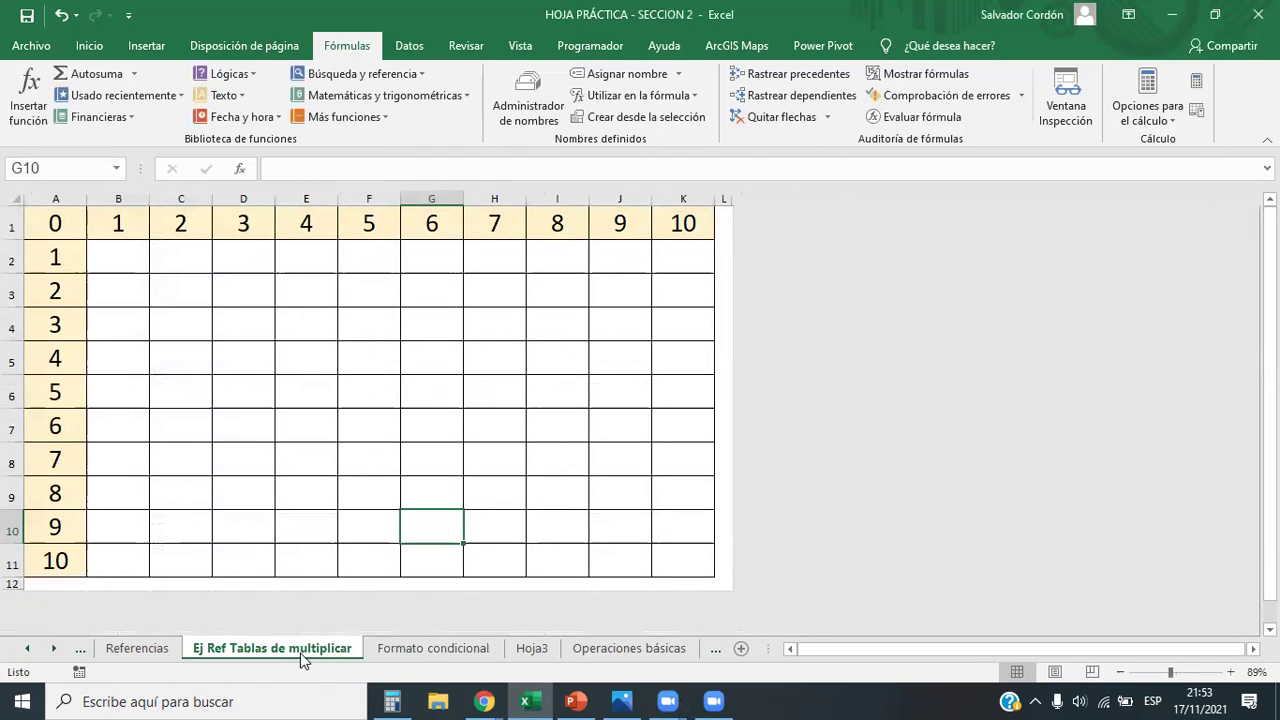
left_click(80, 648)
left_click(148, 650)
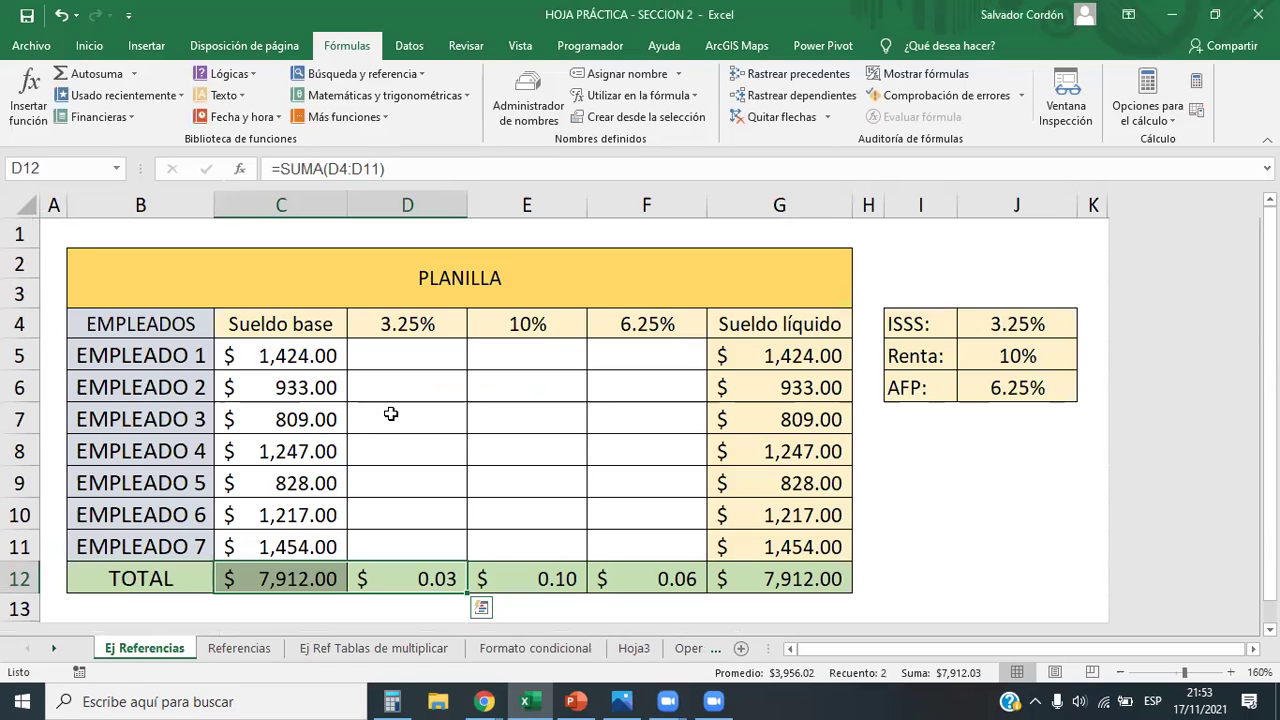
left_click(1036, 320)
left_click(1017, 360)
left_click(1018, 385)
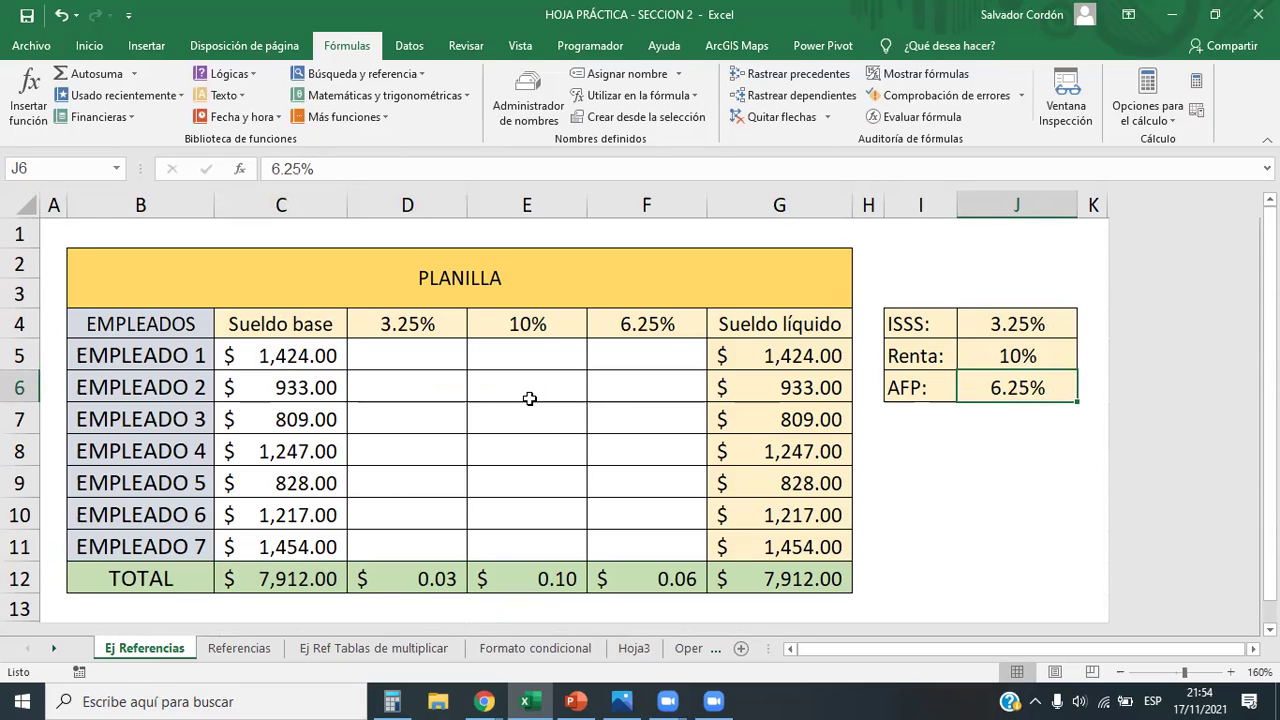
Select D5 in the payroll table and start a new defined name called ISSS with workbook scope
key("Up")
key("Left")
key("Left")
key("Left")
key("Left")
key("Left")
key("Left")
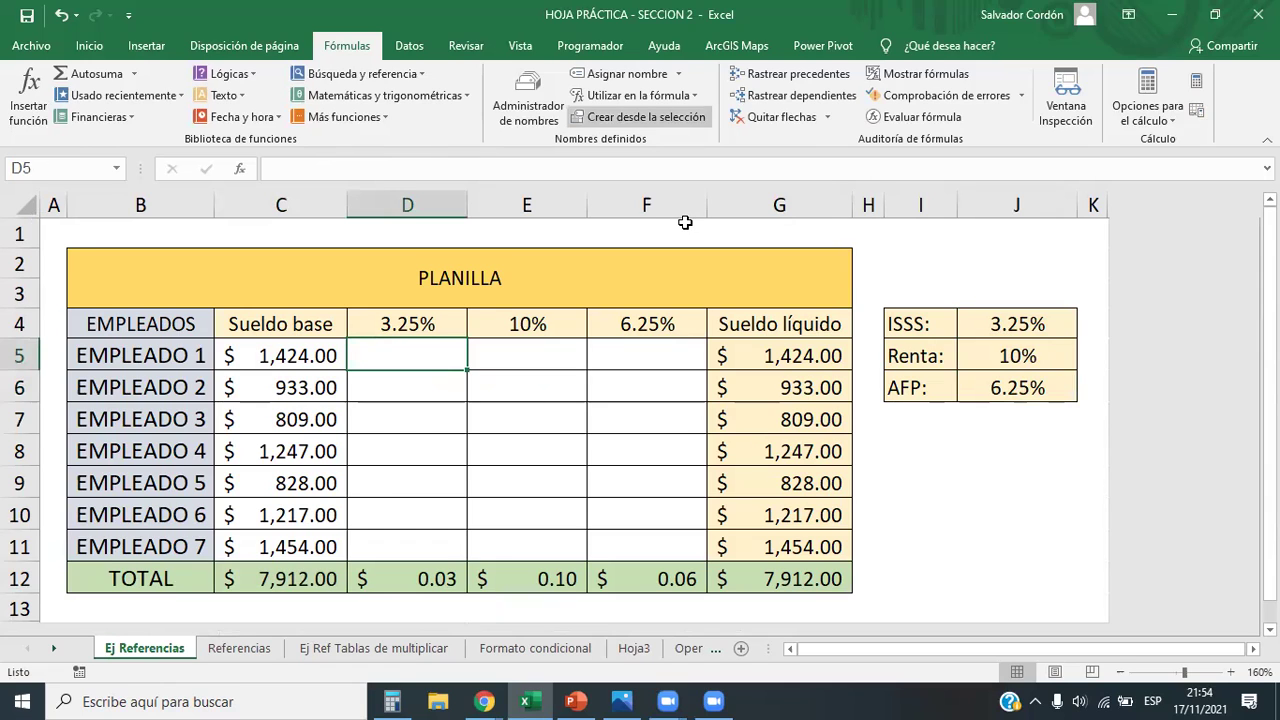
left_click(537, 118)
left_click_drag(847, 212, 692, 197)
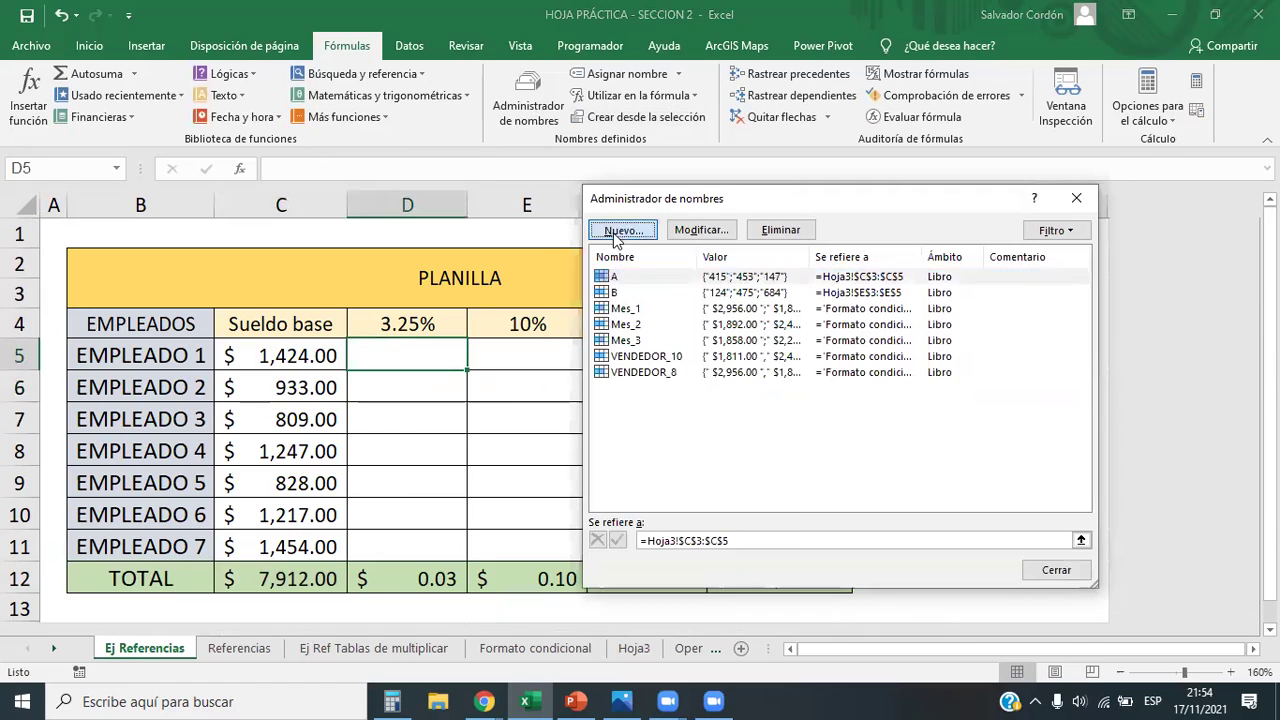
left_click(610, 228)
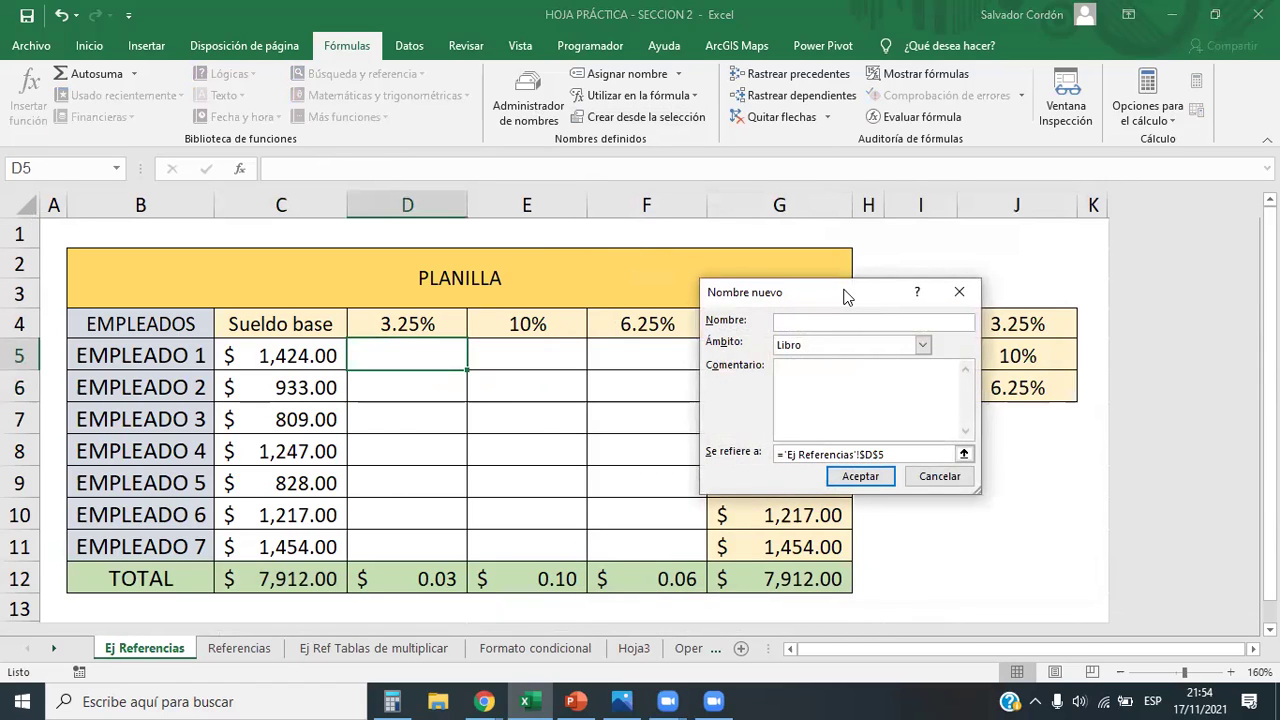
left_click_drag(843, 297, 761, 271)
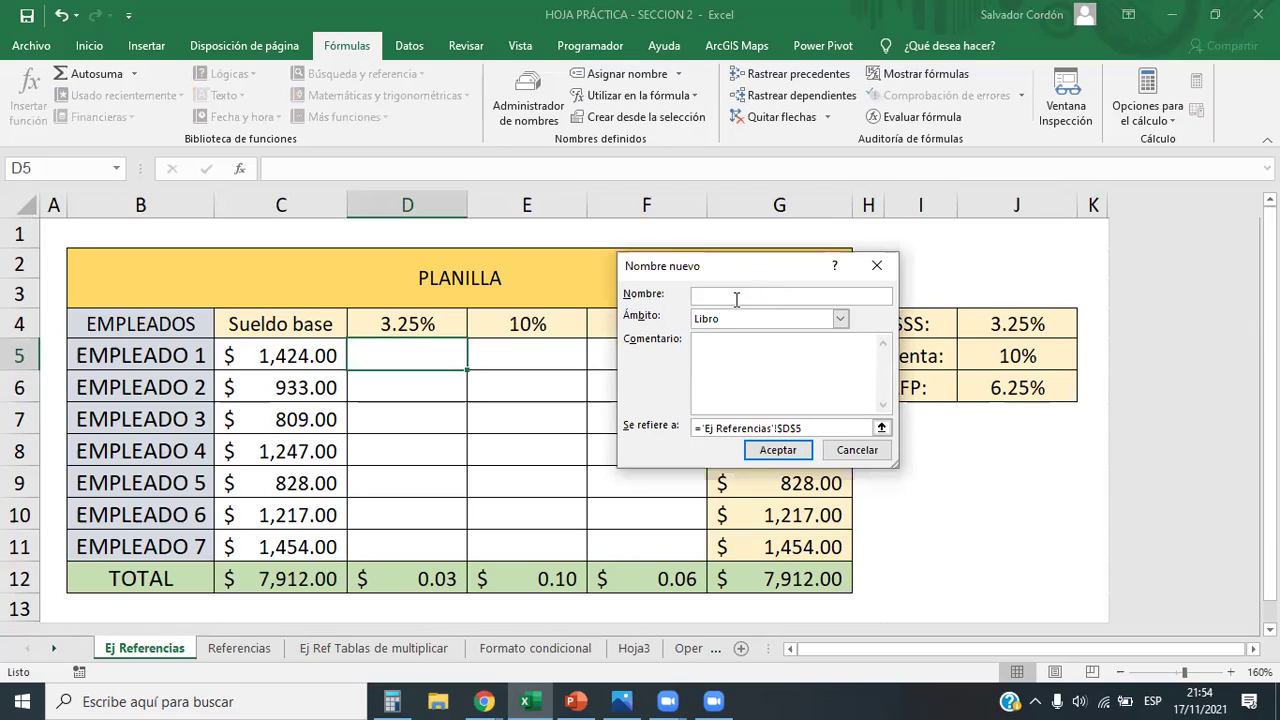
type("isss")
key("BackSpace")
key("BackSpace")
key("BackSpace")
key("BackSpace")
type("ISSS")
Make the ISSS name refer to the constant 3.25% instead of a cell and create it
left_click_drag(821, 428, 655, 432)
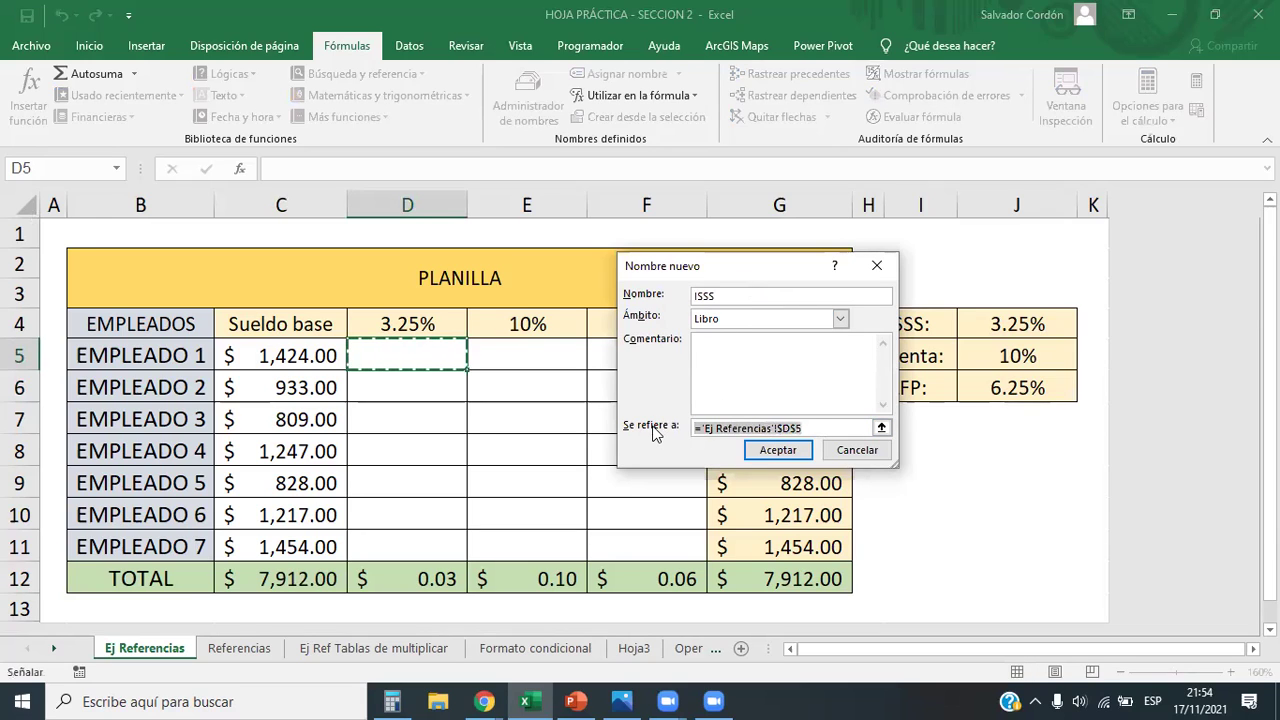
key("BackSpace")
type("3")
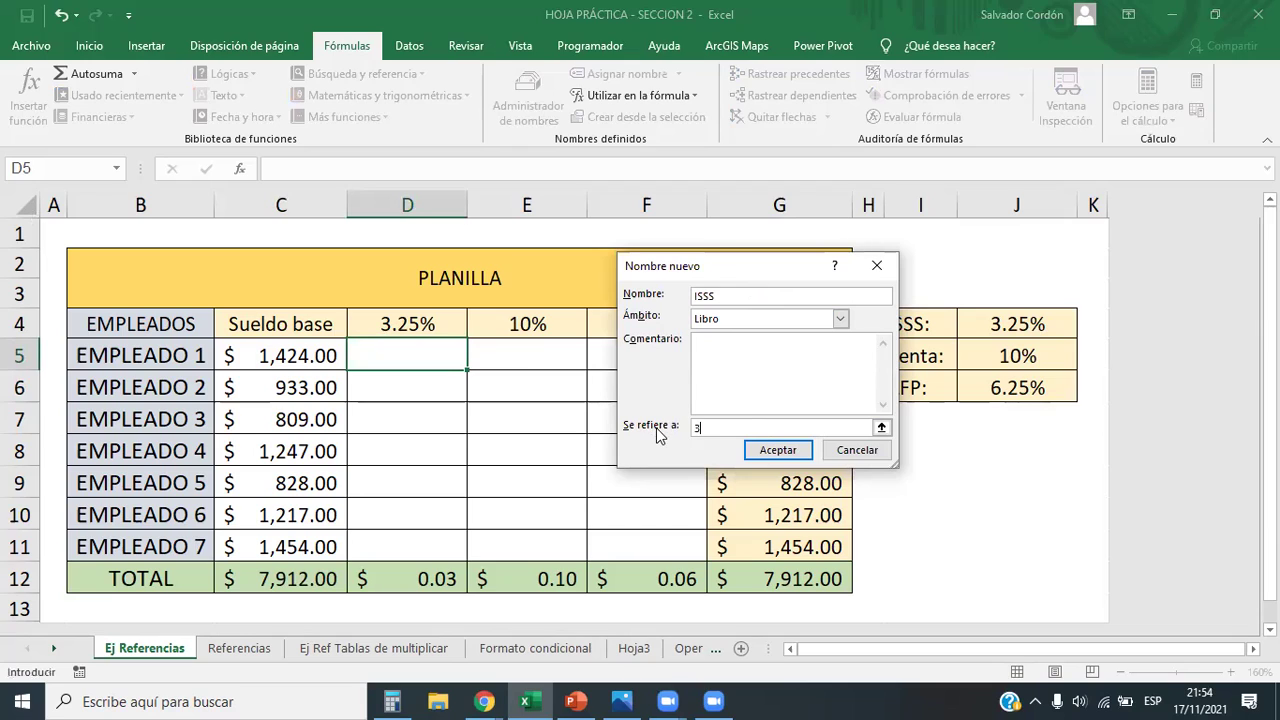
type(".25%")
key("BackSpace")
type("%")
left_click(777, 450)
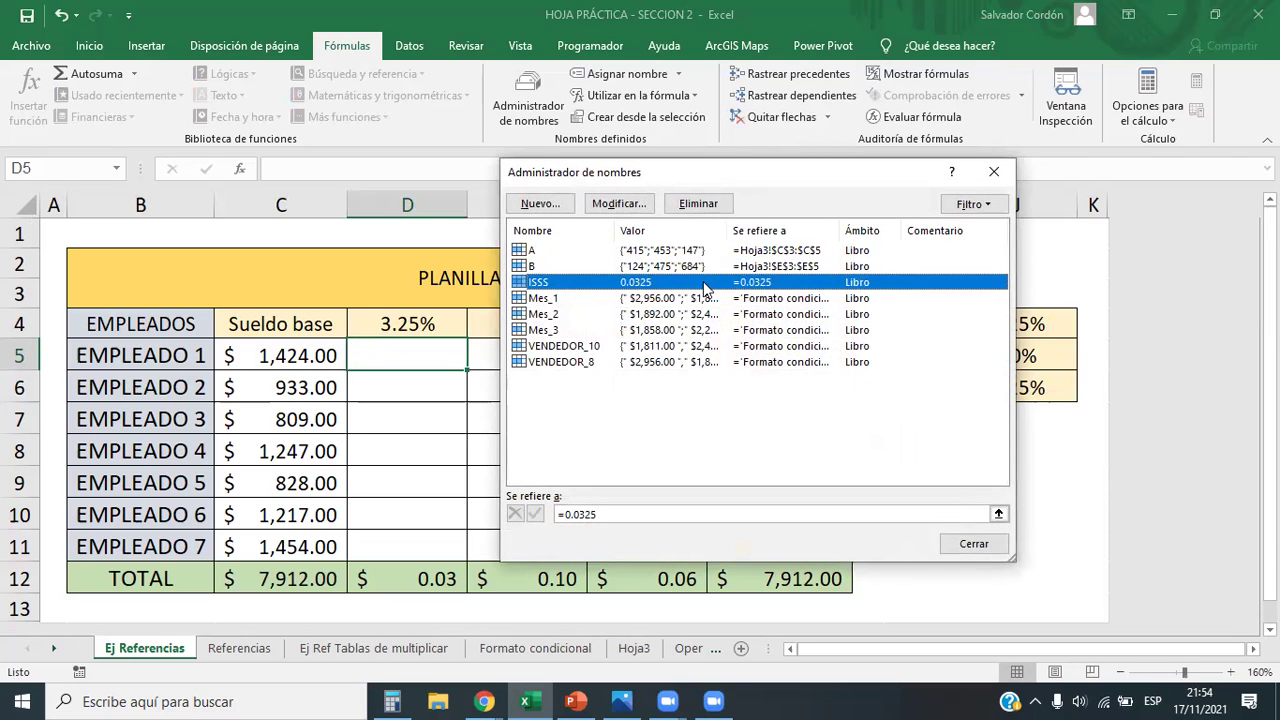
Compare the ISSS constant with the range names A, B, Mes_1 and Mes_2 in the Name Manager
left_click(535, 265)
left_click(548, 250)
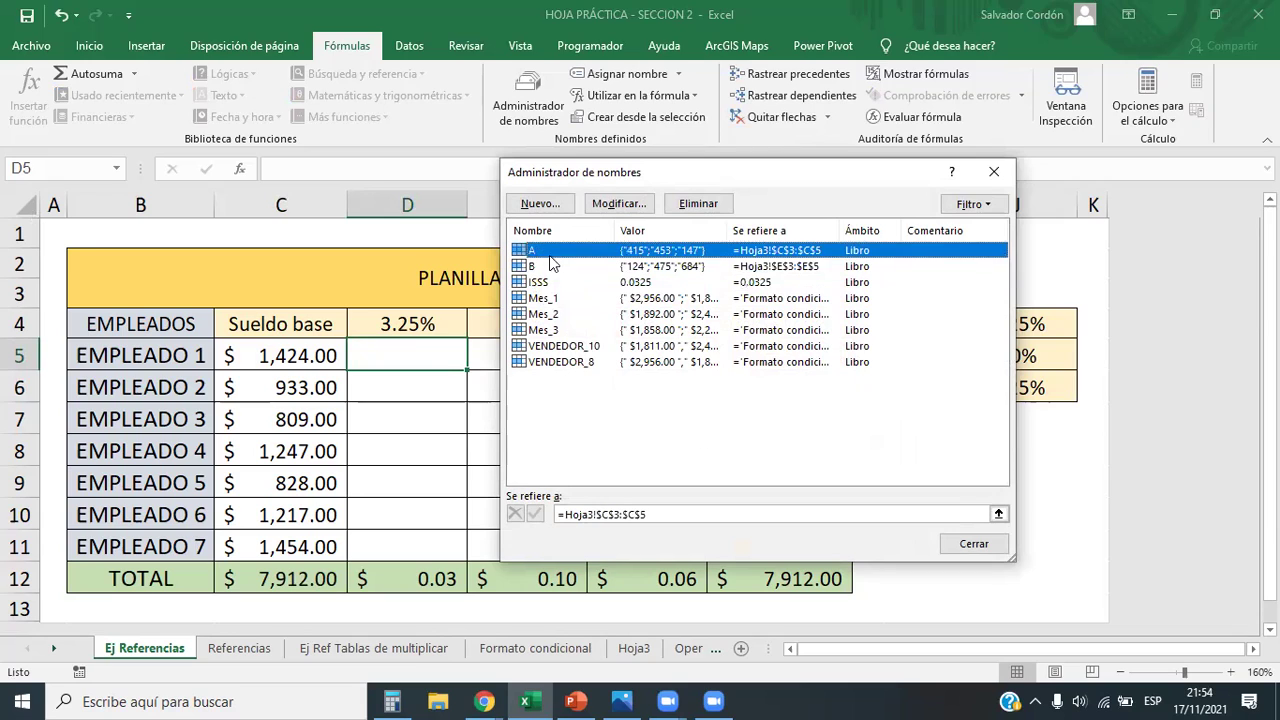
left_click(569, 299)
left_click(572, 316)
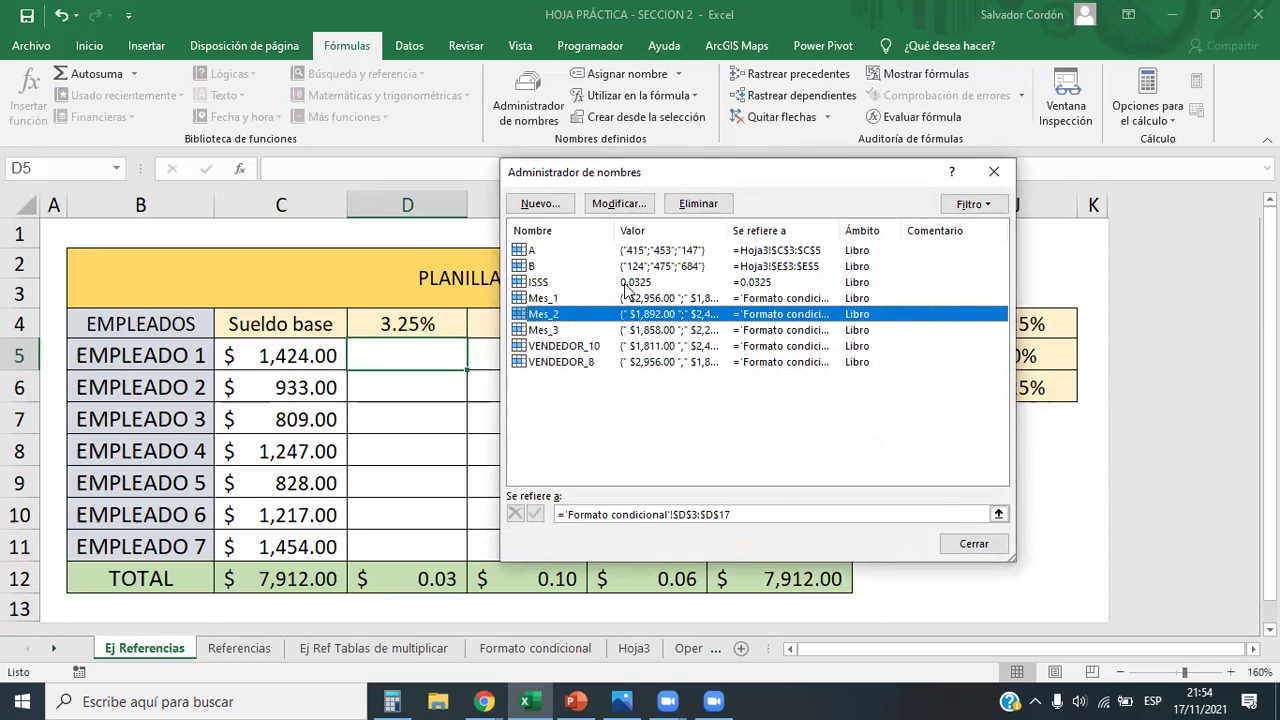
left_click(634, 250)
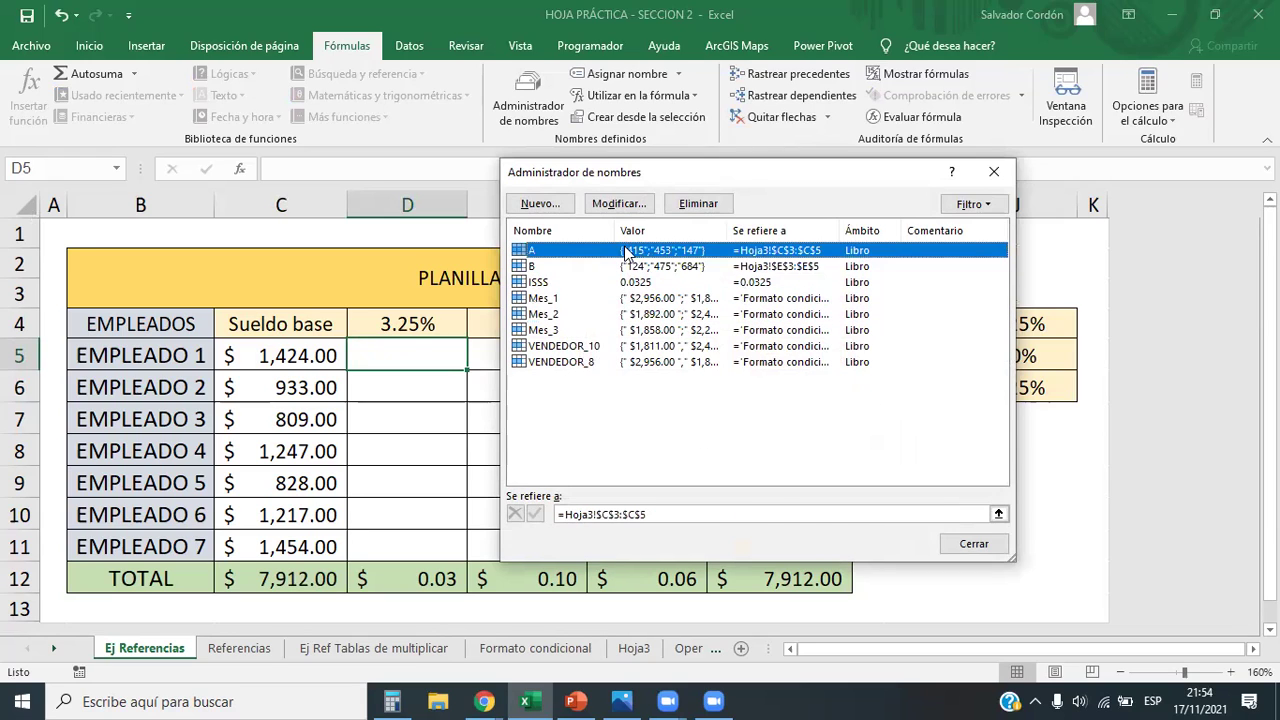
left_click(557, 300)
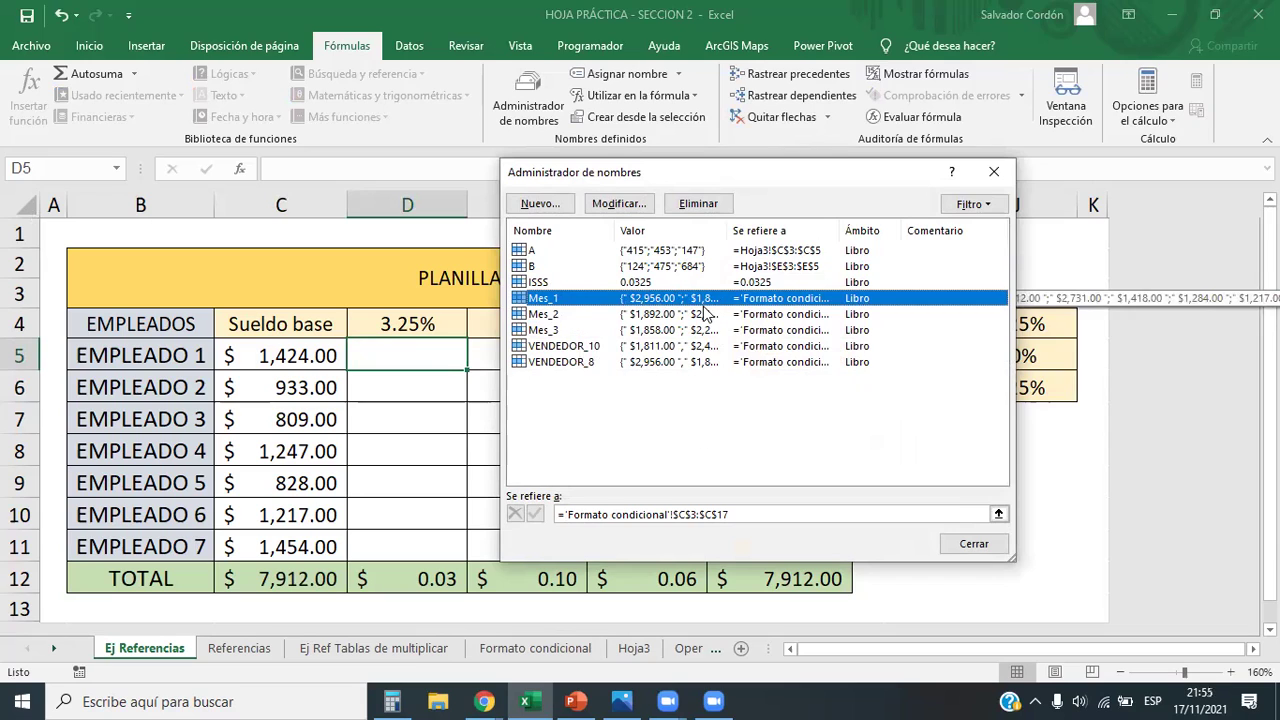
Create a workbook-scope defined name called Renta that refers to the constant 0.1
left_click(637, 282)
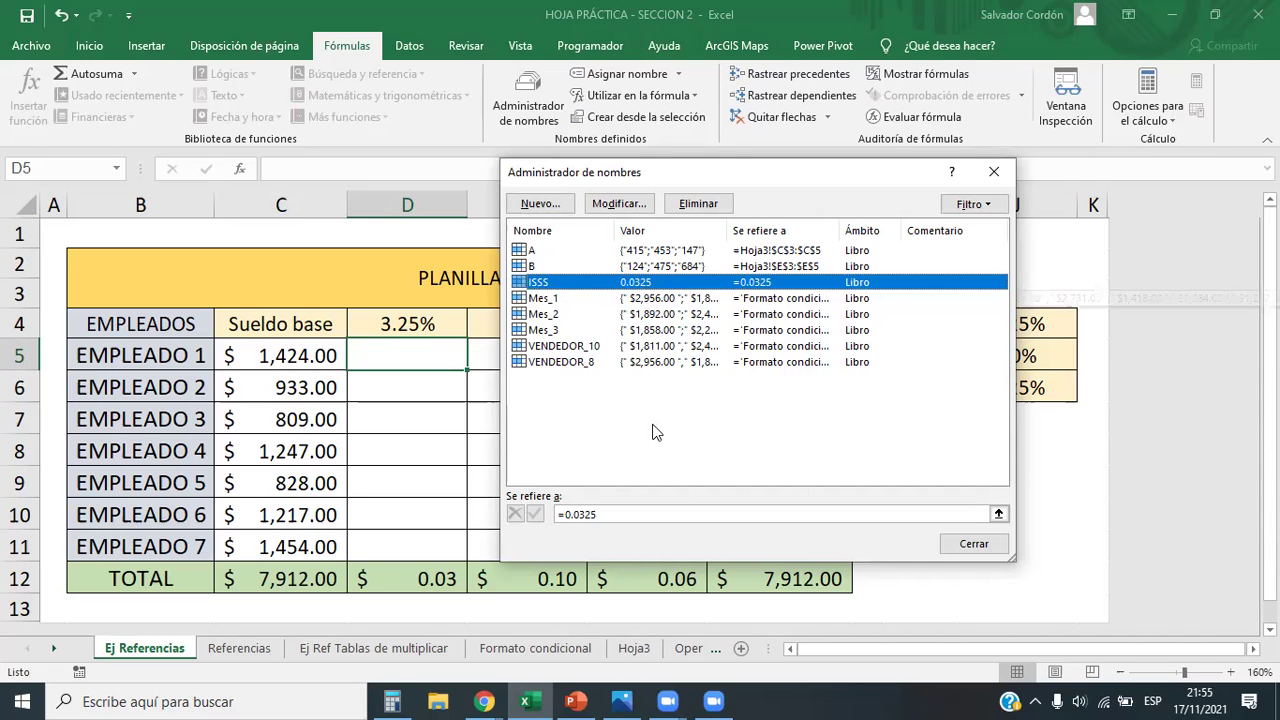
left_click(545, 205)
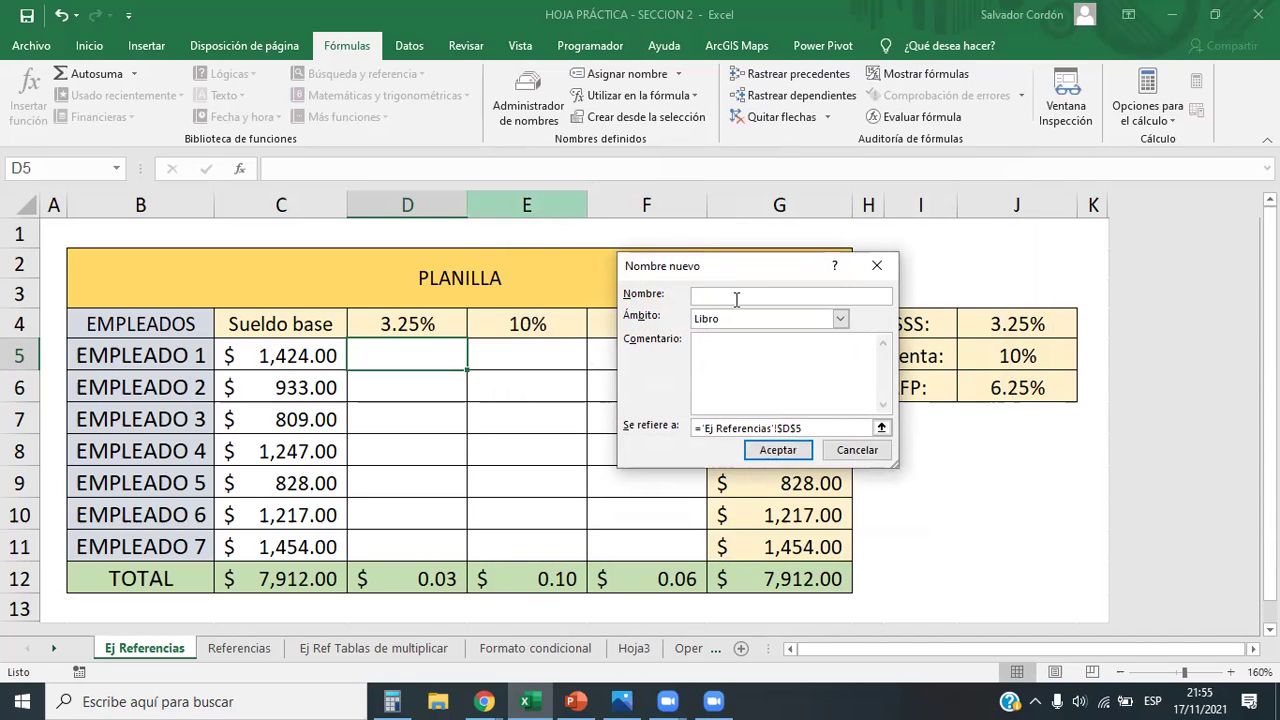
type("REnta")
key("BackSpace")
key("BackSpace")
key("BackSpace")
key("BackSpace")
type("enta")
key("Tab")
key("Tab")
key("Tab")
key("BackSpace")
type("0.1")
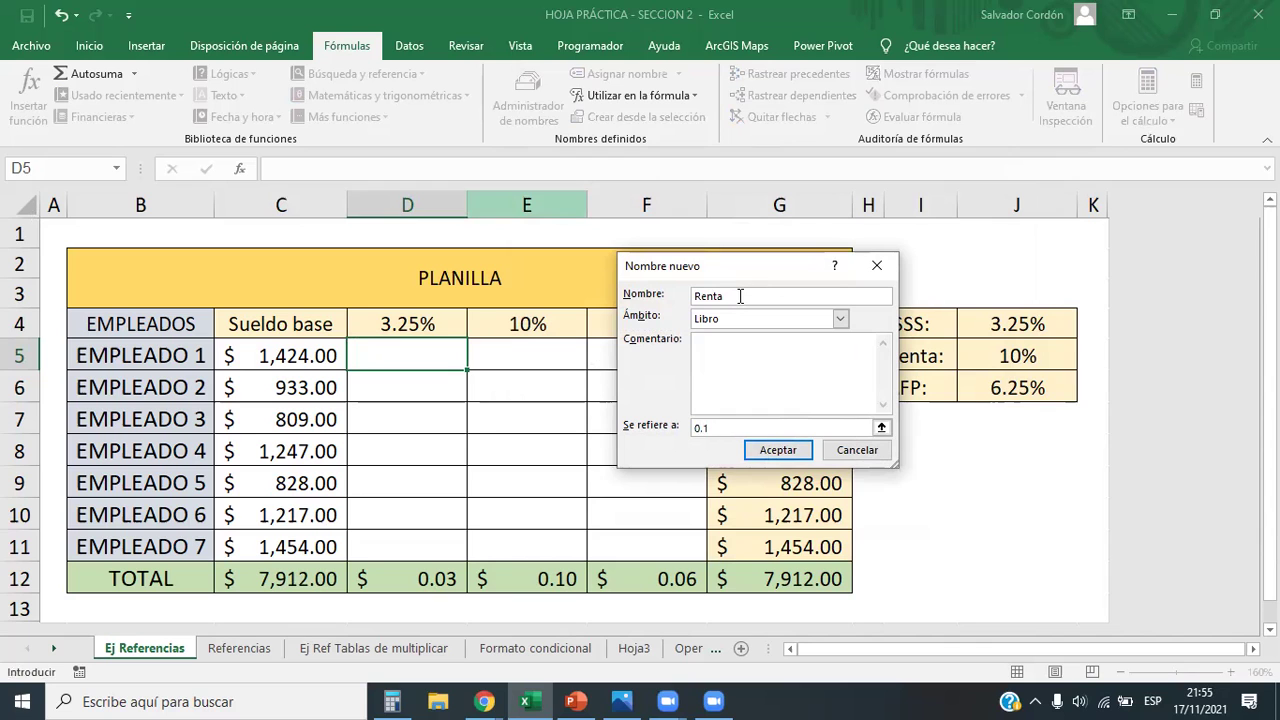
left_click(780, 449)
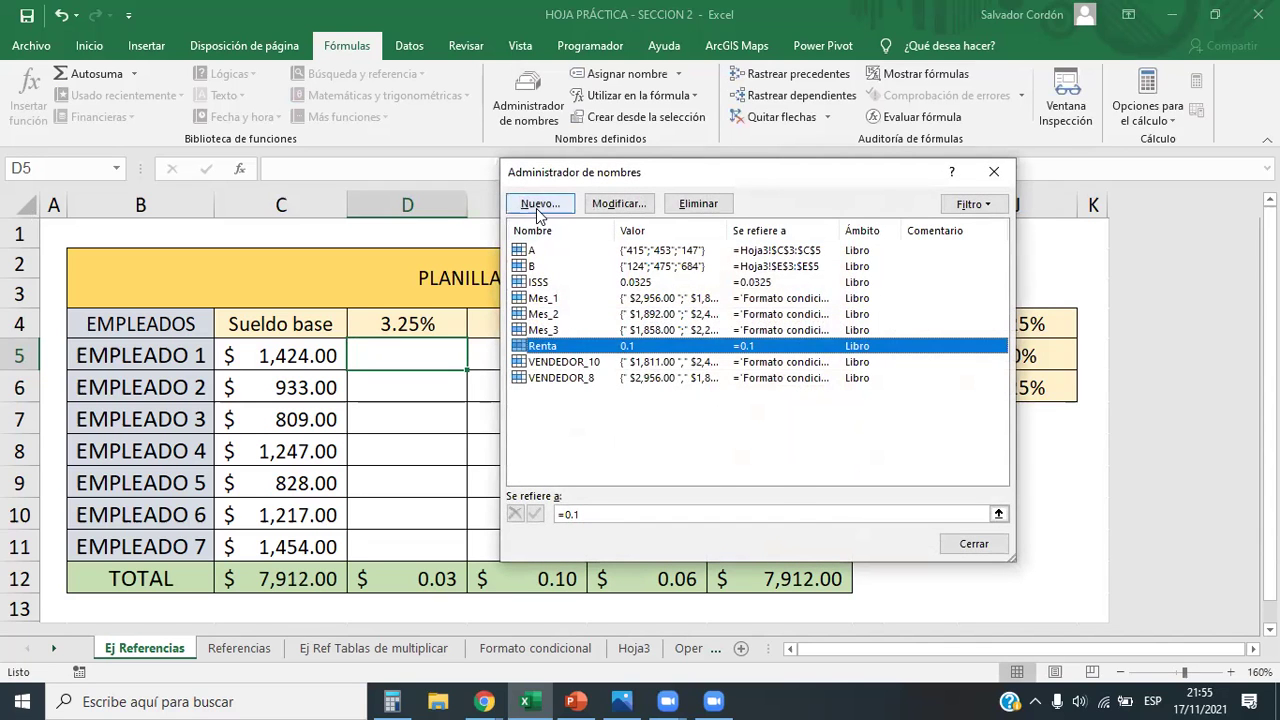
Create a defined name called afp that refers to the constant 6.25% and close the Name Manager
left_click(538, 204)
type("fp")
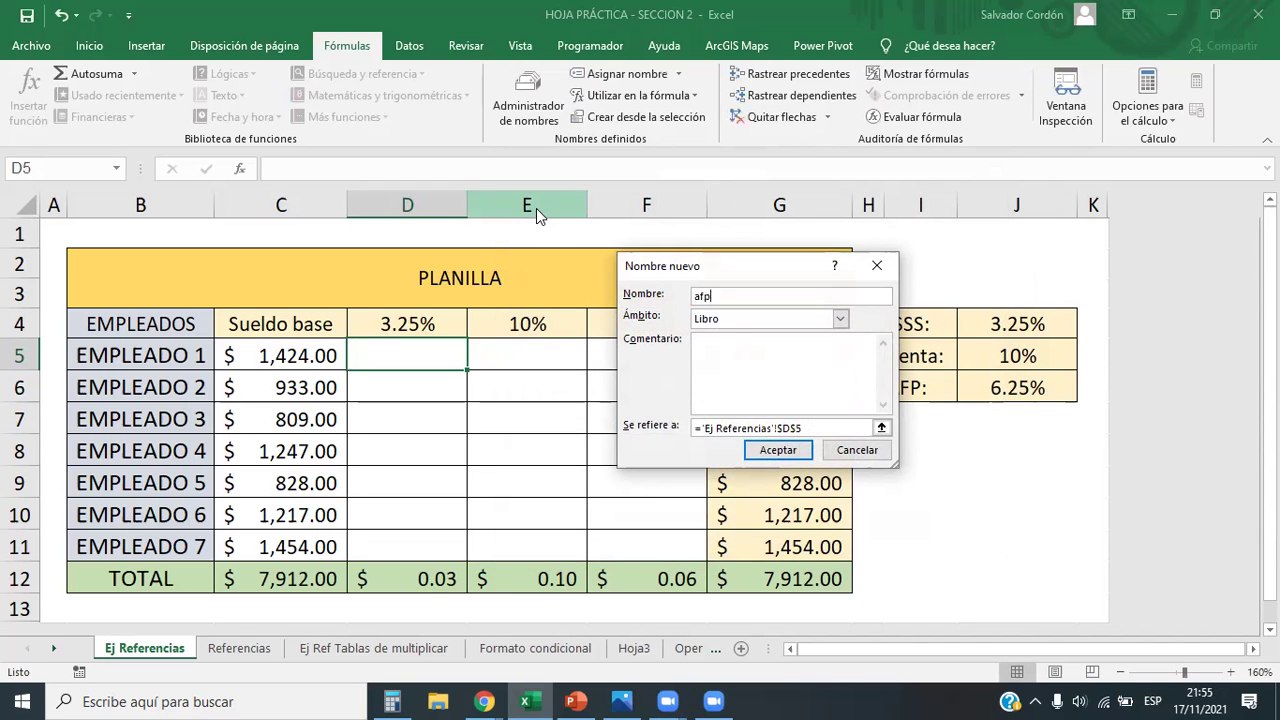
key("Tab")
key("Tab")
key("Tab")
key("Tab")
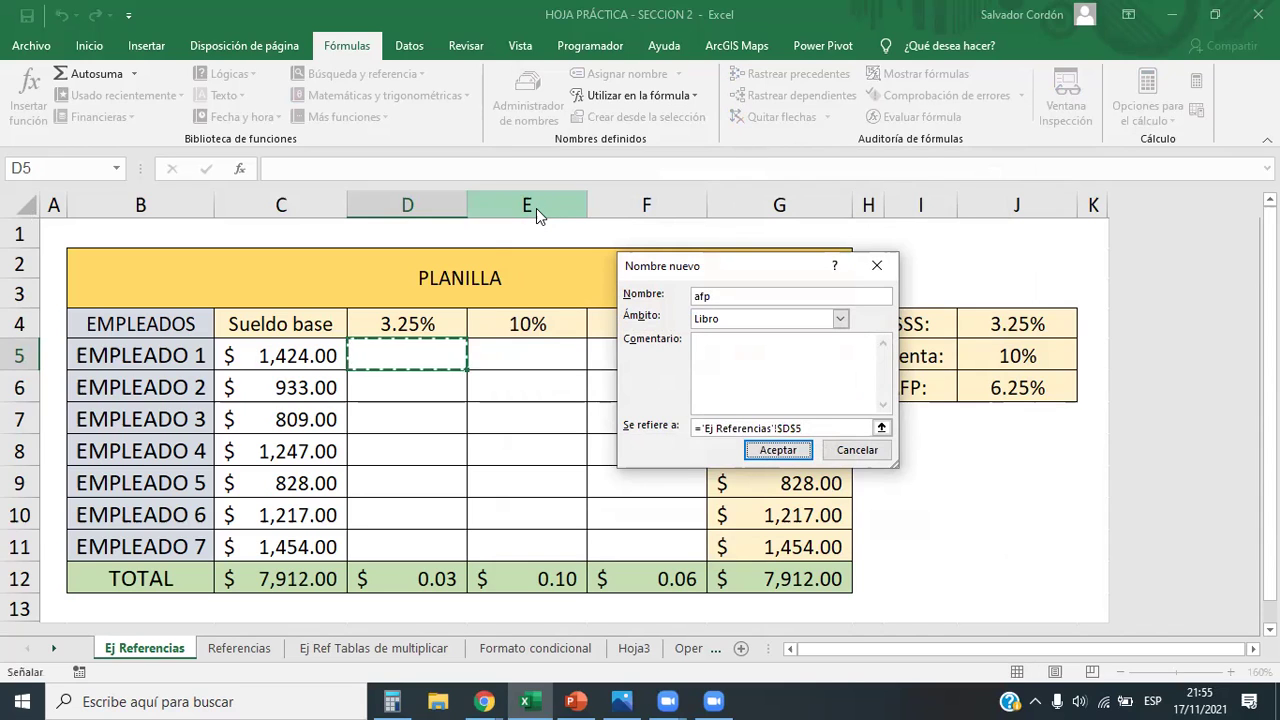
key("shift+Tab")
key("BackSpace")
type("6.25")
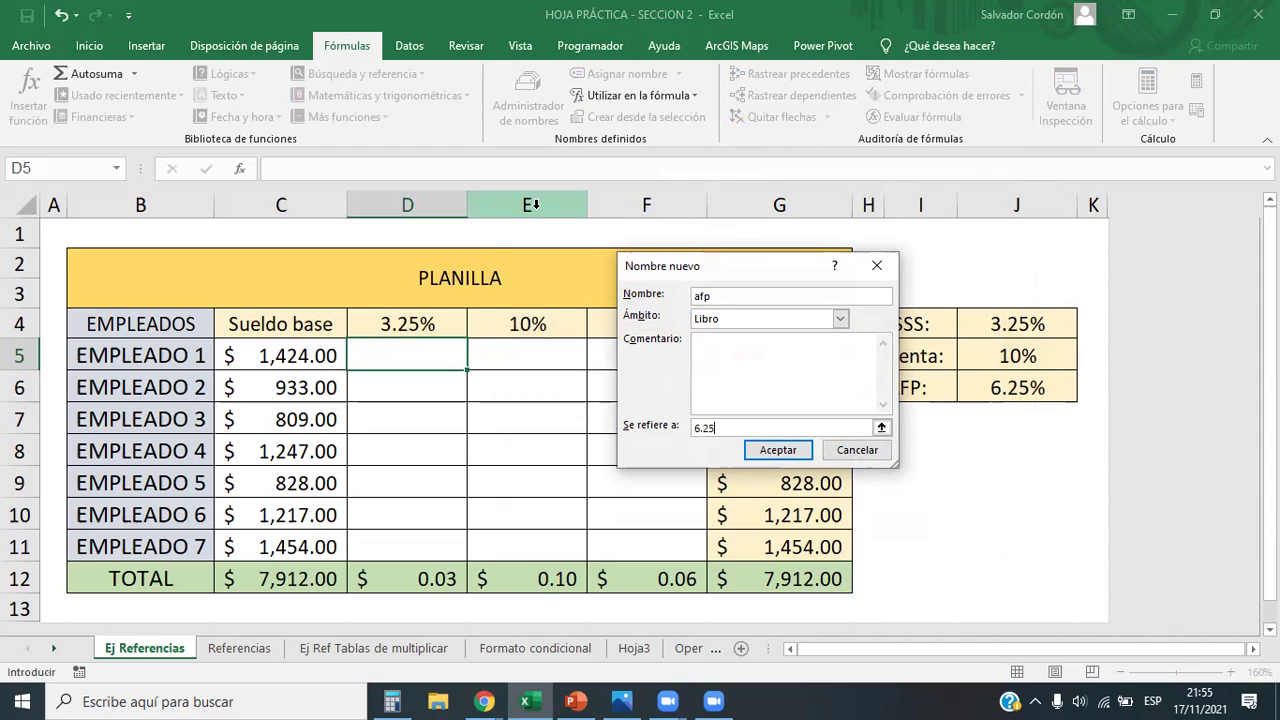
type("%")
key("Return")
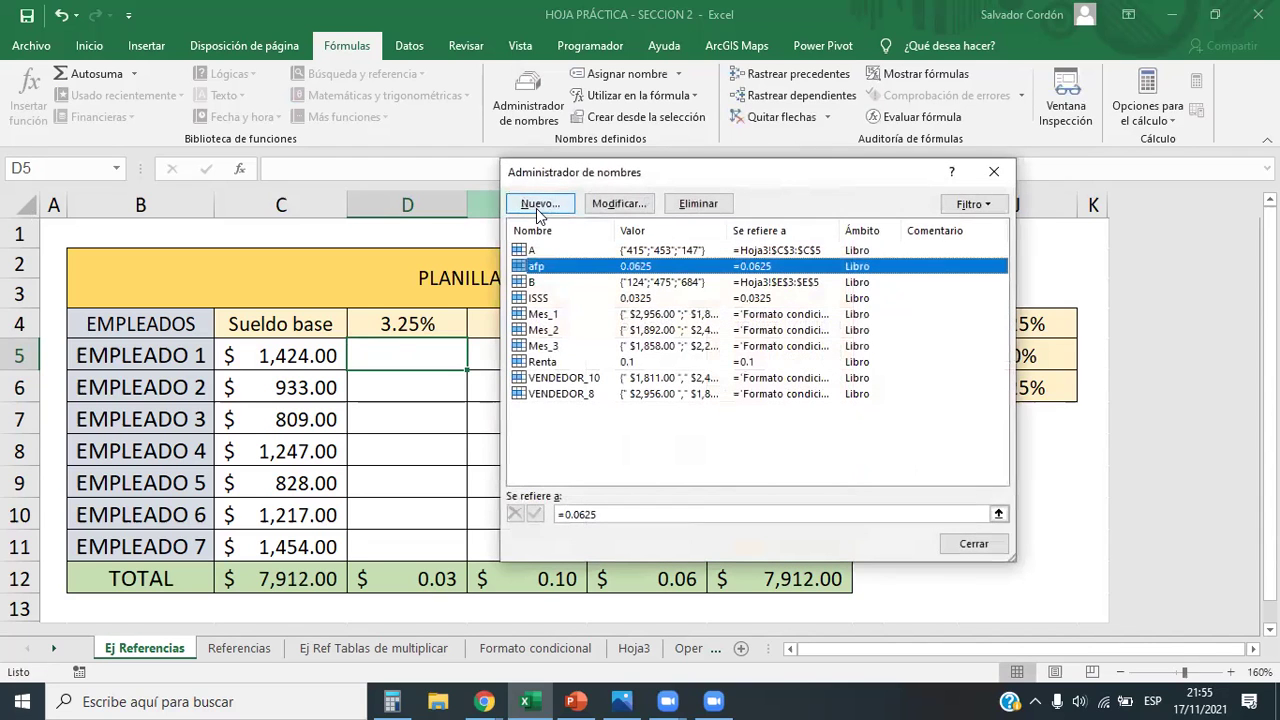
left_click(994, 172)
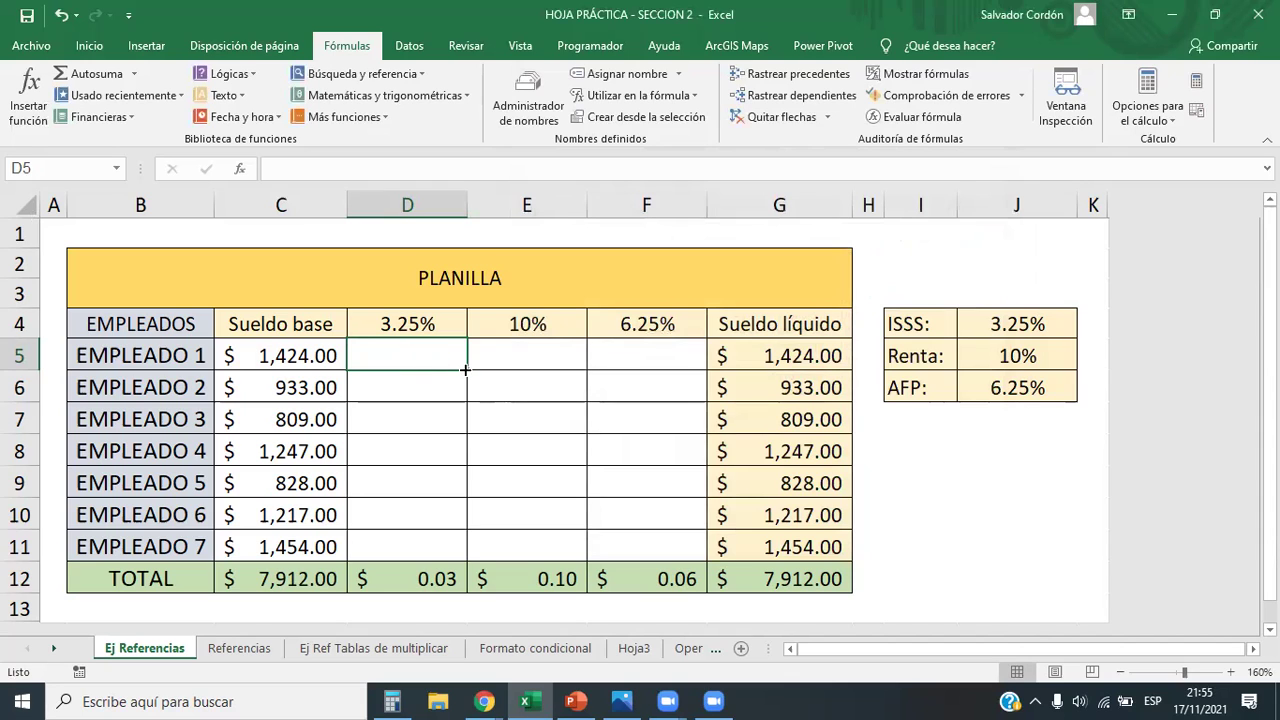
Calculate employee 1's ISSS deduction in D5 with the formula =C5*ISSS
type("=")
left_click(276, 352)
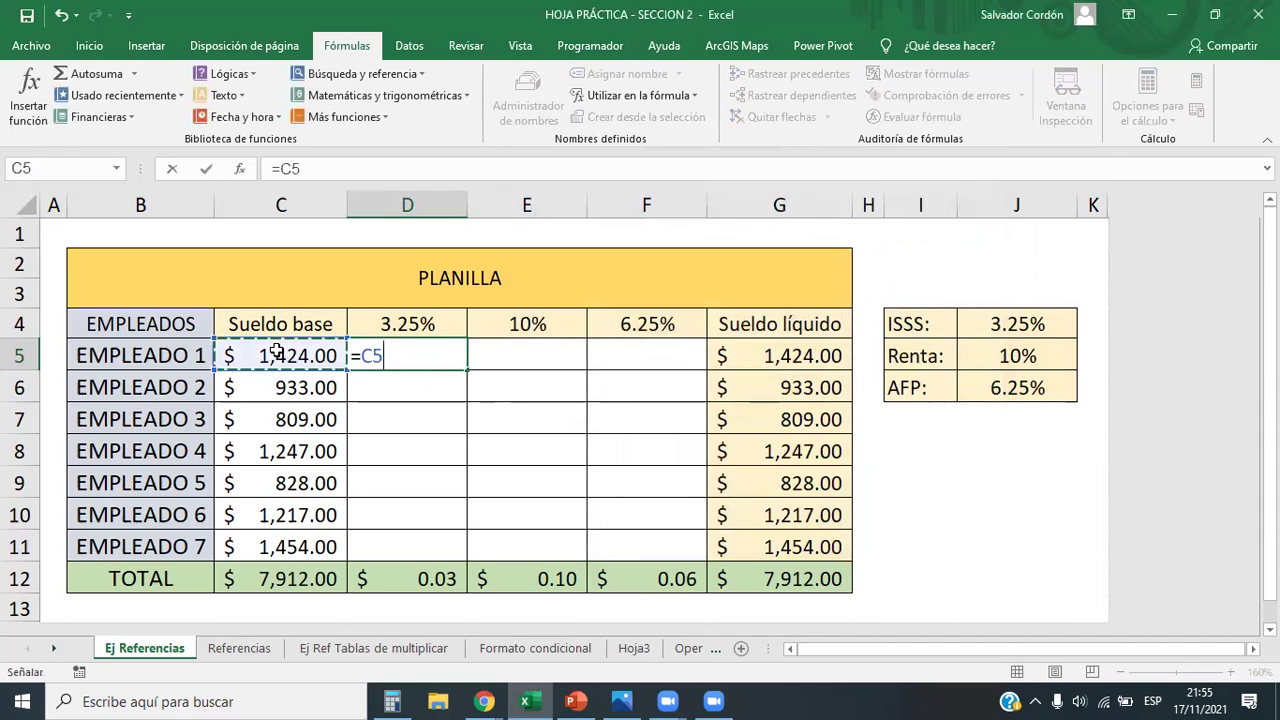
type("*iss")
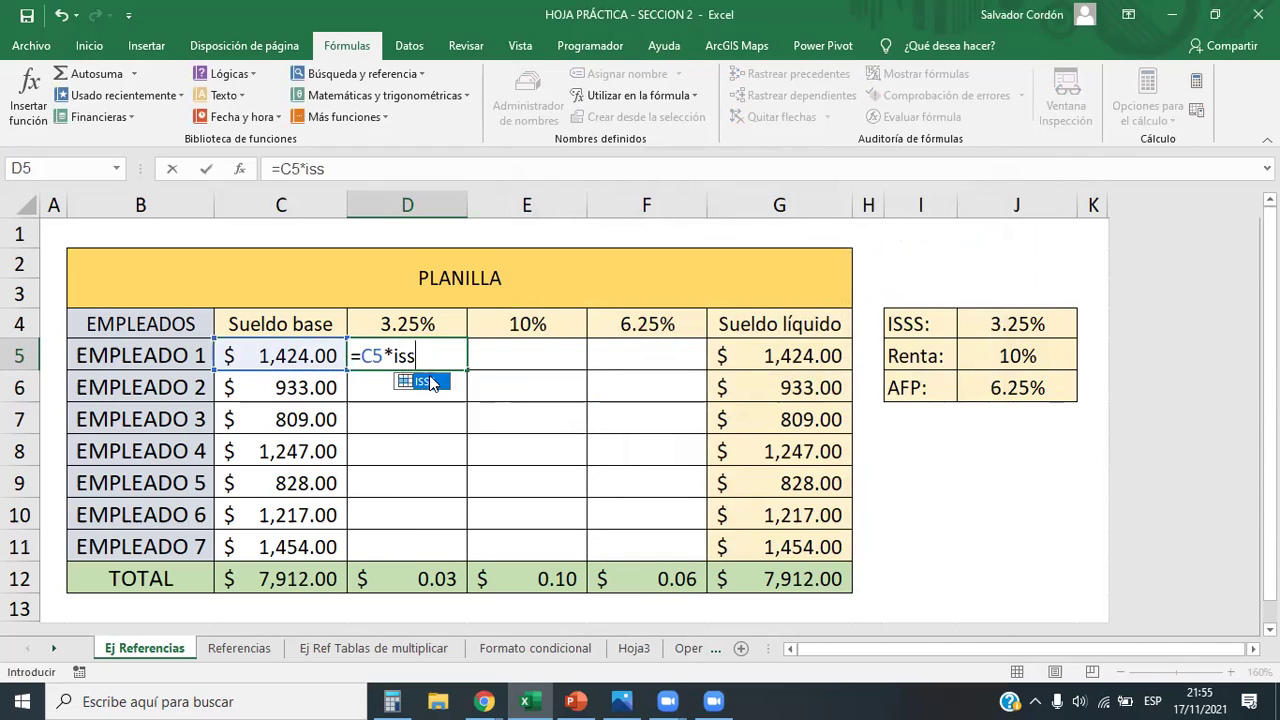
double_click(429, 379)
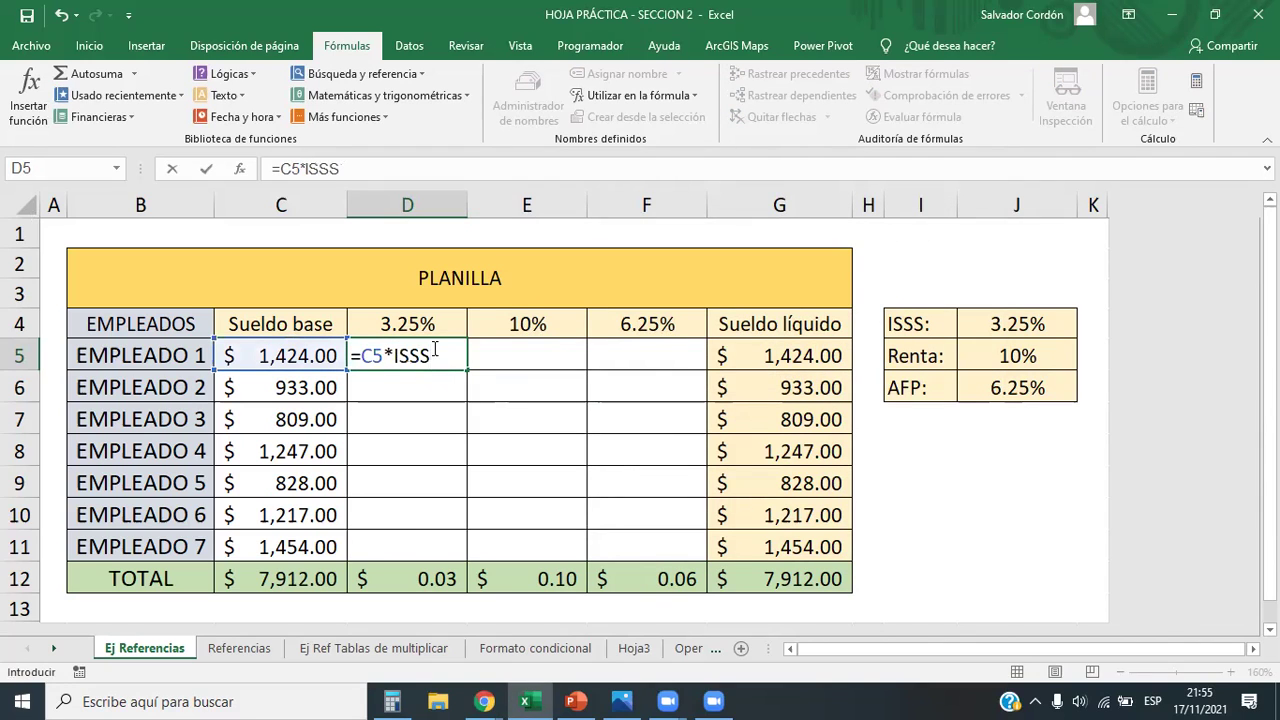
key("Return")
Enter the formula =C5*Renta in E5 for employee 1's income tax deduction
left_click(501, 348)
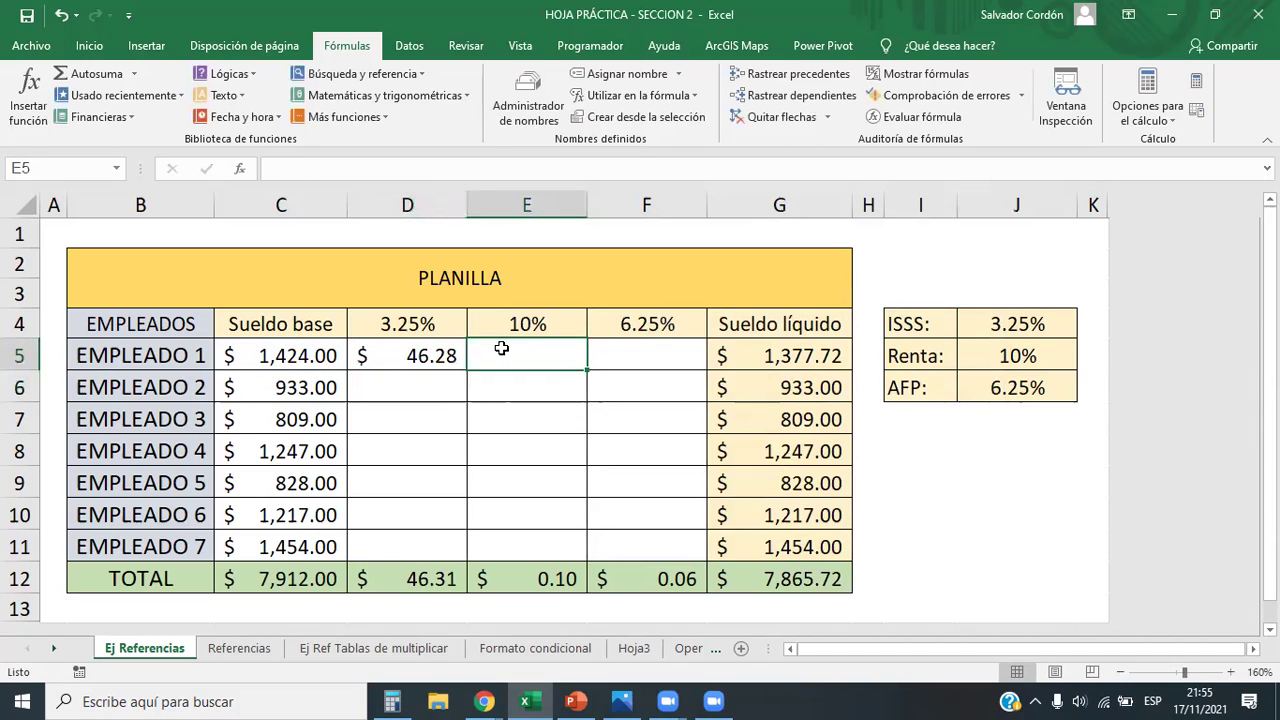
type("=")
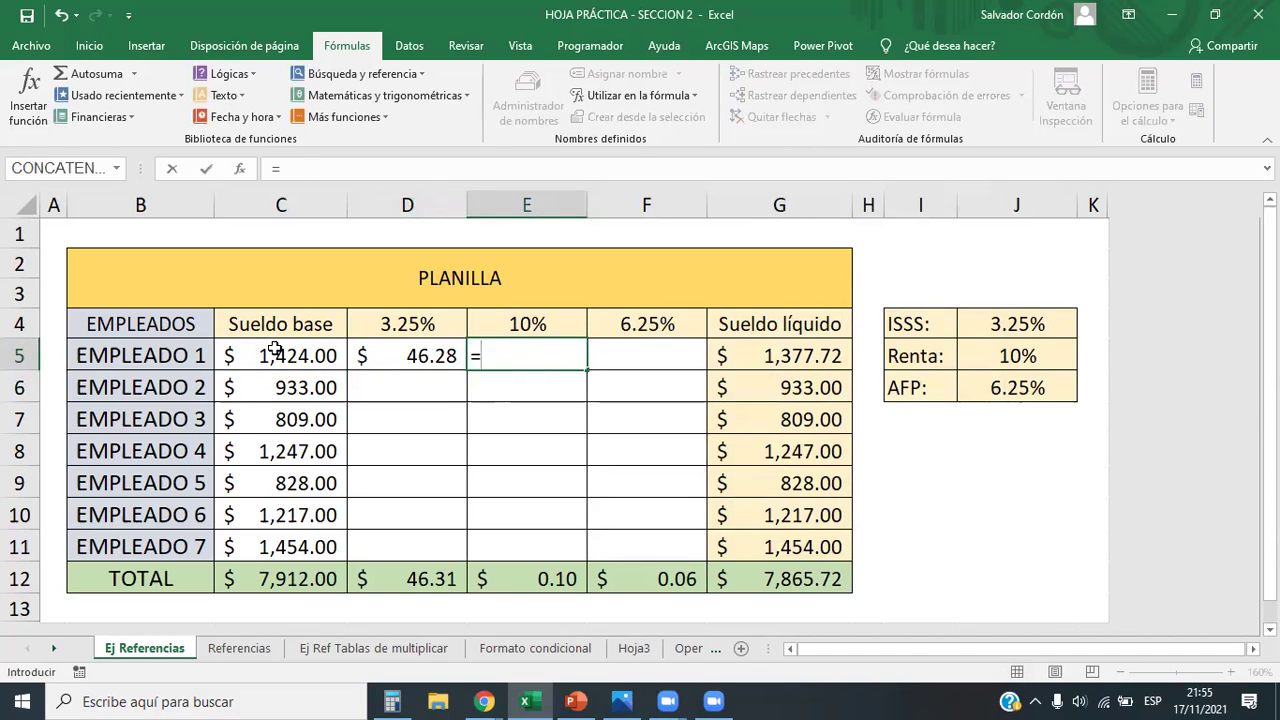
left_click(275, 349)
type("*renta")
double_click(523, 376)
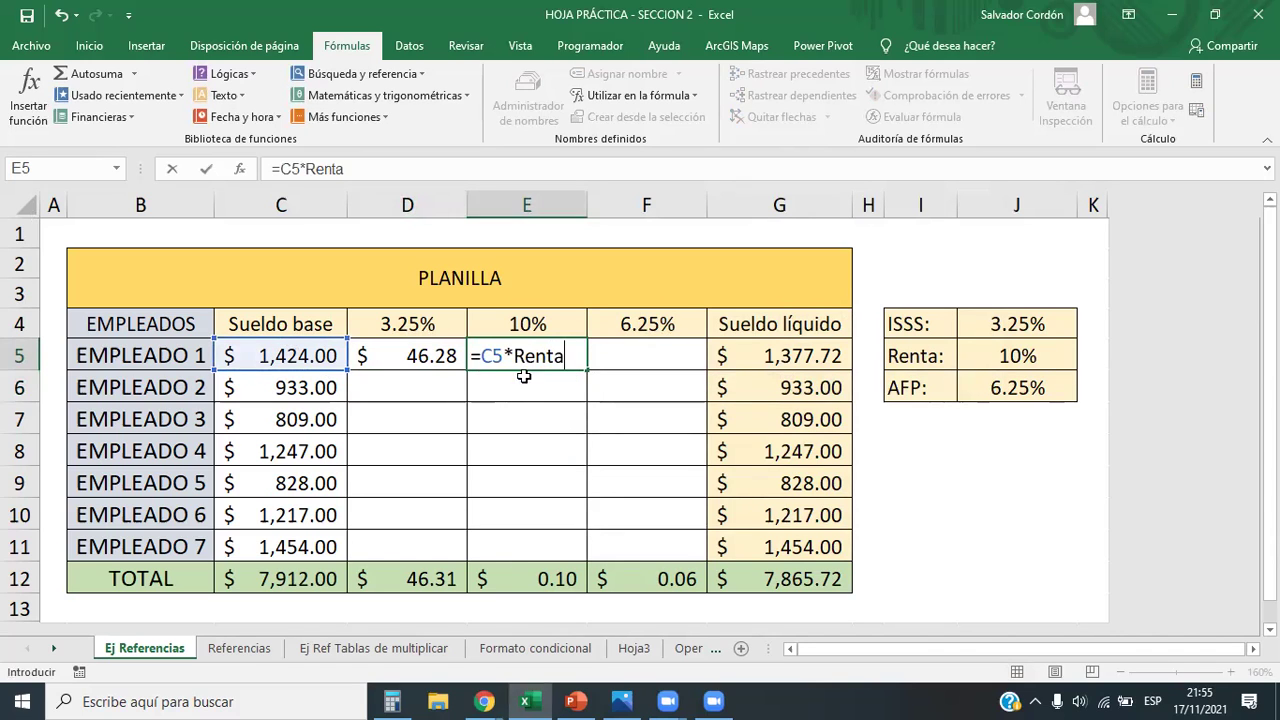
Enter =C5*afp in F5 and fill the formulas of D5:F5 down to row 11
left_click(676, 347)
type("=")
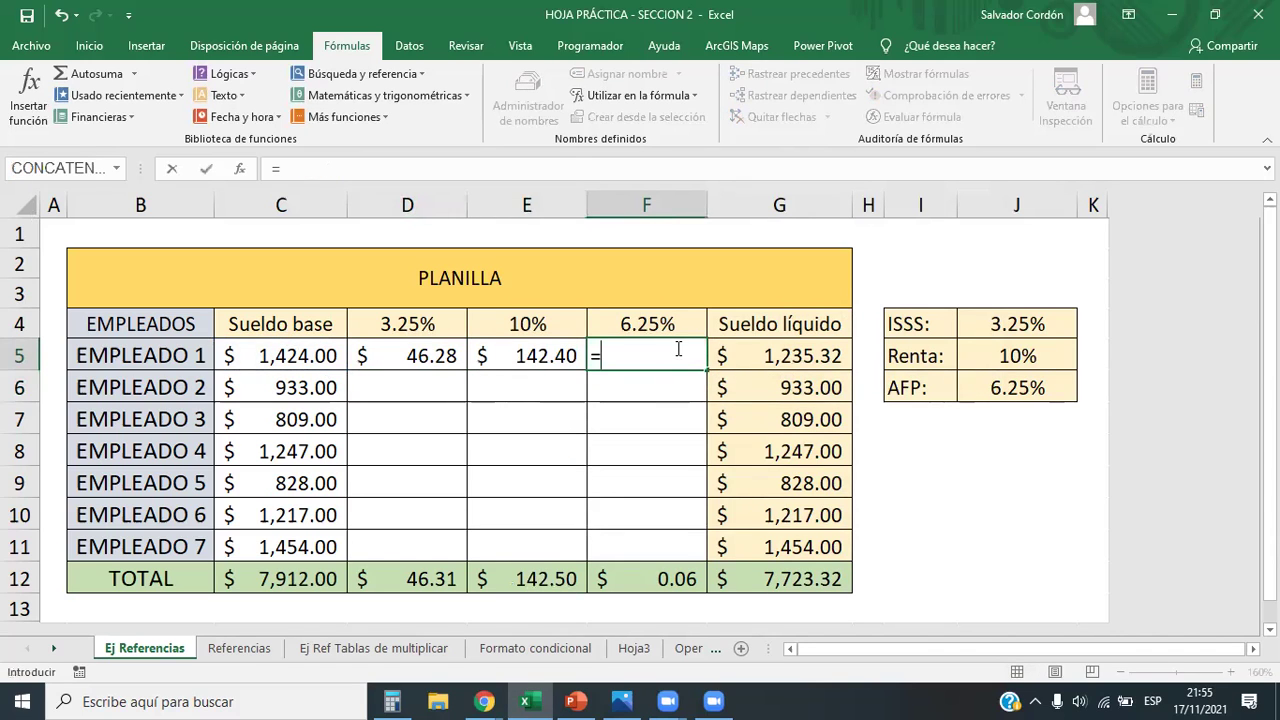
left_click(301, 355)
type("*afp")
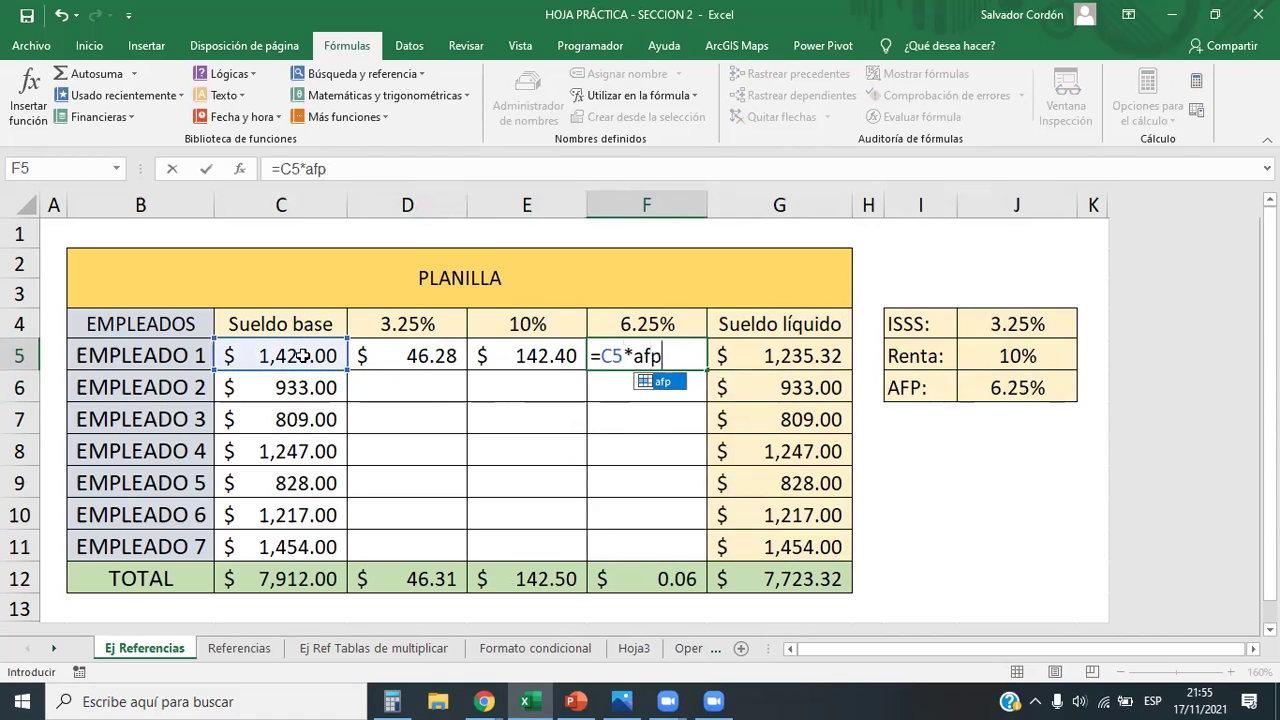
double_click(652, 379)
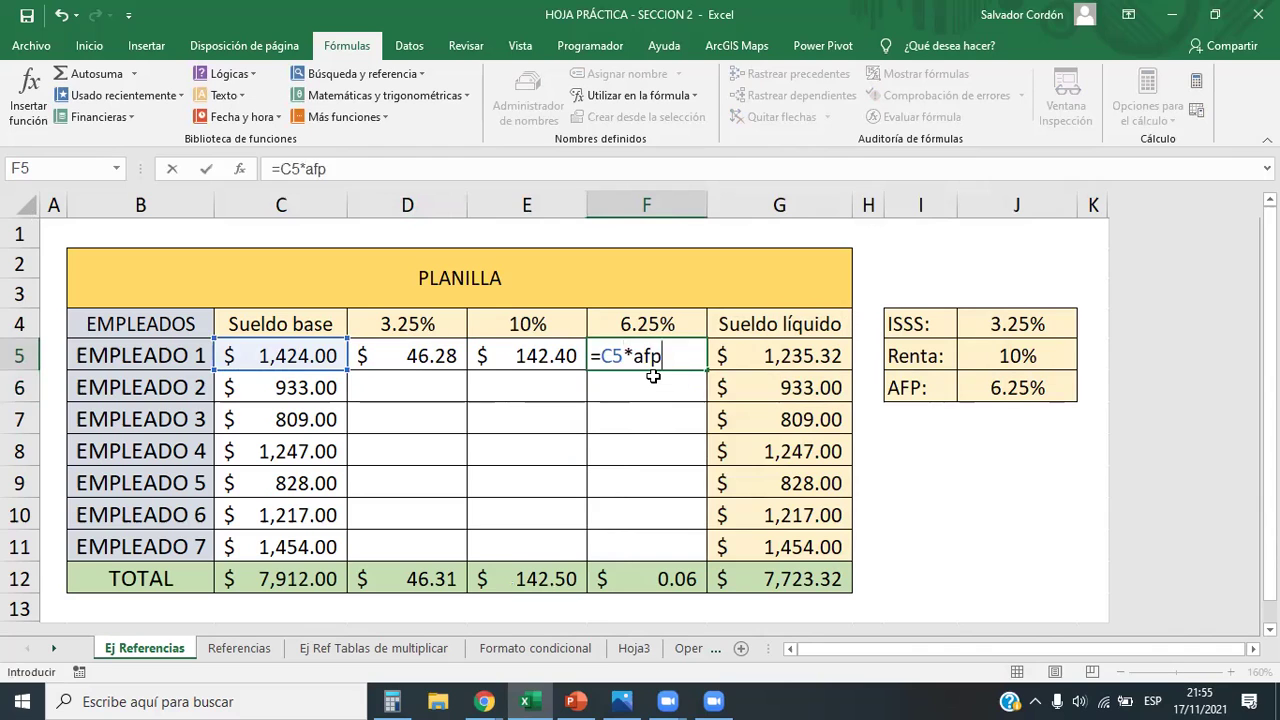
key("Return")
left_click_drag(408, 348, 688, 556)
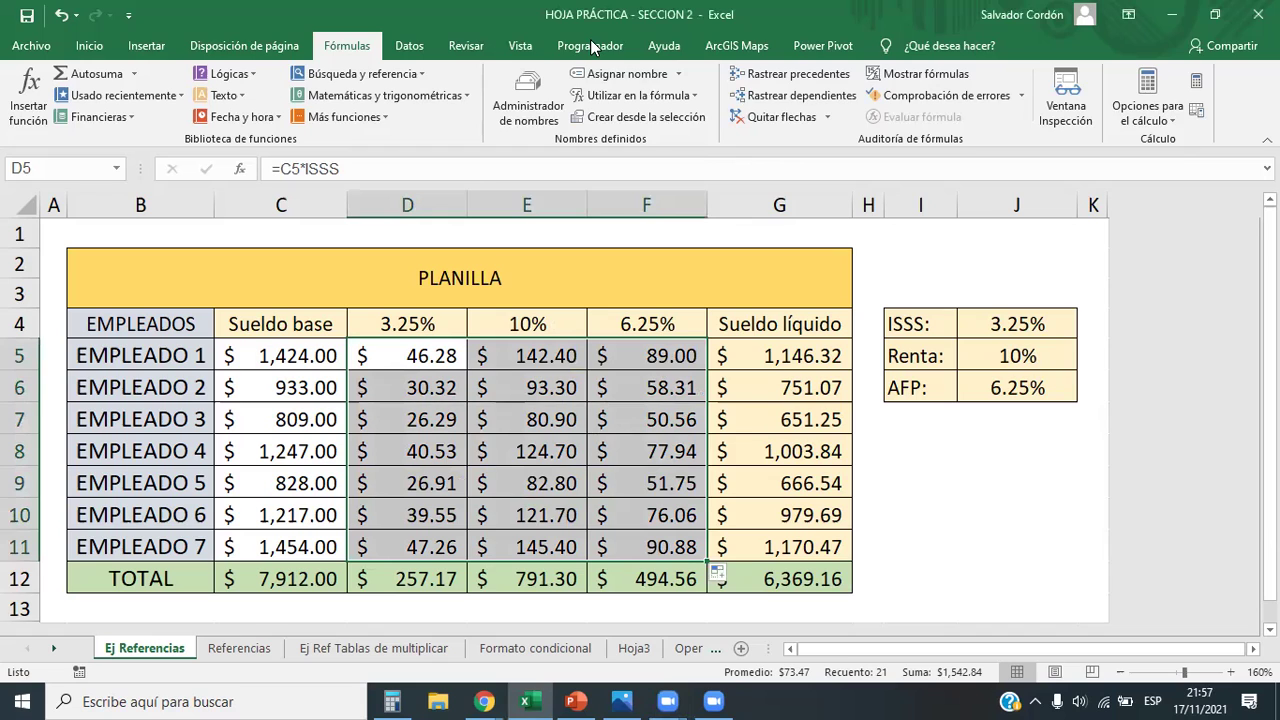
Inspect the formula in F5, highlighting the afp name that replaces a cell reference
left_click(650, 362)
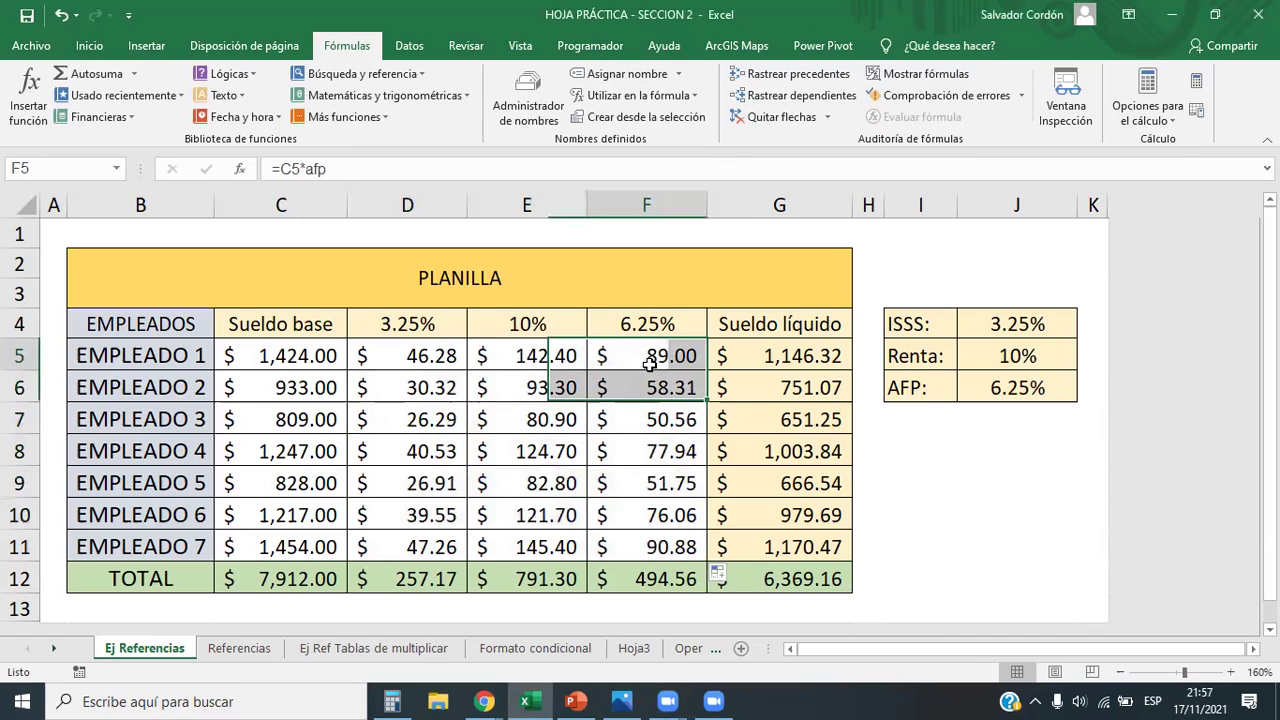
left_click(348, 169)
left_click_drag(350, 170, 305, 170)
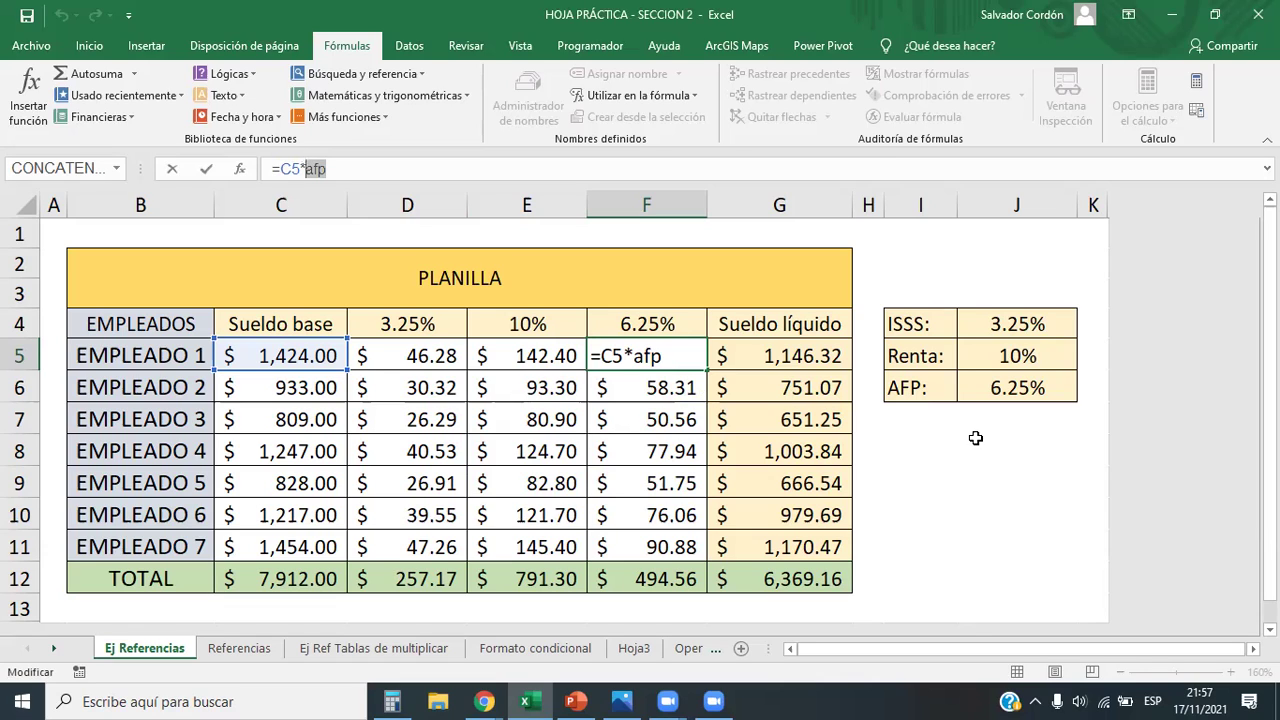
key("Return")
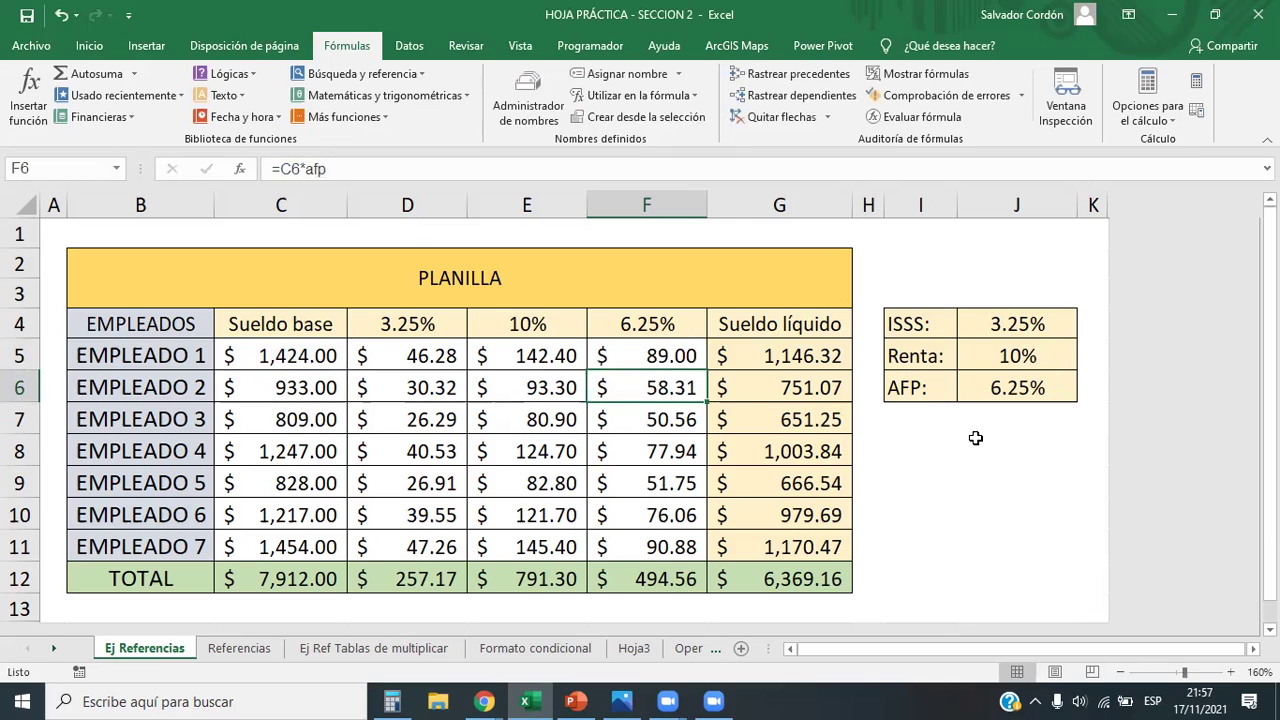
left_click(684, 360)
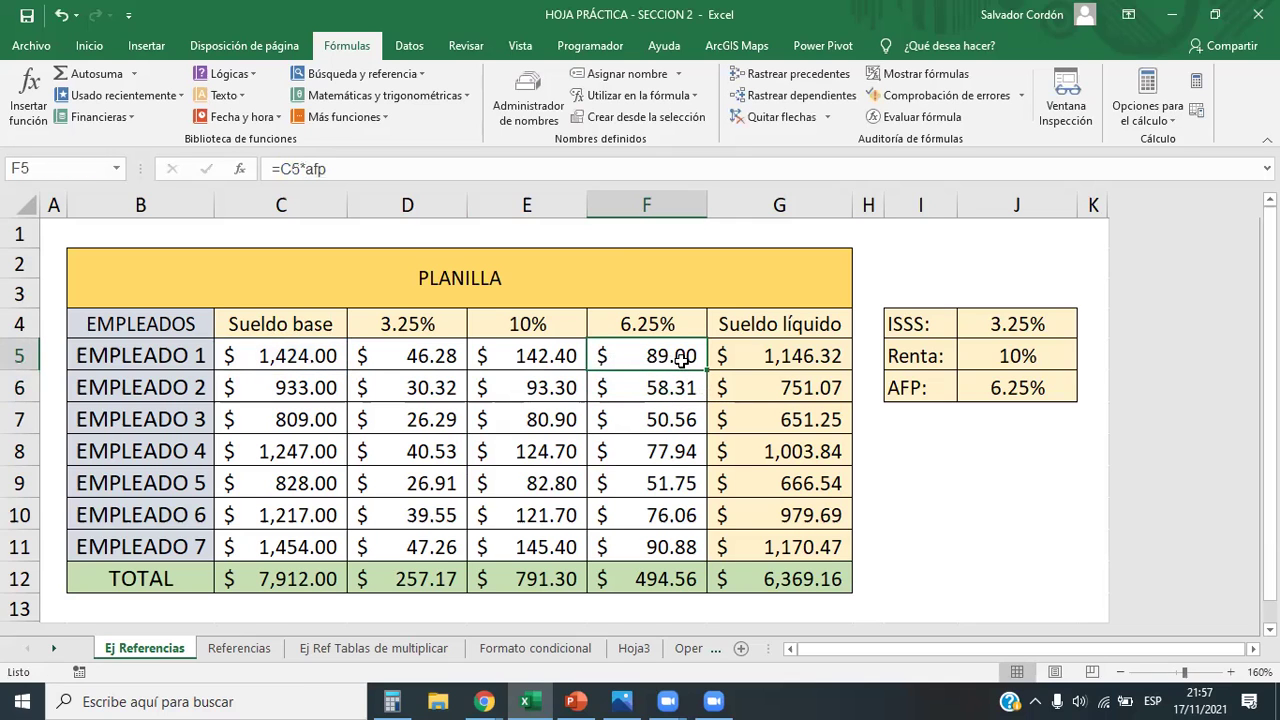
left_click(545, 112)
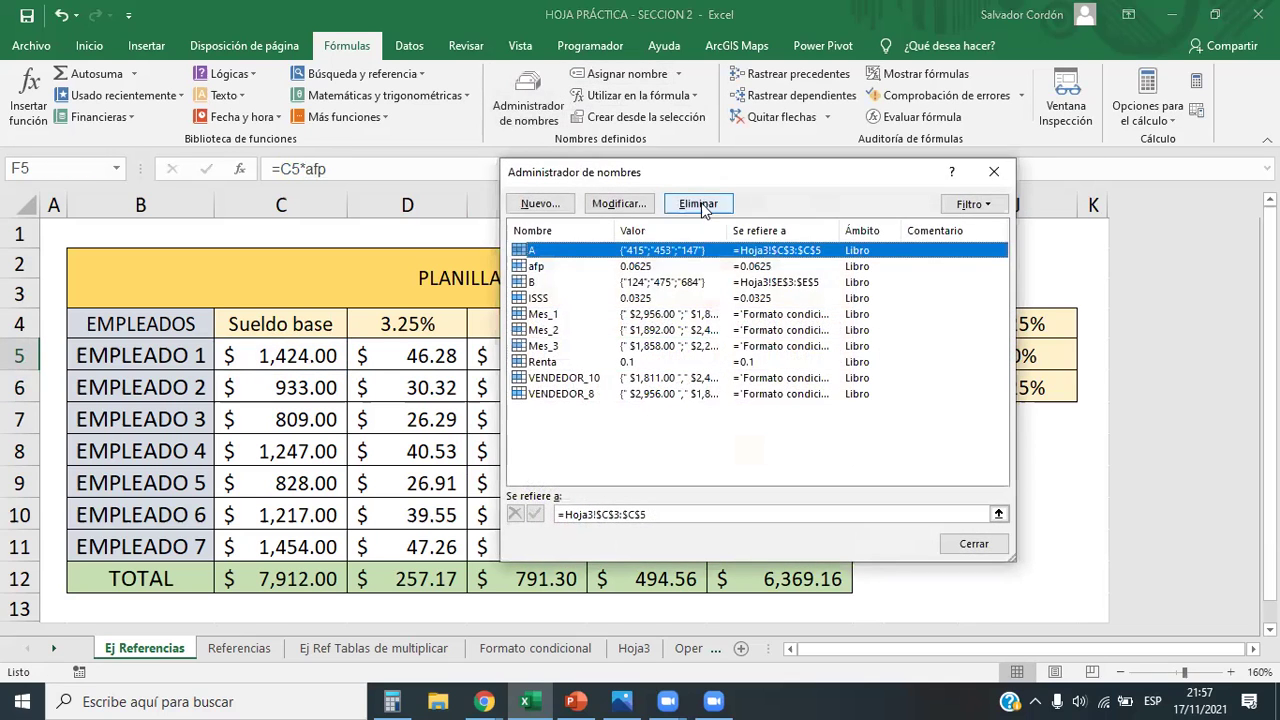
left_click_drag(697, 176, 533, 251)
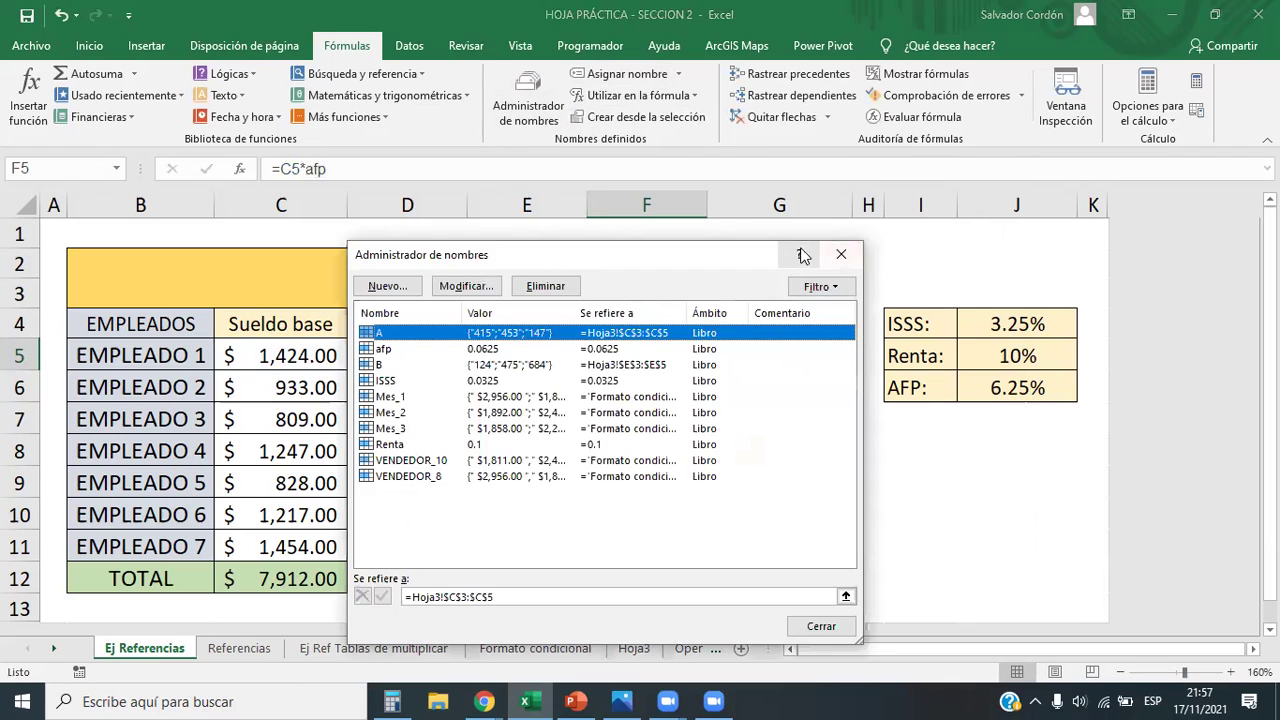
left_click(830, 248)
left_click(541, 356)
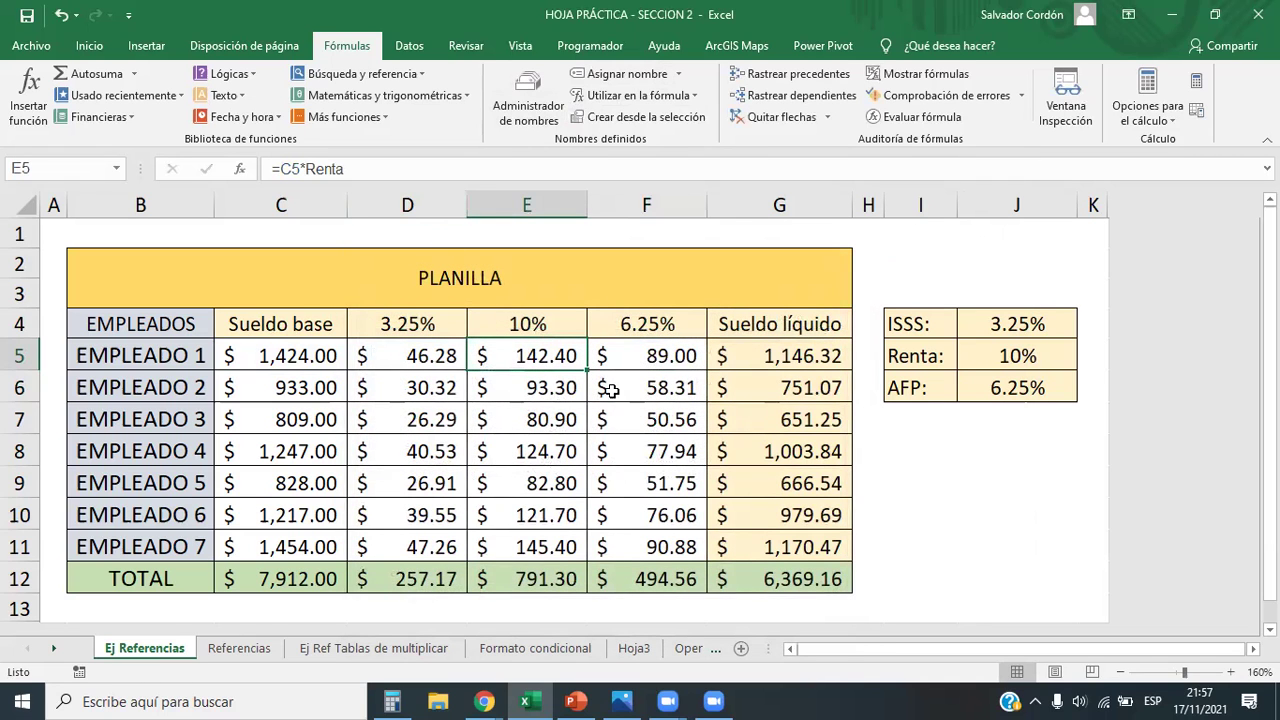
left_click(615, 74)
left_click(723, 349)
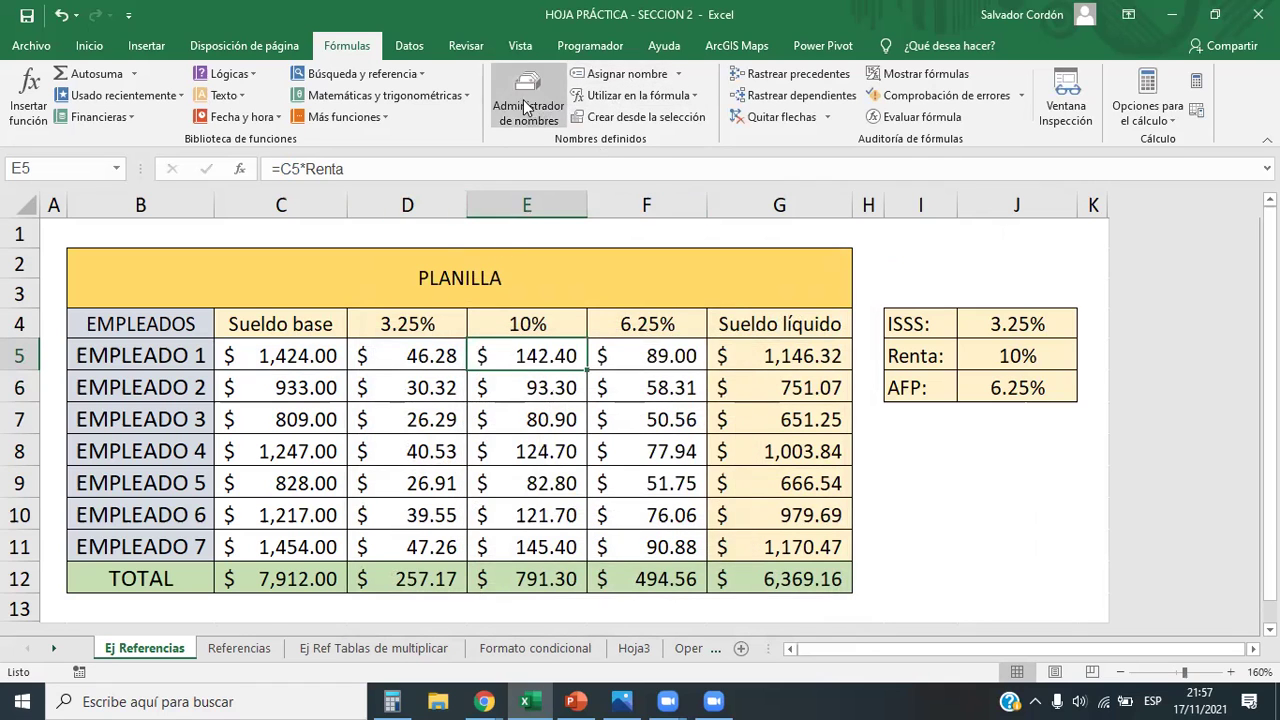
Edit the afp name in the Name Manager so that it refers to 0.07, and close the manager
left_click(529, 105)
left_click(490, 349)
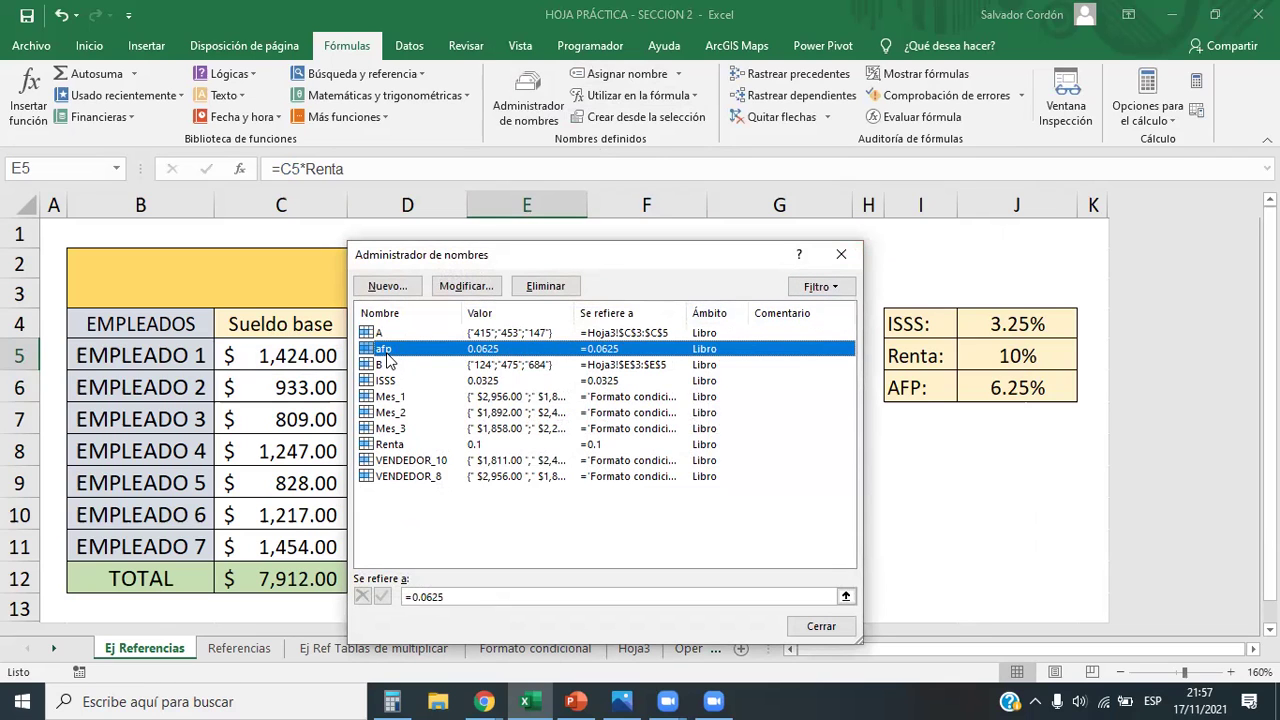
left_click(458, 288)
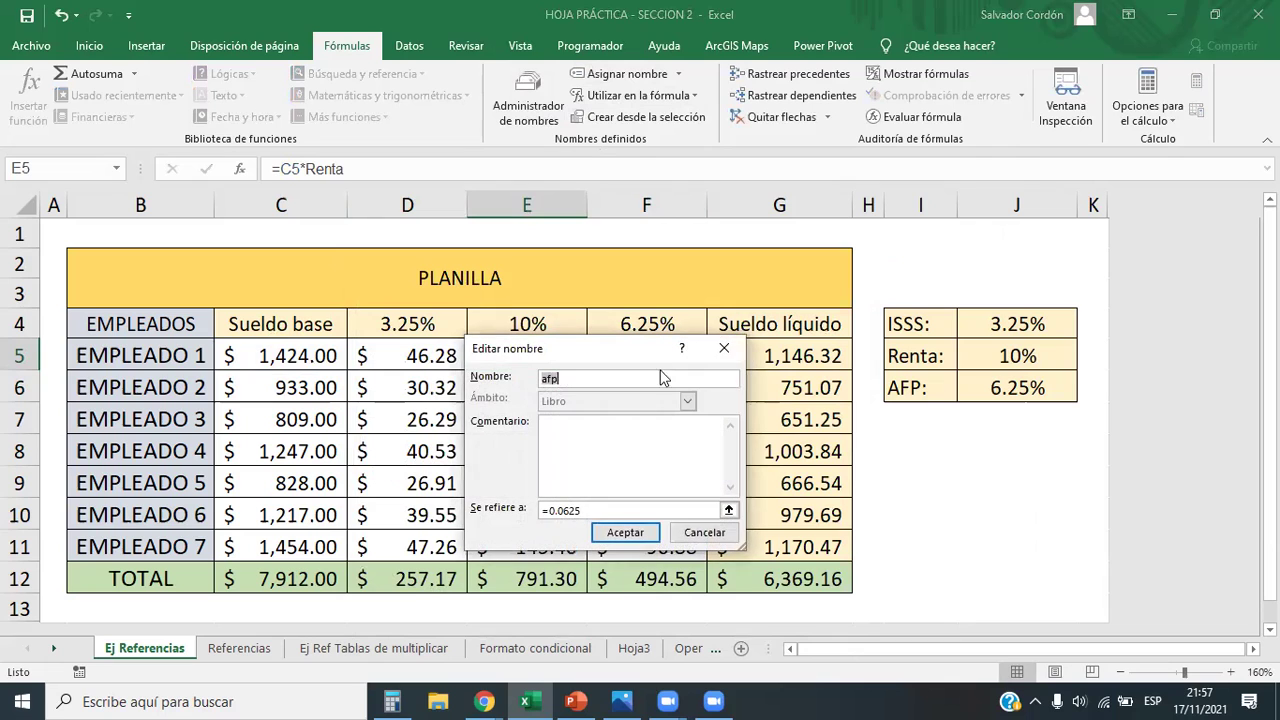
left_click(741, 274)
key("BackSpace")
key("BackSpace")
key("BackSpace")
type("7")
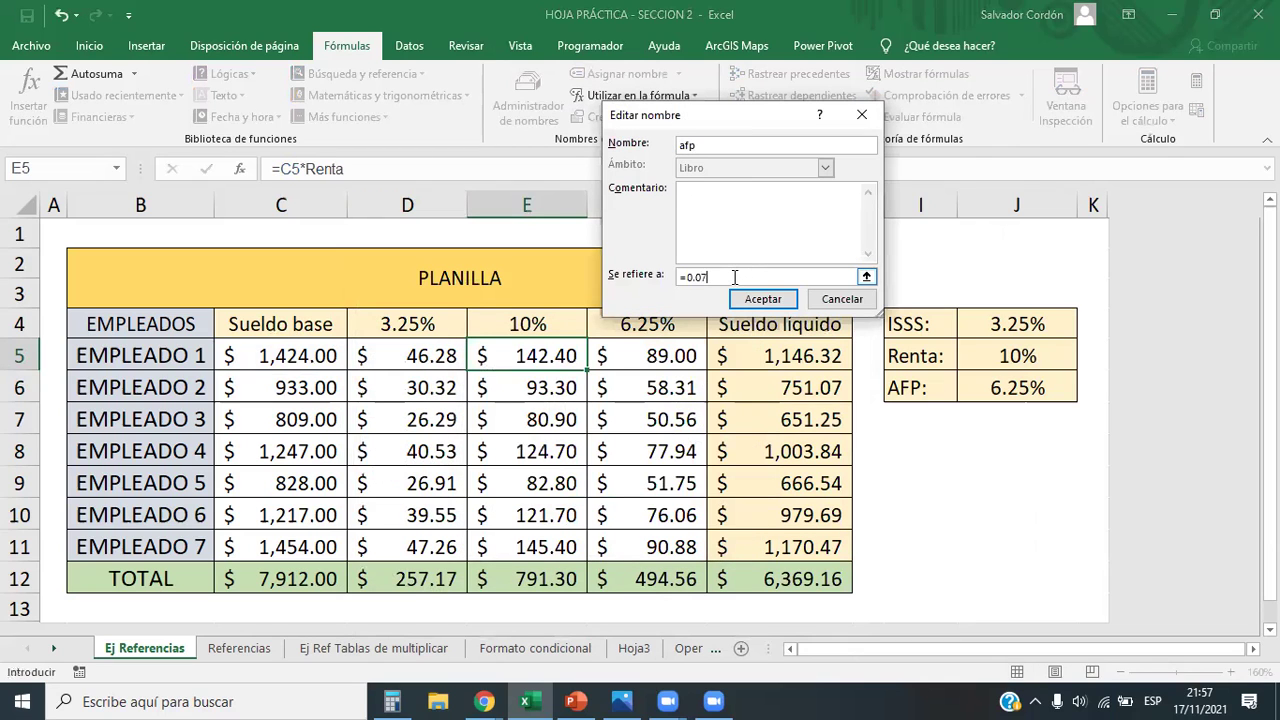
left_click(762, 299)
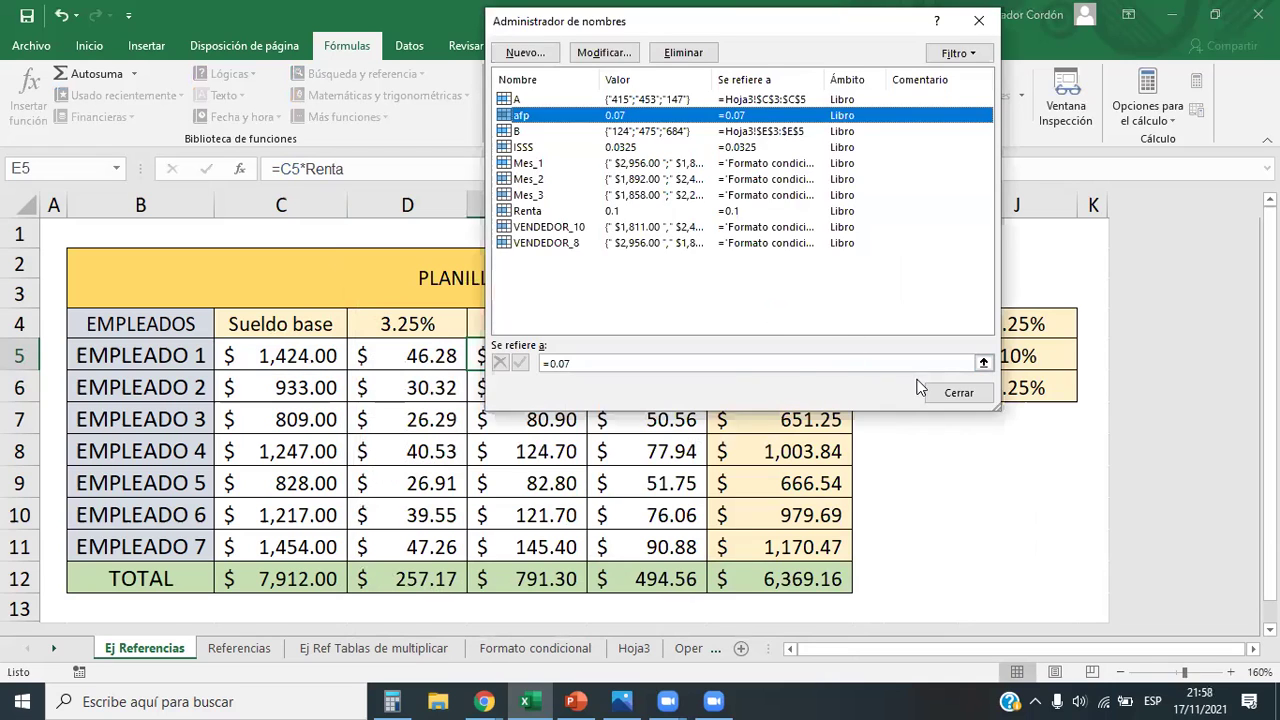
left_click(956, 393)
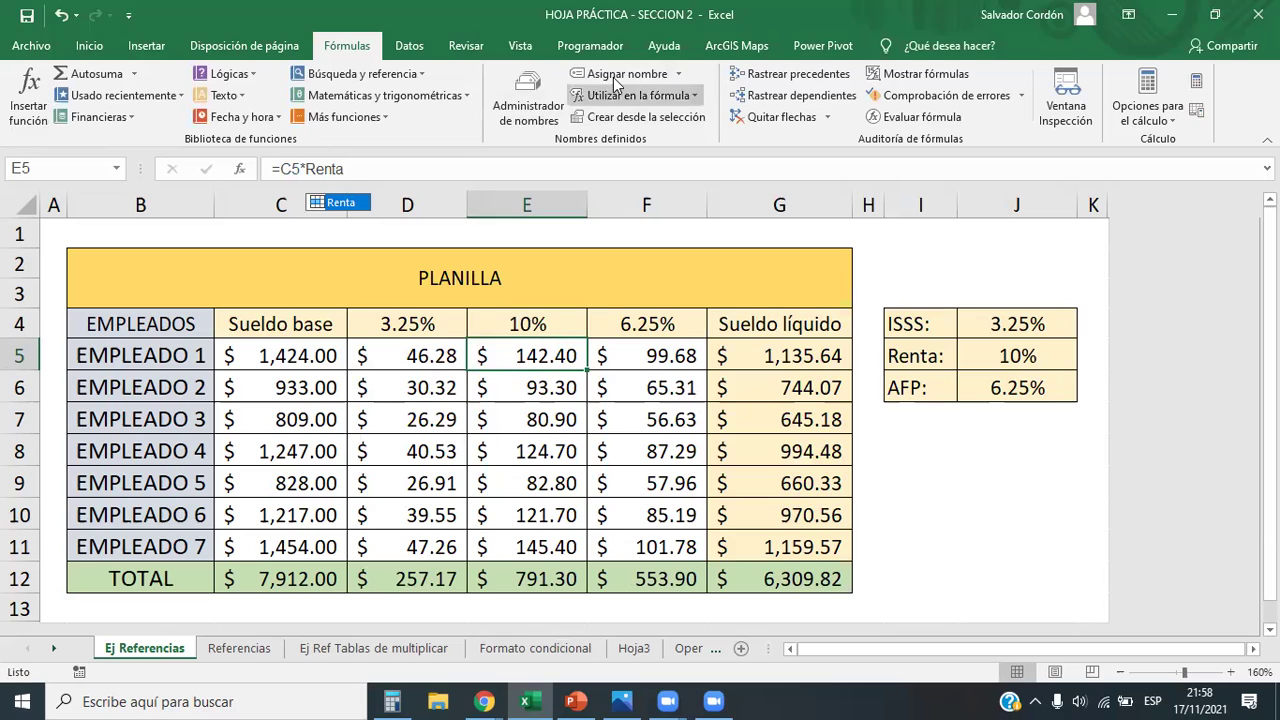
Review the AFP deductions in F5:F11 and change the column's rate heading in F4 to 7%
left_click_drag(668, 350, 664, 545)
left_click(660, 318)
type("7%")
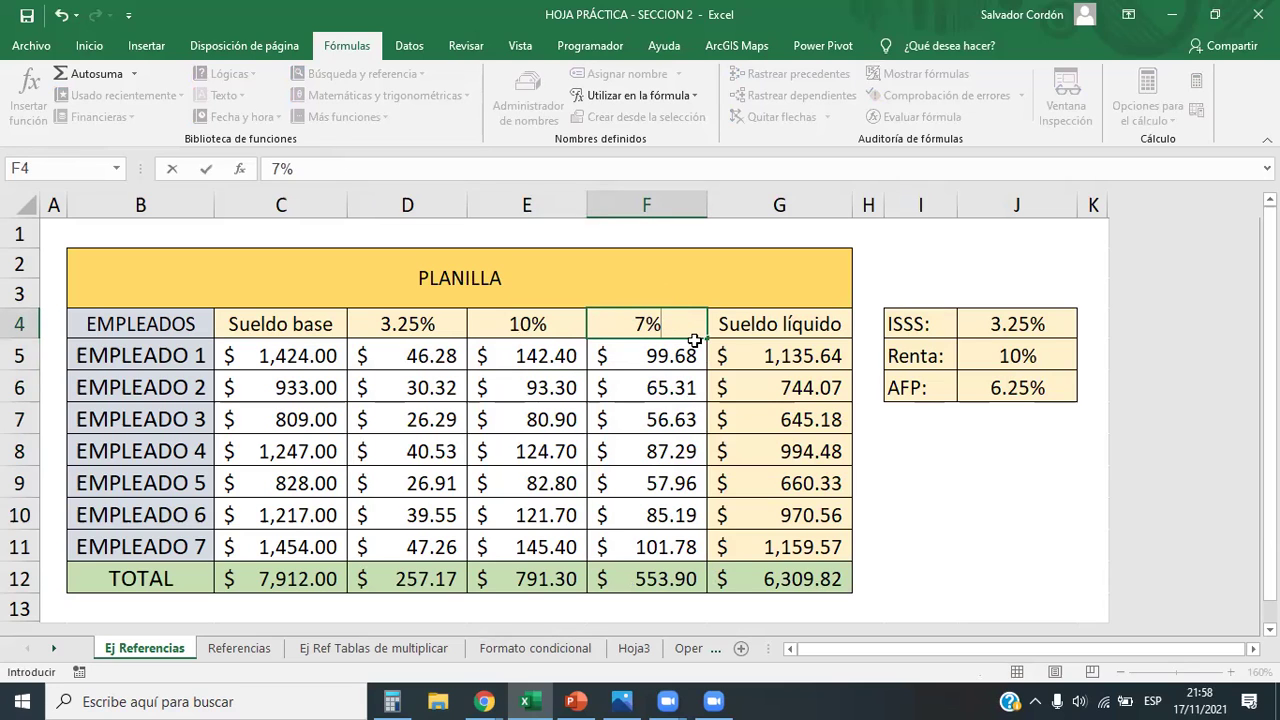
key("Return")
left_click(670, 321)
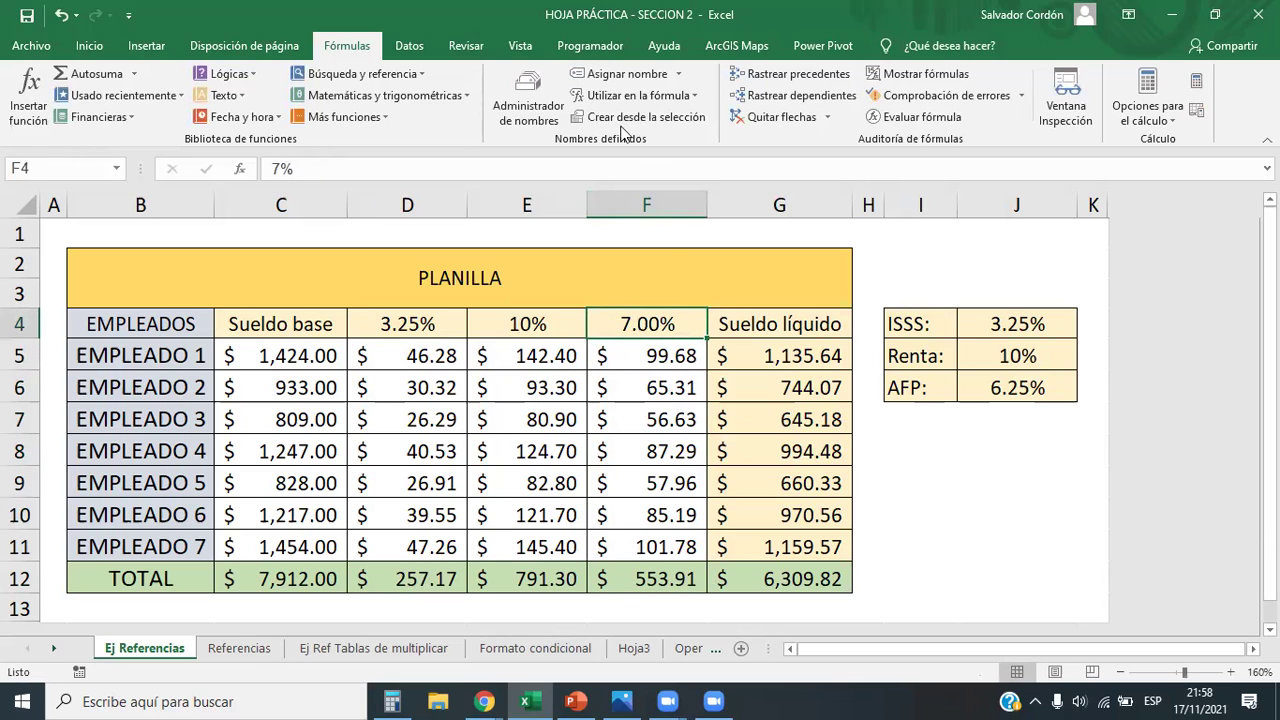
left_click(89, 45)
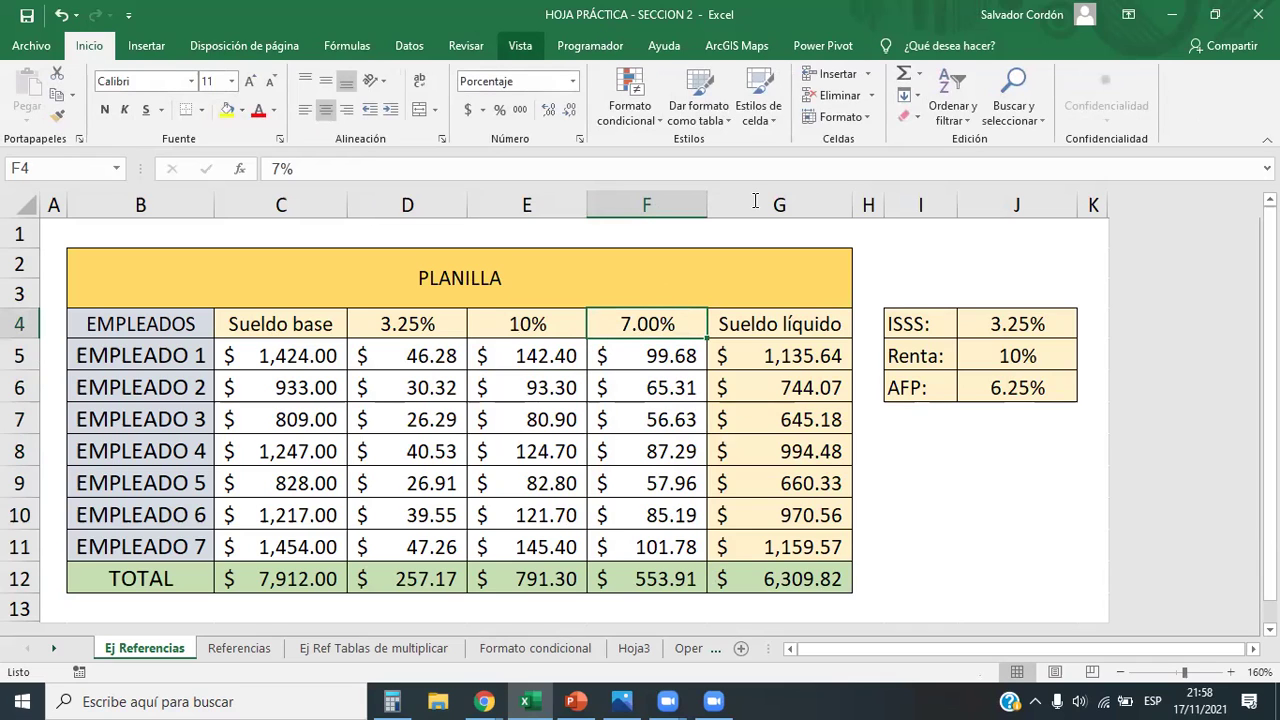
Start a new workbook-scoped name in the Name Manager and clear its default cell reference
left_click(536, 32)
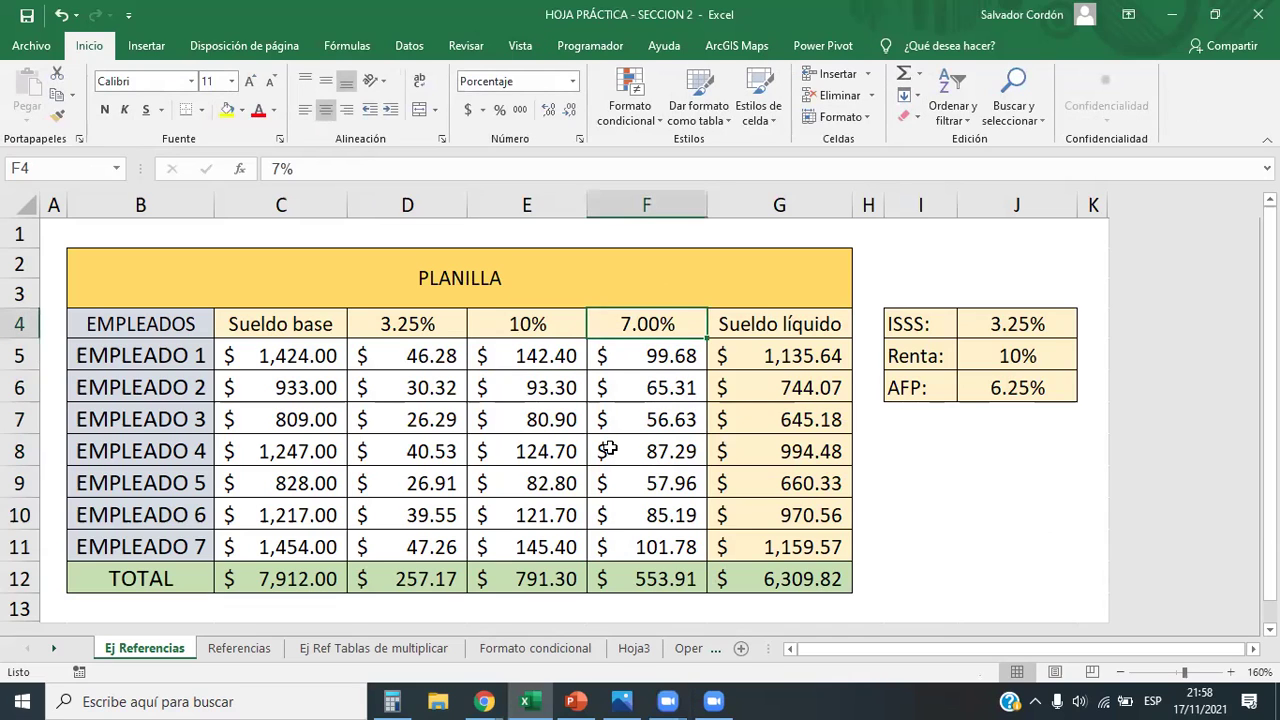
left_click(495, 374)
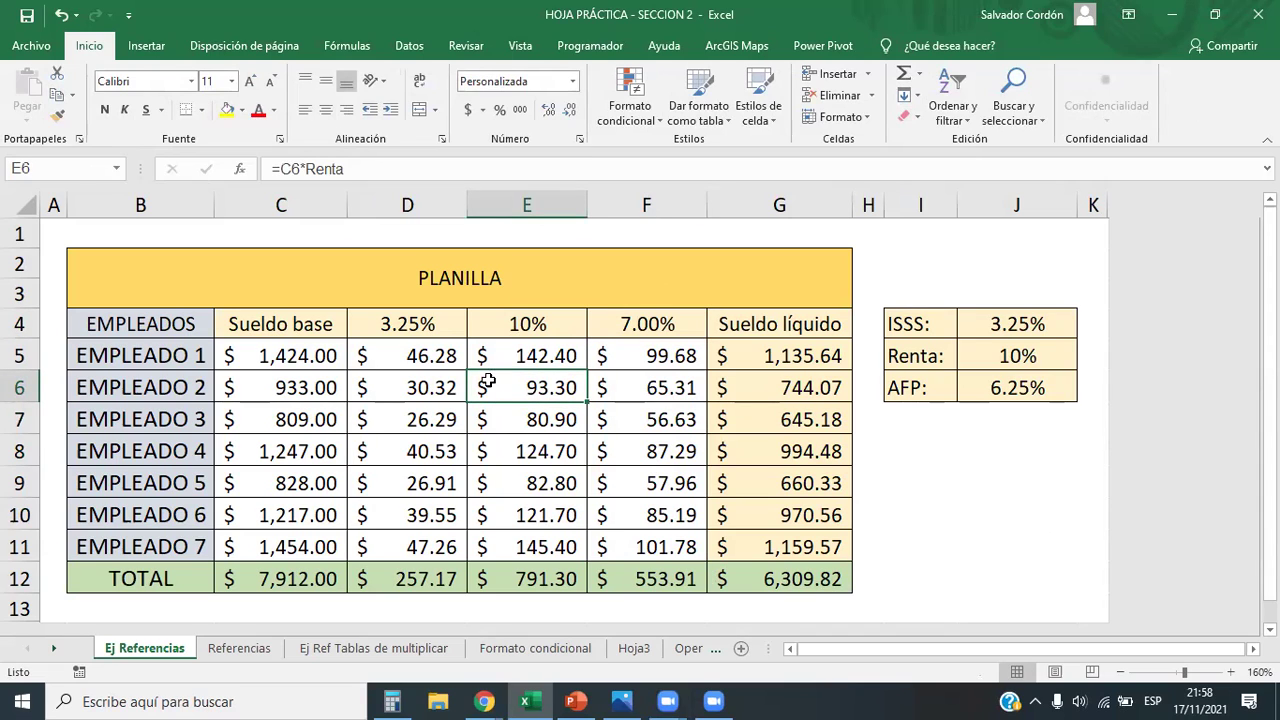
left_click(347, 46)
left_click(537, 102)
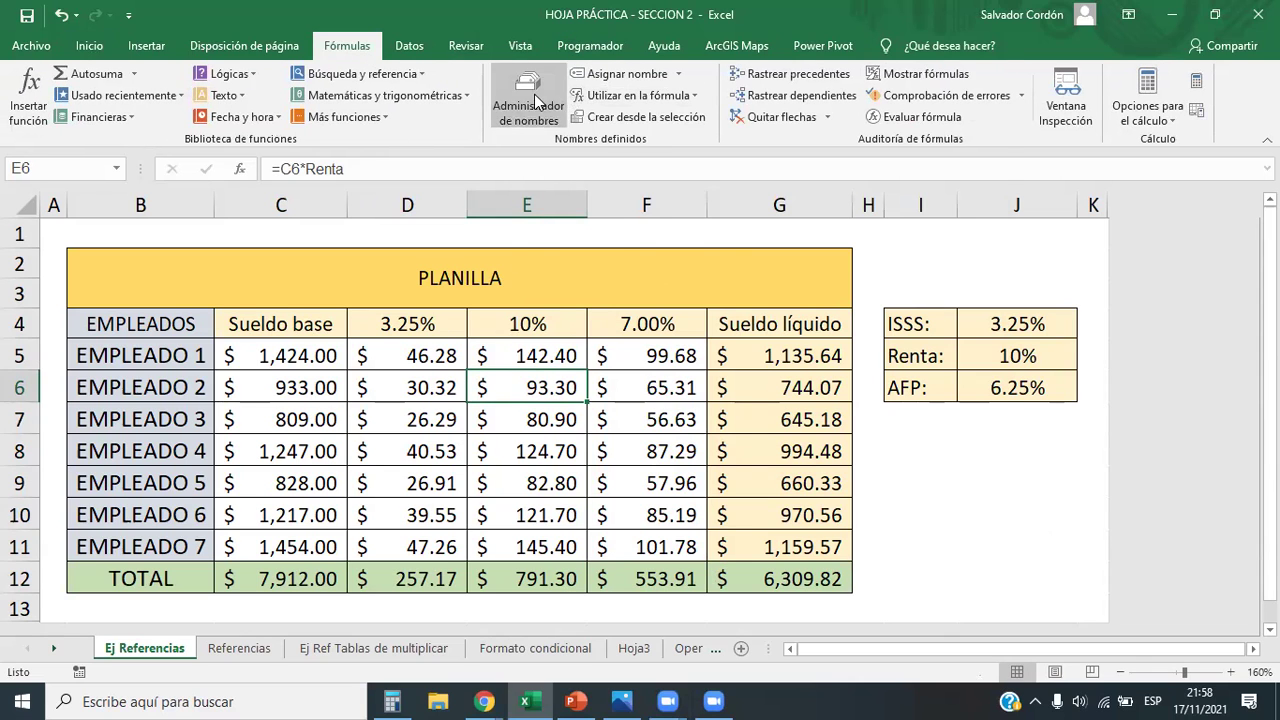
left_click(543, 60)
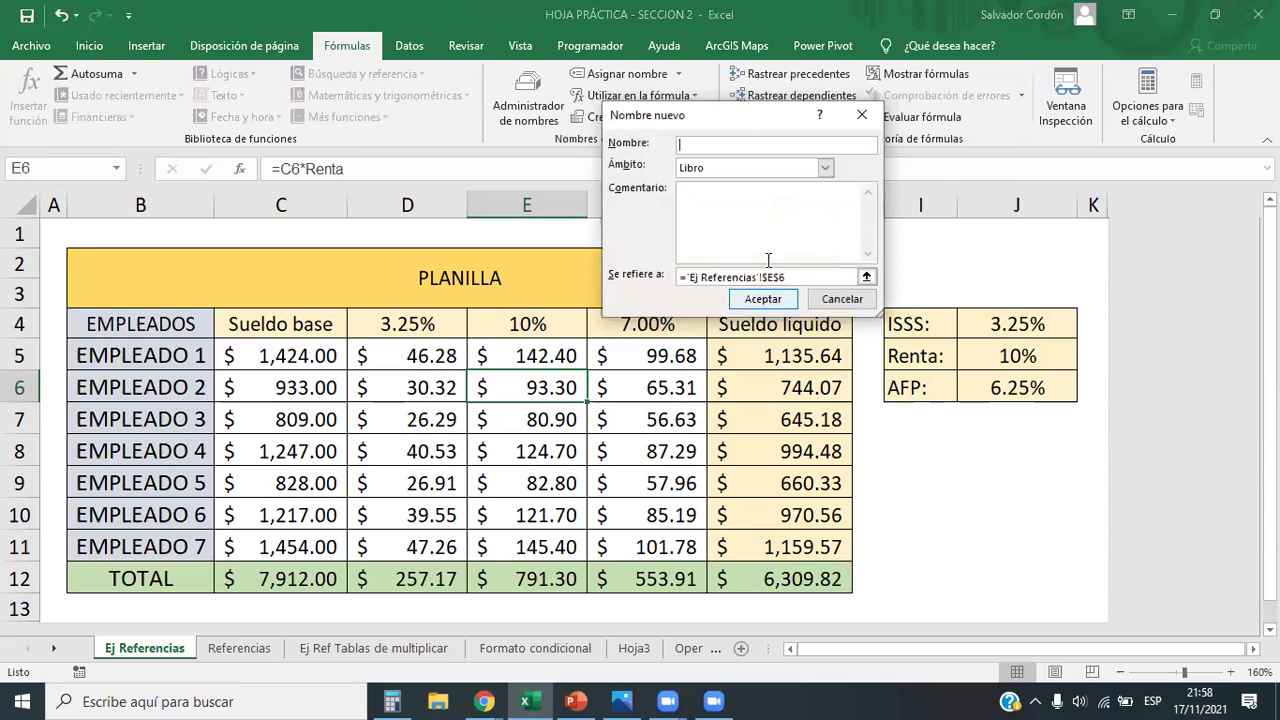
left_click_drag(790, 277, 665, 279)
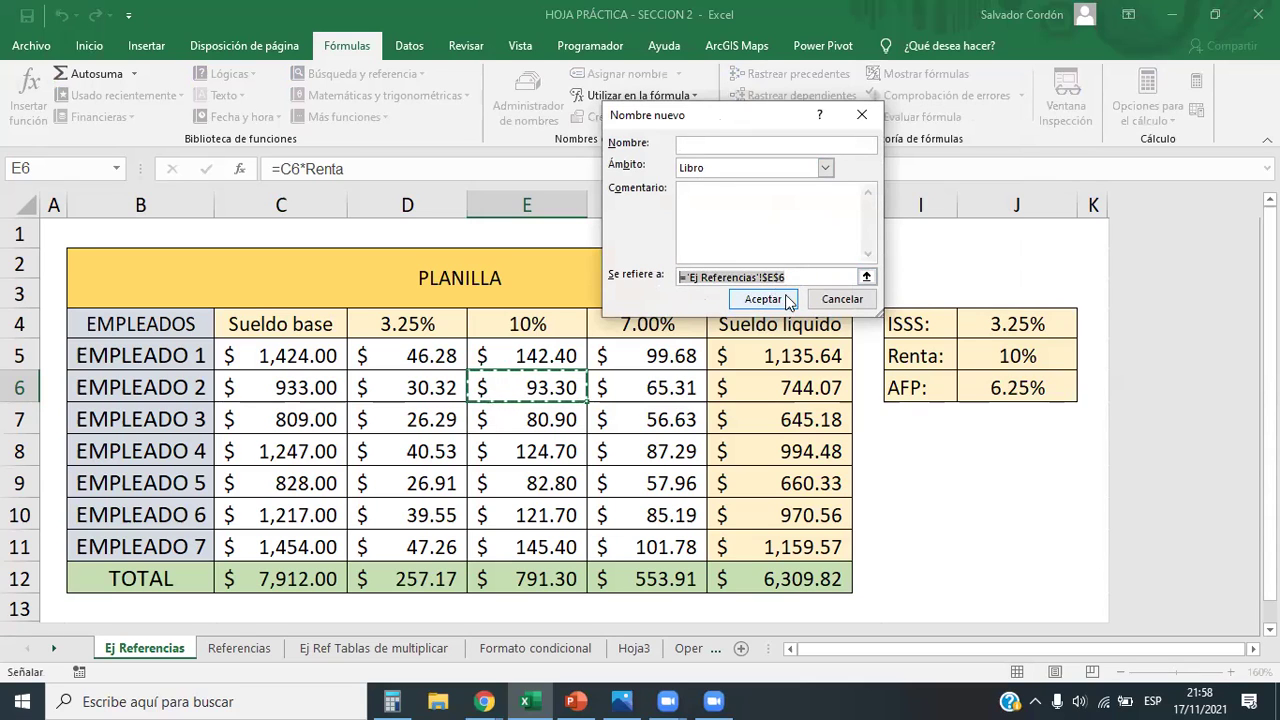
key("BackSpace")
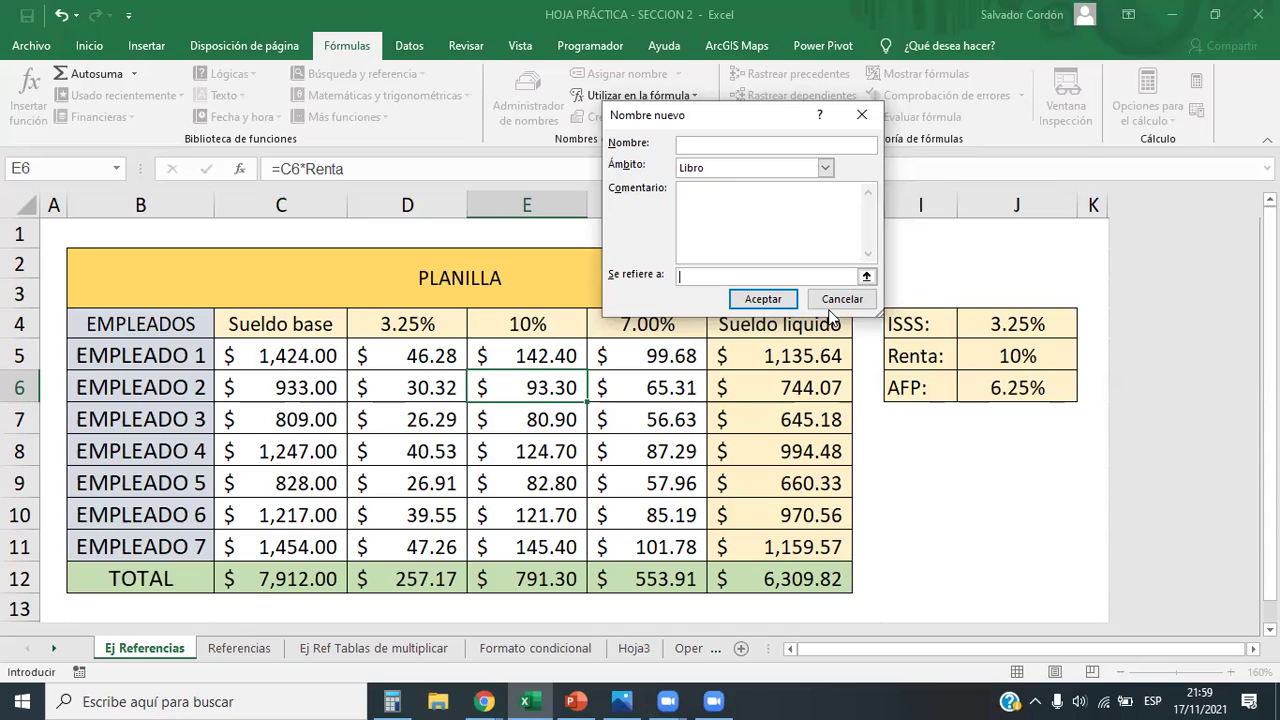
Try to create the name C8T for a constant that refers to =432
left_click(710, 144)
type("C8T")
left_click(697, 277)
type("432")
left_click(765, 300)
left_click(829, 304)
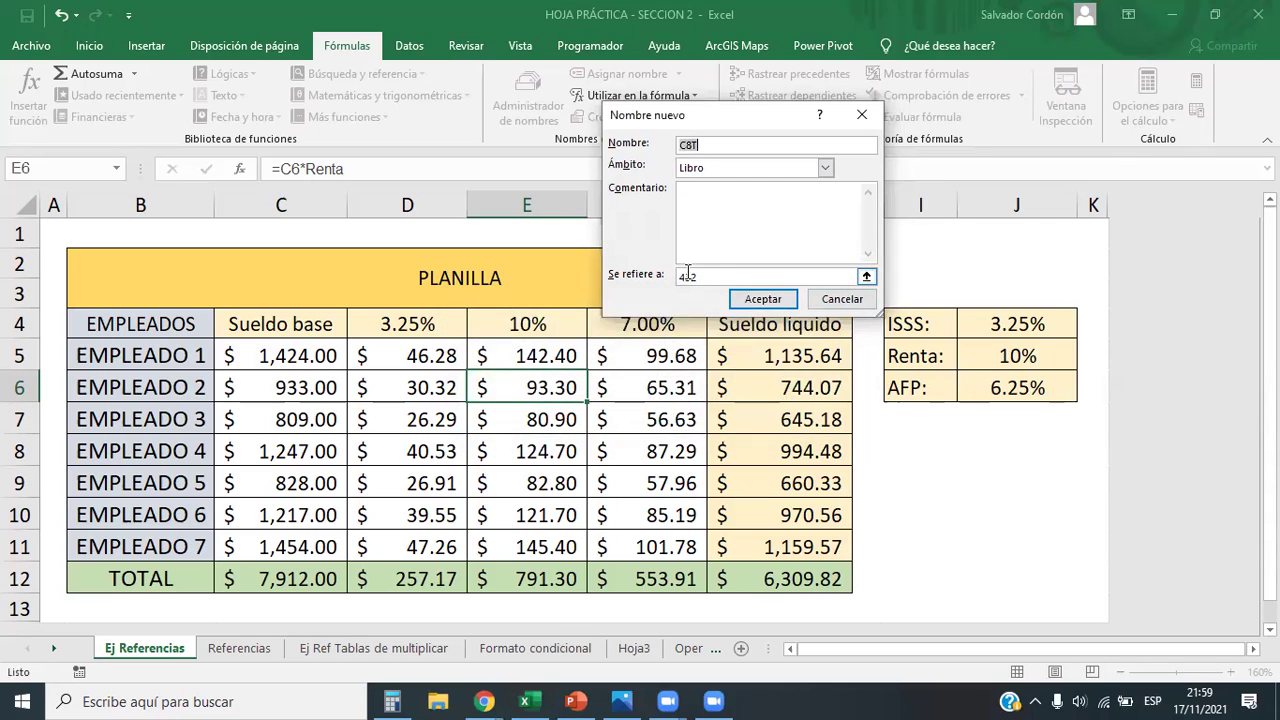
left_click(681, 277)
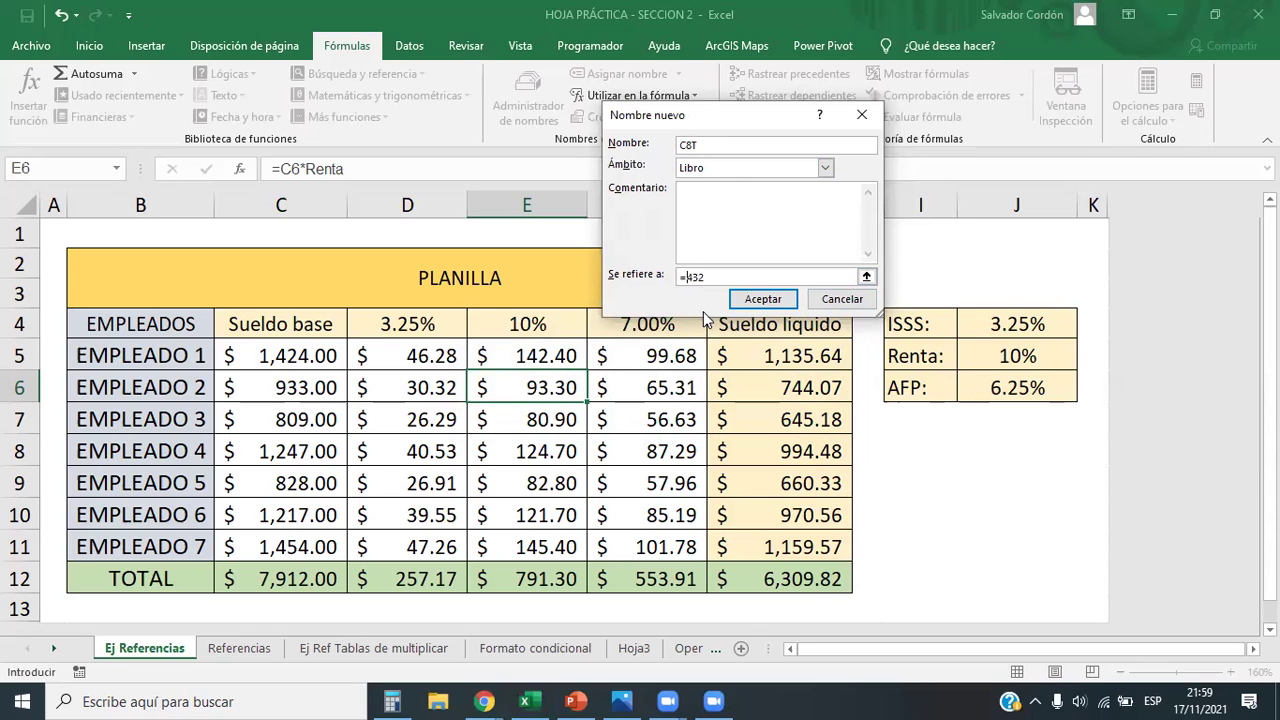
left_click(750, 300)
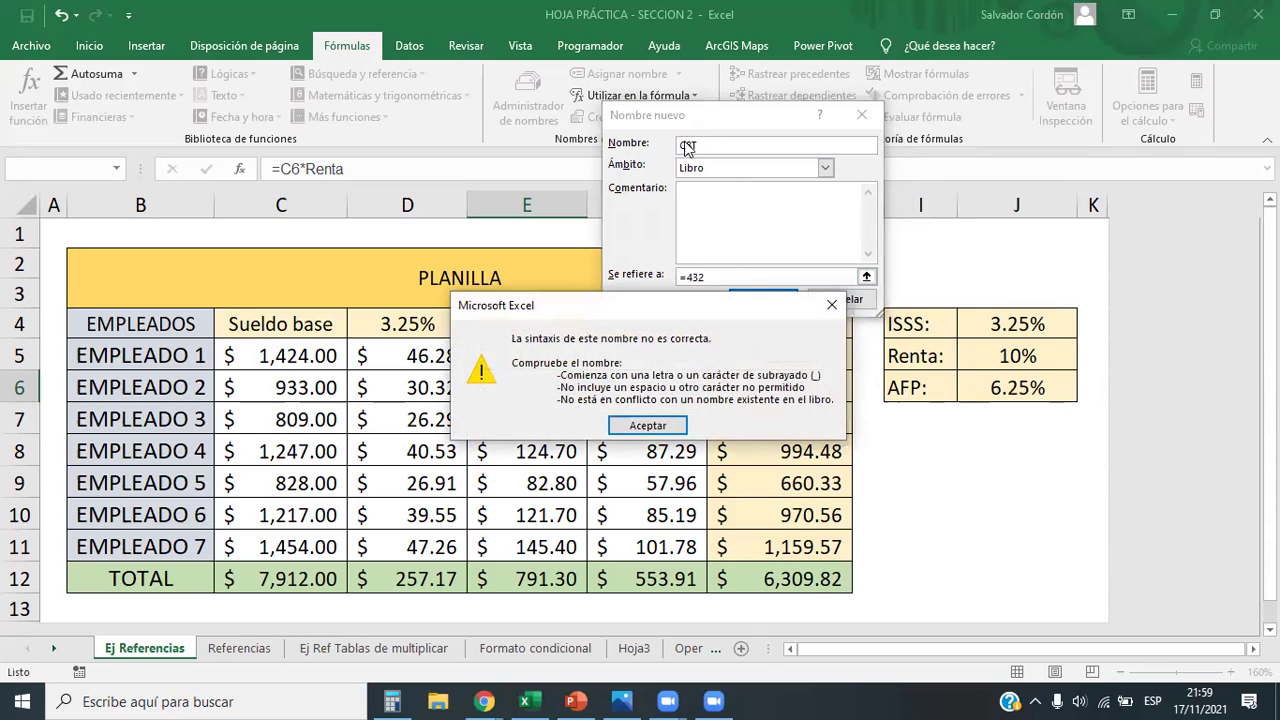
left_click(648, 425)
Change the new constant's name to OchoT, save it, and close the Name Manager
left_click(690, 148)
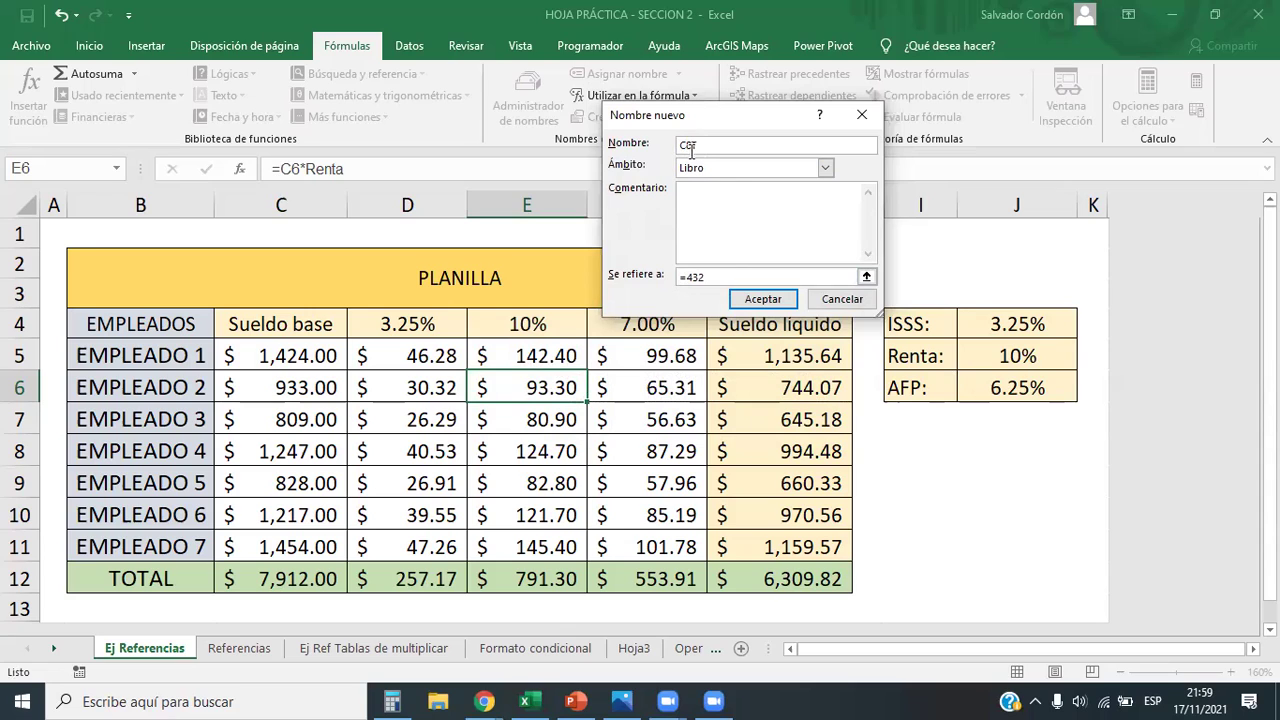
key("BackSpace")
key("BackSpace")
key("BackSpace")
type("ocho")
key("BackSpace")
key("BackSpace")
key("BackSpace")
key("BackSpace")
type("OchoT")
left_click(760, 299)
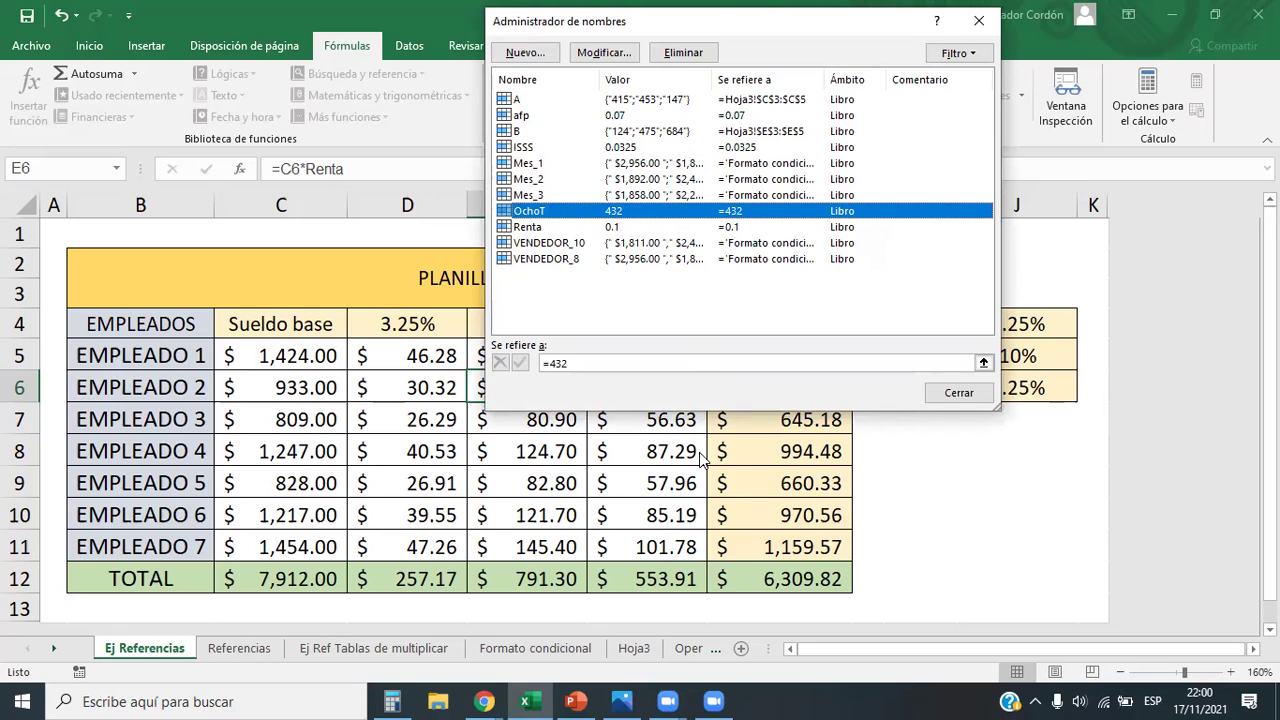
left_click(965, 393)
Add a new worksheet and enter 20000 in cell E4
left_click(741, 648)
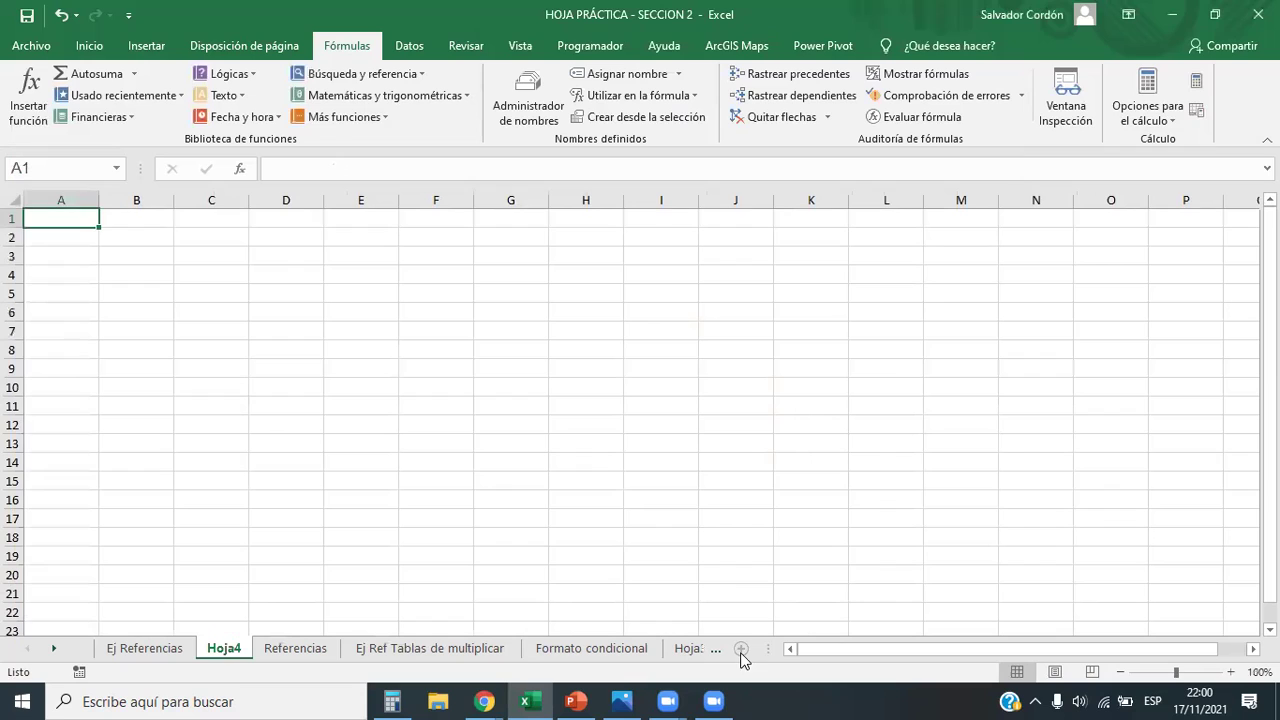
left_click(343, 282)
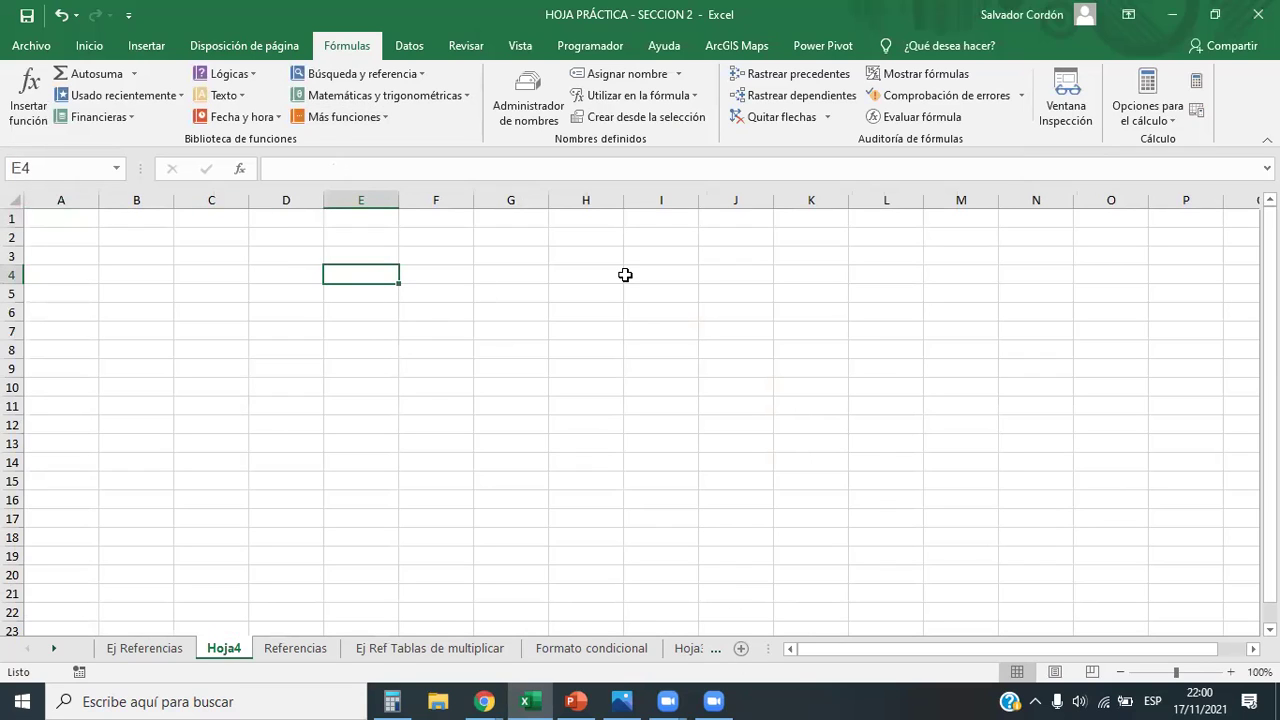
type("20000")
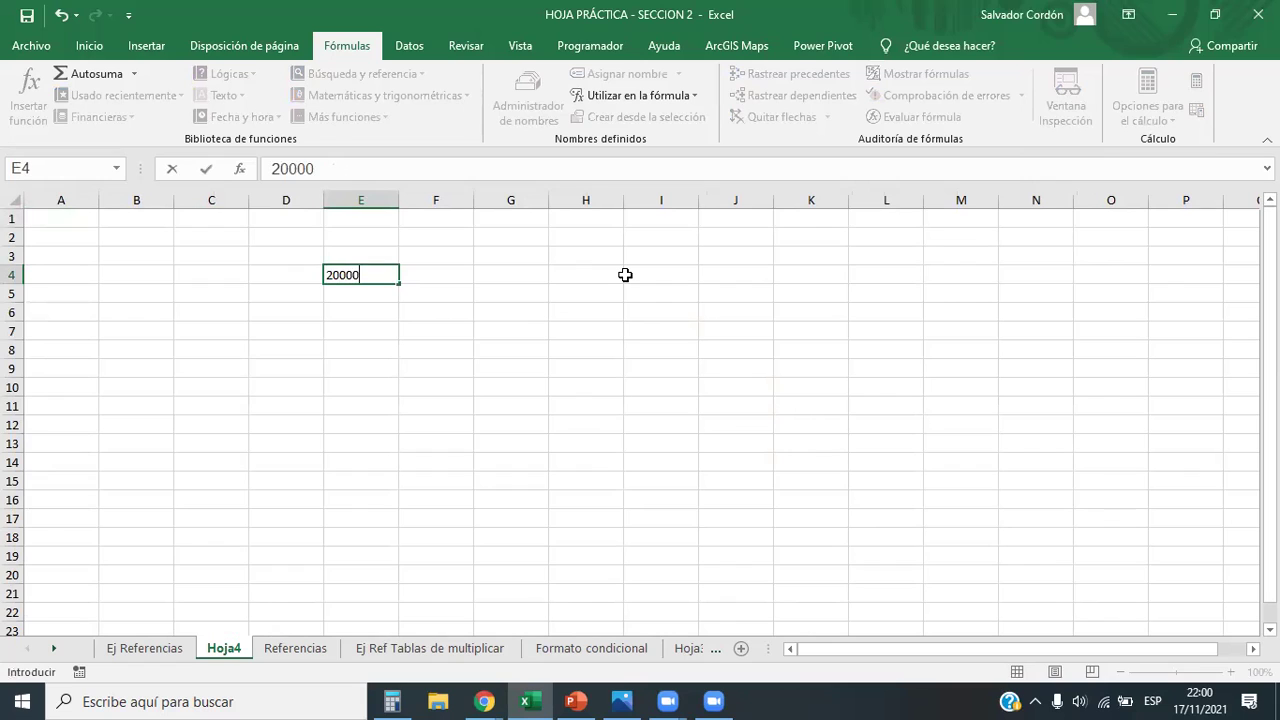
key("Tab")
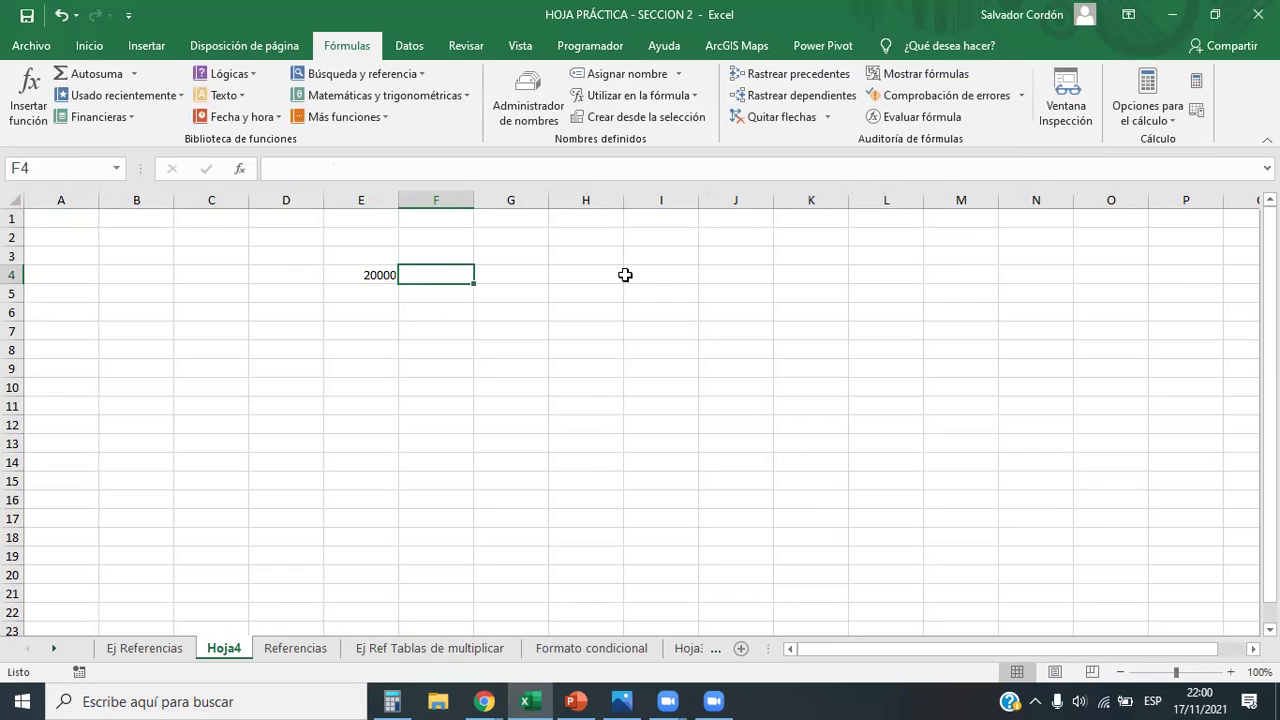
Enter the formula =E4/OchoT in F4 to divide the amount by the named constant
type("=")
key("Left")
type("/")
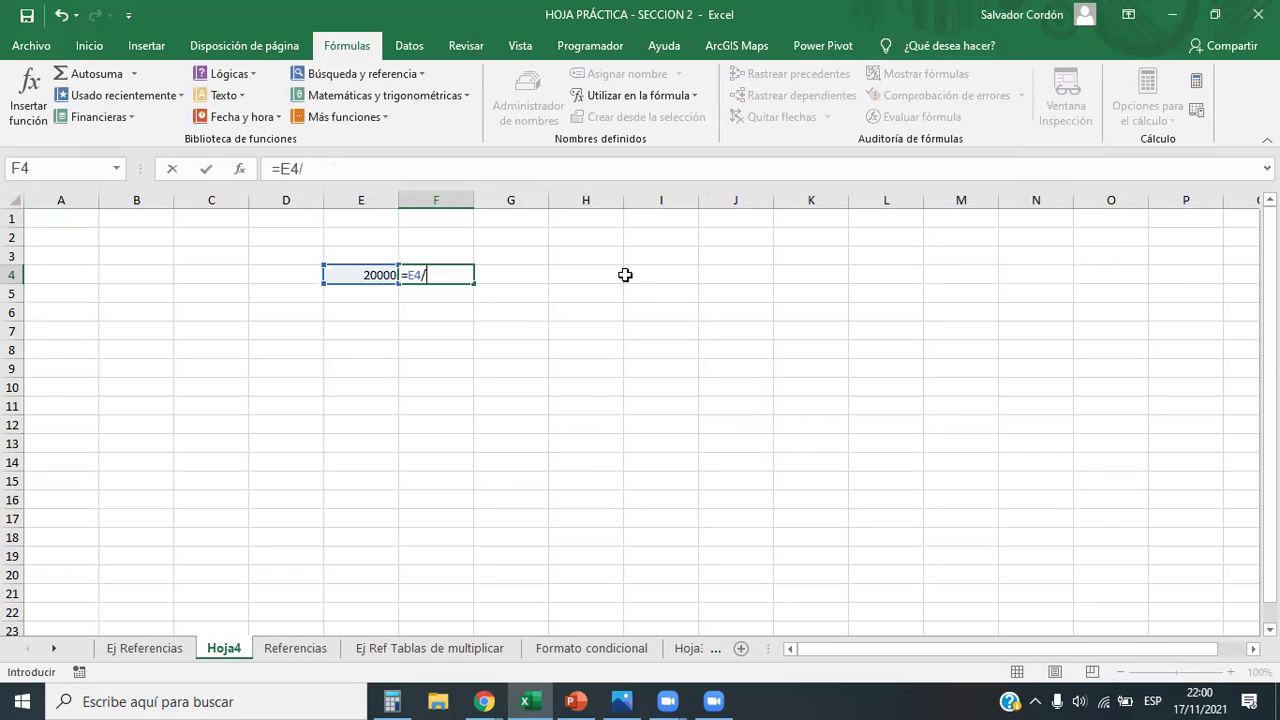
type("oc")
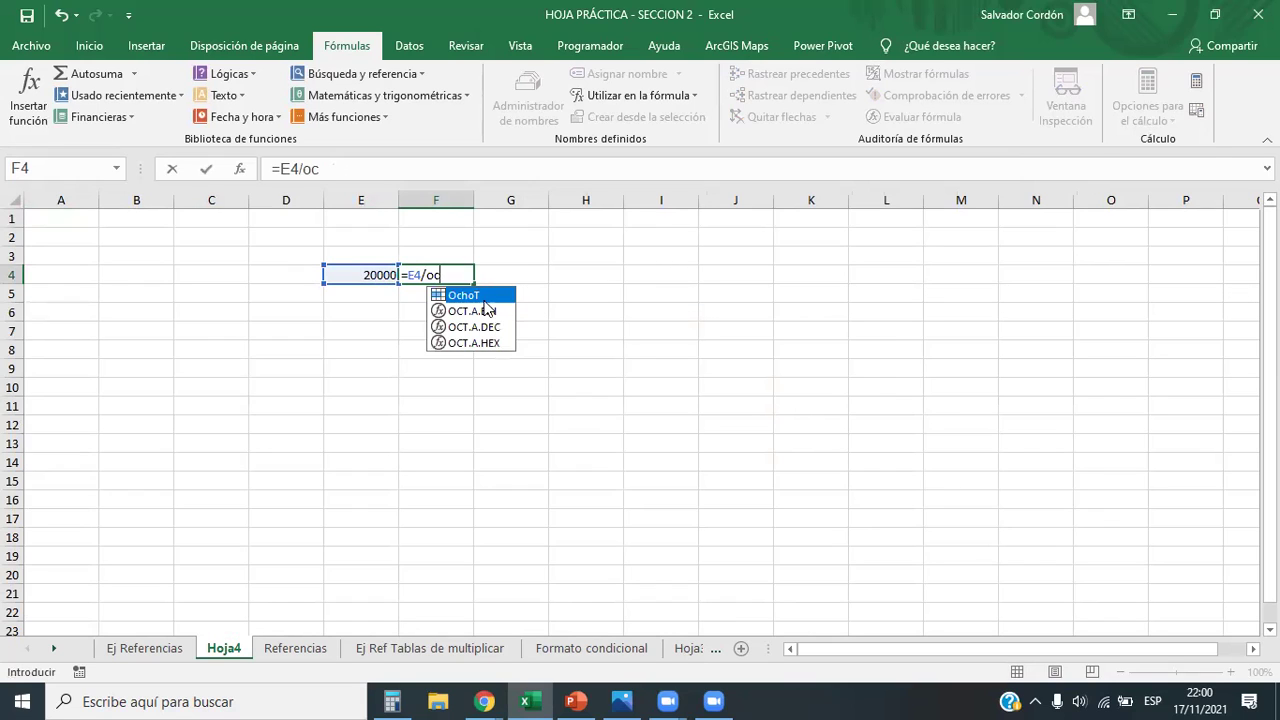
double_click(483, 296)
key("Return")
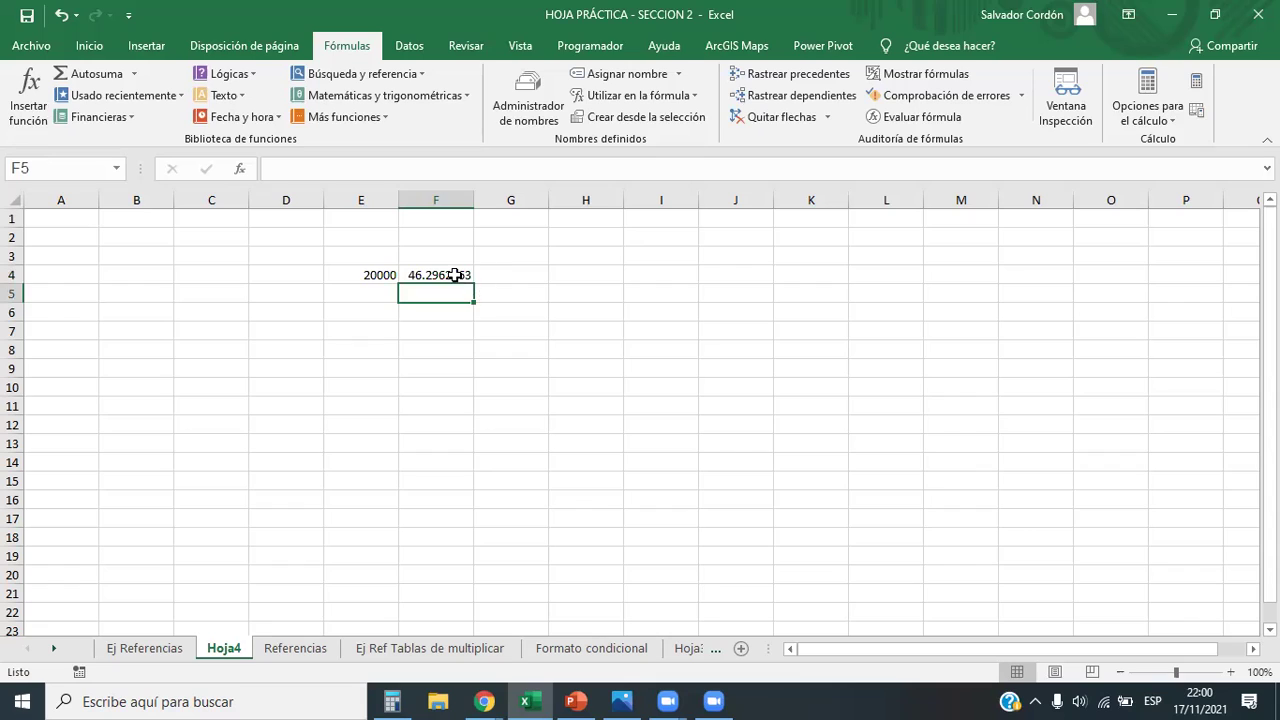
Inspect the formula in F4 and switch to the Cortina.jpg image in Photos
left_click(455, 275)
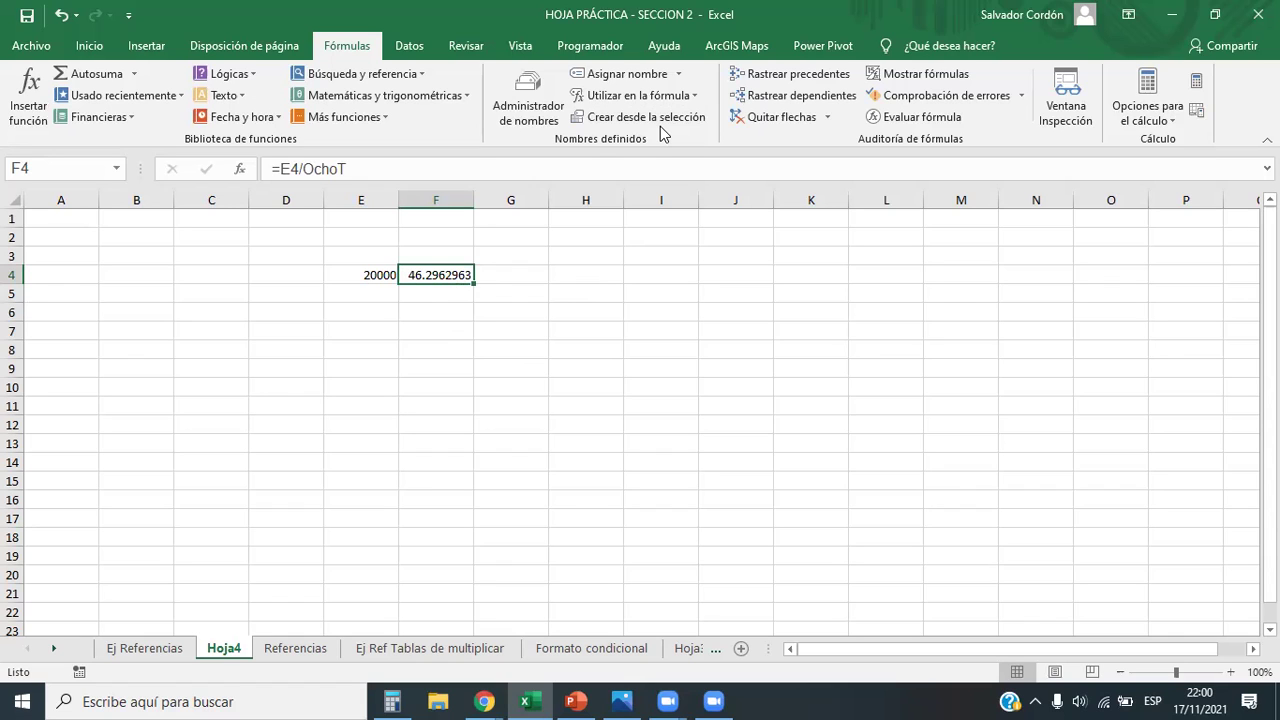
key("alt+Tab")
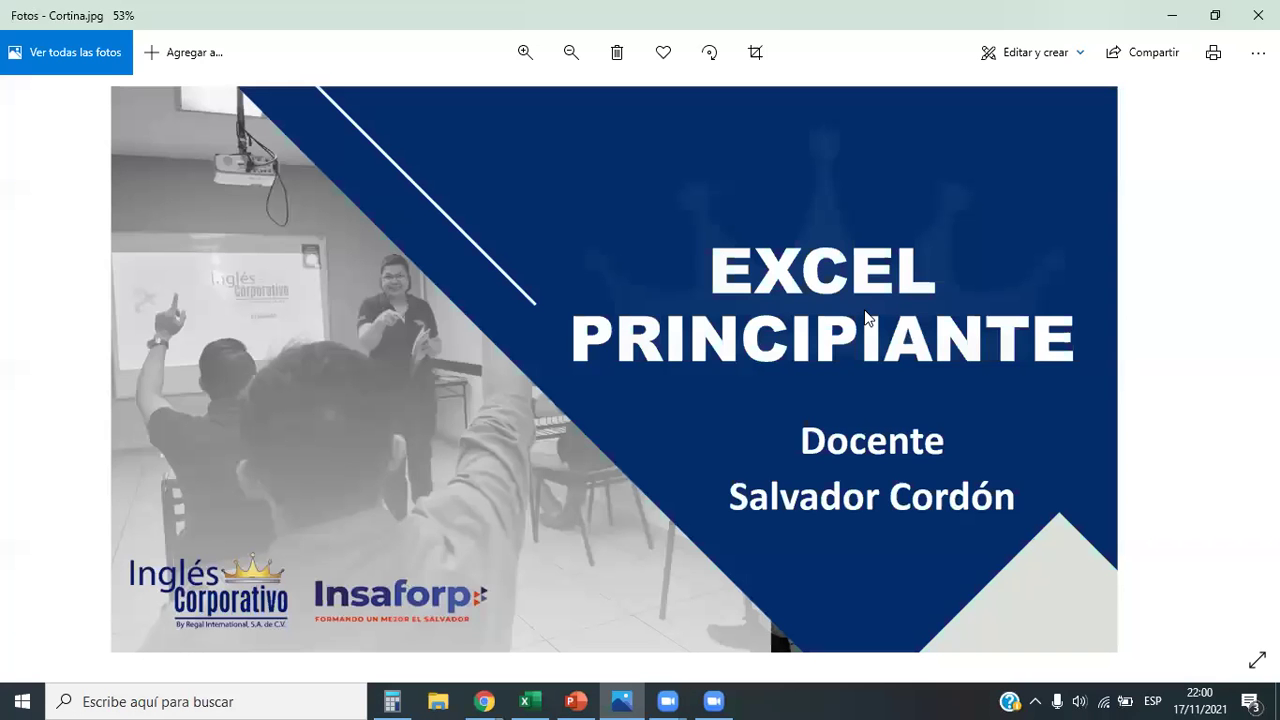